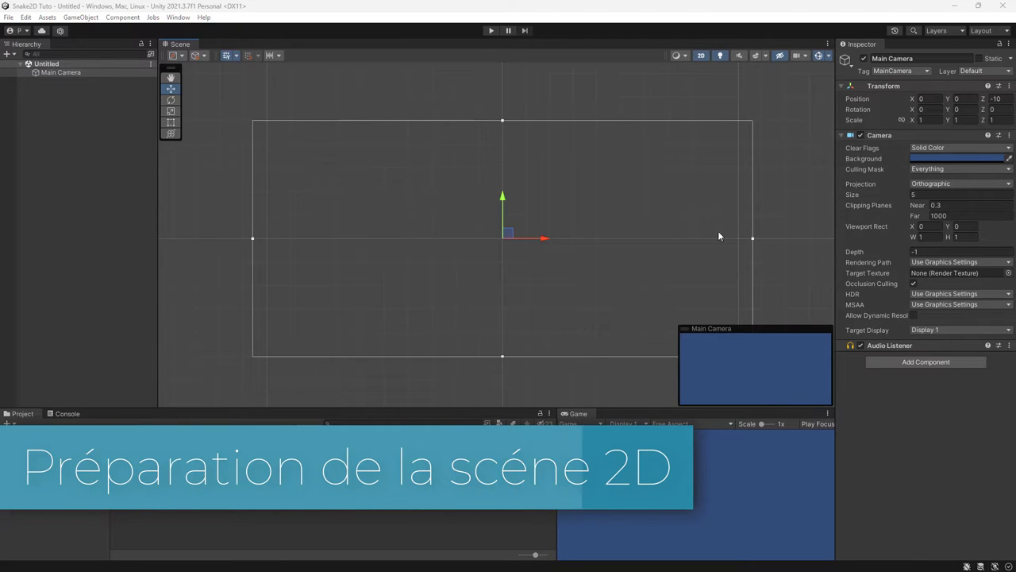
Select Main Camera and set the Game view aspect to 16:9
left_click(69, 72)
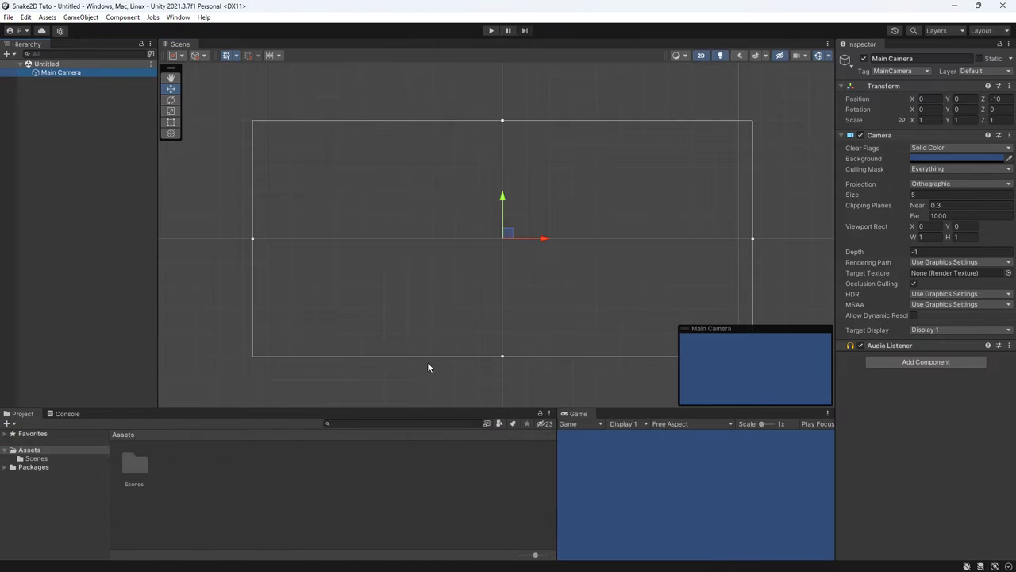
left_click(670, 424)
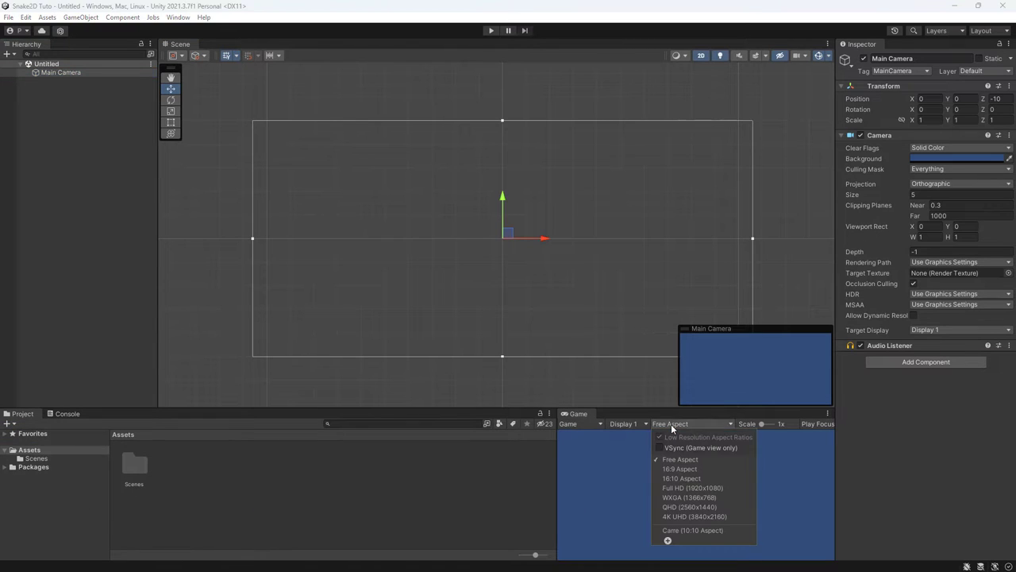
left_click(688, 467)
Set the Main Camera background colour to solid black (000000)
scroll(530, 275, "up", 2)
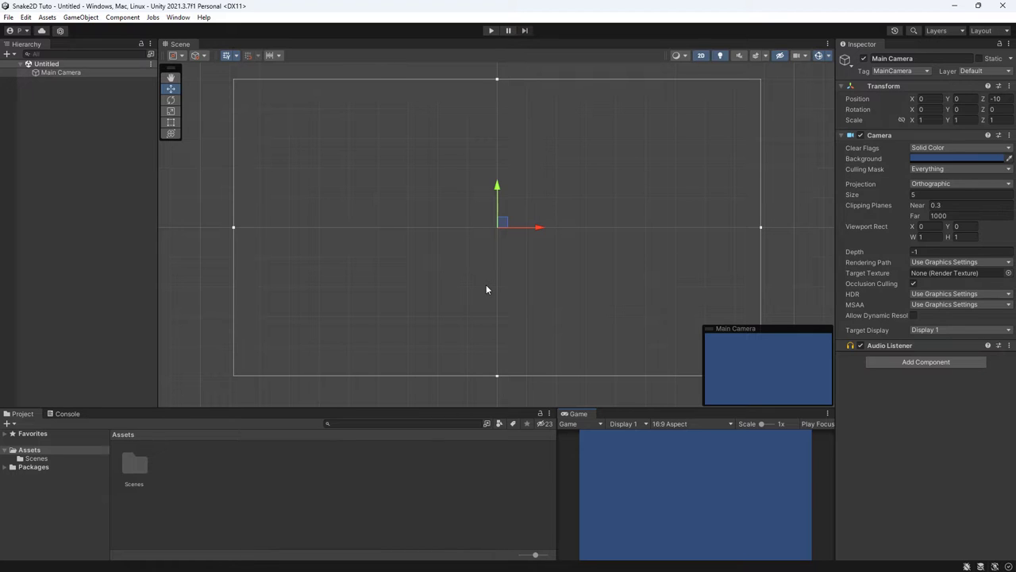
left_click(926, 159)
left_click_drag(955, 239, 920, 288)
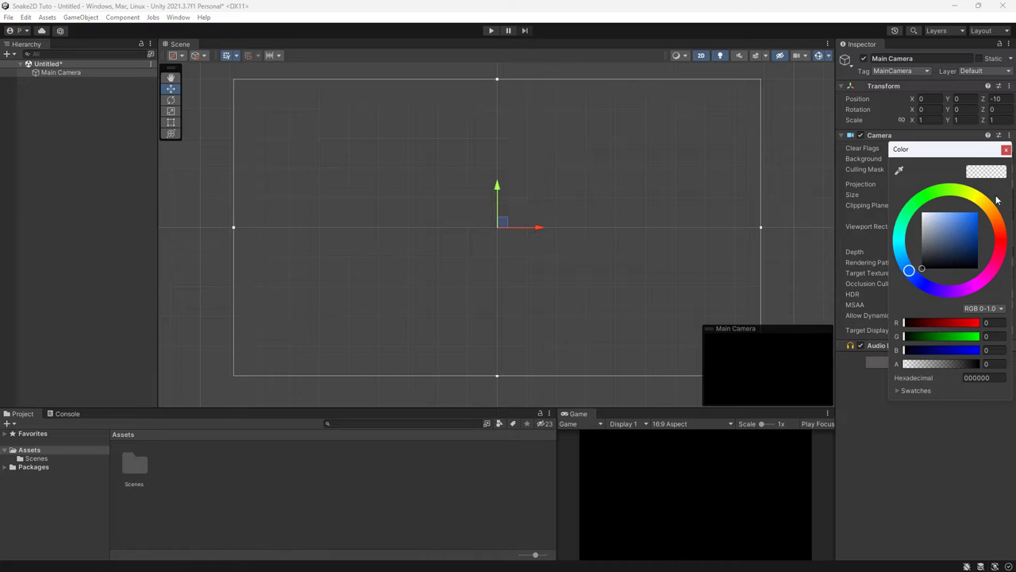
left_click(1006, 150)
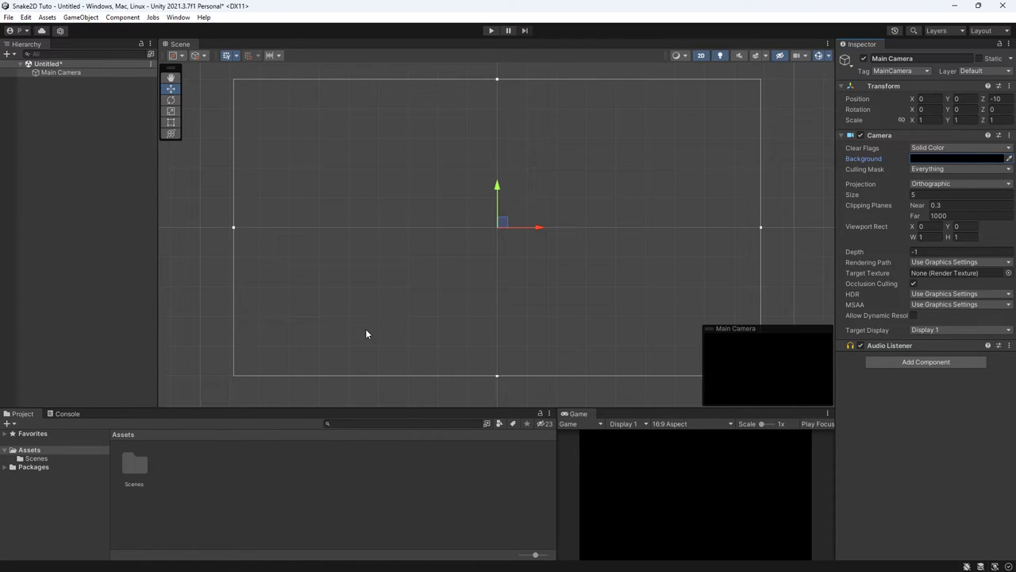
Create a Square sprite asset via Create > 2D > Sprites > Square in Assets
right_click(239, 476)
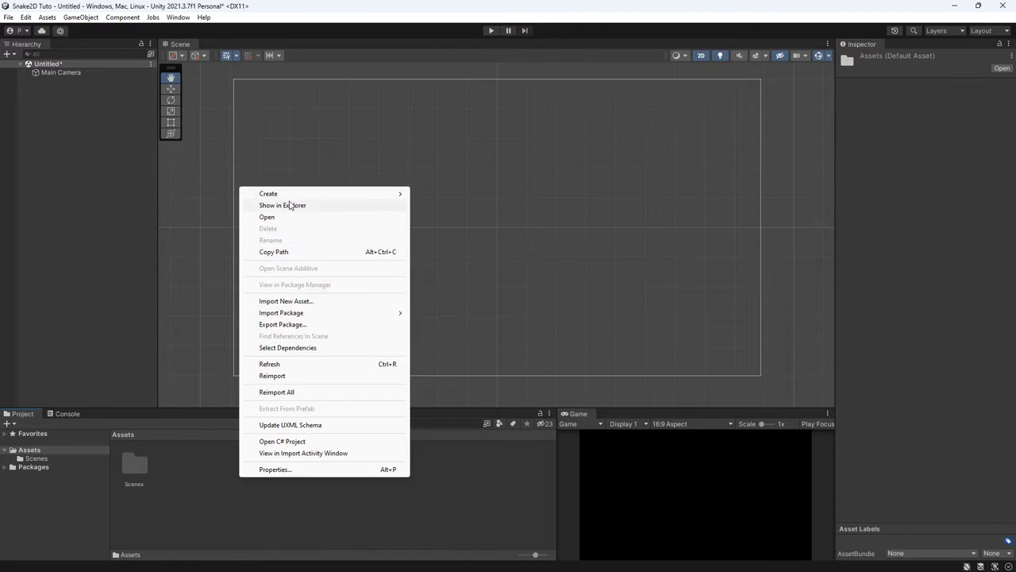
mouse_move(287, 196)
mouse_move(465, 99)
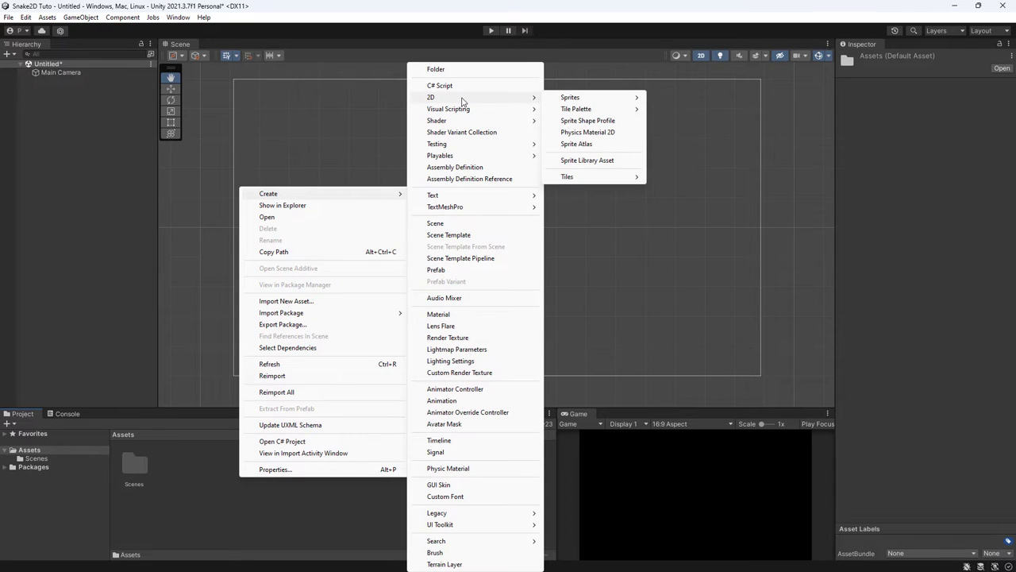
mouse_move(576, 101)
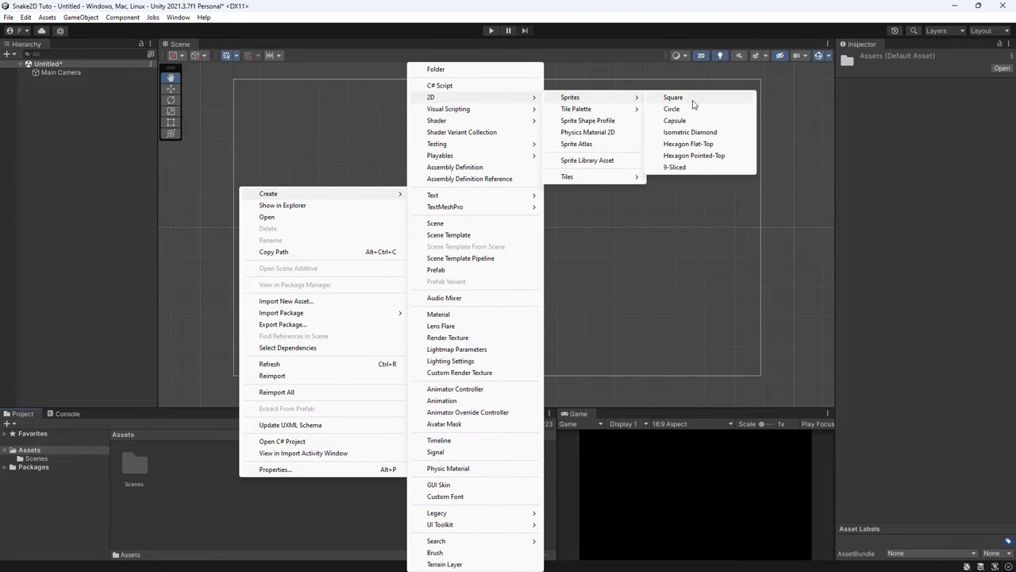
left_click(693, 102)
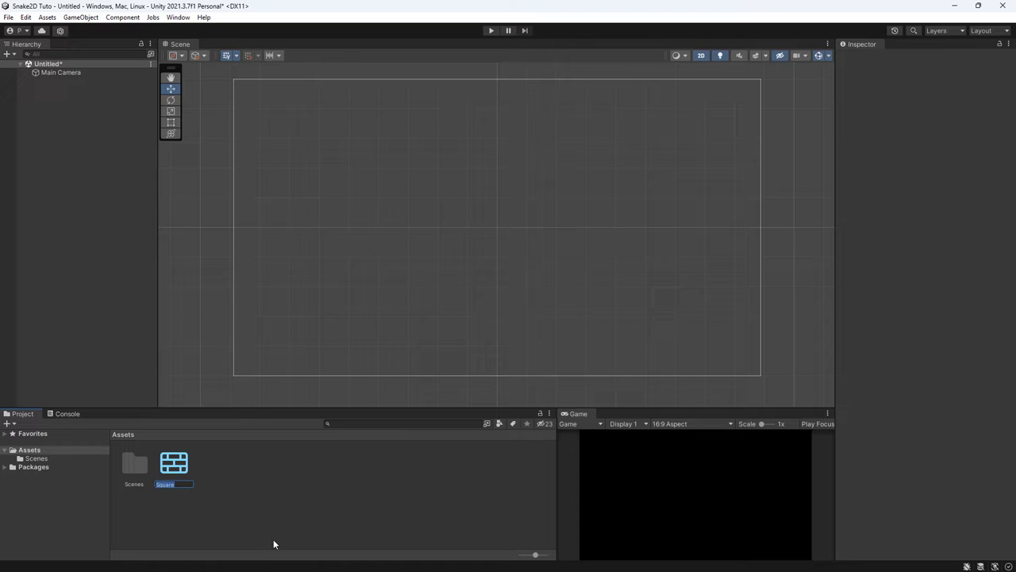
left_click(239, 496)
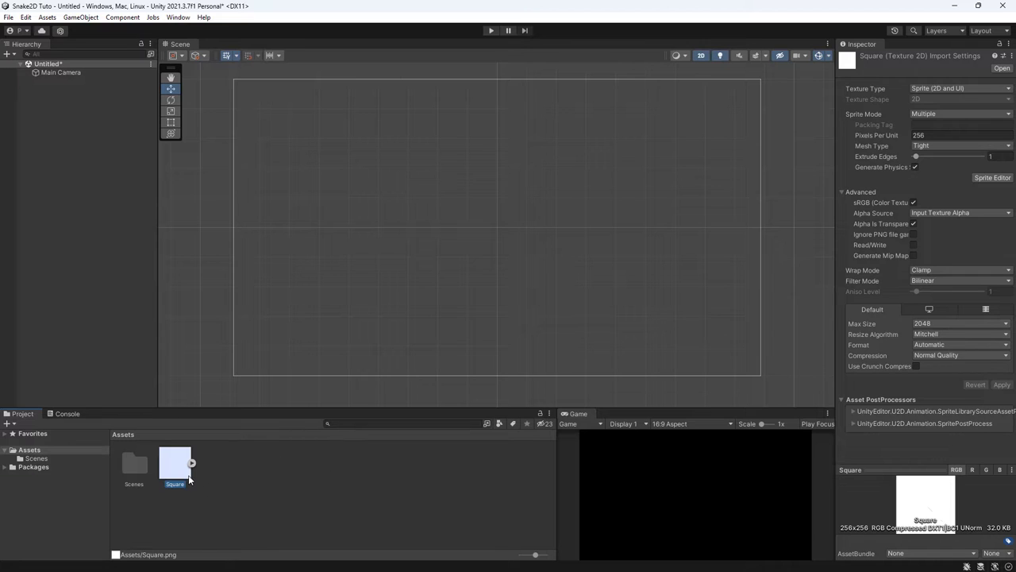
Drag the Square sprite into the scene and rename the object SnakeHead
left_click_drag(114, 251, 113, 268)
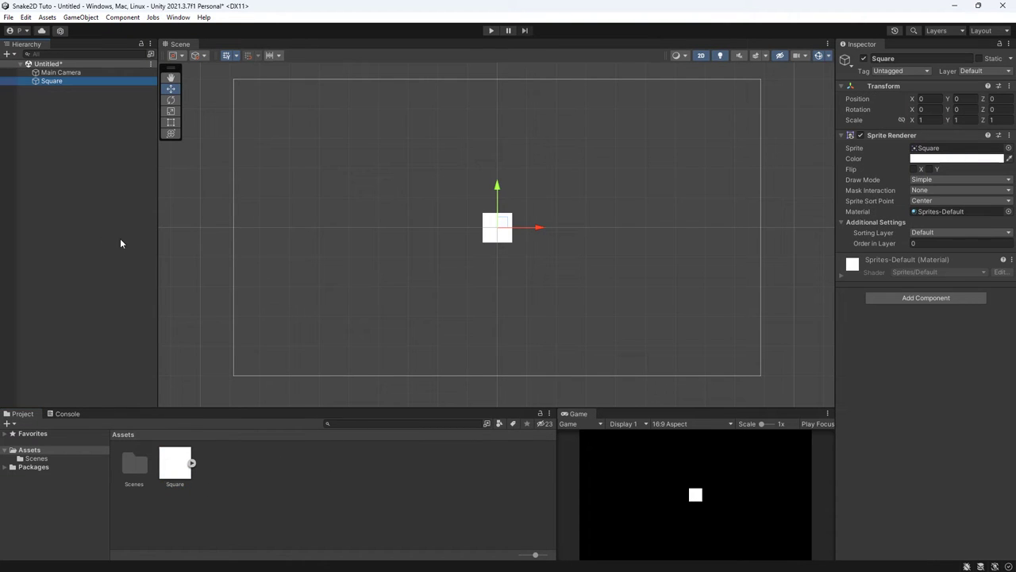
right_click(62, 80)
left_click(119, 141)
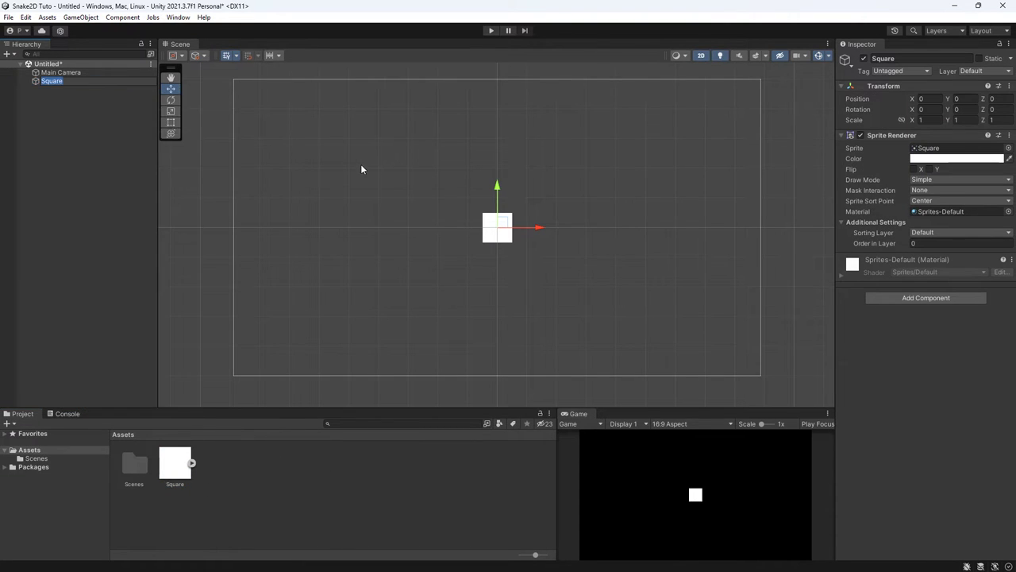
type("S")
type("nakeHead")
key("Return")
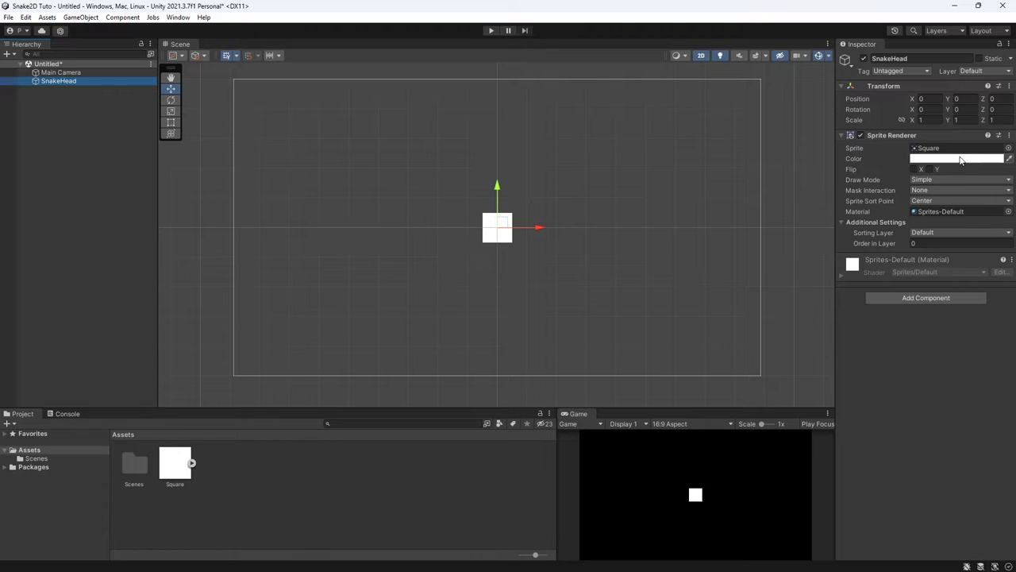
Set SnakeHead's sprite colour to bright green
left_click(962, 160)
left_click(933, 201)
mouse_move(945, 233)
left_mouse_down()
mouse_move(979, 217)
mouse_move(984, 239)
left_mouse_up()
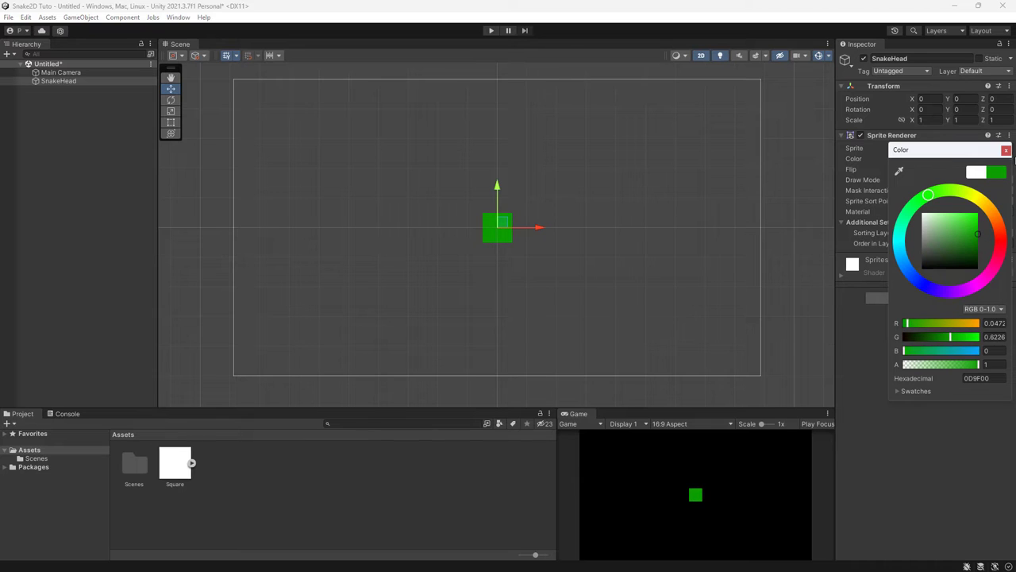
left_click(1006, 150)
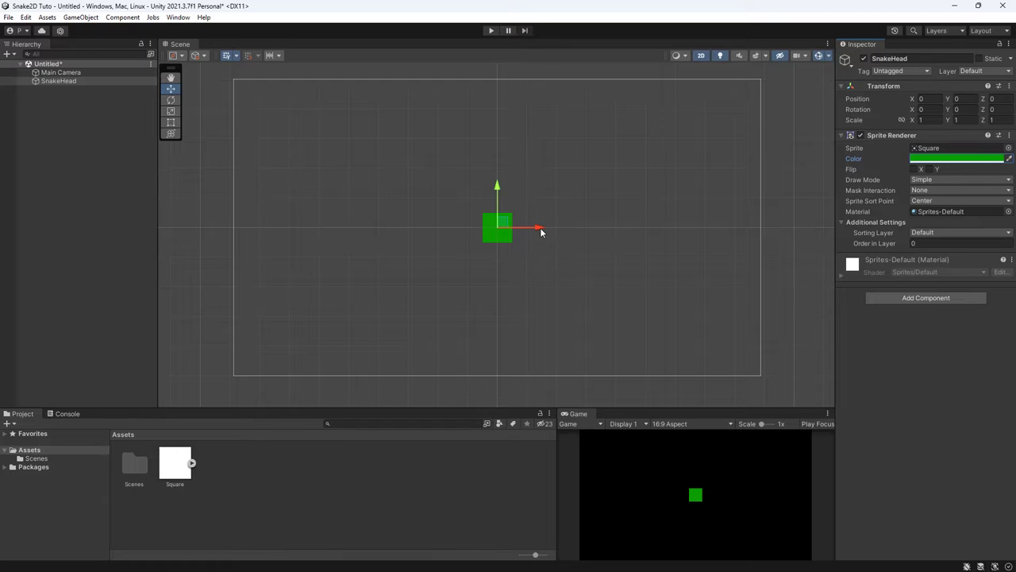
Reset SnakeHead's Transform so it sits at position 0,0,0
left_click_drag(541, 231, 541, 231)
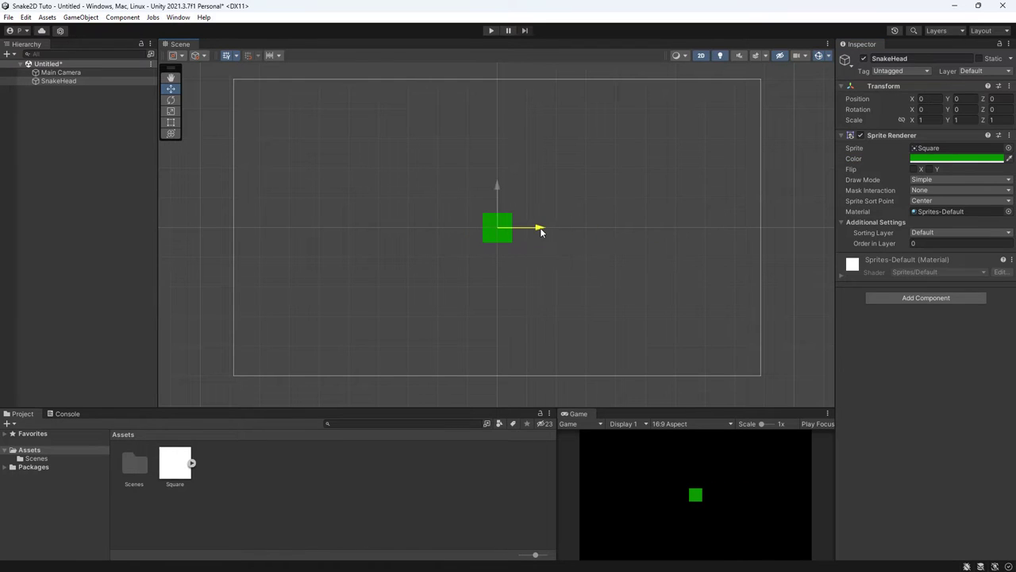
left_click_drag(503, 190, 490, 236)
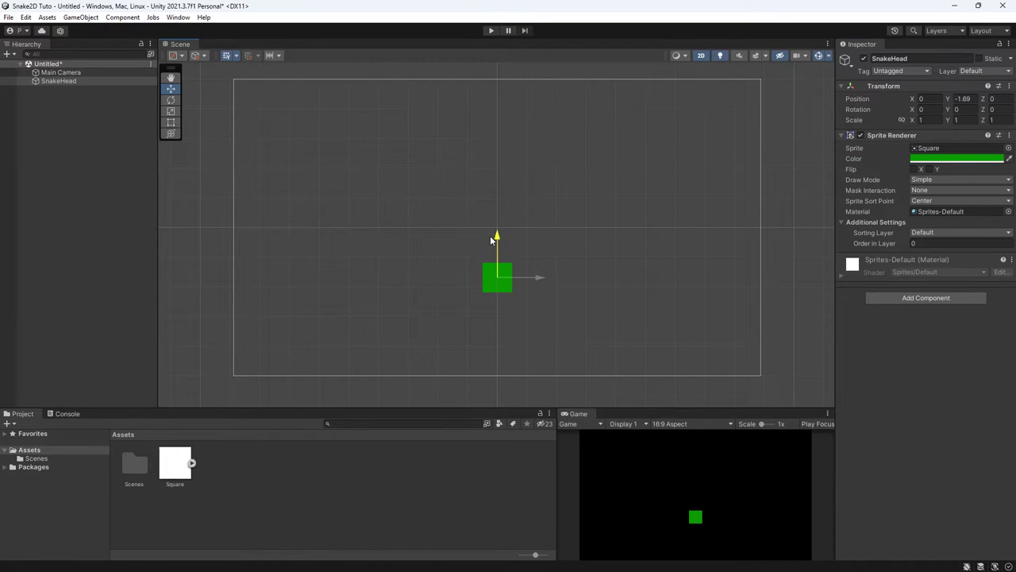
mouse_move(490, 235)
left_mouse_down()
mouse_move(506, 138)
mouse_move(497, 187)
left_mouse_up()
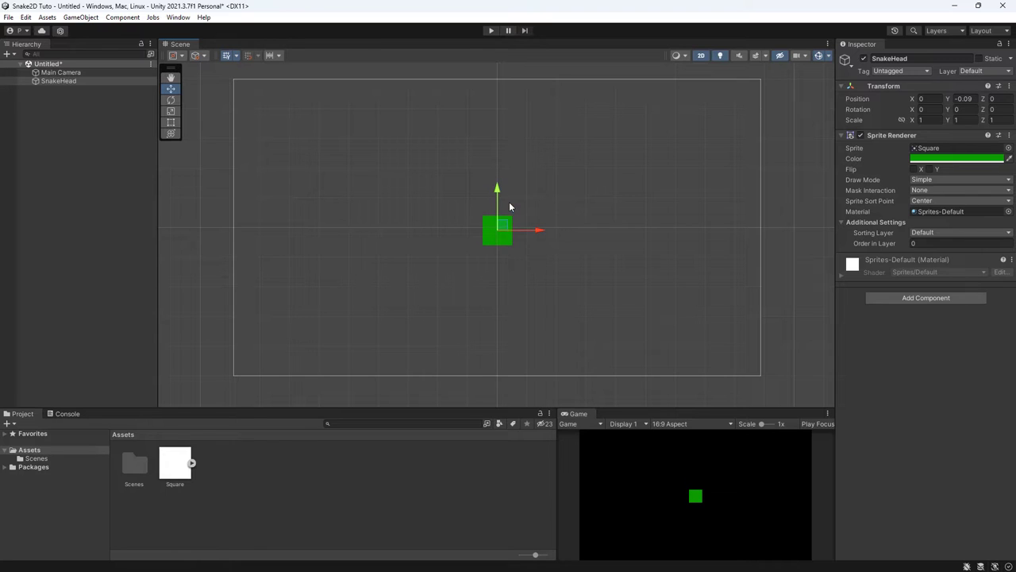
key("ctrl+z")
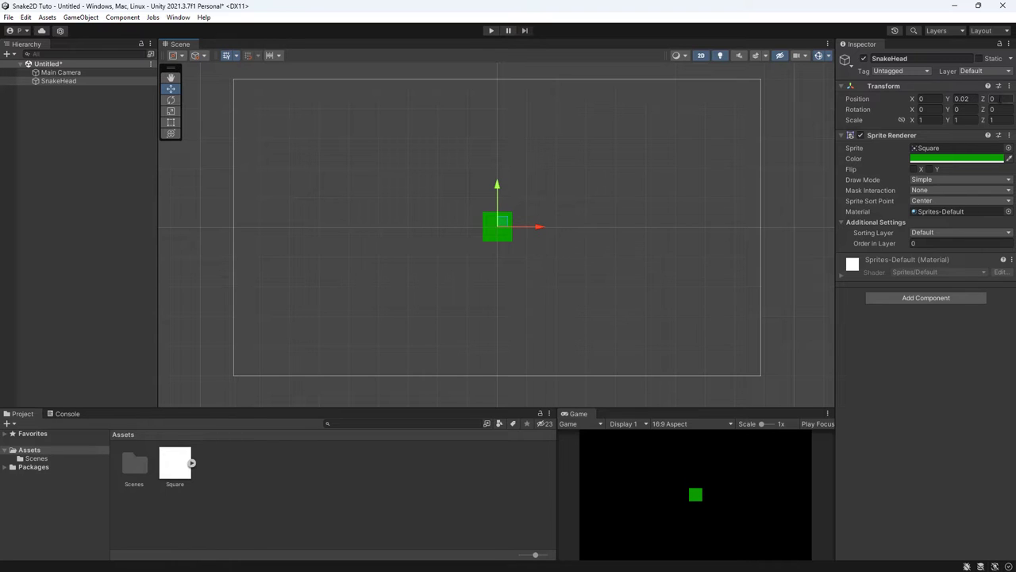
left_click(1008, 85)
left_click(994, 97)
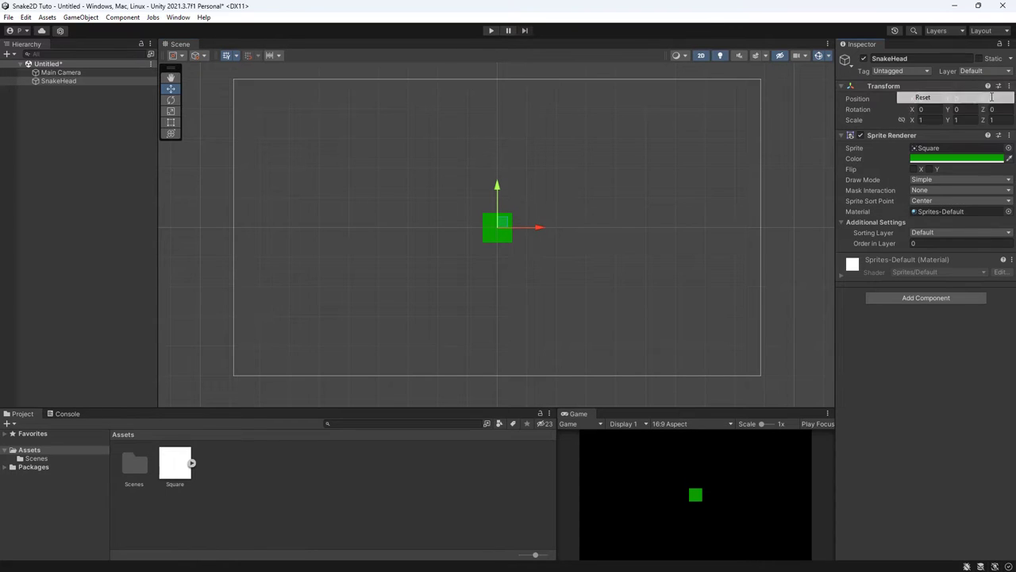
Create a new C# script in Assets named Snake
right_click(224, 484)
mouse_move(254, 197)
left_click(435, 87)
type("Snake")
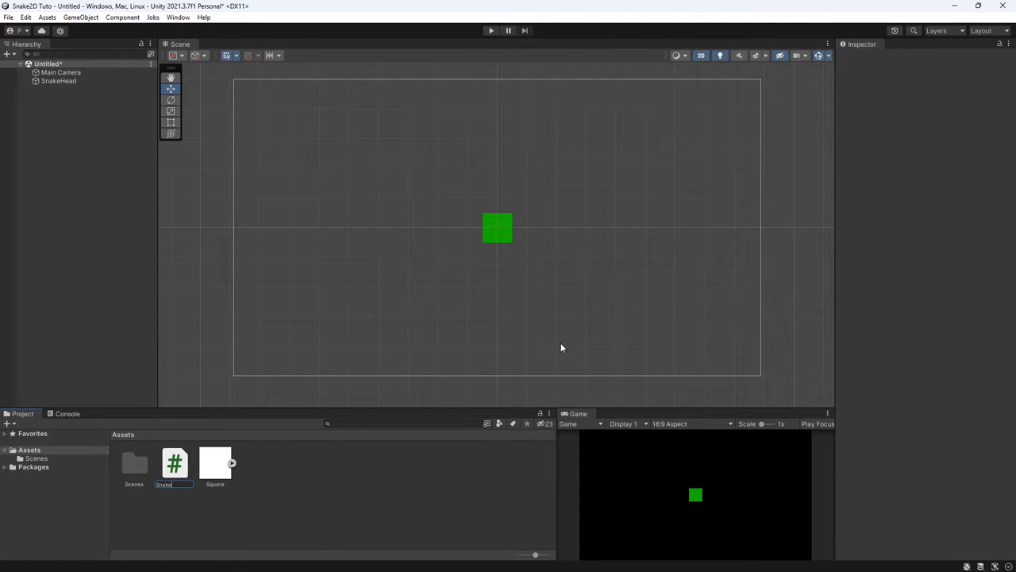
key("Return")
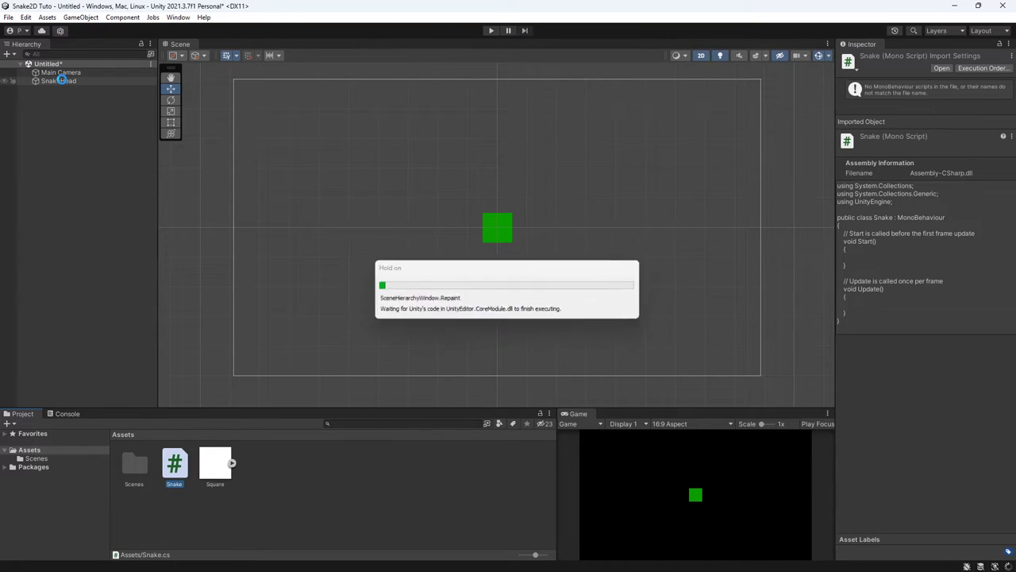
Attach the Snake script to SnakeHead as a component
left_click(61, 80)
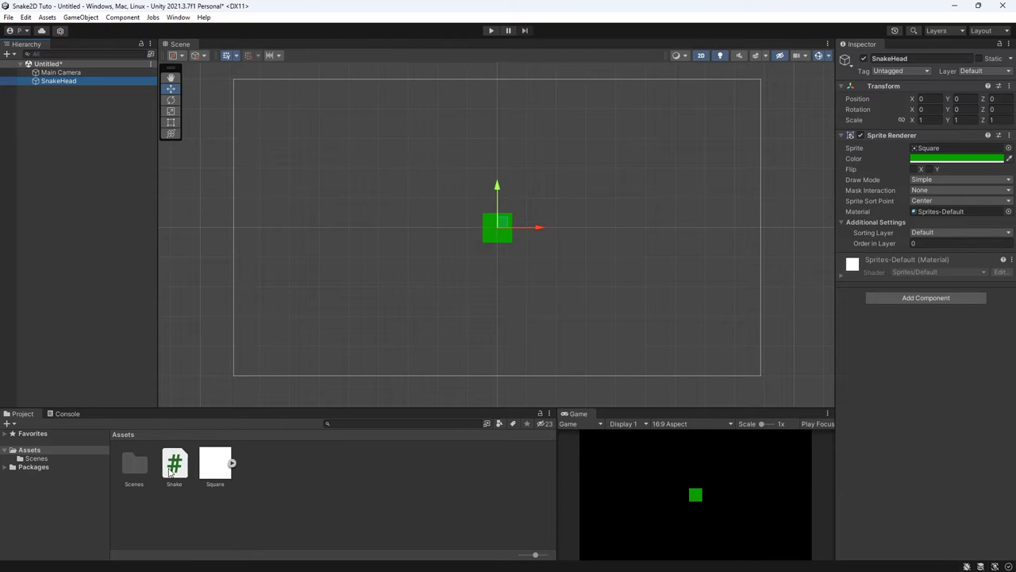
left_click_drag(172, 471, 814, 498)
left_click_drag(946, 414, 929, 422)
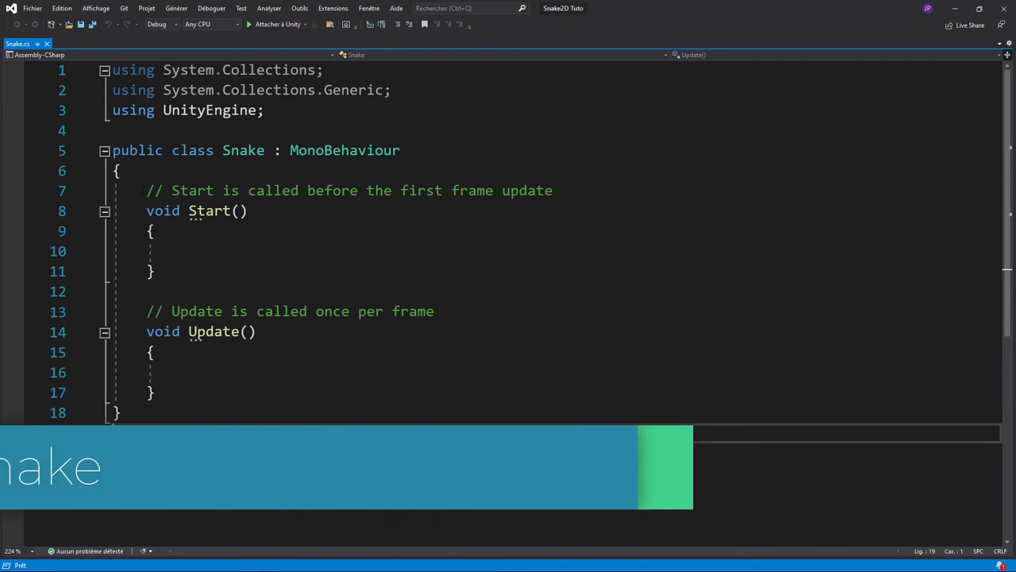
Replace the Start comment with a 'Vector2 dir;' field declaration
left_click_drag(223, 191, 554, 190)
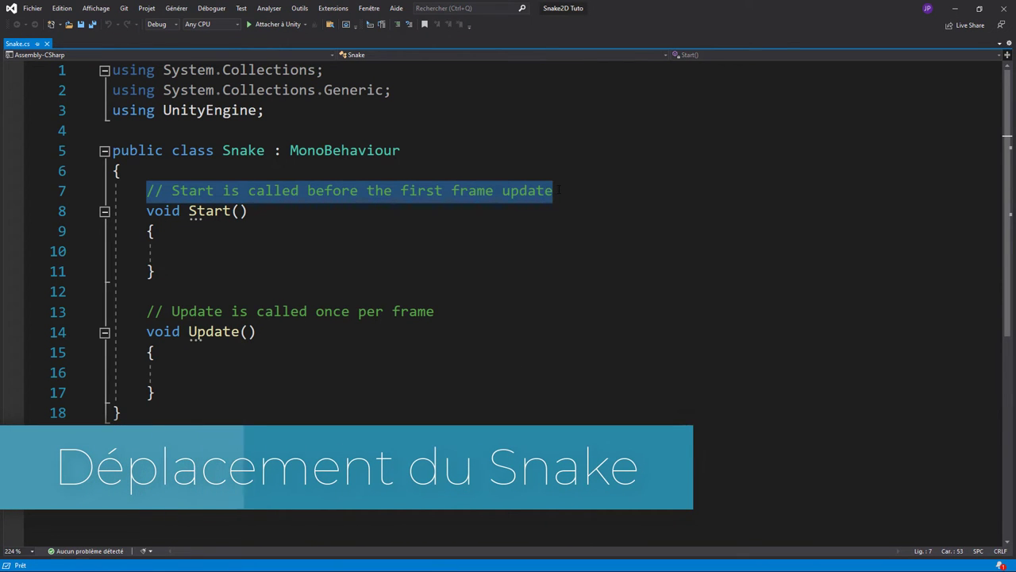
key("BackSpace")
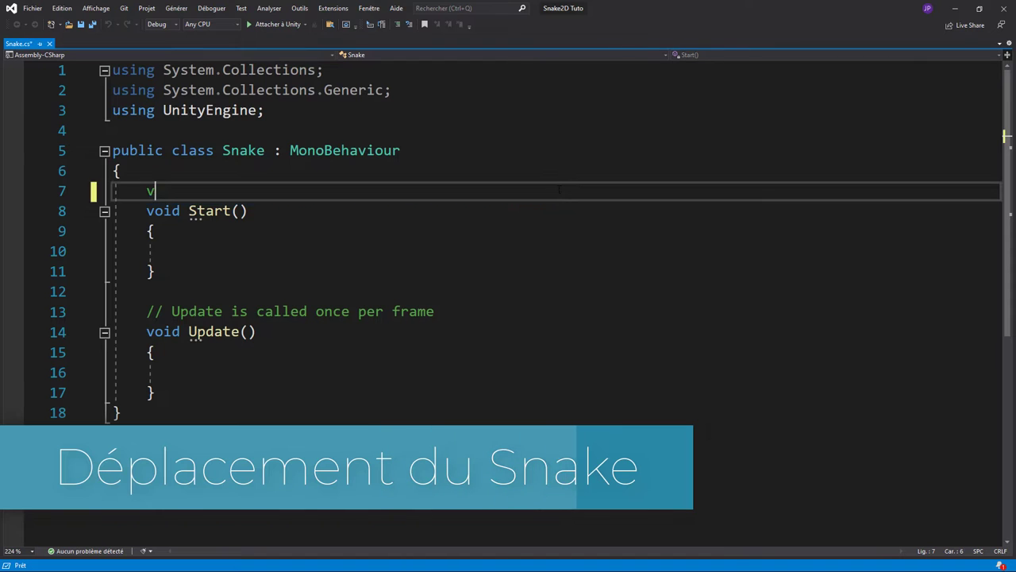
type("vec")
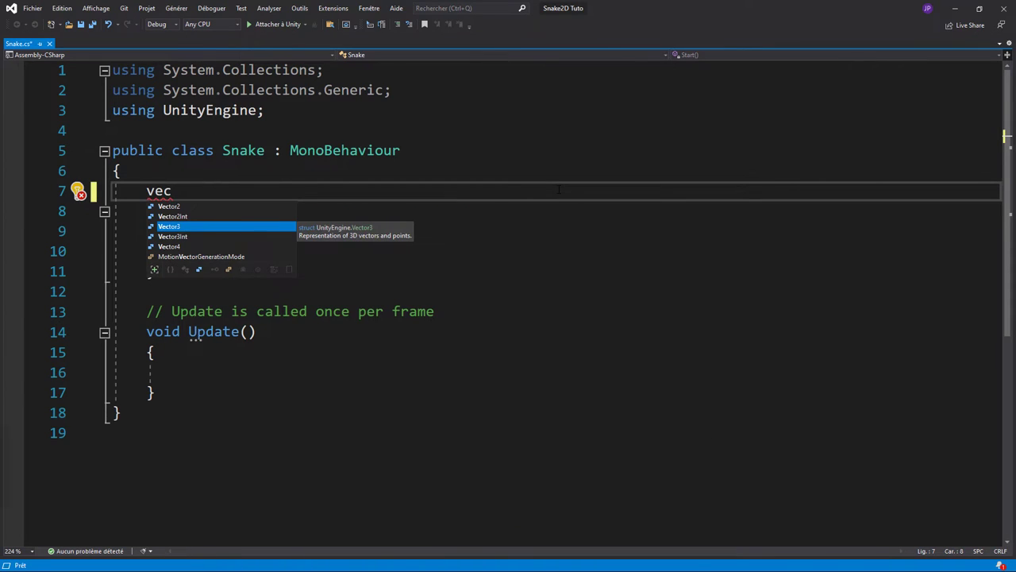
key("Up")
key("Up")
key("Tab")
type("dir")
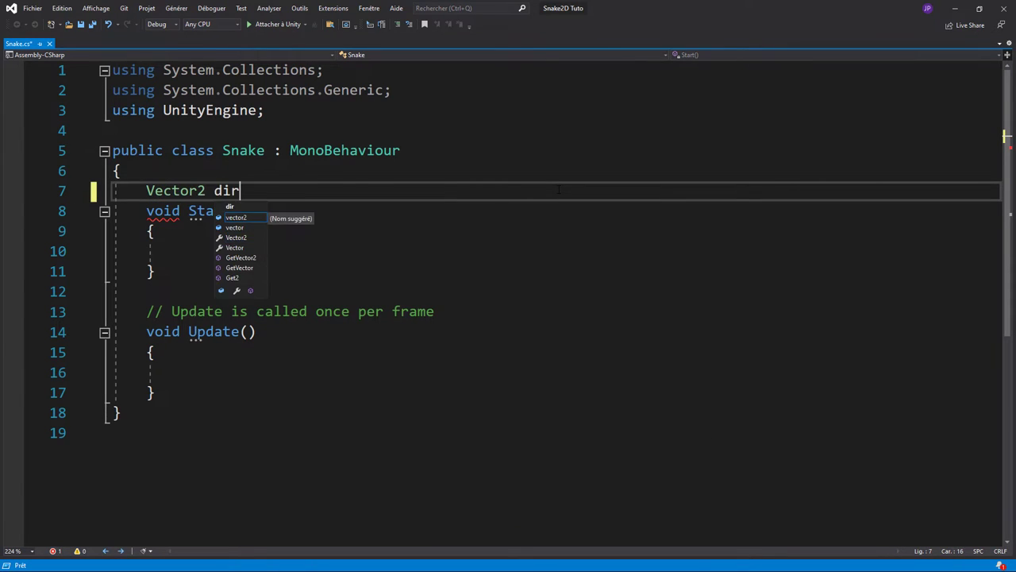
type(";")
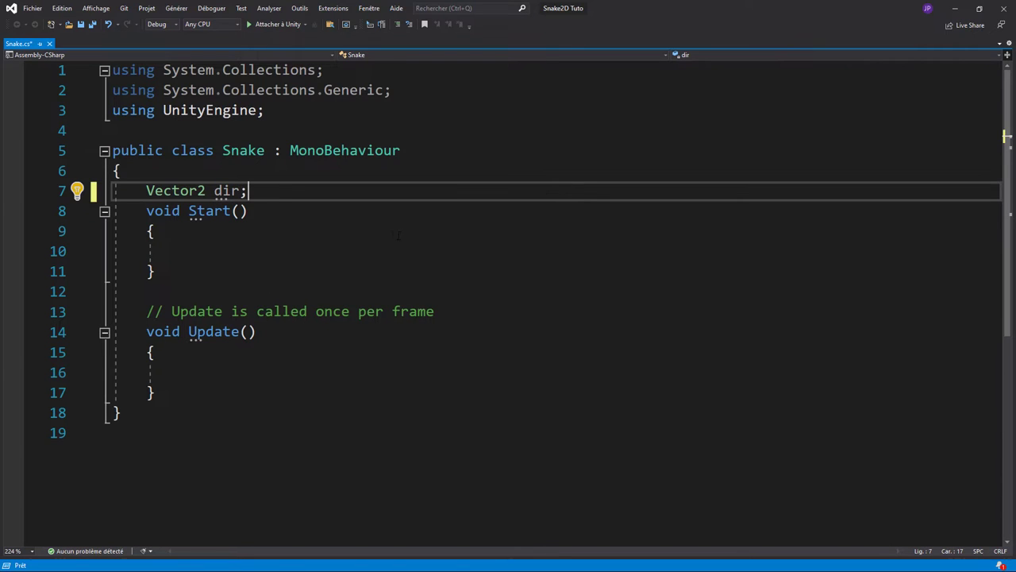
key("Return")
Set dir = Vector2.right inside Start and save the script
left_click(293, 271)
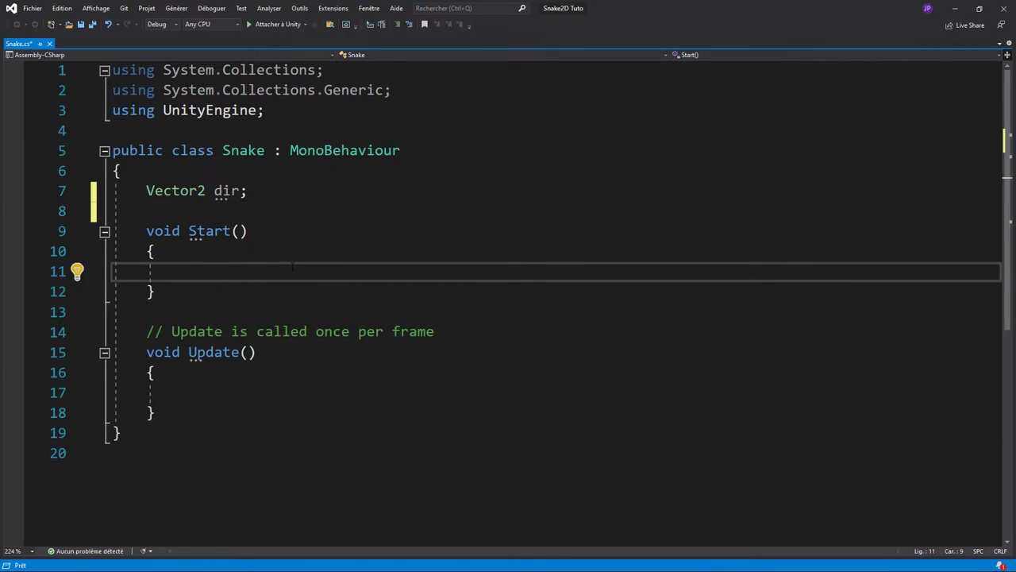
type("dir")
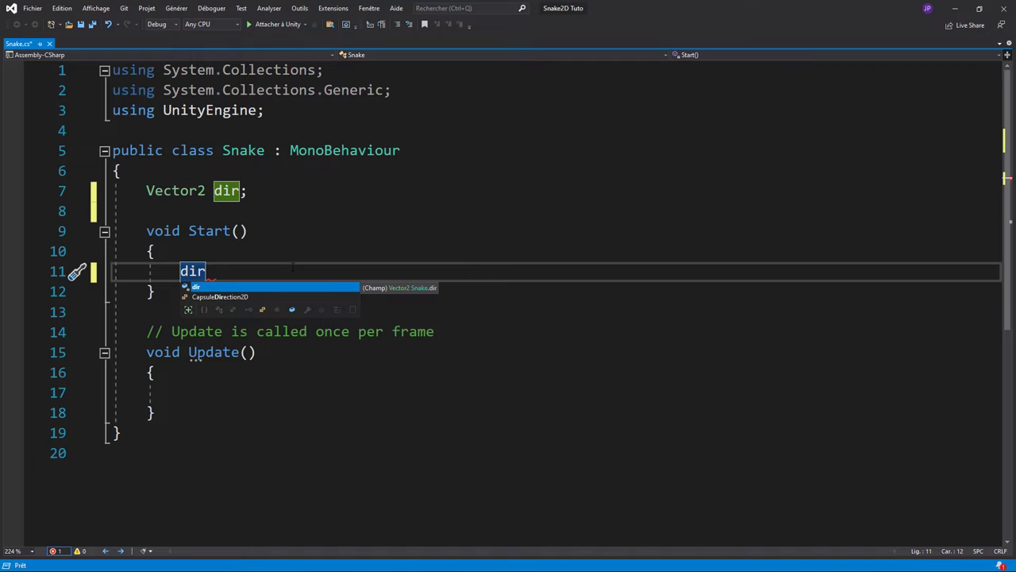
type("=")
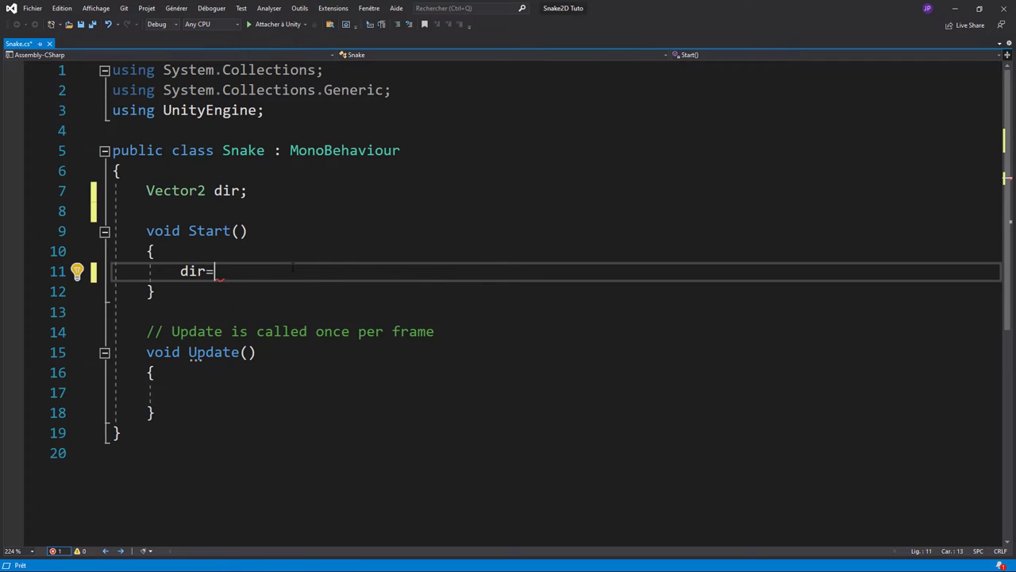
type(" ve")
key("Tab")
type(".ri")
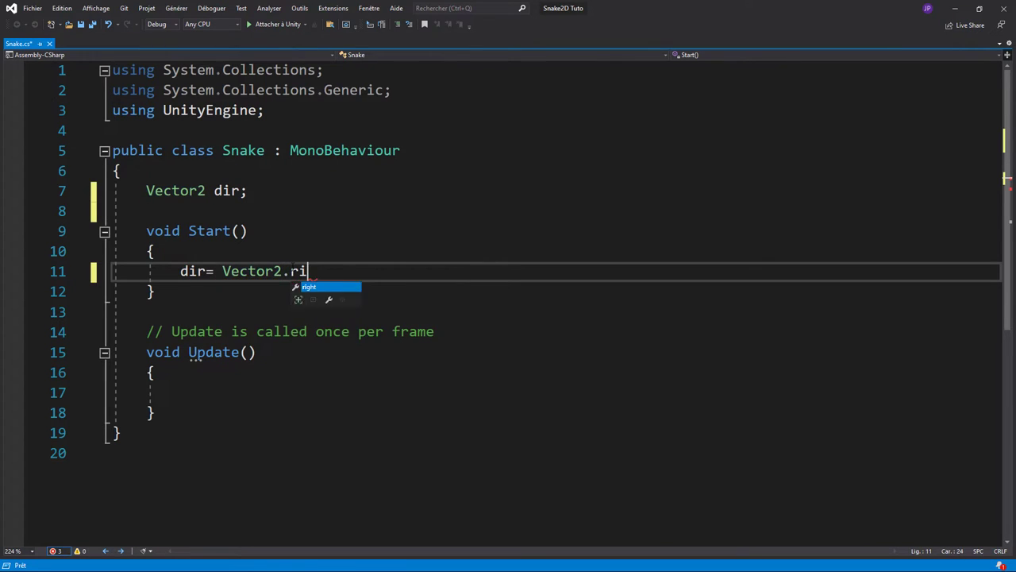
key("Tab")
type(";")
key("ctrl+s")
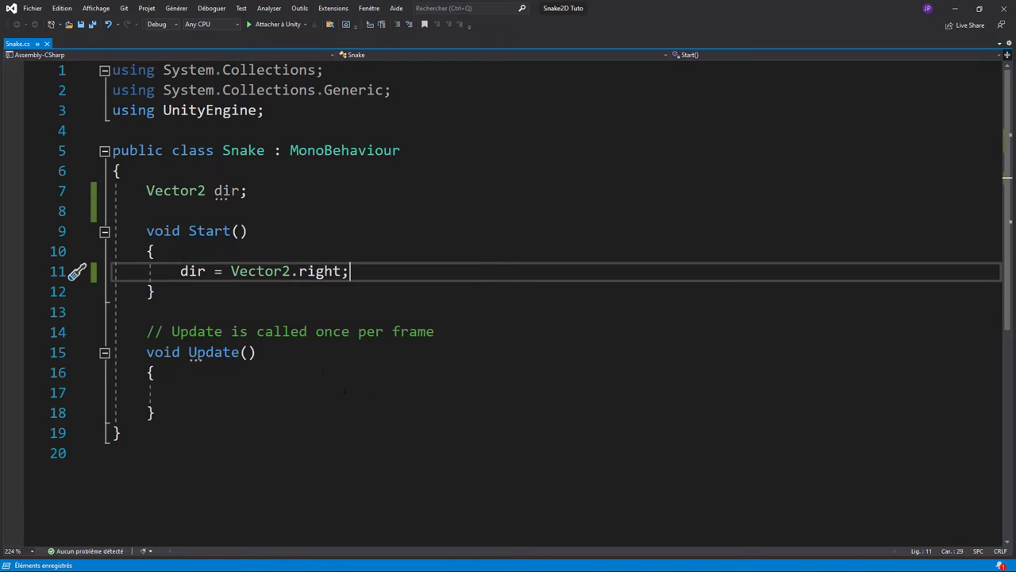
Delete the Update comment and write if(Input.GetKeyDown(KeyCode.UpArrow)) in Update
left_click_drag(379, 334, 434, 332)
key("Delete")
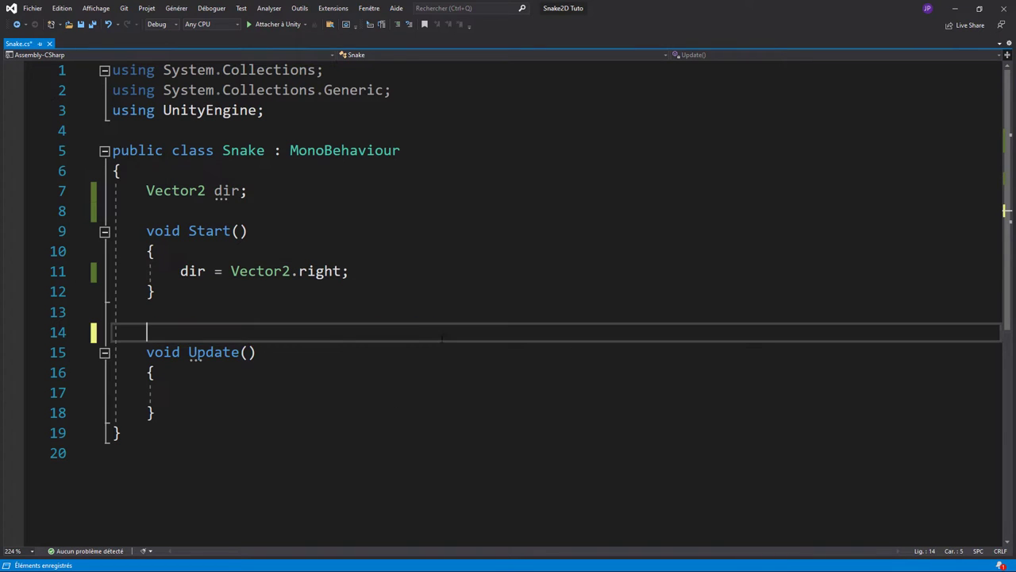
key("Down")
key("Down")
key("Down")
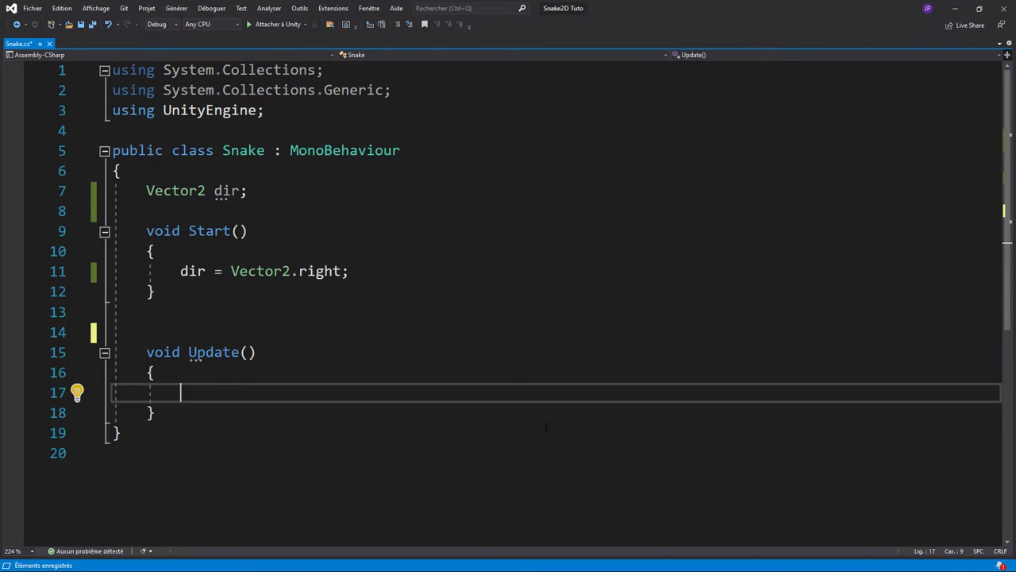
type("if(in")
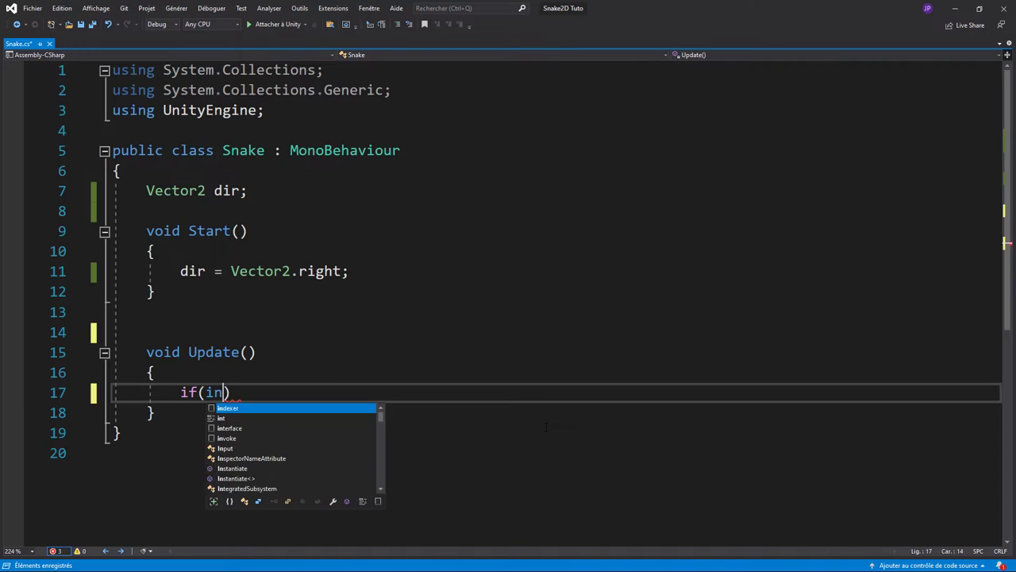
type("put.")
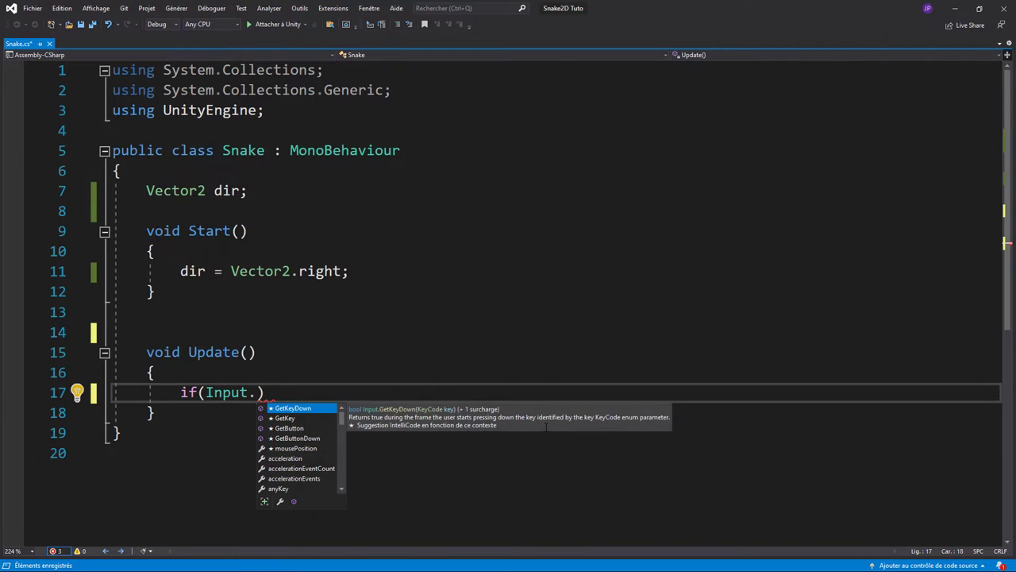
key("Tab")
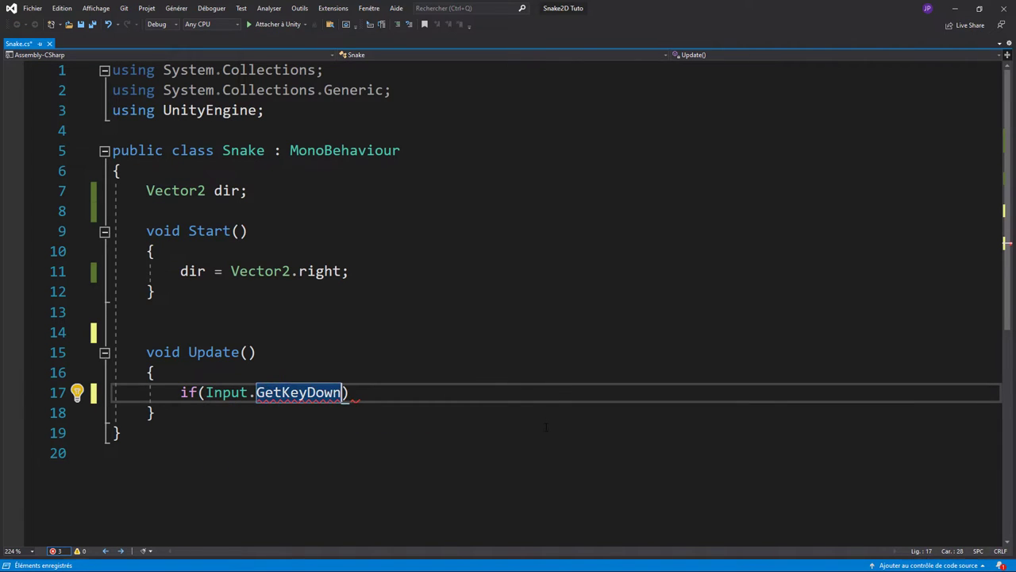
type("(ke")
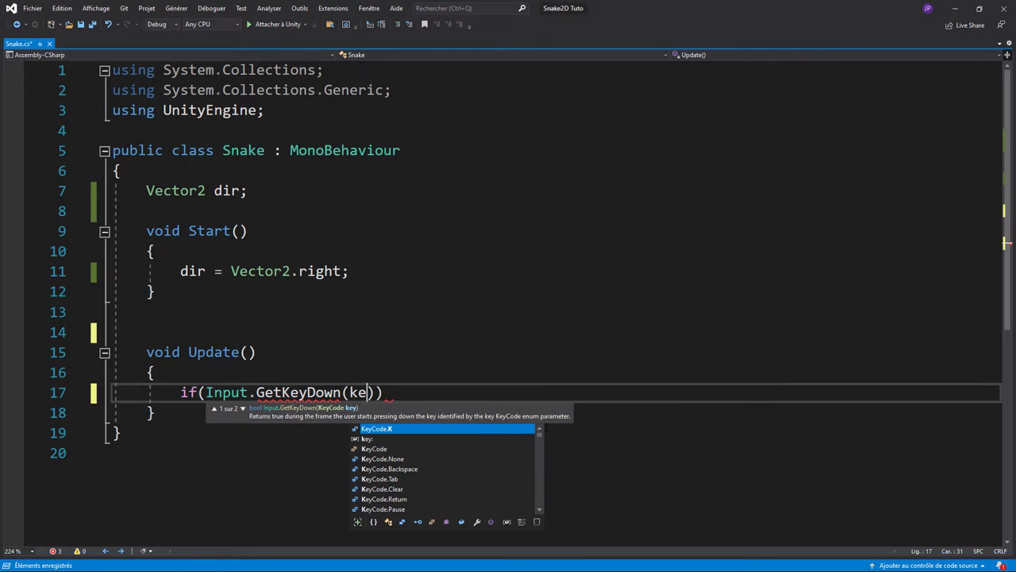
type("yc")
key("Tab")
type(".")
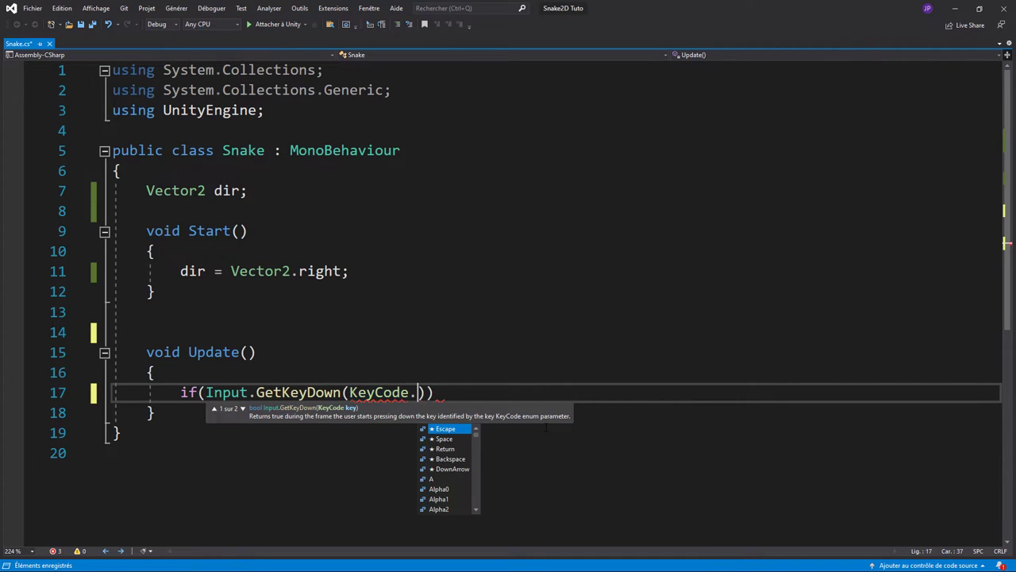
type("l")
key("BackSpace")
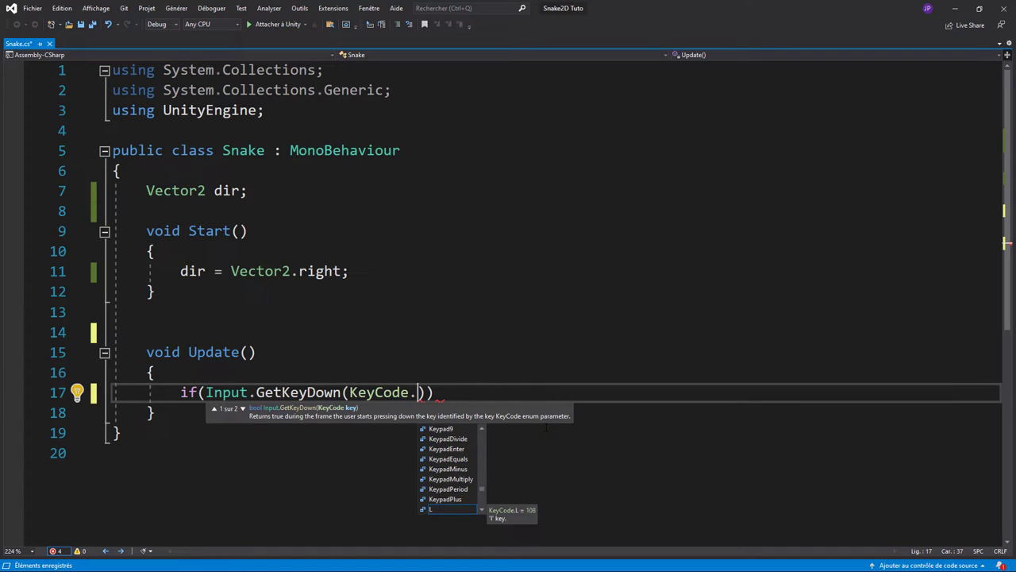
type("up")
key("Tab")
key("End")
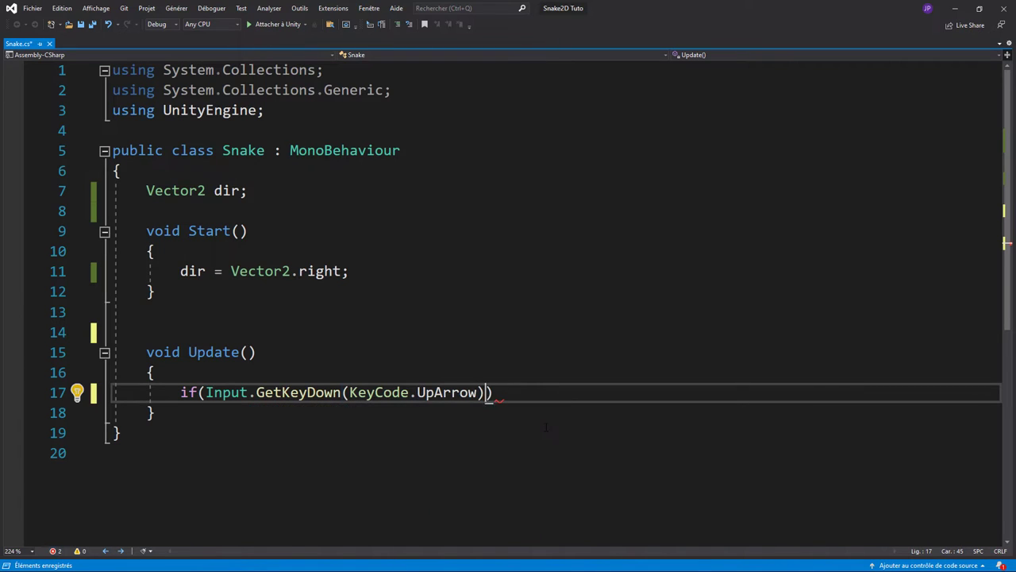
Add a braced block setting dir = Vector2.up, then copy the UpArrow condition
key("Return")
type("{")
key("Return")
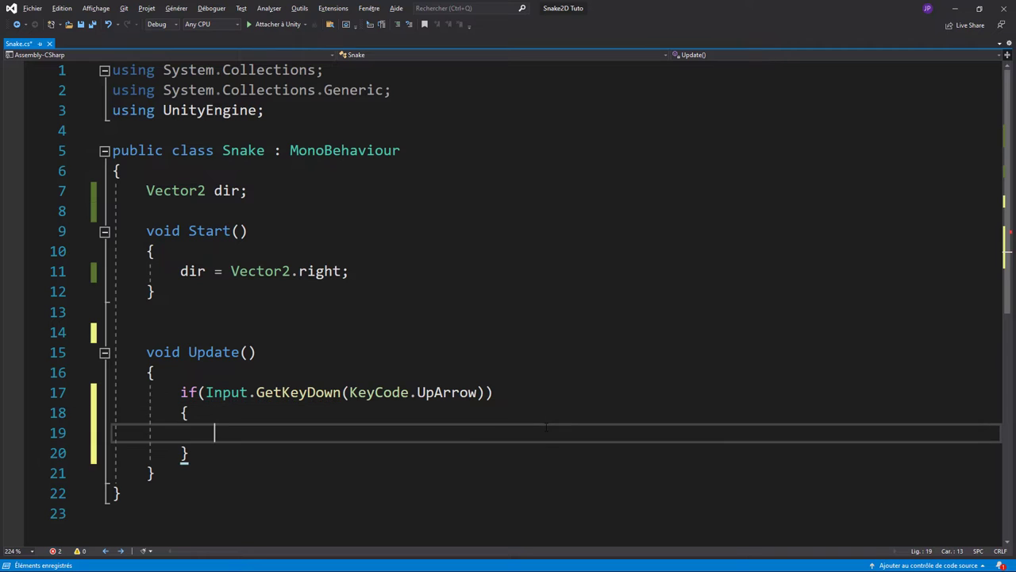
type("di")
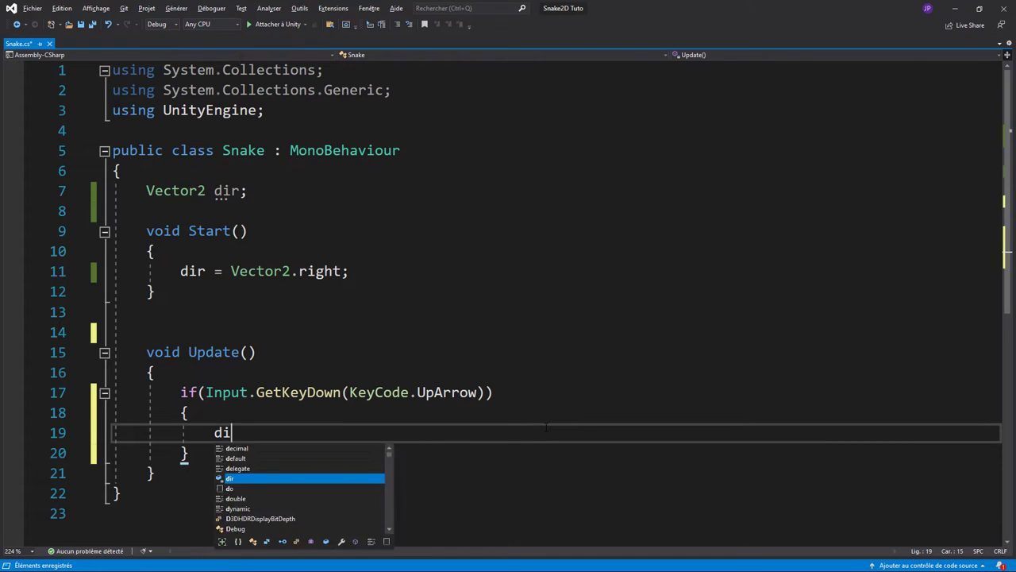
type("r = vec")
key("Tab")
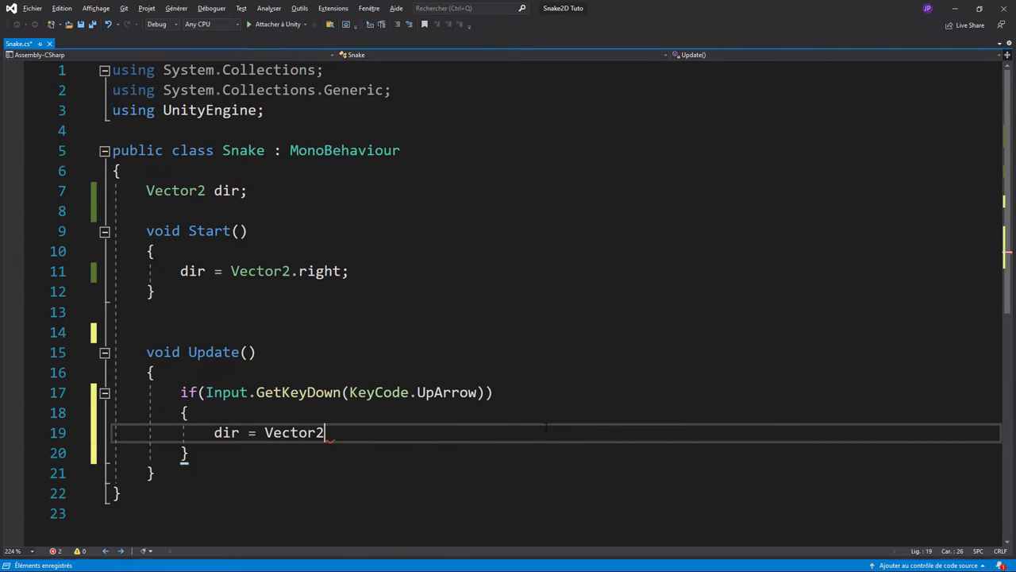
type(".up")
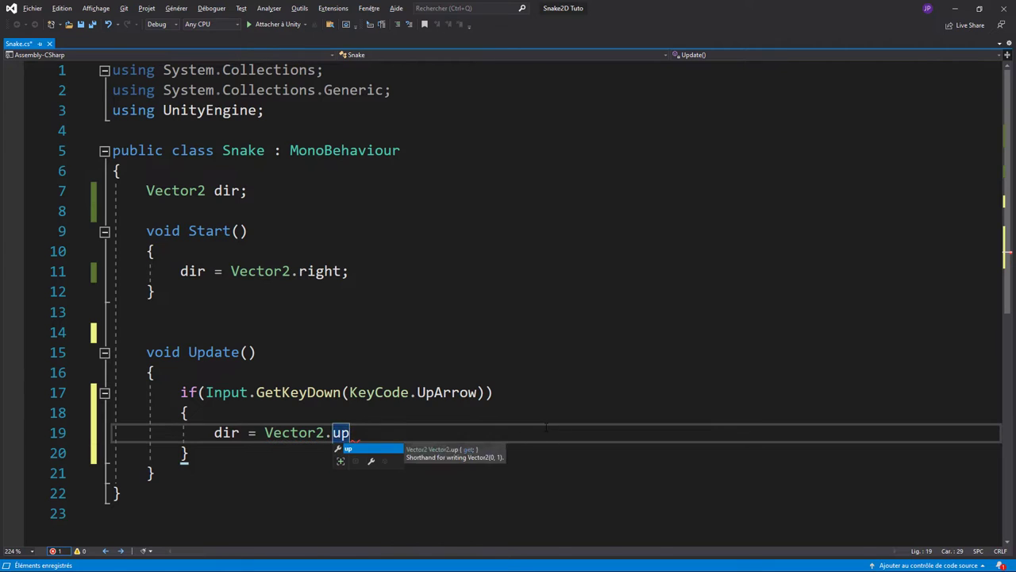
type(";")
key("Down")
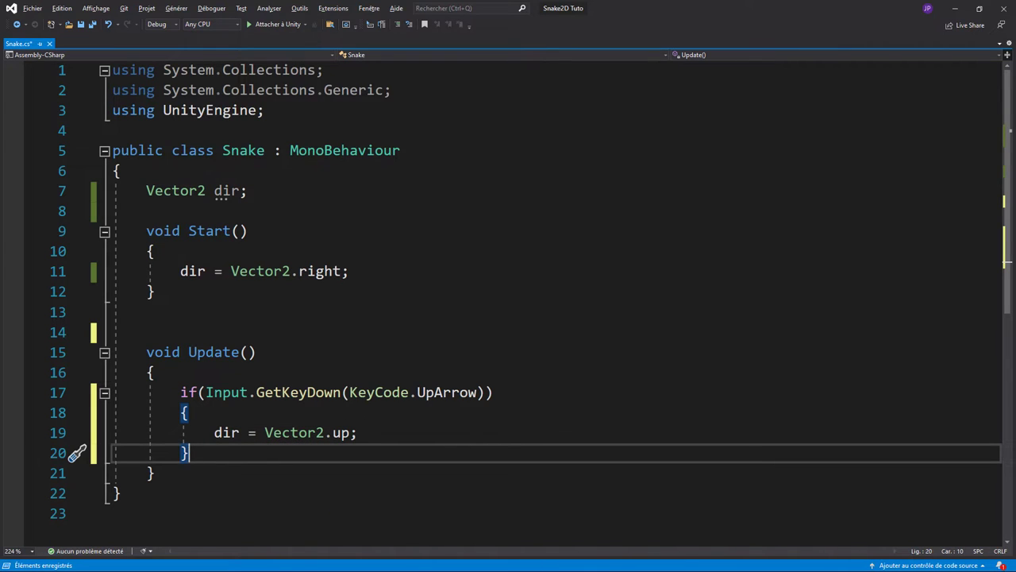
left_click_drag(180, 392, 493, 392)
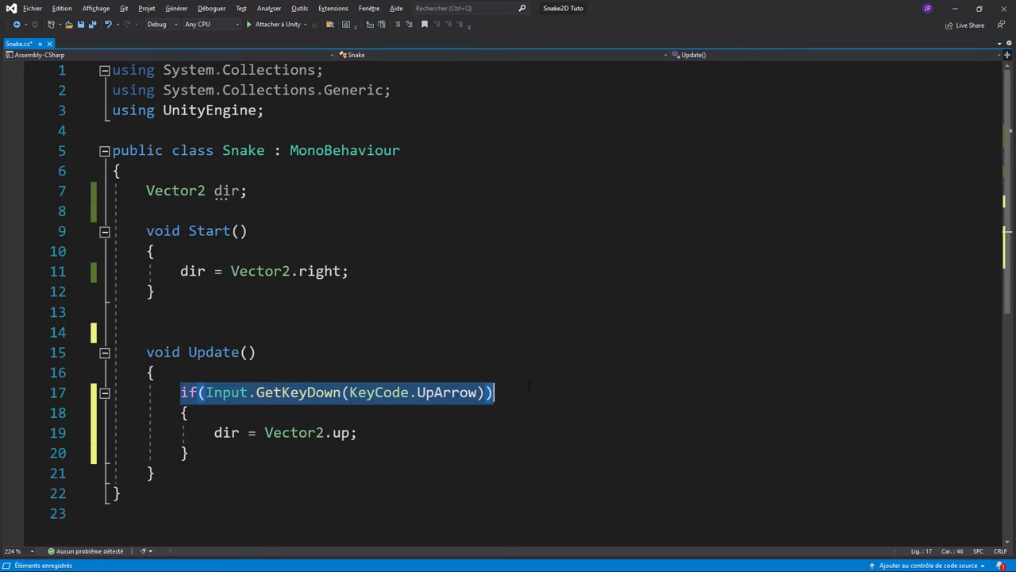
left_click(225, 453)
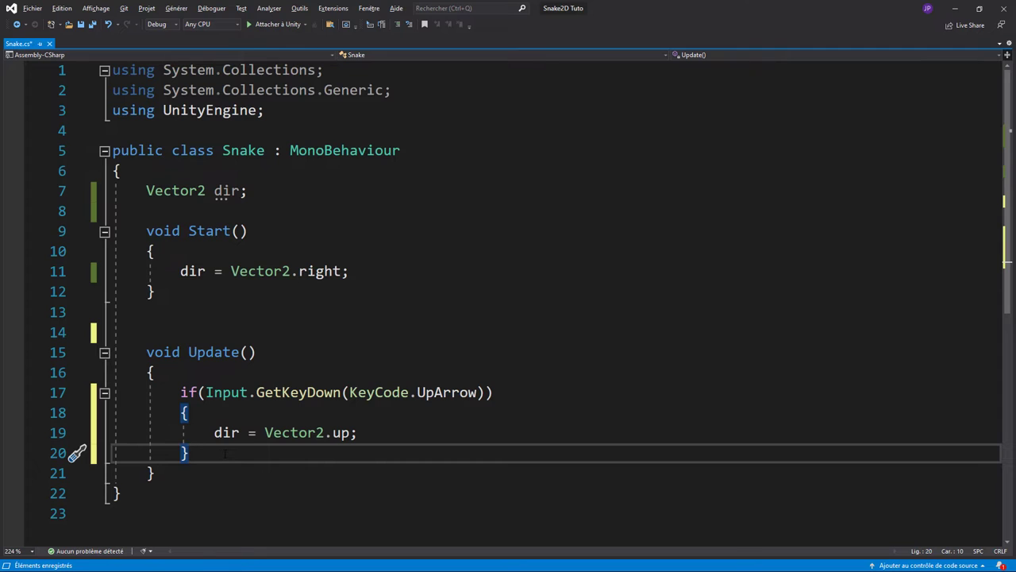
Add an else-if block below the if, checking KeyCode.DownArrow
key("Return")
type("els")
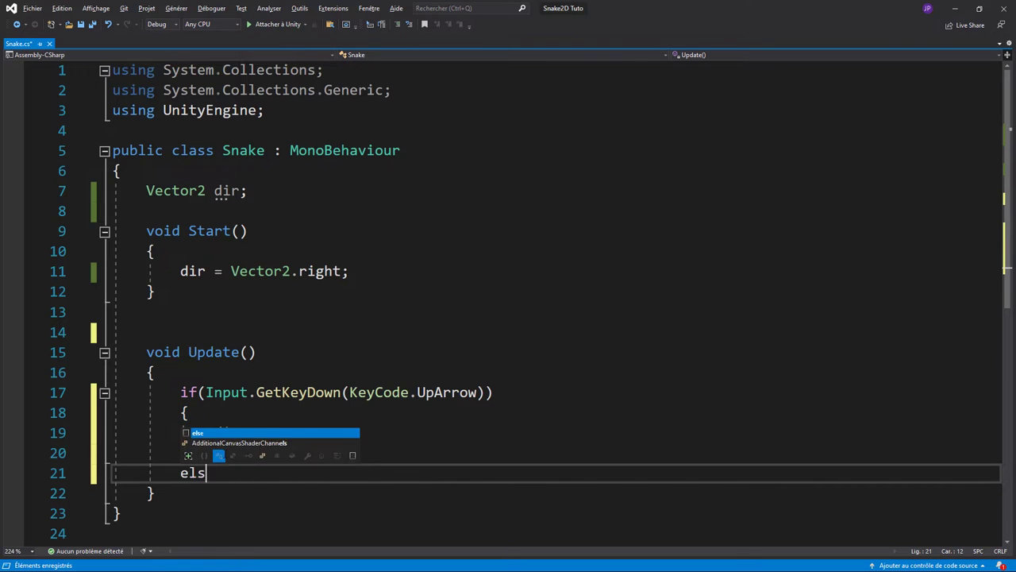
type("e")
type("if (Input.GetKeyDown(KeyCode.UpArrow))")
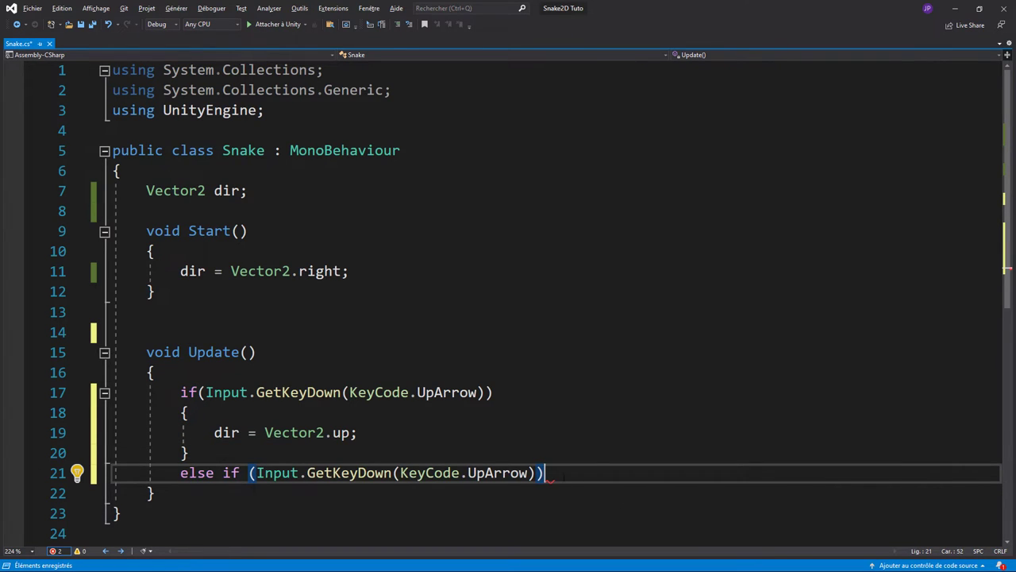
key("Return")
type("{")
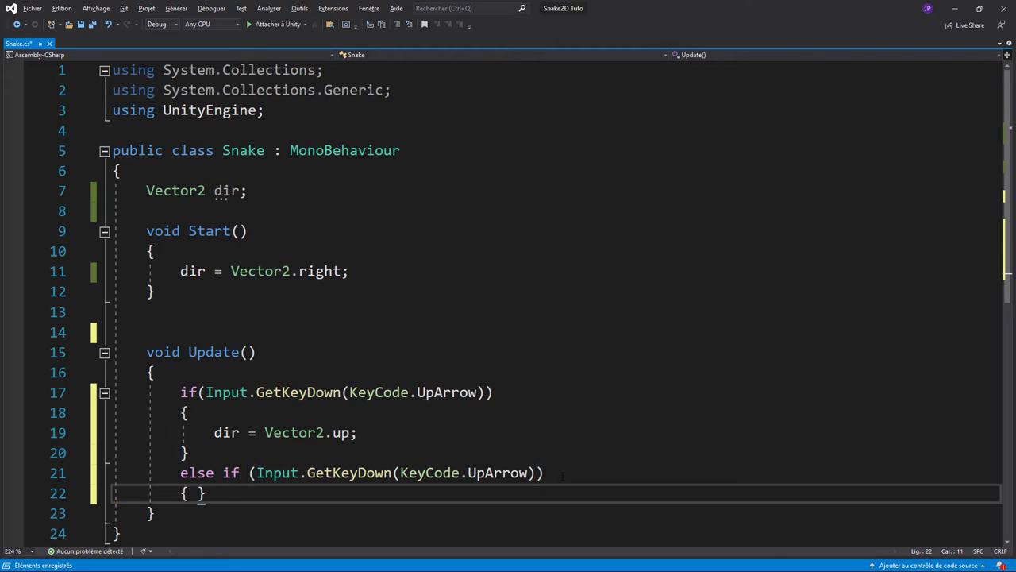
key("Return")
scroll(563, 476, "down", 2)
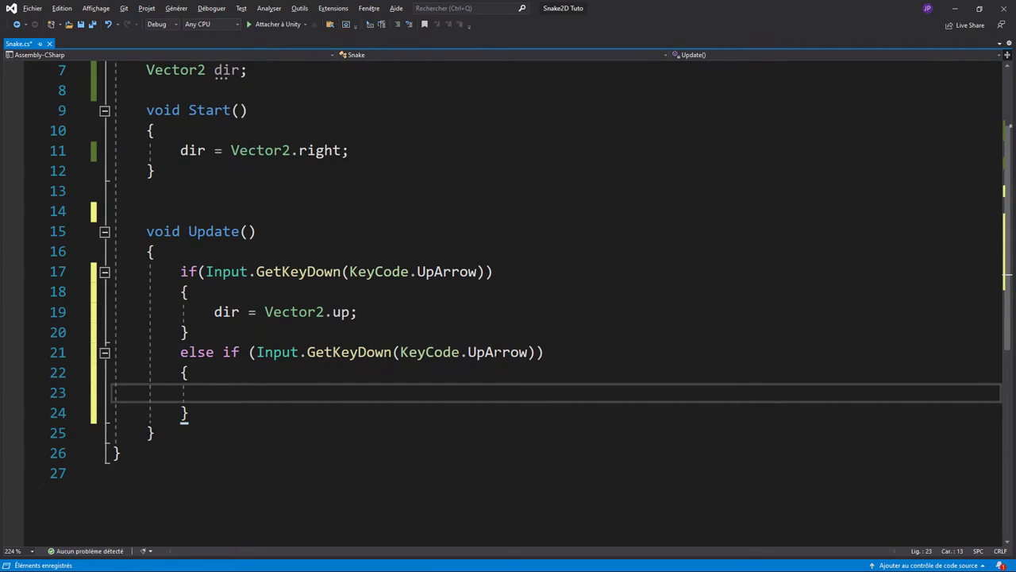
double_click(495, 351)
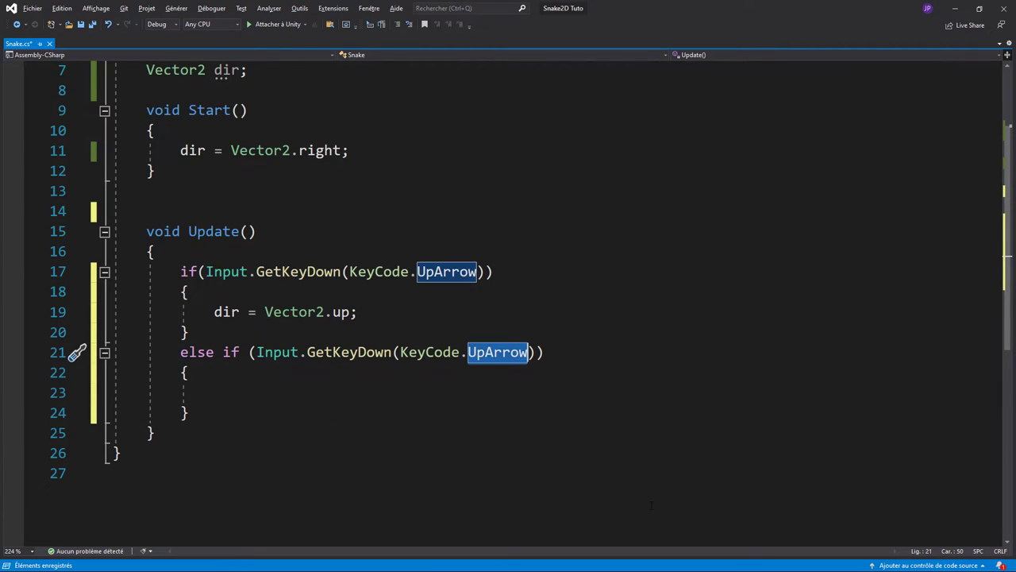
type("Do")
key("Tab")
Fill the DownArrow block with dir = Vector2.down
left_click(214, 312)
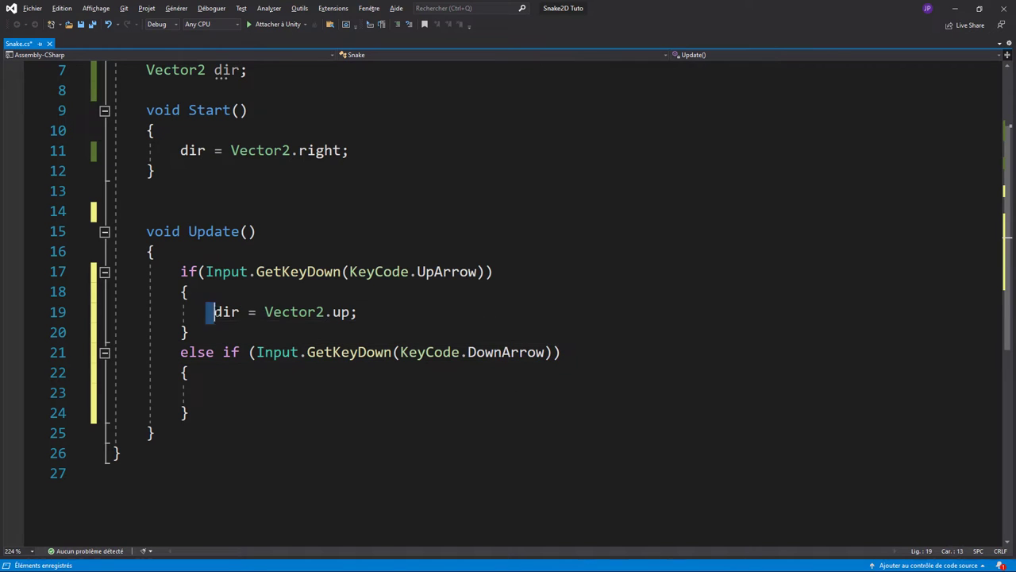
left_click_drag(213, 311, 358, 312)
key("ctrl+c")
left_click(307, 392)
key("ctrl+v")
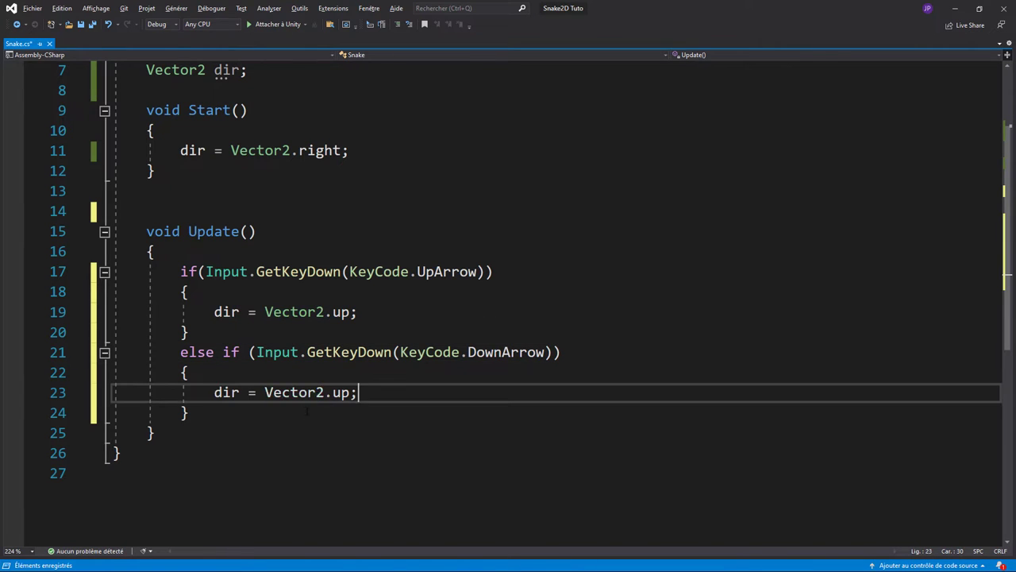
double_click(341, 392)
type("dow")
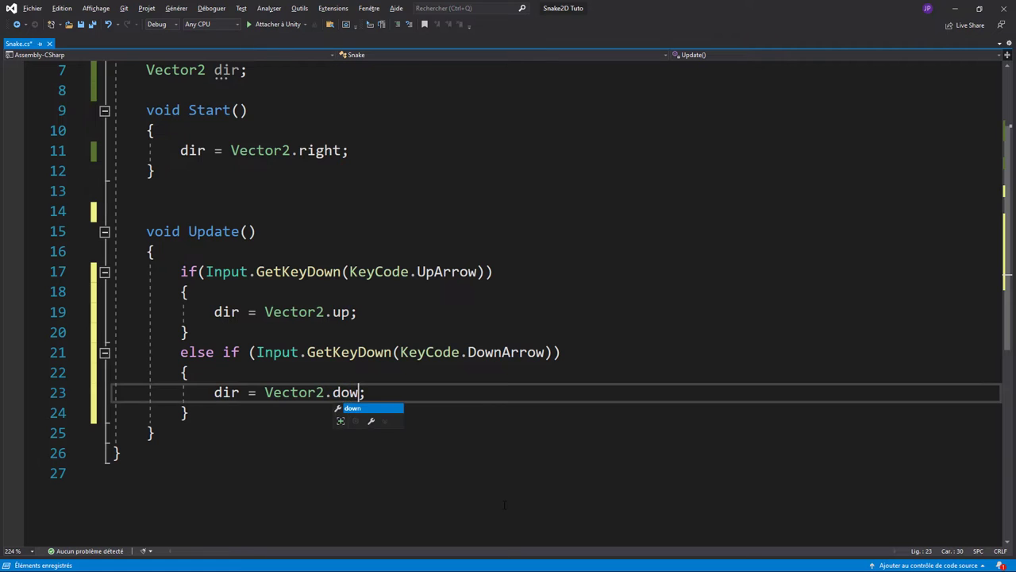
key("Tab")
Duplicate the else-if block for LeftArrow, setting dir = Vector2.left
left_click_drag(172, 352, 189, 412)
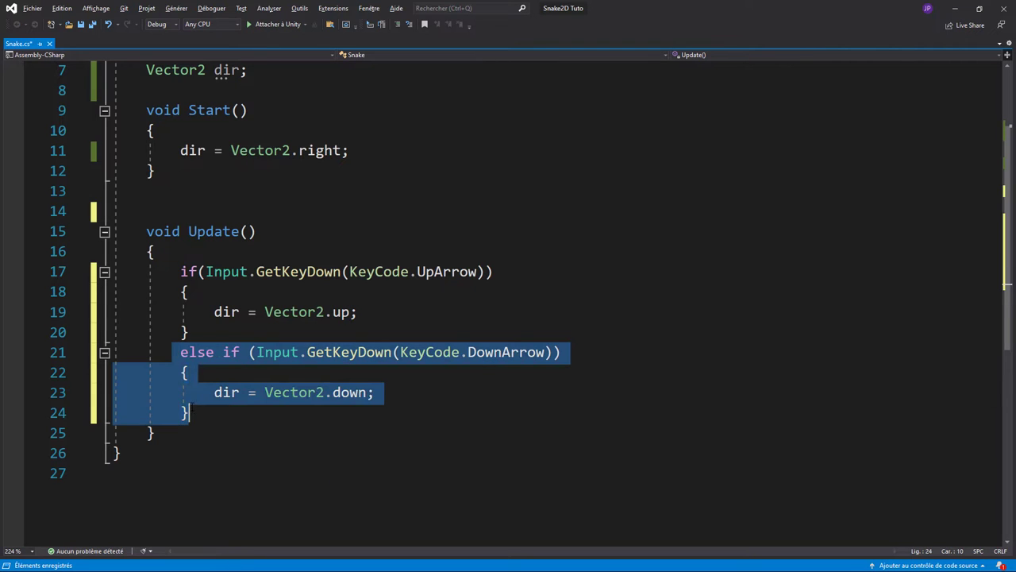
left_click(189, 412)
key("Return")
key("ctrl+v")
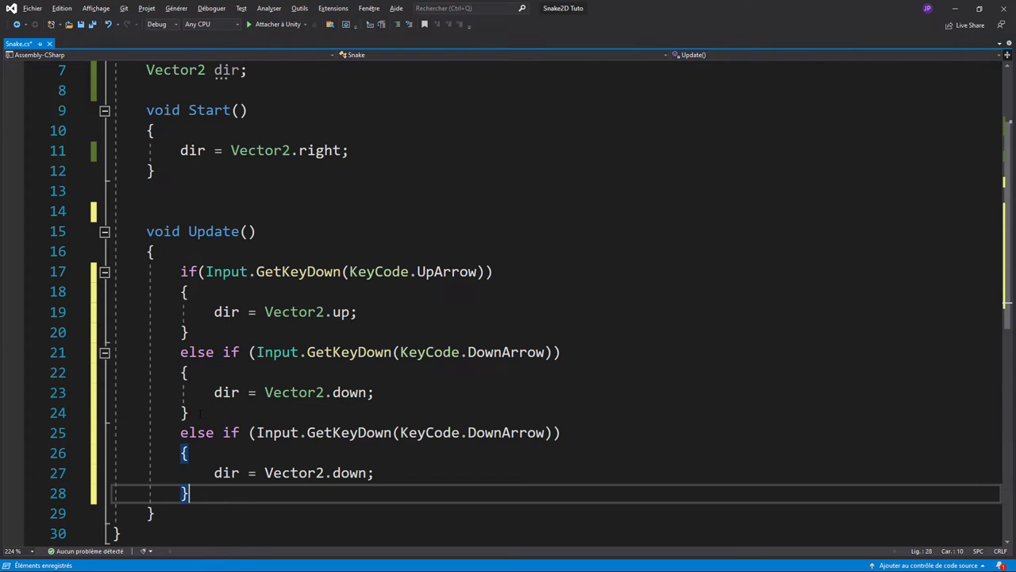
double_click(515, 436)
type("le")
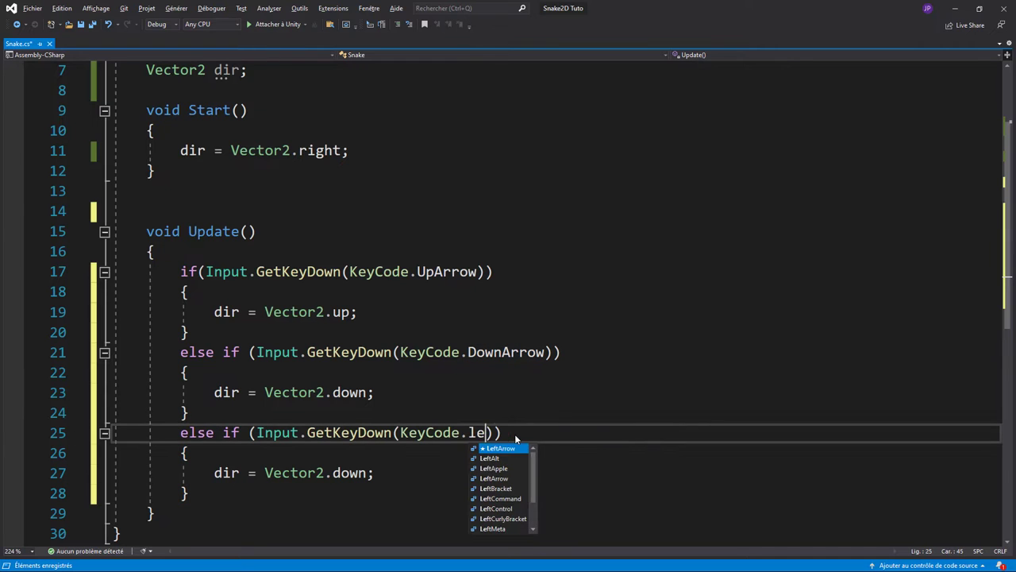
type("ft")
key("Tab")
double_click(349, 472)
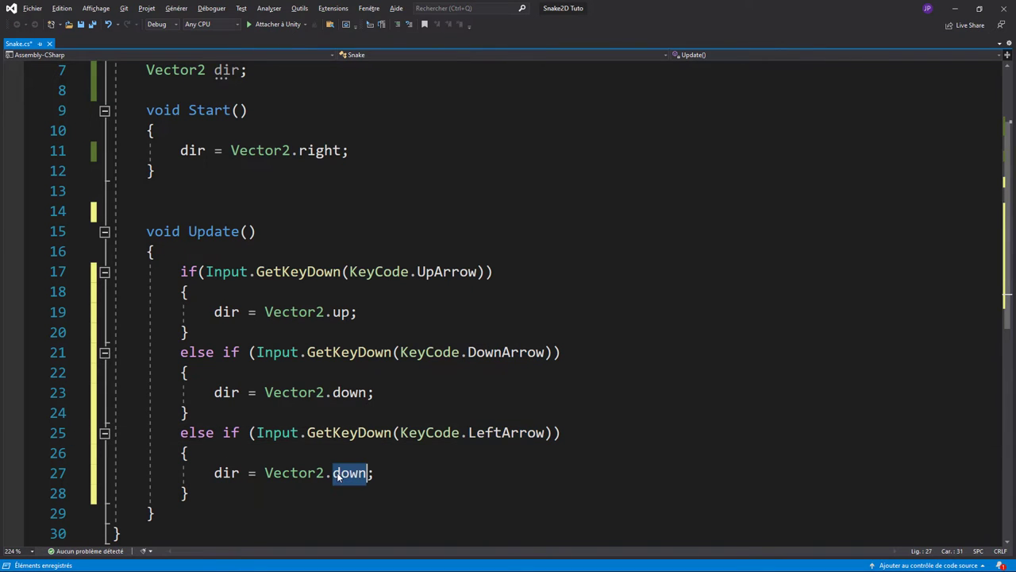
type("ze")
key("Tab")
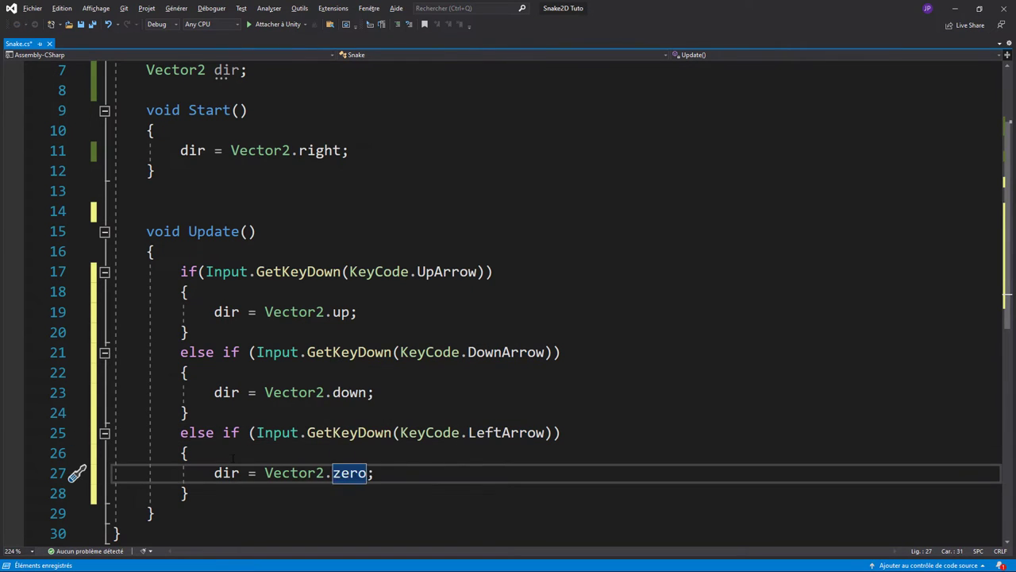
key("BackSpace")
key("BackSpace")
key("BackSpace")
key("BackSpace")
type("le")
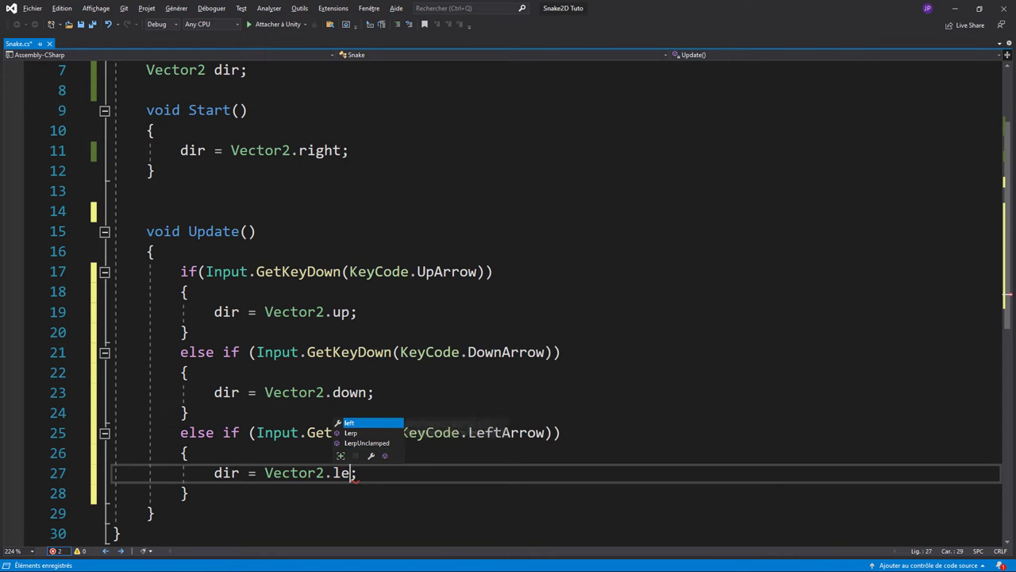
key("Tab")
Add another copy for RightArrow, setting dir = Vector2.right
left_click(217, 498)
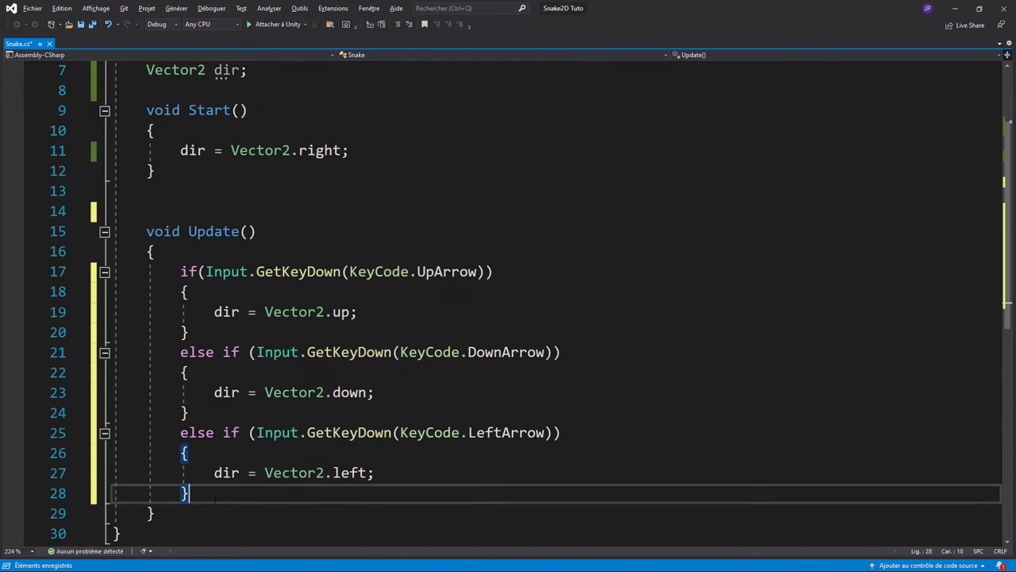
key("Return")
key("ctrl+v")
scroll(413, 363, "down", 3)
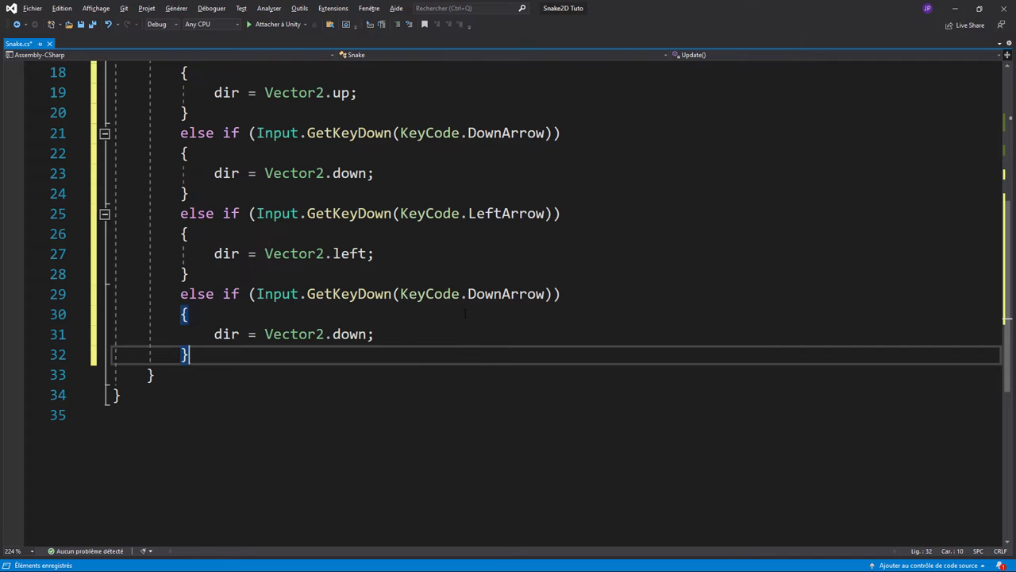
double_click(490, 294)
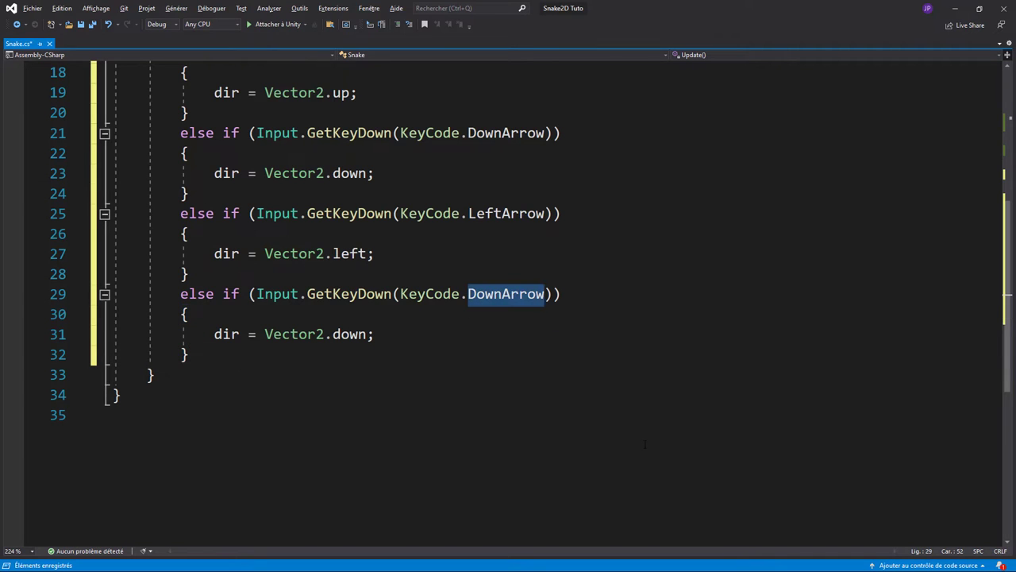
type("ri")
key("Down")
key("Down")
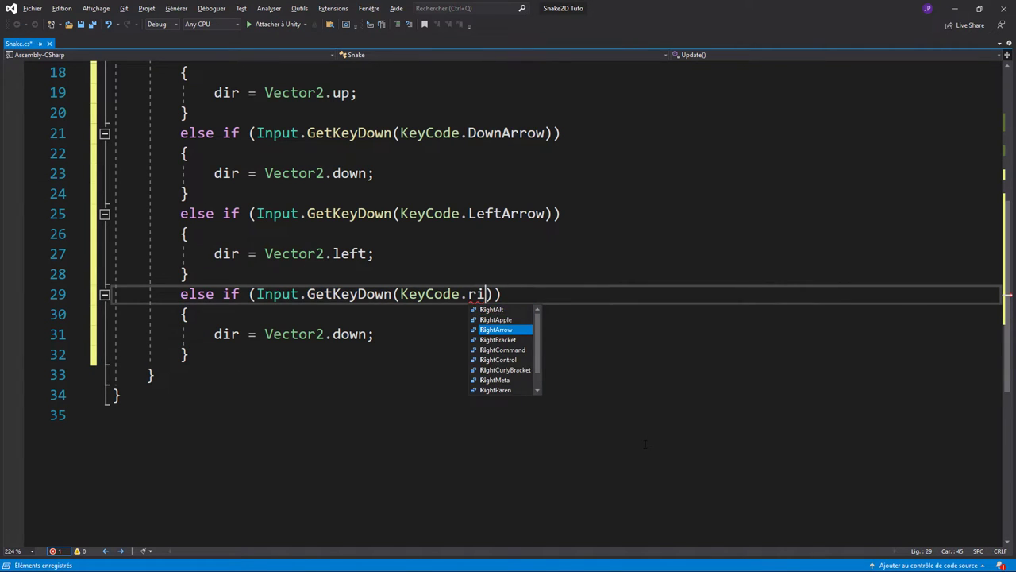
key("Tab")
double_click(349, 335)
type("r")
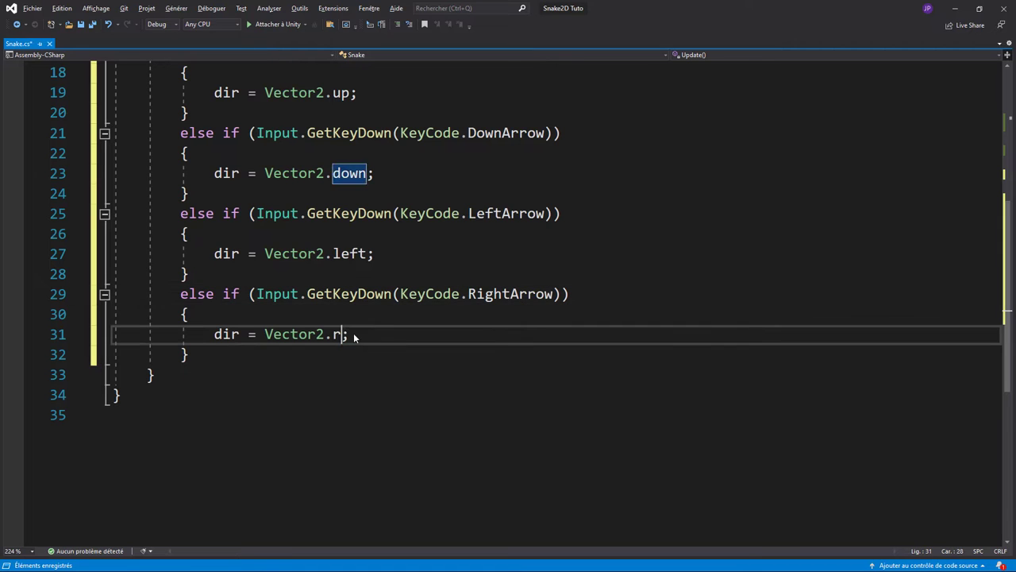
key("Tab")
left_click(120, 394)
scroll(77, 397, "up", 5)
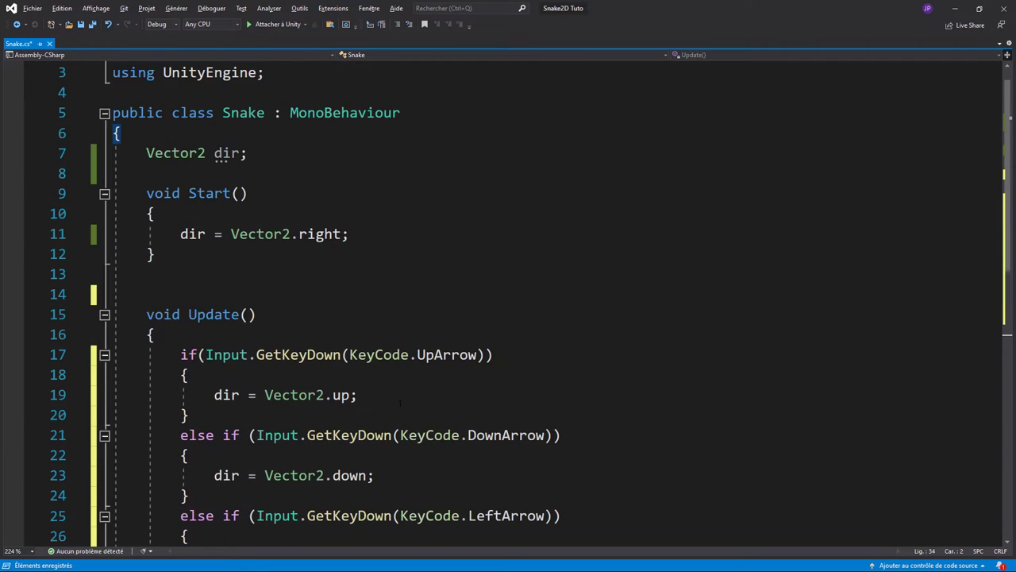
scroll(77, 476, "down", 3)
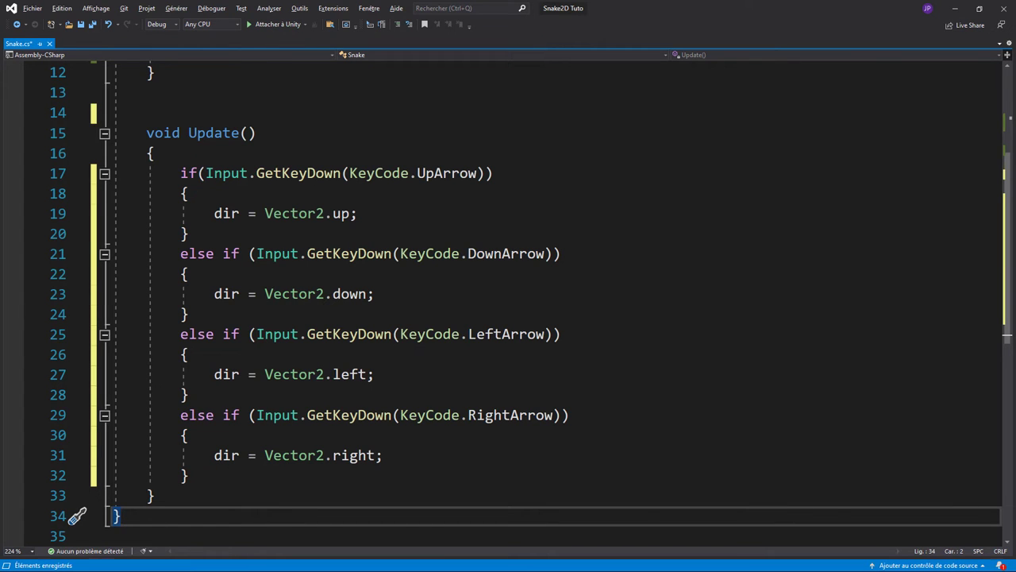
scroll(262, 376, "down", 2)
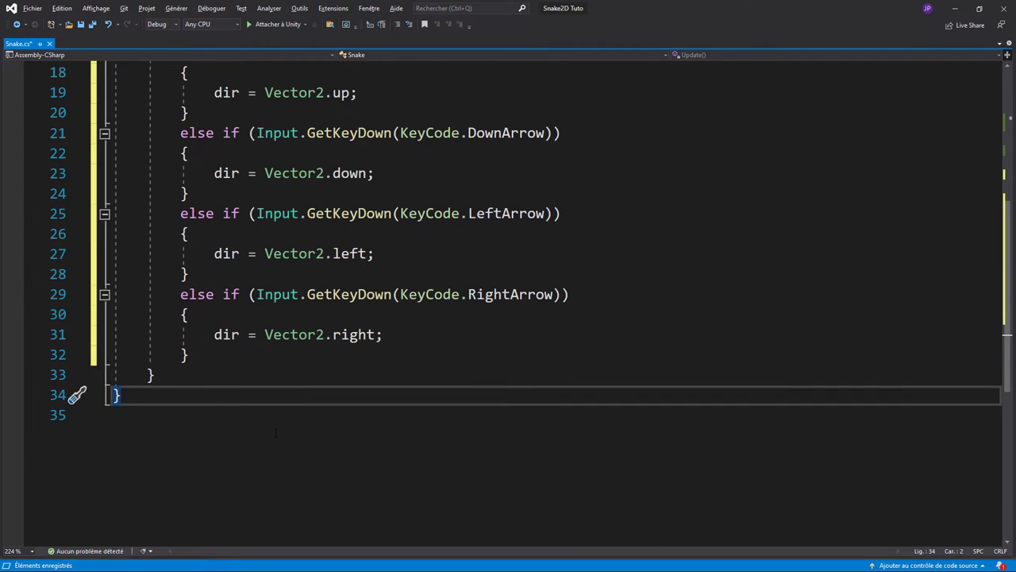
Insert a FixedUpdate method below Update from the 'void fix' completion, caret in its body
left_click(262, 375)
key("Return")
key("Return")
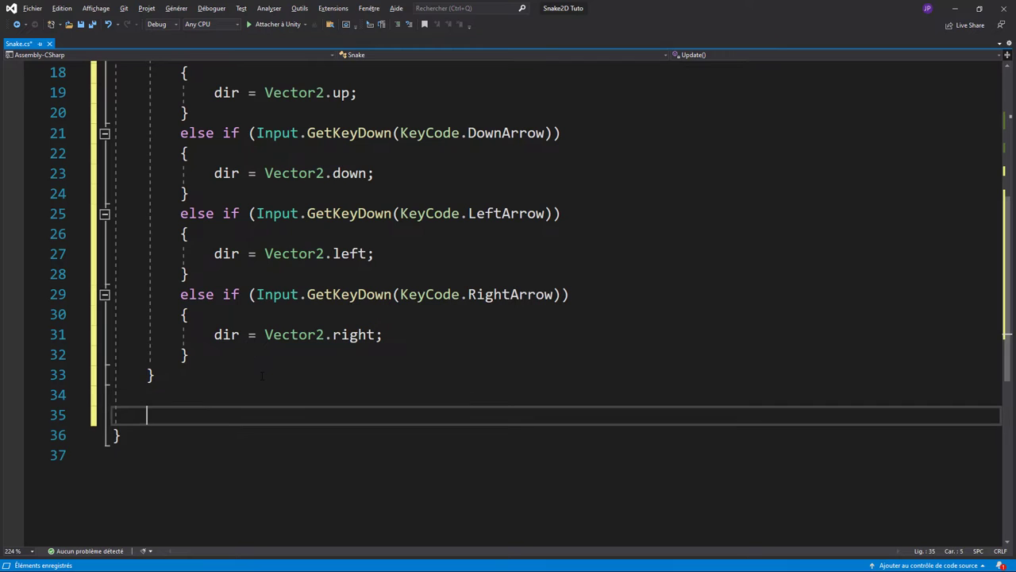
type("void fix")
key("Tab")
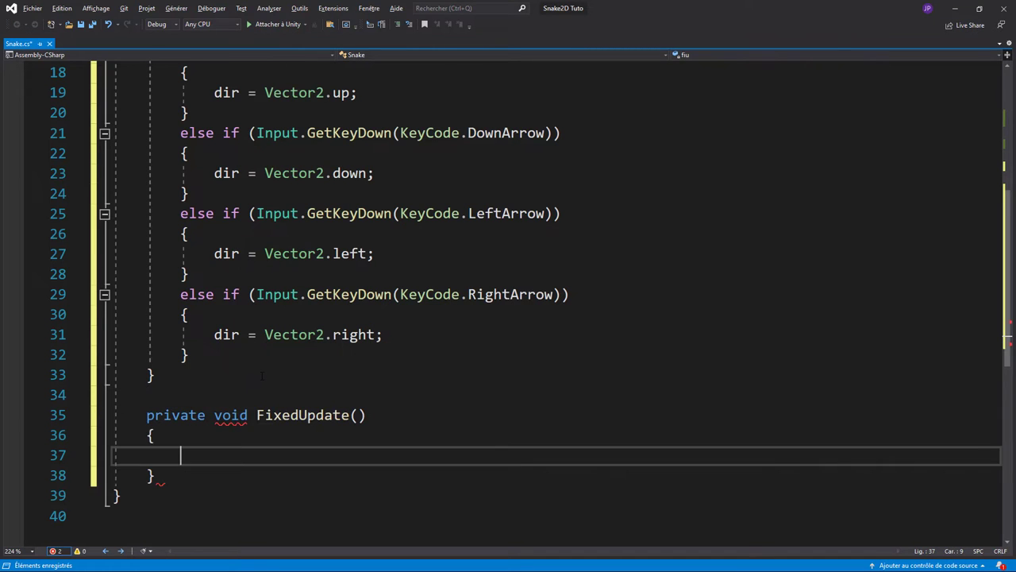
scroll(434, 370, "down", 1)
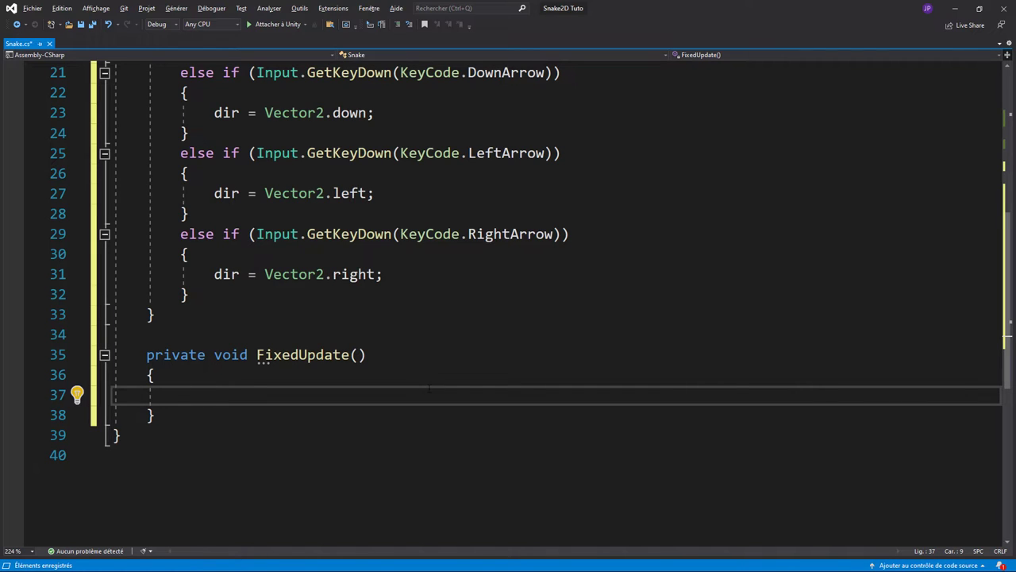
scroll(447, 378, "up", 4)
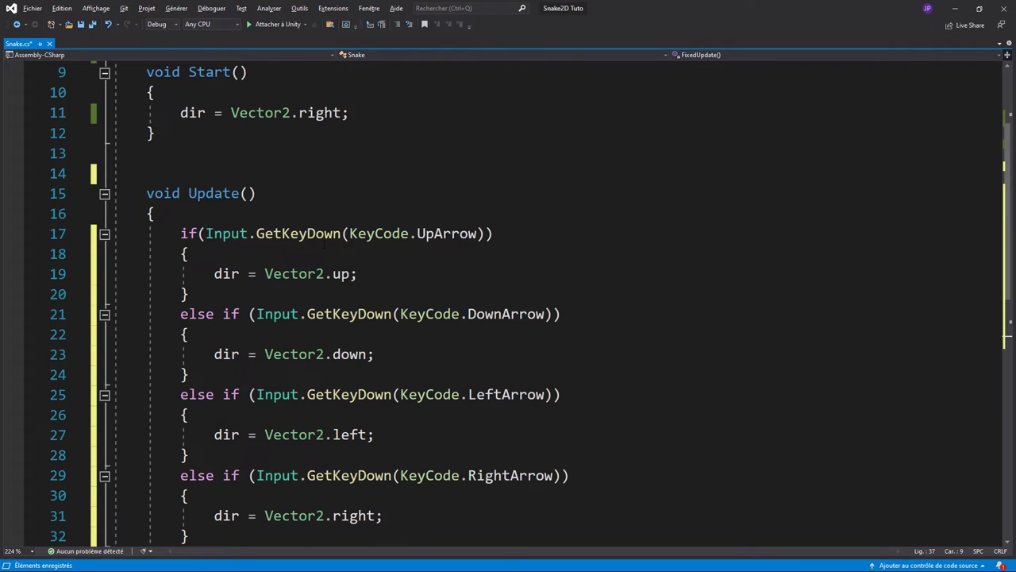
scroll(447, 378, "down", 2)
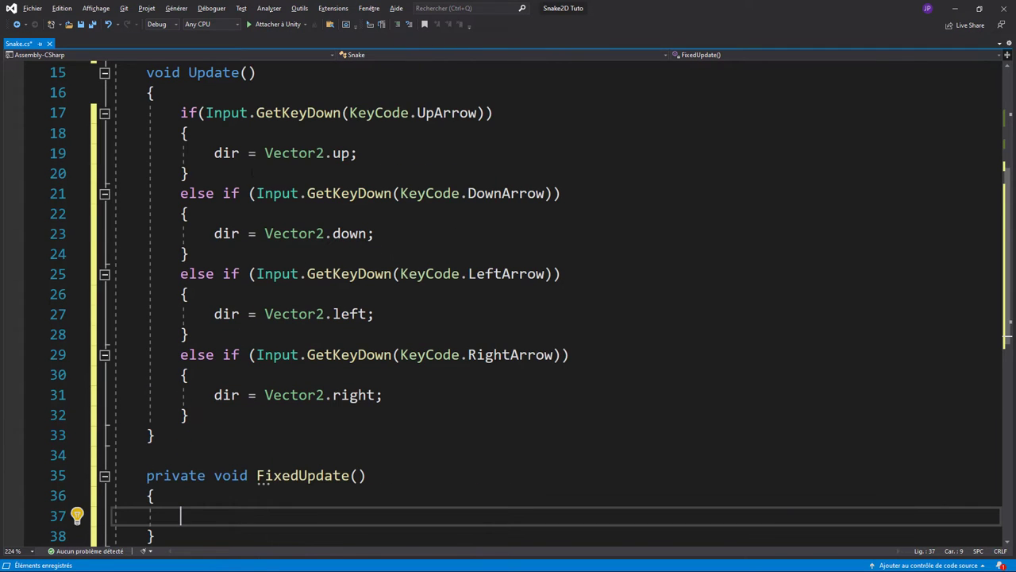
scroll(447, 378, "up", 2)
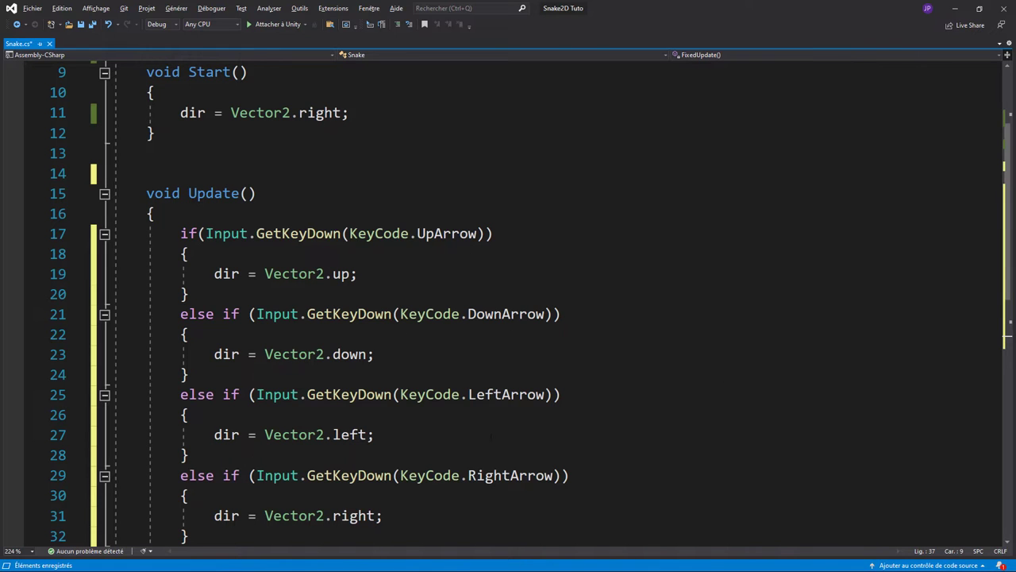
scroll(497, 282, "down", 3)
scroll(497, 283, "up", 3)
left_click_drag(178, 233, 188, 536)
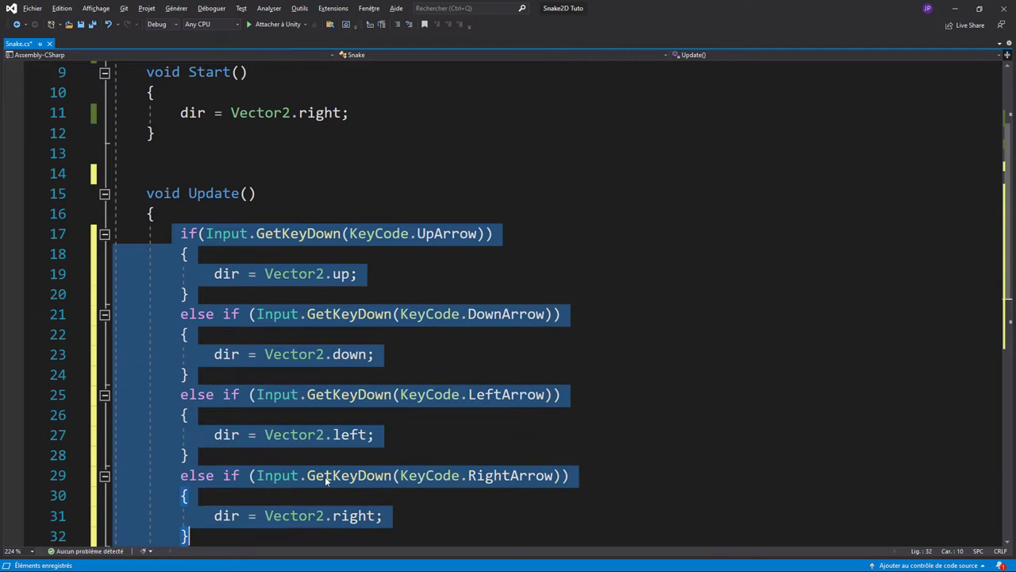
scroll(325, 476, "down", 4)
left_click(269, 401)
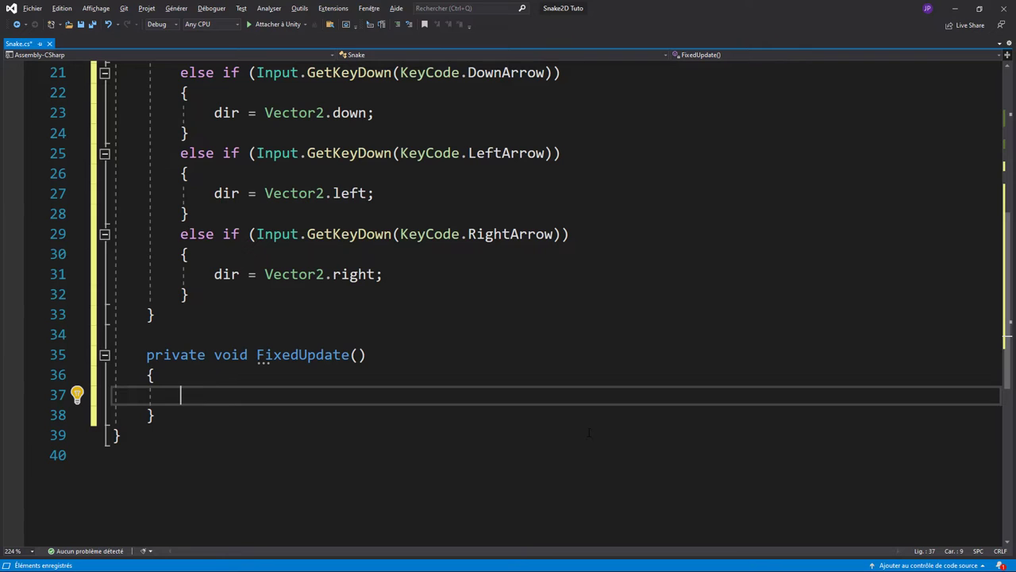
Write 'float x = Mathf.Round(transform.position.x) + dir.x;' in FixedUpdate
type("float ")
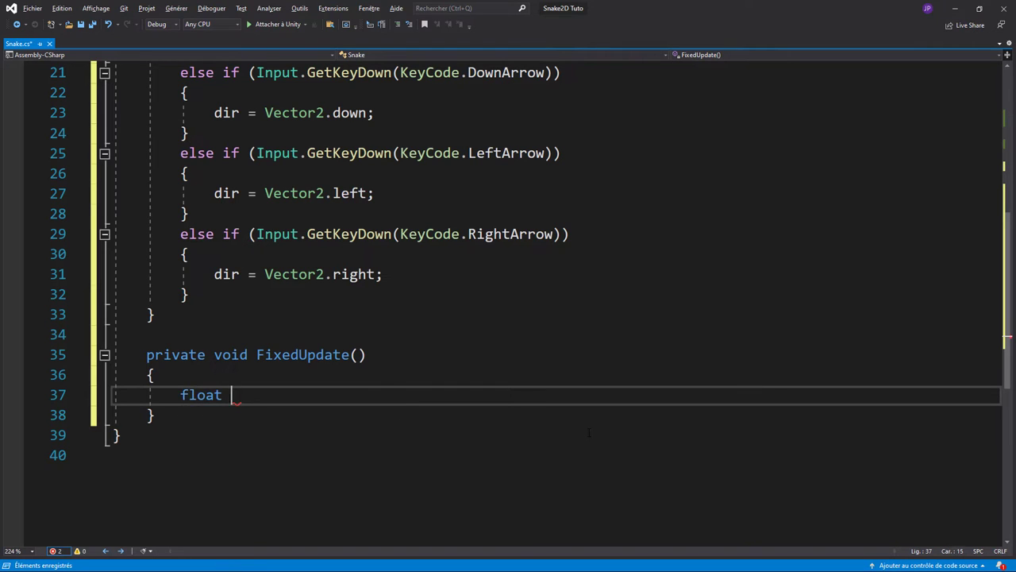
type("x")
type(" = ")
type("math")
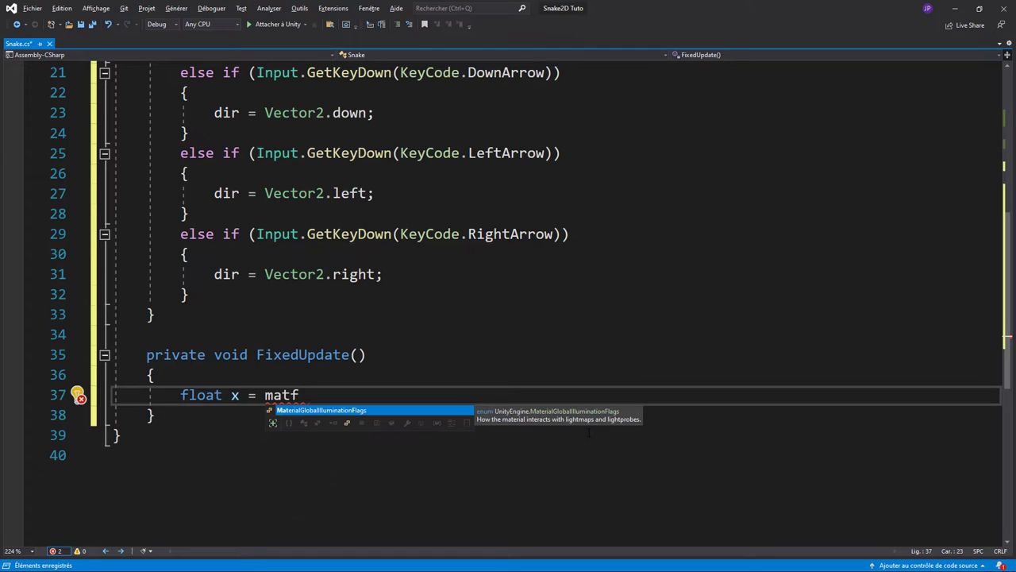
key("Tab")
type(".")
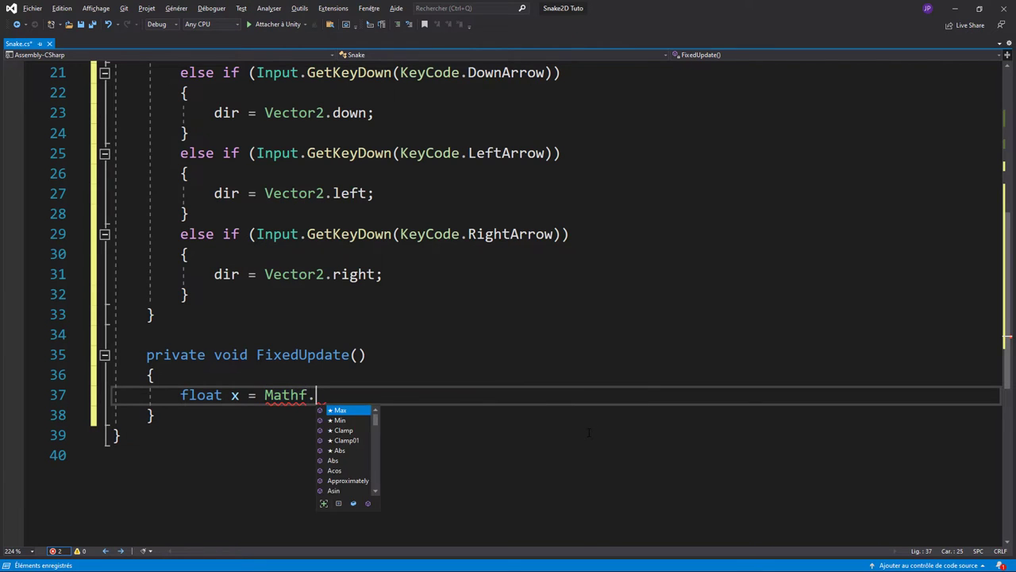
type("rpo")
key("BackSpace")
key("BackSpace")
type("ou")
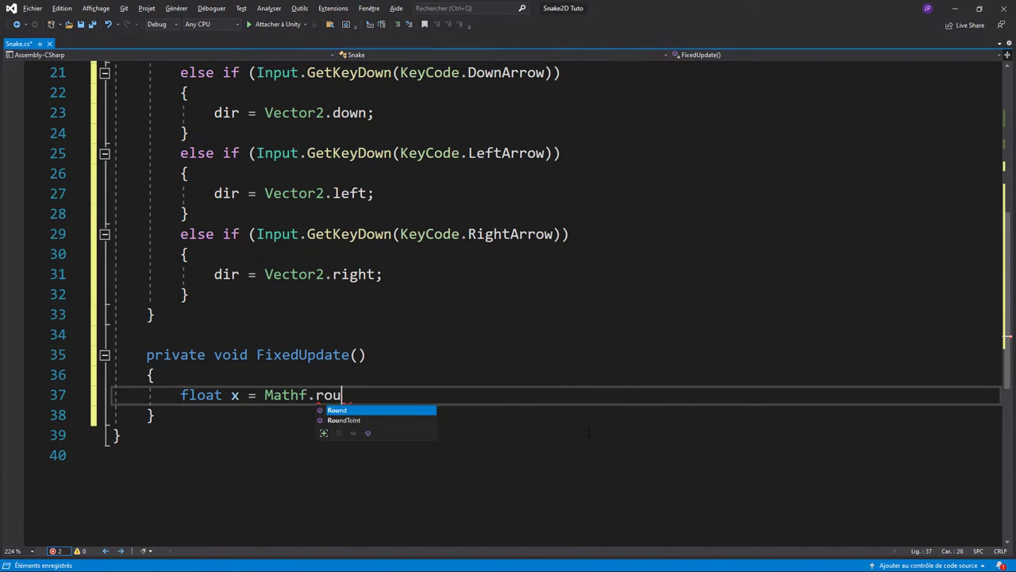
key("Tab")
type("(")
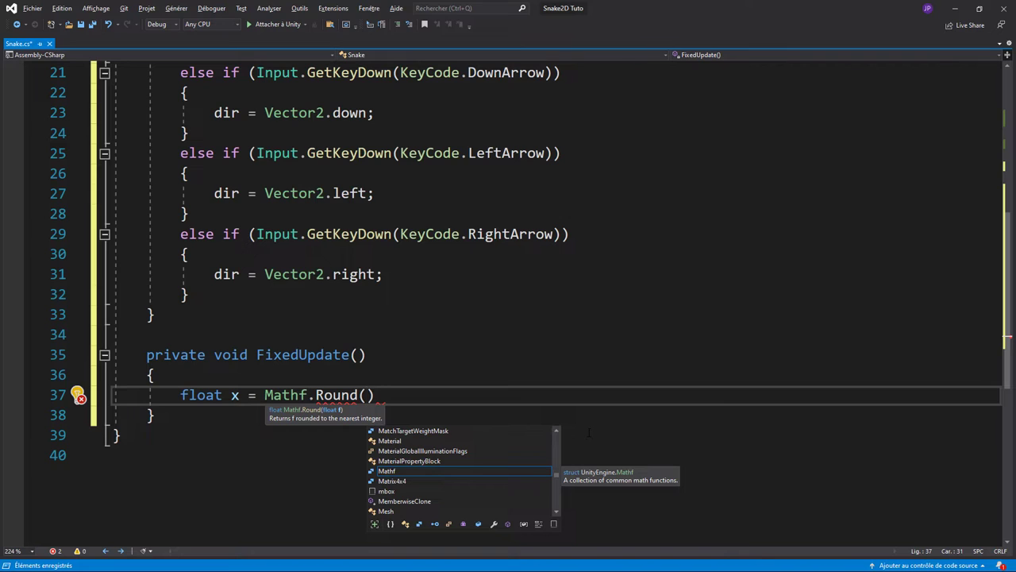
type("transform.")
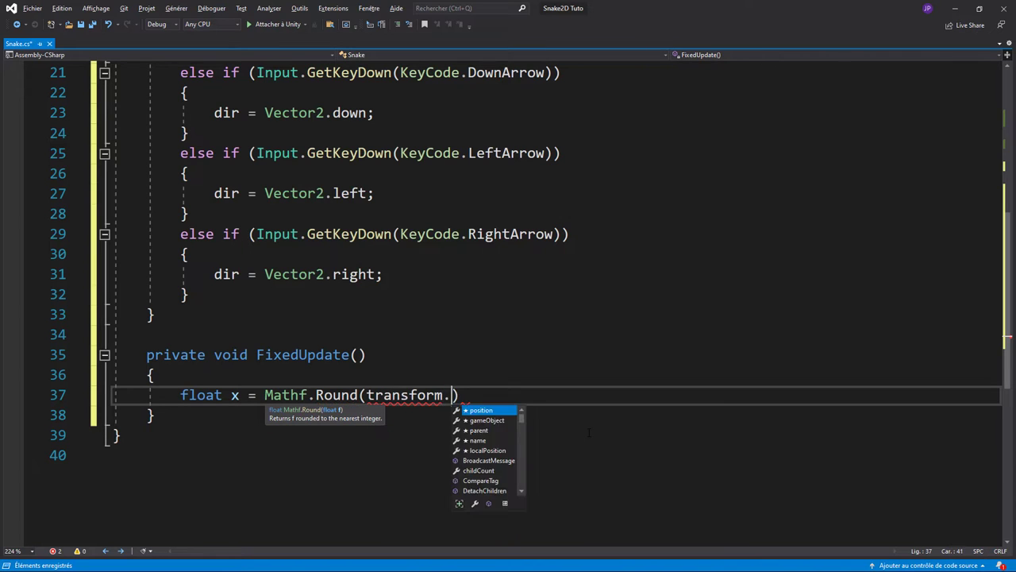
type("po")
key("Tab")
type(".")
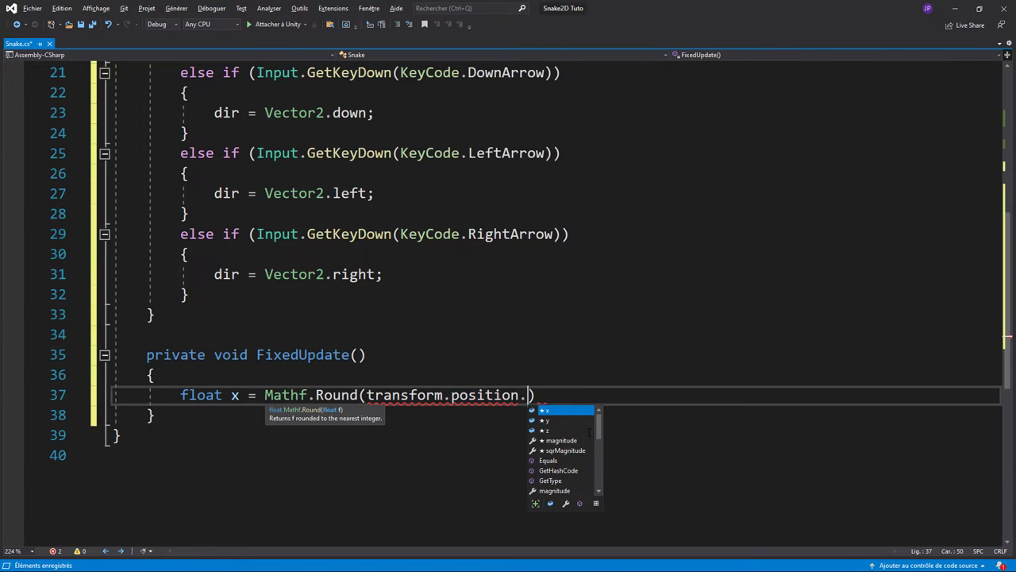
type("x")
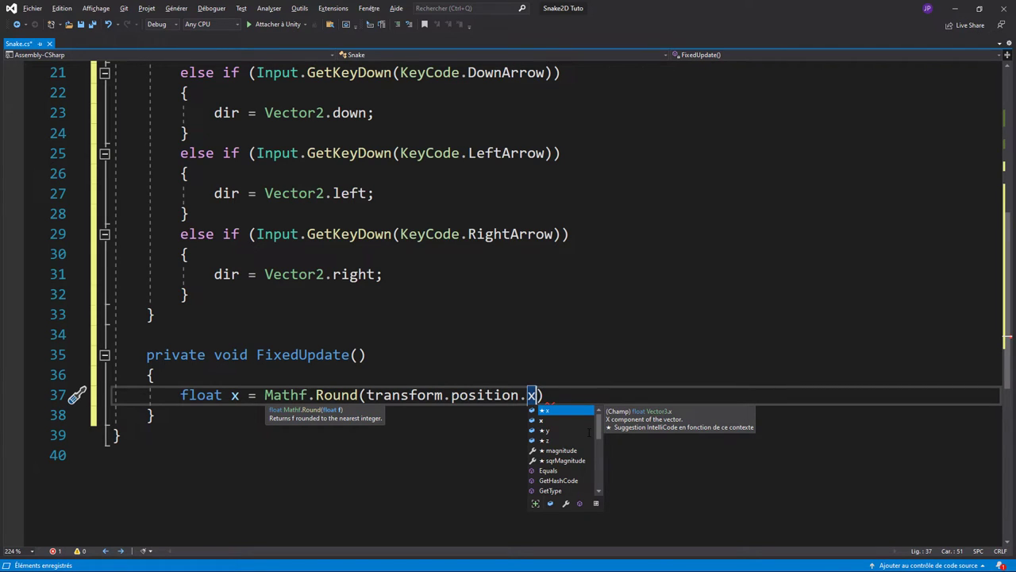
type(") + ")
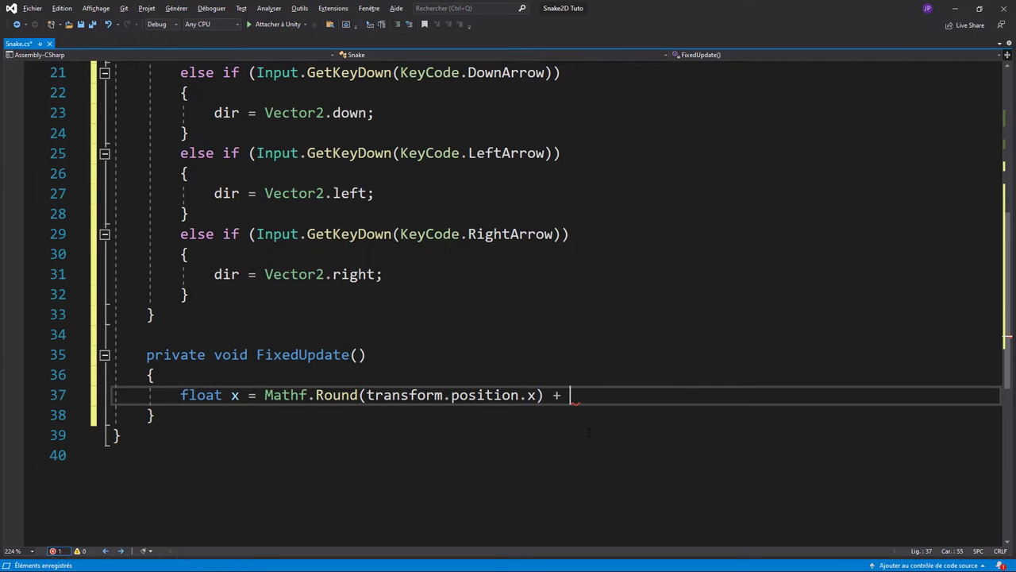
type("dir.x")
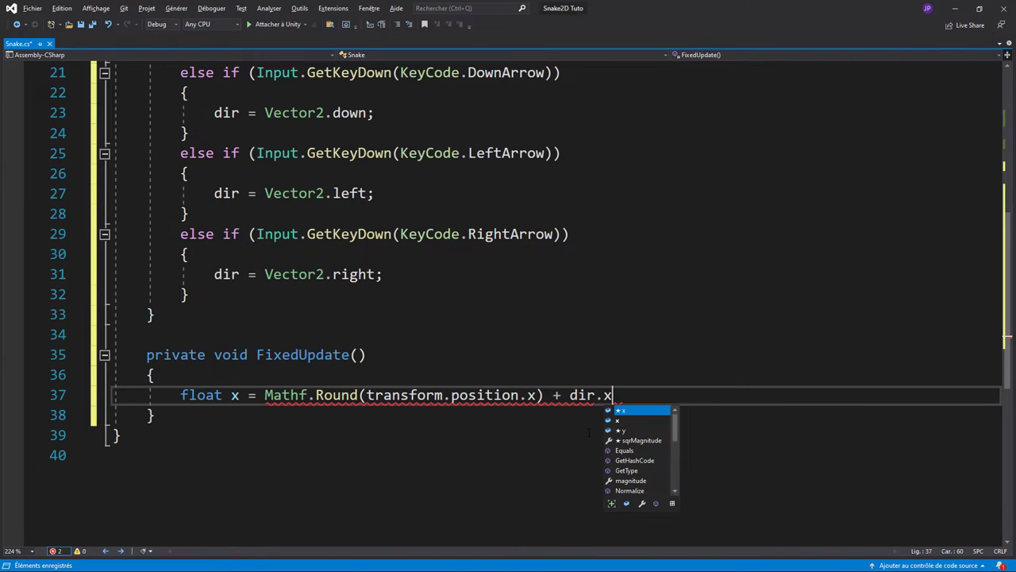
type(";")
key("Return")
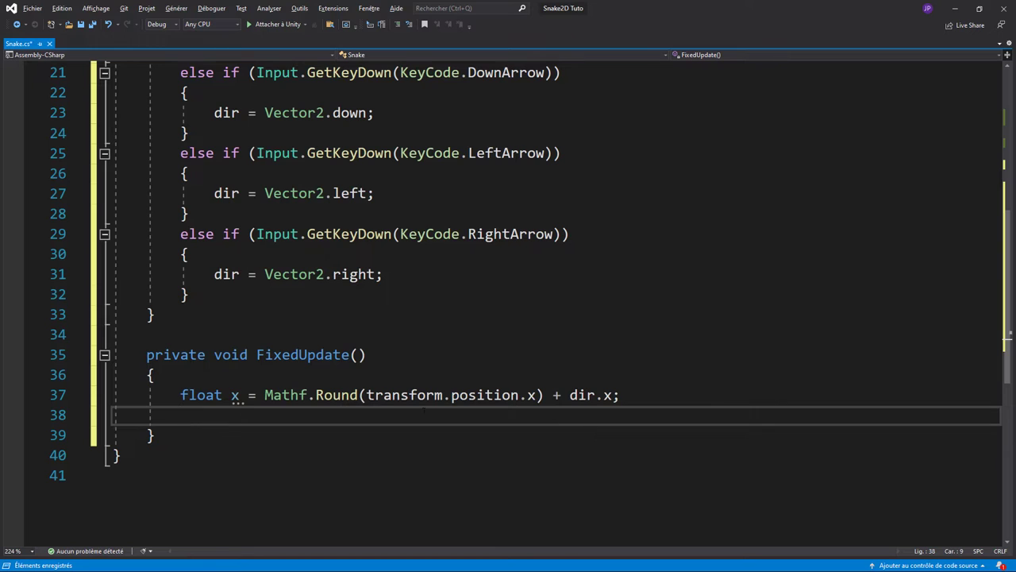
Duplicate the x calculation line onto the line directly below it
left_click_drag(177, 394, 622, 395)
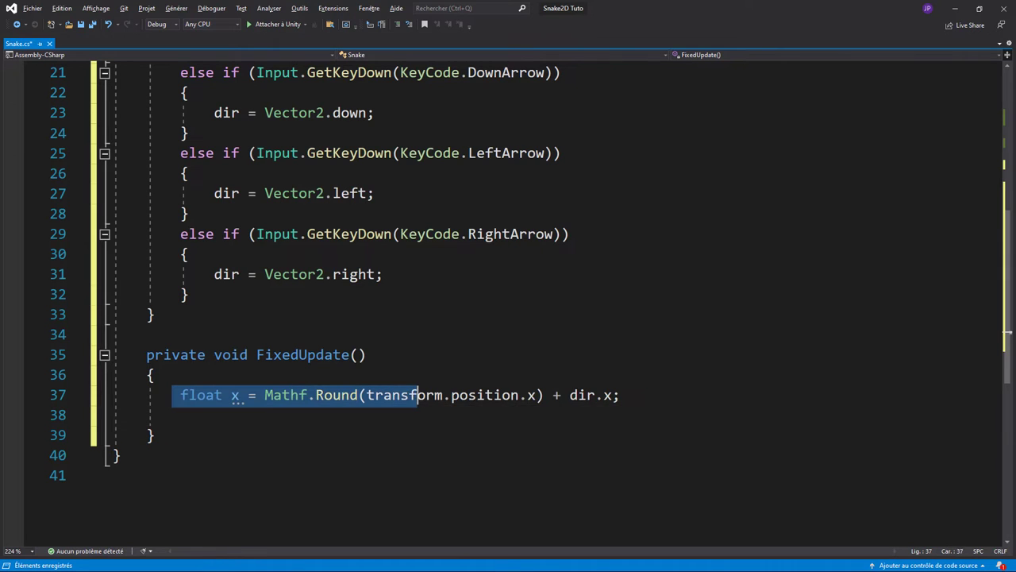
left_click(635, 394)
key("Return")
type("float x = Mathf.Round(transform.position.x) + dir.x;")
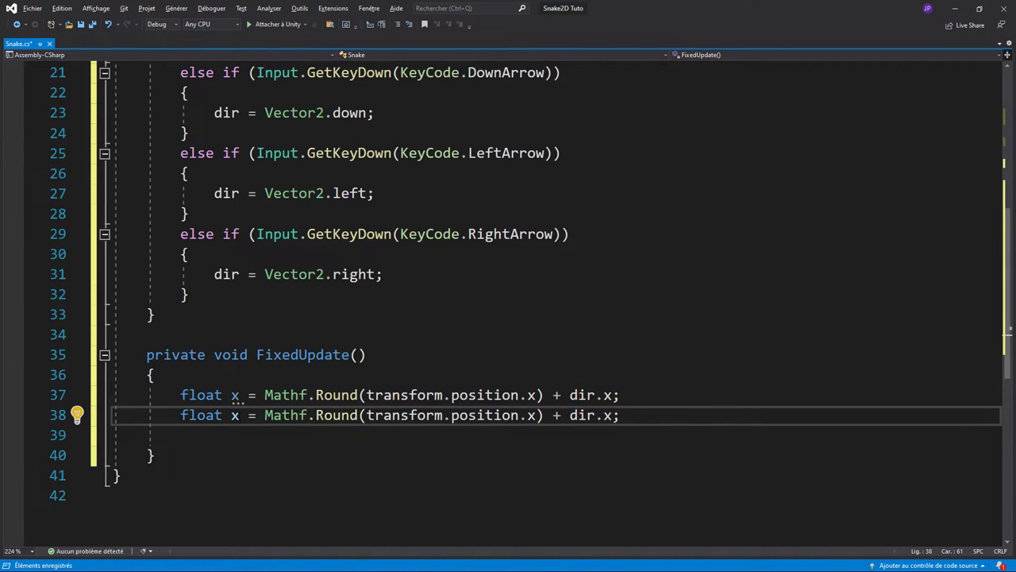
Turn the duplicated line into 'float y = Mathf.Round(transform.position.y) + dir.y;'
double_click(236, 414)
type("y")
key("Escape")
key("ctrl+Right")
key("ctrl+Right")
key("ctrl+Right")
double_click(532, 418)
type("y")
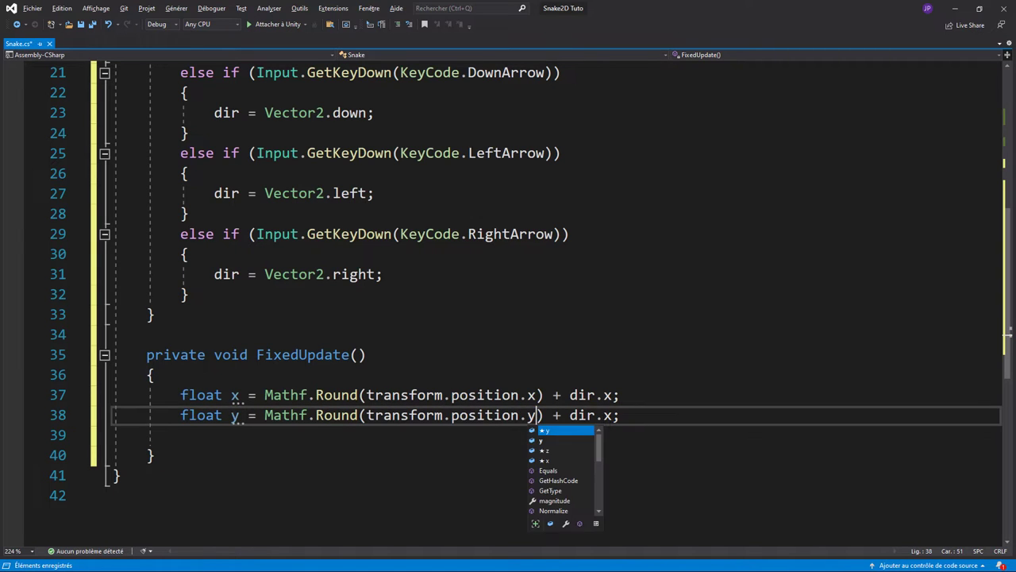
left_click(608, 418)
double_click(608, 418)
type("y")
key("Escape")
Add 'transform.position = new Vector2(x, y);' below and save Snake.cs
key("End")
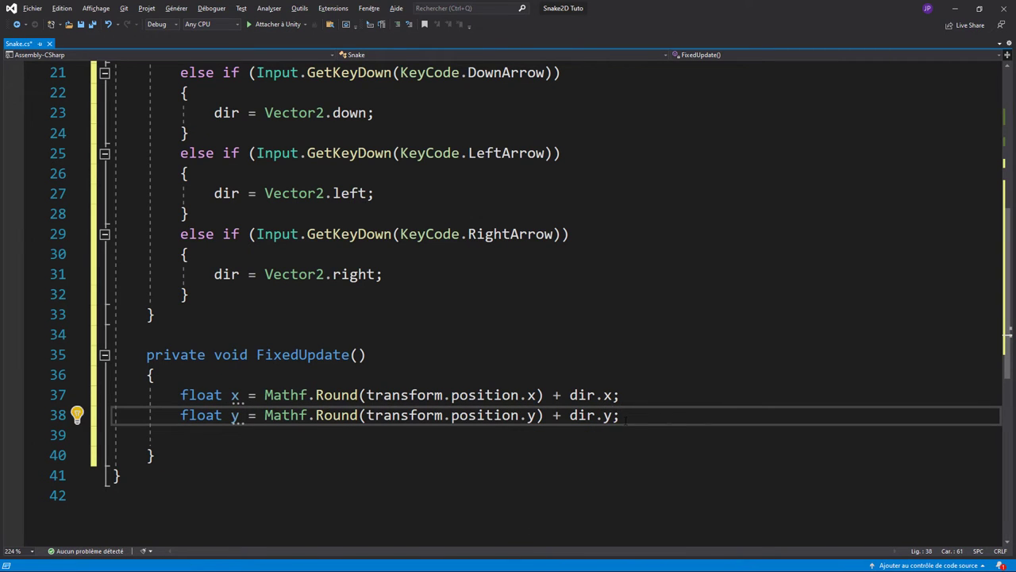
key("Return")
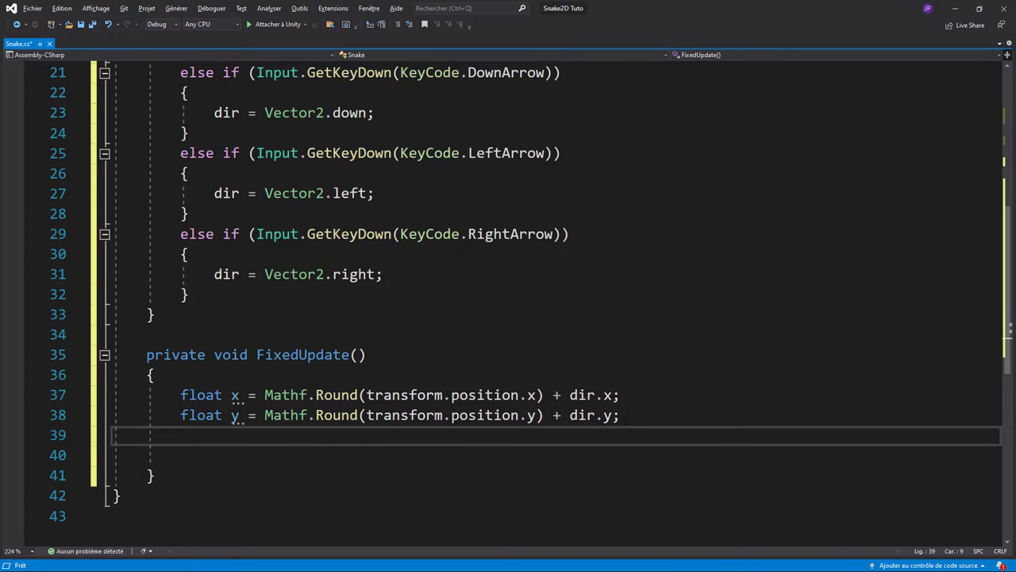
key("Return")
type("transform")
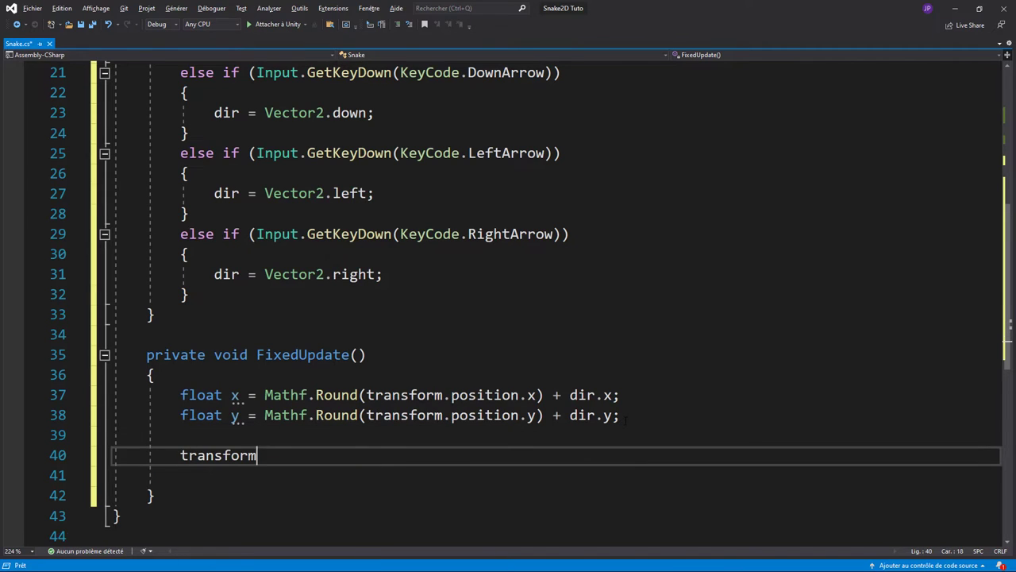
type(".")
key("Tab")
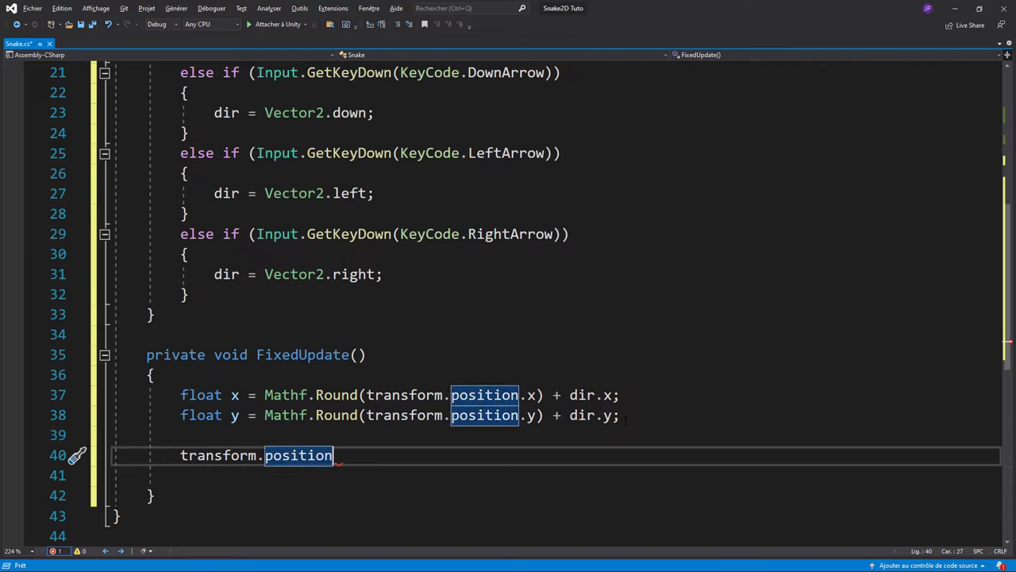
type(" = new ")
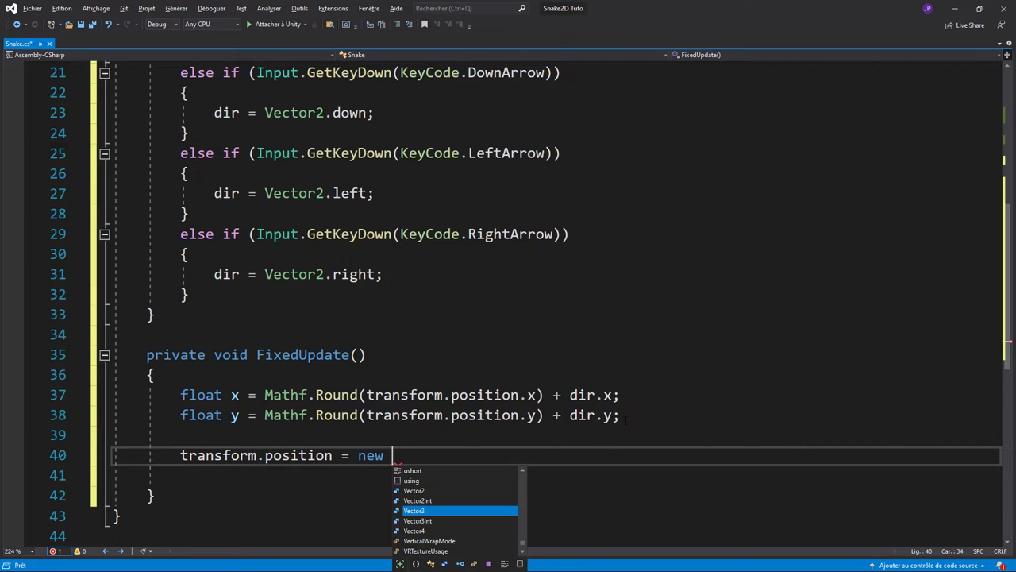
type("vec")
key("Up")
key("Up")
key("Tab")
type("(")
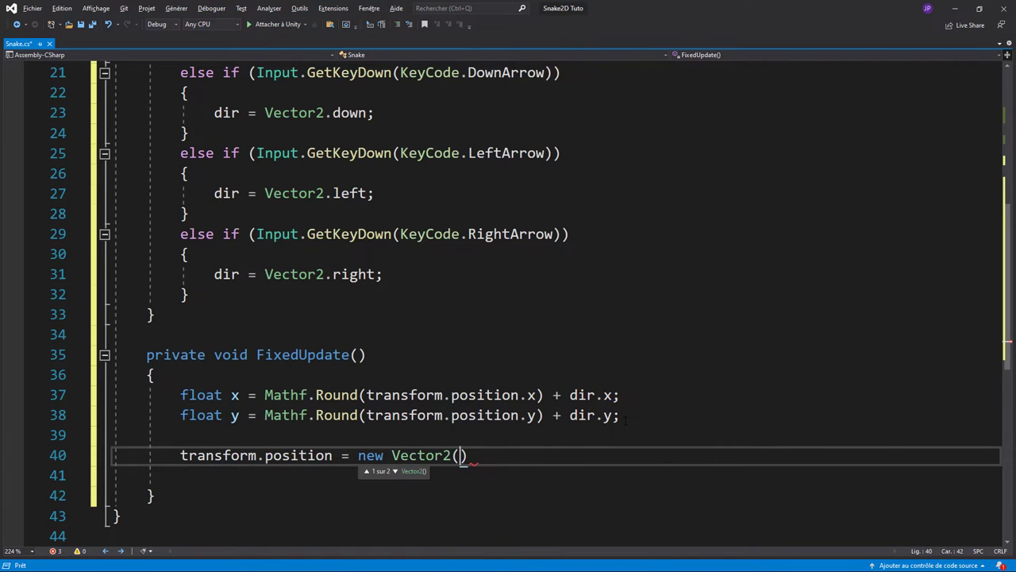
type("x,y")
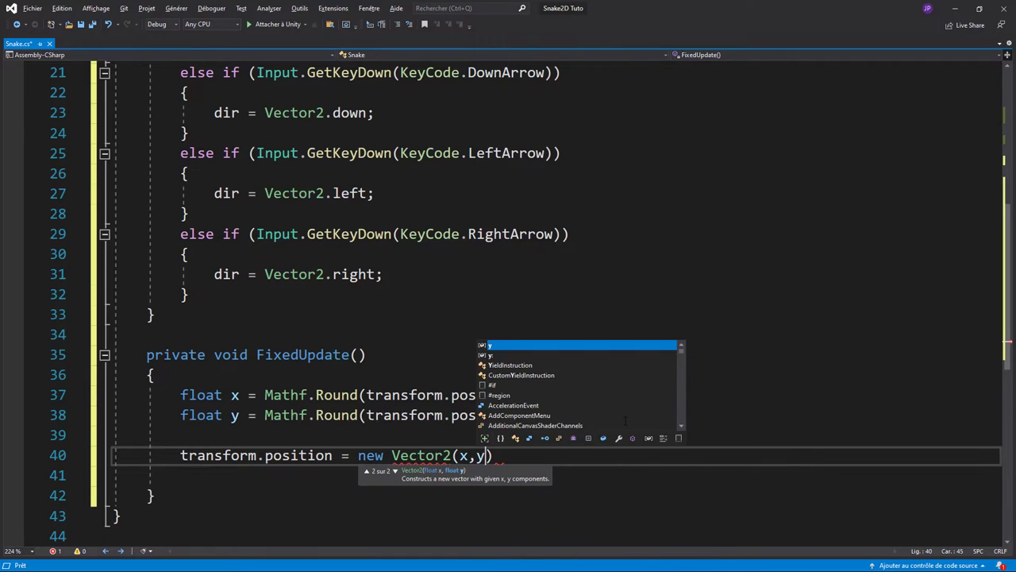
type(");")
key("ctrl+s")
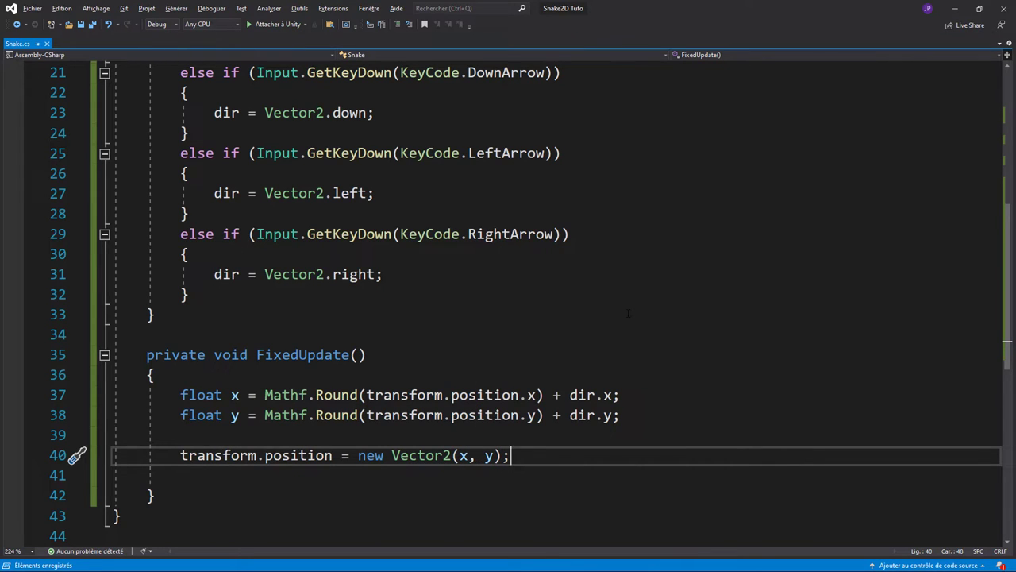
left_click(955, 9)
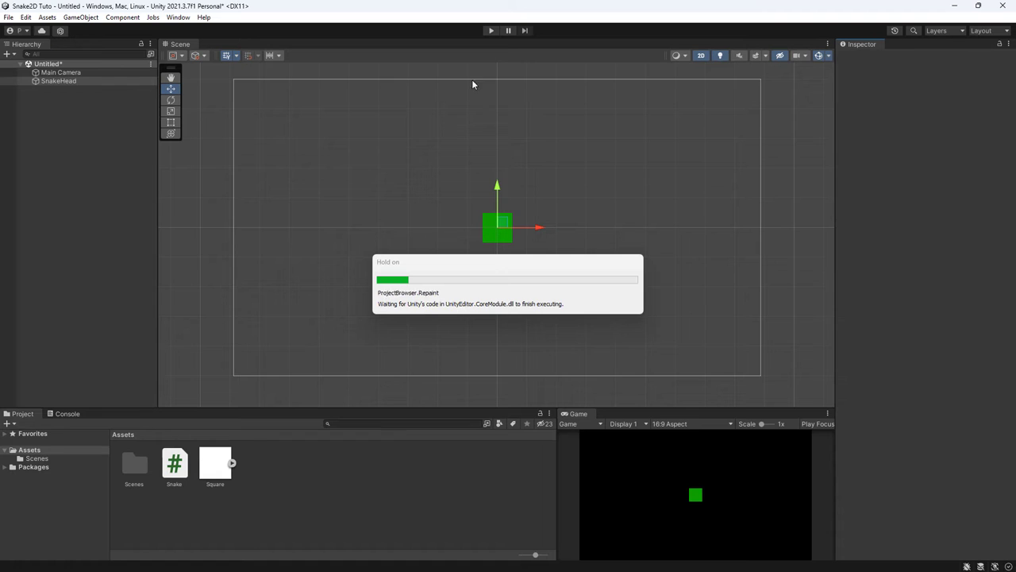
Play-test the game, watch SnakeHead race off-screen, stop, and return to Snake.cs
left_click(489, 31)
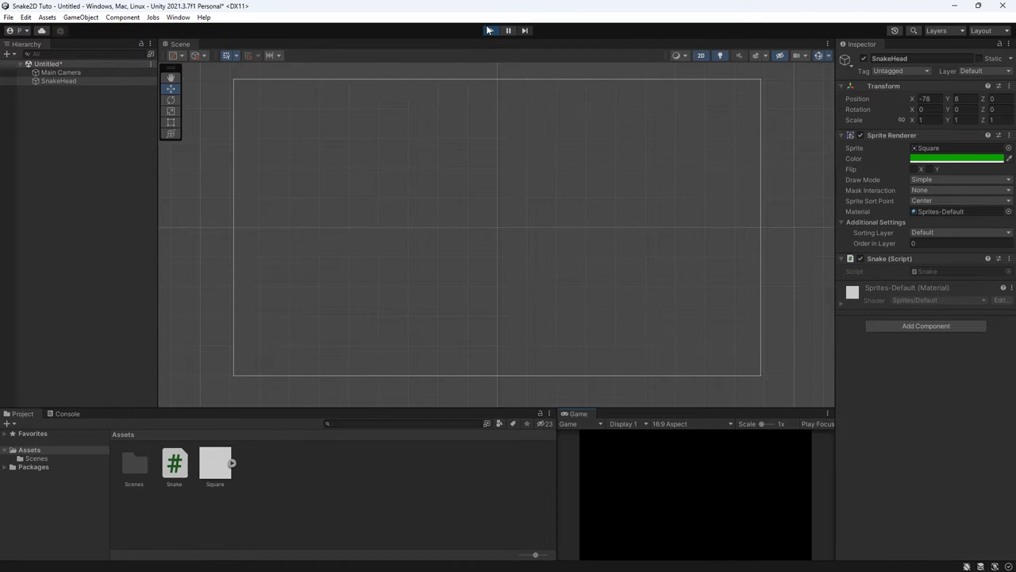
left_click(490, 31)
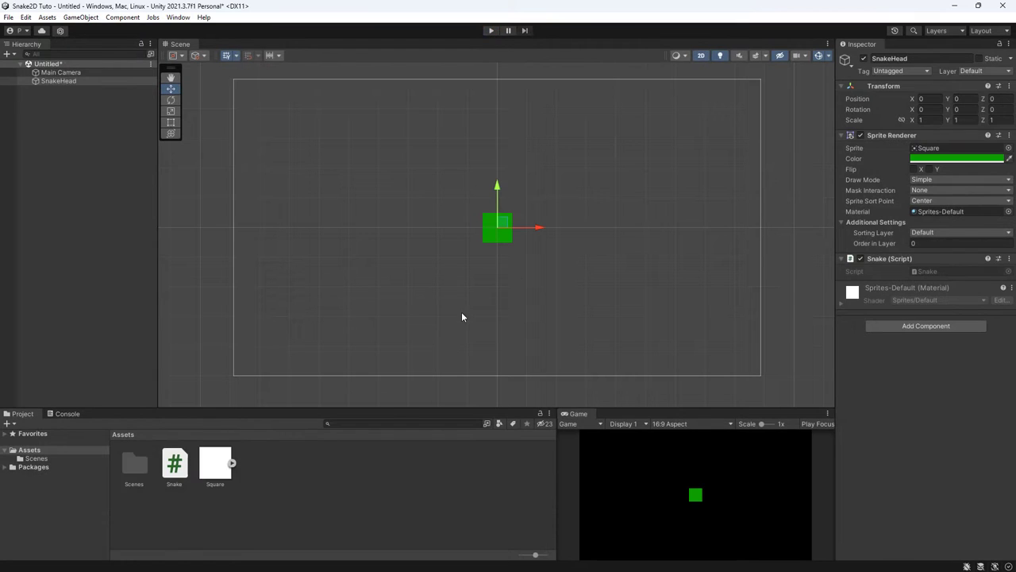
key("alt+Tab")
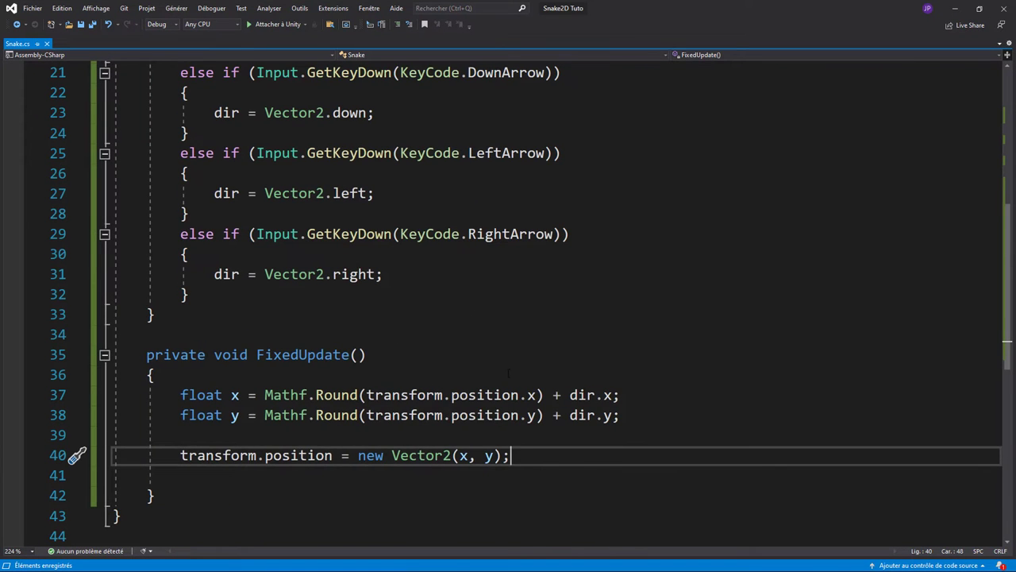
scroll(504, 373, "up", 2)
scroll(495, 373, "down", 2)
left_click_drag(265, 273, 383, 273)
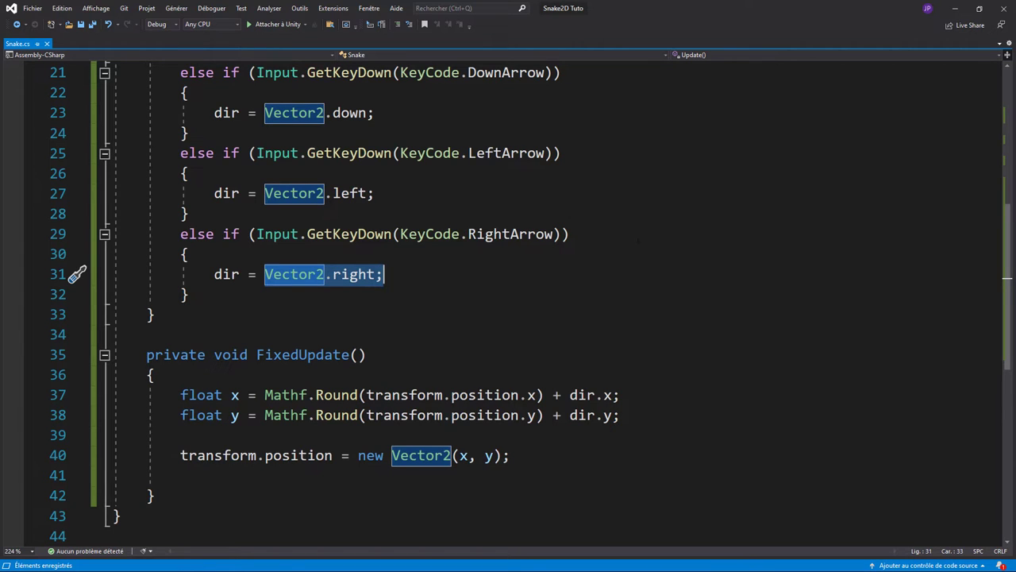
scroll(508, 301, "up", 4)
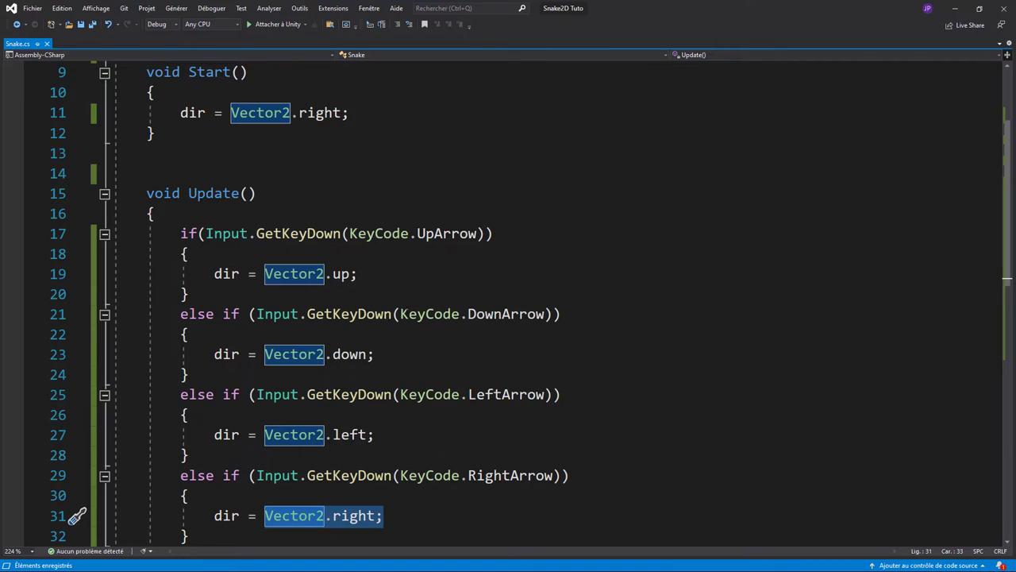
scroll(508, 302, "down", 1)
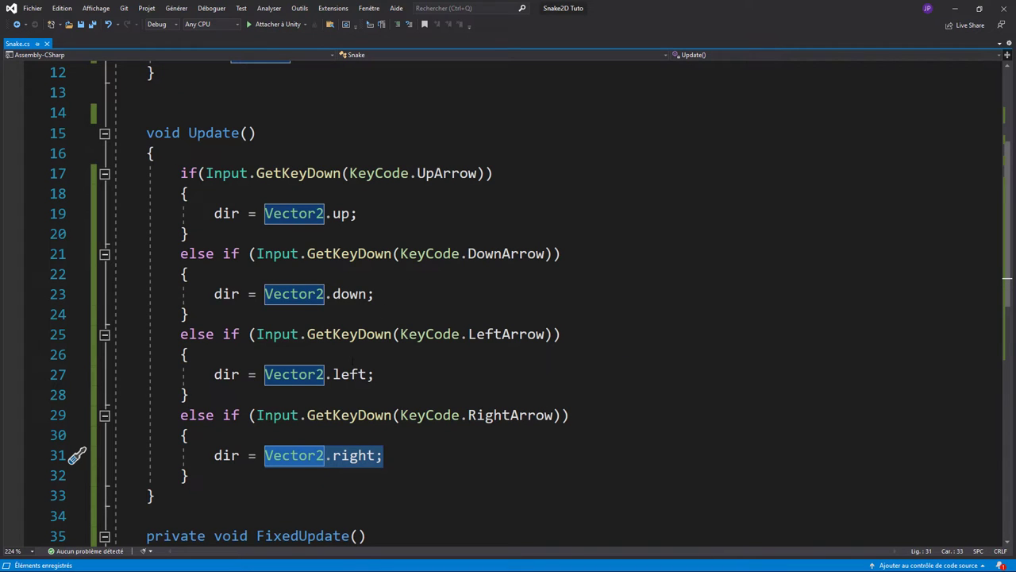
scroll(508, 302, "down", 2)
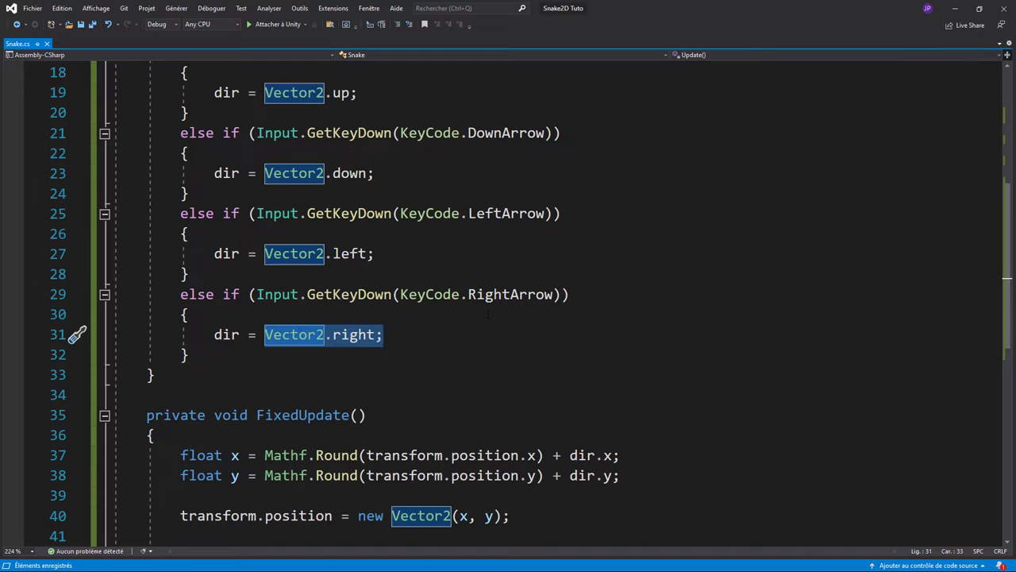
scroll(488, 315, "down", 2)
scroll(488, 314, "up", 2)
key("alt+Tab")
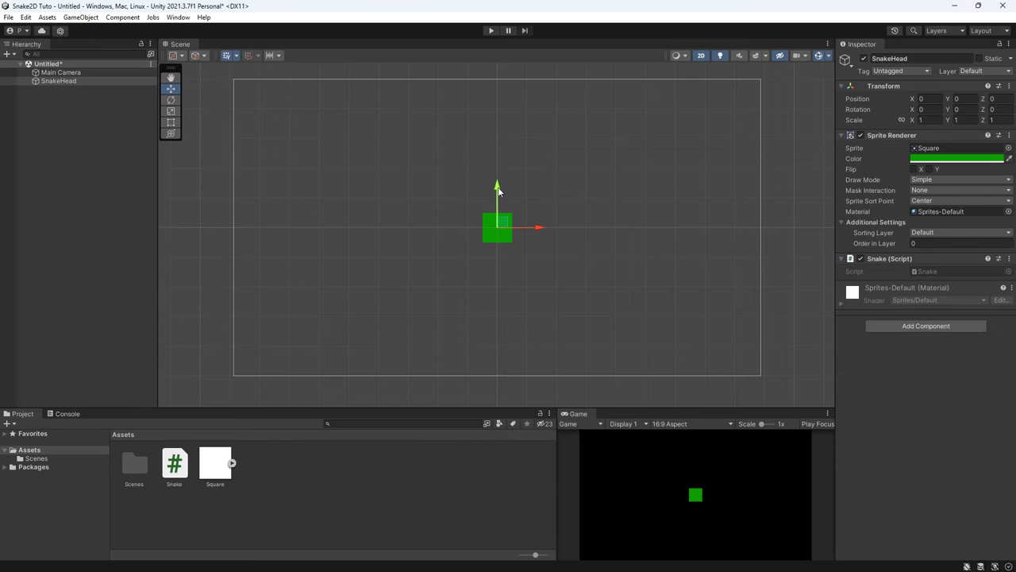
scroll(503, 286, "up", 2)
scroll(500, 249, "up", 1)
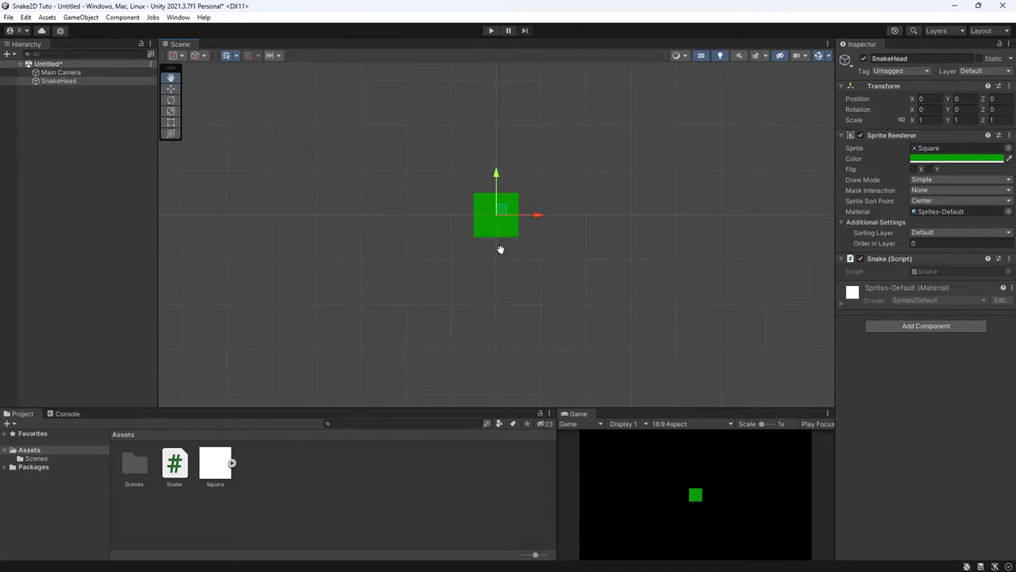
left_click_drag(500, 249, 496, 343)
key("w")
left_click_drag(493, 266, 493, 218)
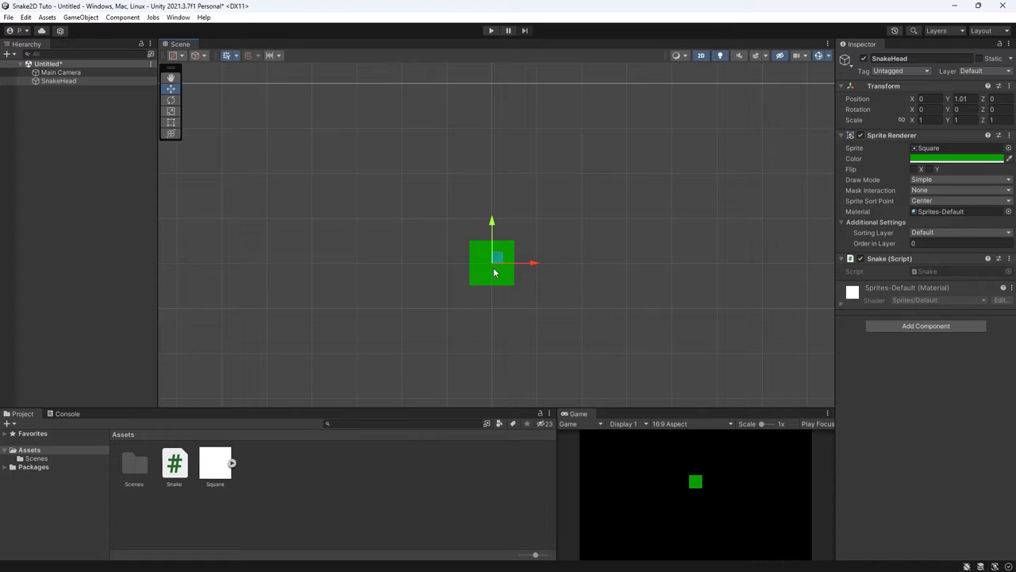
key("ctrl+z")
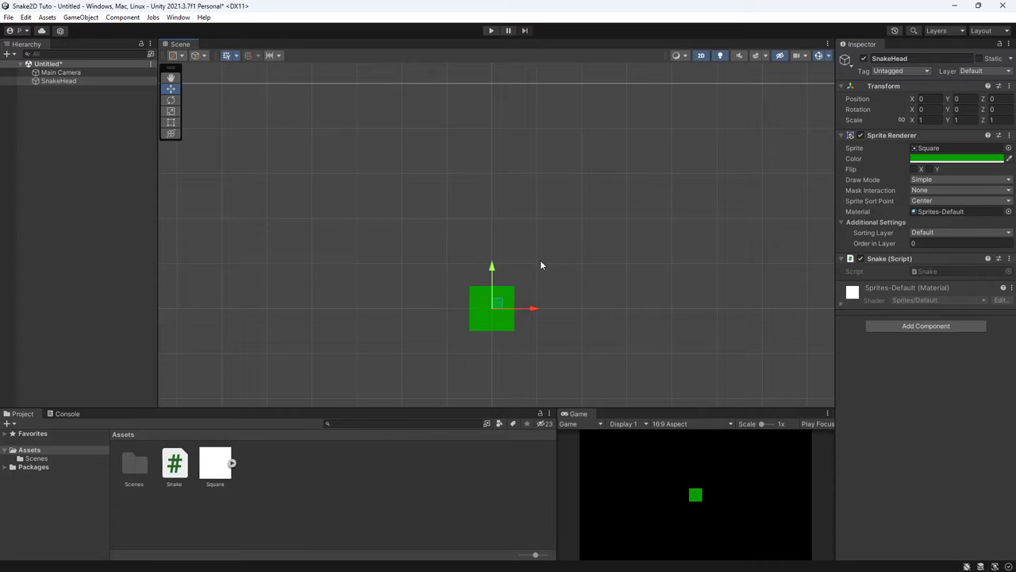
key("alt+Tab")
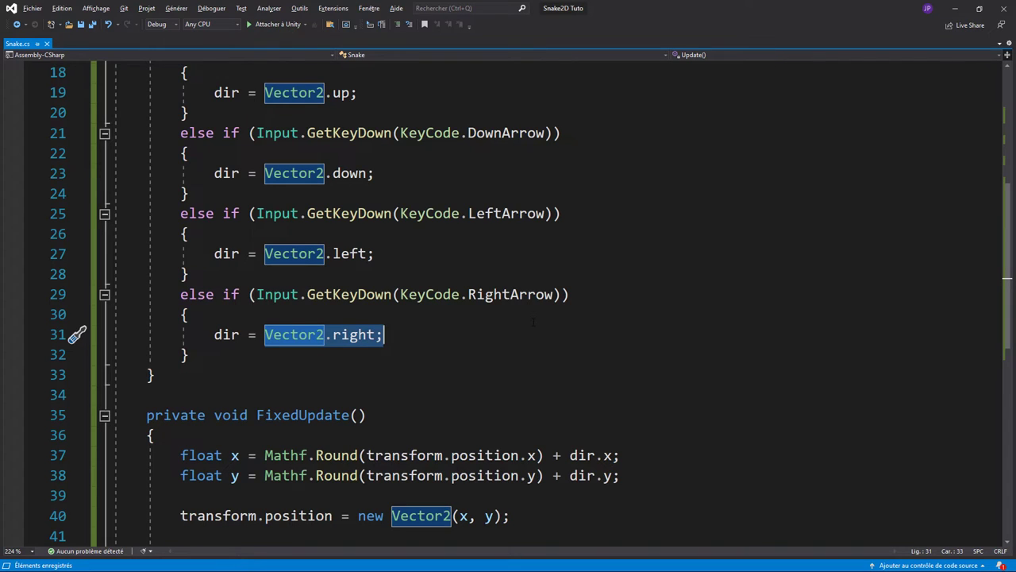
Start a new first line in Start() with Time.timeScale
scroll(530, 324, "down", 2)
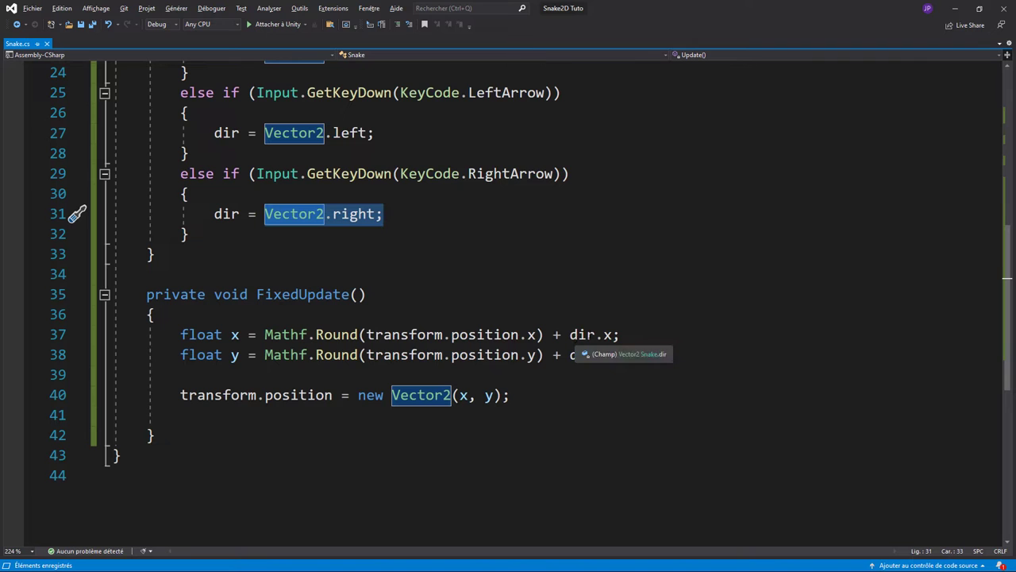
scroll(589, 340, "up", 5)
scroll(589, 340, "up", 3)
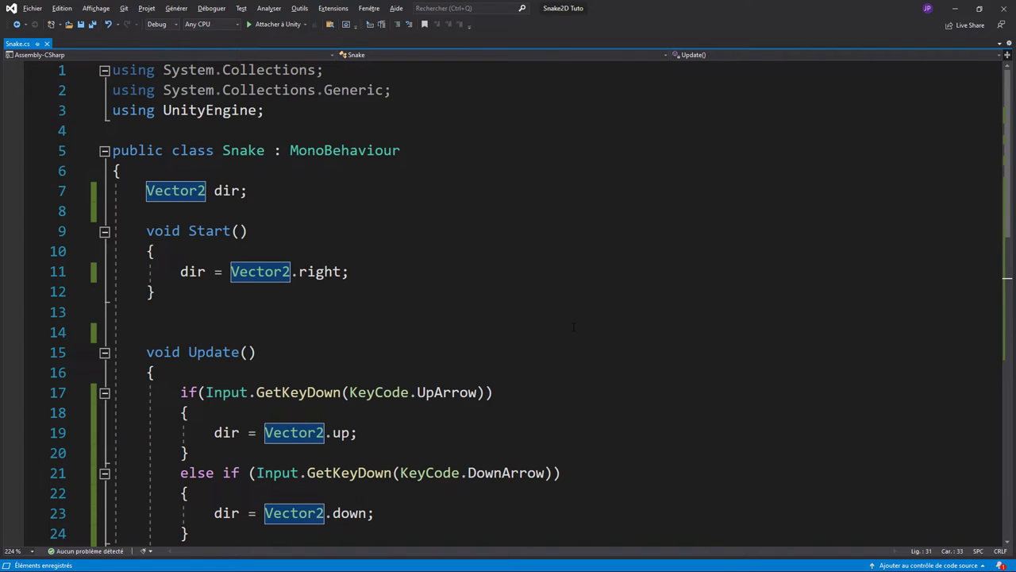
left_click(225, 253)
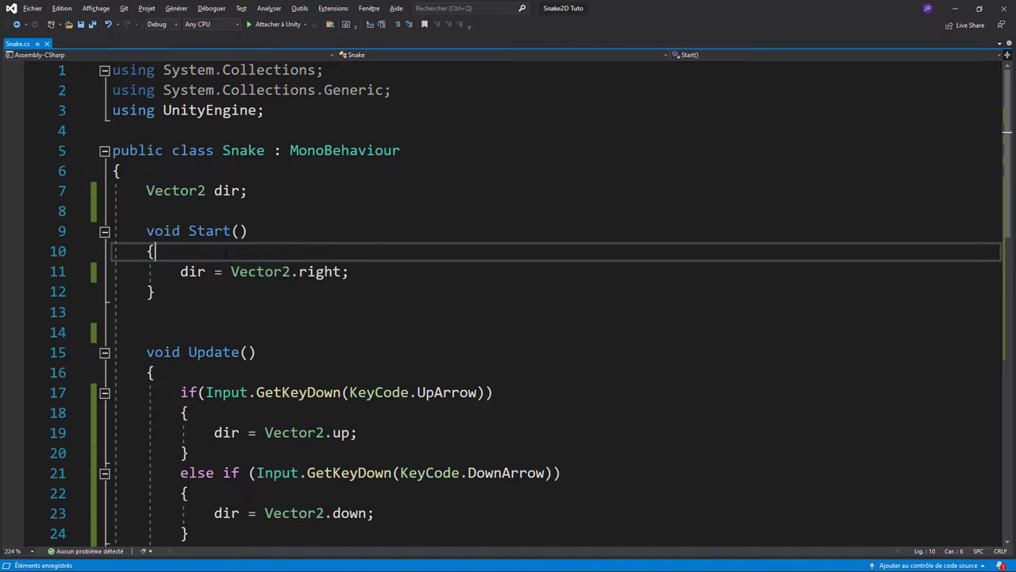
key("Return")
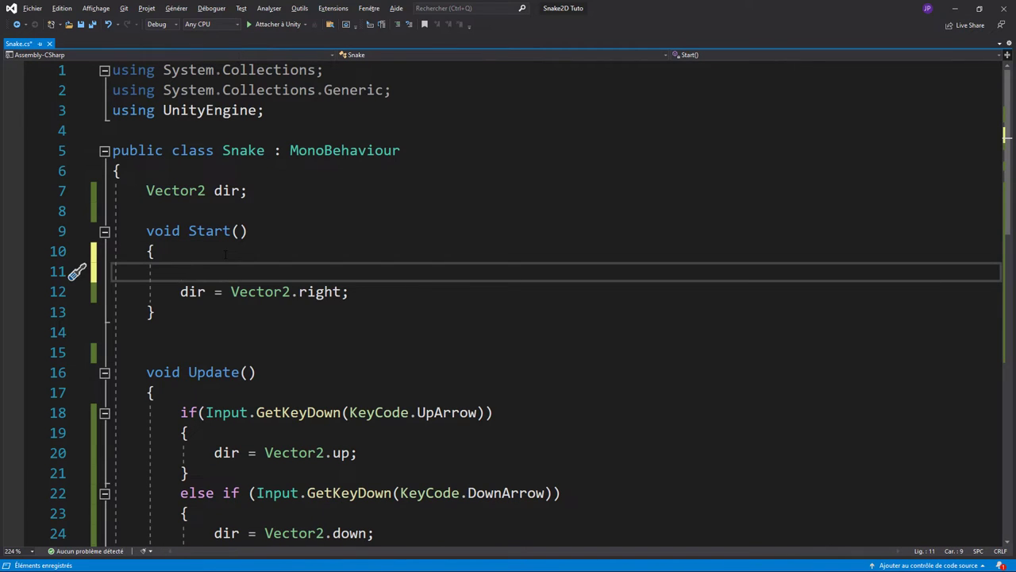
type("tim")
key("Tab")
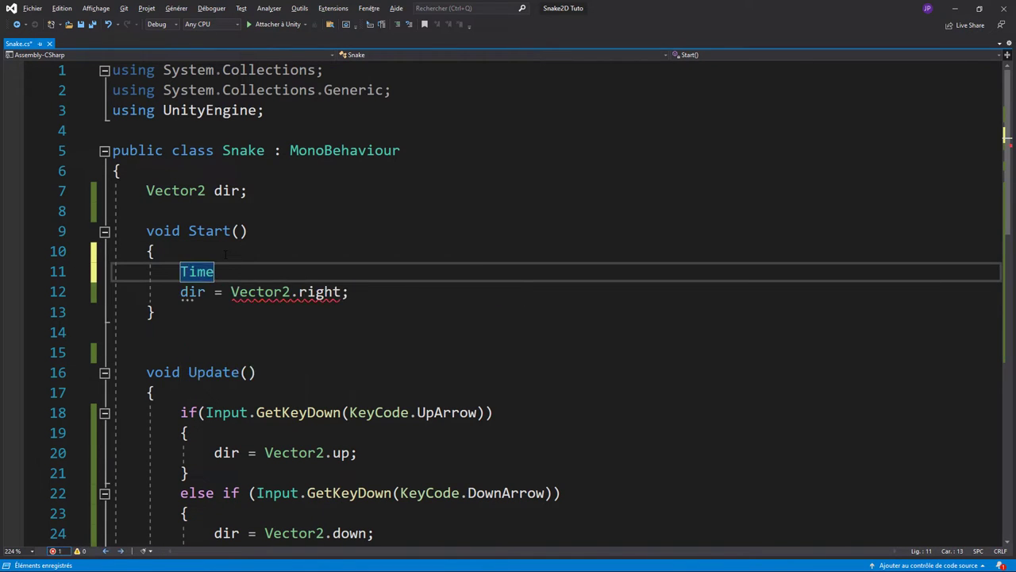
type(".t")
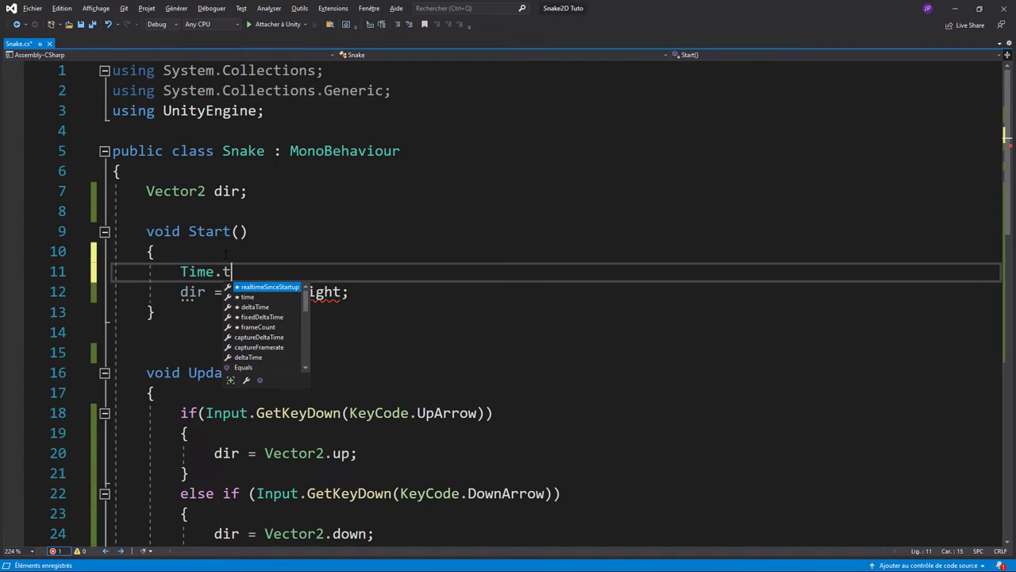
type("im")
key("Down")
key("Down")
key("Down")
key("Tab")
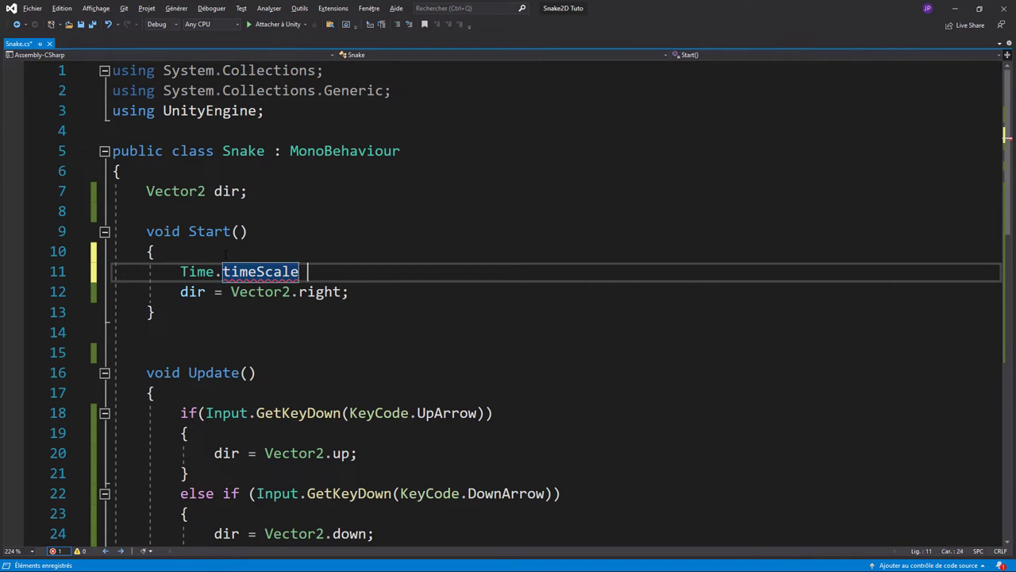
Complete it as 'Time.timeScale = 0;' and run the game in Unity to test
type(") 1")
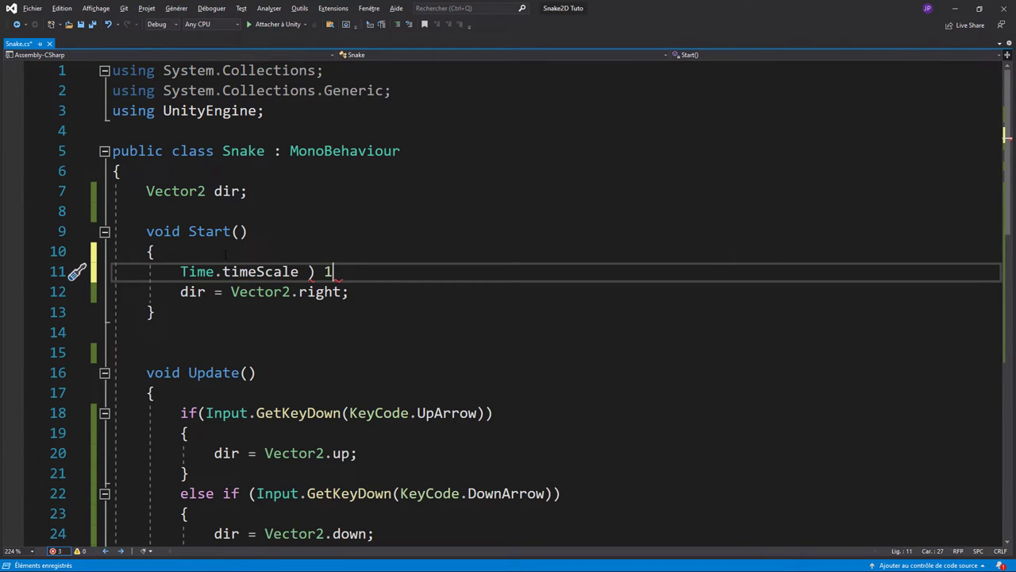
key("BackSpace")
key("BackSpace")
key("BackSpace")
type("= 1")
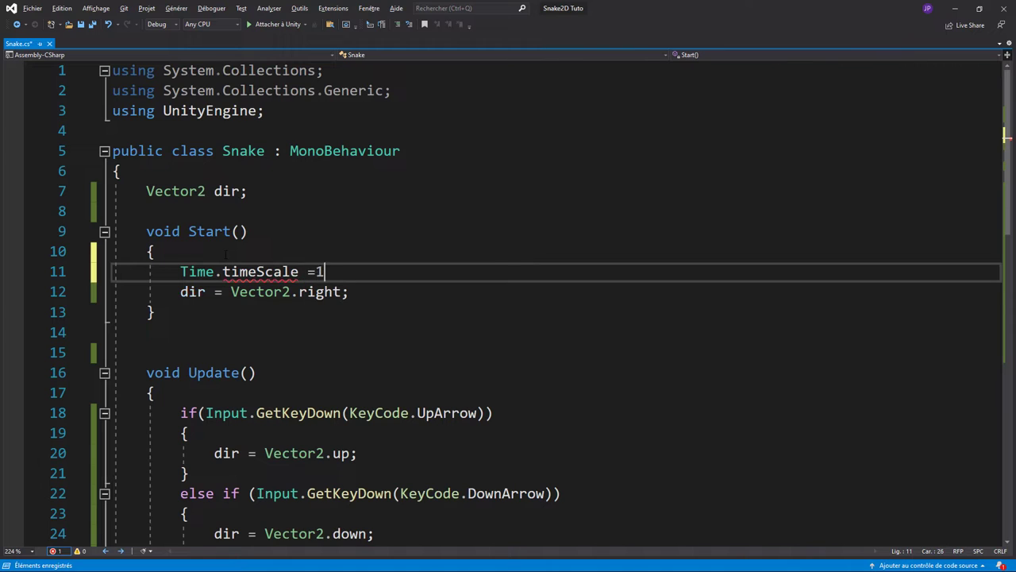
type(";")
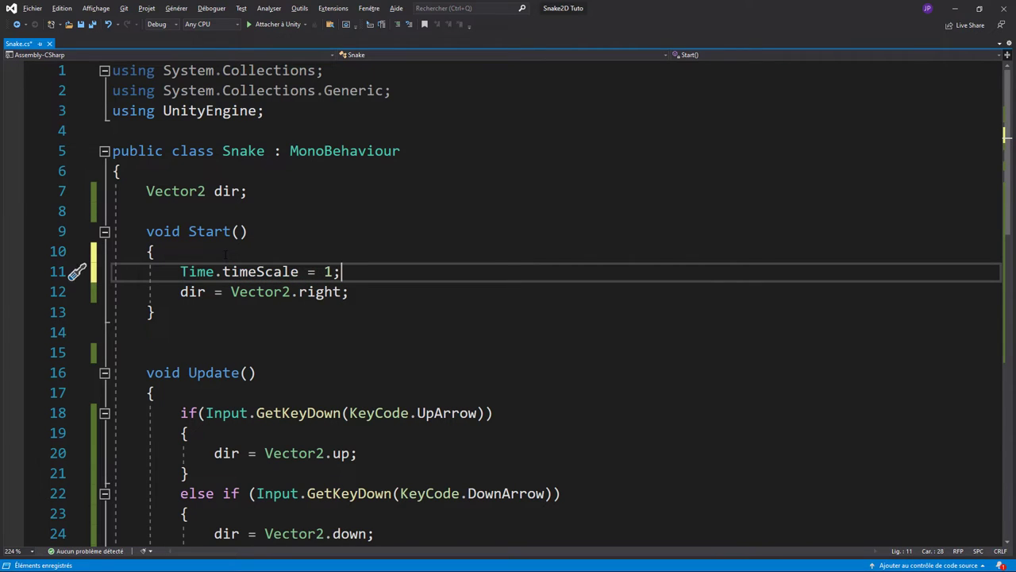
key("BackSpace")
key("BackSpace")
type("0;")
key("alt+Tab")
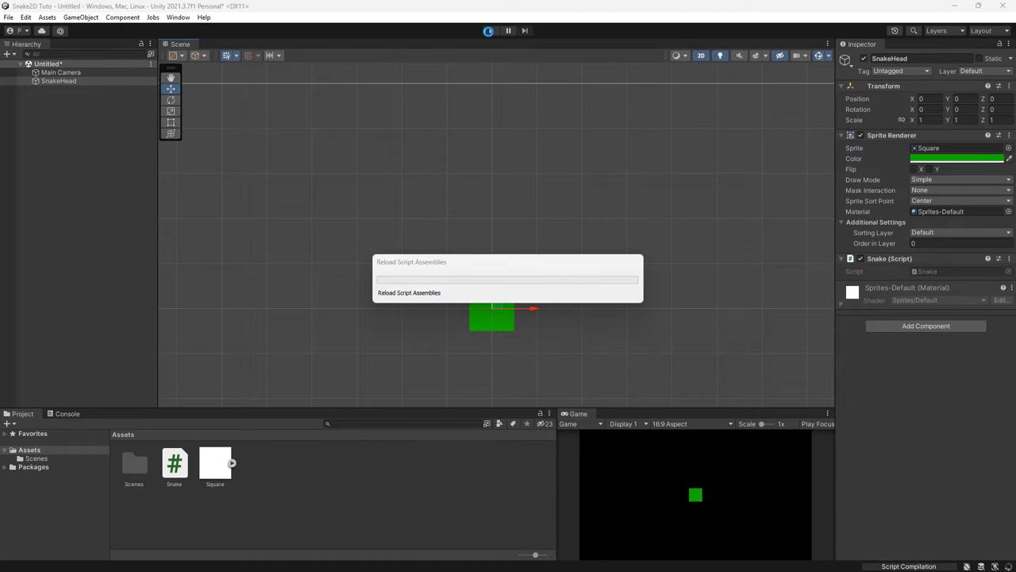
left_click(489, 32)
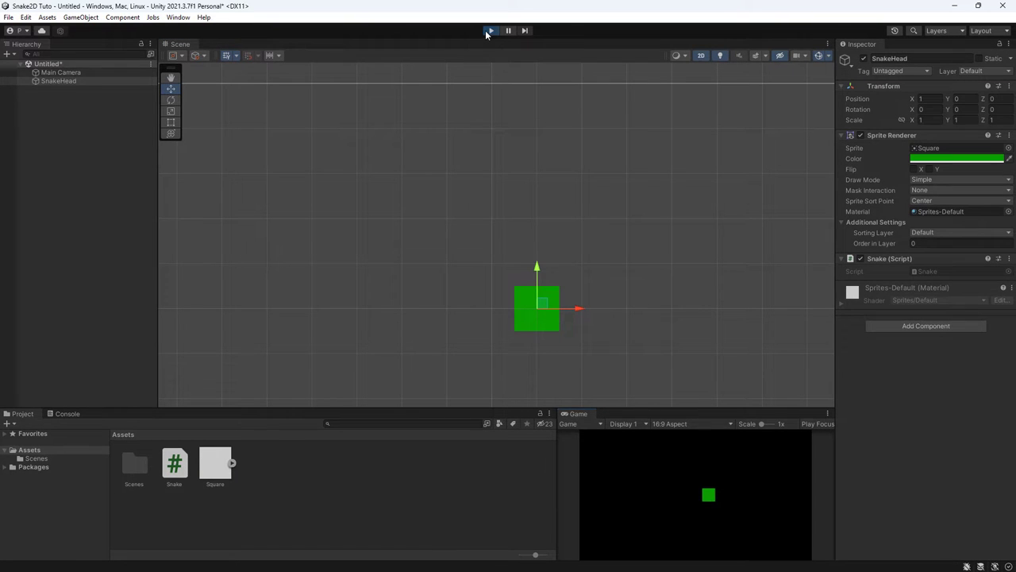
Stop the game and change Time.timeScale in Start() from 0 to 0.25f
left_click(489, 32)
key("alt+Tab")
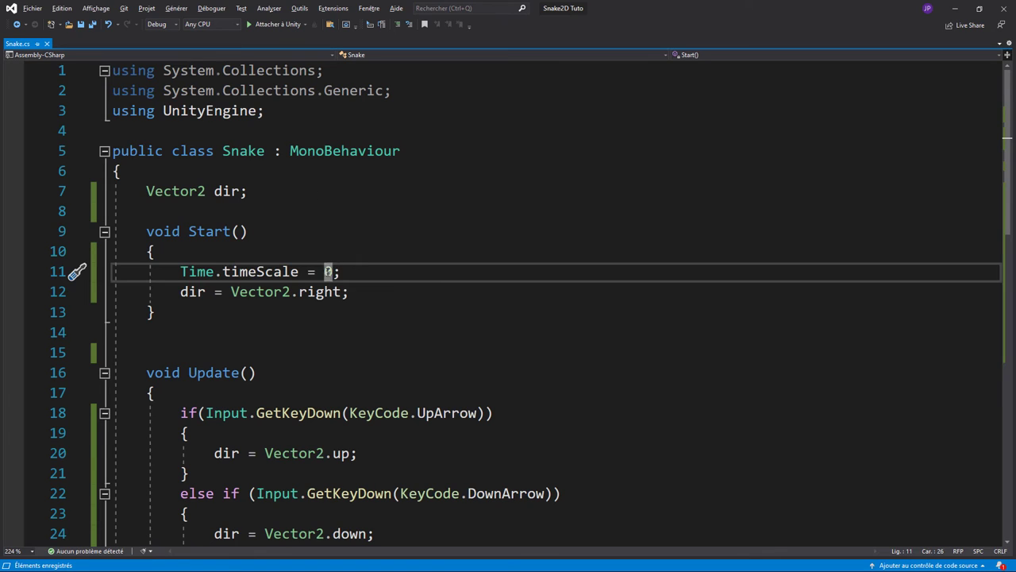
double_click(329, 271)
type("0.25")
type("f;")
key("alt+Tab")
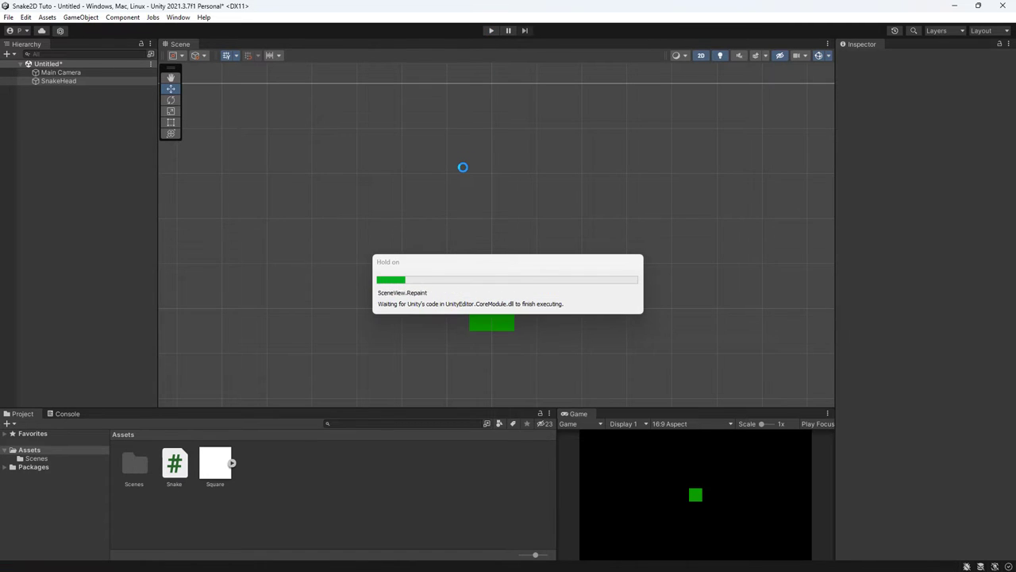
left_click(494, 31)
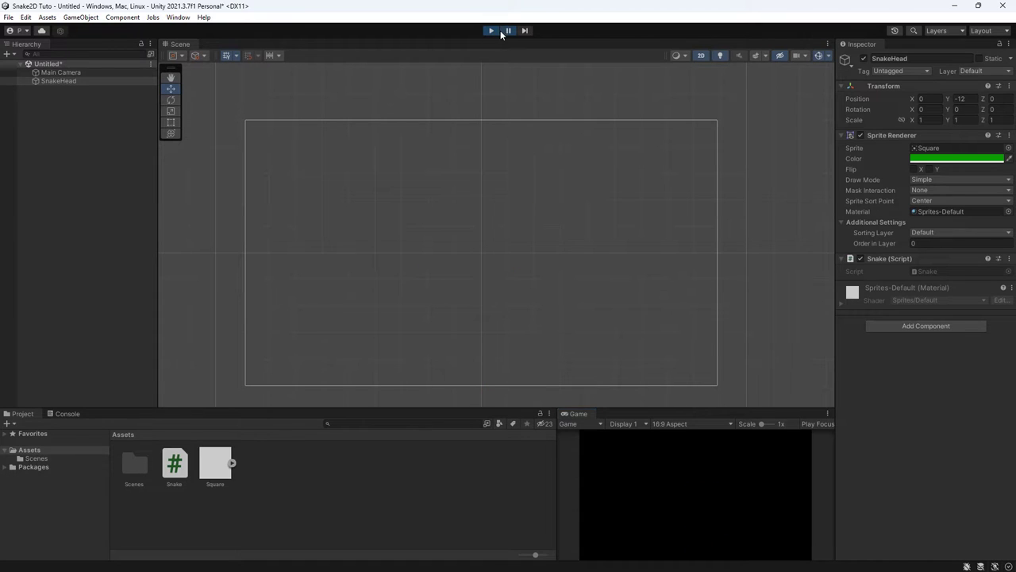
left_click(491, 30)
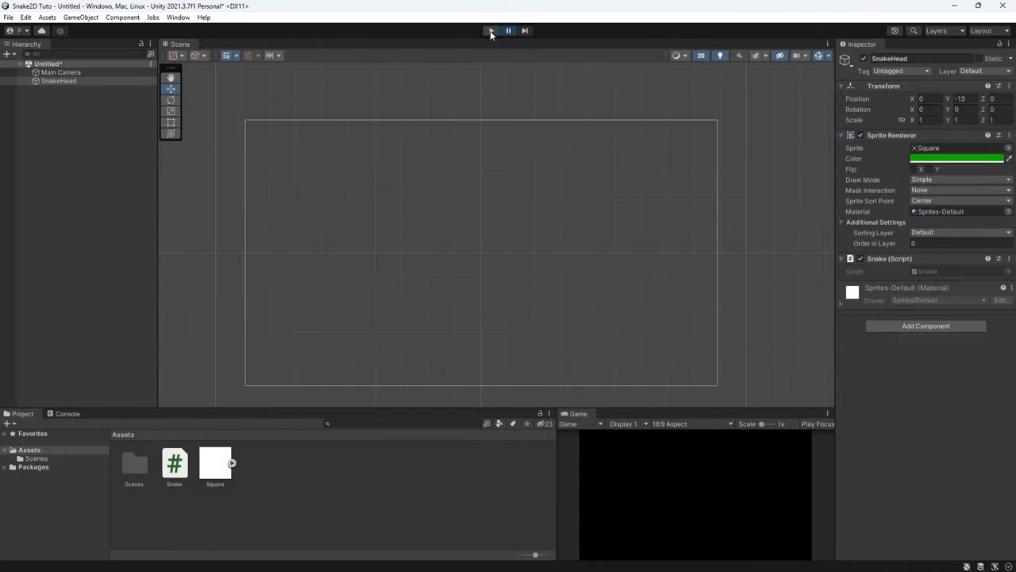
left_click(87, 73)
Set the Main Camera's Size to 20 in the Inspector
left_click(926, 192)
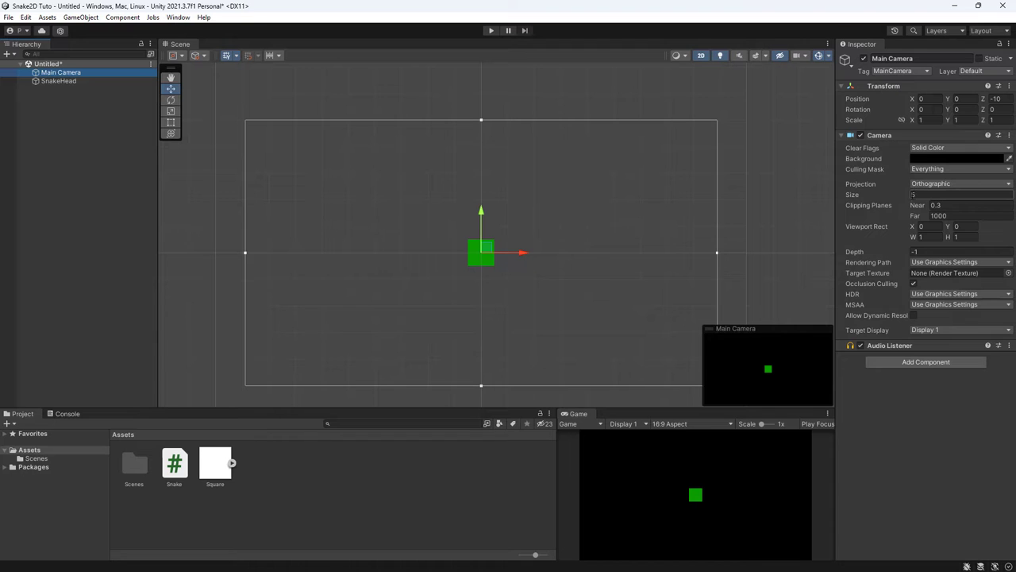
mouse_move(904, 198)
left_mouse_down()
mouse_move(858, 198)
mouse_move(914, 202)
left_mouse_up()
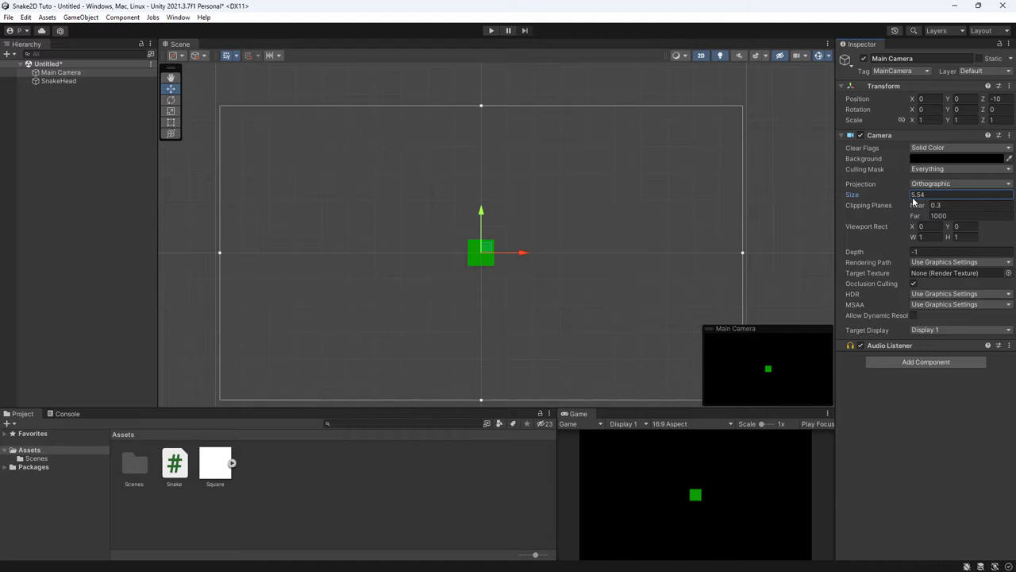
double_click(920, 195)
type("20")
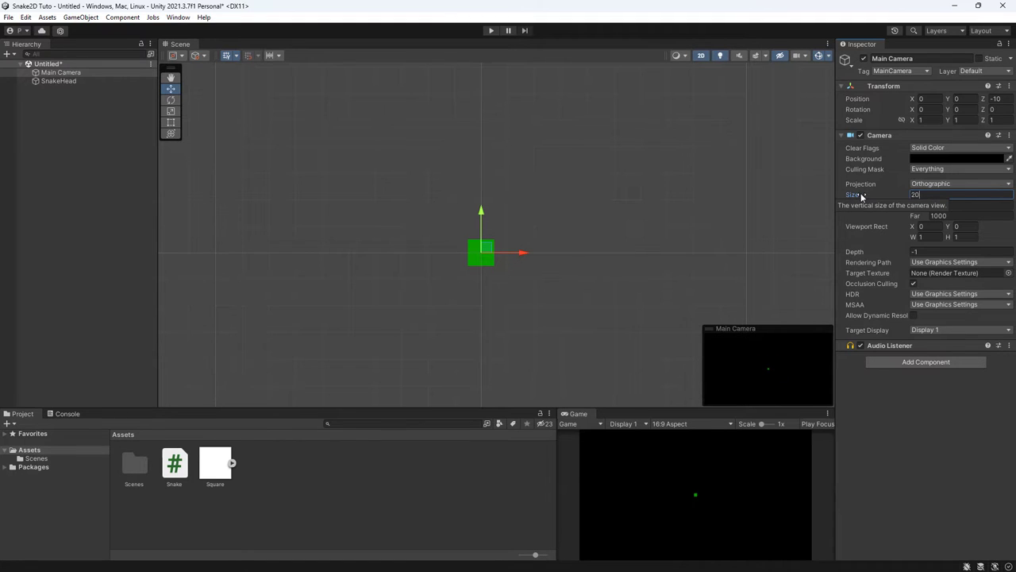
Frame the enlarged camera view in the Scene and play-test the game
scroll(534, 296, "down", 1)
scroll(530, 297, "down", 5)
middle_click_drag(530, 297, 498, 291)
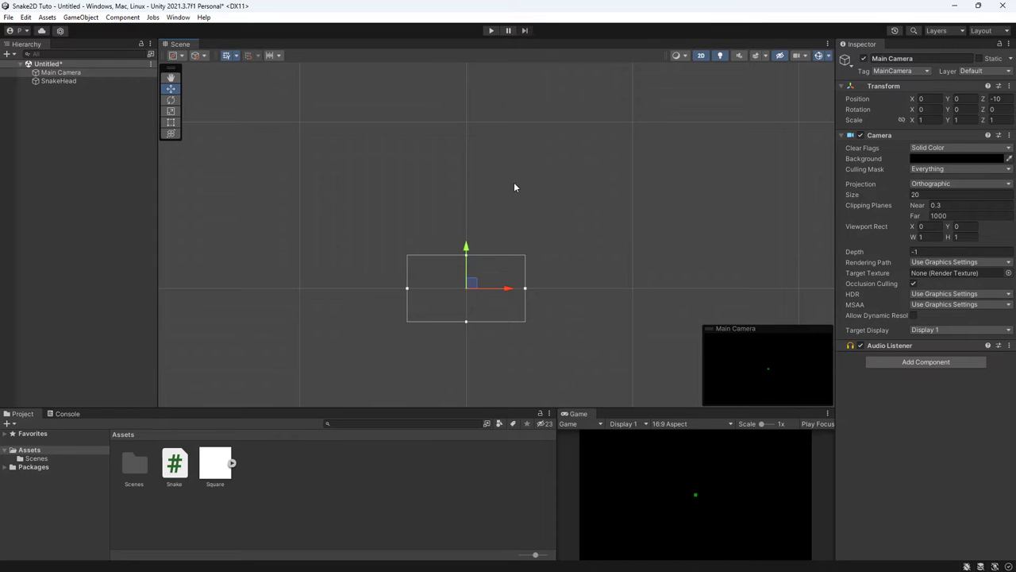
scroll(498, 313, "up", 2)
scroll(490, 335, "up", 2)
scroll(469, 315, "up", 2)
scroll(435, 318, "up", 2)
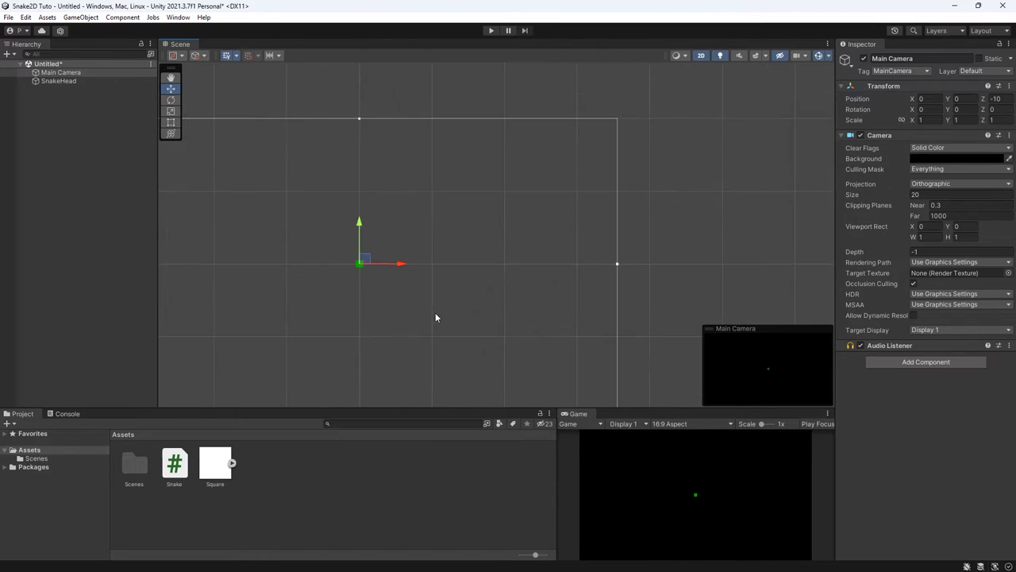
mouse_move(435, 317)
middle_mouse_down()
mouse_move(628, 281)
mouse_move(587, 288)
middle_mouse_up()
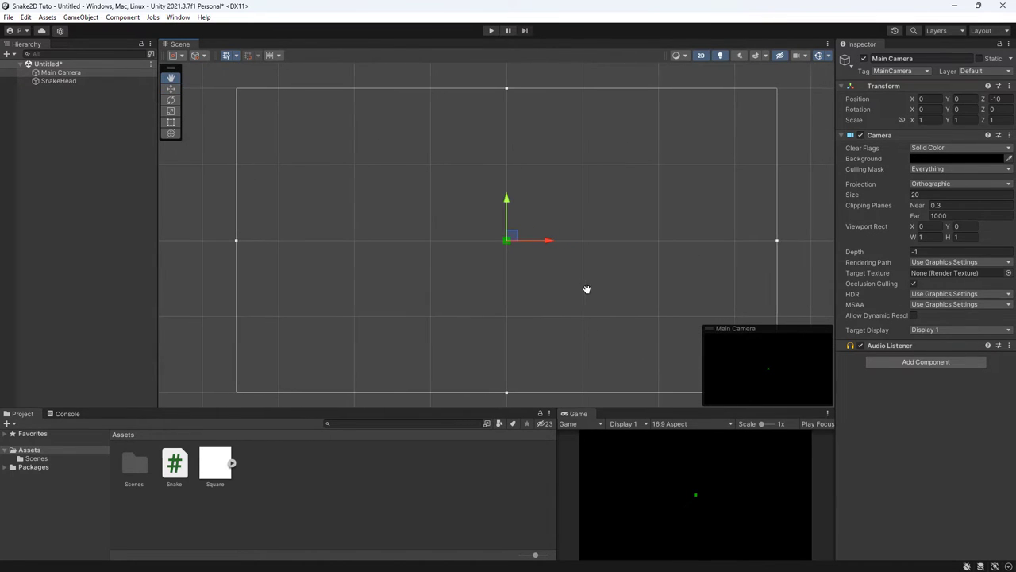
left_click(491, 31)
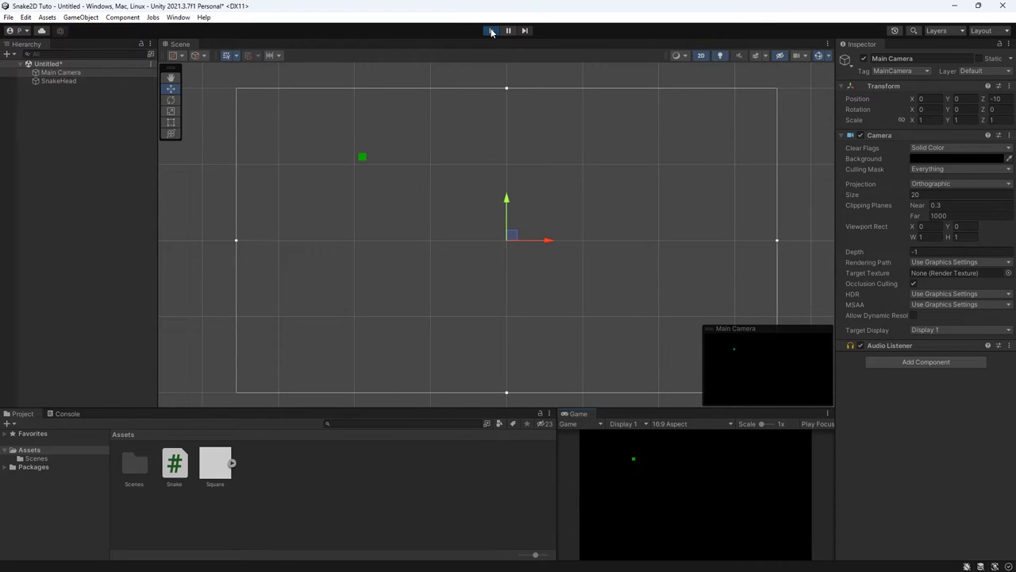
key("Down")
key("Right")
key("Down")
key("Up")
key("Down")
key("Left")
key("Right")
key("Left")
key("Right")
key("Left")
key("Right")
key("Left")
key("Right")
key("Left")
key("Right")
key("Left")
key("Right")
key("Left")
key("Right")
left_click(491, 30)
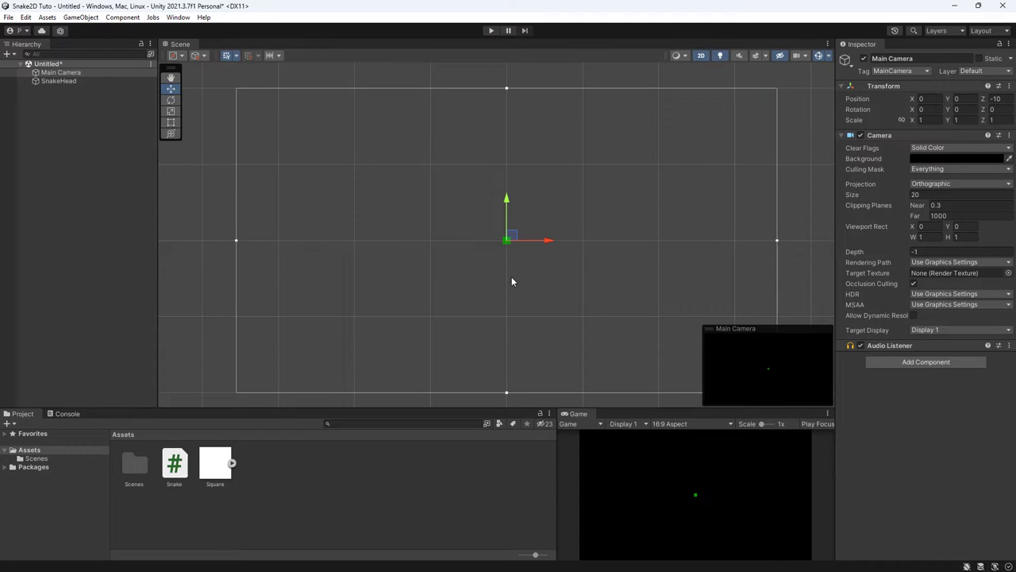
Add '&& dir.x != 0' to the UpArrow if-condition in Update
key("alt+Tab")
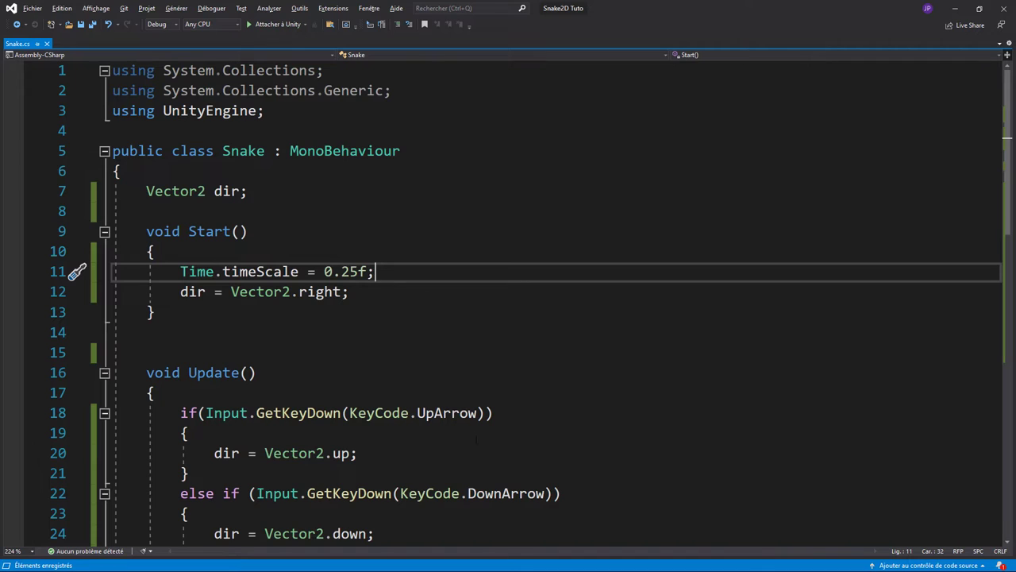
left_click(482, 413)
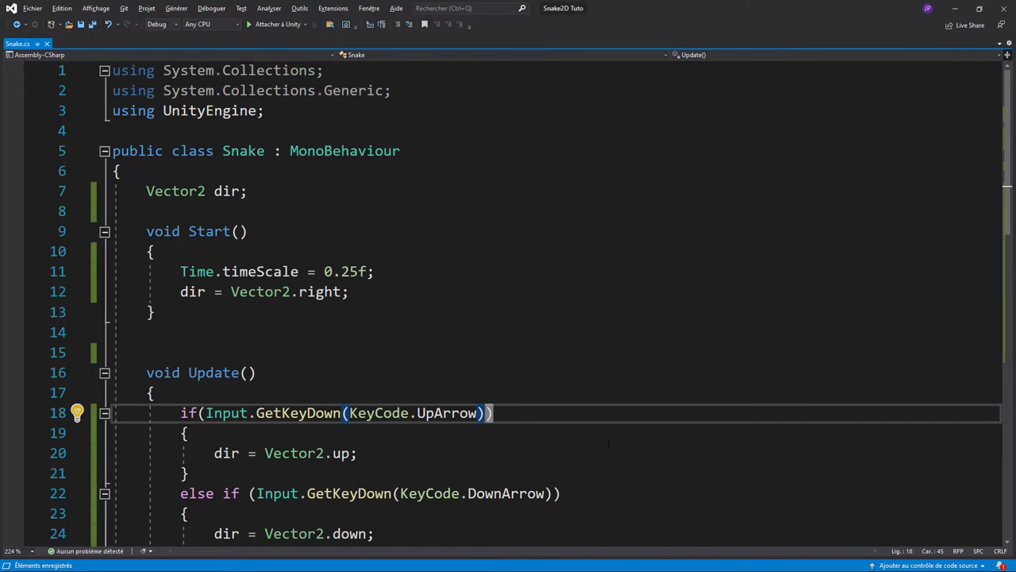
key("Delete")
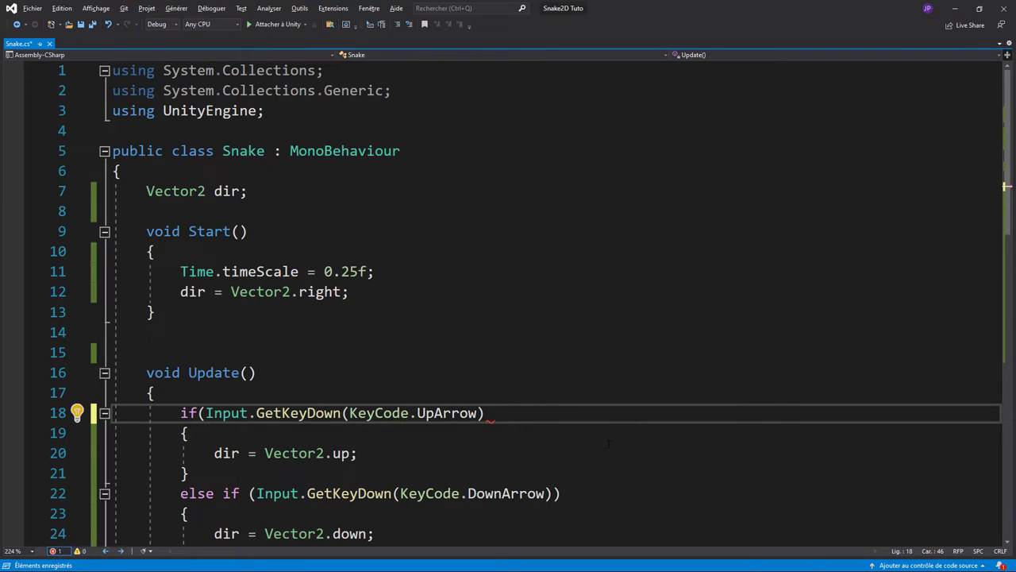
type("&& d")
type("ir.x")
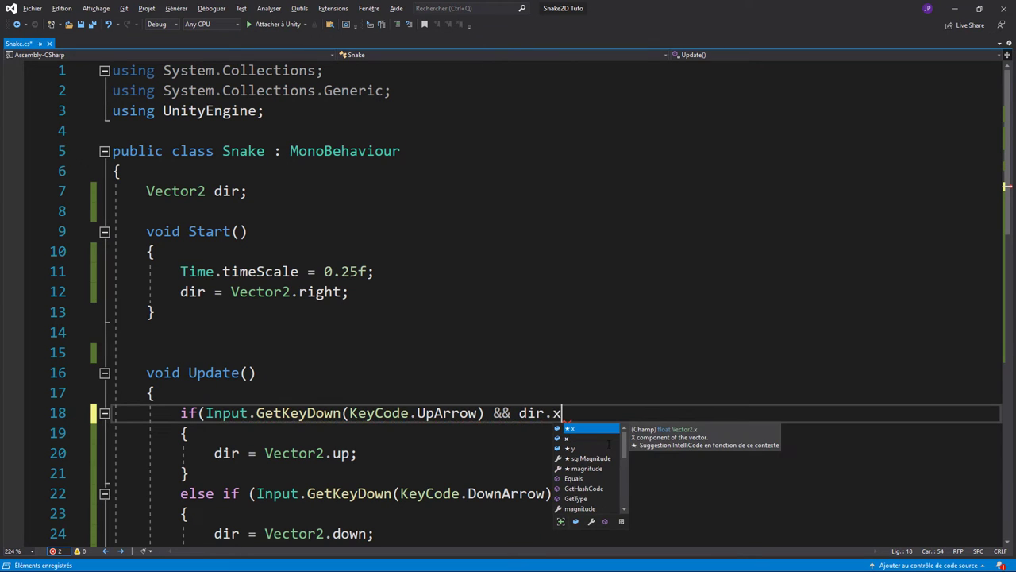
type("!=0")
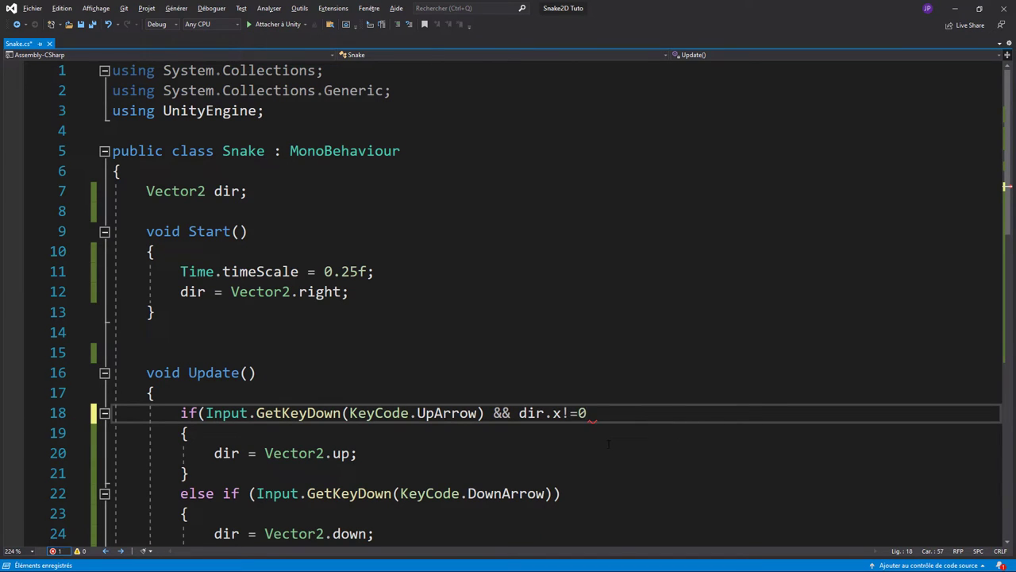
type(")")
Add the same '&& dir.x != 0' check to the DownArrow condition
left_click(548, 446)
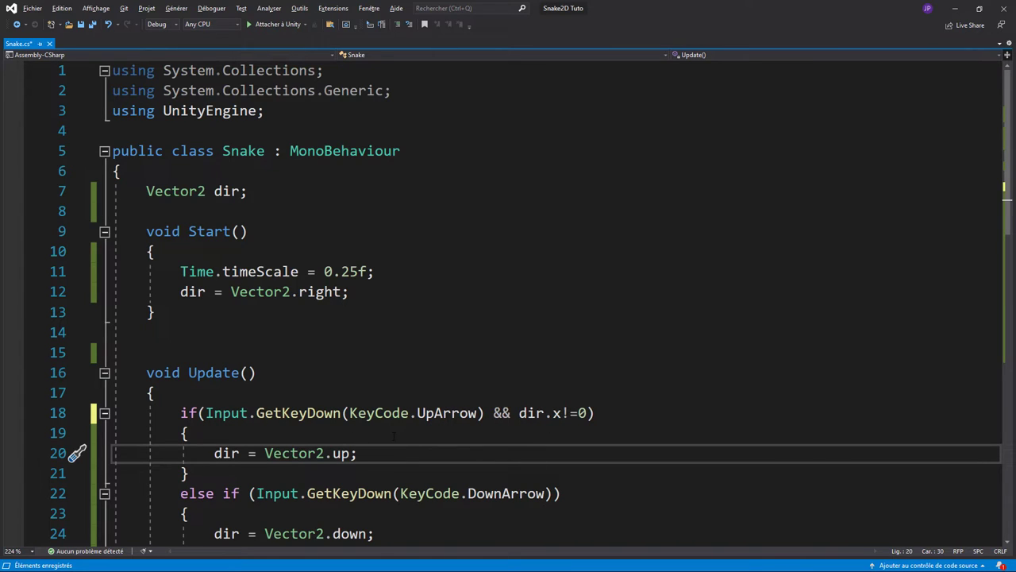
mouse_move(446, 416)
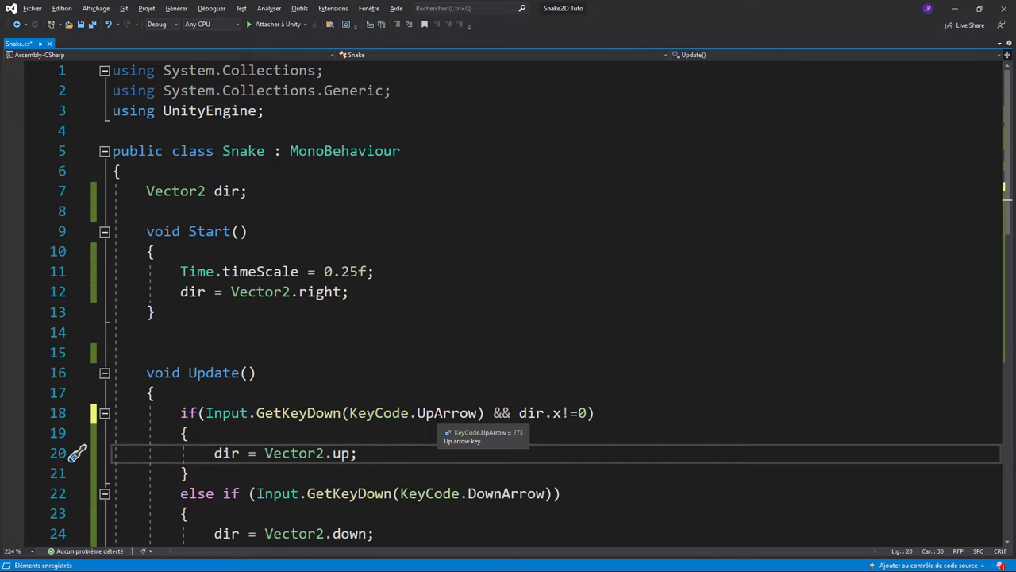
key("Home")
key("shift+End")
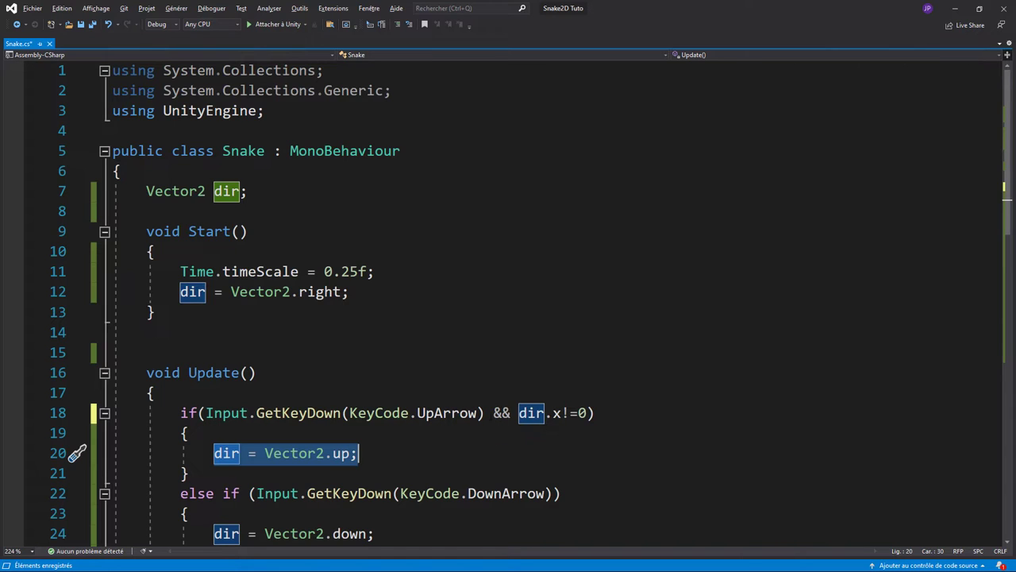
left_click_drag(494, 412, 585, 413)
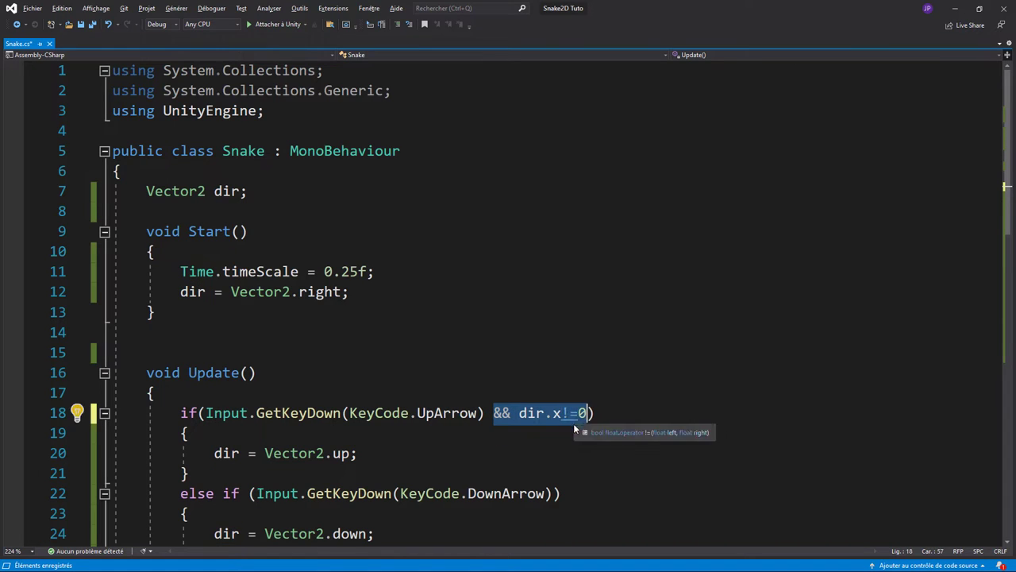
left_click(553, 493)
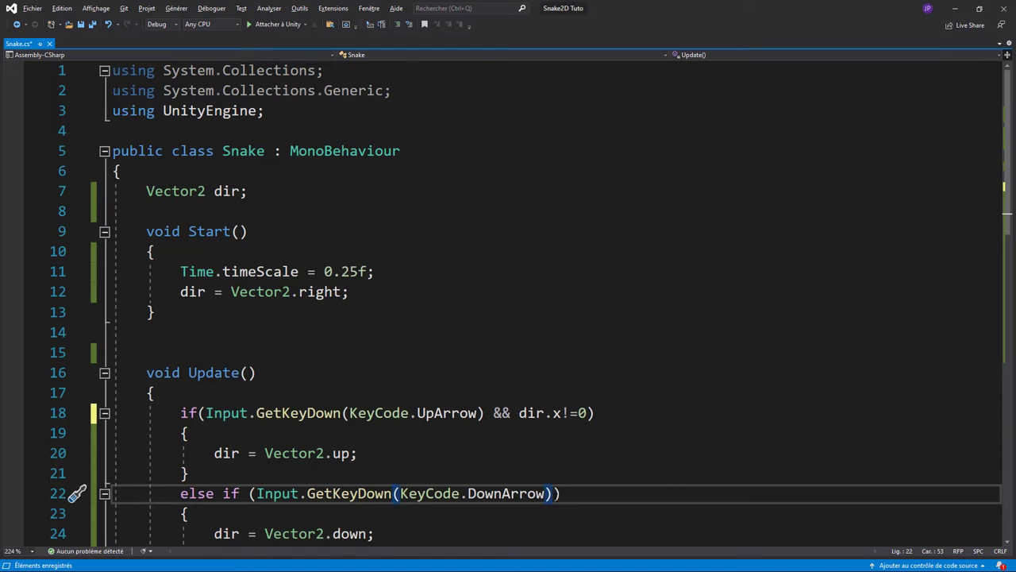
type("&& dir.x != 0")
scroll(532, 305, "down", 3)
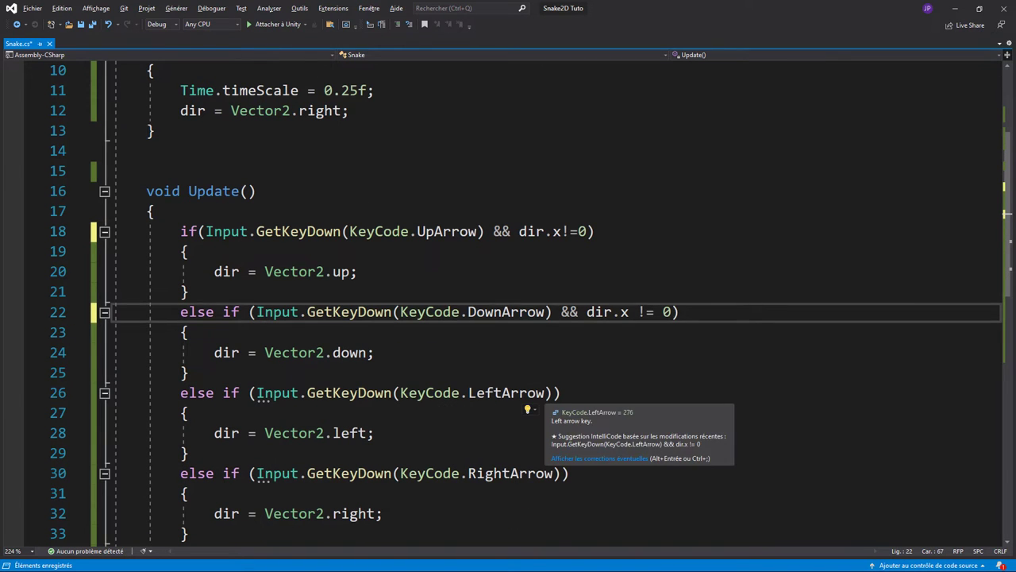
Add '&& dir.y != 0' to the LeftArrow condition
left_click(546, 392)
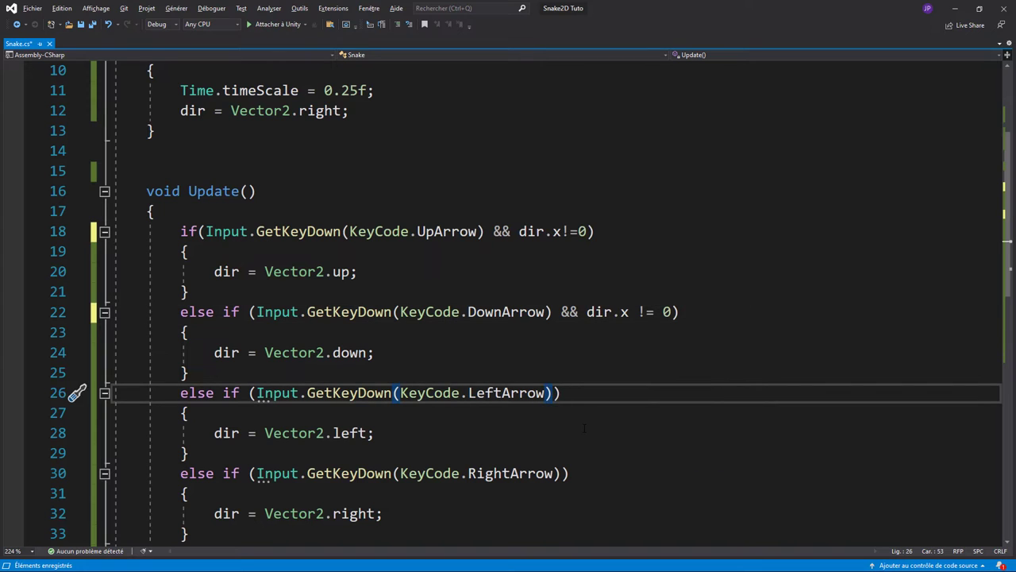
type("&& dir.x != 0")
left_click(624, 392)
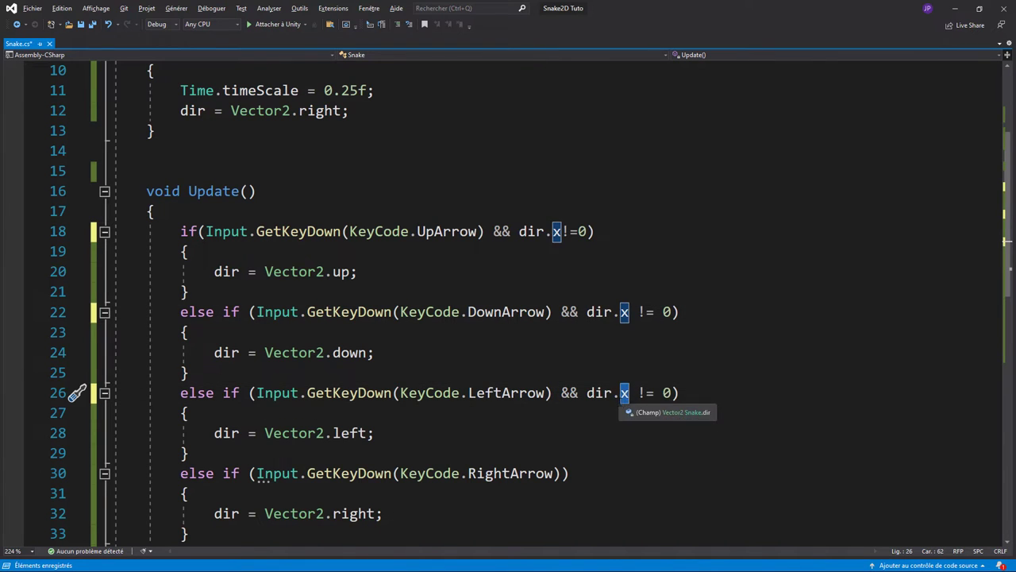
key("BackSpace")
type("y")
Add the '&& dir.y != 0' guard to the RightArrow condition and save Snake.cs
left_click(560, 473)
type("&& dir.x != 0")
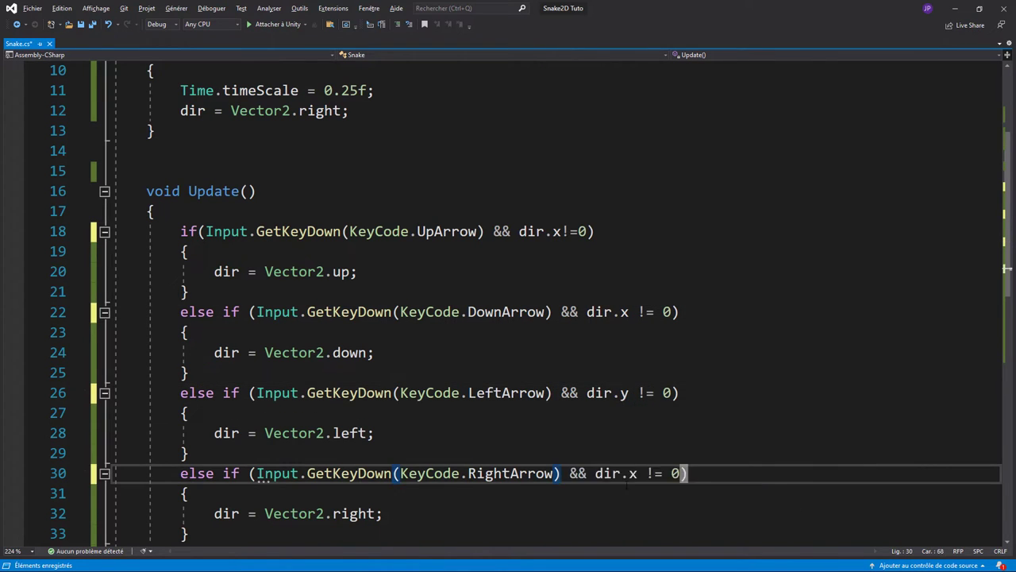
left_click(632, 473)
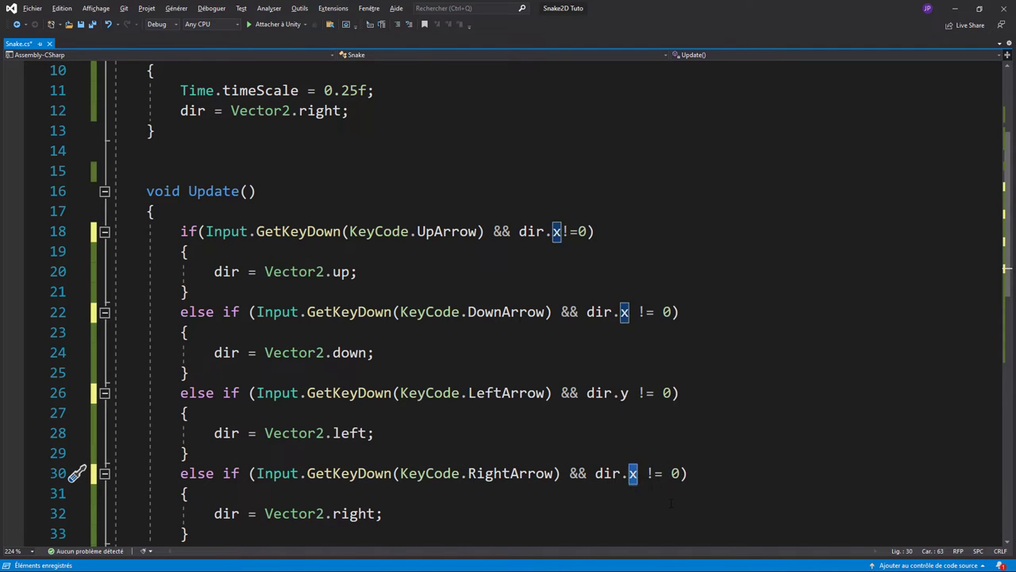
key("BackSpace")
type("y")
key("Escape")
key("ctrl+s")
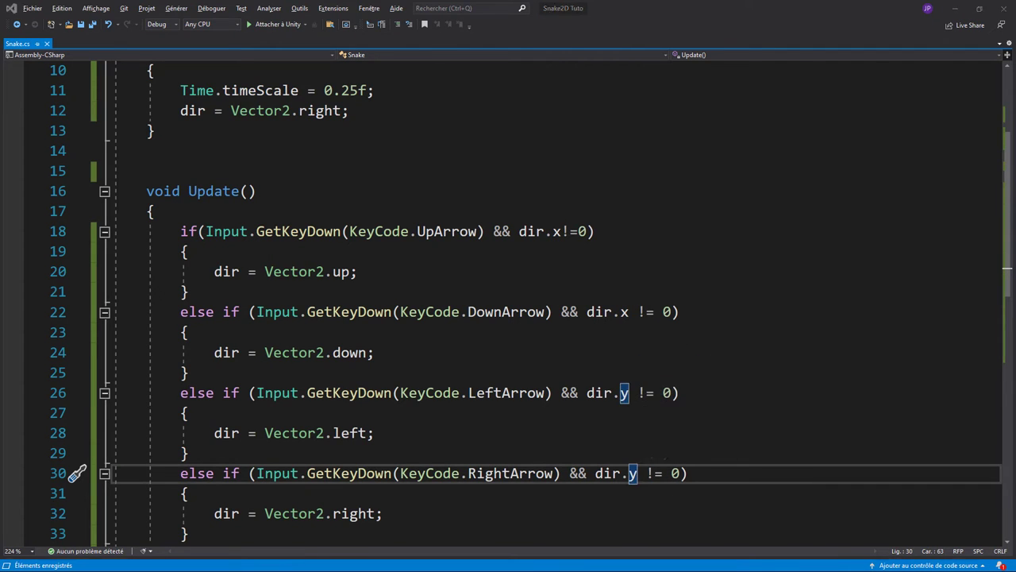
key("alt+Tab")
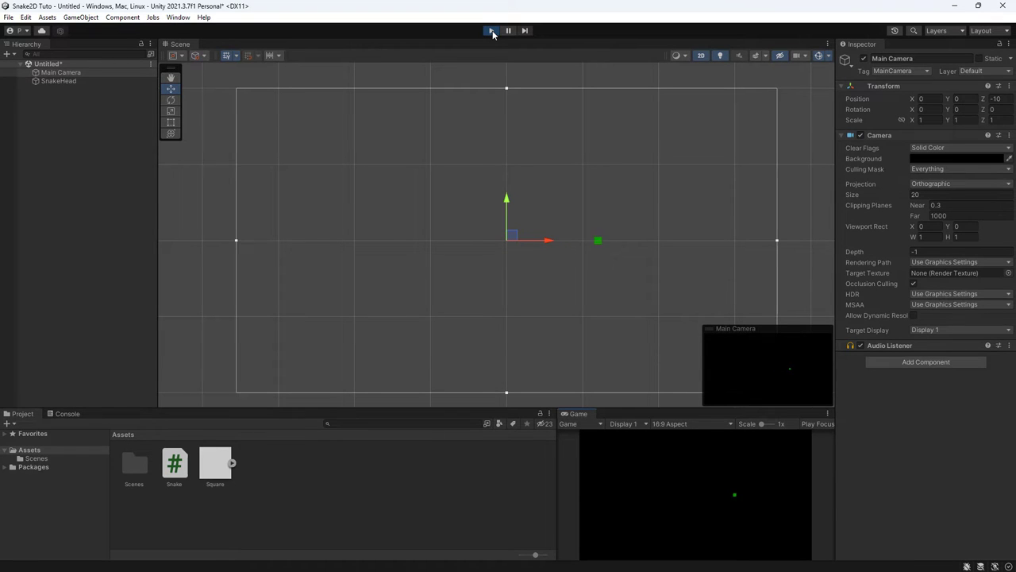
key("Up")
key("Left")
key("Down")
key("Left")
key("Up")
key("Down")
key("Right")
key("Up")
key("Right")
key("Up")
key("Right")
key("Down")
key("Left")
key("Up")
key("Right")
key("Down")
left_click(492, 30)
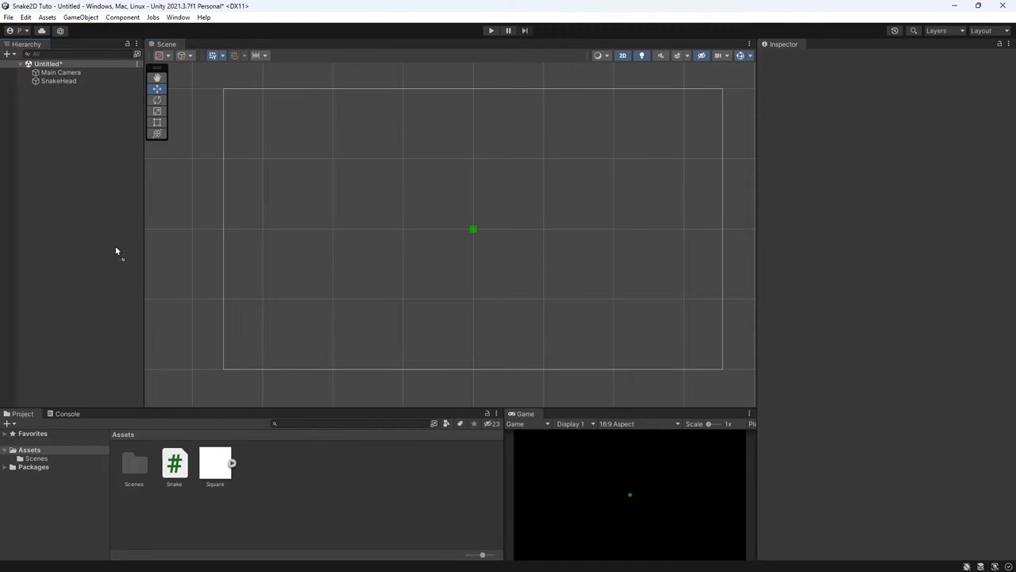
Add a Square sprite, move it down, and stretch it into a long horizontal bar
left_click_drag(223, 471, 118, 249)
left_click_drag(478, 194, 477, 312)
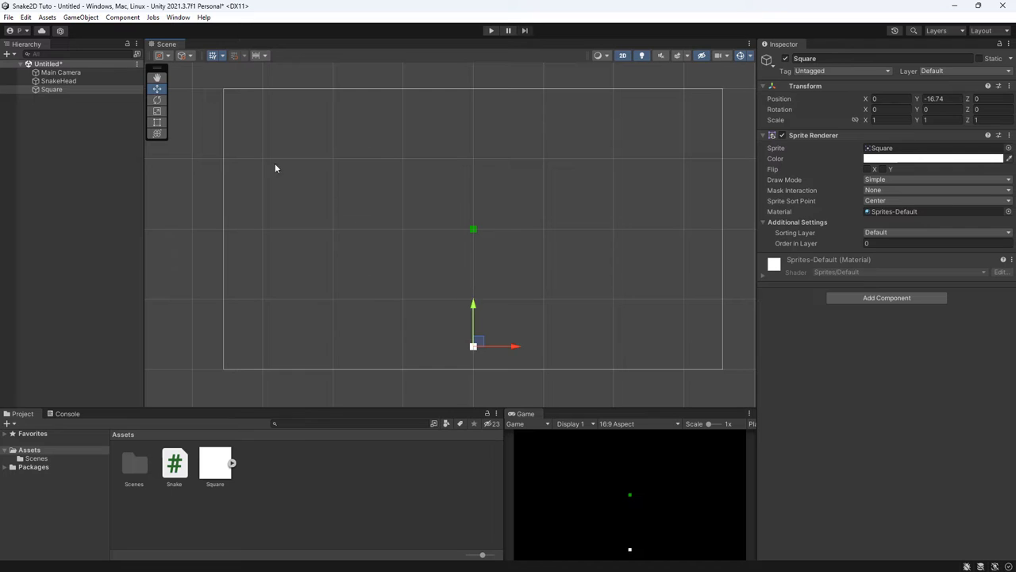
left_click(157, 111)
mouse_move(515, 346)
left_mouse_down()
mouse_move(688, 445)
mouse_move(34, 459)
left_mouse_up()
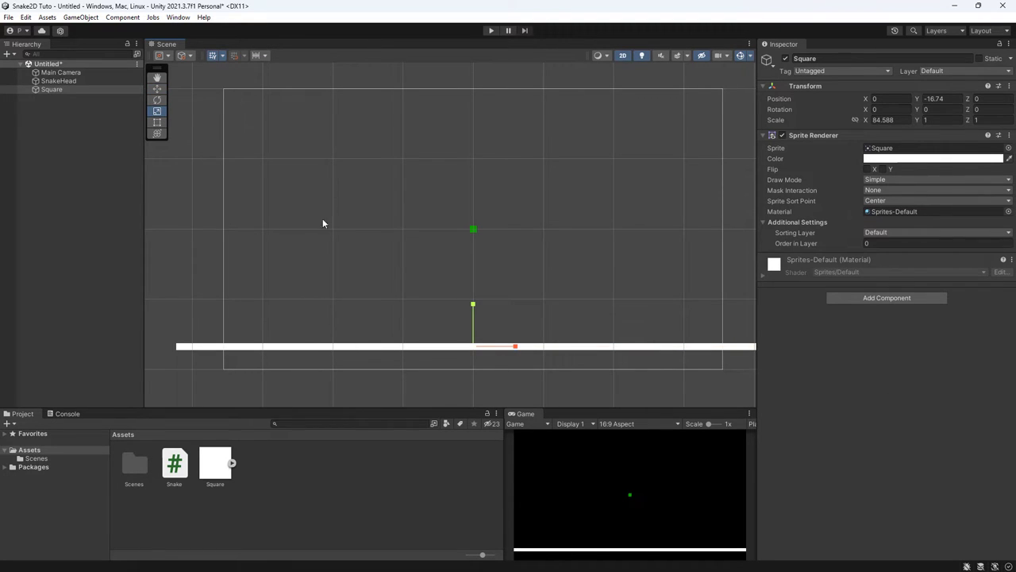
scroll(543, 278, "down", 1)
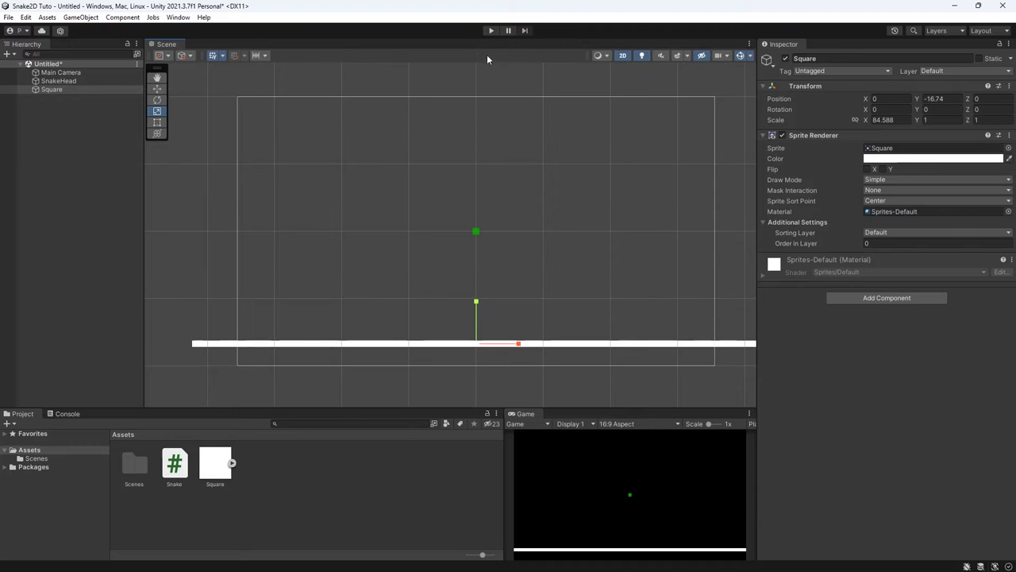
Play-test with the bar, stepping two frames to watch the snake, then stop
left_click(490, 30)
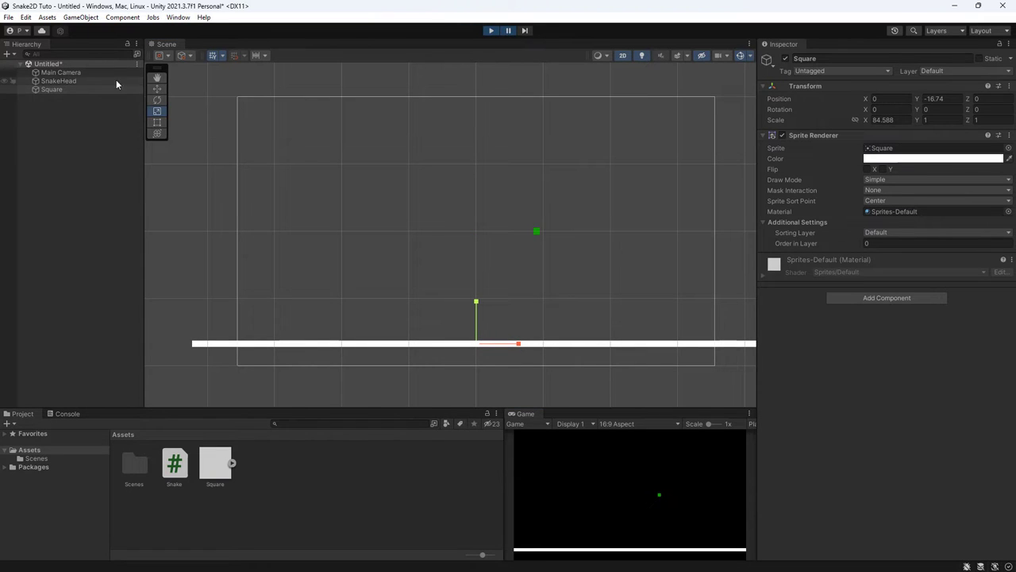
double_click(60, 81)
scroll(406, 310, "down", 1)
scroll(405, 310, "down", 2)
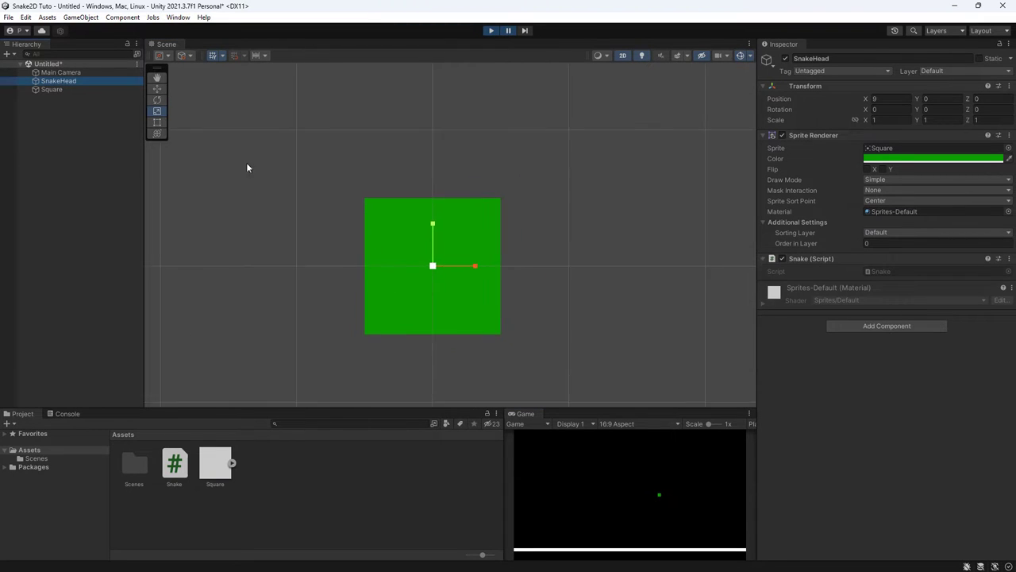
key("w")
scroll(528, 333, "down", 1)
middle_click_drag(564, 334, 478, 328)
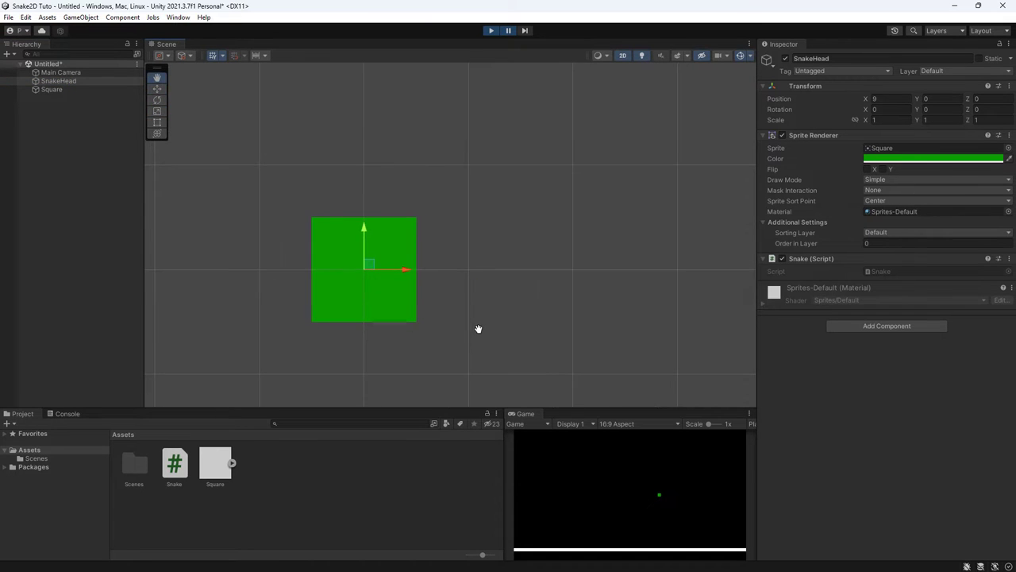
scroll(477, 328, "down", 1)
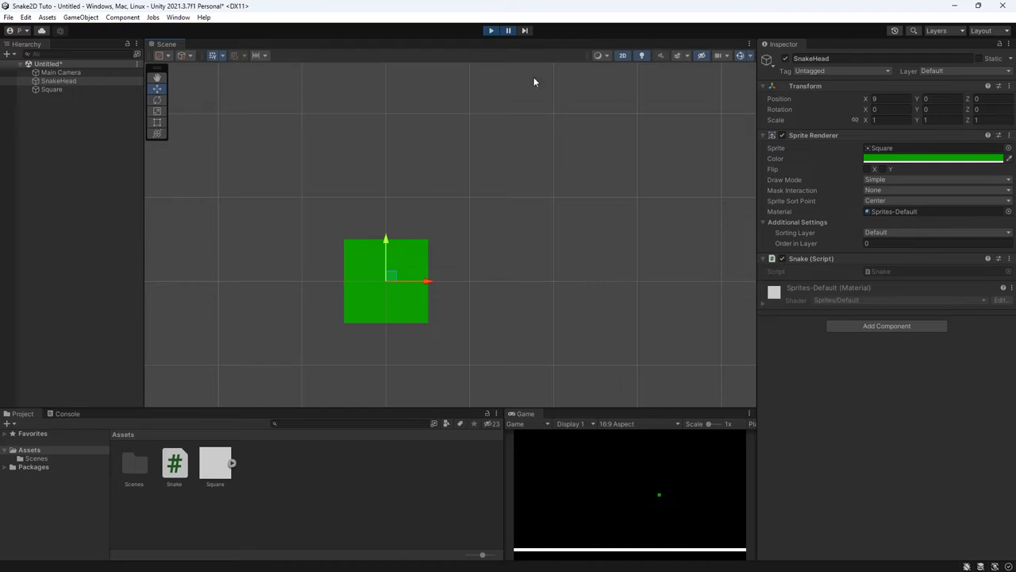
left_click(525, 32)
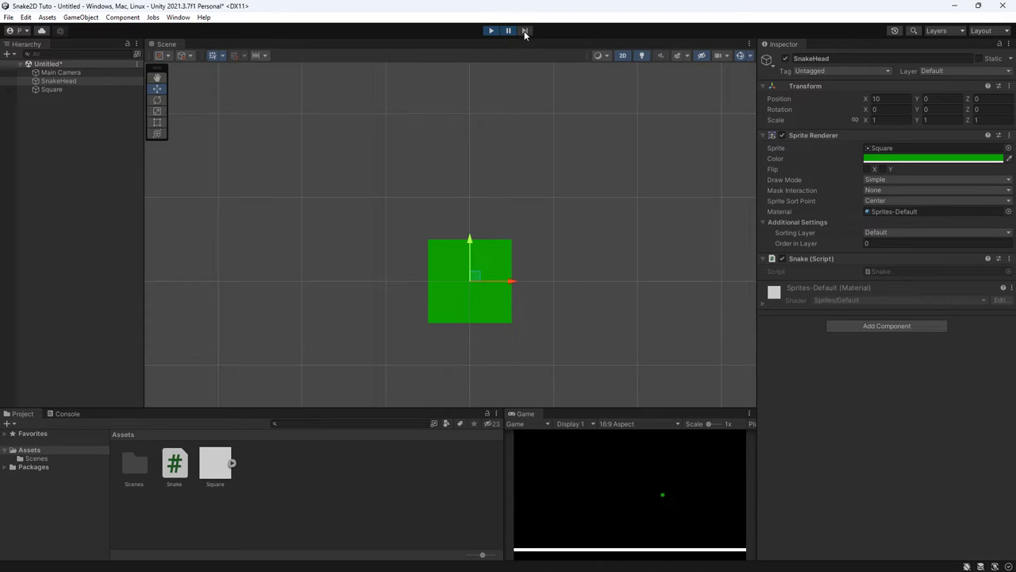
left_click(524, 31)
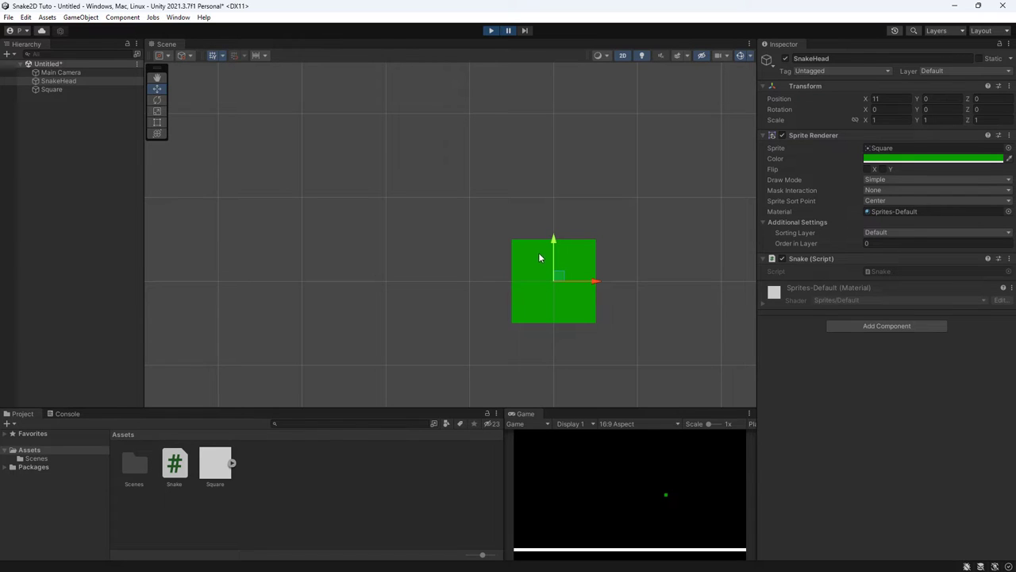
scroll(503, 266, "down", 1)
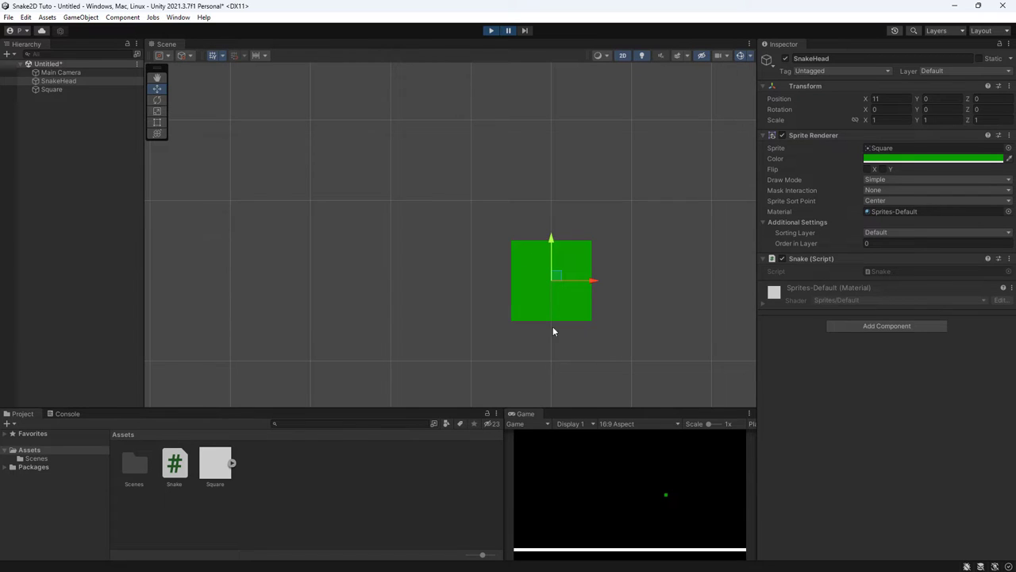
left_click(492, 31)
Nudge the white bar slightly lower, to Y -17.007, as the bottom wall
double_click(50, 88)
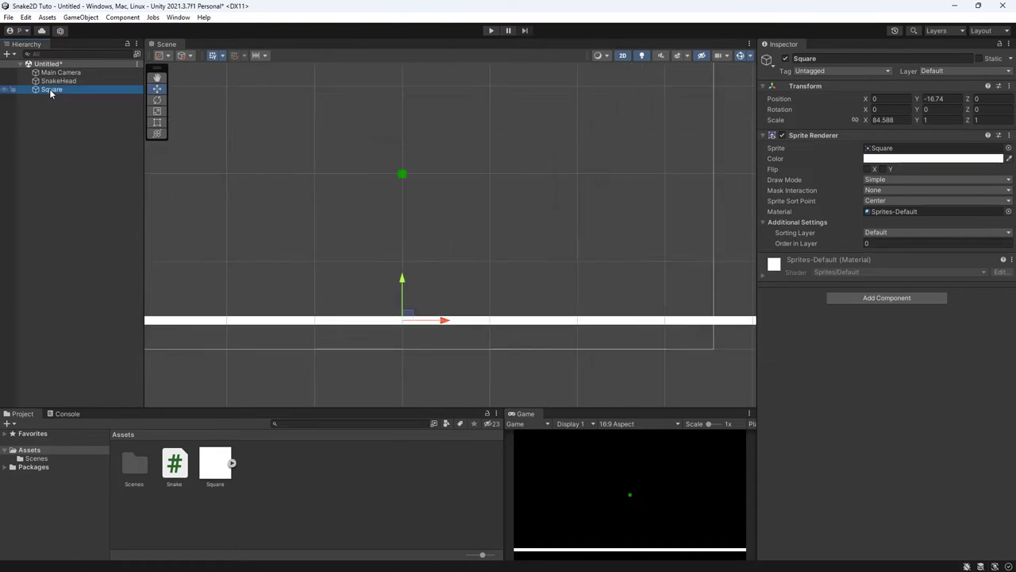
scroll(347, 287, "up", 2)
middle_click_drag(434, 355, 438, 427)
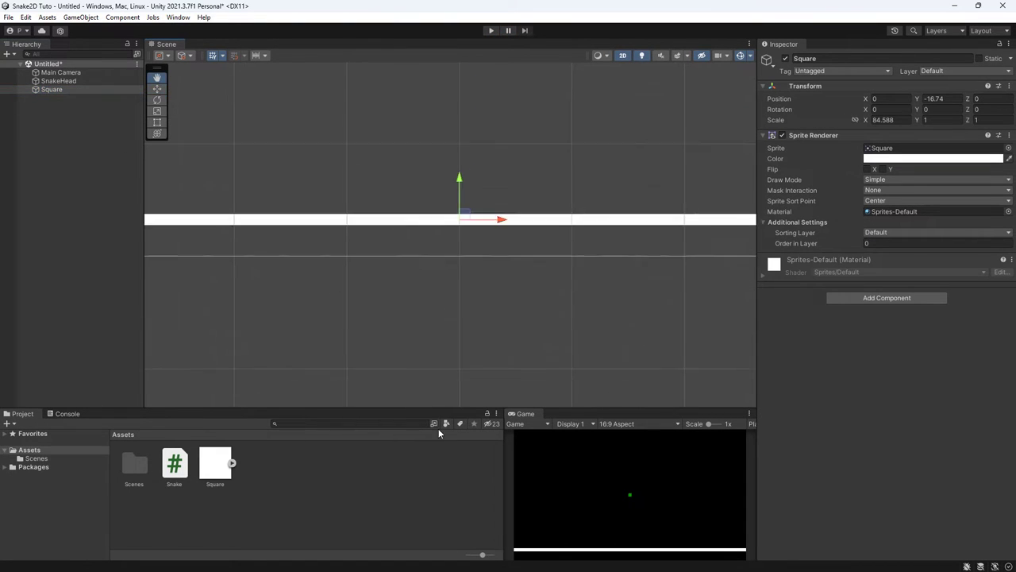
middle_click_drag(477, 203, 481, 340)
scroll(465, 335, "up", 5)
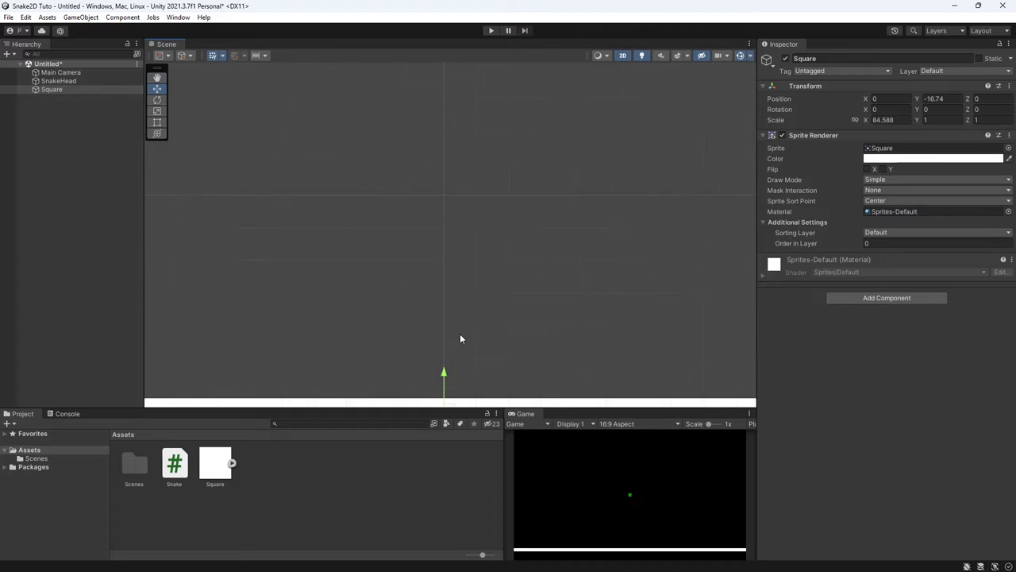
scroll(462, 354, "up", 5)
middle_click_drag(460, 318, 491, 206)
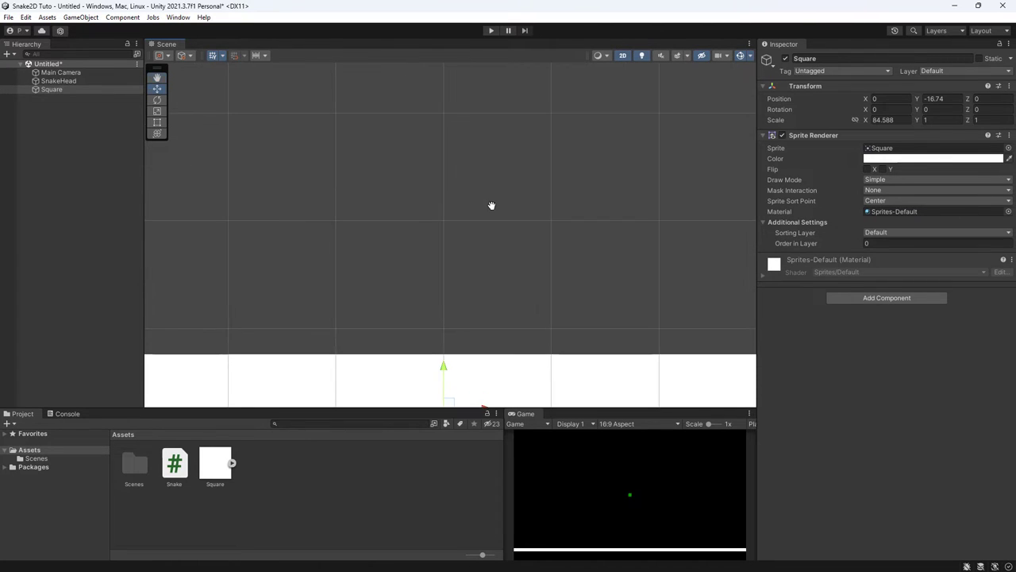
scroll(480, 210, "down", 1)
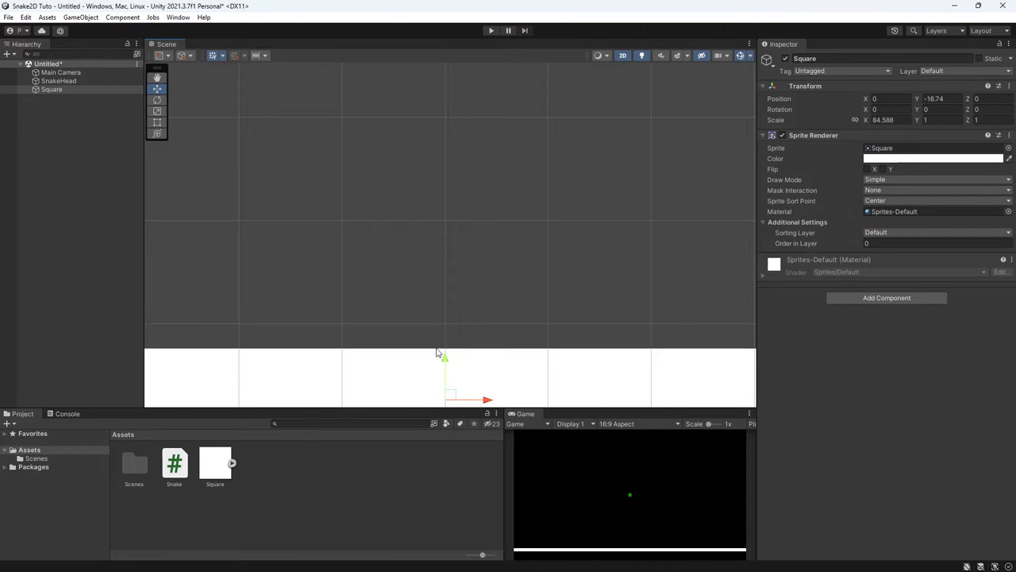
middle_click_drag(456, 352, 446, 280)
scroll(446, 279, "down", 1)
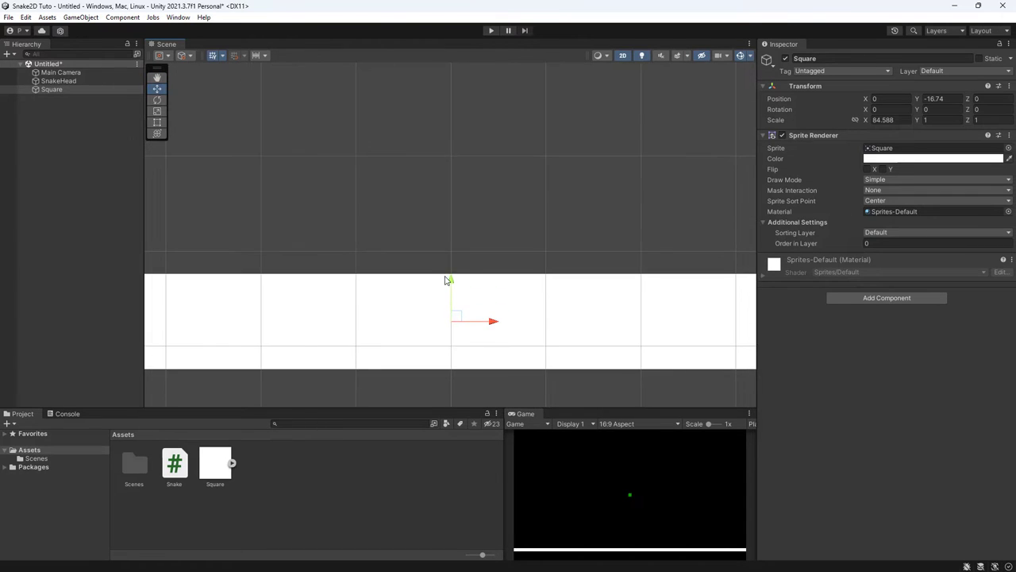
mouse_move(447, 279)
left_mouse_down()
mouse_move(450, 356)
mouse_move(448, 309)
left_mouse_up()
scroll(439, 307, "down", 1)
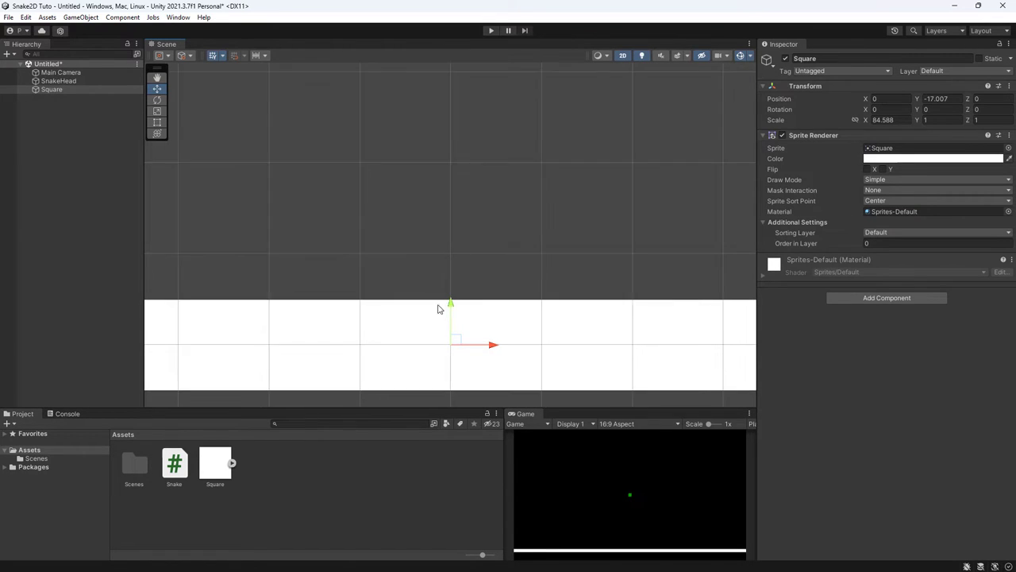
Delete the white bottom-wall Square and re-centre the Scene view on the camera frame
left_click(49, 90)
key("Delete")
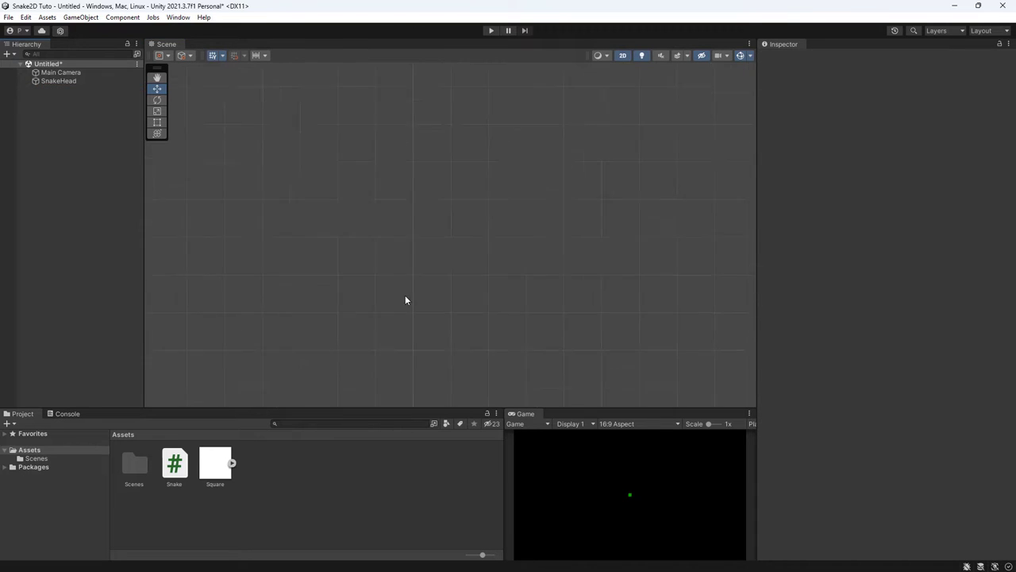
scroll(671, 315, "up", 3)
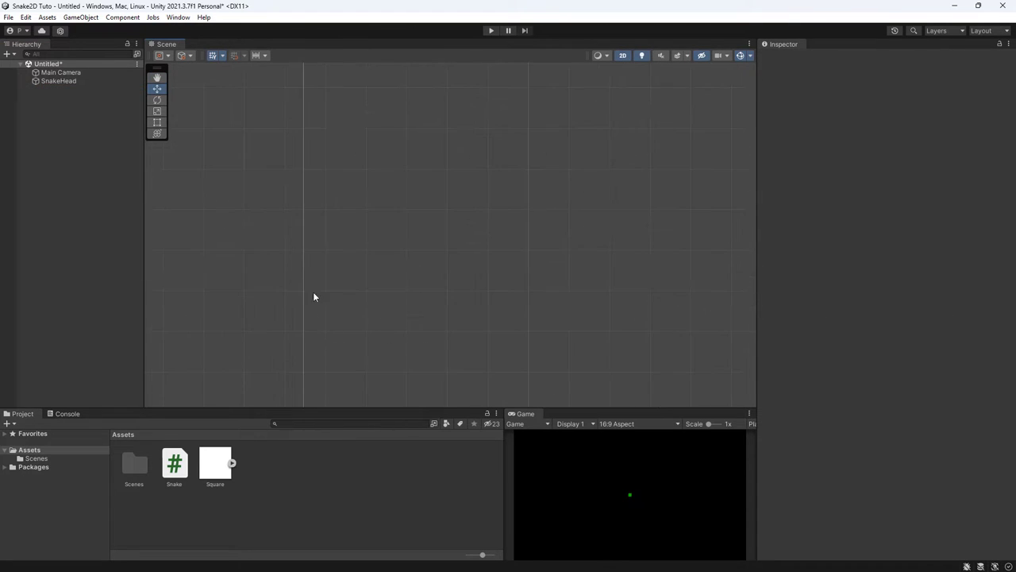
scroll(272, 311, "up", 2)
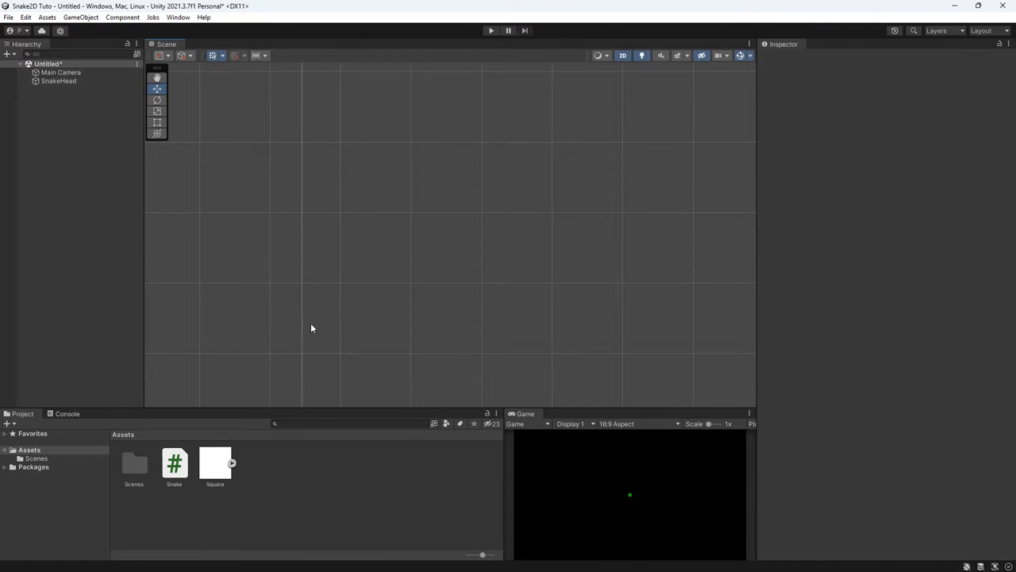
mouse_move(338, 321)
middle_mouse_down()
mouse_move(385, 291)
mouse_move(493, 297)
middle_mouse_up()
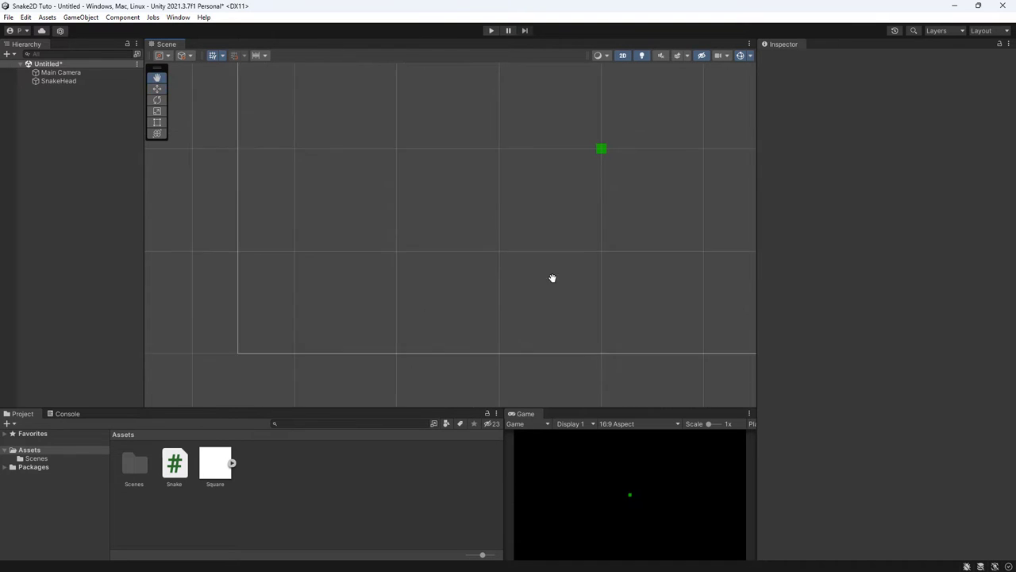
scroll(477, 317, "down", 5)
scroll(496, 318, "up", 2)
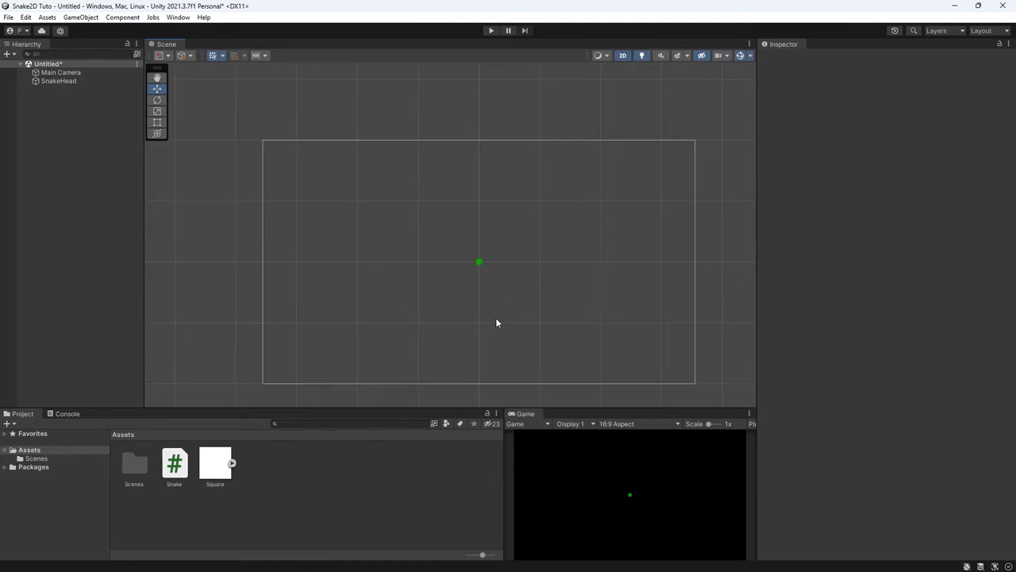
scroll(495, 317, "up", 2)
middle_click_drag(497, 315, 487, 305)
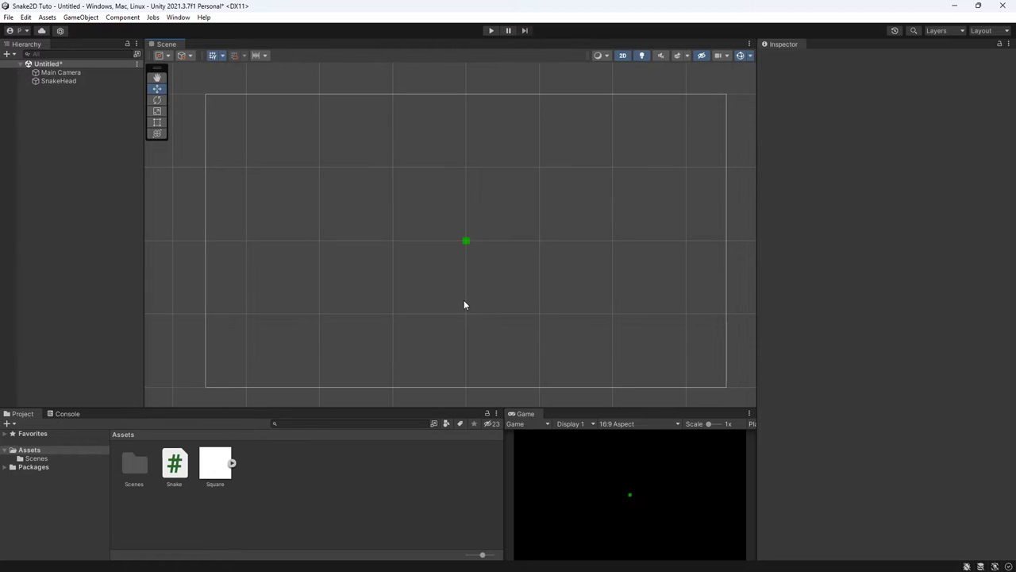
Create a 2D Object > Tilemap > Rectangular, producing a Grid with a child Tilemap
left_click(7, 54)
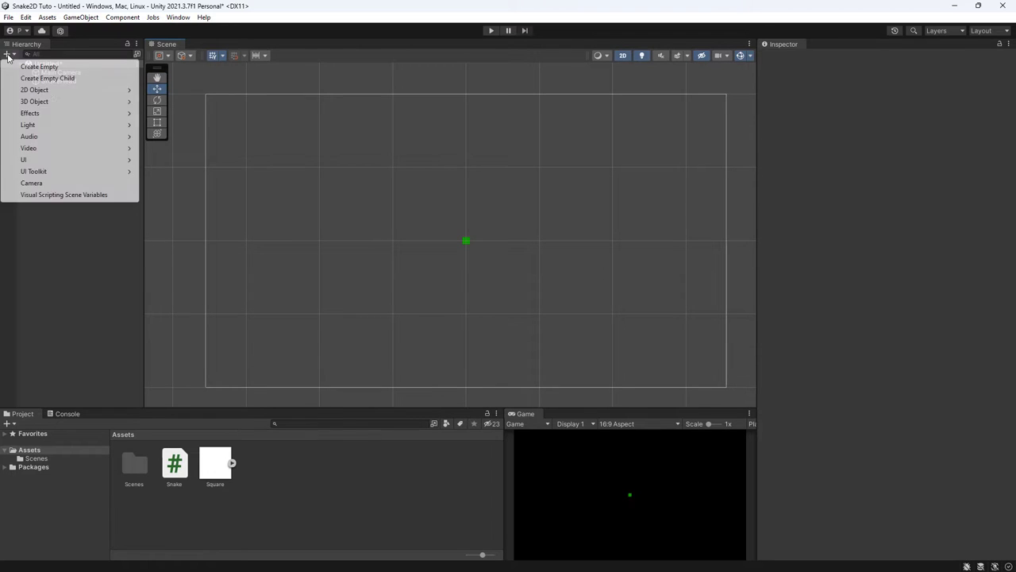
mouse_move(46, 91)
mouse_move(177, 113)
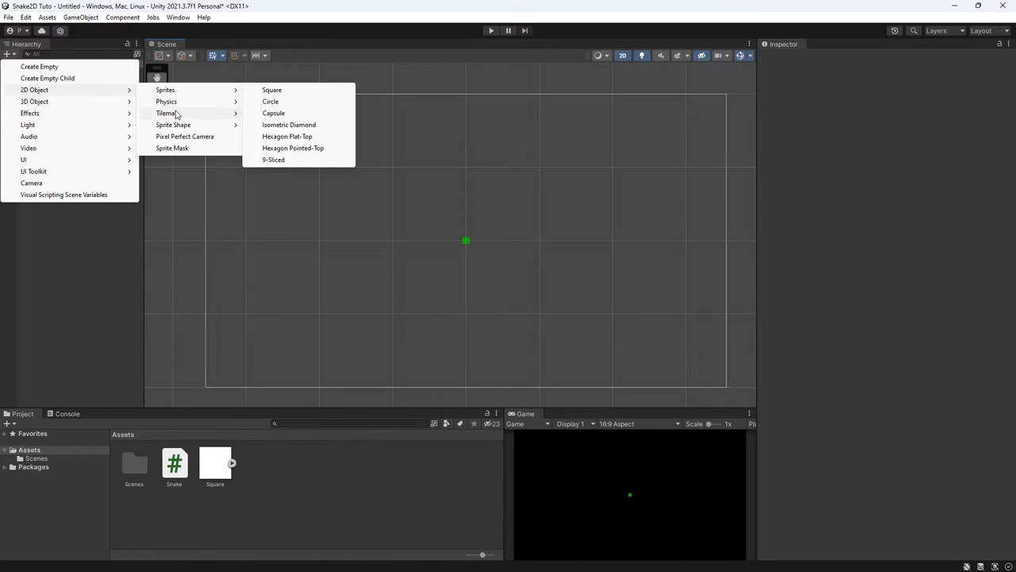
left_click(278, 114)
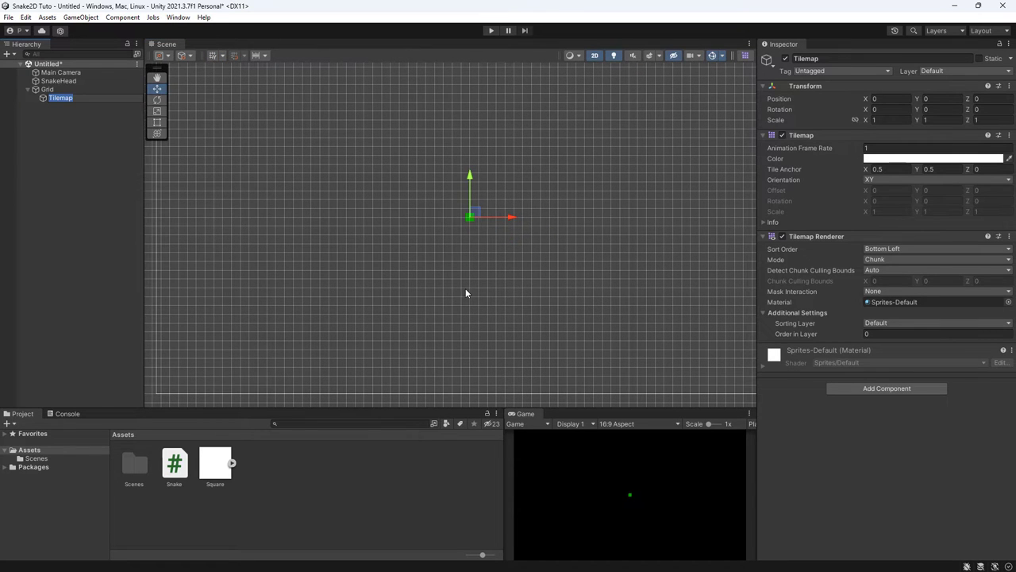
In the Tile Palette window, start a new palette named Border
left_click(746, 57)
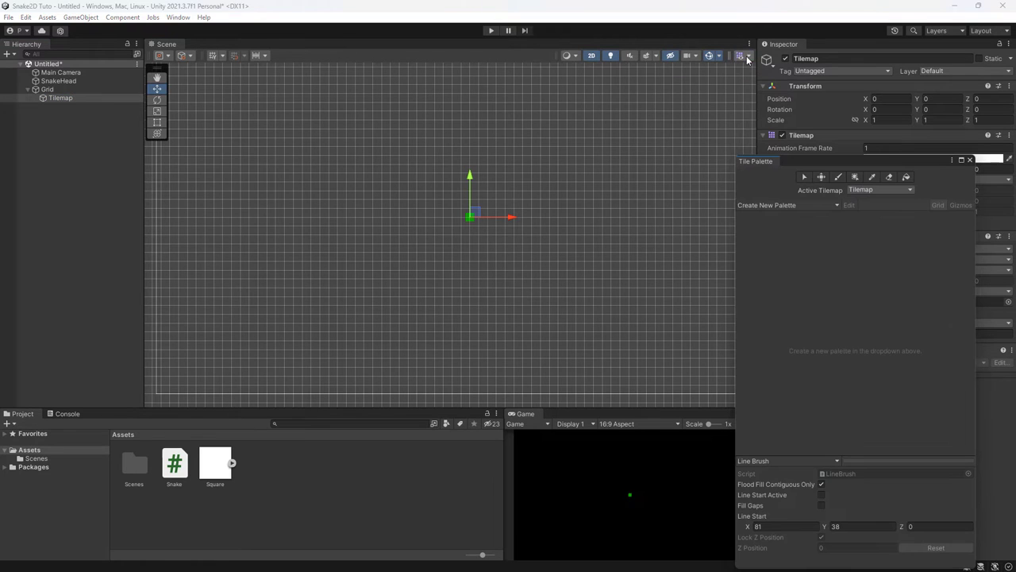
left_click(790, 208)
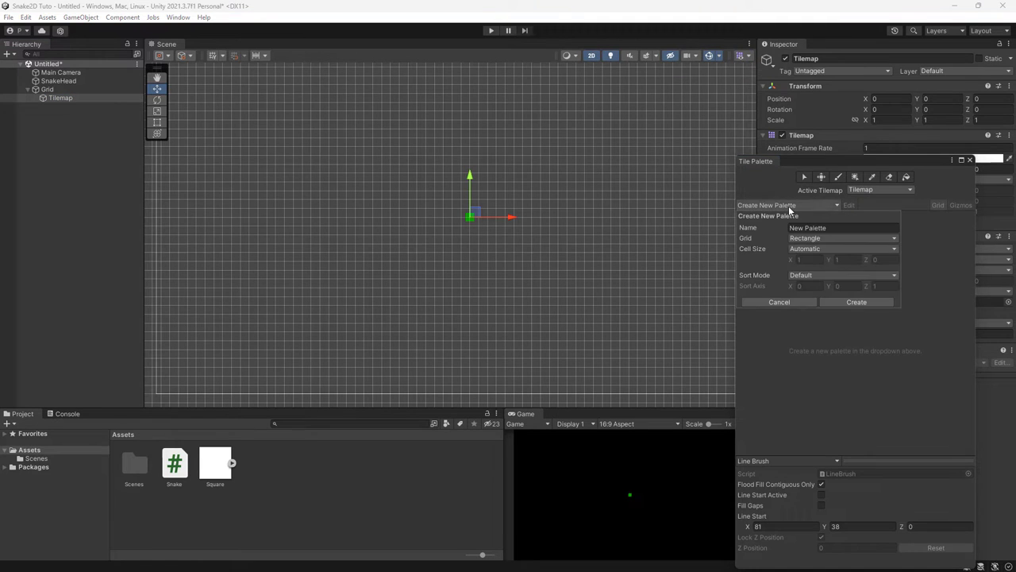
left_click(842, 228)
type("Border")
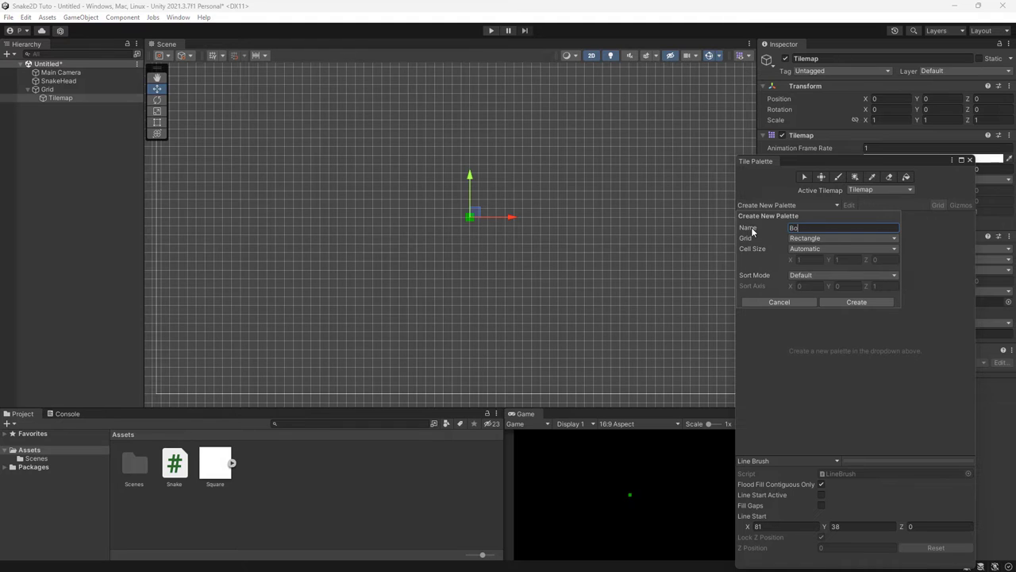
left_click(861, 303)
Make a new Palettes folder under Assets and save the Border palette there
right_click(209, 182)
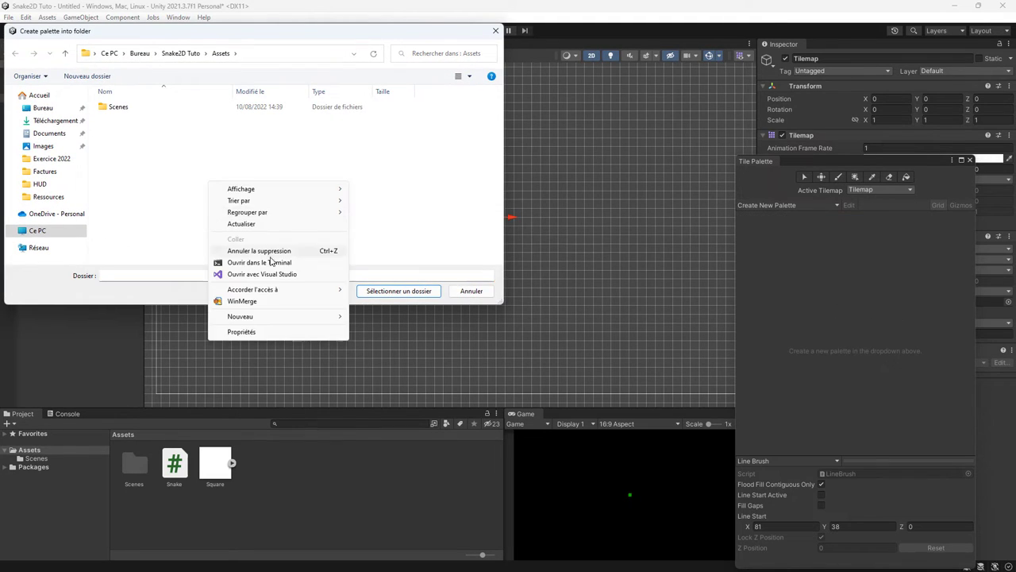
mouse_move(251, 318)
left_click(377, 381)
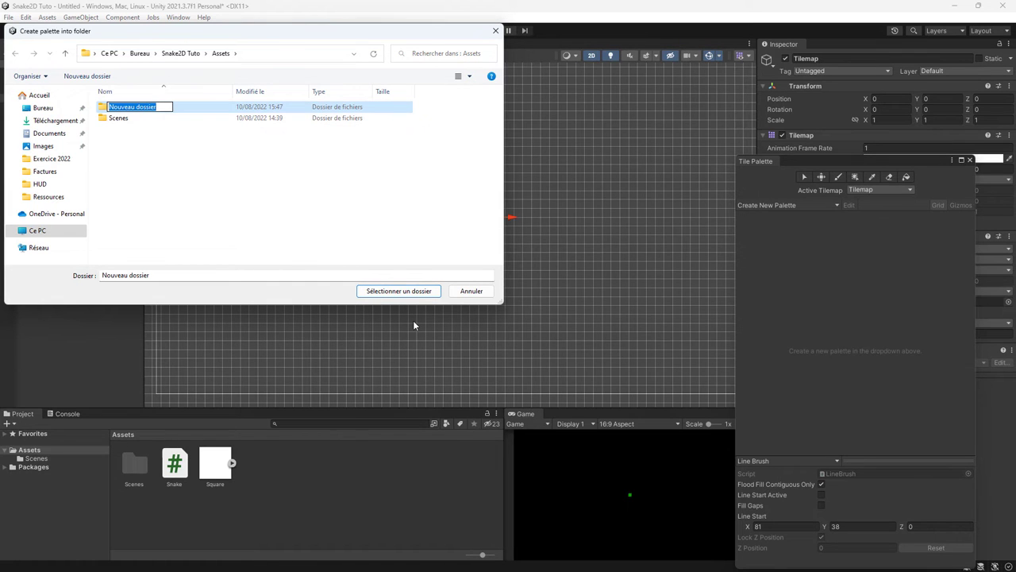
type("Palettes")
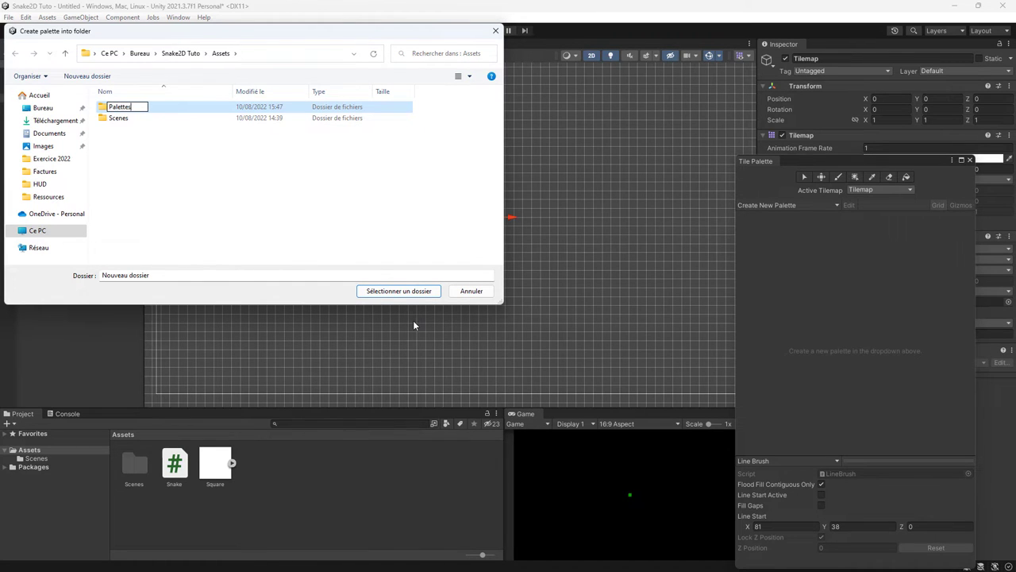
key("Return")
left_click(404, 290)
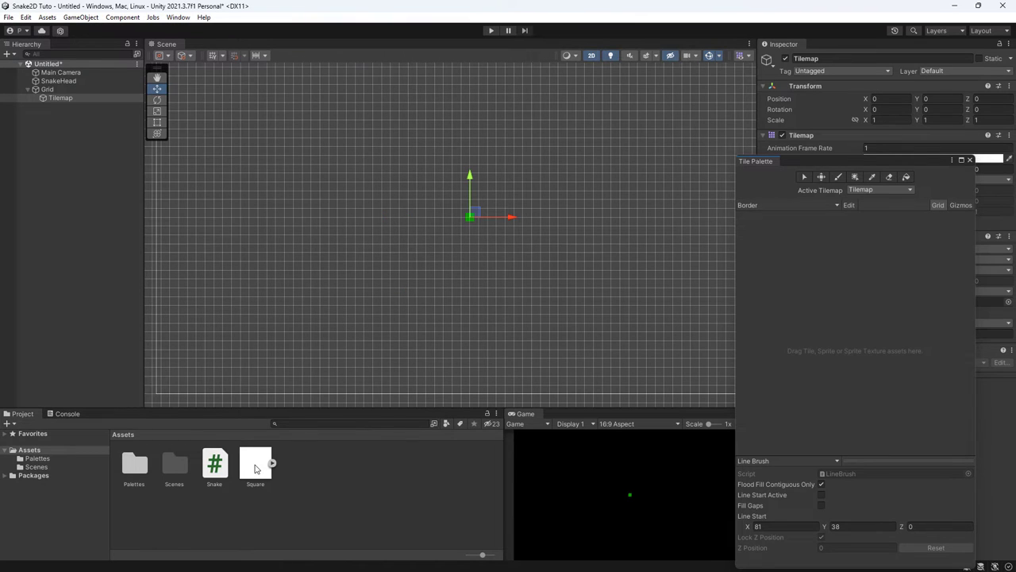
Add the Square sprite to the Border palette, saving it as the Square tile asset
left_click_drag(257, 455, 838, 301)
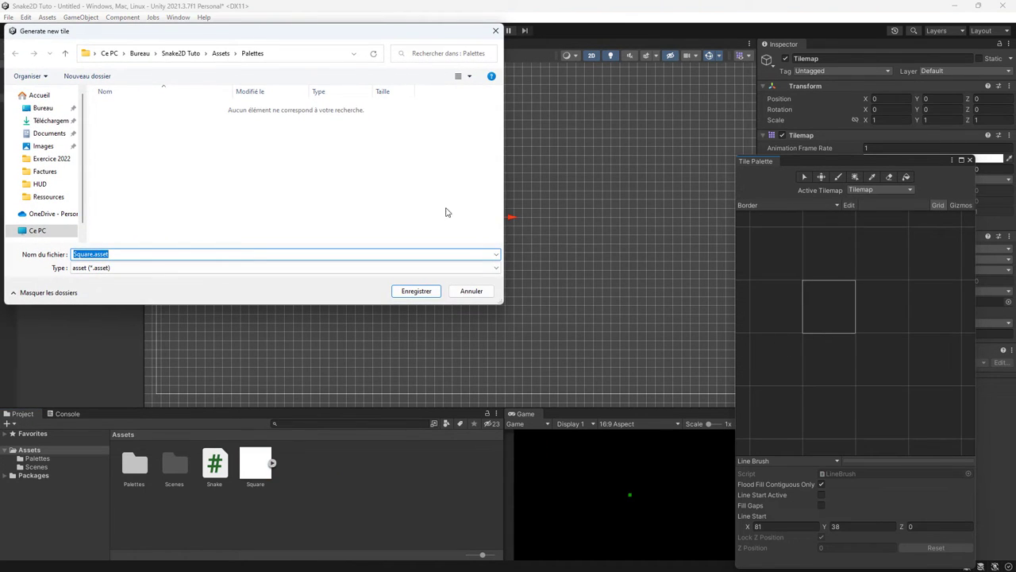
left_click(415, 291)
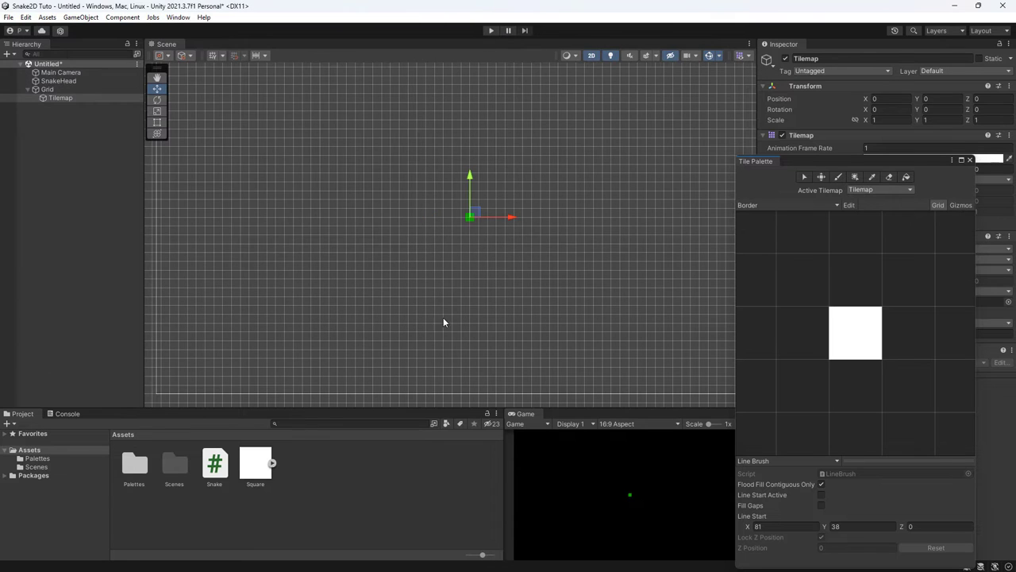
scroll(497, 270, "up", 5)
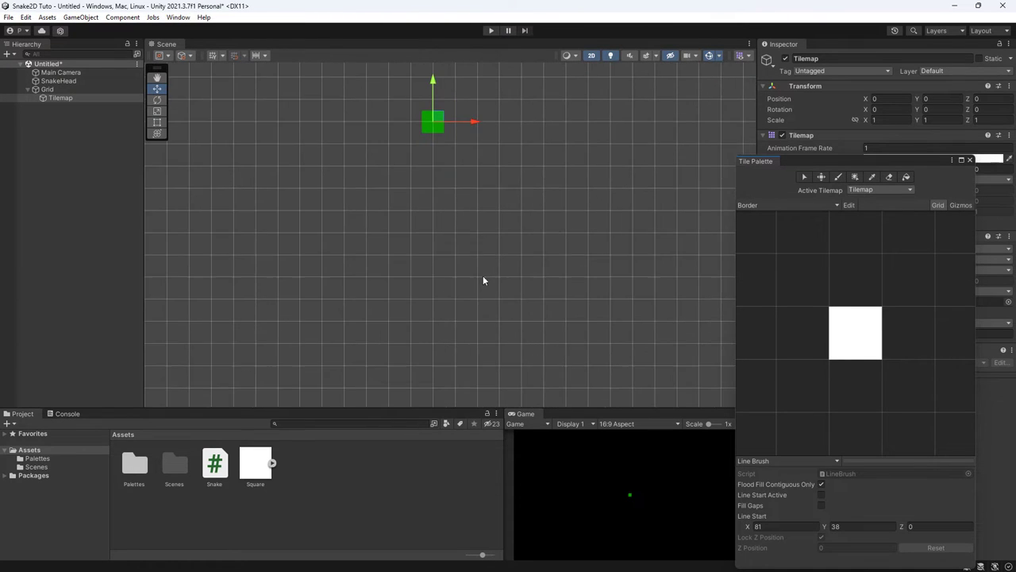
scroll(495, 320, "up", 3)
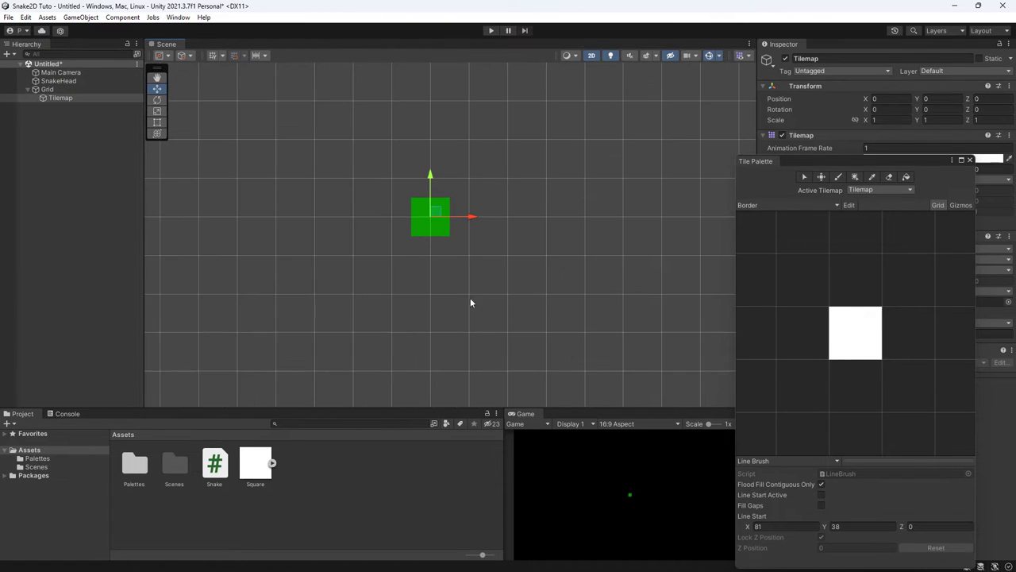
Paint test tiles with the white Square tile, then one single tile above the SnakeHead, and close the palette
left_click(858, 340)
left_click(486, 187)
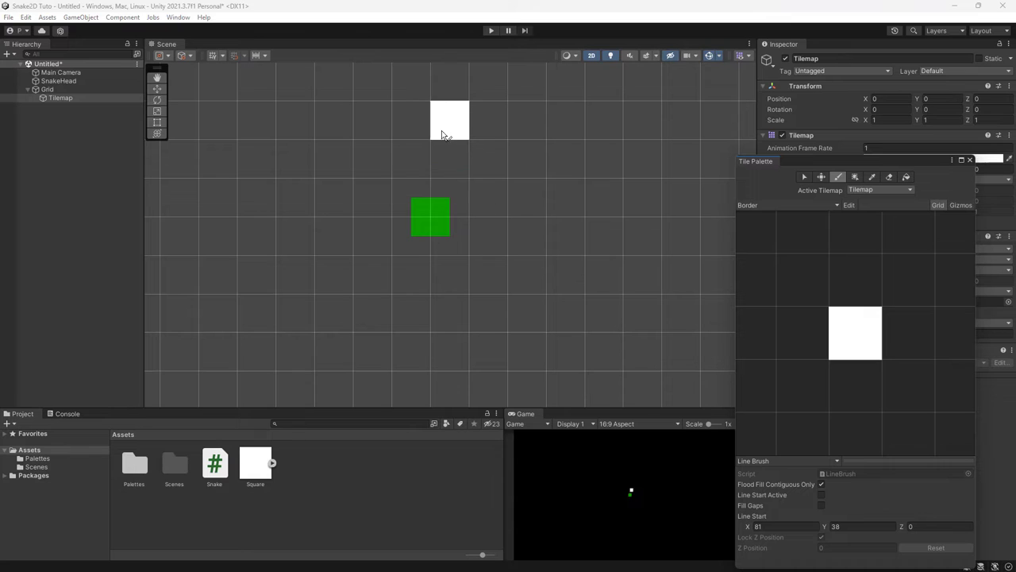
left_click(442, 127)
middle_click_drag(517, 215, 502, 308)
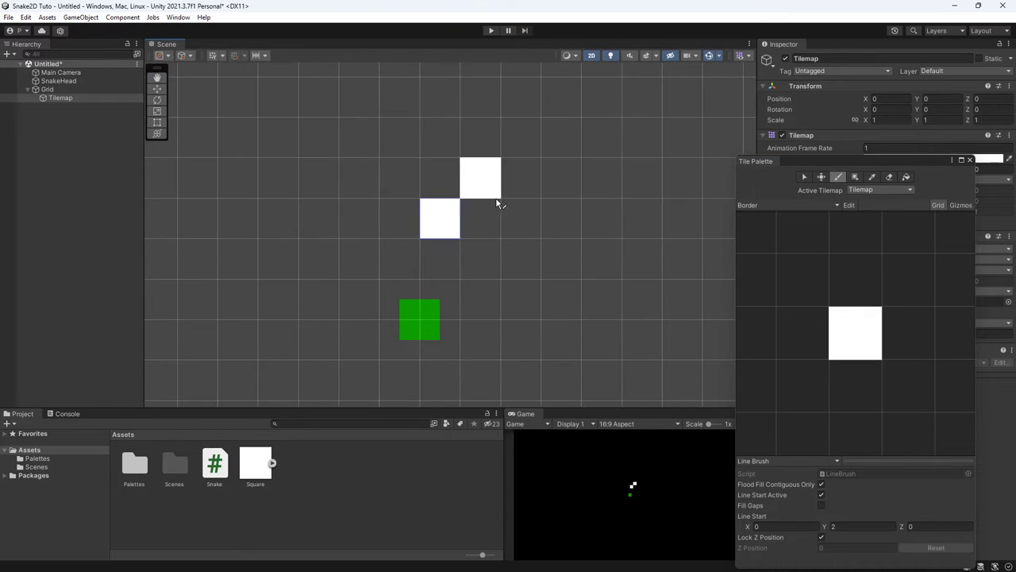
left_click(780, 462)
left_click(780, 469)
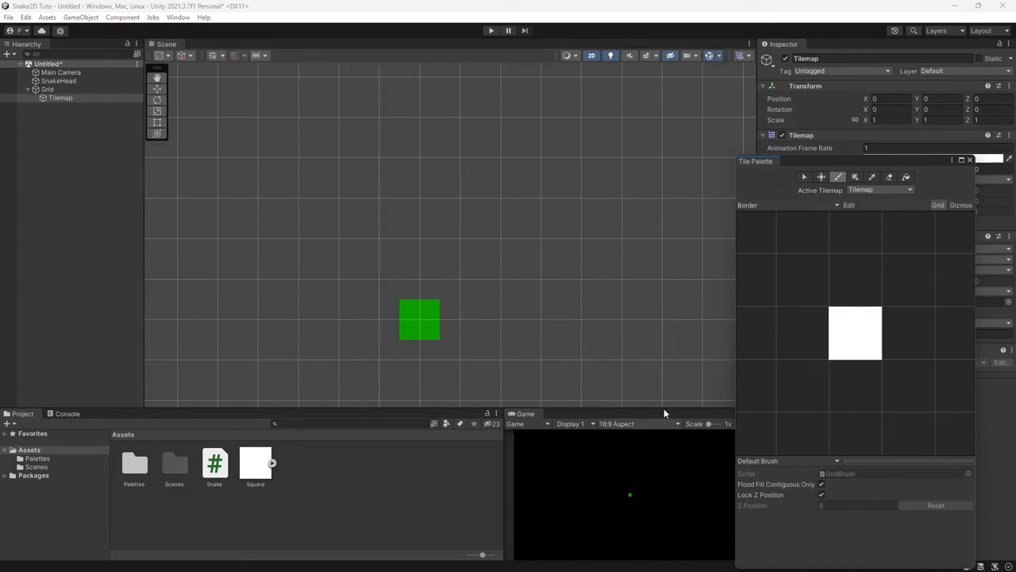
left_click(400, 218)
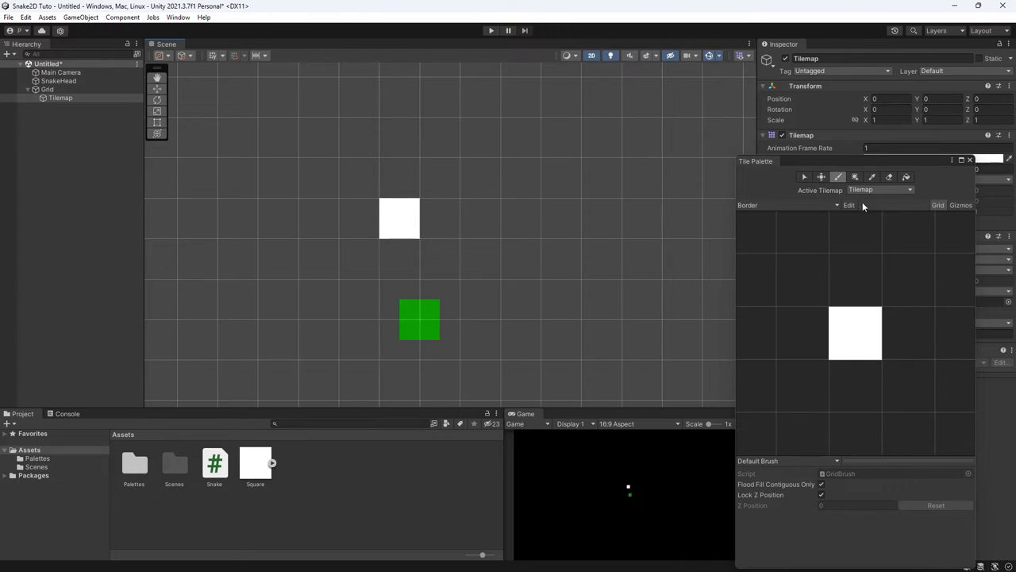
left_click(804, 177)
left_click(969, 161)
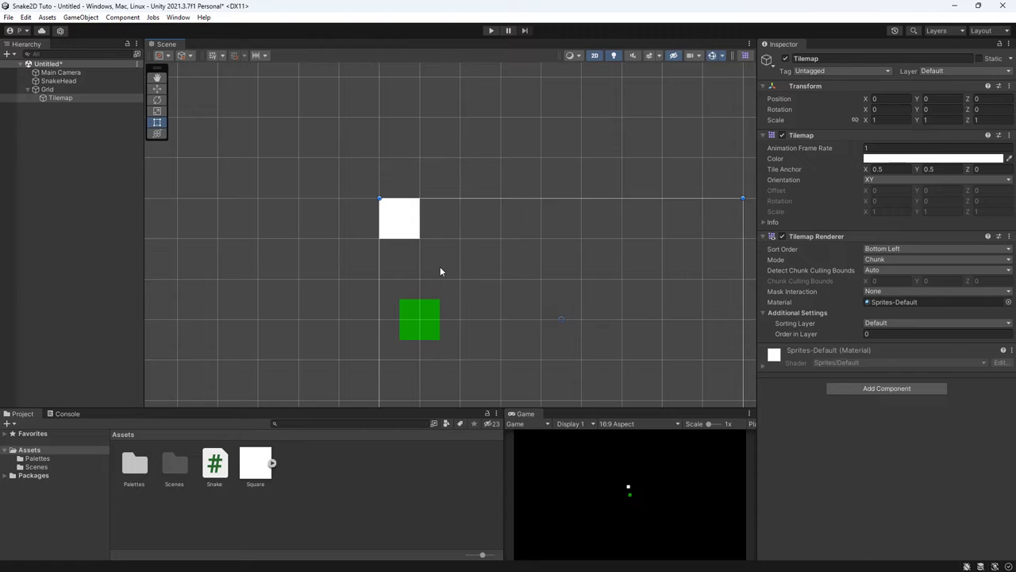
Set the Grid's cell size to 0.5 by 0.5
left_click(55, 91)
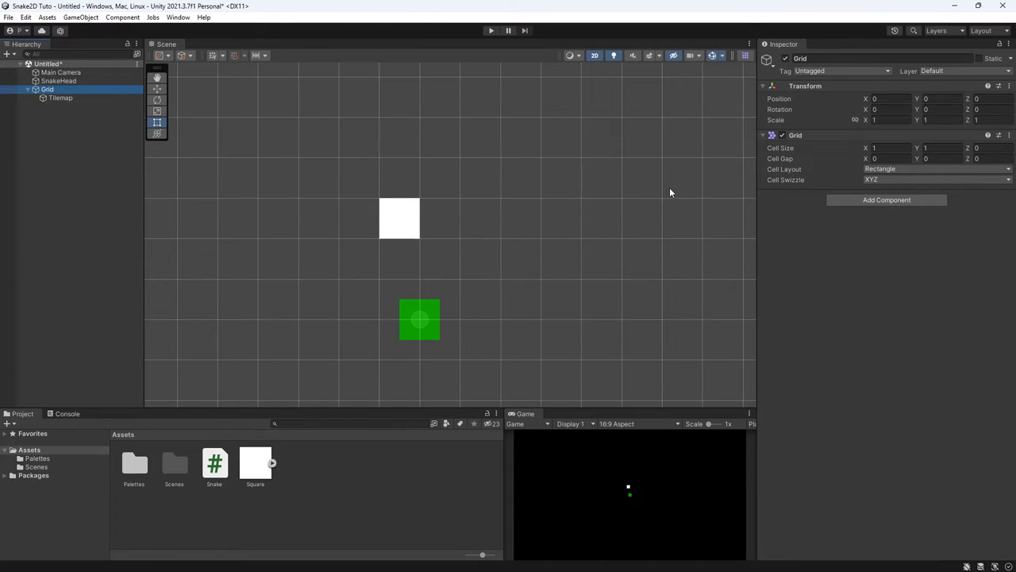
scroll(684, 198, "up", 1)
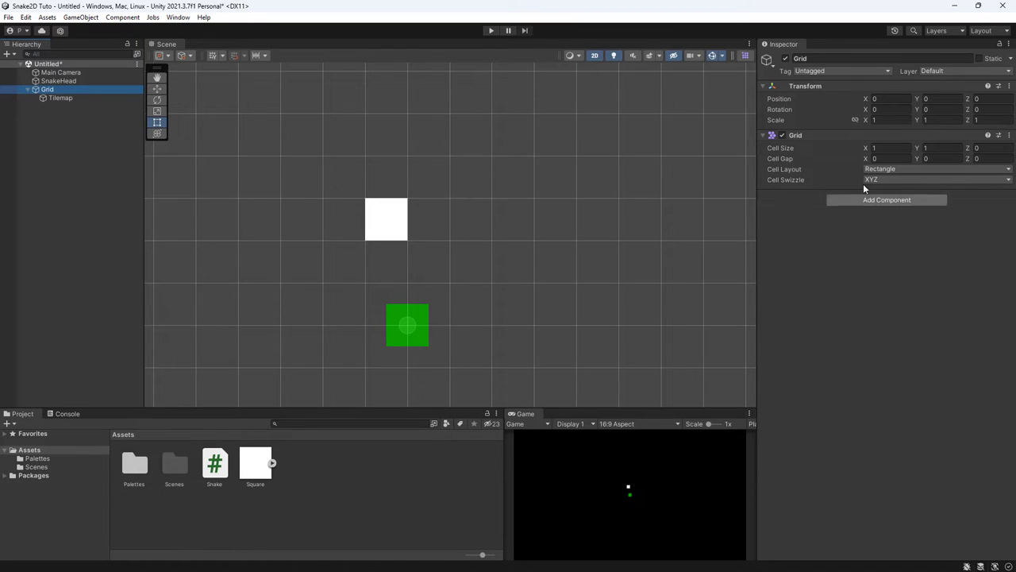
left_click(878, 148)
type("0")
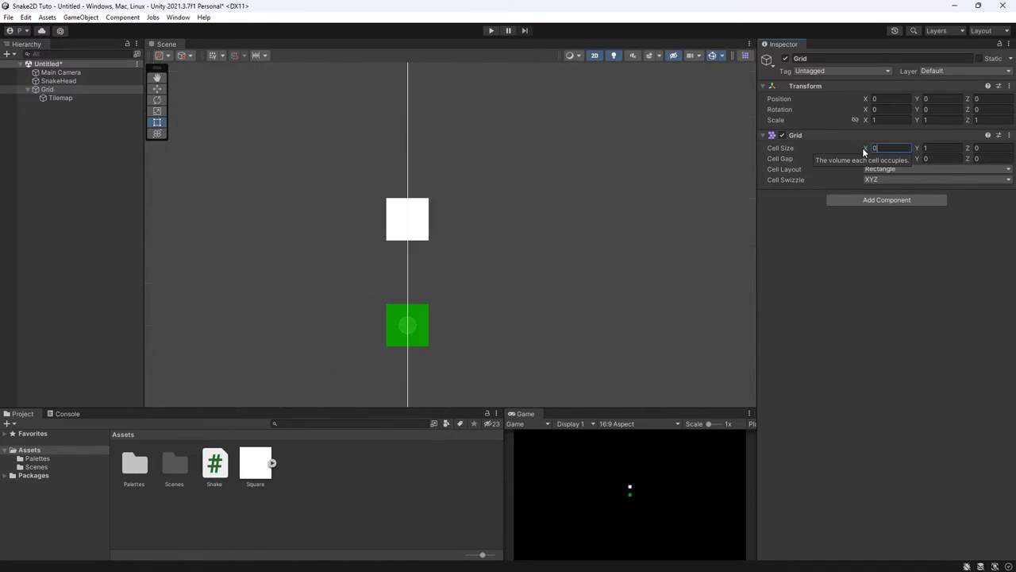
type(".5")
key("Tab")
type("0.5")
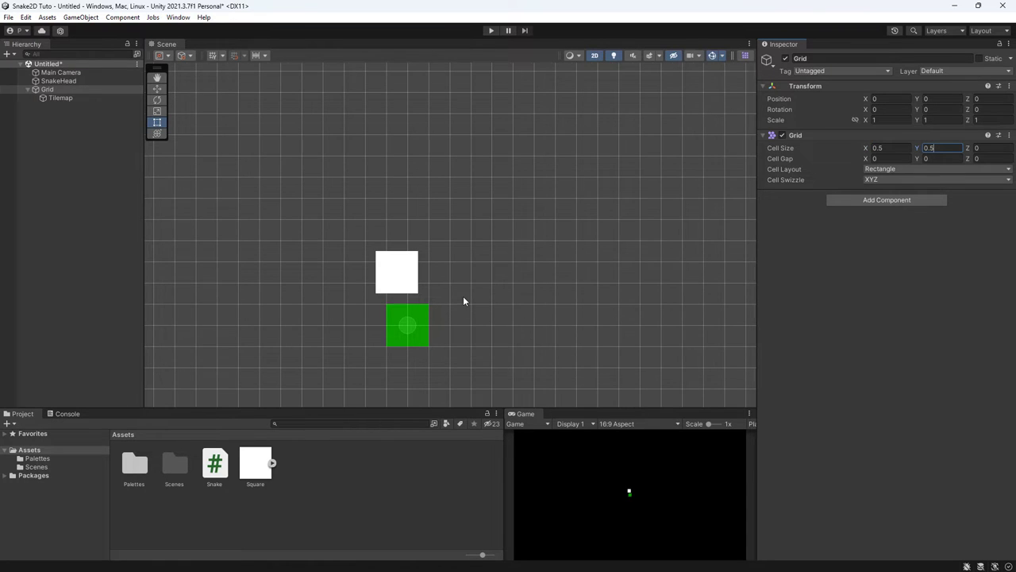
scroll(463, 299, "down", 1)
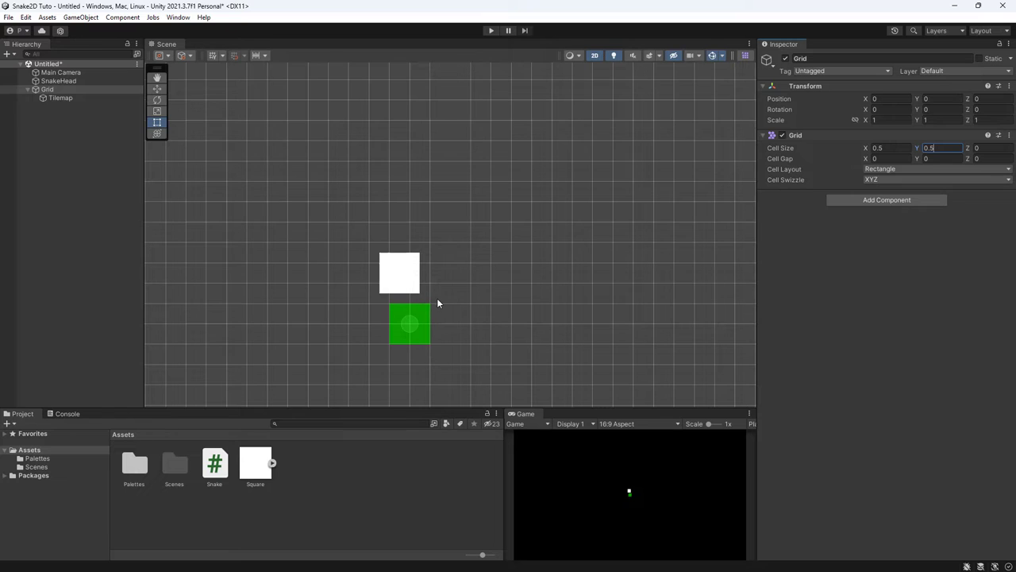
Set the Tilemap's tile anchor to 0, 0 and reopen the Border tile palette
left_click(65, 98)
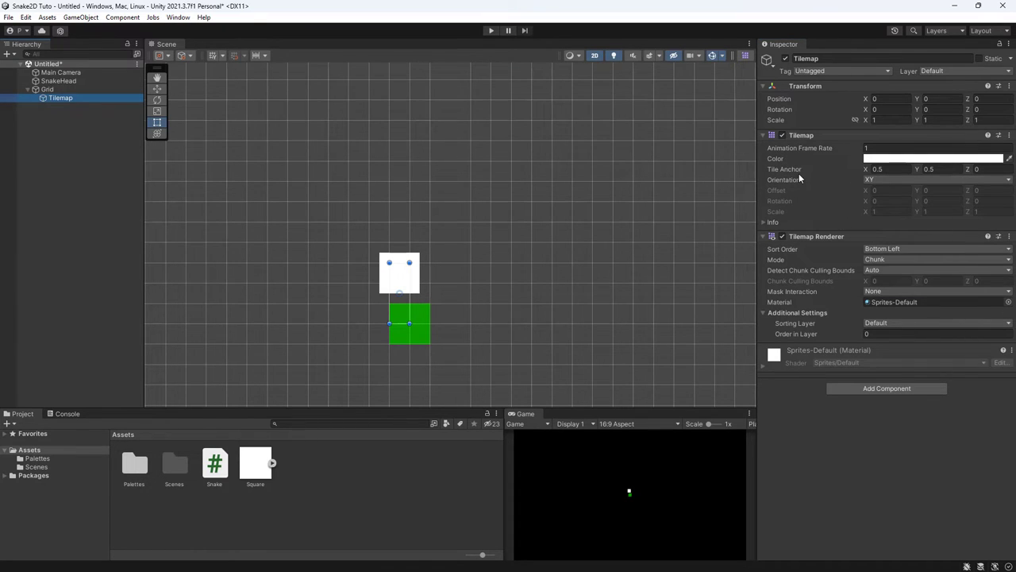
left_click(883, 170)
type("0")
key("Tab")
type("0")
scroll(488, 319, "up", 2)
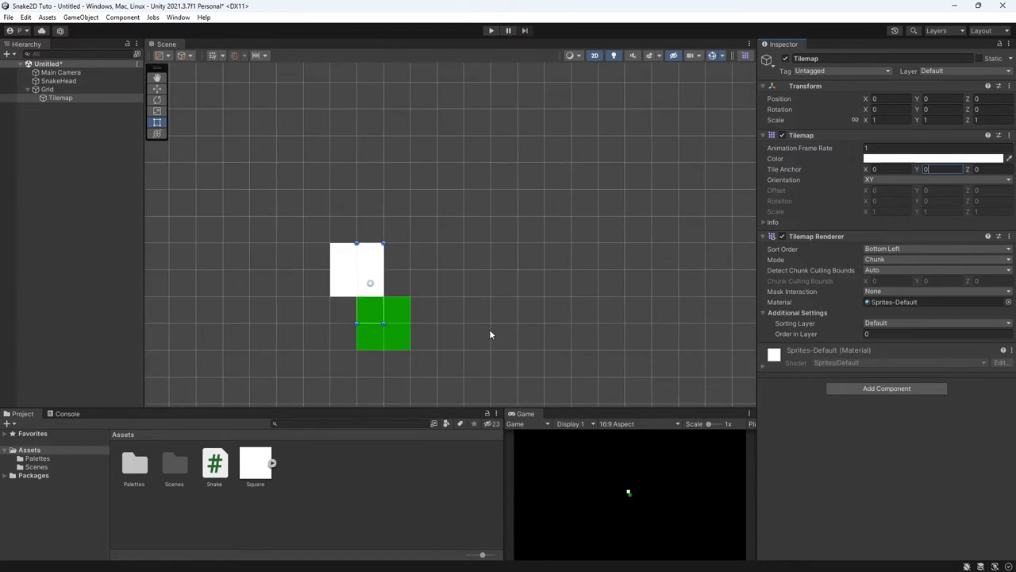
scroll(481, 328, "up", 3)
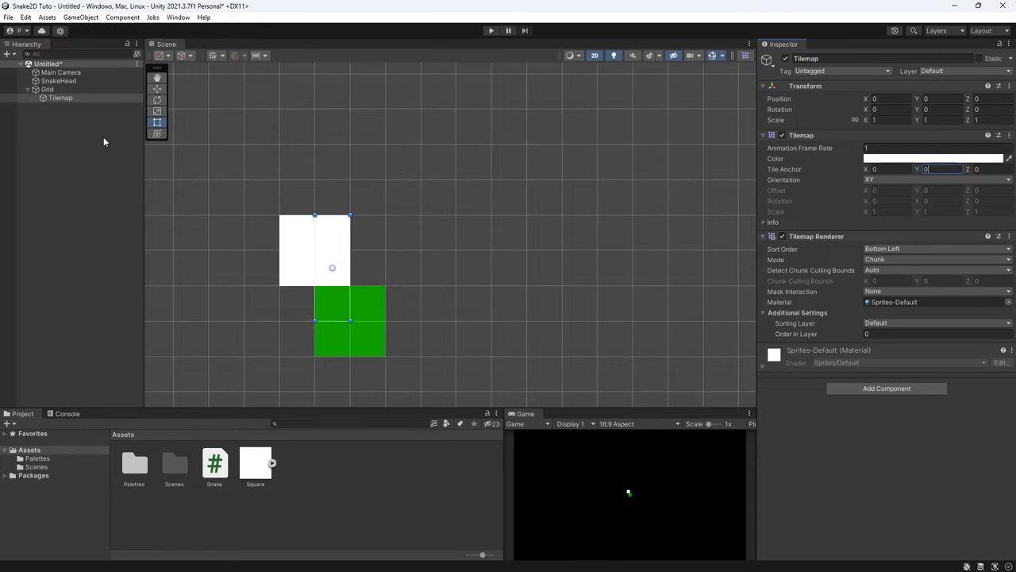
left_click(745, 55)
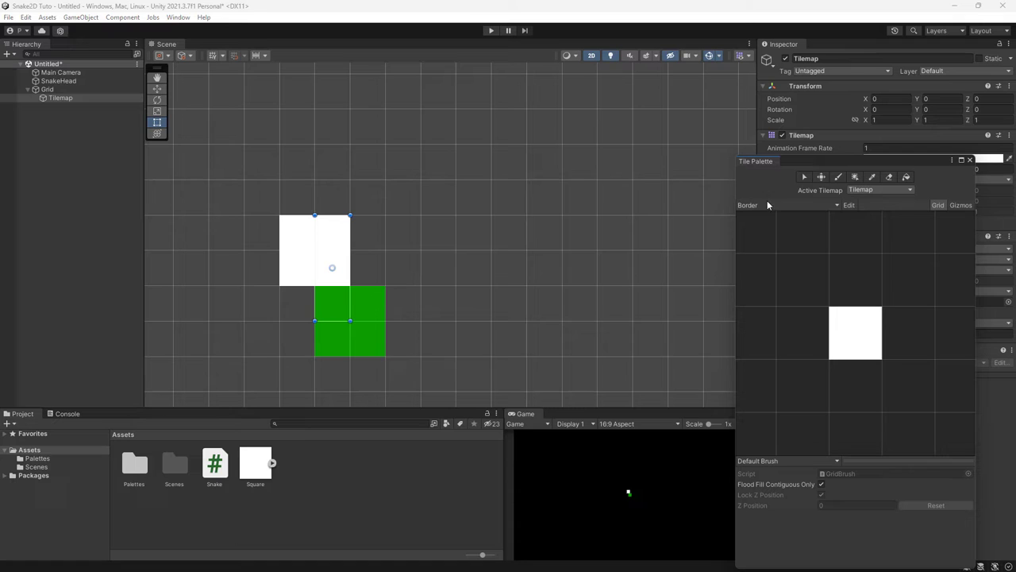
Use the Eraser to remove the white tile above the SnakeHead, emptying the Tilemap
left_click(859, 341)
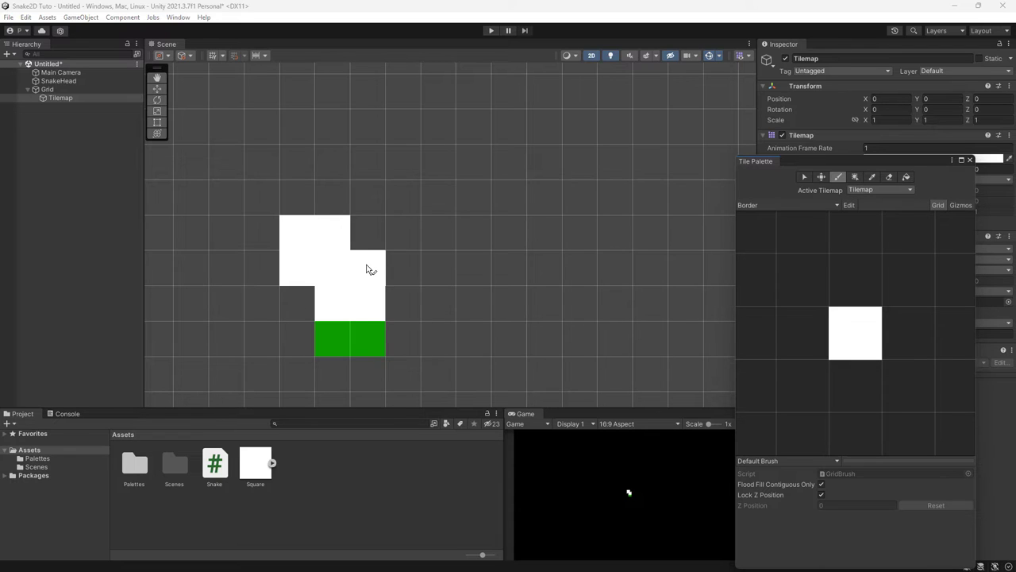
left_click(889, 176)
left_click(321, 241)
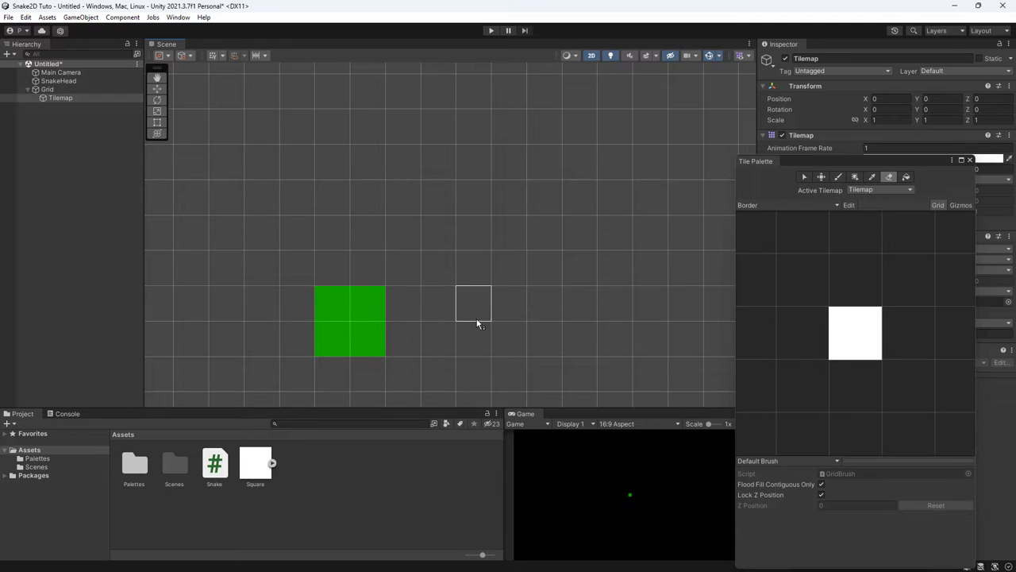
Select SnakeHead, uncover its Inspector, and drag it up to about Y 17.5
scroll(532, 349, "up", 1)
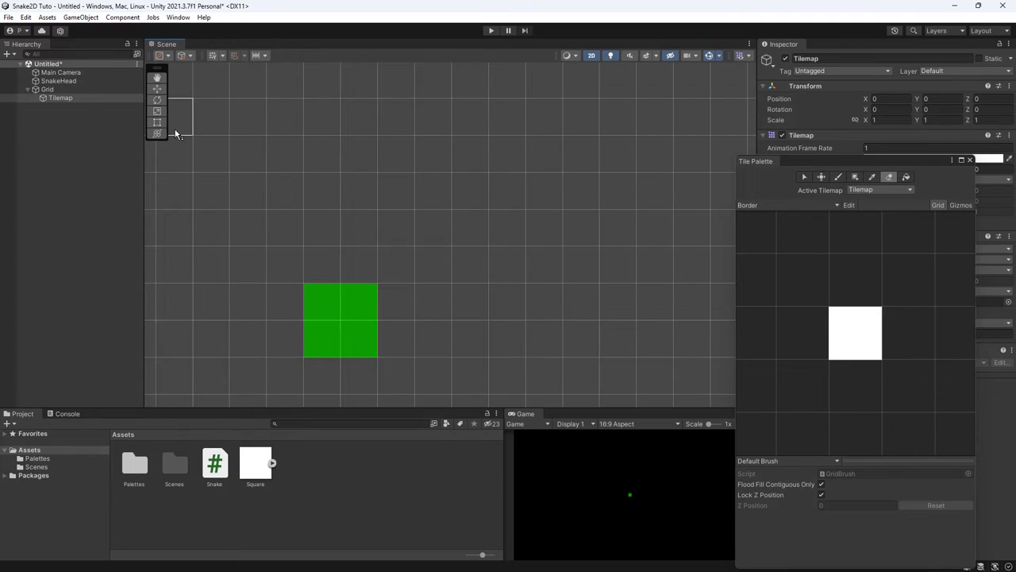
left_click(68, 82)
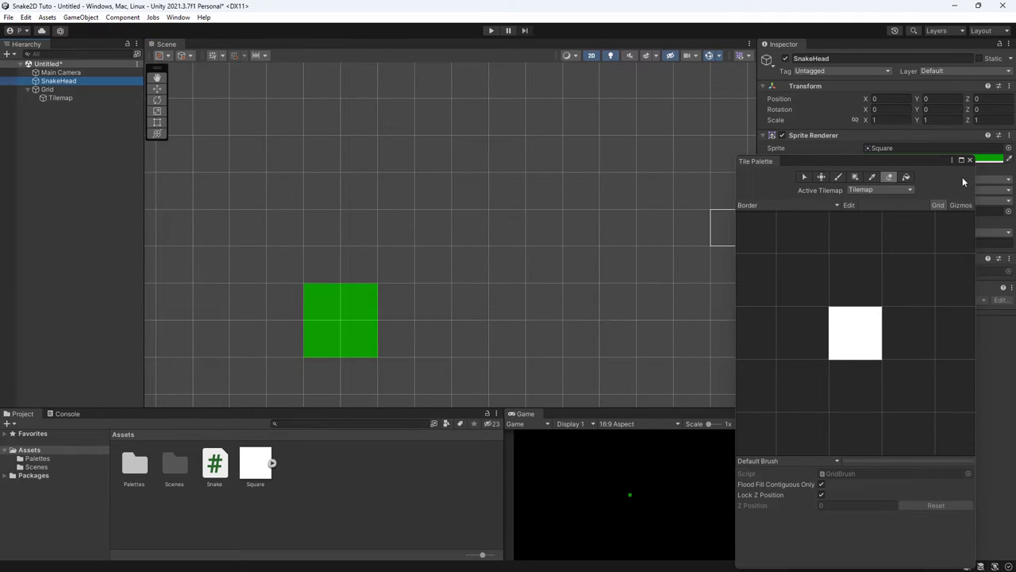
left_click_drag(833, 161, 864, 389)
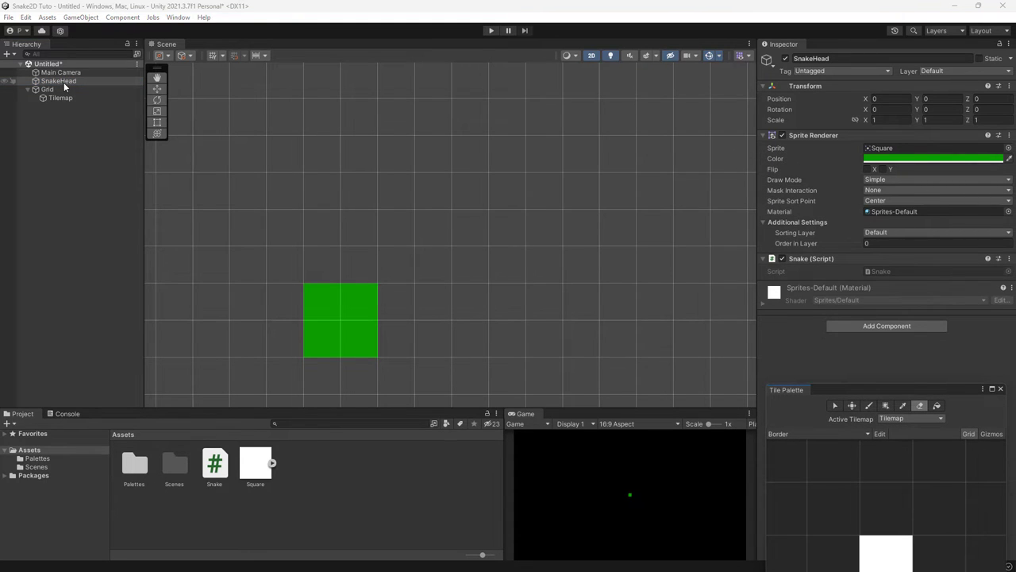
key("w")
key("f")
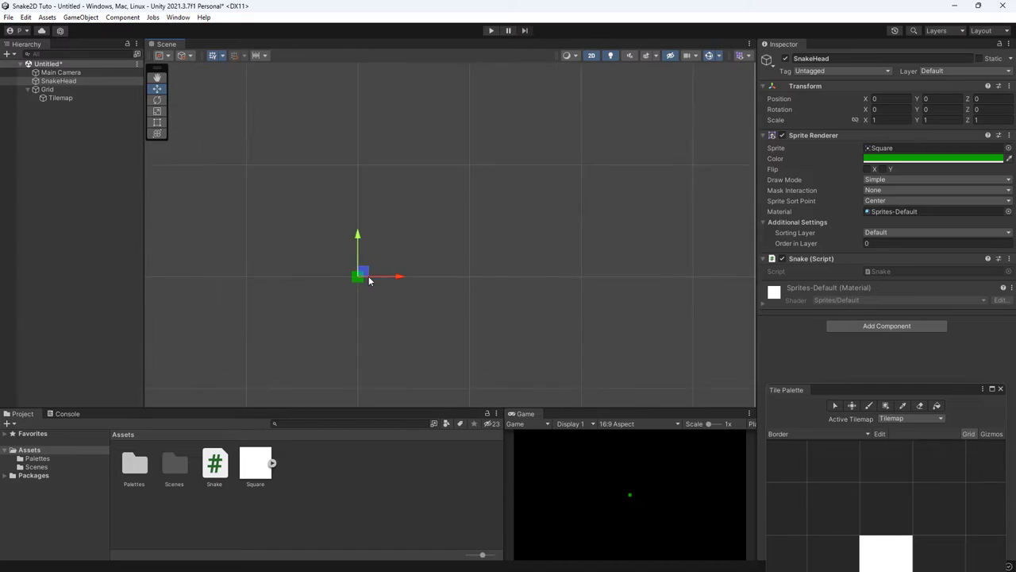
left_click_drag(363, 238, 364, 156)
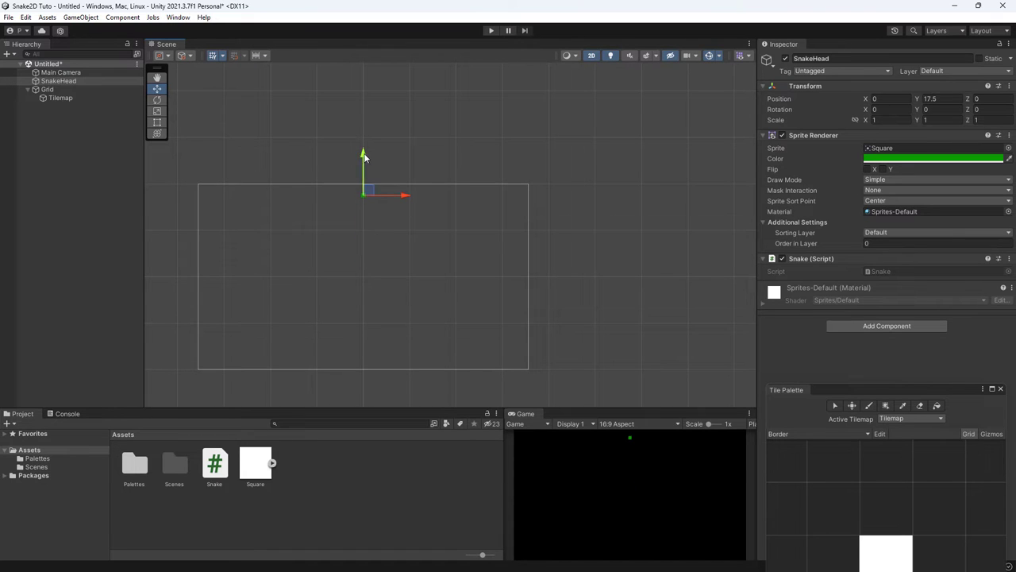
Frame SnakeHead, check the Grid cell size, and nudge it up to about Y 18.5
double_click(66, 81)
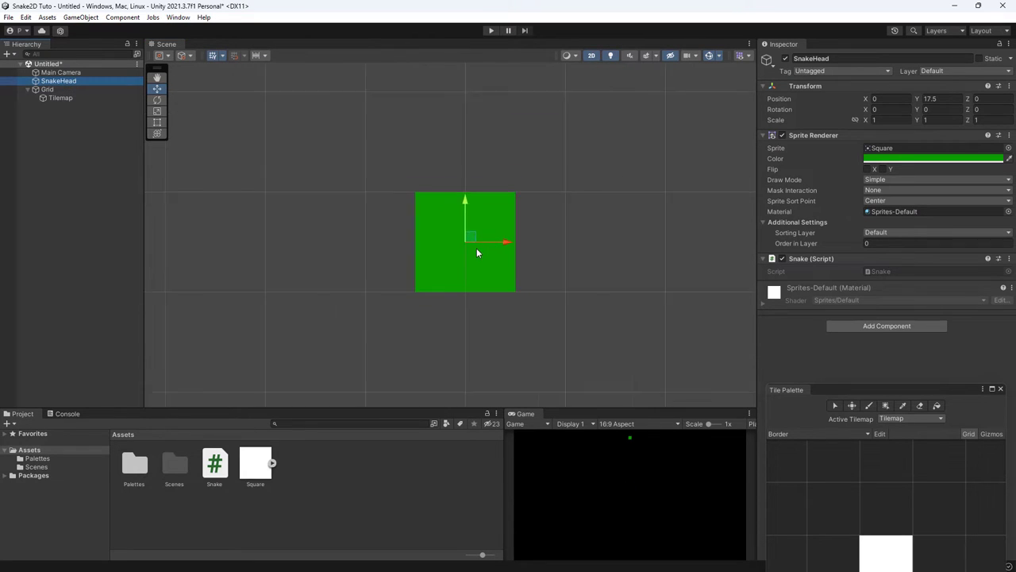
scroll(478, 251, "down", 2)
middle_click_drag(529, 245, 463, 270)
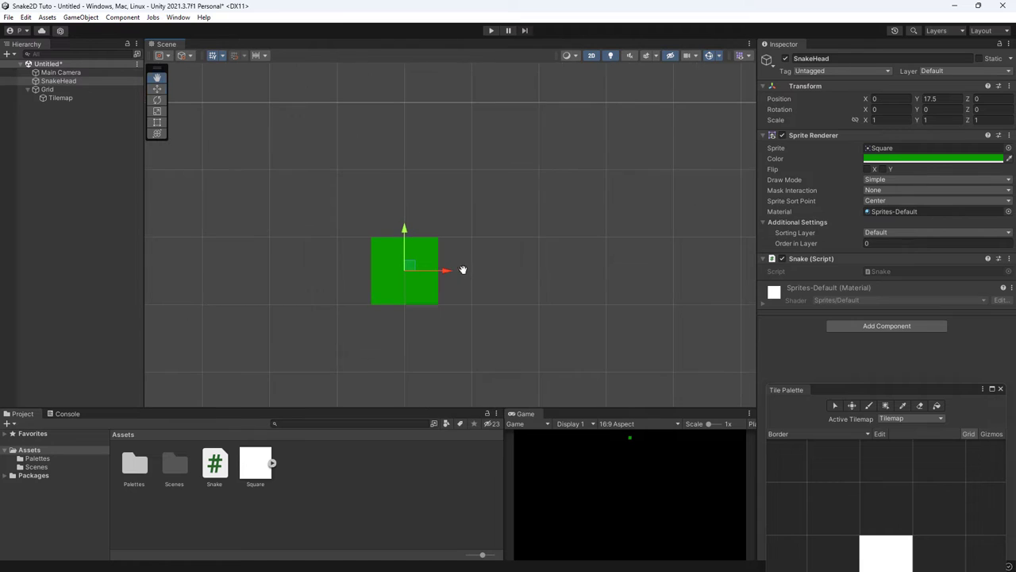
left_click(54, 90)
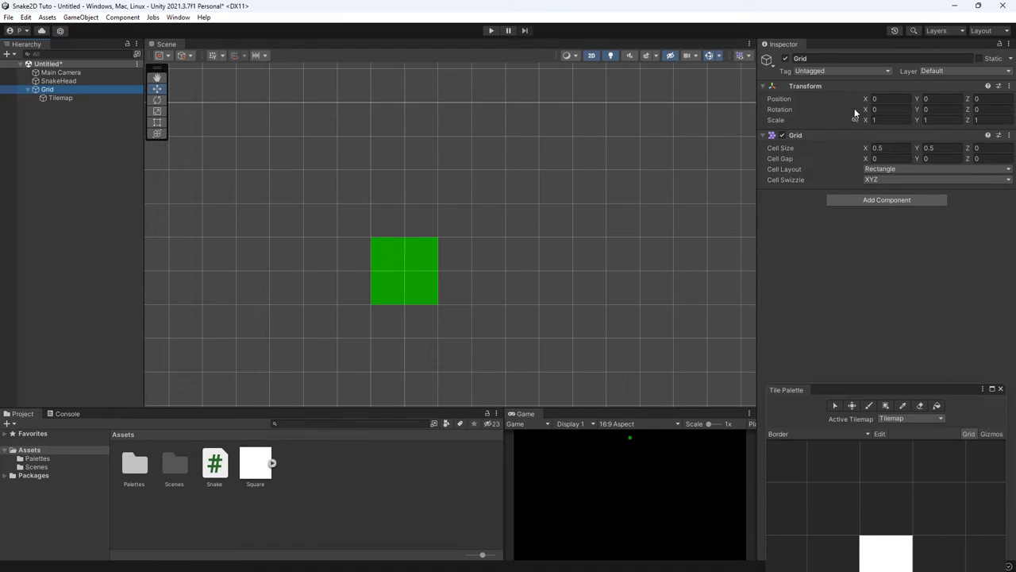
left_click(62, 80)
left_click_drag(405, 229, 407, 162)
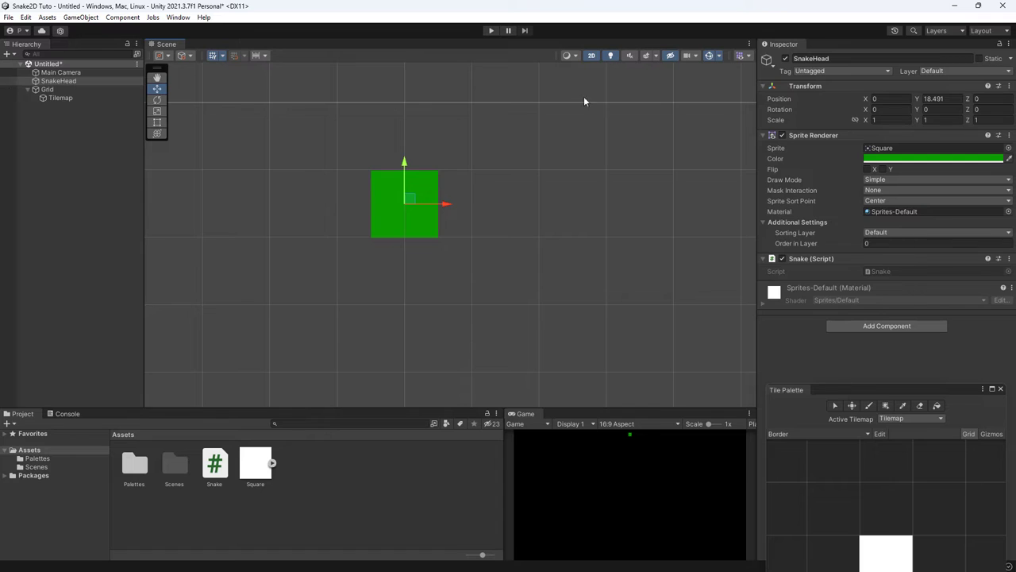
Enter 18 as SnakeHead's Position Y, comparing with the Grid cell size between edits
left_click(935, 98)
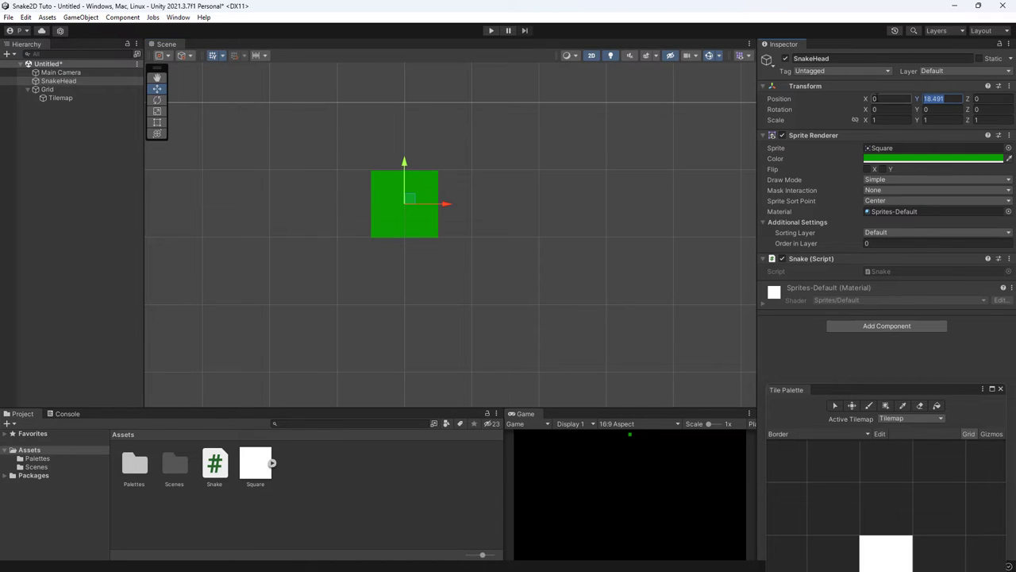
type("1")
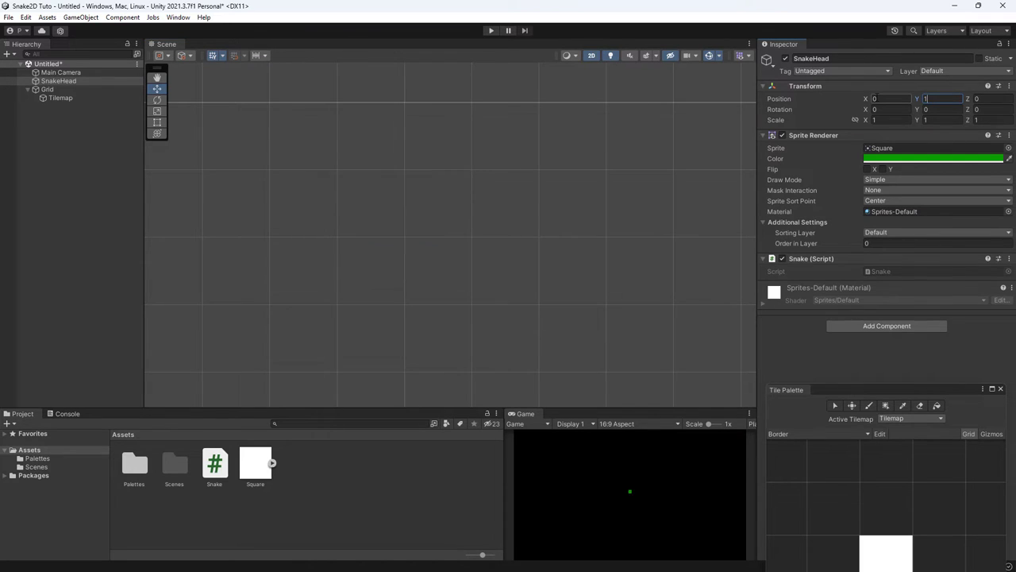
type("8")
left_click(62, 89)
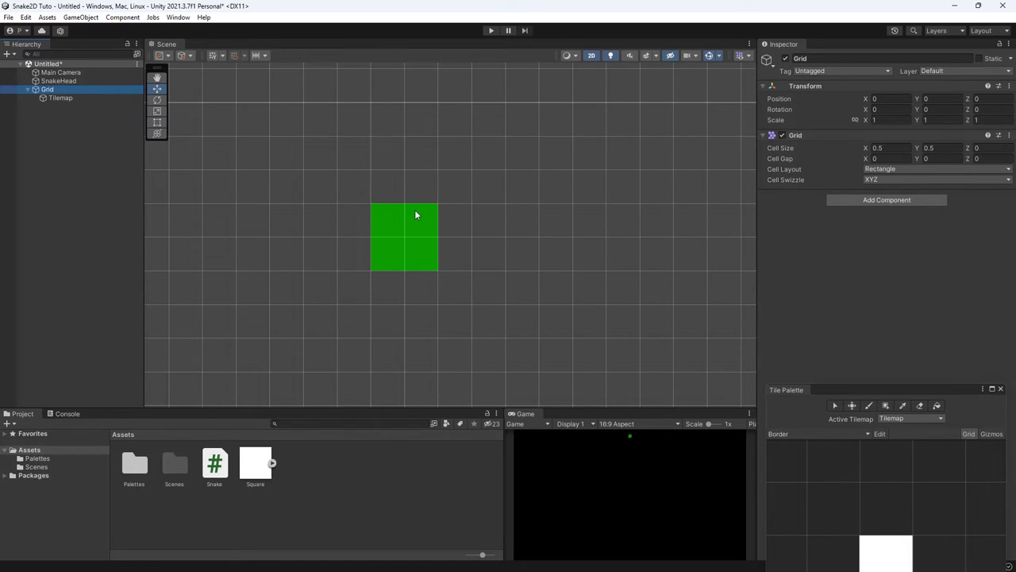
left_click(58, 80)
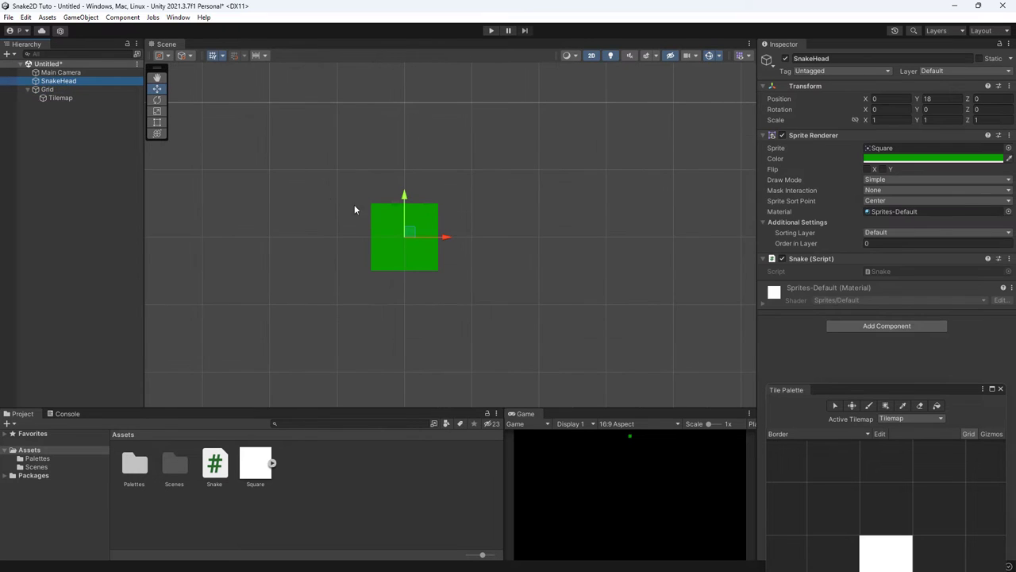
left_click(937, 101)
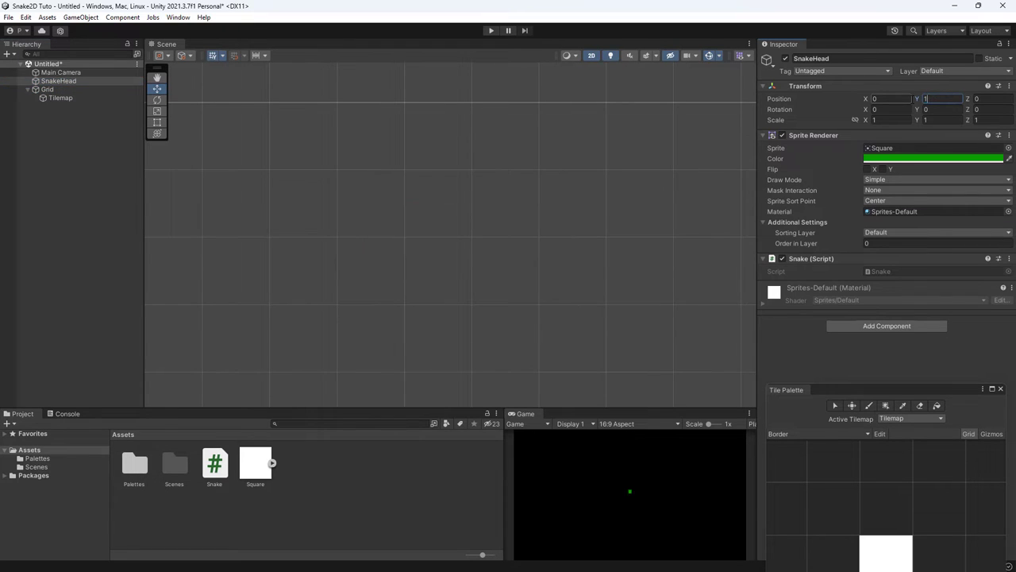
type("1")
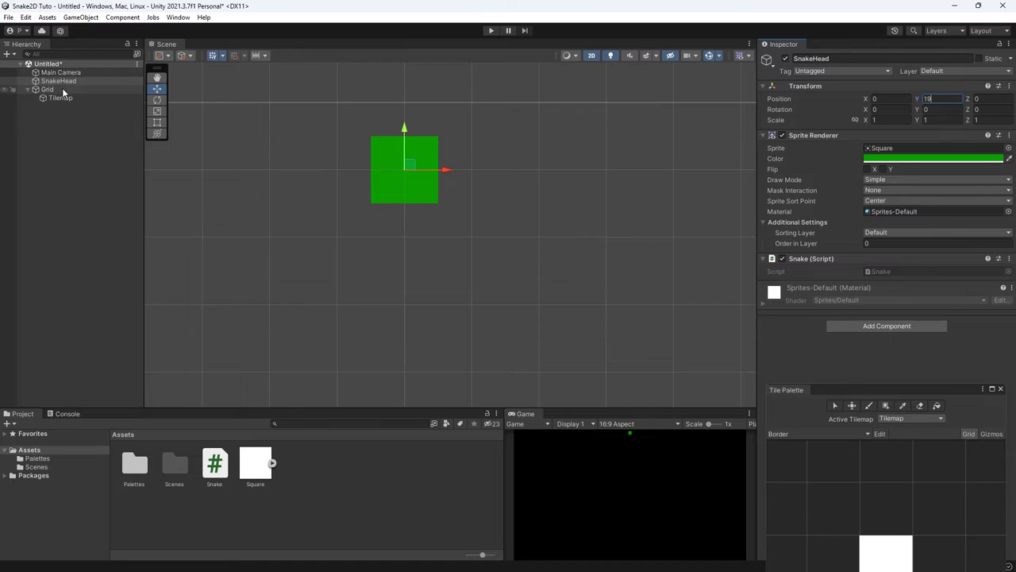
left_click(62, 88)
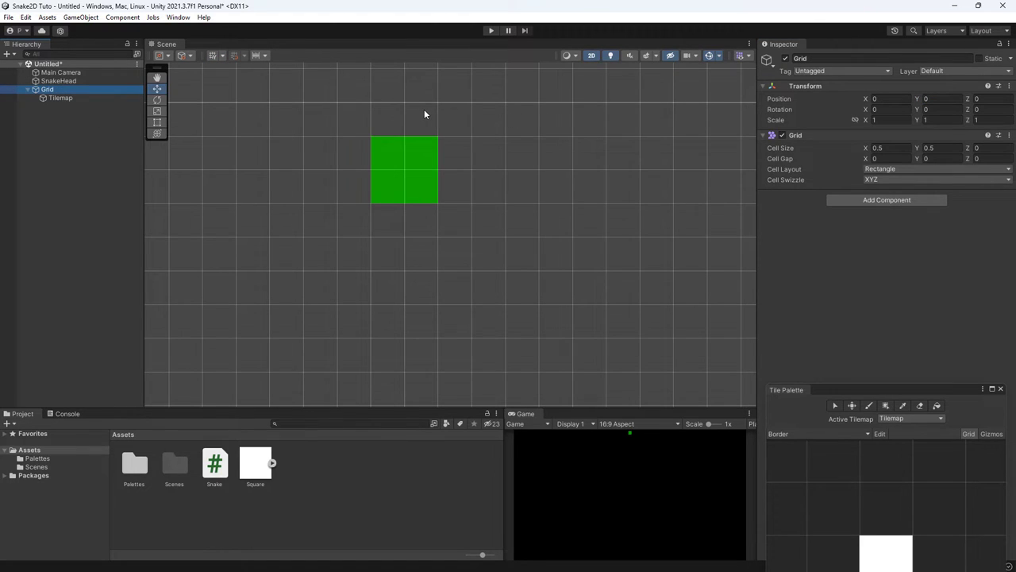
left_click(63, 80)
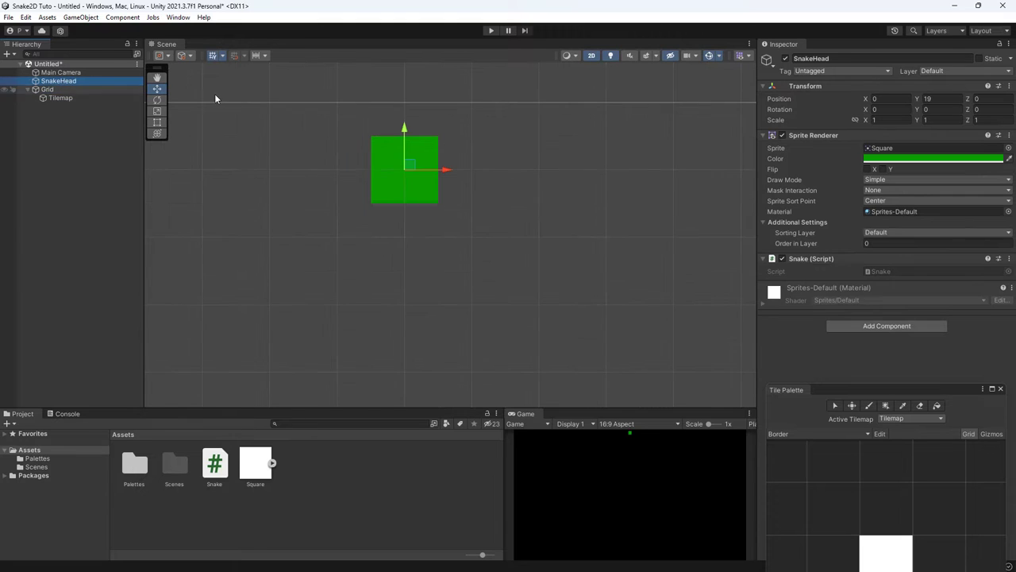
double_click(927, 99)
type("18")
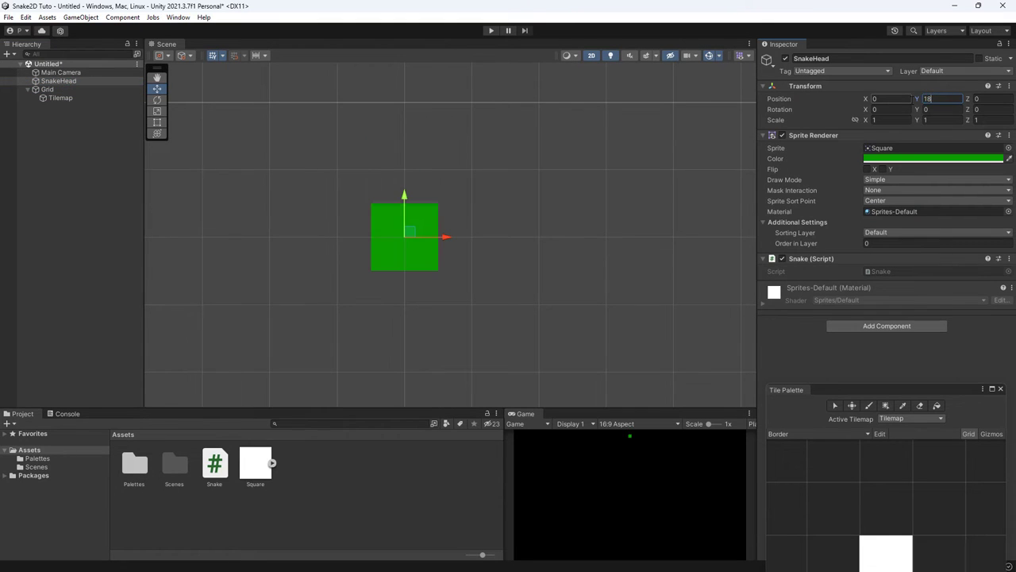
left_click(60, 97)
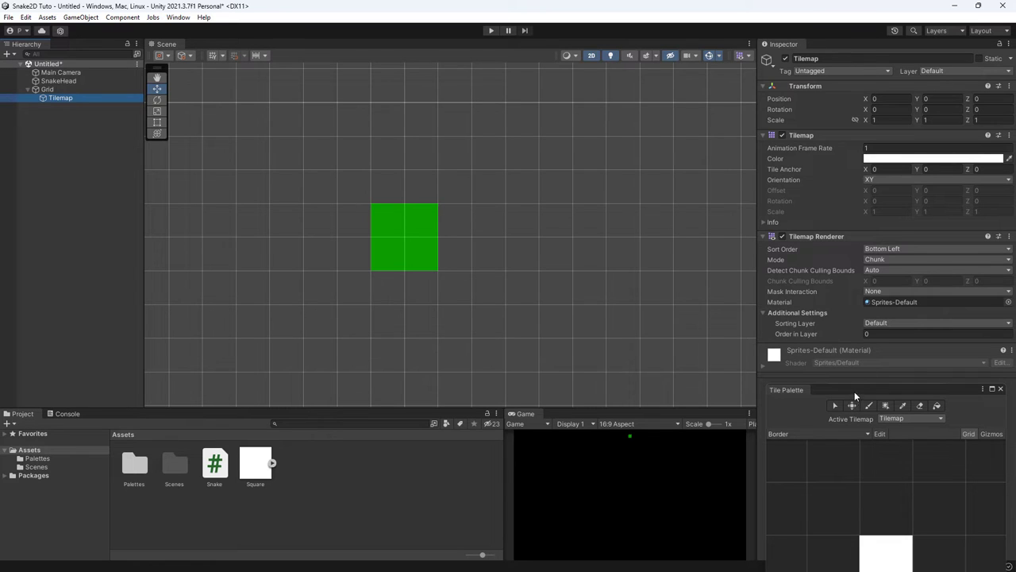
Dock the Tile Palette beside the Scene view and choose the white tile brush
left_click_drag(805, 389, 854, 205)
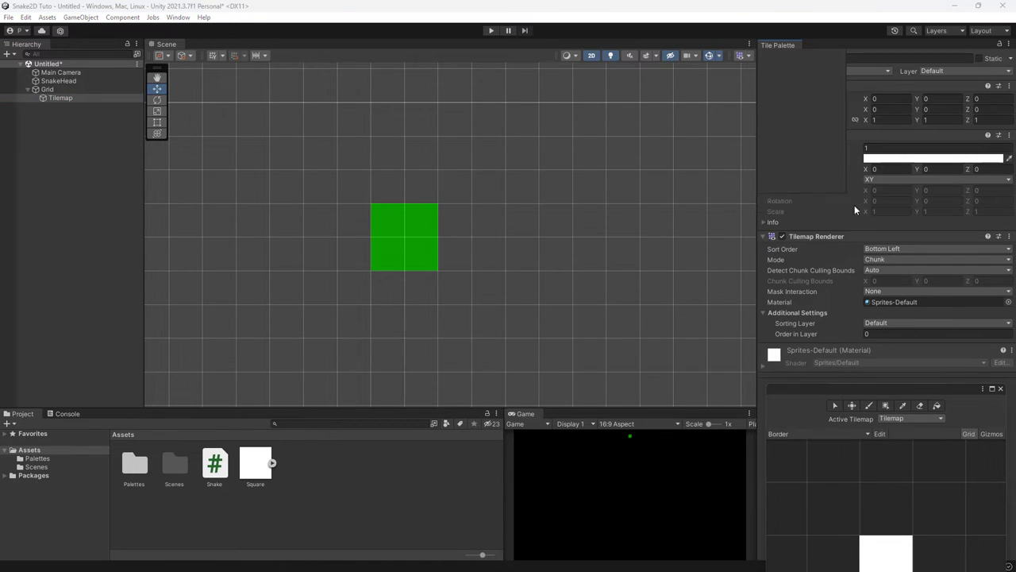
mouse_move(854, 205)
left_mouse_down()
mouse_move(822, 449)
mouse_move(619, 250)
left_mouse_up()
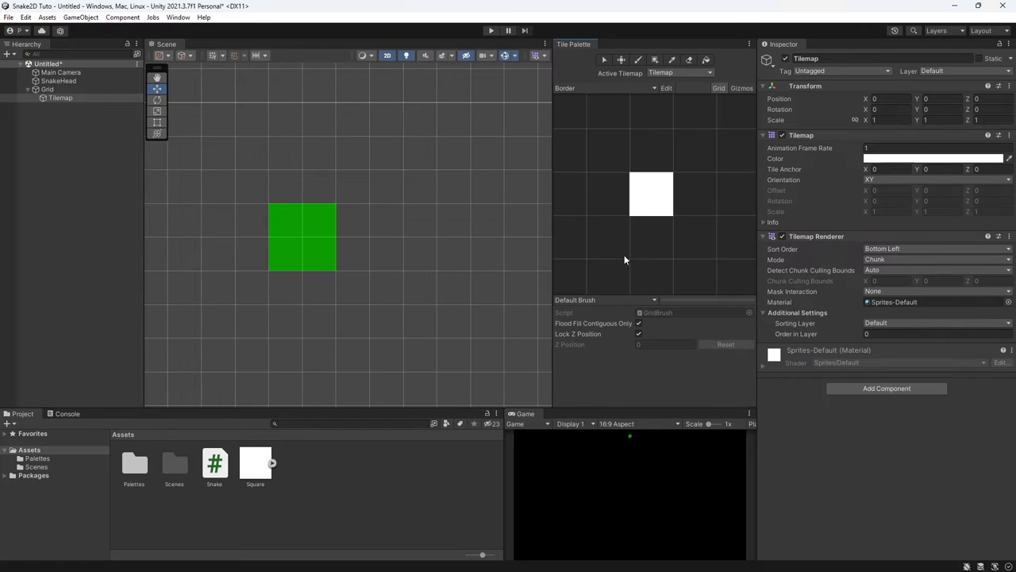
left_click(651, 201)
left_click(295, 131)
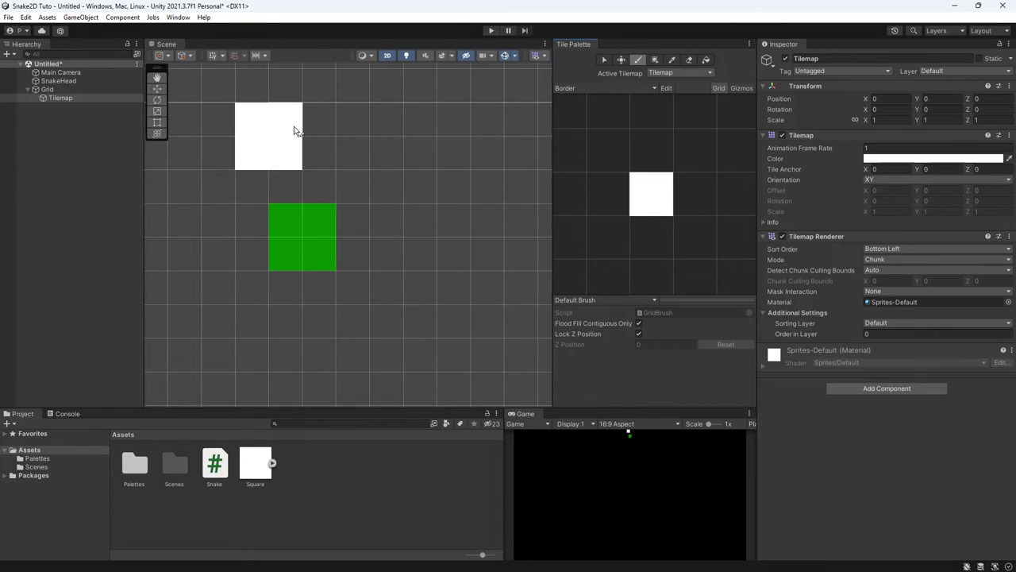
mouse_move(281, 159)
left_mouse_down()
mouse_move(446, 175)
mouse_move(204, 164)
left_mouse_up()
key("ctrl+z")
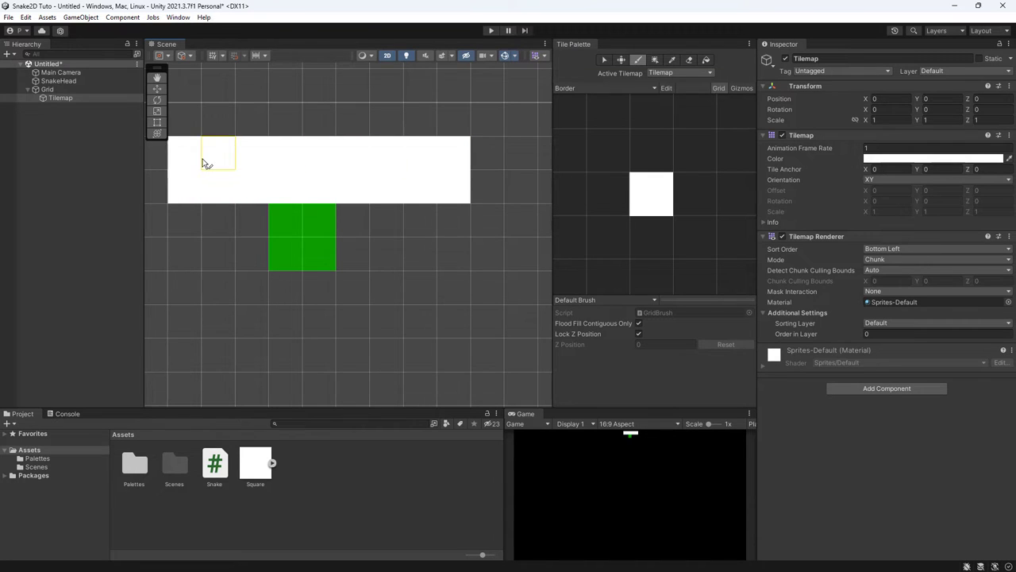
Paint a long row of white tiles along the snake head's row as the top wall
scroll(386, 222, "down", 3)
scroll(390, 272, "down", 2)
scroll(367, 272, "down", 2)
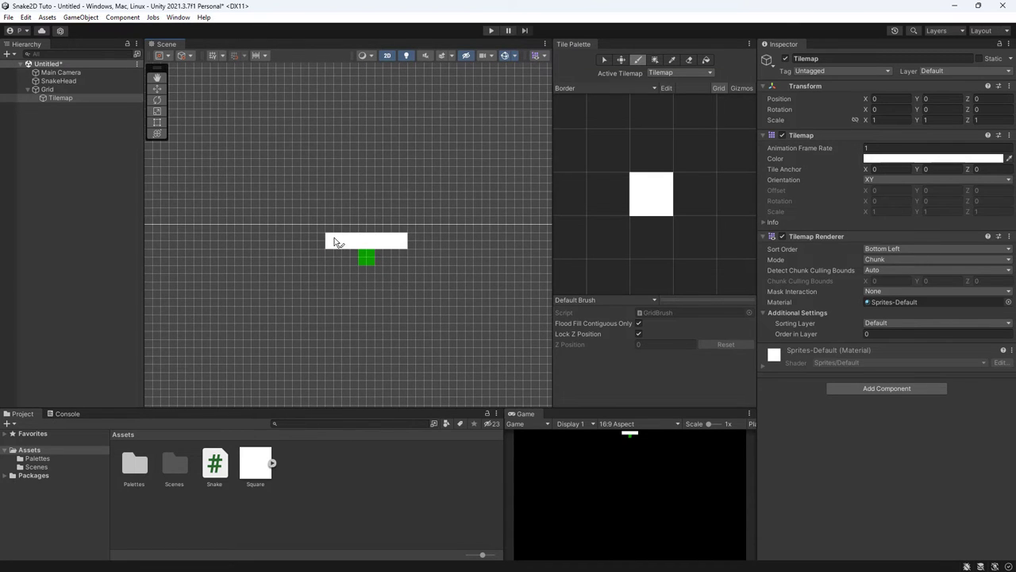
left_click_drag(335, 242, 415, 250)
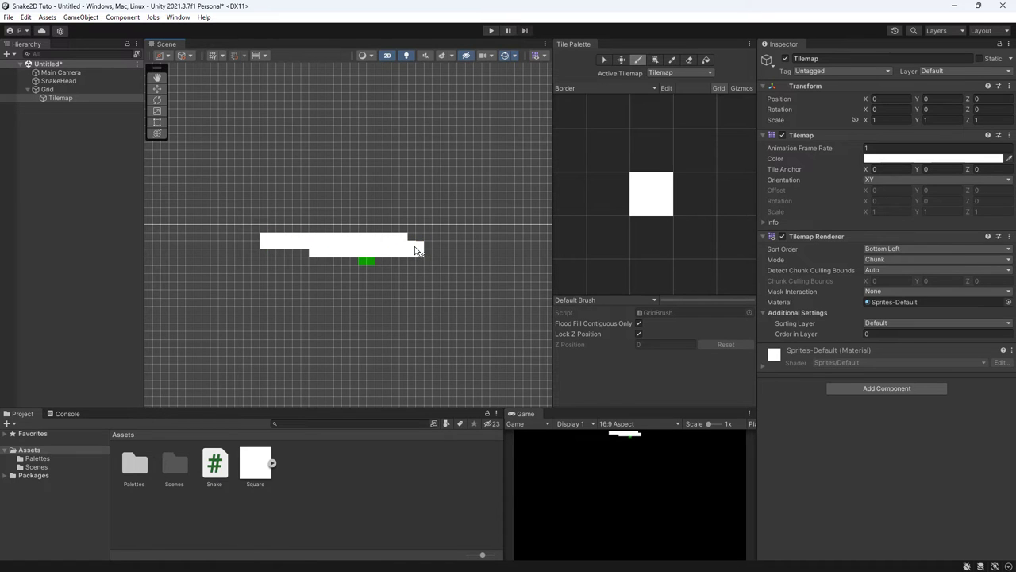
key("ctrl+z")
left_click_drag(408, 241, 514, 240)
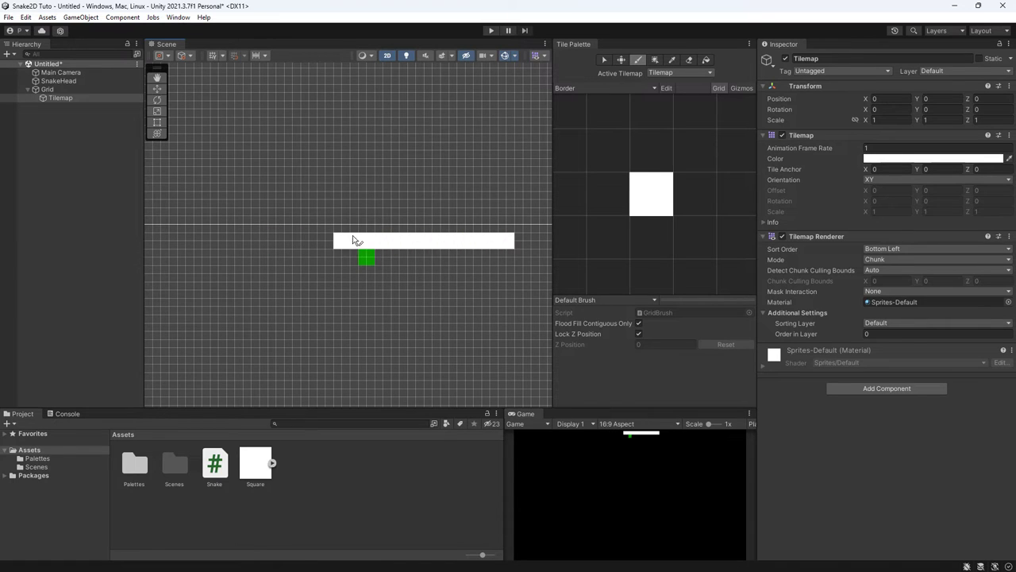
left_click_drag(353, 240, 267, 245)
scroll(285, 245, "down", 4)
mouse_move(347, 277)
middle_mouse_down()
mouse_move(342, 300)
mouse_move(383, 194)
middle_mouse_up()
left_click(156, 88)
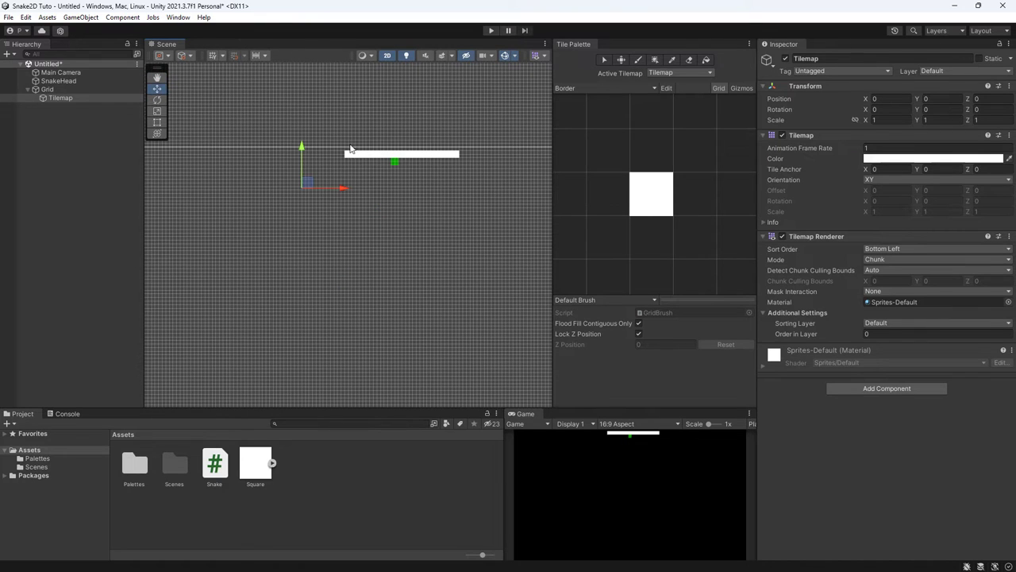
Drag SnakeHead down to around Y -19 near the bottom of the play area
left_click(55, 82)
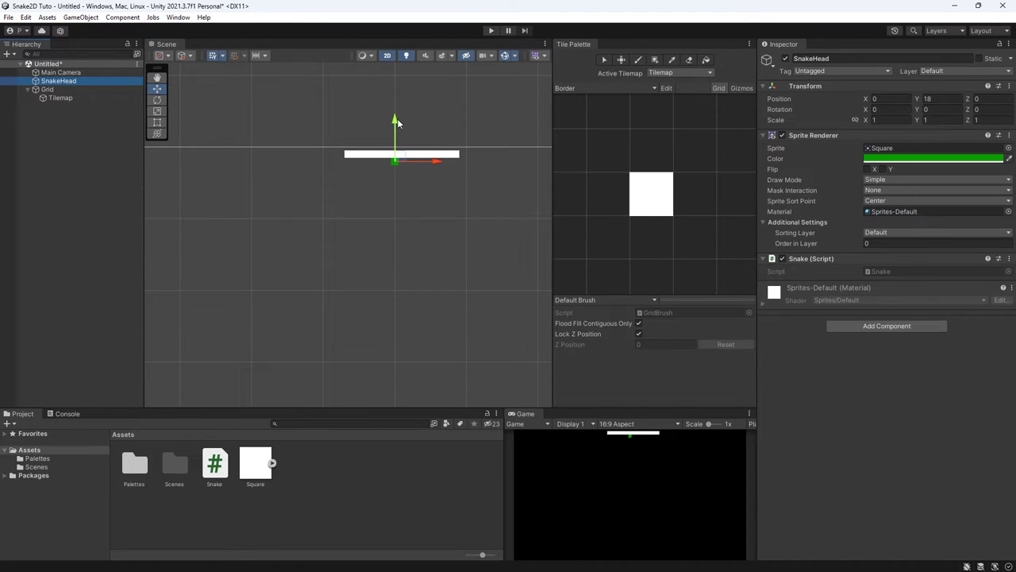
left_click_drag(397, 122, 395, 274)
middle_click_drag(395, 273, 383, 132)
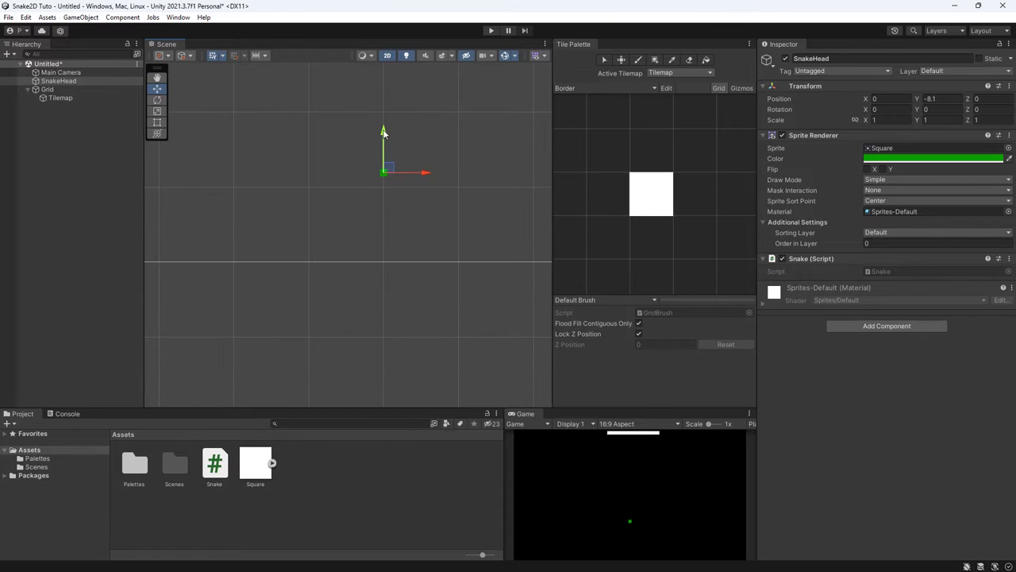
left_click_drag(383, 132, 389, 213)
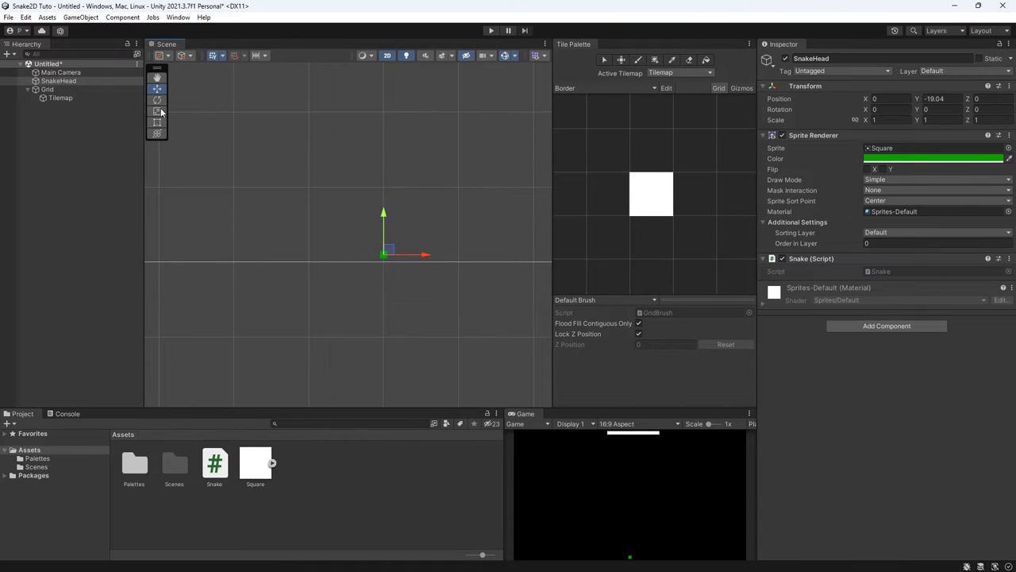
double_click(63, 81)
Set SnakeHead's Transform Position Y to exactly -18
left_click(48, 89)
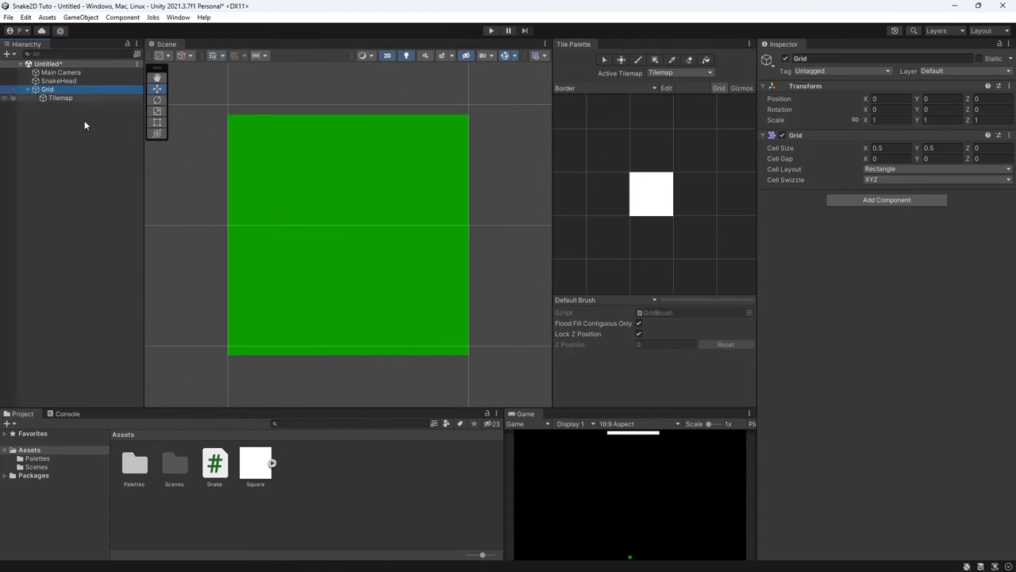
scroll(325, 246, "down", 5)
scroll(325, 246, "down", 3)
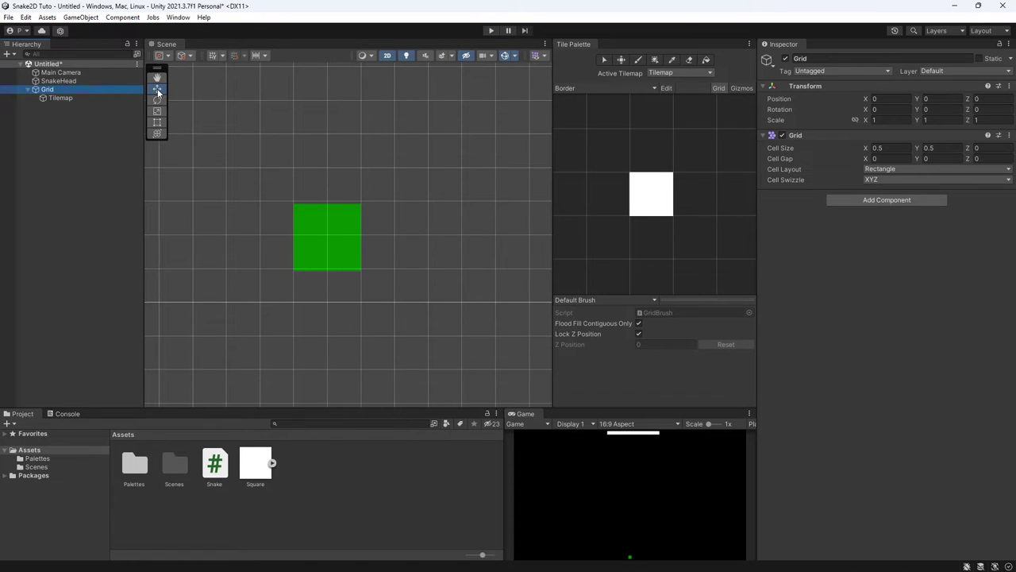
left_click(64, 82)
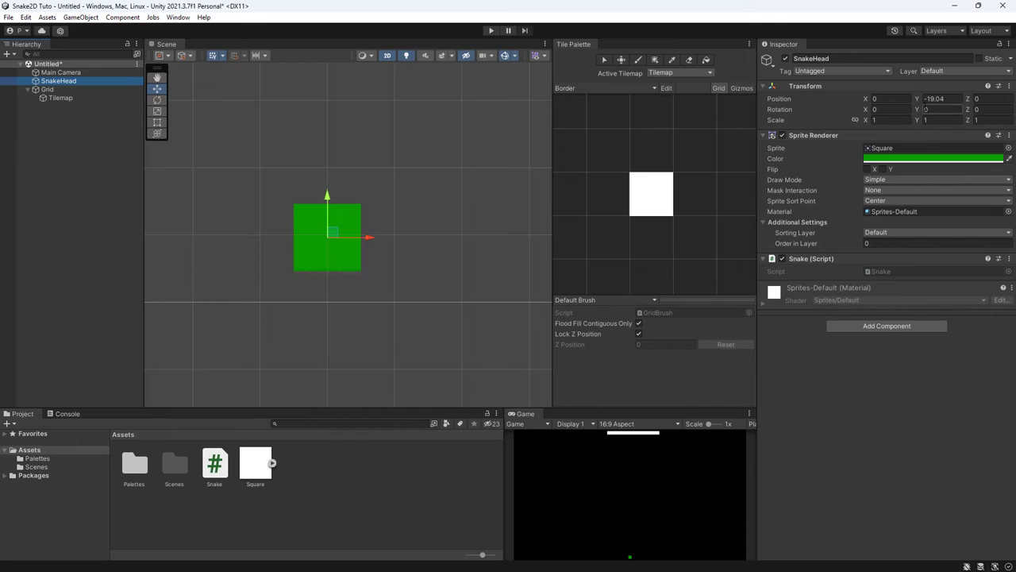
left_click(935, 99)
type("-1")
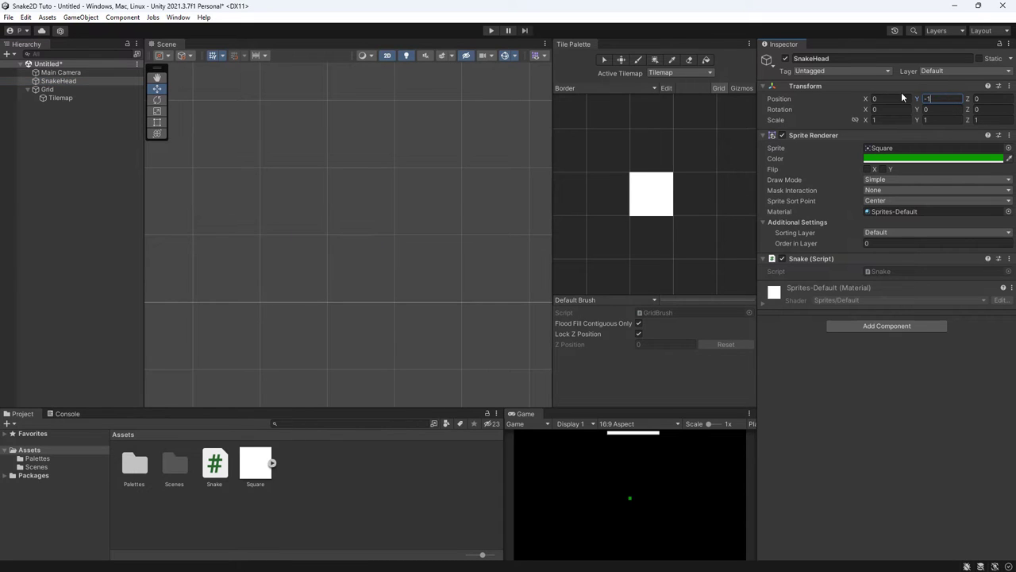
type("8")
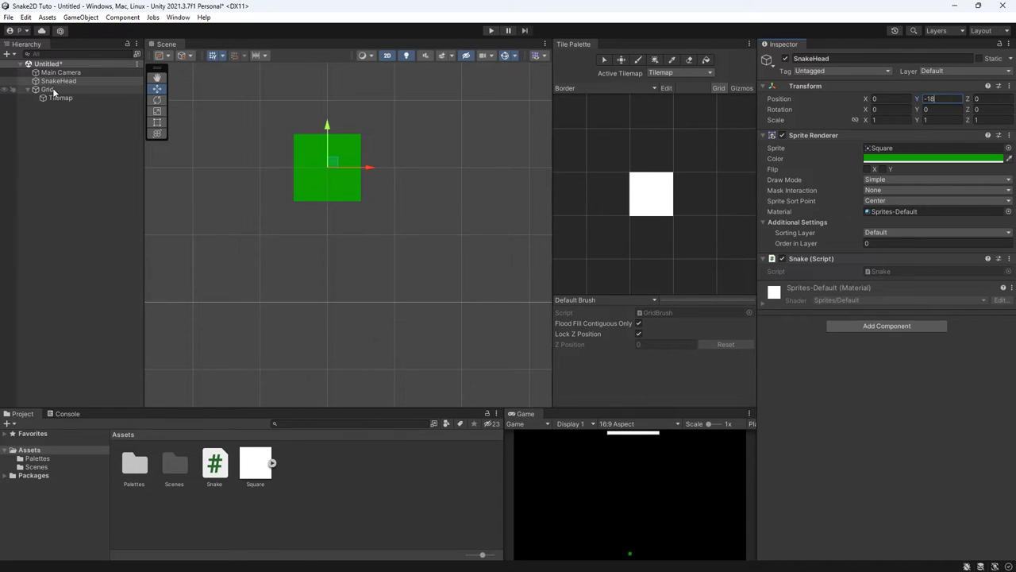
left_click(49, 89)
scroll(729, 187, "down", 1)
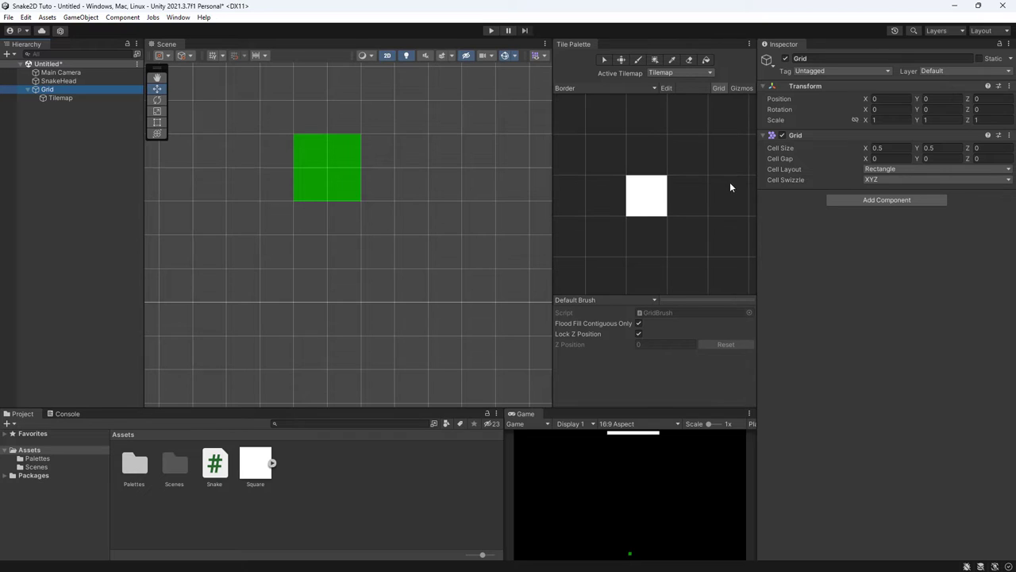
Paint a horizontal row of white tiles just beneath the snake head as the bottom wall
left_click(644, 199)
left_click(344, 236)
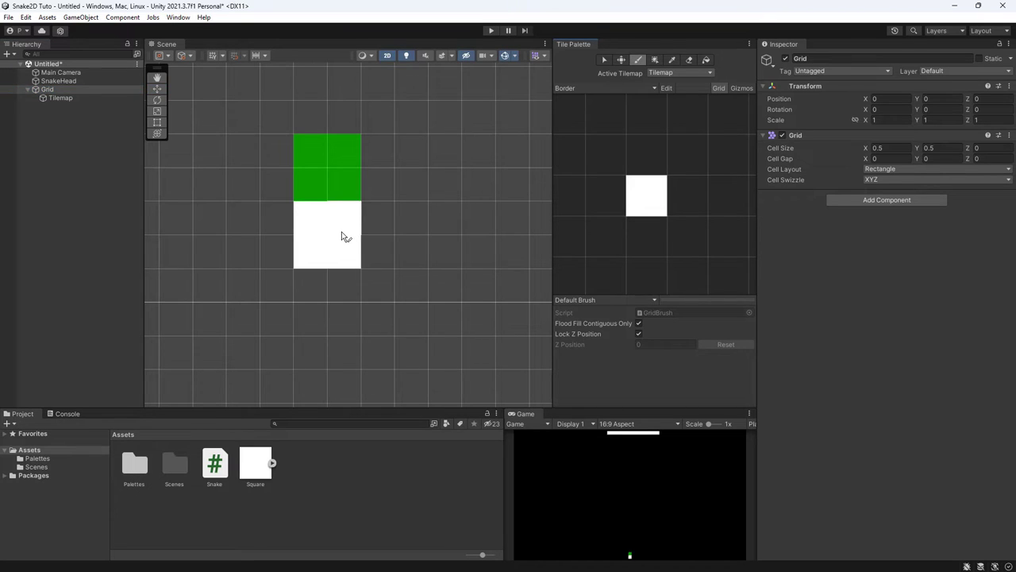
mouse_move(344, 236)
left_mouse_down()
mouse_move(485, 235)
mouse_move(183, 228)
left_mouse_up()
scroll(301, 262, "down", 4)
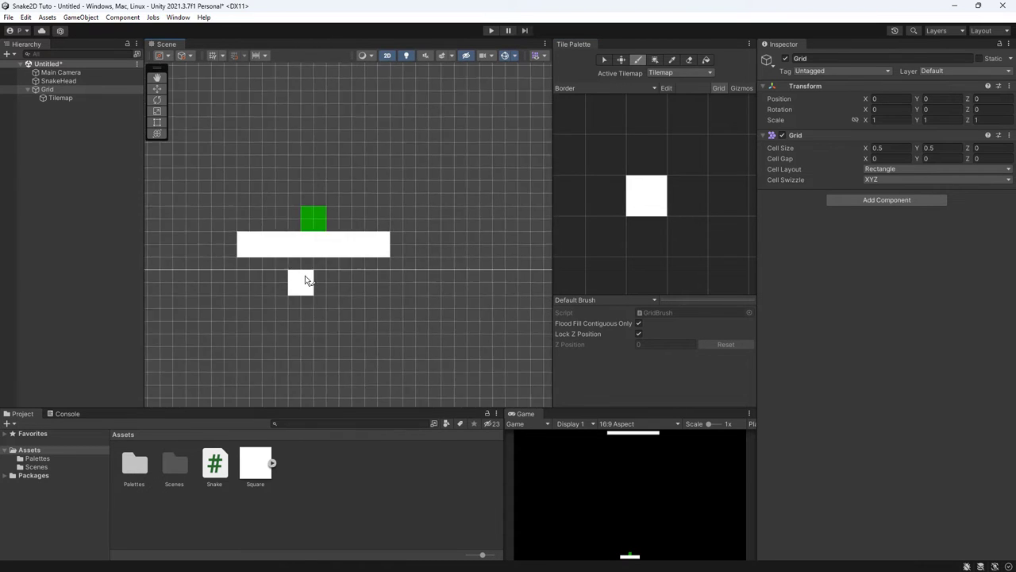
scroll(298, 268, "down", 5)
left_click_drag(294, 269, 508, 337)
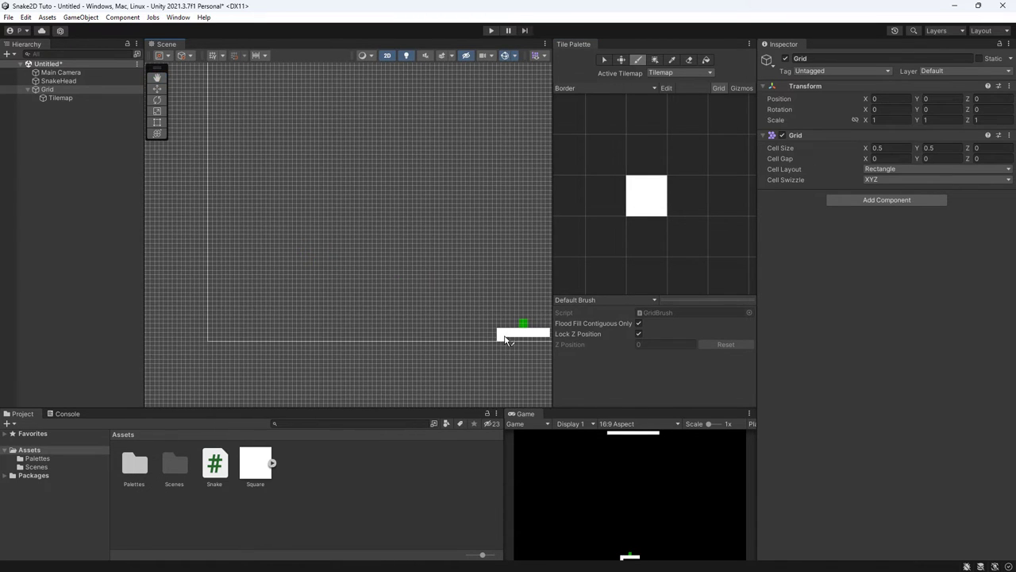
left_click(59, 83)
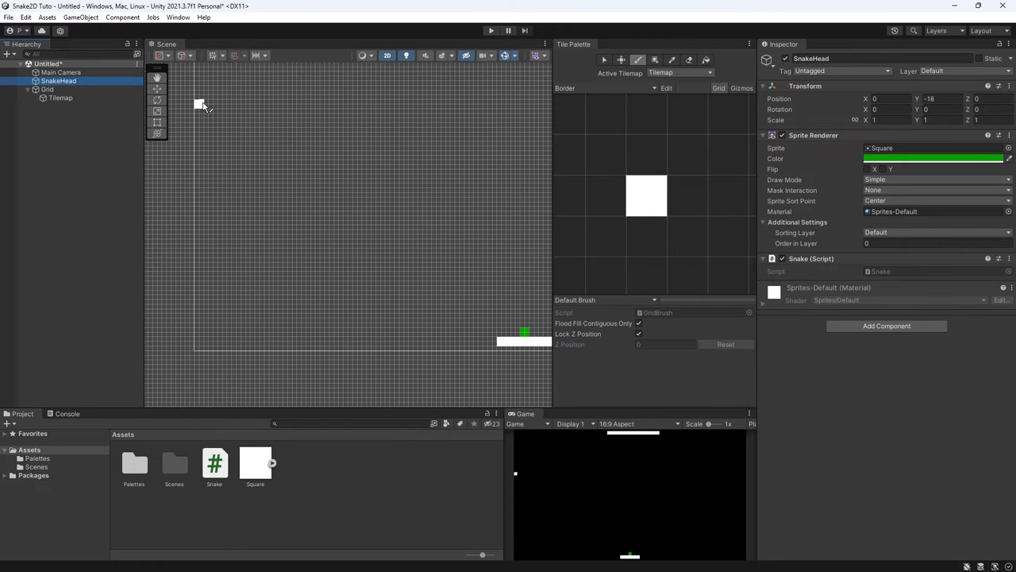
Drag SnakeHead left and up to mid-height, then frame it in the Scene view
left_click(157, 88)
scroll(412, 271, "up", 5)
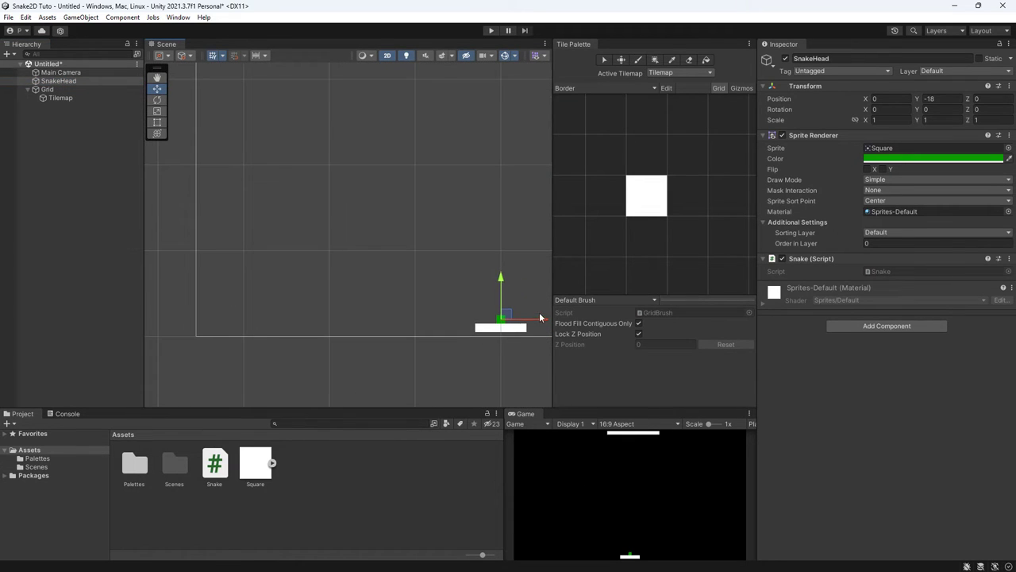
left_click_drag(520, 324, 231, 315)
left_click_drag(211, 281, 217, 130)
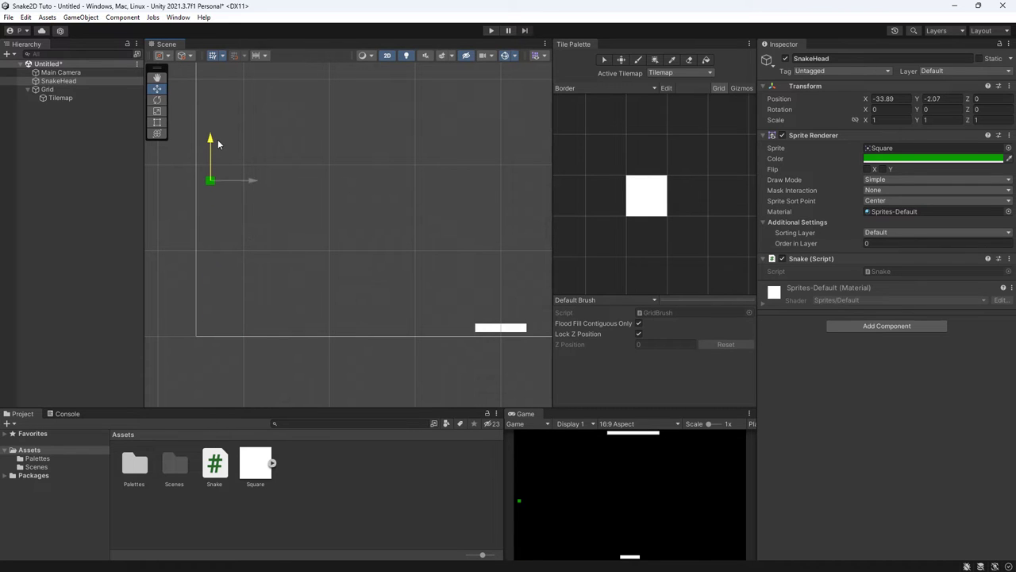
double_click(53, 80)
scroll(282, 171, "down", 5)
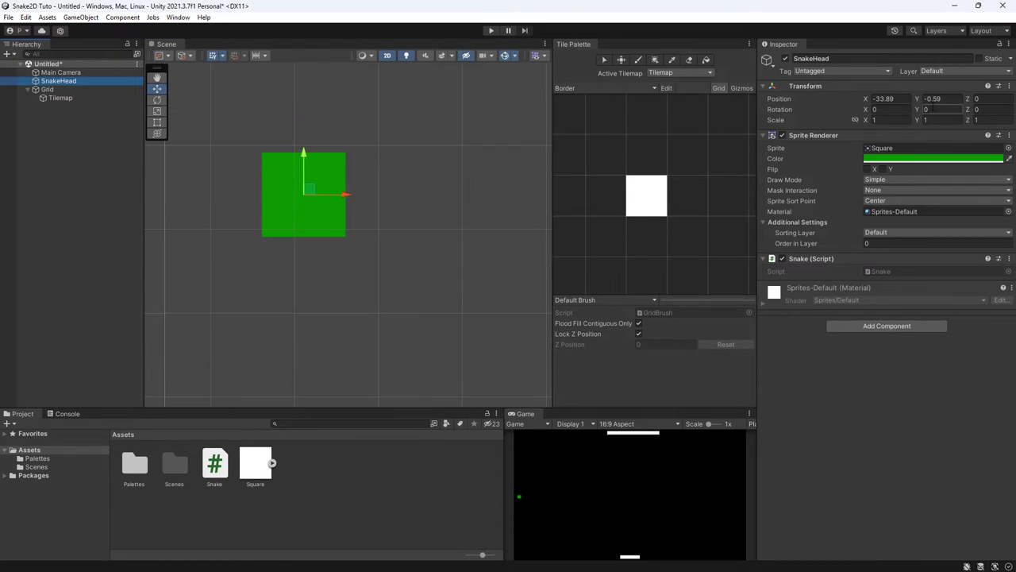
Set SnakeHead's Position X to 34 to check, then change it to -34
left_click(882, 98)
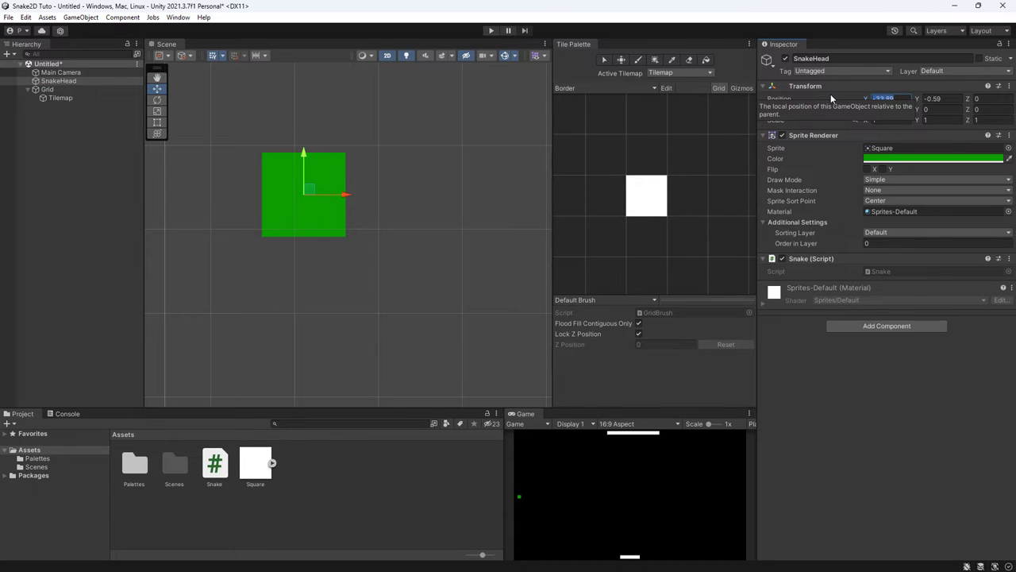
type("34")
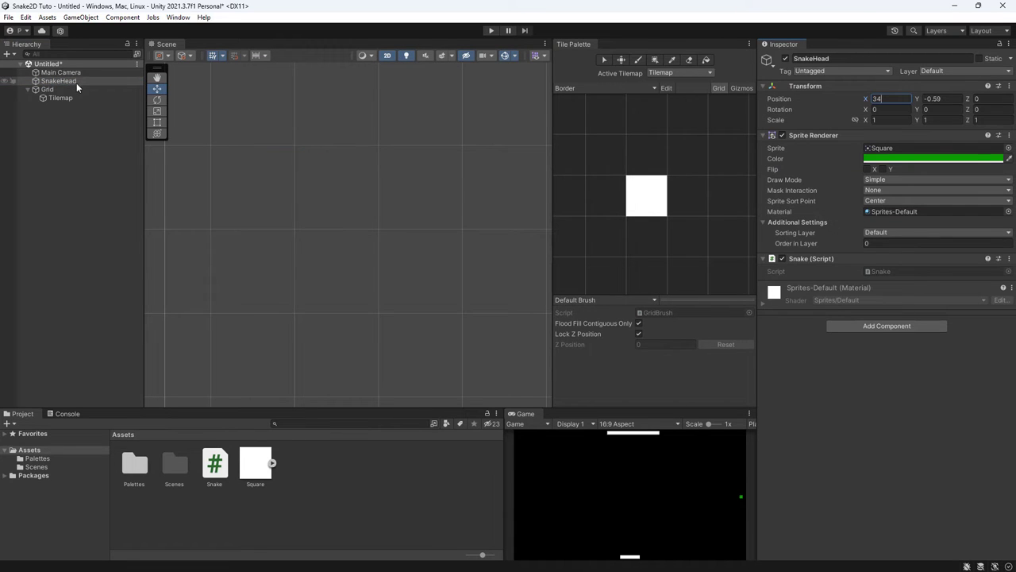
double_click(76, 80)
scroll(237, 164, "down", 5)
scroll(236, 164, "down", 2)
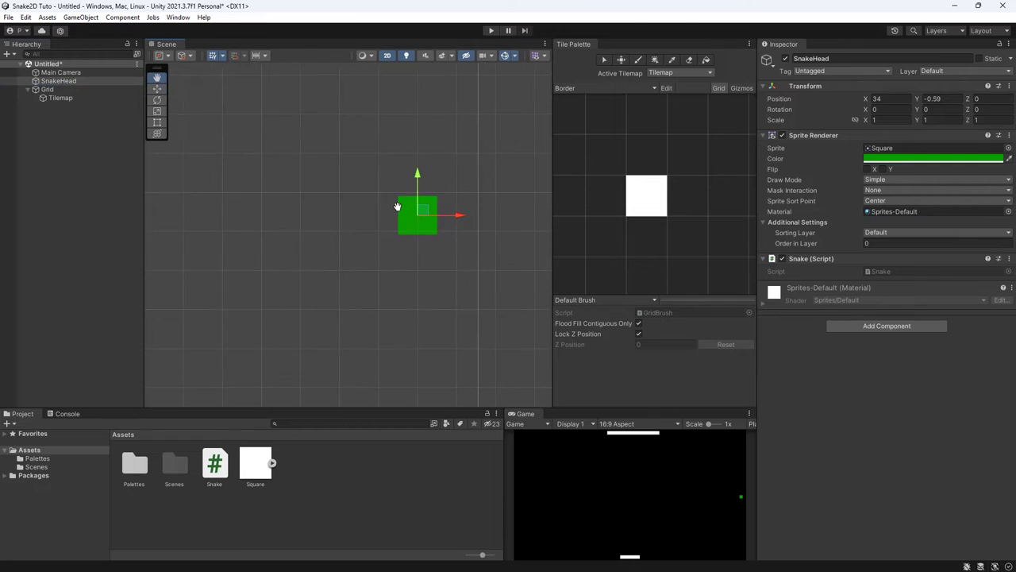
scroll(406, 196, "down", 2)
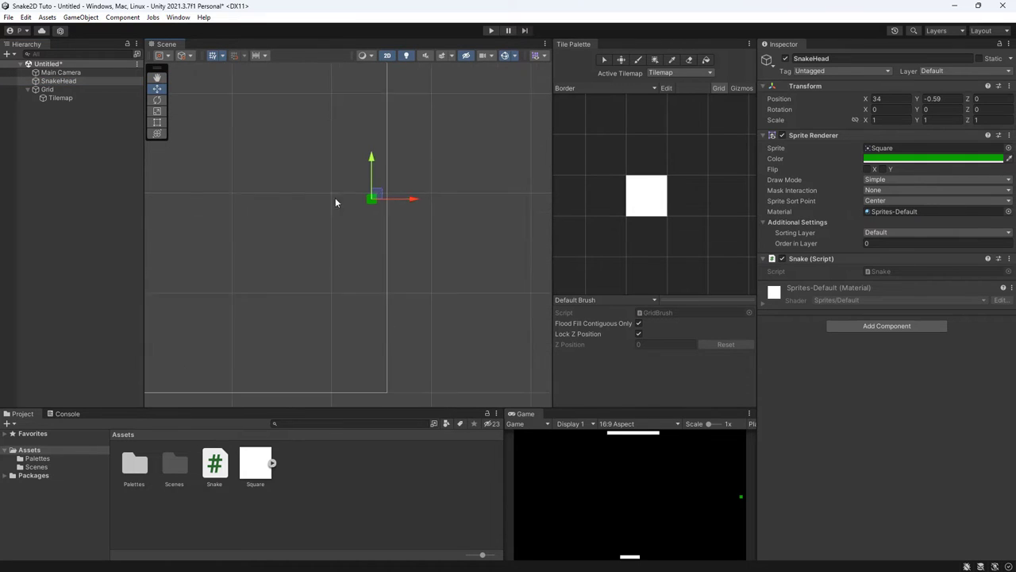
scroll(263, 198, "down", 2)
left_click(887, 99)
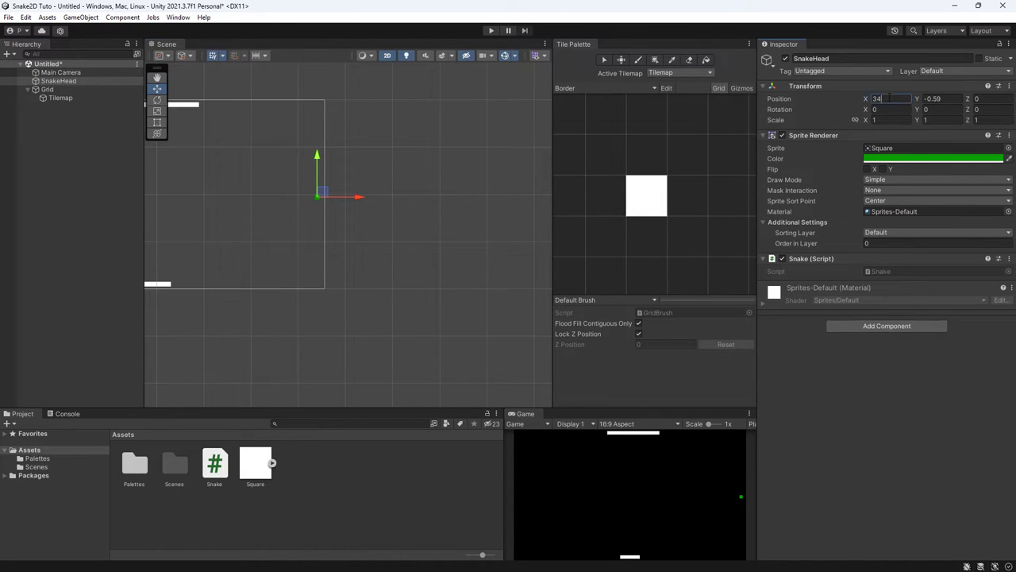
type("-34")
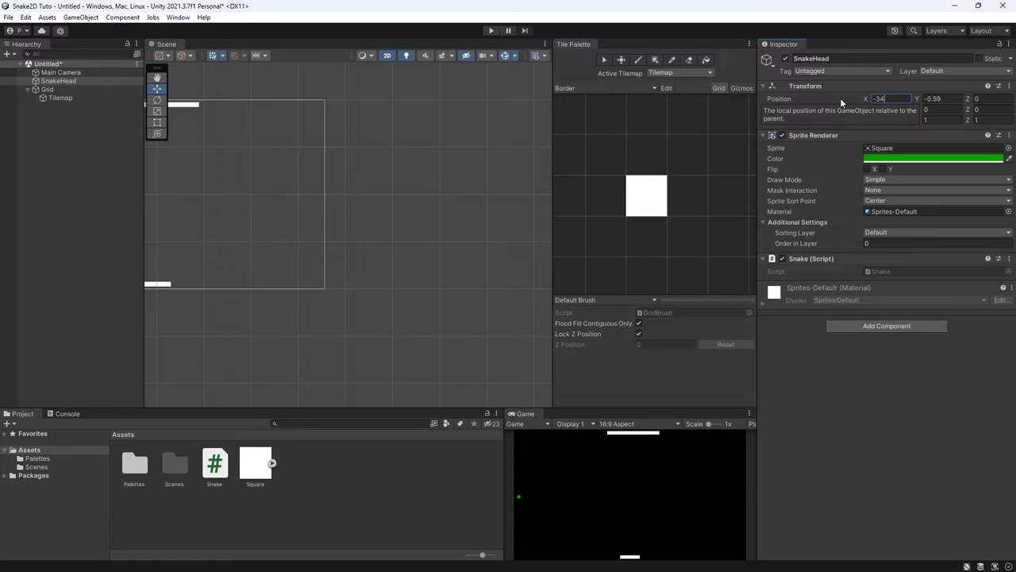
left_click(48, 82)
scroll(228, 203, "down", 5)
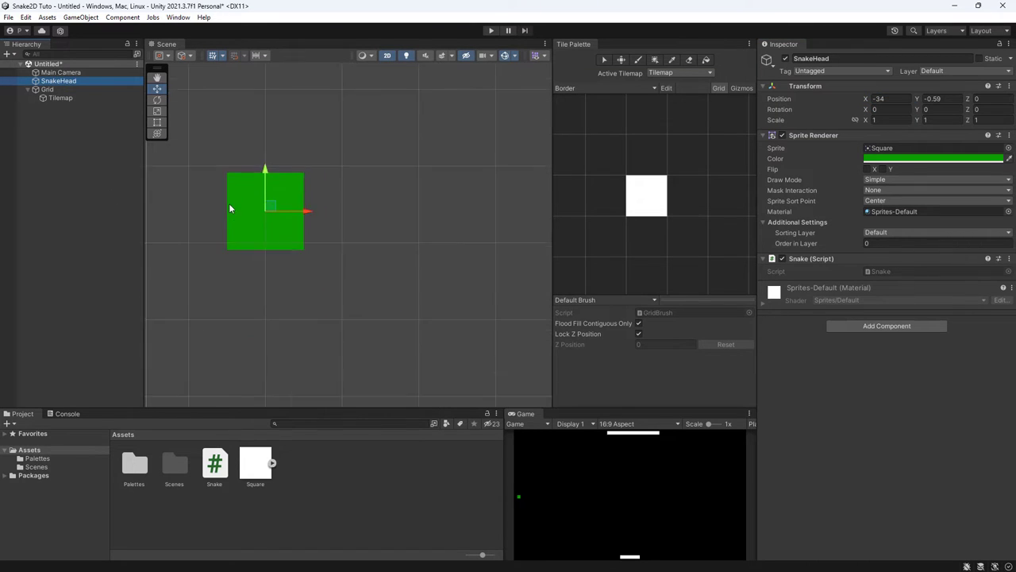
middle_click_drag(228, 205, 387, 215)
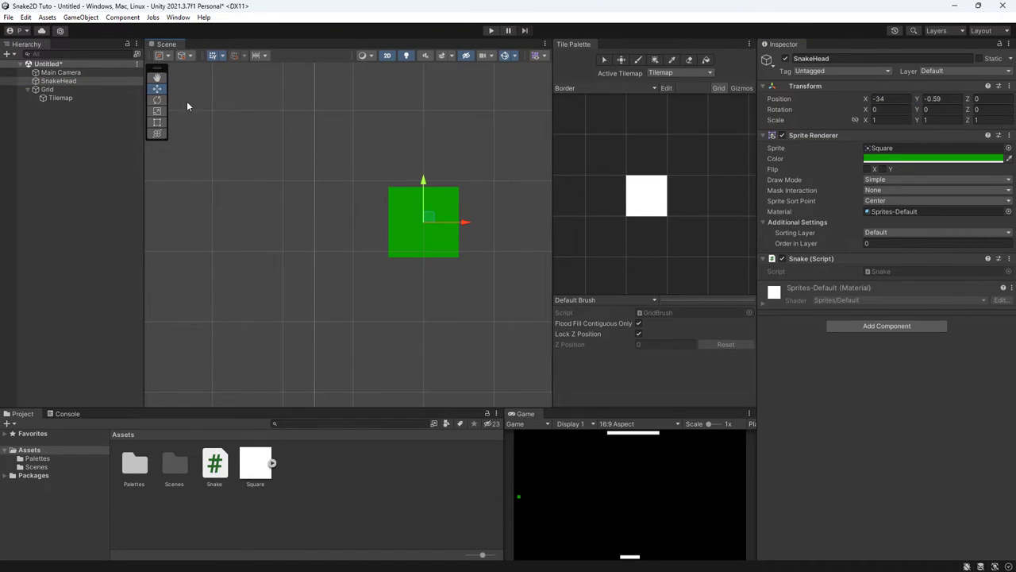
Paint a two-cell-wide vertical white wall beside the snake head on the left edge
left_click(49, 89)
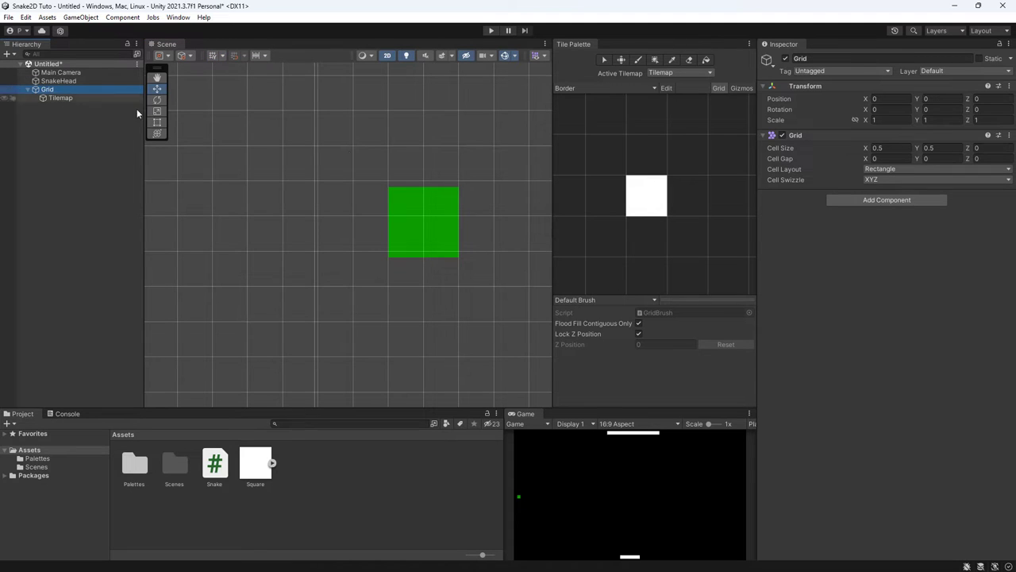
left_click(654, 208)
left_click(358, 208)
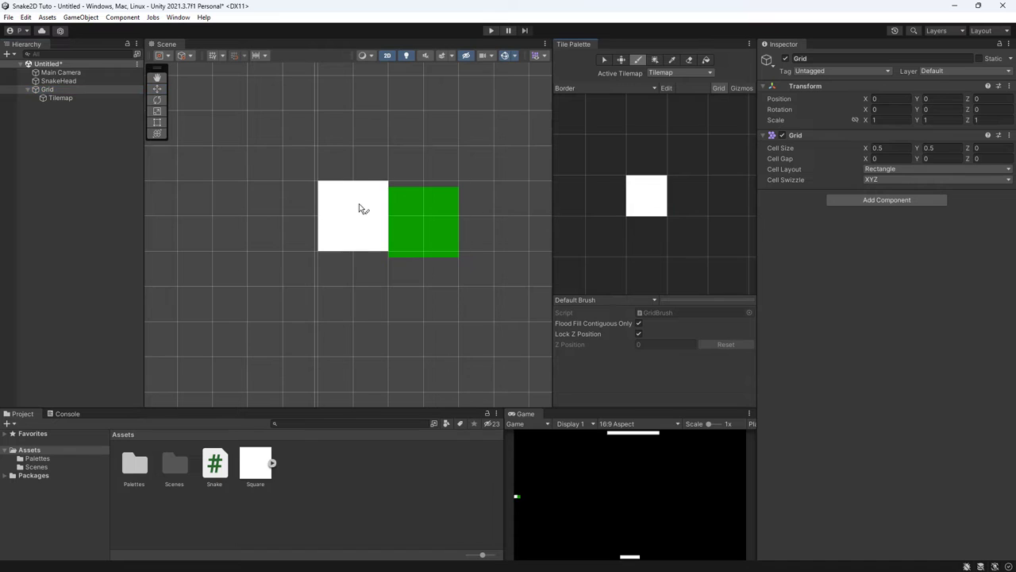
left_click_drag(357, 208, 352, 293)
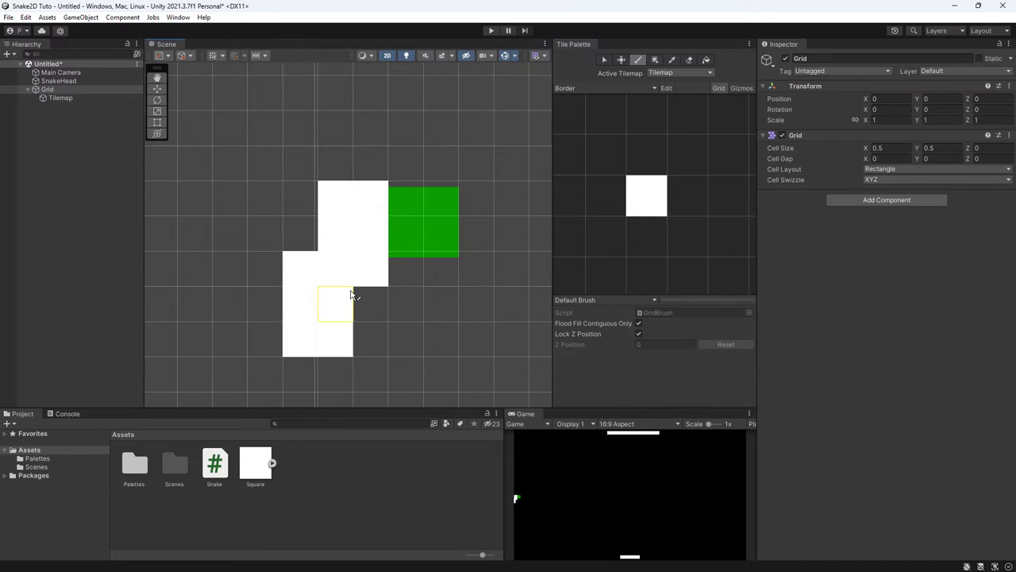
key("ctrl+z")
left_click_drag(363, 358, 351, 205)
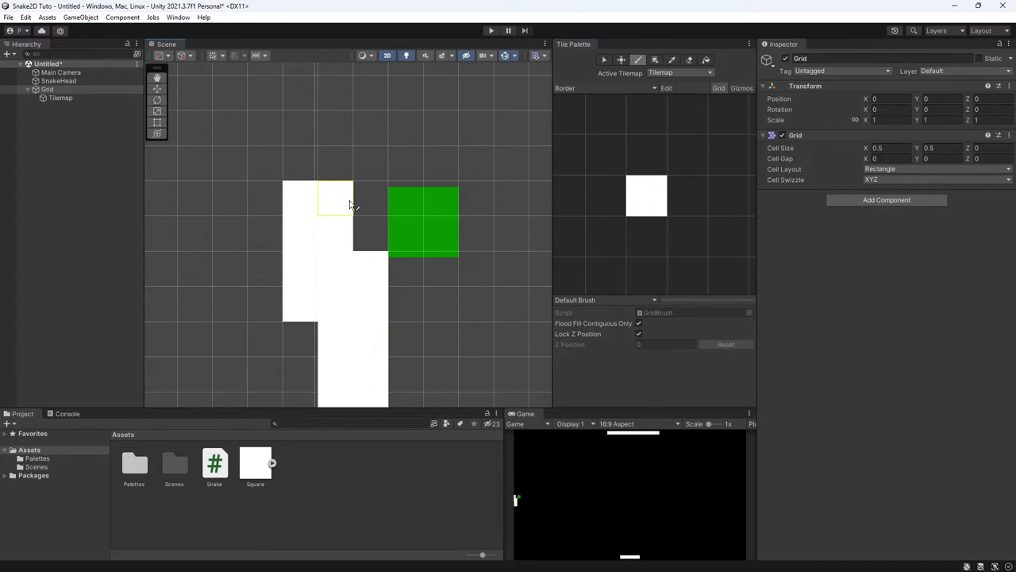
key("ctrl+z")
left_click_drag(363, 95, 380, 352)
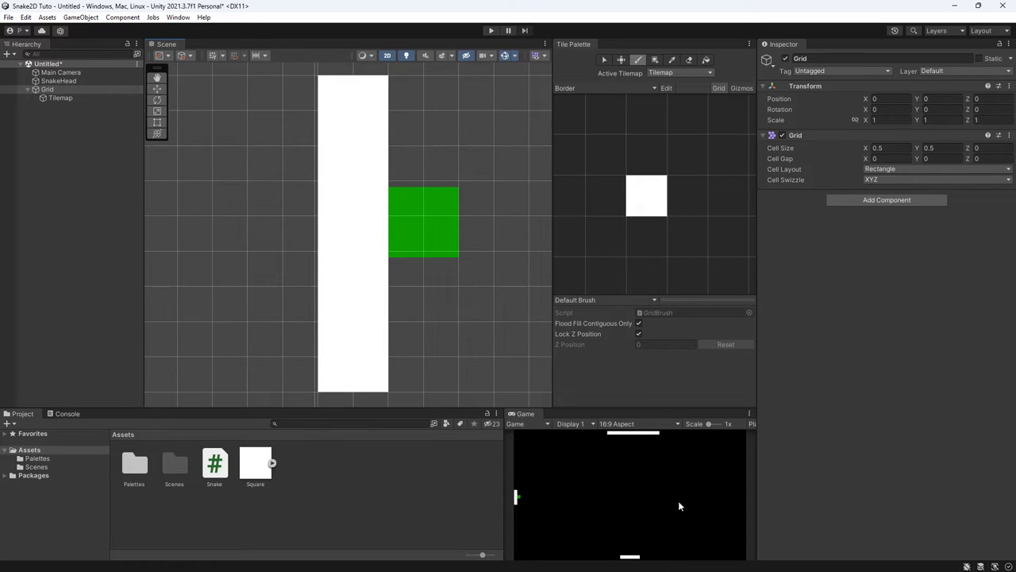
scroll(502, 365, "down", 1)
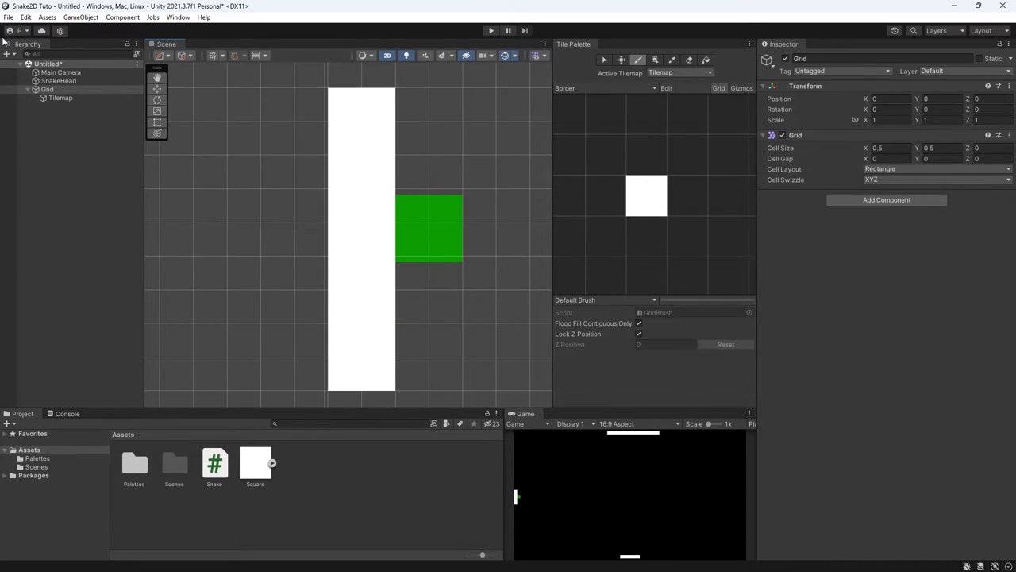
Move SnakeHead to X 34, paint a white wall column beside it, and start Play
left_click(58, 81)
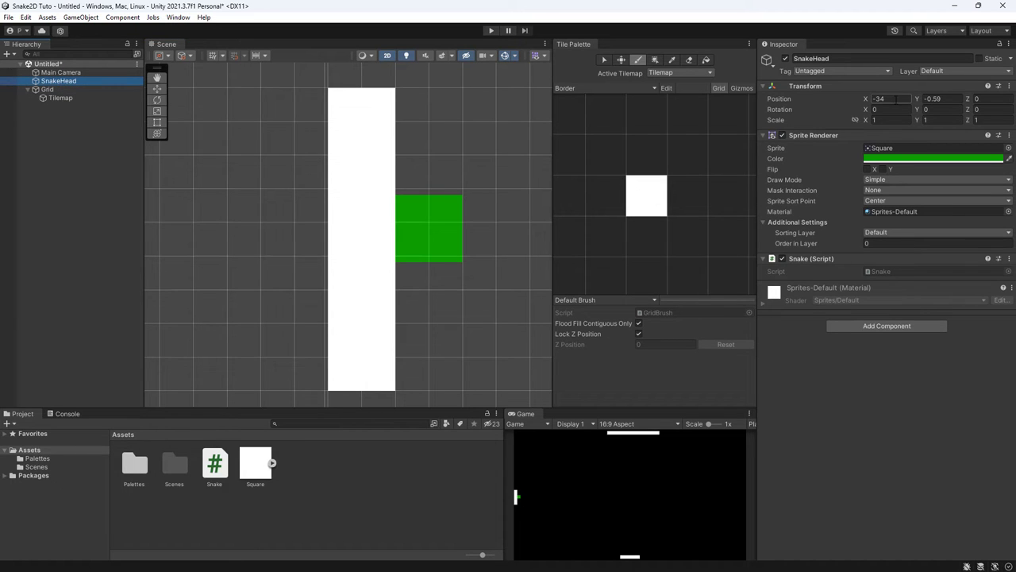
left_click(881, 98)
type("34")
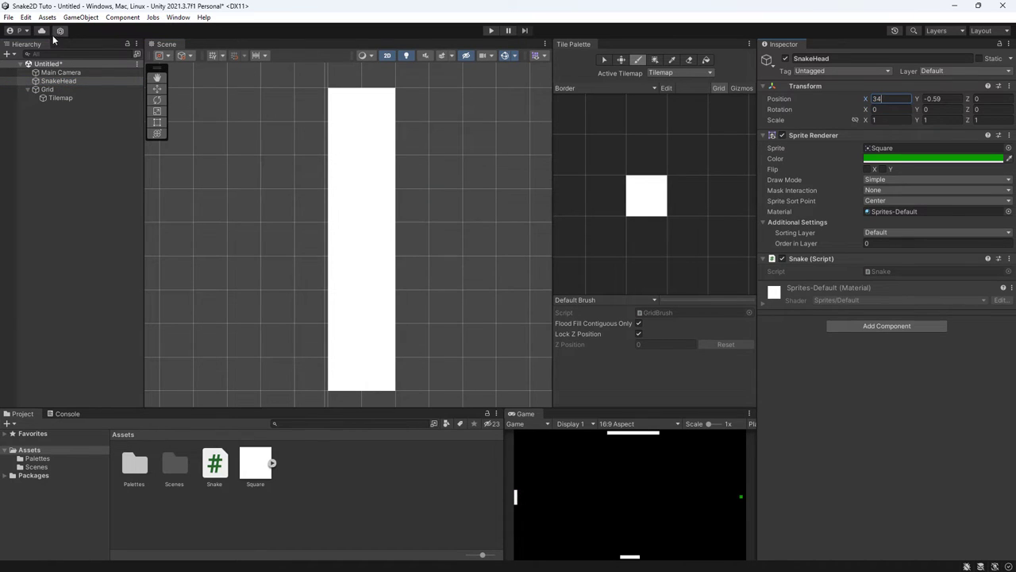
double_click(59, 81)
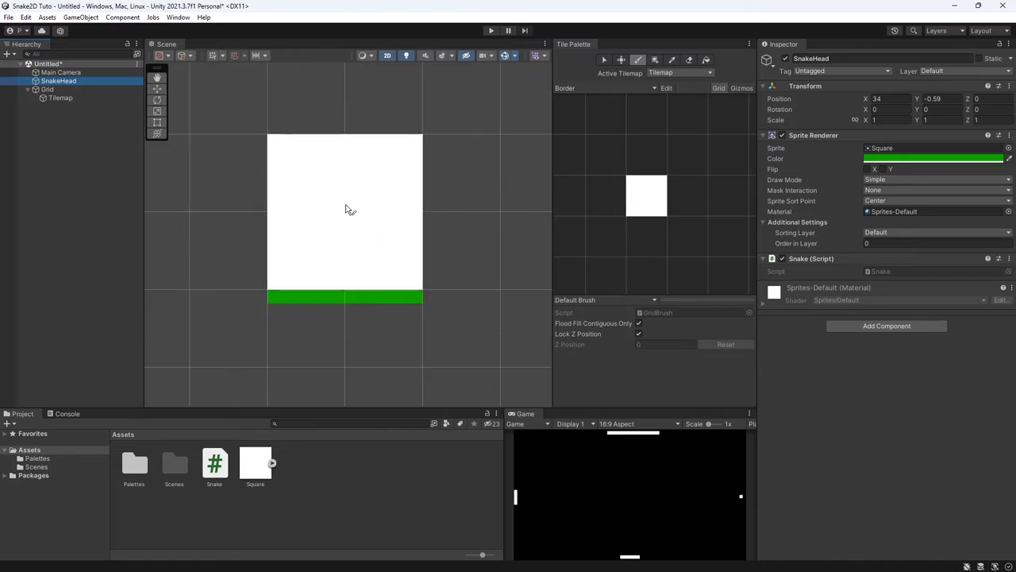
scroll(349, 210, "down", 5)
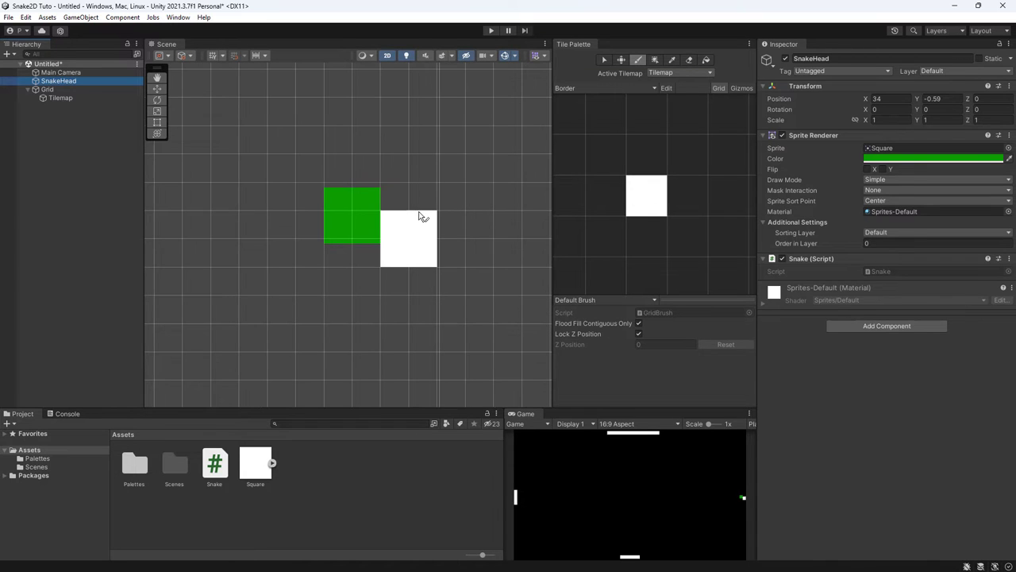
left_click_drag(421, 216, 410, 389)
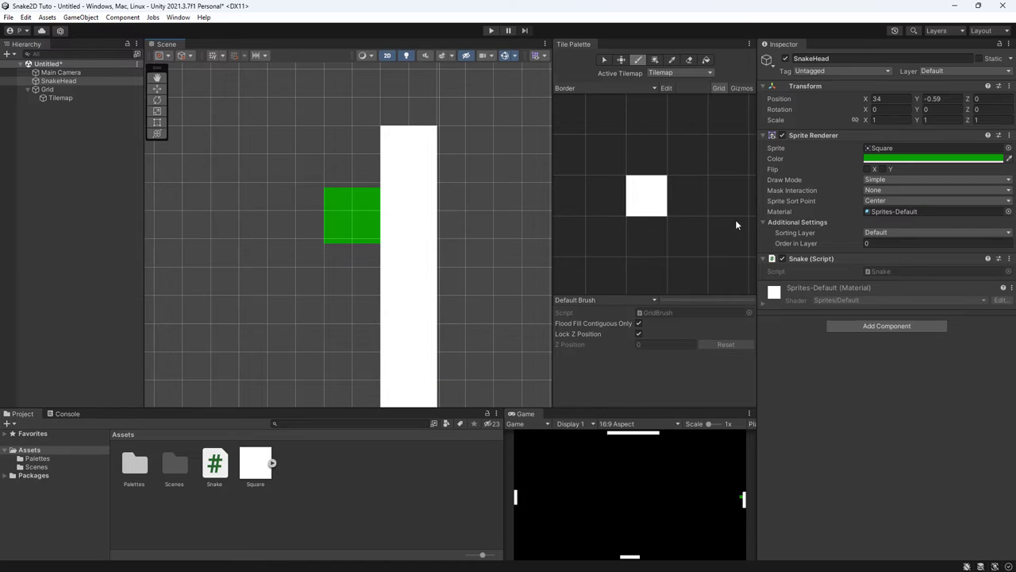
left_click(491, 30)
Stop the game, float the Tile Palette window, and centre the whole arena in view
left_click(491, 31)
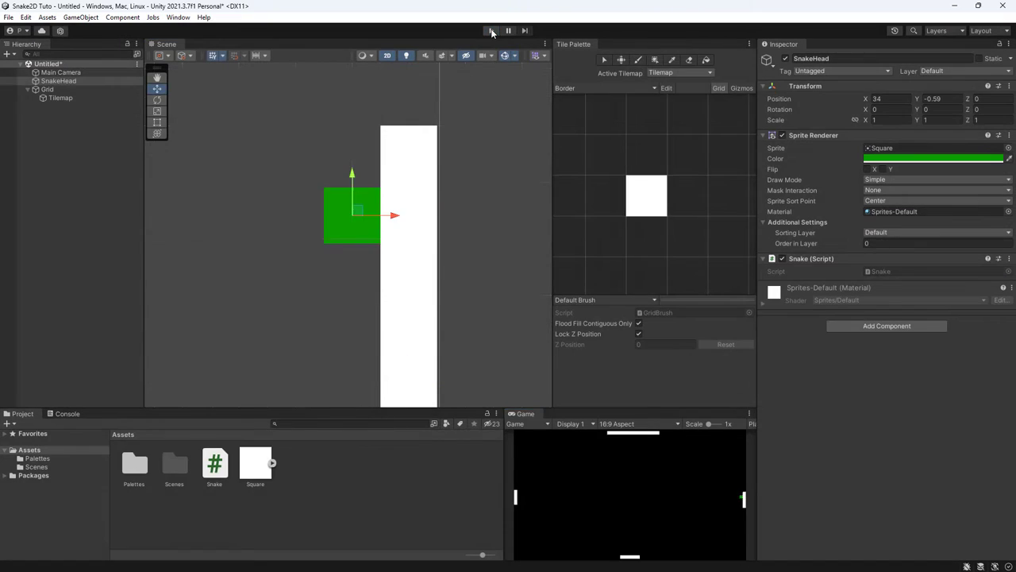
scroll(349, 218, "down", 2)
scroll(362, 226, "down", 3)
middle_click_drag(362, 227, 405, 233)
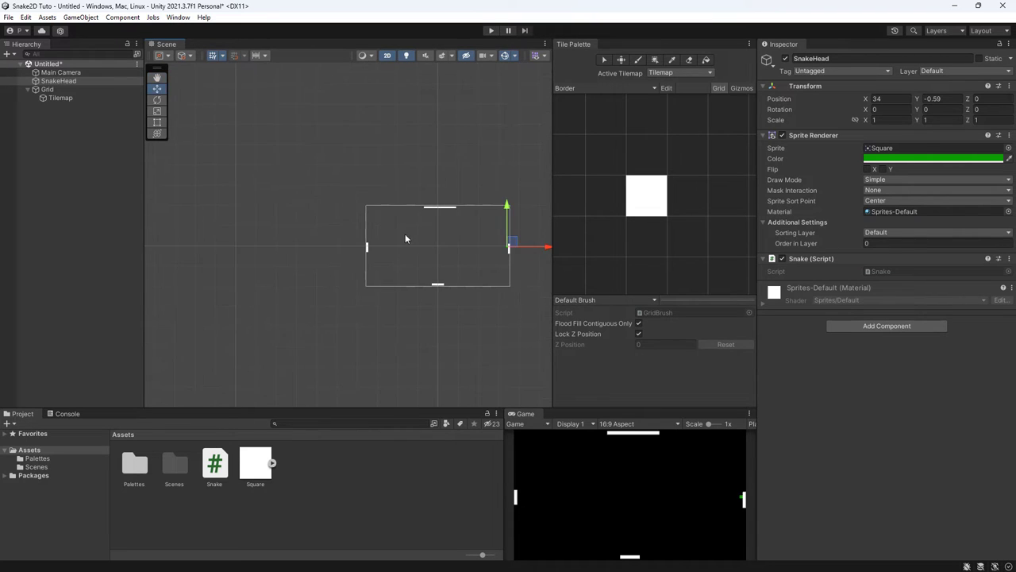
scroll(393, 238, "up", 2)
scroll(393, 238, "up", 1)
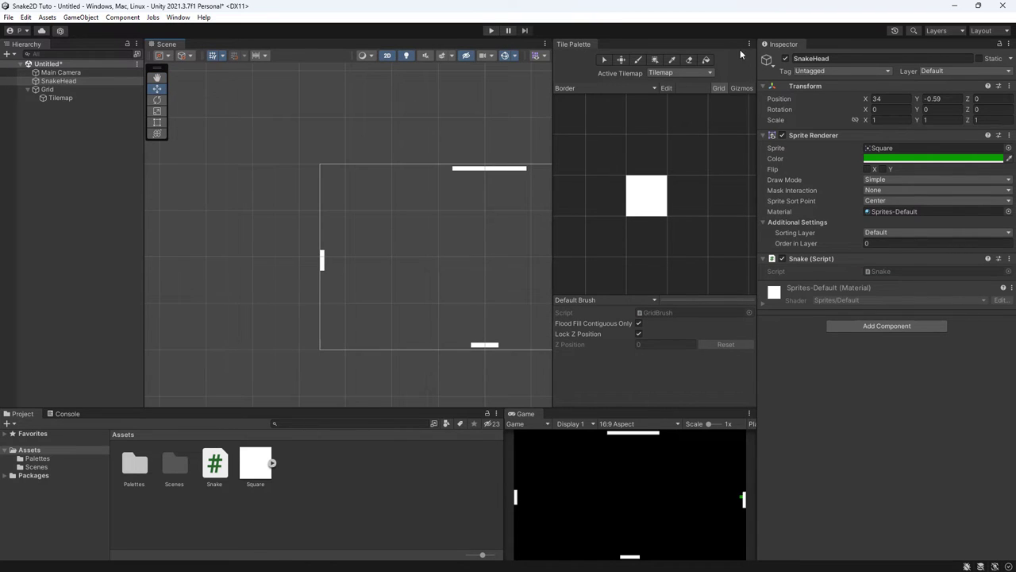
mouse_move(584, 46)
left_mouse_down()
mouse_move(918, 399)
mouse_move(776, 185)
left_mouse_up()
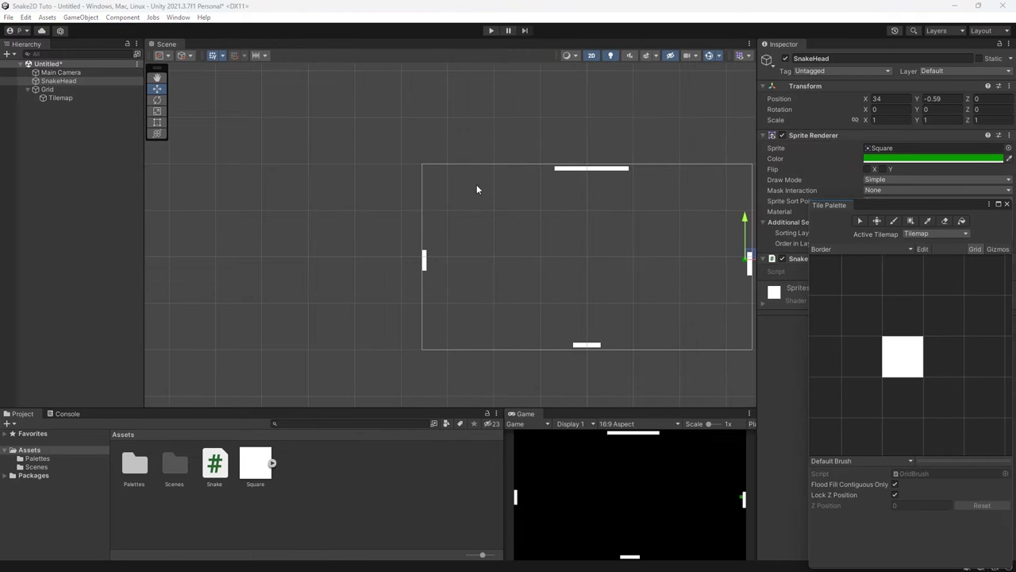
scroll(476, 189, "up", 2)
middle_click_drag(539, 267, 461, 265)
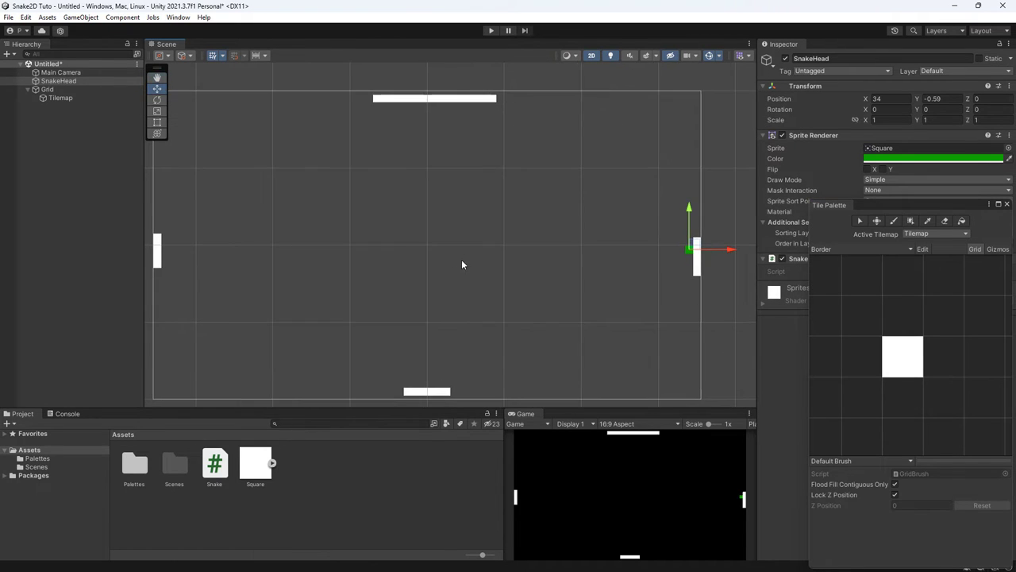
scroll(468, 263, "down", 1)
scroll(481, 158, "down", 1)
Play-test by steering the snake around the arena with the arrow keys, then stop
left_click(492, 30)
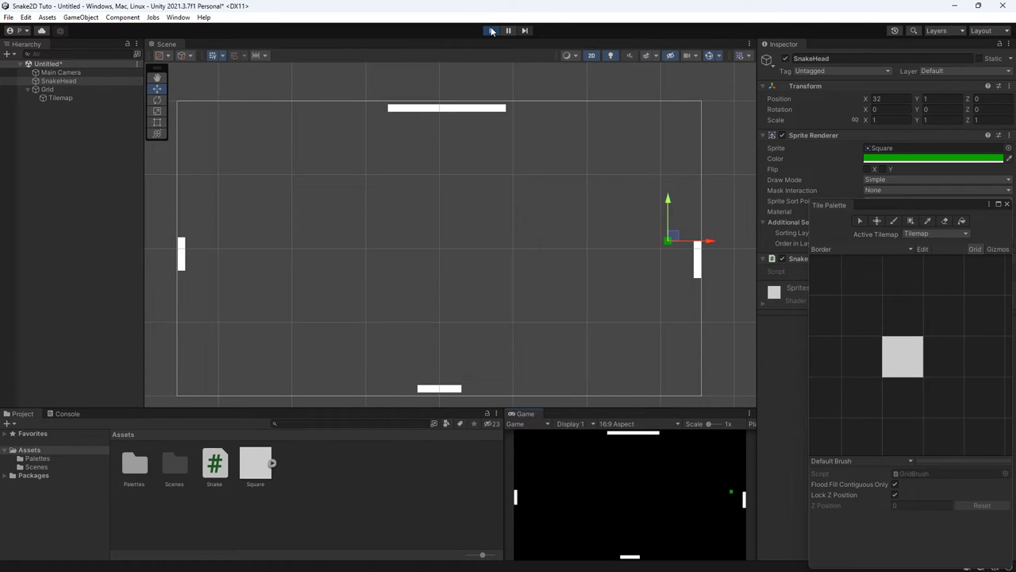
key("Up")
key("Left")
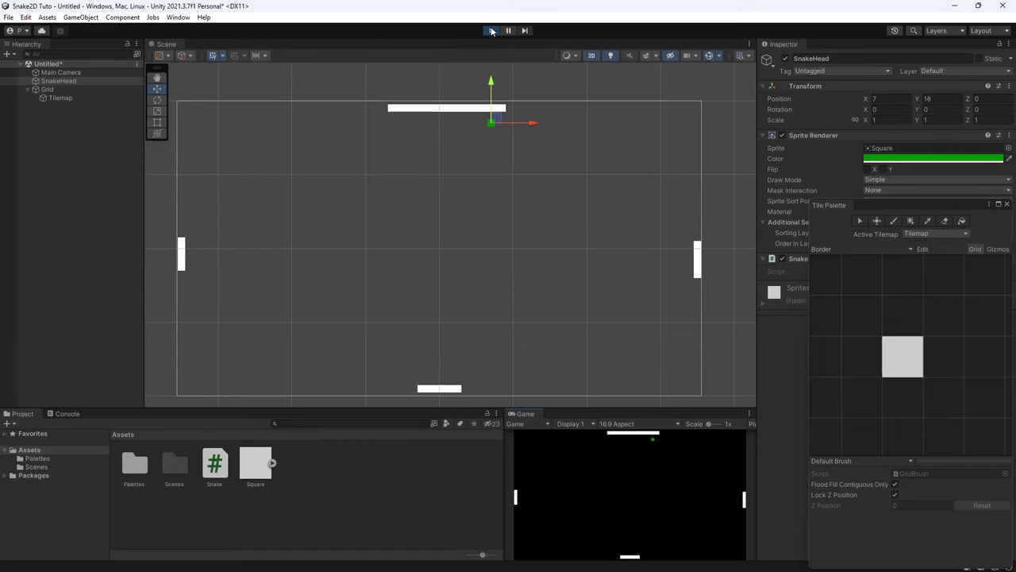
key("Down")
key("Right")
key("Up")
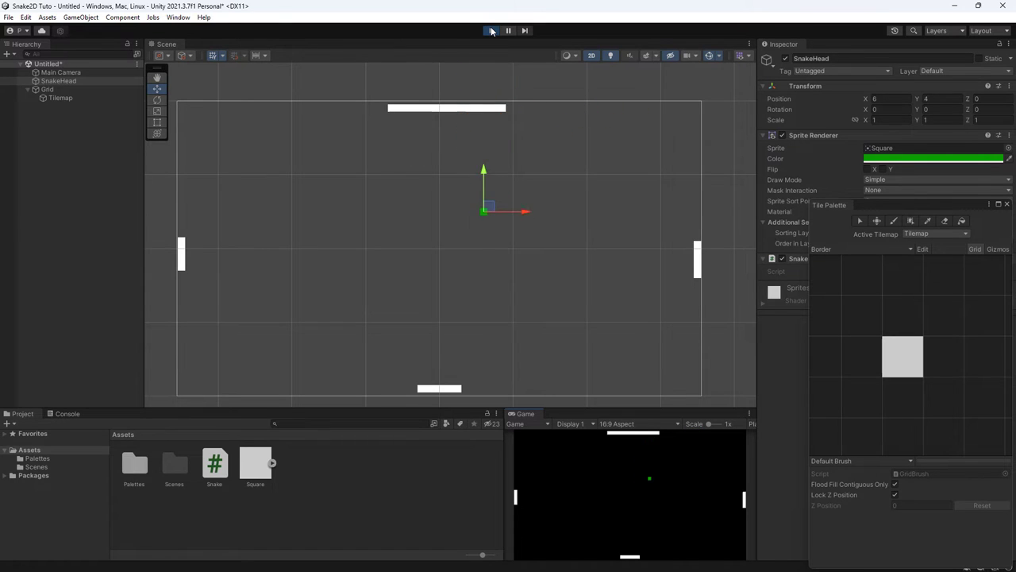
key("Left")
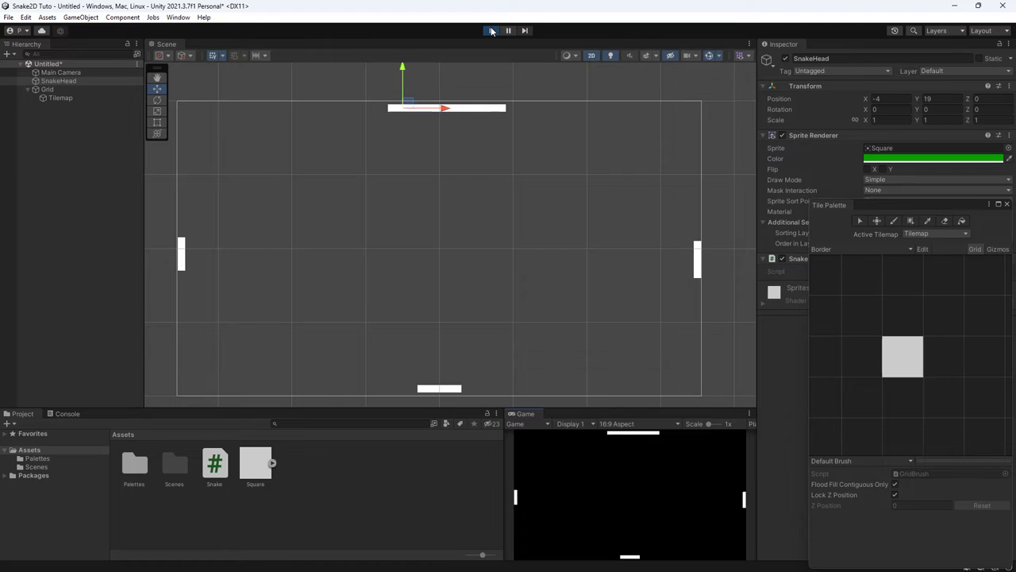
key("Right")
key("Down")
key("Left")
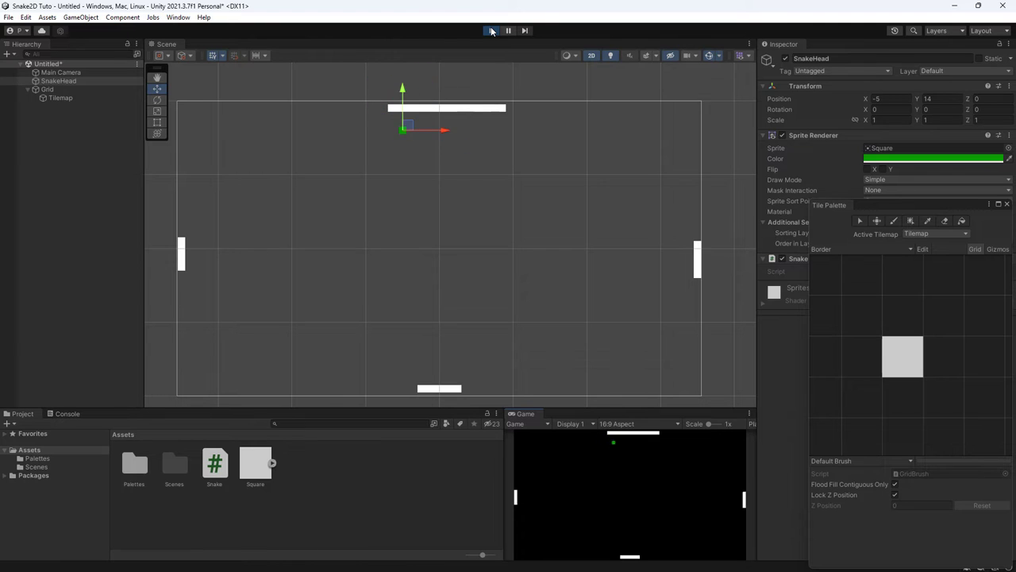
key("Up")
key("Right")
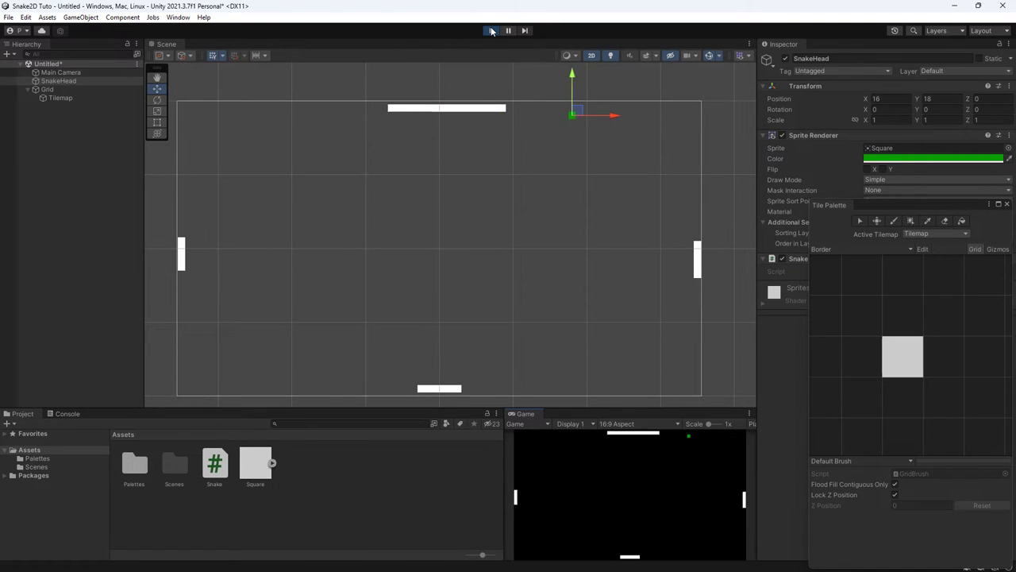
key("Down")
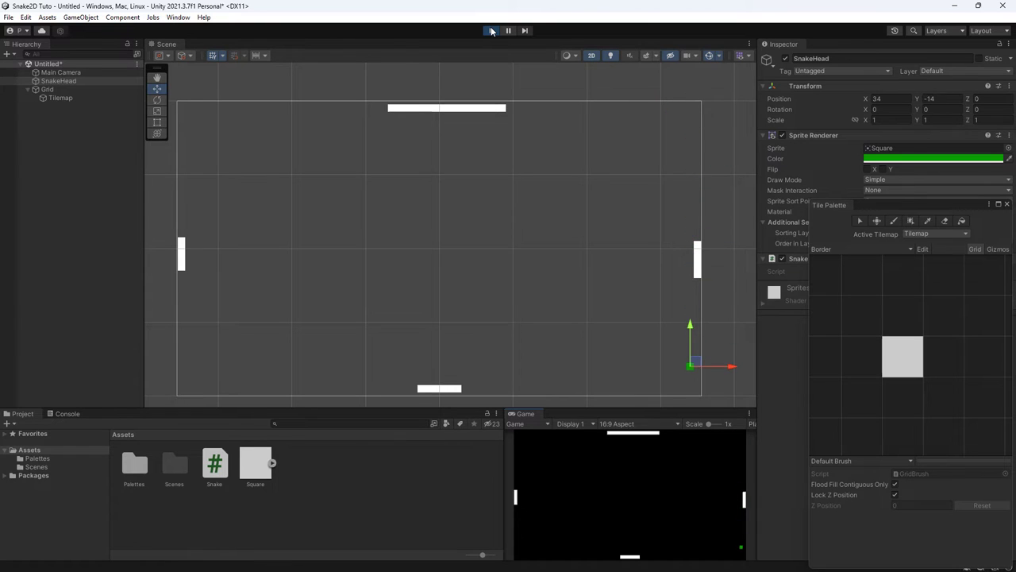
key("Left")
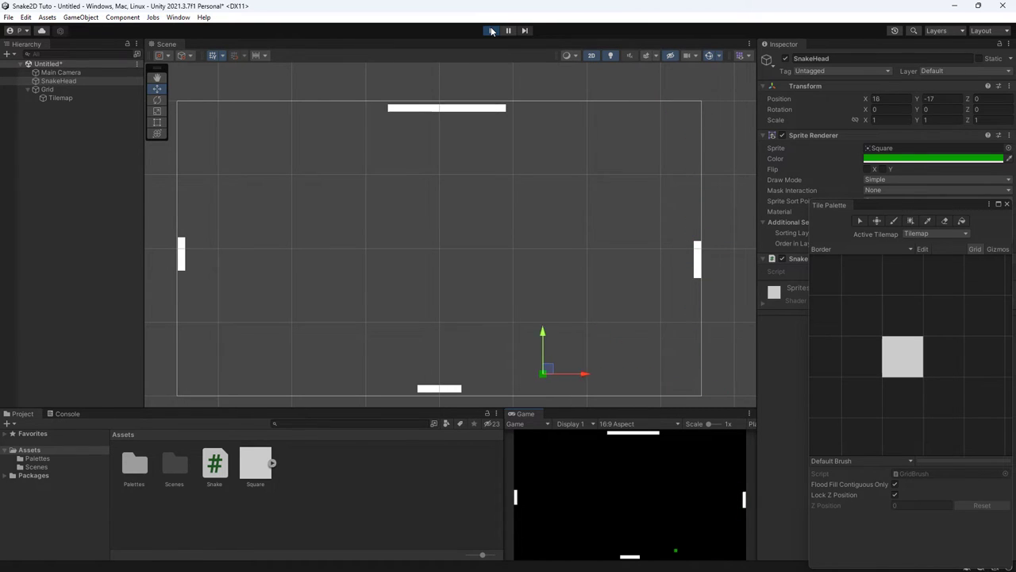
key("Up")
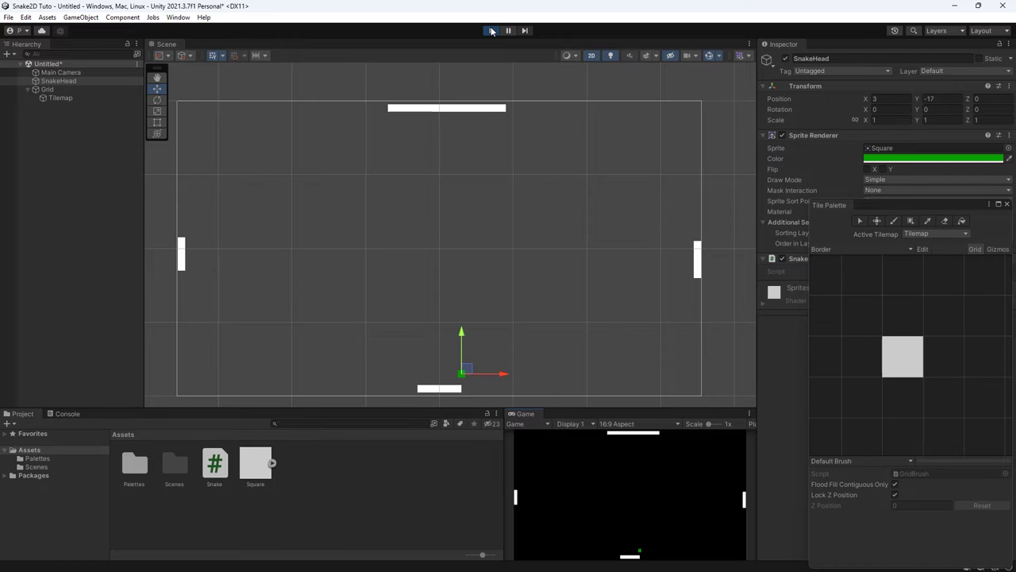
key("Left")
key("Down")
key("Right")
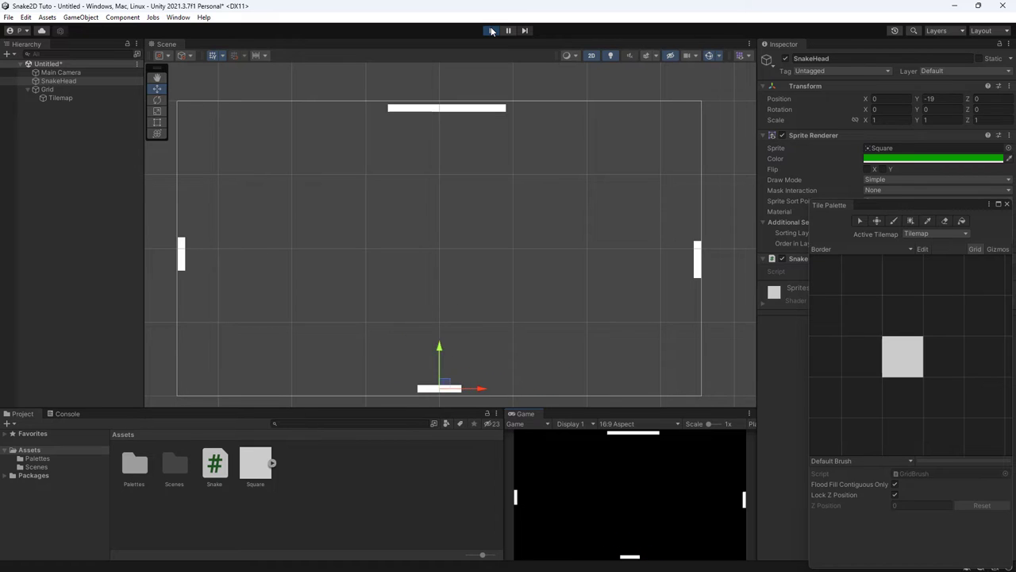
key("Down")
key("Right")
key("Up")
key("Left")
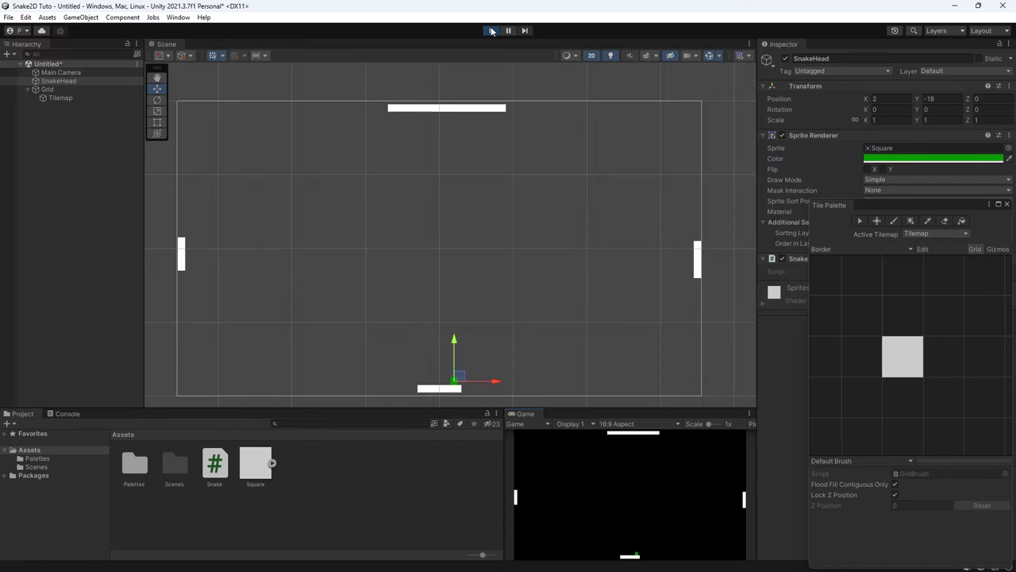
key("Down")
key("Up")
key("Right")
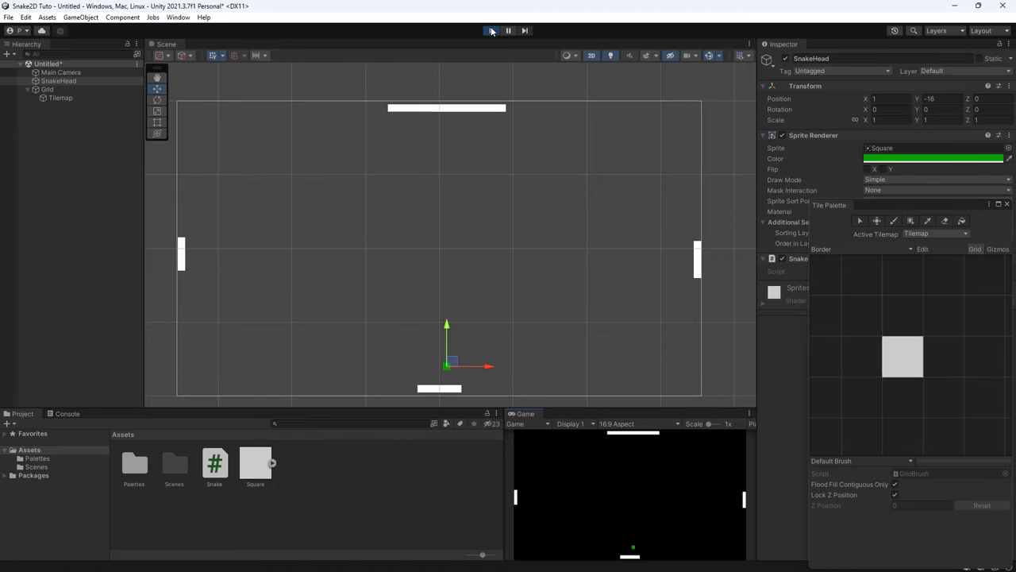
key("Down")
key("Left")
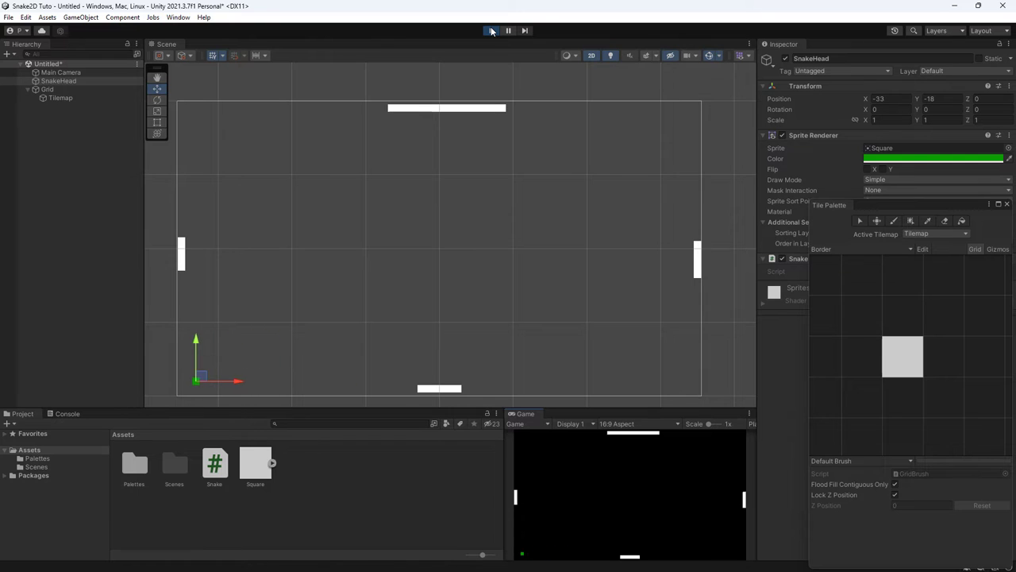
key("Up")
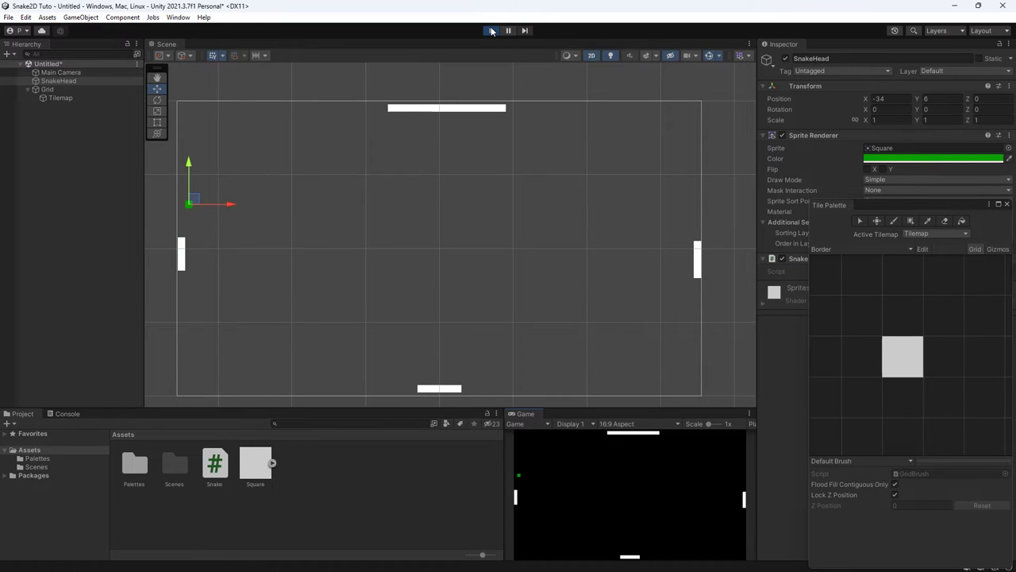
left_click(490, 31)
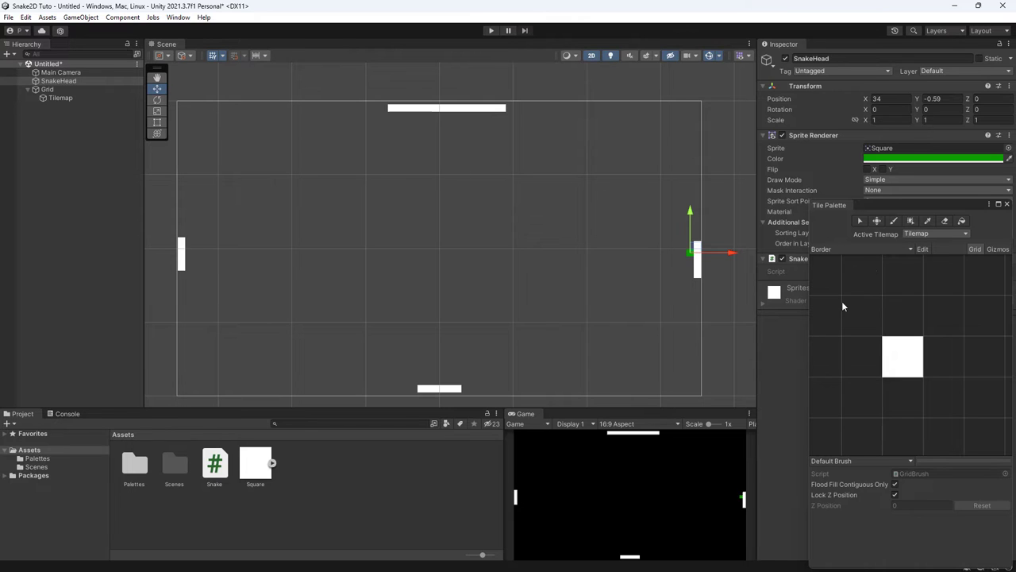
Using the Line Brush with the white tile, extend the top wall and paint full right and bottom walls
left_click(857, 460)
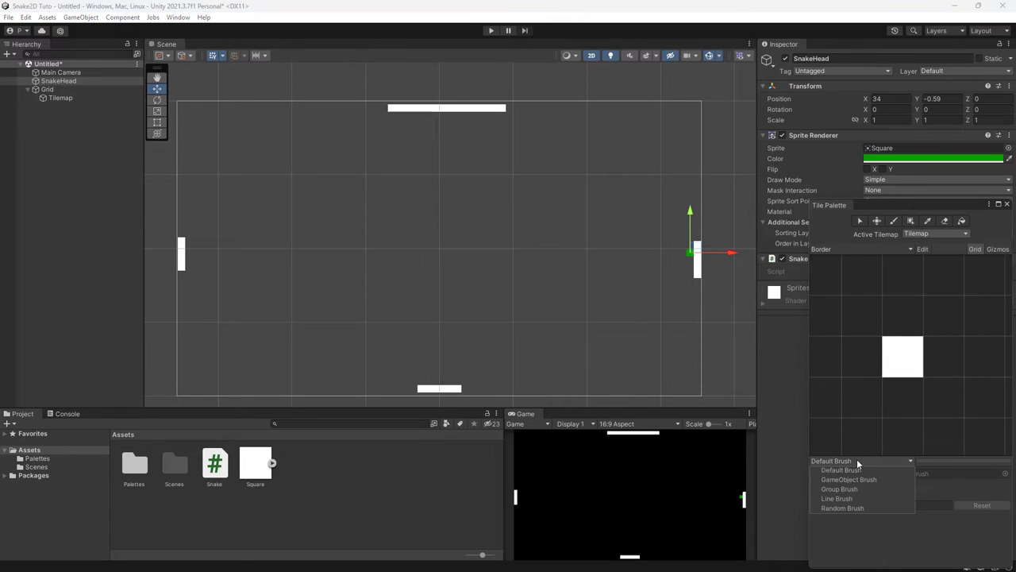
left_click(853, 498)
left_click(924, 352)
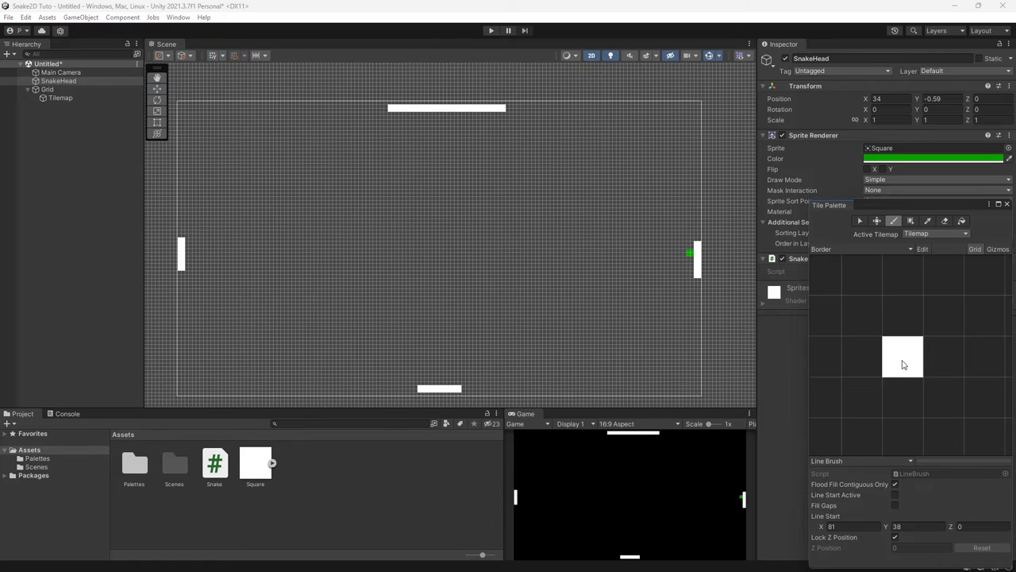
left_click(512, 108)
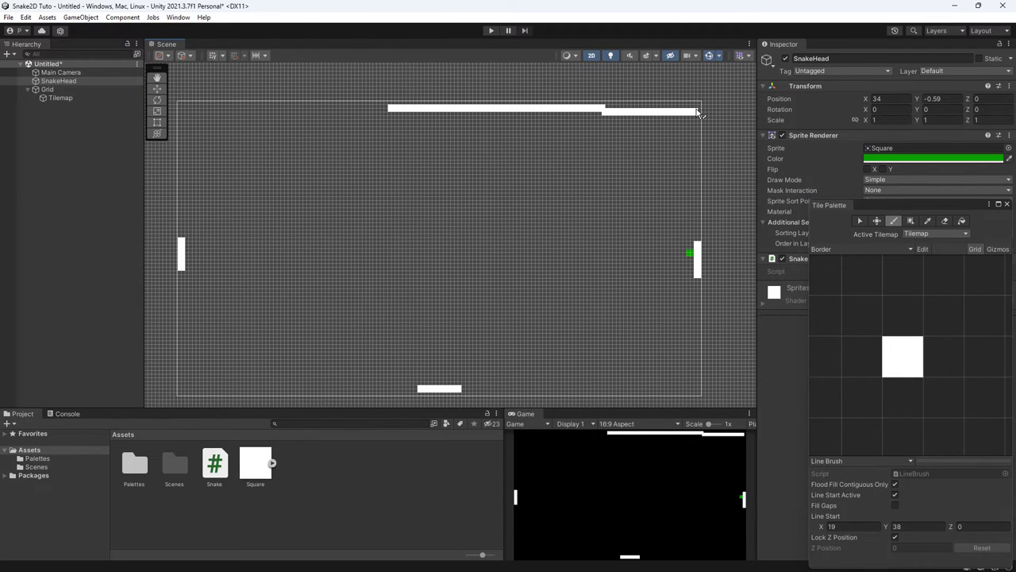
left_click(697, 108)
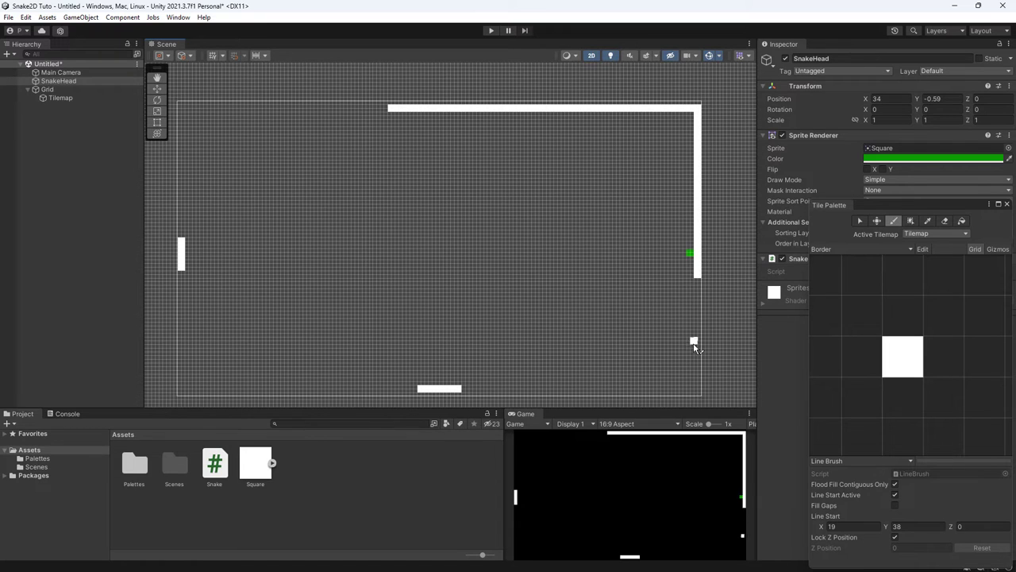
left_click_drag(701, 279, 699, 390)
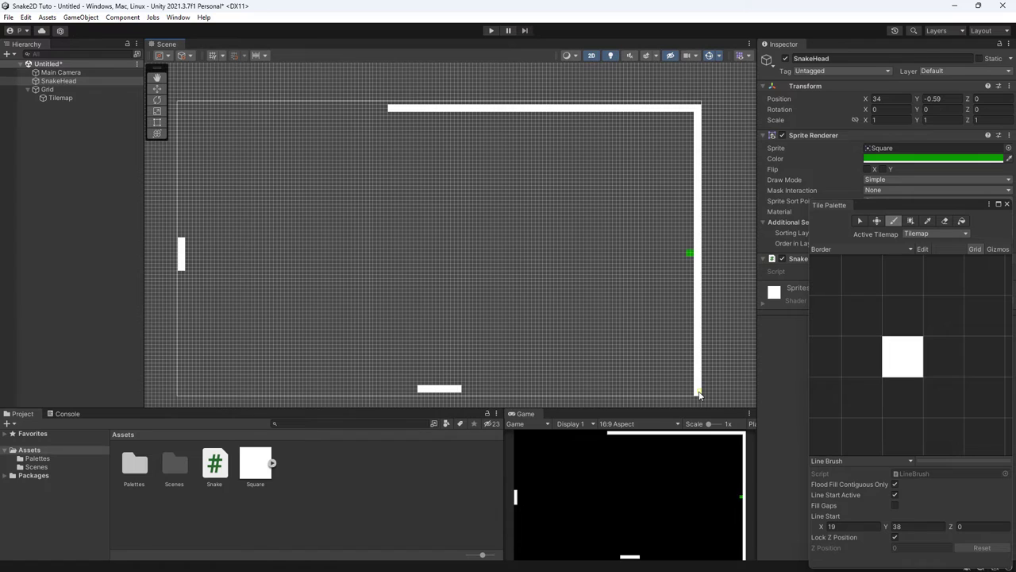
left_click_drag(696, 393, 432, 390)
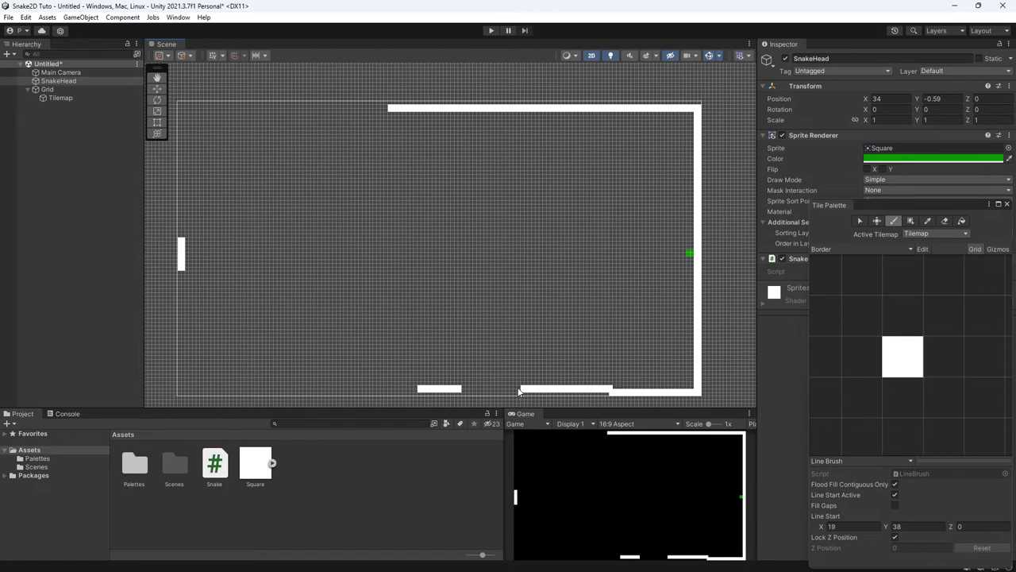
Paint the bottom, right, left and top tile walls so the white border forms a closed rectangle
left_click(433, 391)
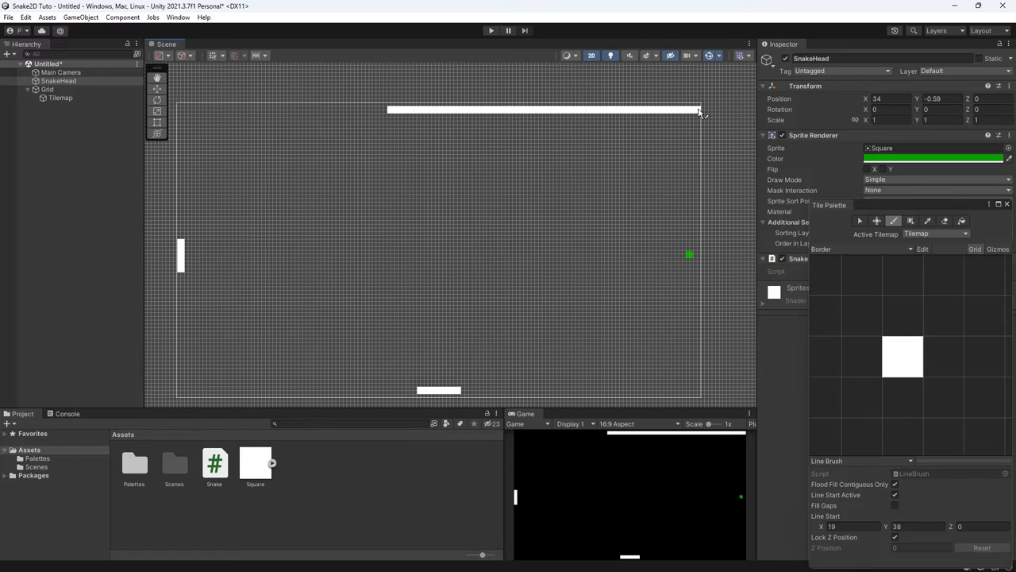
left_click(700, 111)
left_click(701, 118)
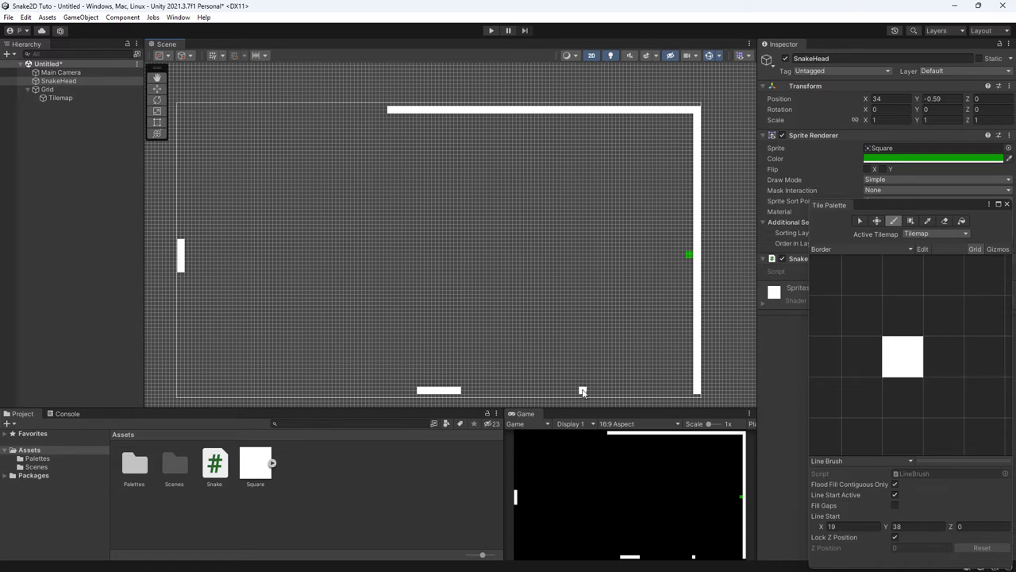
left_click(696, 390)
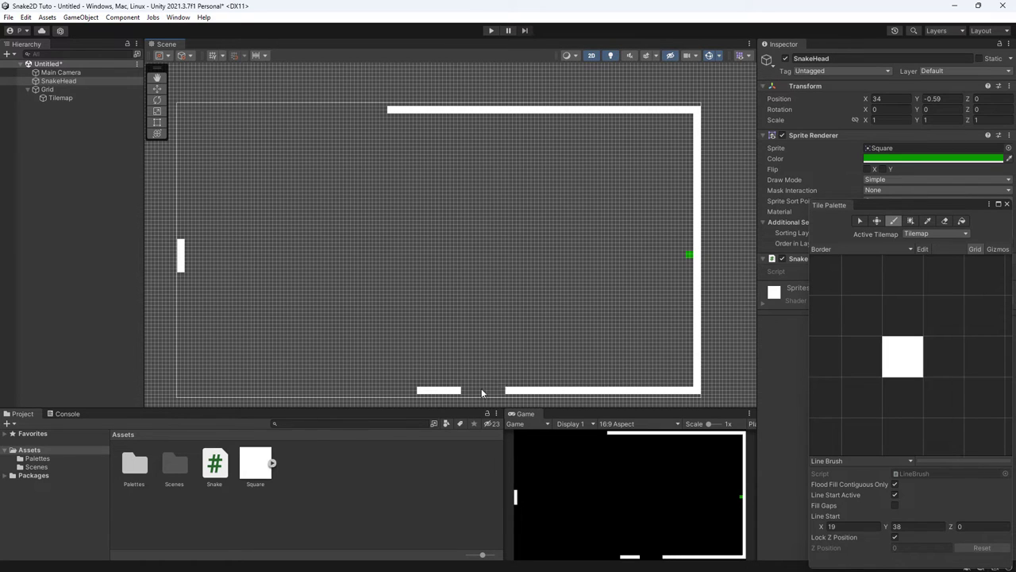
left_click(182, 392)
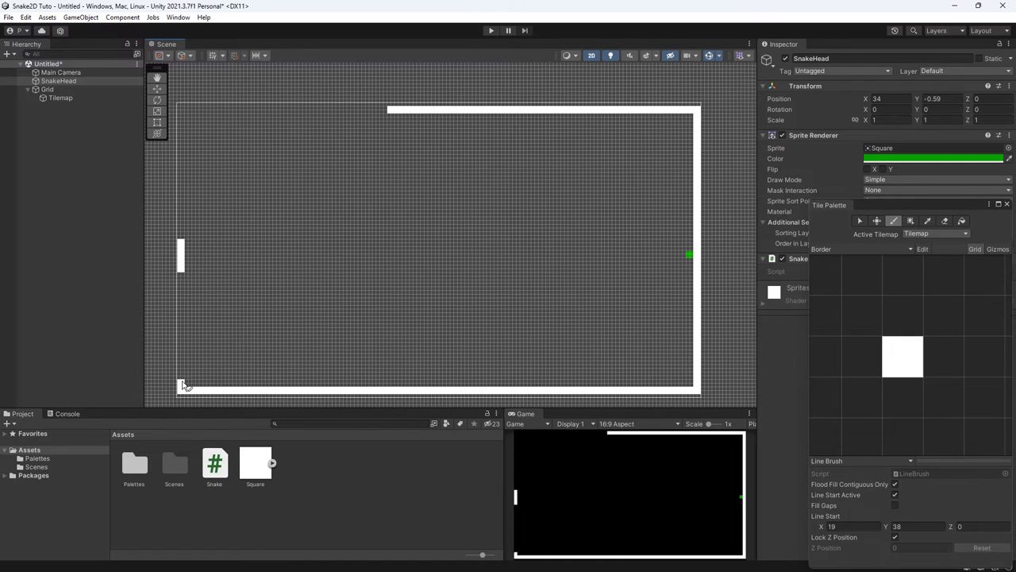
left_click_drag(183, 389, 199, 157)
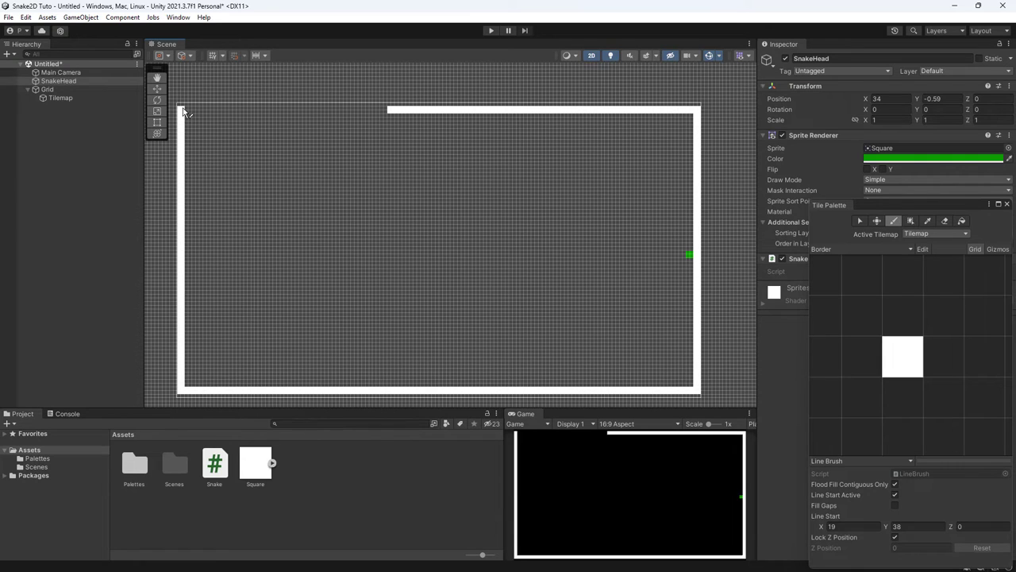
left_click_drag(184, 112, 393, 114)
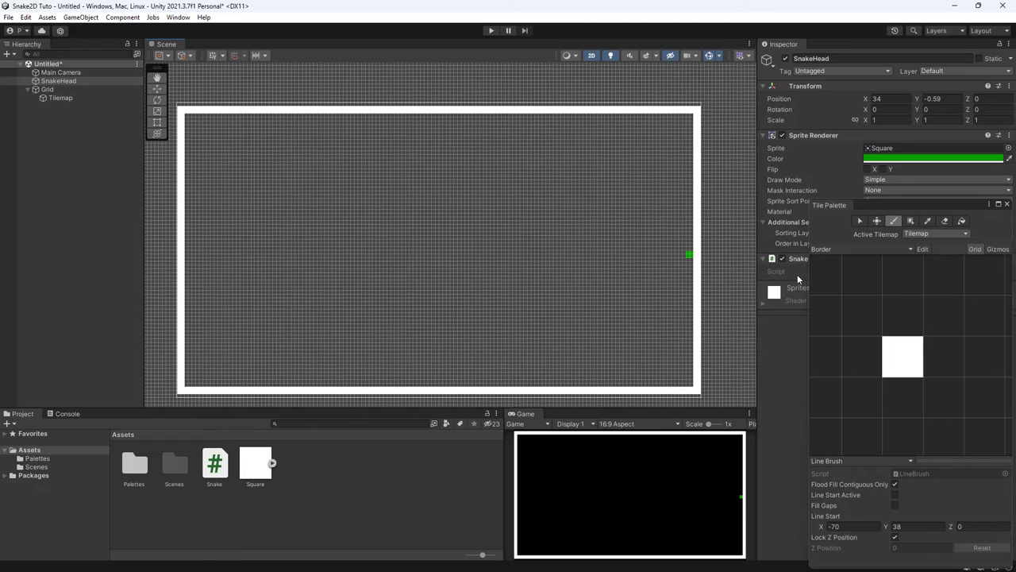
Set SnakeHead's Position X and Y to 0
left_click(92, 80)
type("0")
key("Tab")
type("0")
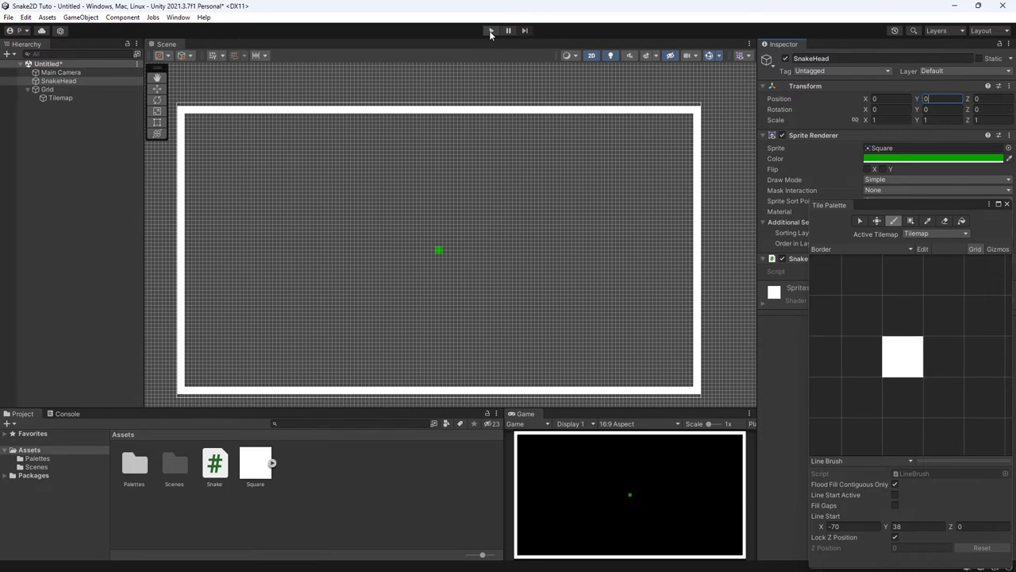
Dock the Game view beside the Scene view
scroll(680, 406, "up", 1)
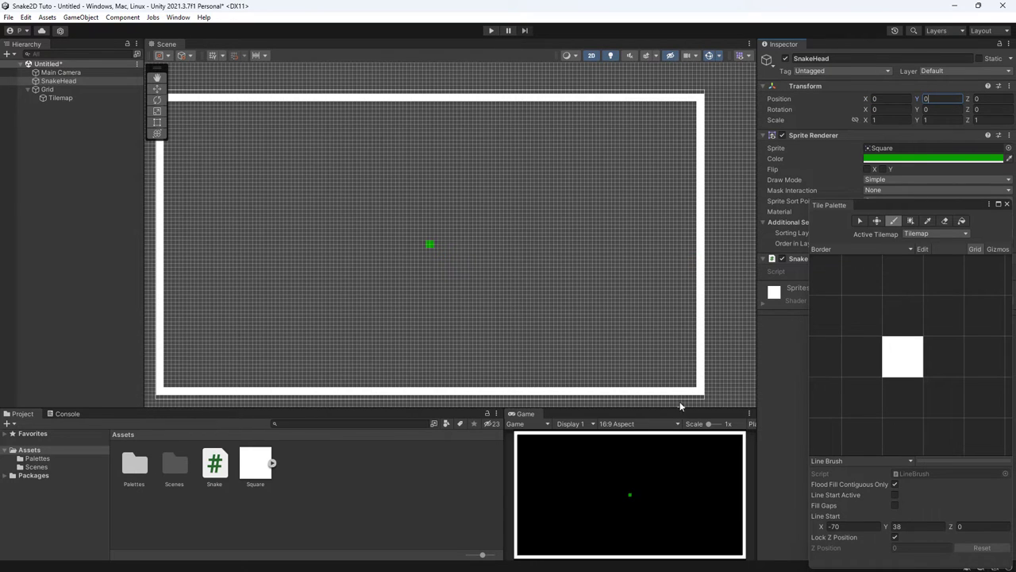
left_click(515, 425)
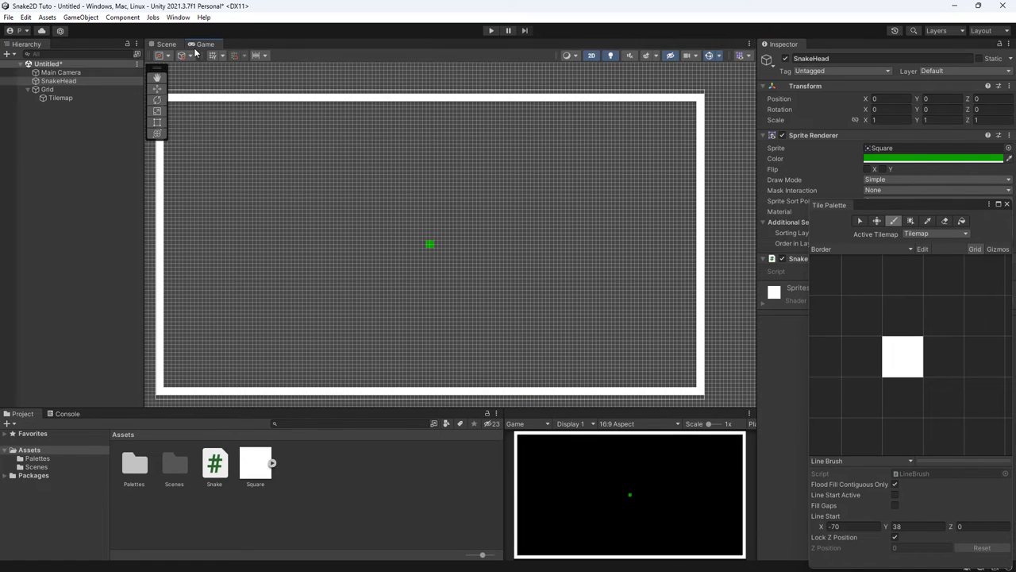
left_click_drag(525, 413, 200, 44)
Run the game and steer the snake up, left, right and up again inside the walls
left_click(492, 31)
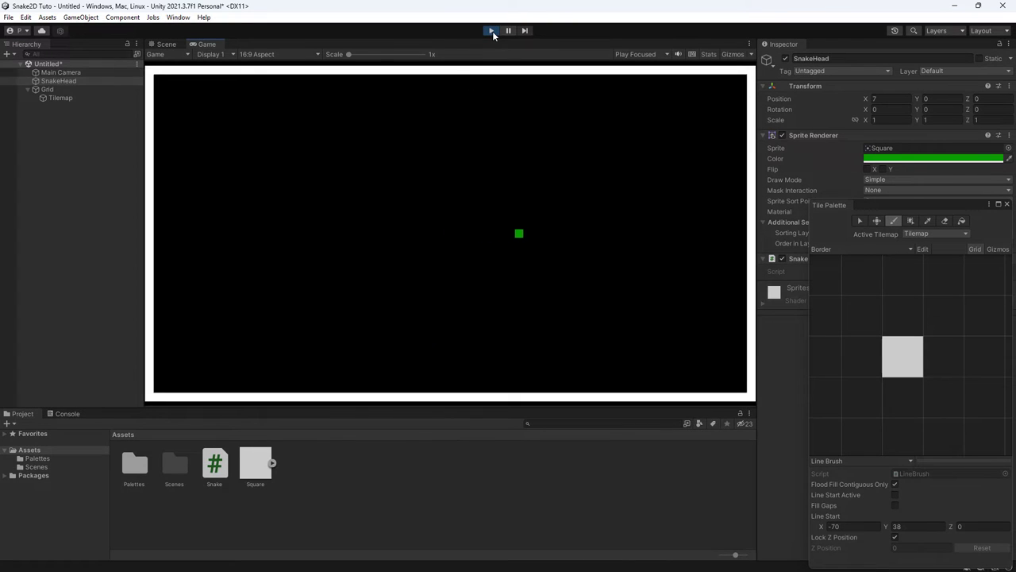
key("Up")
key("Left")
key("Right")
key("Up")
key("Left")
Stop play mode and add a Tilemap Collider 2D to the Tilemap
left_click(493, 31)
left_click(60, 98)
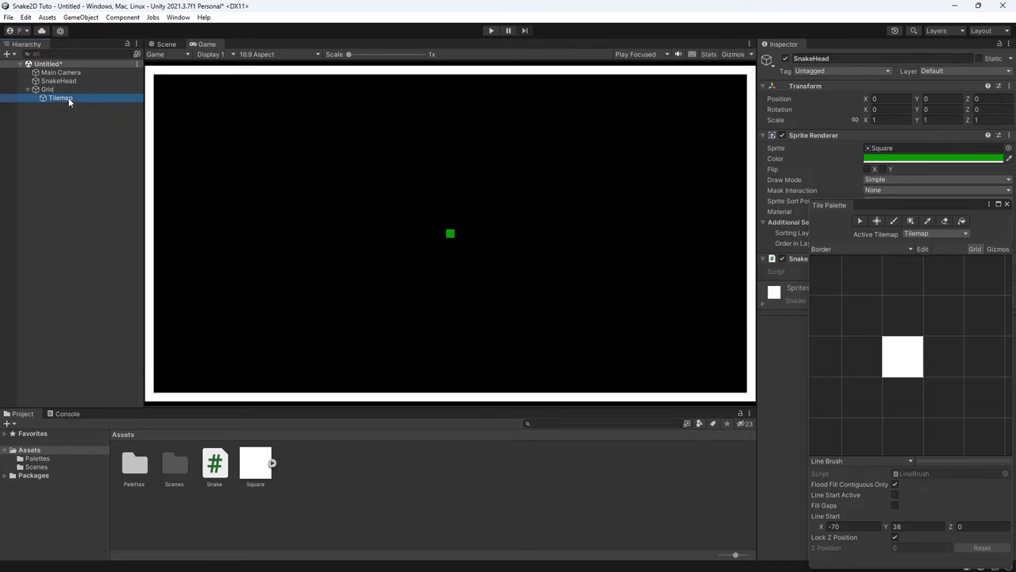
left_click(1007, 204)
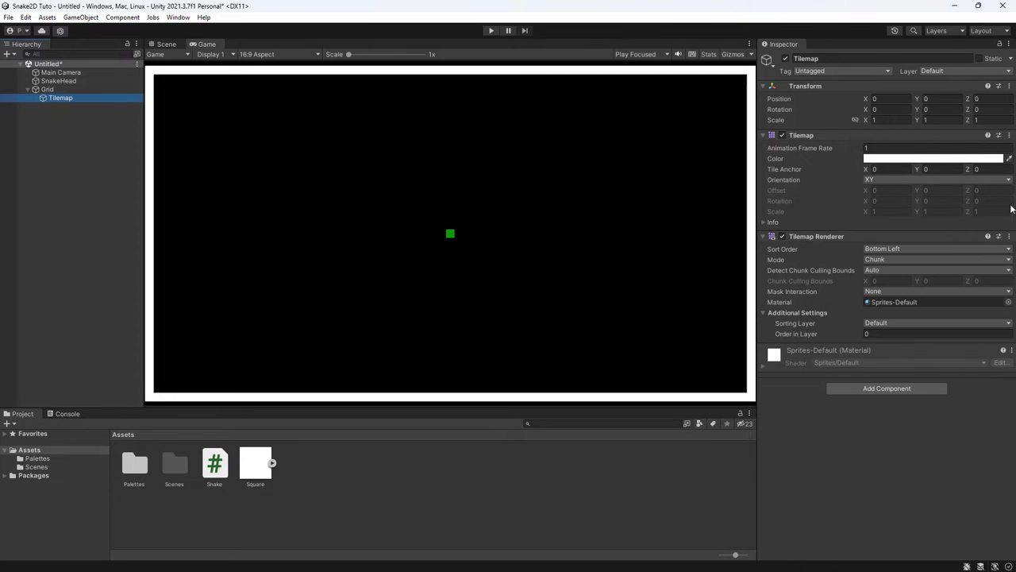
left_click(873, 388)
type("t")
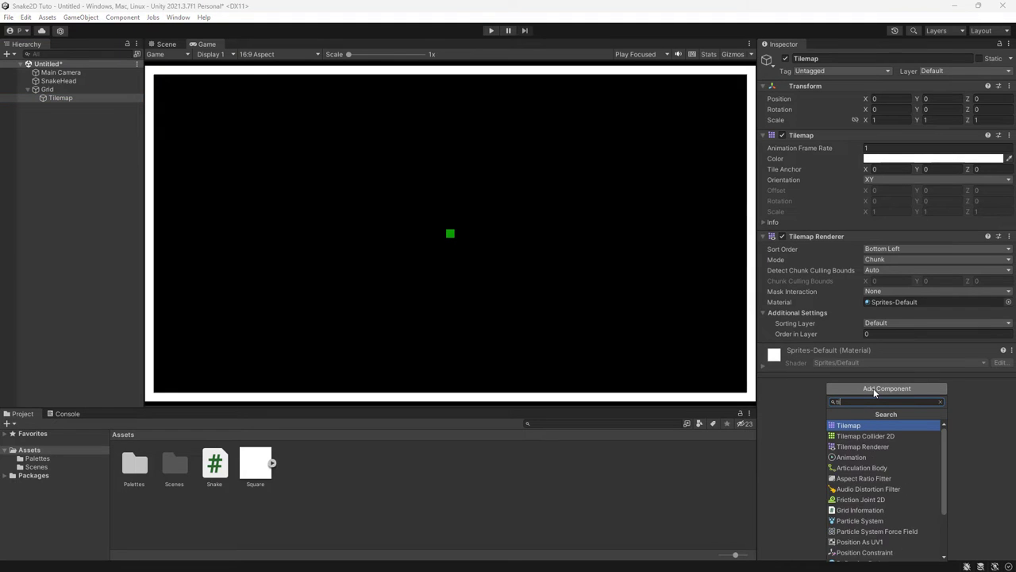
type("il")
left_click(887, 437)
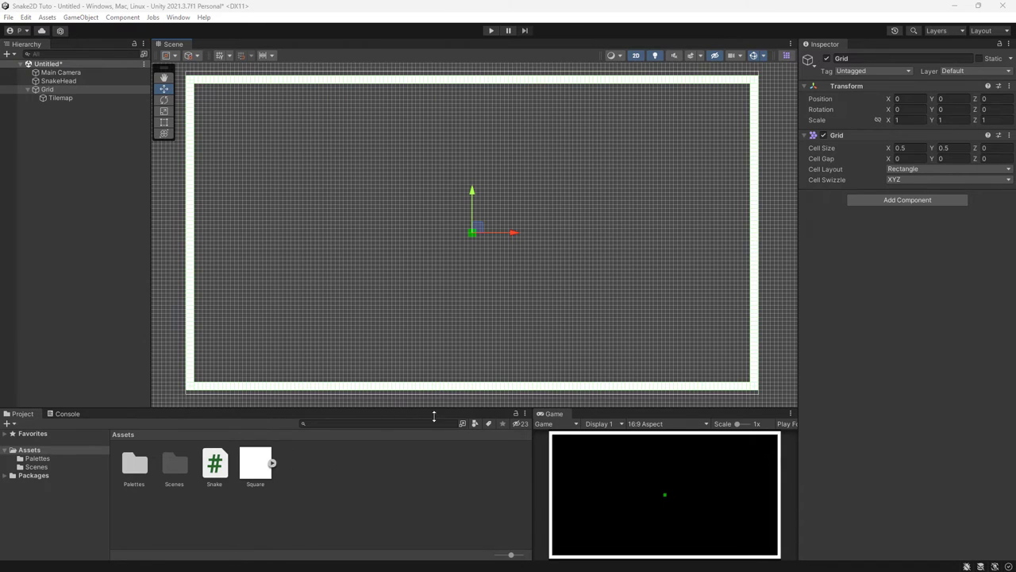
Place a Square sprite left of the snake head and rename it Food
mouse_move(264, 470)
left_mouse_down()
mouse_move(309, 426)
mouse_move(52, 220)
left_mouse_up()
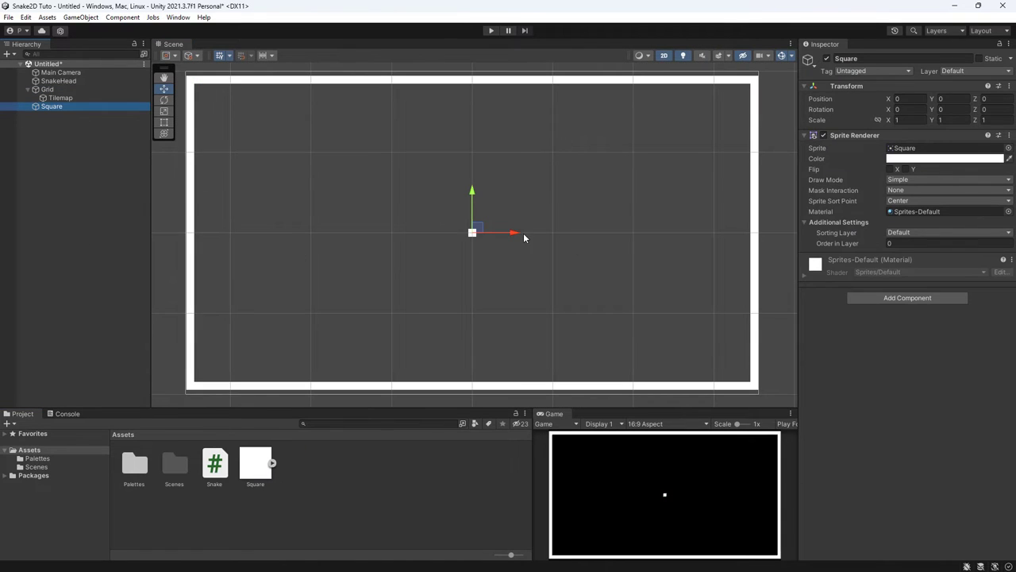
left_click_drag(523, 232, 401, 233)
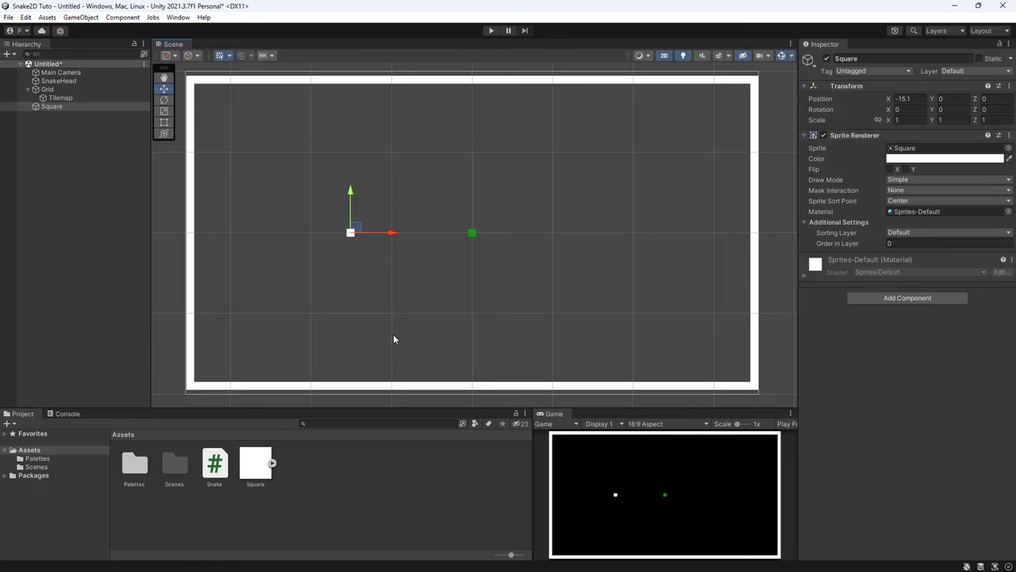
right_click(59, 106)
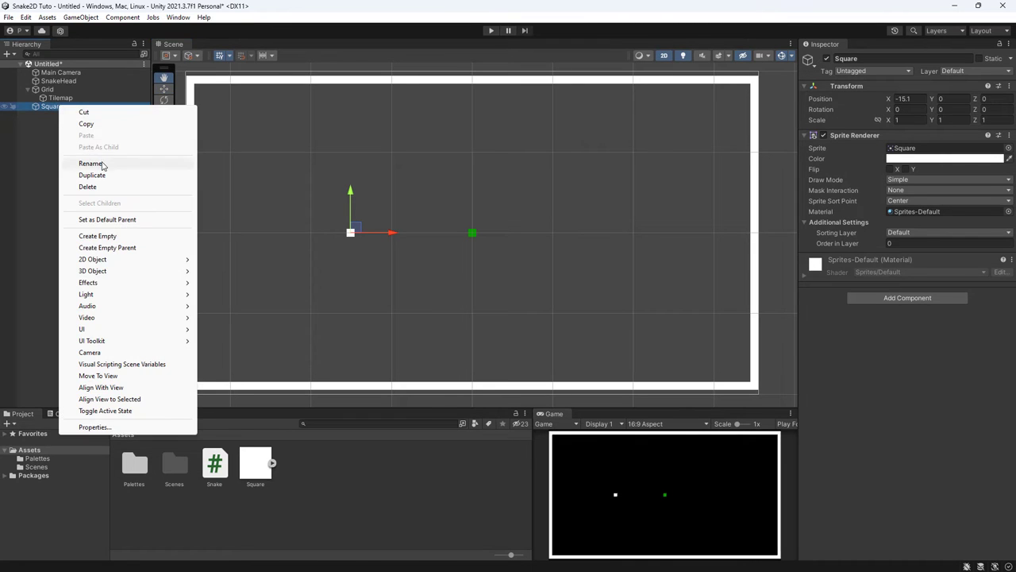
left_click(89, 164)
type("Food")
key("Return")
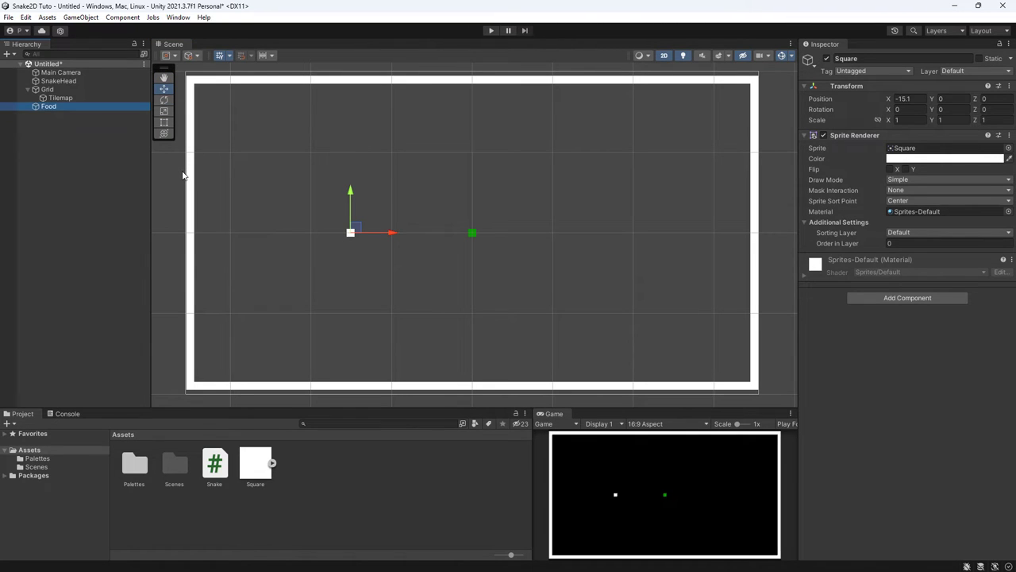
Colour Food red, give it a Box Collider 2D, and start the game
left_click(913, 158)
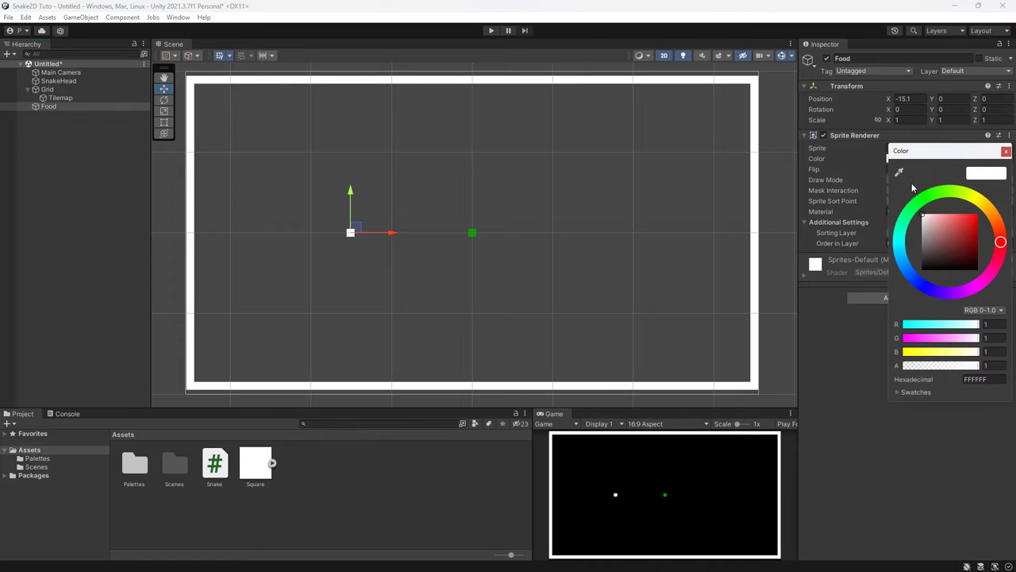
left_click_drag(948, 234, 978, 215)
left_click(1005, 151)
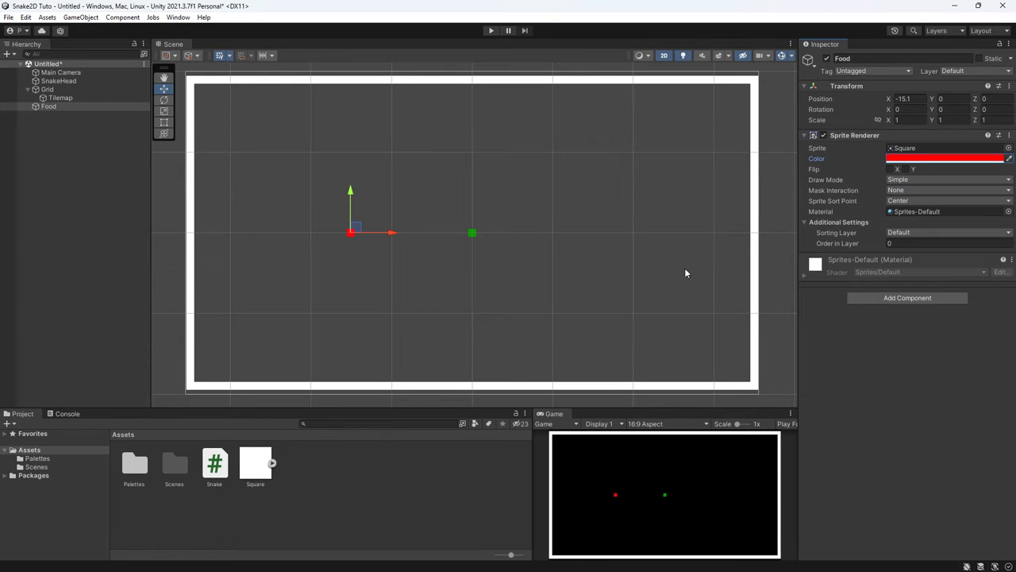
left_click(908, 297)
type("box")
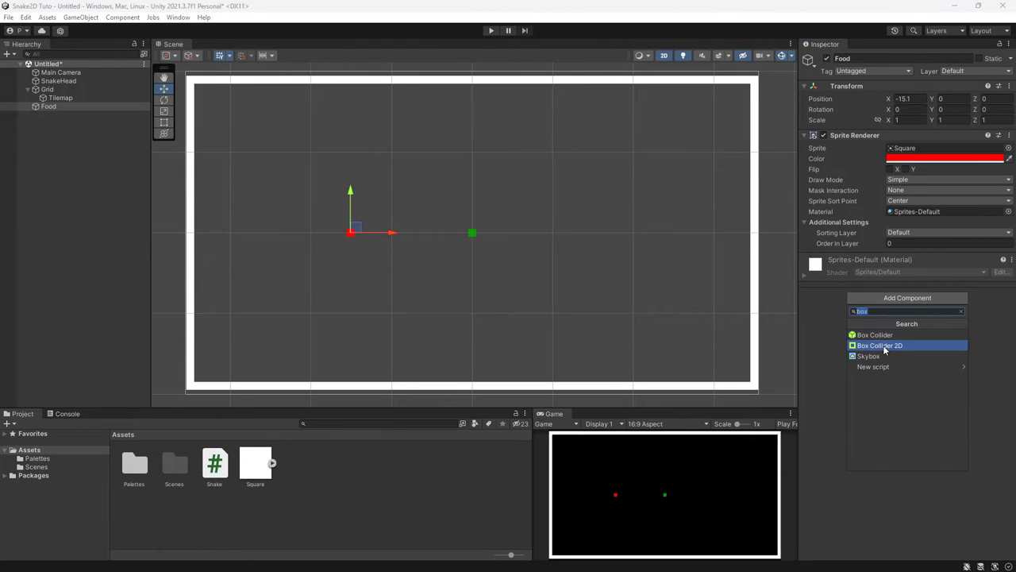
left_click(887, 349)
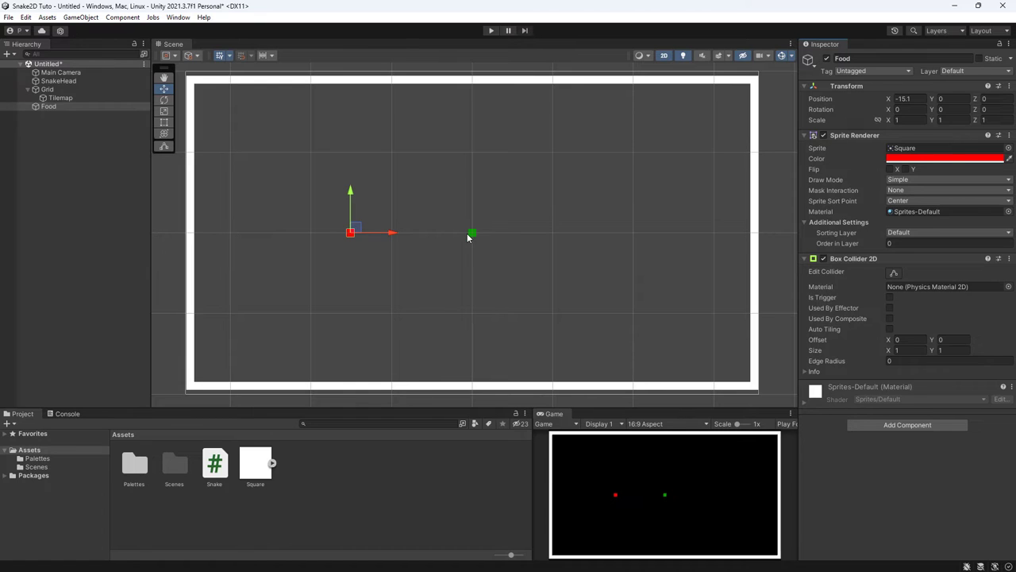
left_click(490, 32)
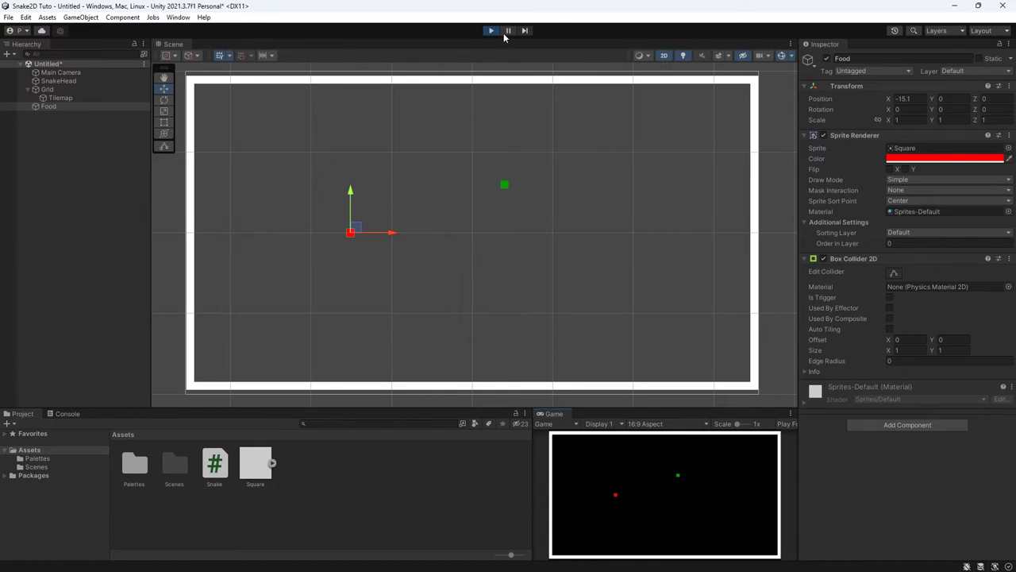
Pause and exit play mode, then select the Food object in the Hierarchy
left_click(508, 31)
left_click(491, 30)
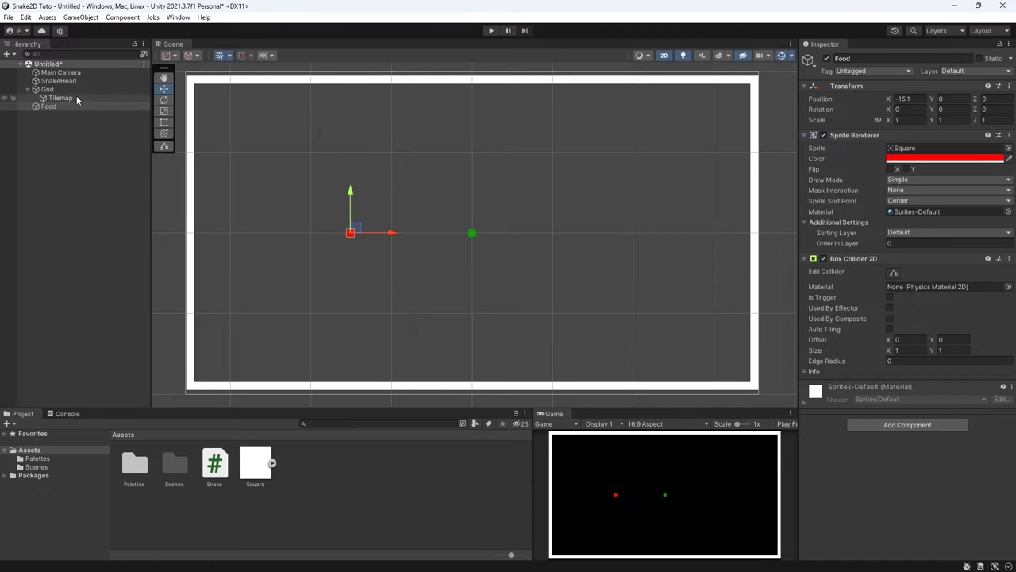
left_click(42, 106)
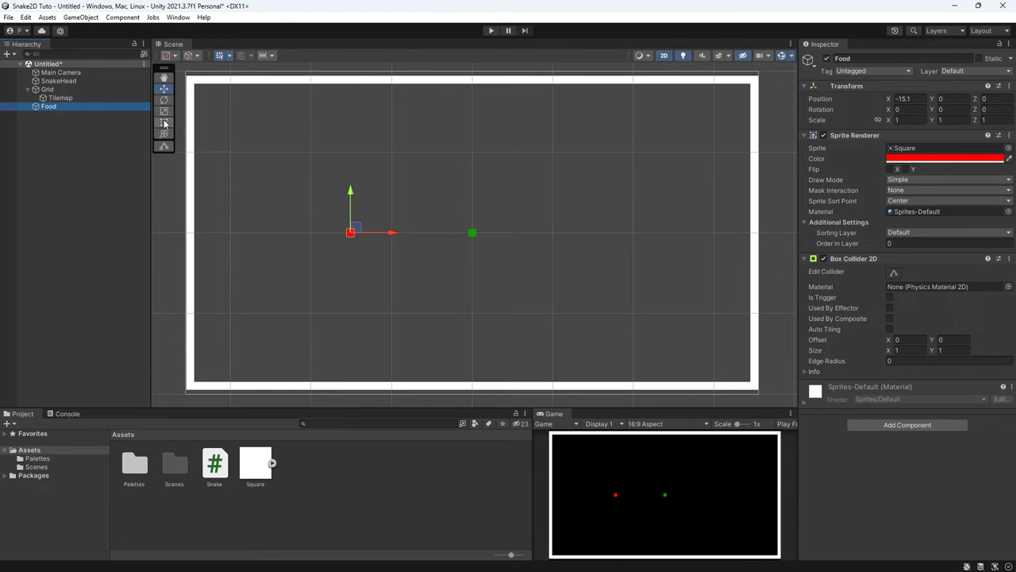
Add a Box Collider 2D to the Grid object
left_click(47, 89)
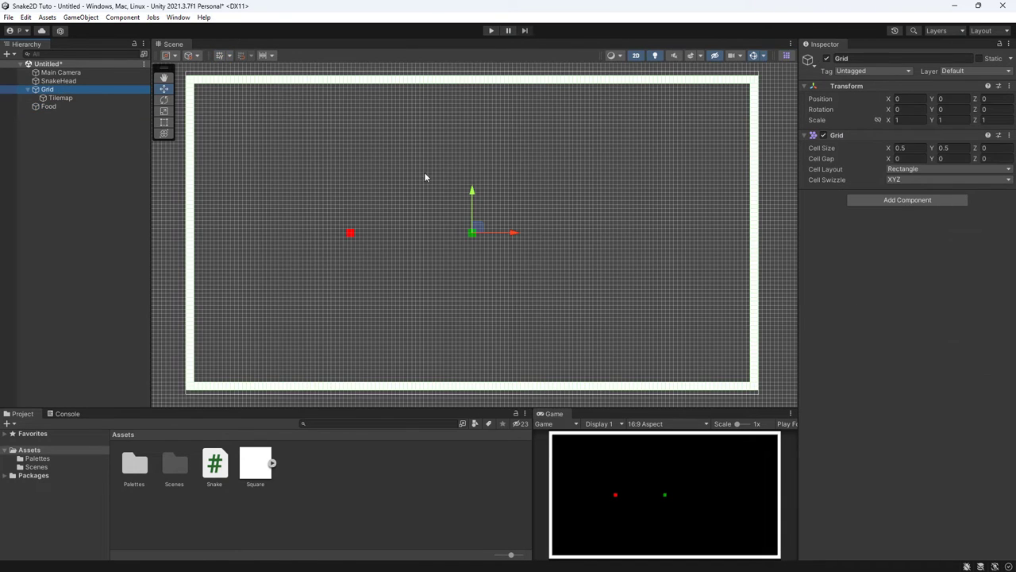
left_click(877, 200)
type("box")
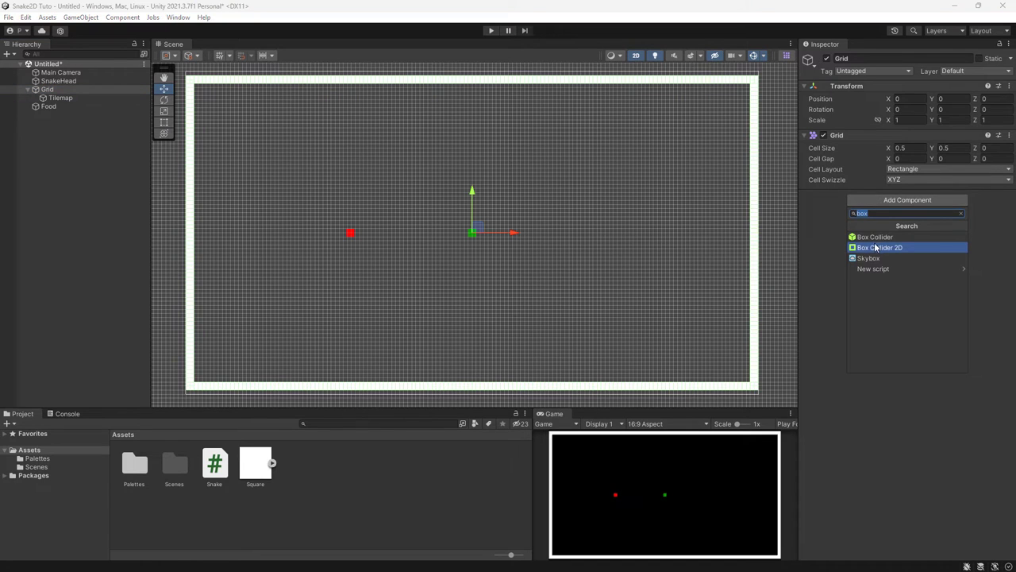
left_click(873, 246)
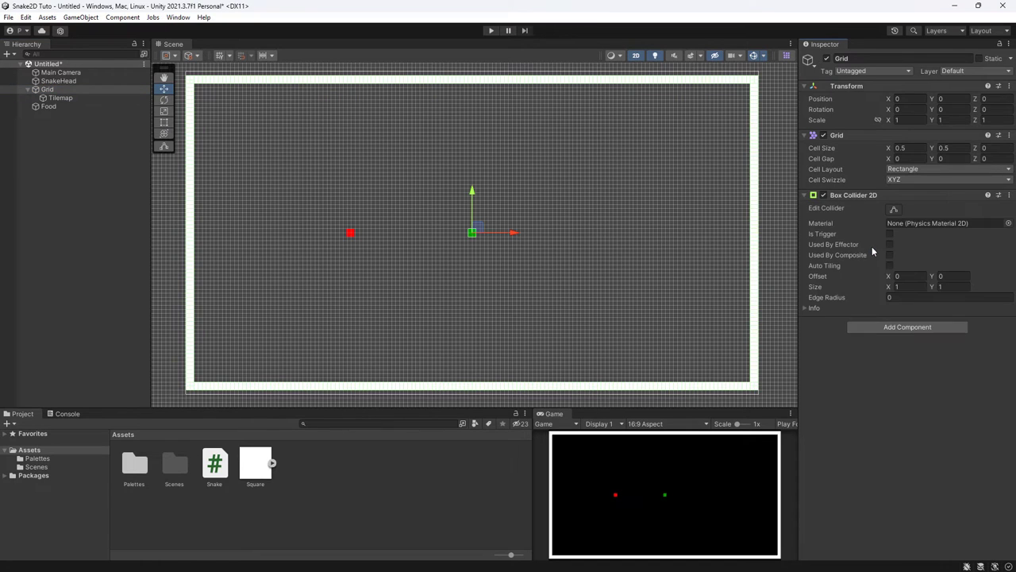
Resize the Grid's collider to fill the arena inside the walls, about 68.9 by 36.8
left_click(893, 212)
left_click_drag(471, 233, 196, 235)
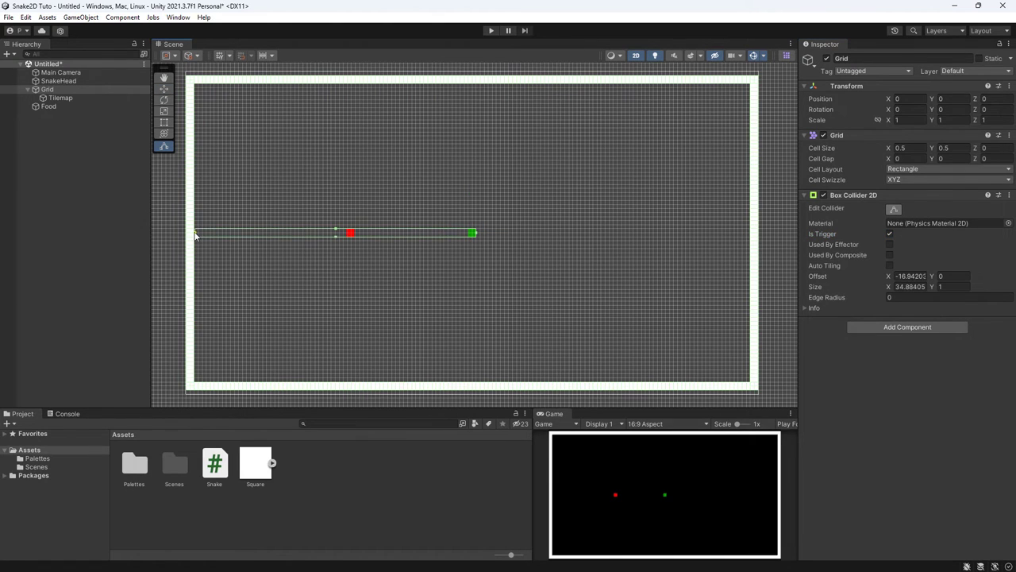
left_click_drag(195, 235, 193, 235)
left_click_drag(335, 231, 364, 84)
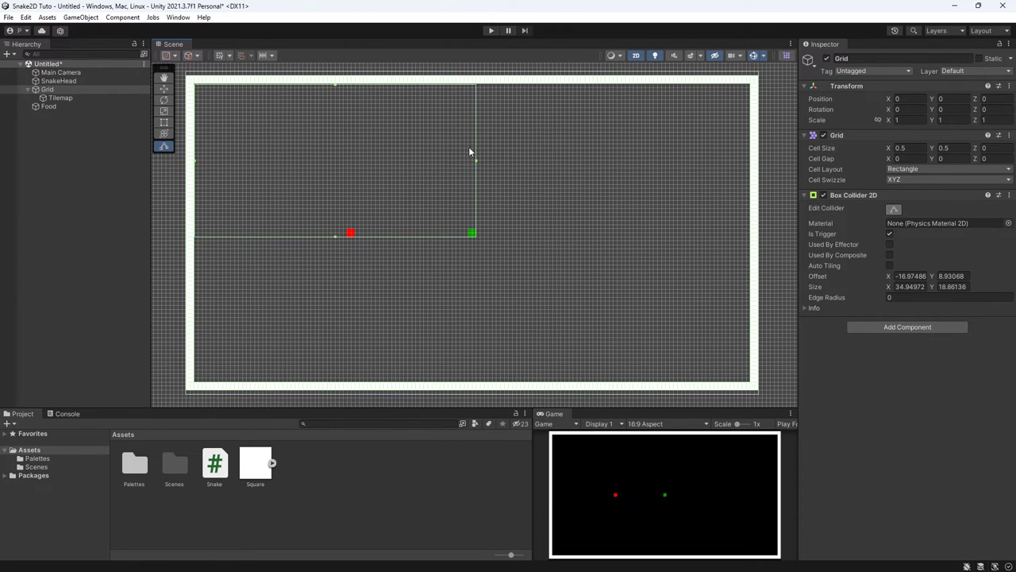
mouse_move(476, 162)
left_mouse_down()
mouse_move(608, 161)
mouse_move(750, 183)
left_mouse_up()
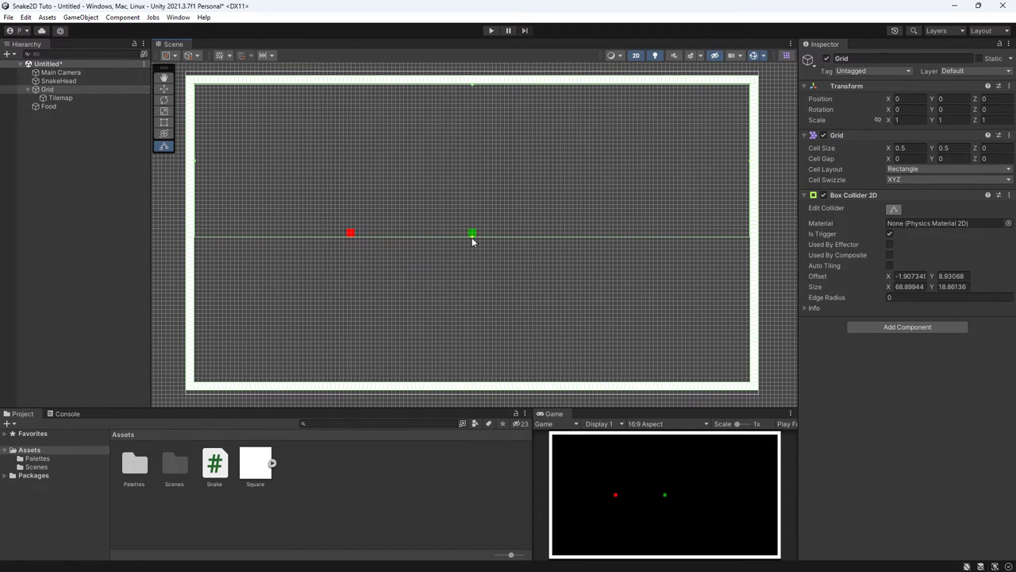
left_click_drag(472, 237, 475, 382)
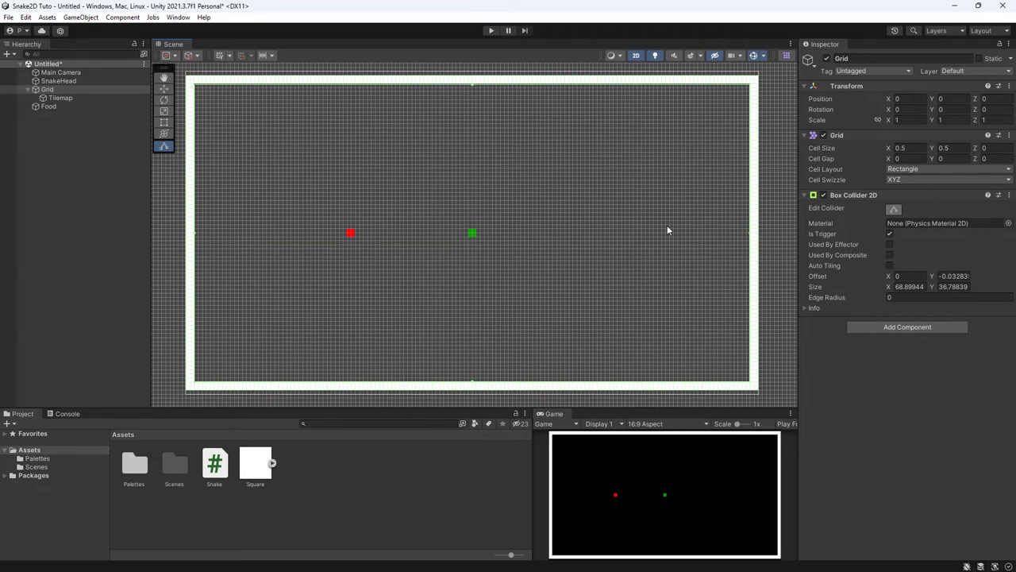
left_click(47, 91)
Create a new C# script named Food in the Assets folder
right_click(316, 486)
mouse_move(368, 204)
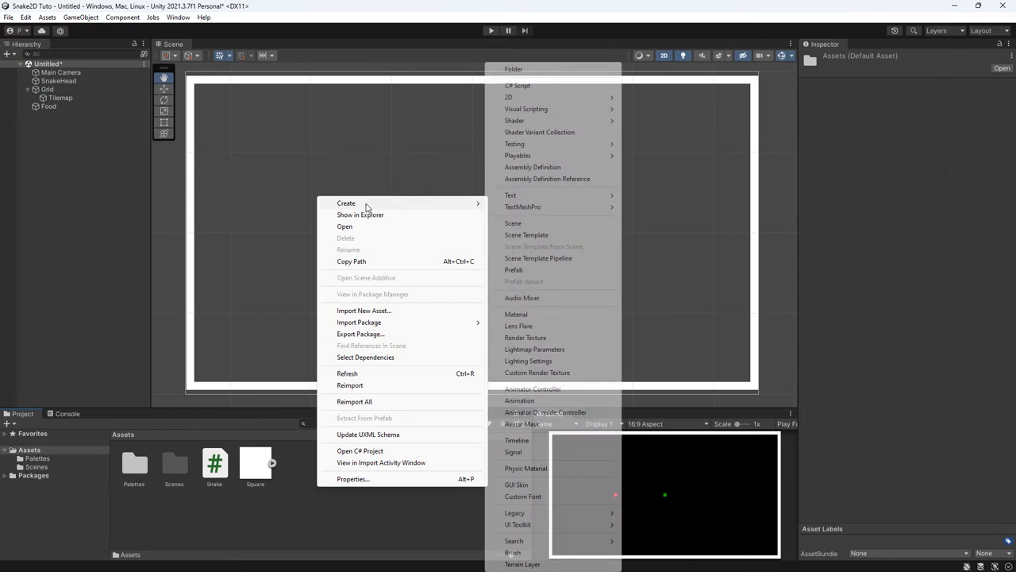
left_click(537, 85)
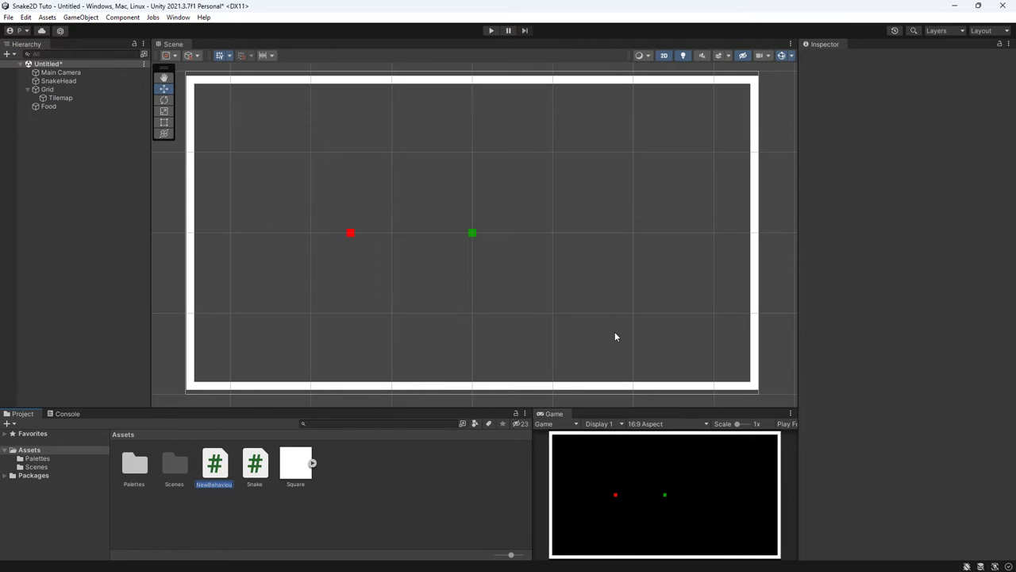
type("Food")
key("Return")
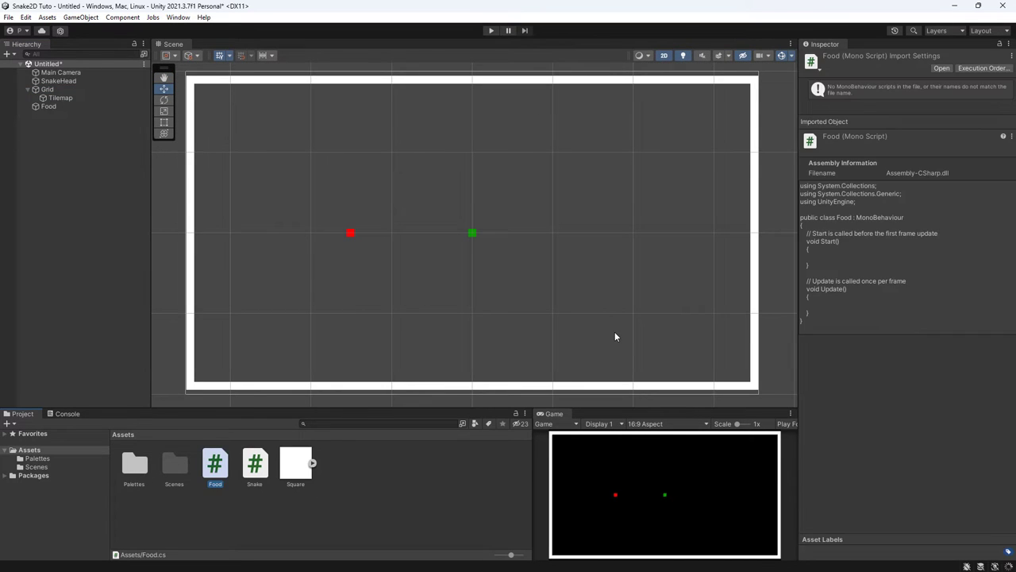
key("alt+Tab")
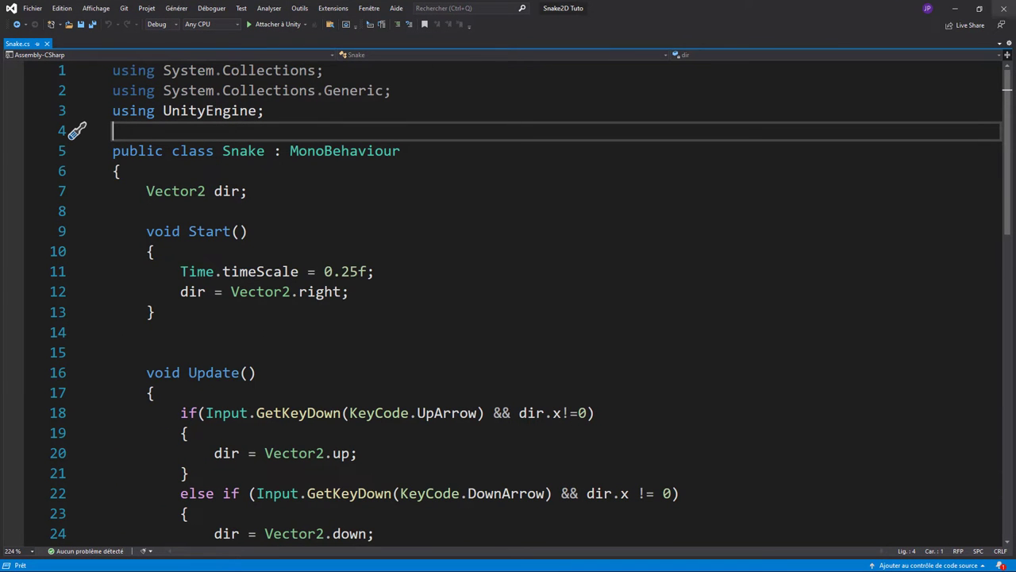
key("alt+Tab")
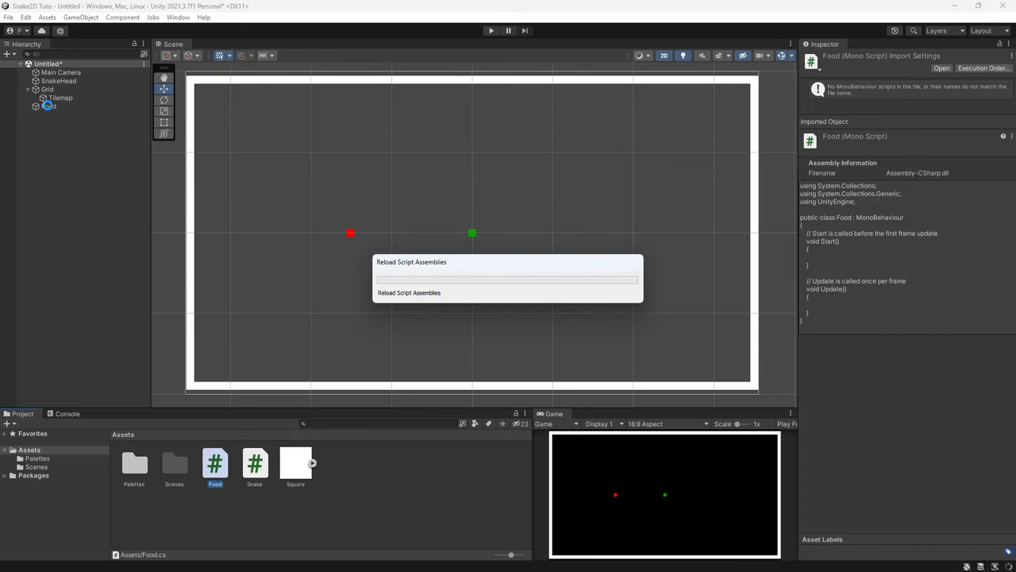
Attach the Food script to the Food object and open it in Visual Studio
left_click(48, 106)
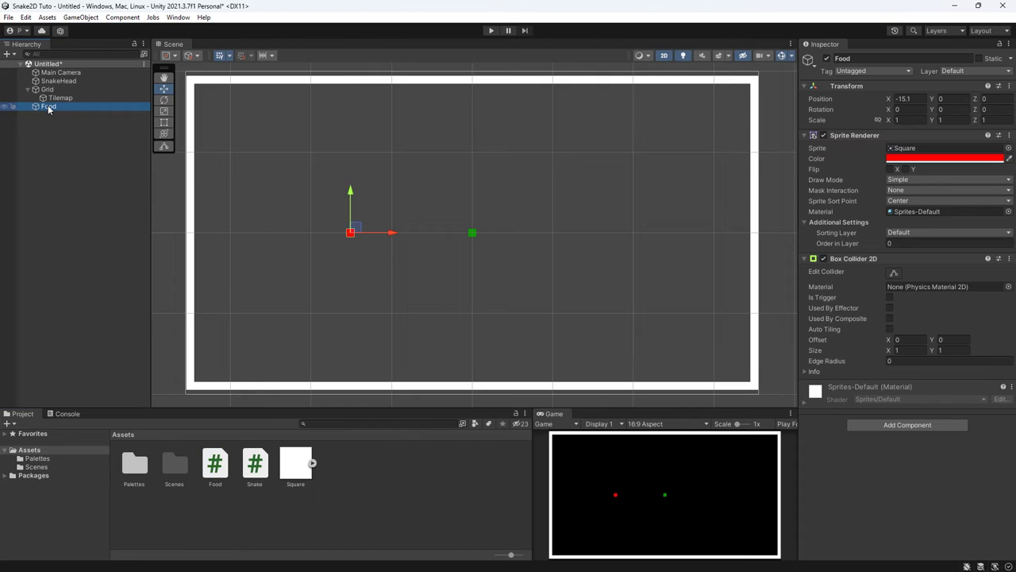
mouse_move(215, 470)
left_mouse_down()
mouse_move(904, 482)
mouse_move(867, 466)
left_mouse_up()
double_click(919, 401)
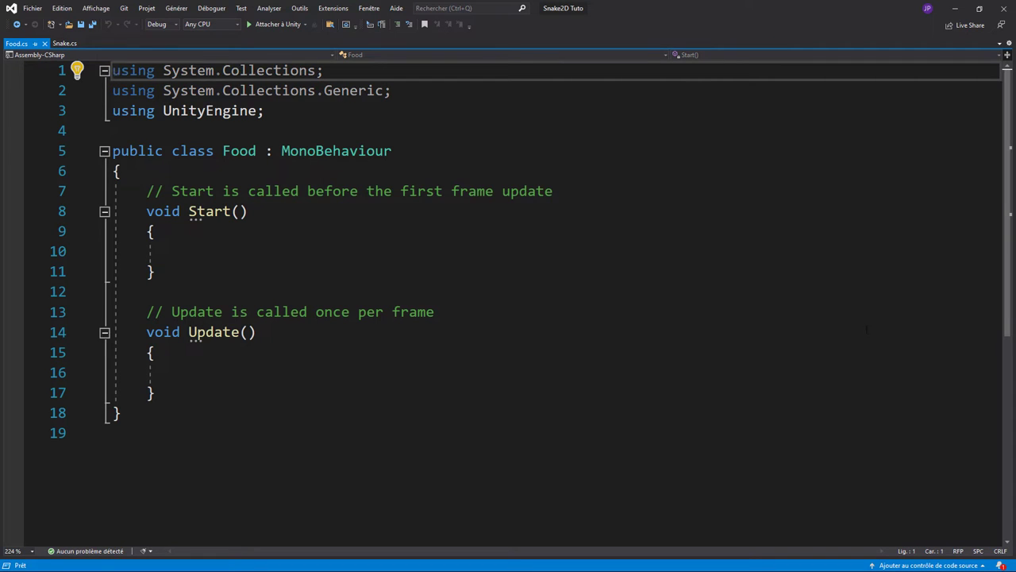
Replace the Start comment with a '[SerializeField] Collider2D zoneSpawn;' field
left_click(148, 191)
left_click_drag(148, 191, 554, 191)
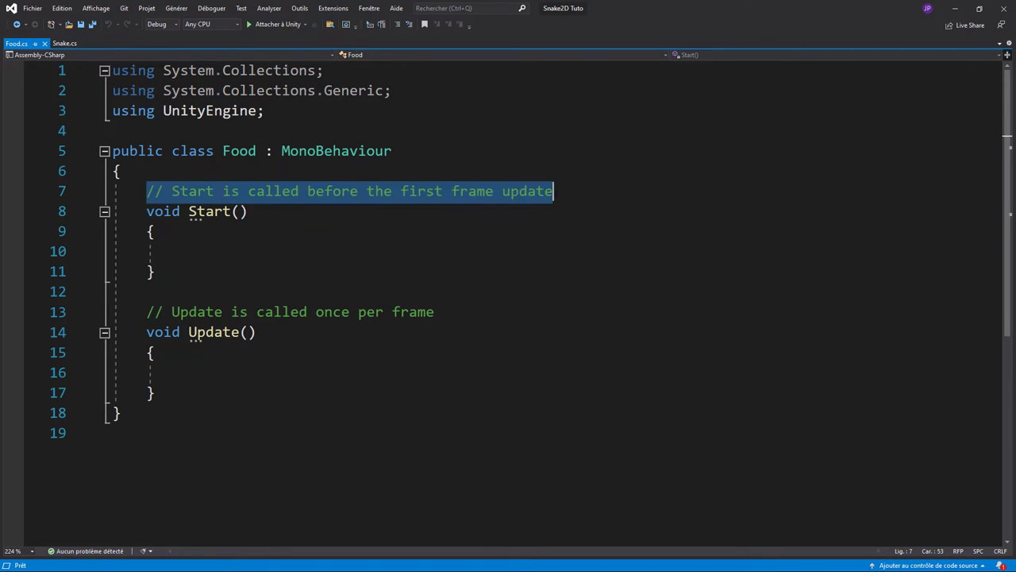
type("publ")
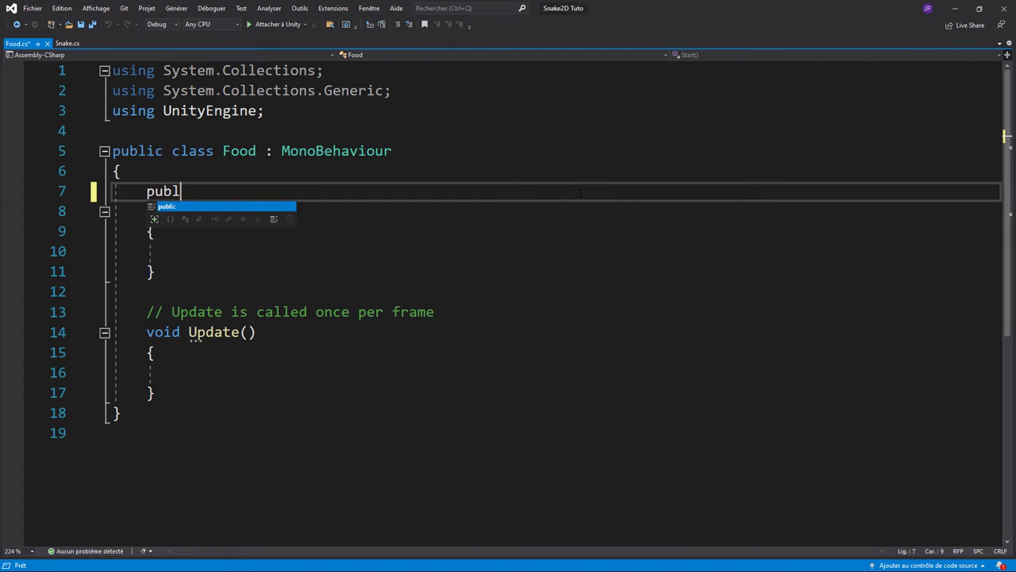
type("ic")
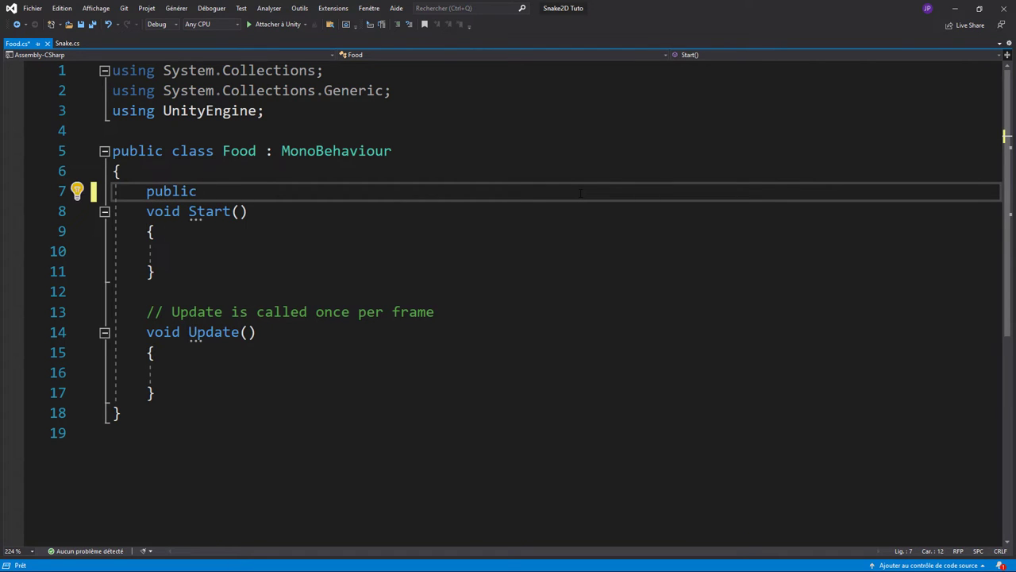
key("BackSpace")
key("BackSpace")
key("BackSpace")
key("BackSpace")
key("BackSpace")
key("BackSpace")
key("BackSpace")
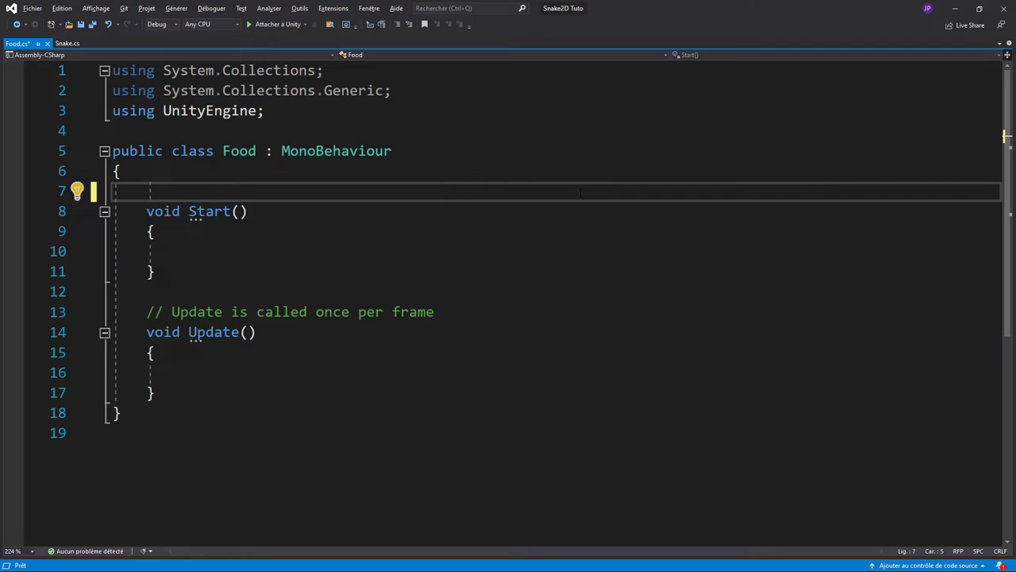
type("[seri")
key("Tab")
key("Down")
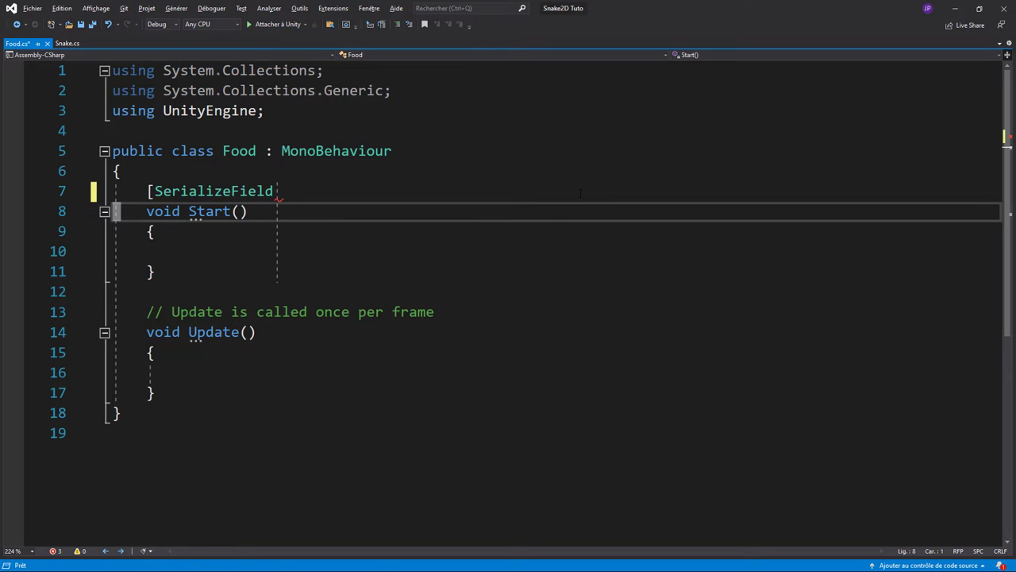
left_click(580, 193)
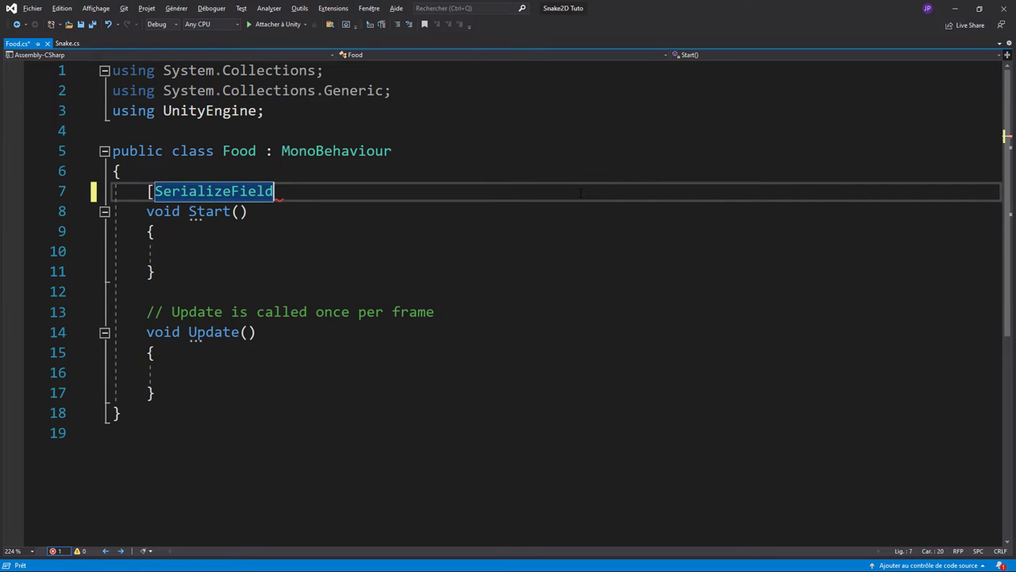
type("]")
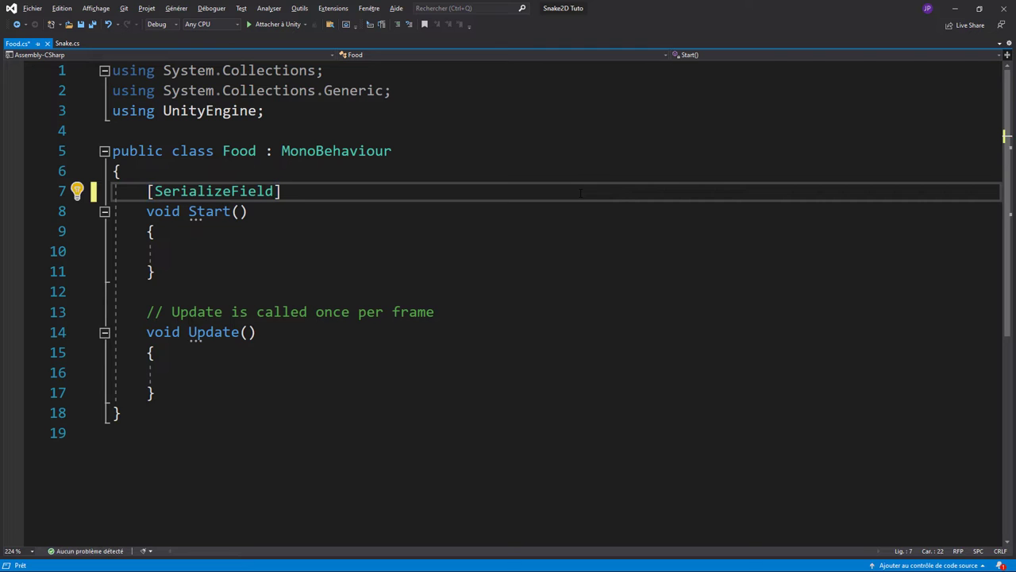
type(" c")
type("oll")
key("Down")
key("Down")
key("Down")
key("Tab")
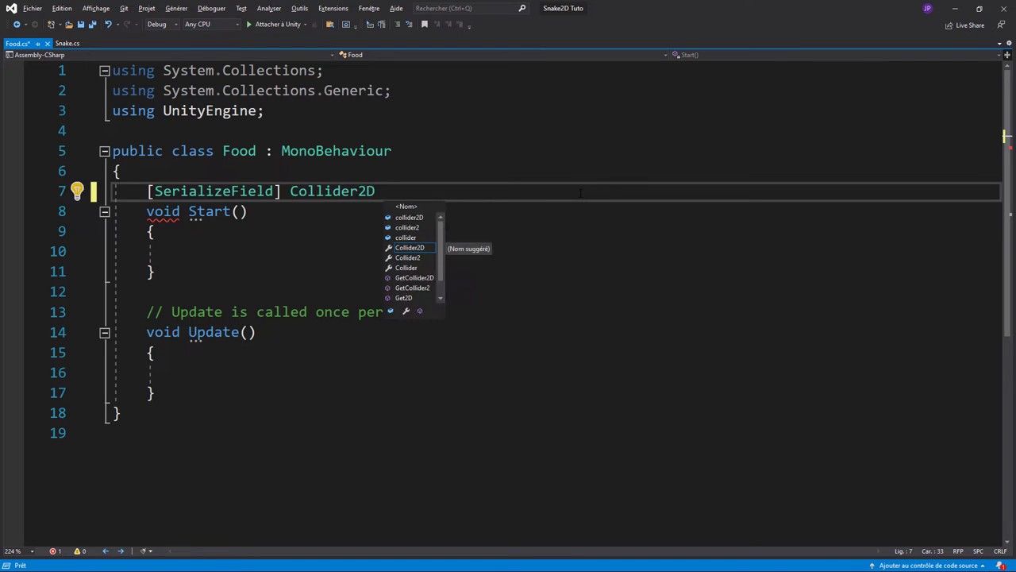
type("zoneSpawn")
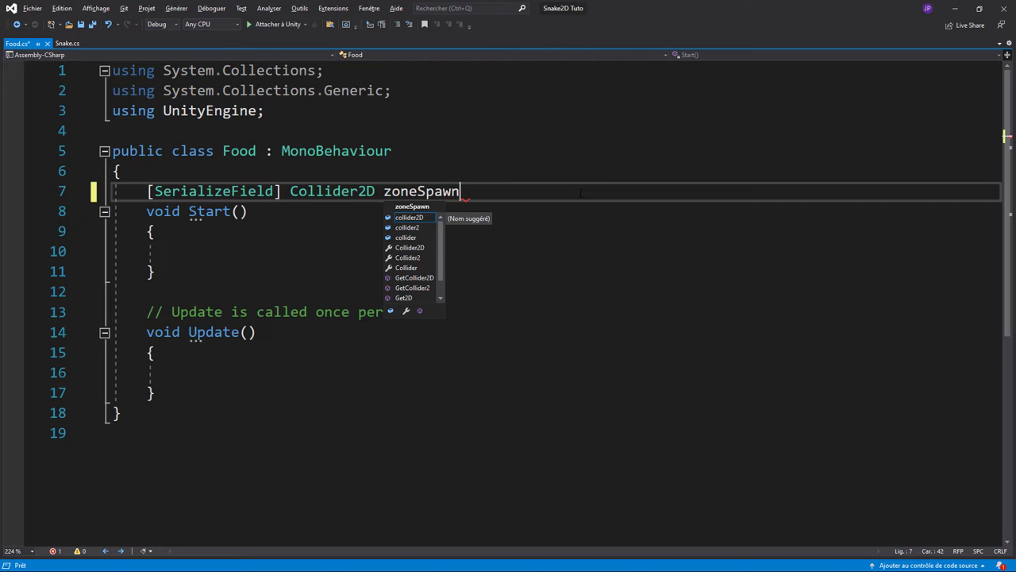
type(";")
key("Return")
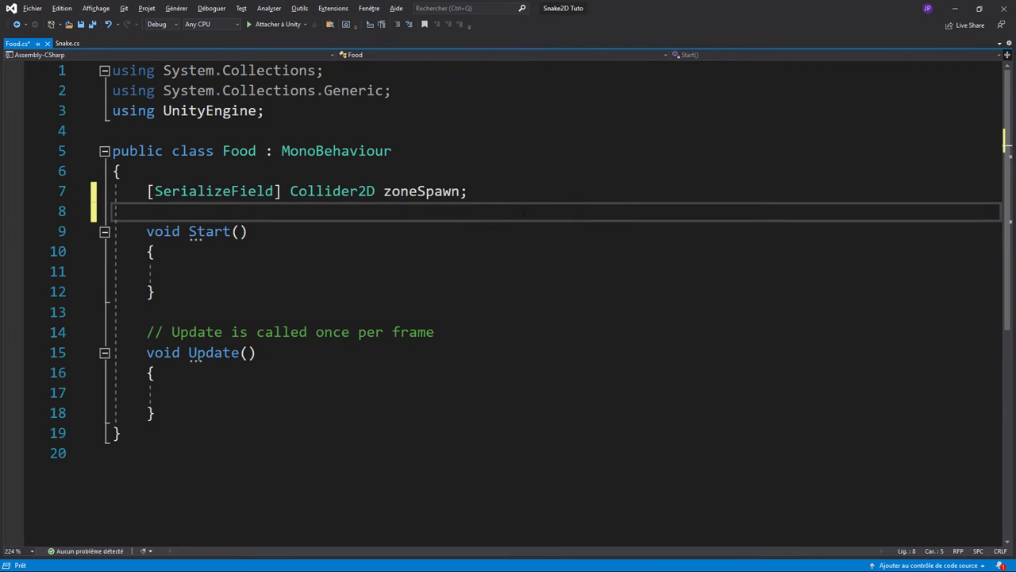
Add a 'SpawnFood();' call inside Start
left_click(236, 270)
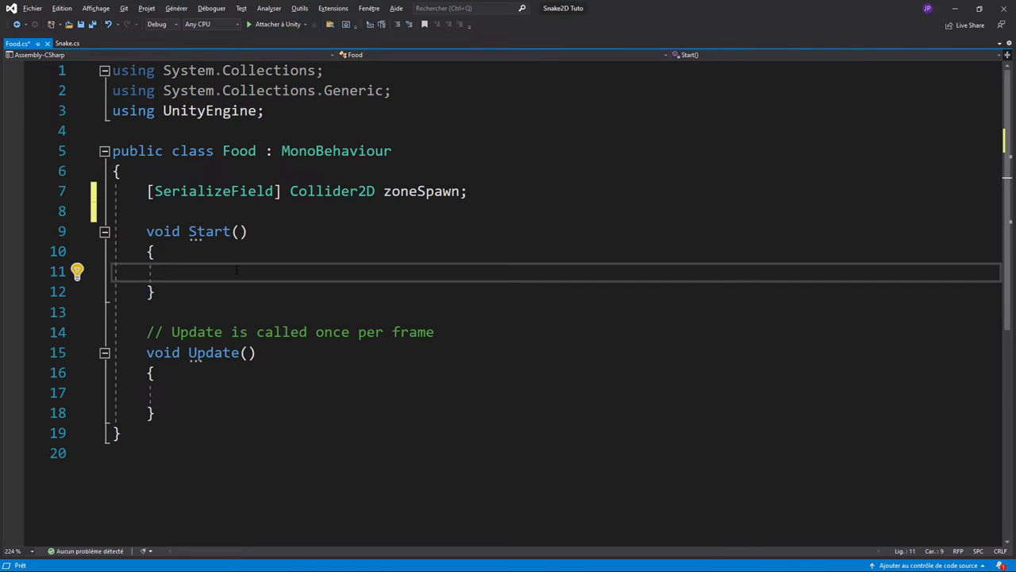
type("Spawn")
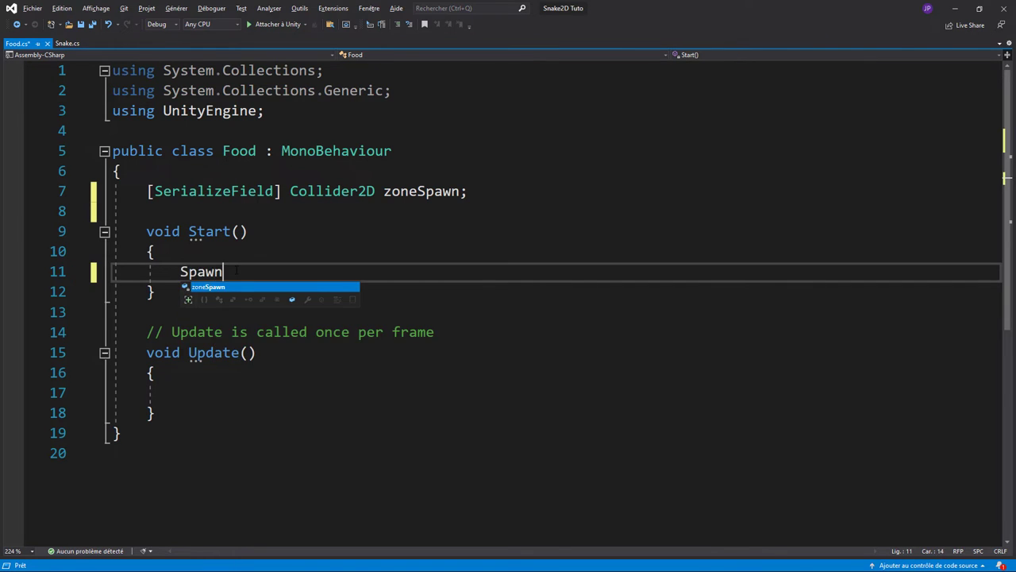
type("F")
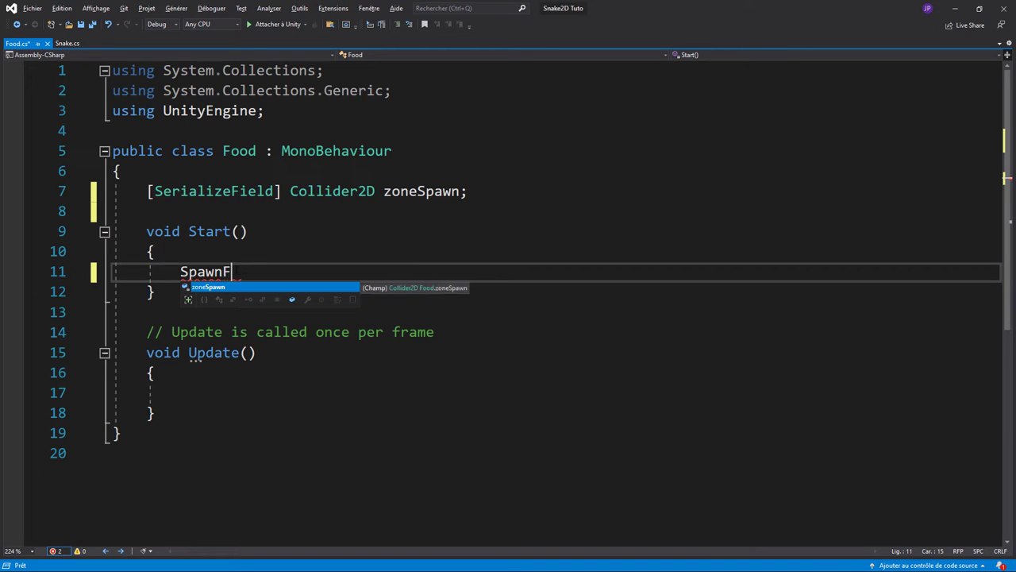
type("oo")
key("BackSpace")
key("BackSpace")
key("BackSpace")
key("BackSpace")
key("BackSpace")
key("BackSpace")
key("BackSpace")
key("BackSpace")
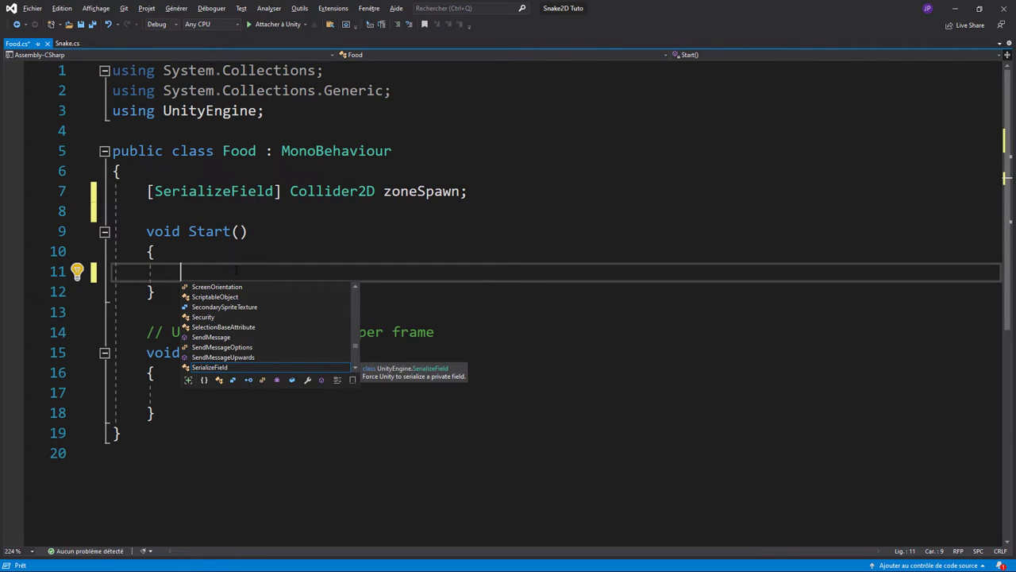
type("Spawn")
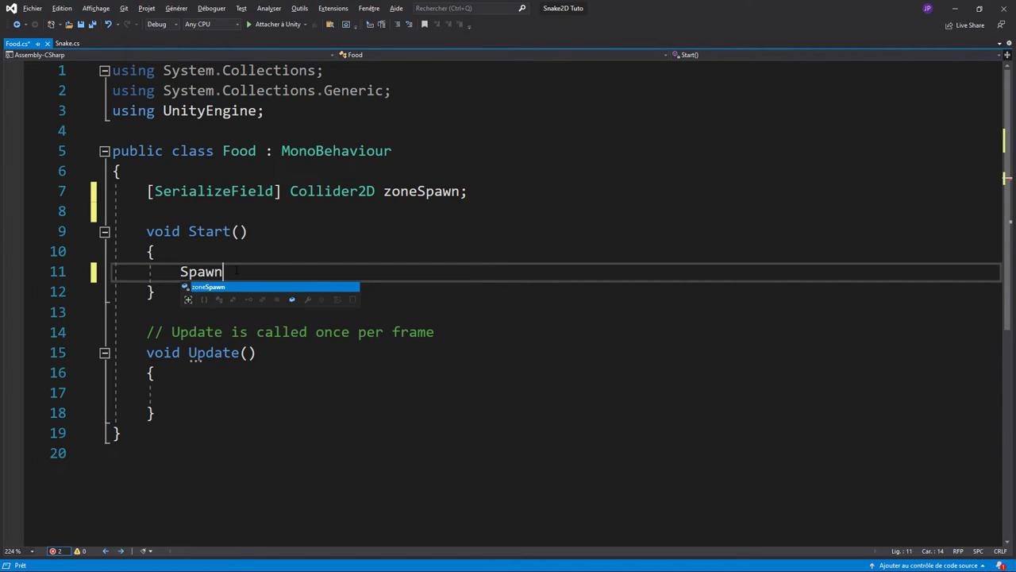
type("Foog")
key("BackSpace")
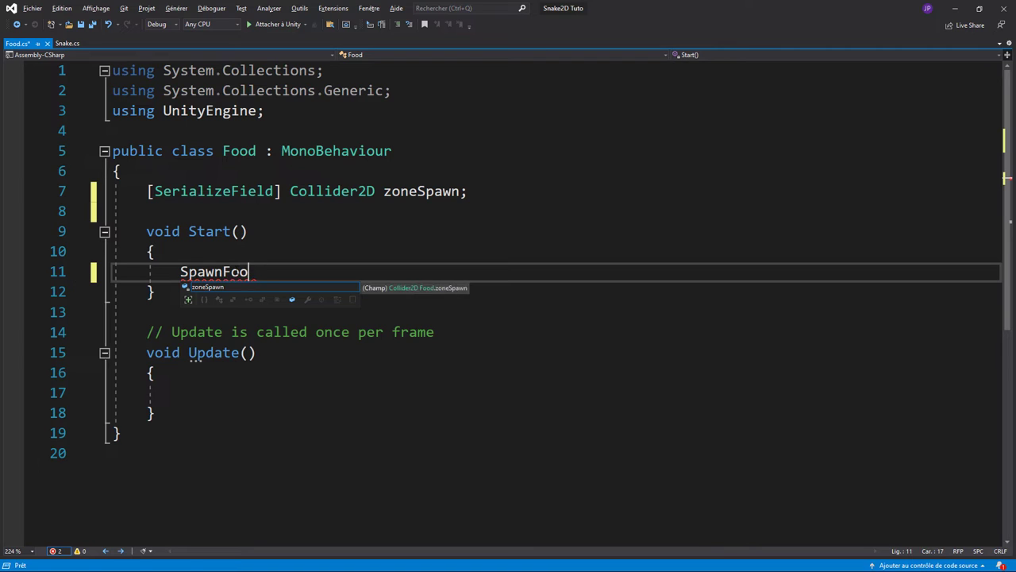
type("d()")
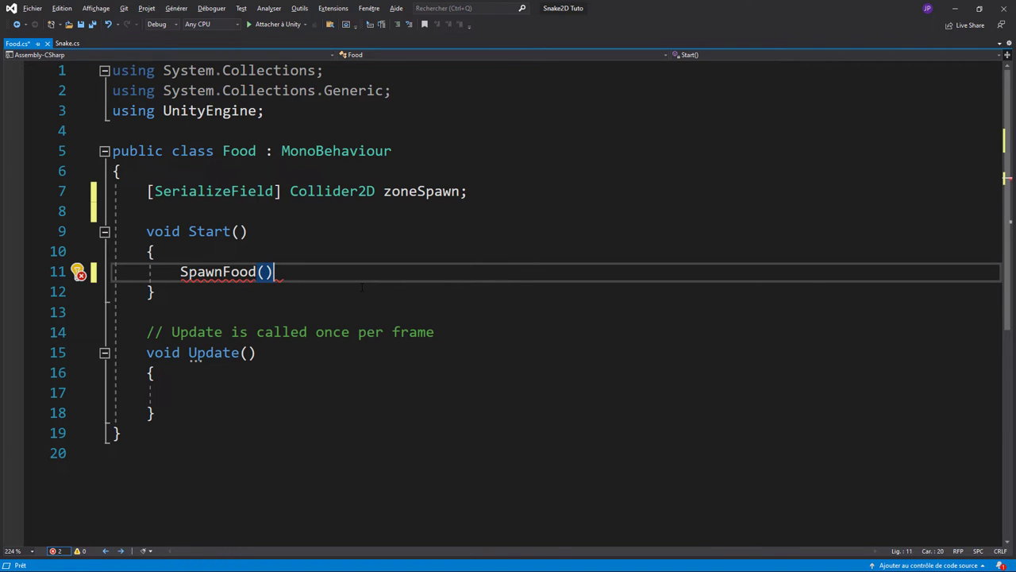
type(";")
Replace the Update method with an empty 'void SpawnFood()' method
left_click_drag(146, 332, 177, 412)
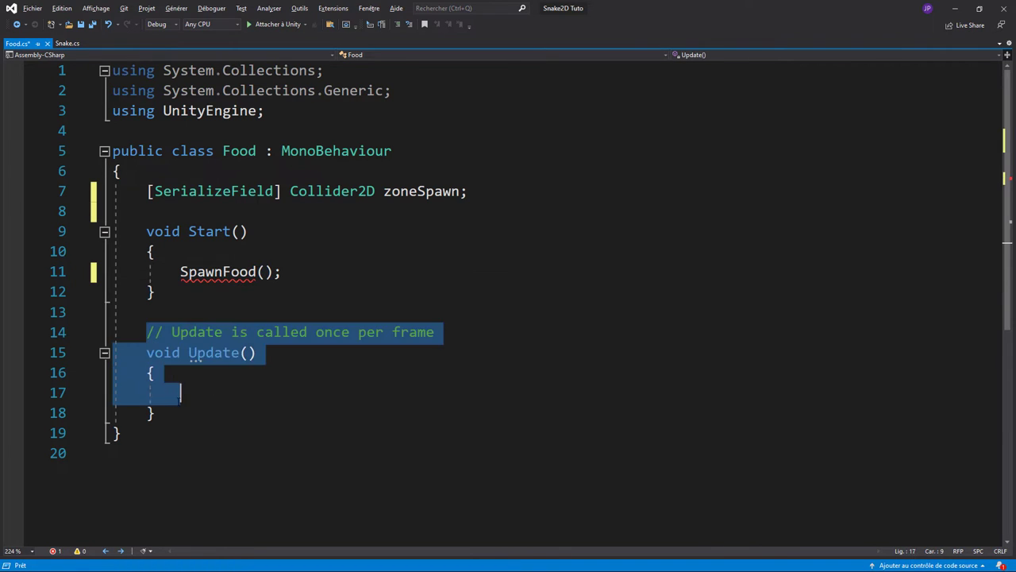
type("void ")
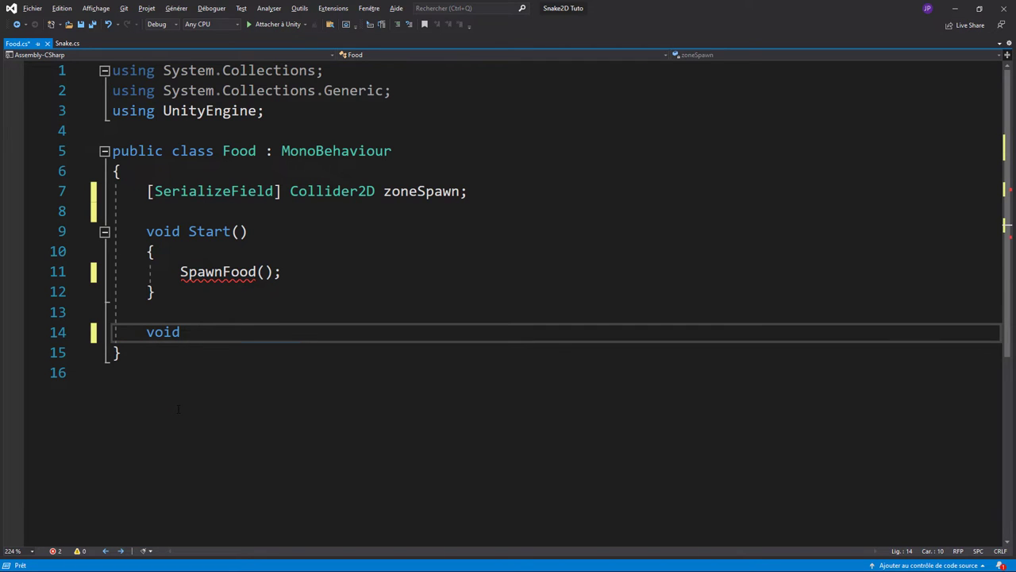
type("SpawnFood")
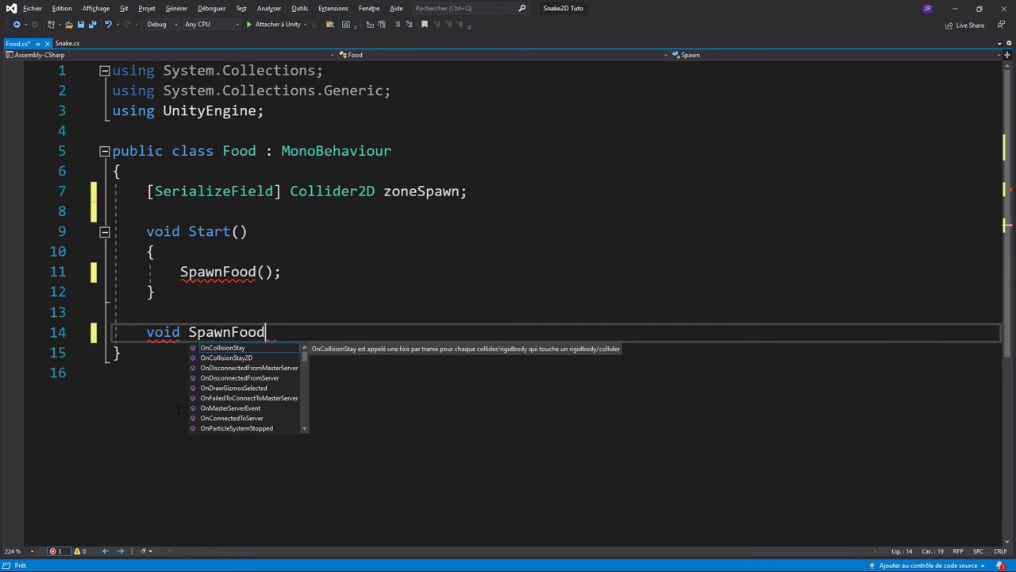
type("()")
key("Return")
type("{")
key("Return")
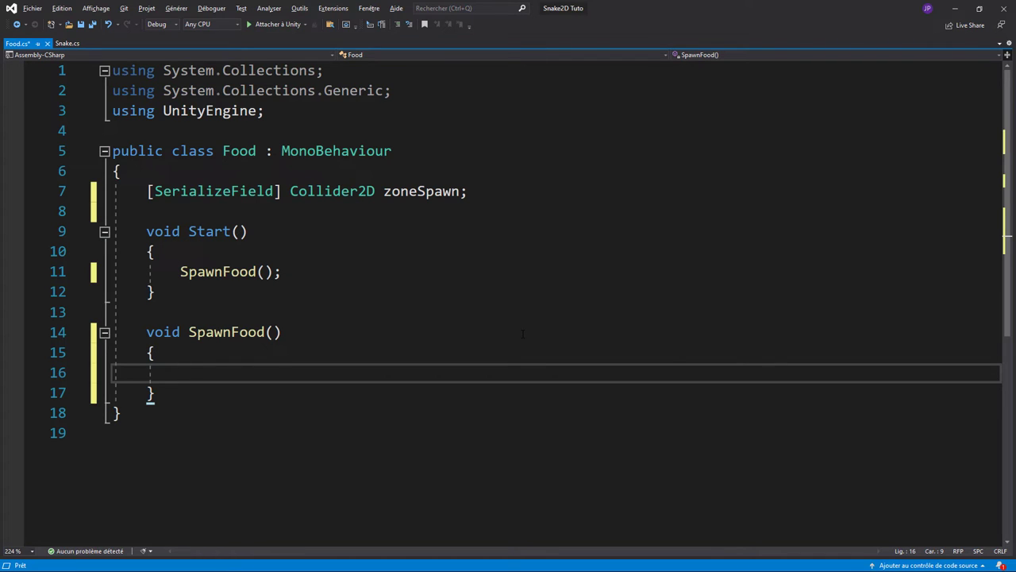
Add 'Bounds bounds = zoneSpawn.bounds;' as the first line of SpawnFood
type("Bou")
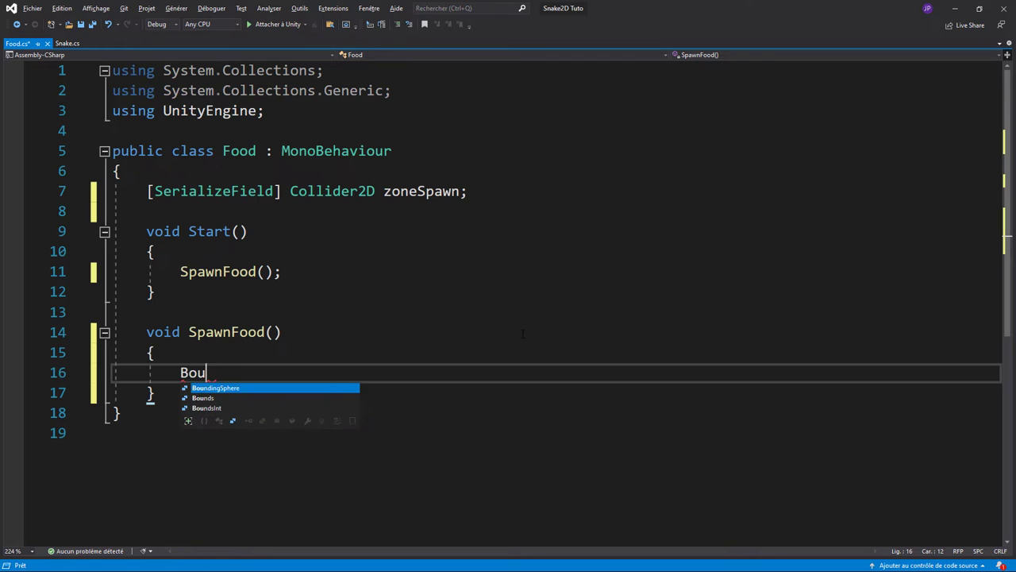
key("Tab")
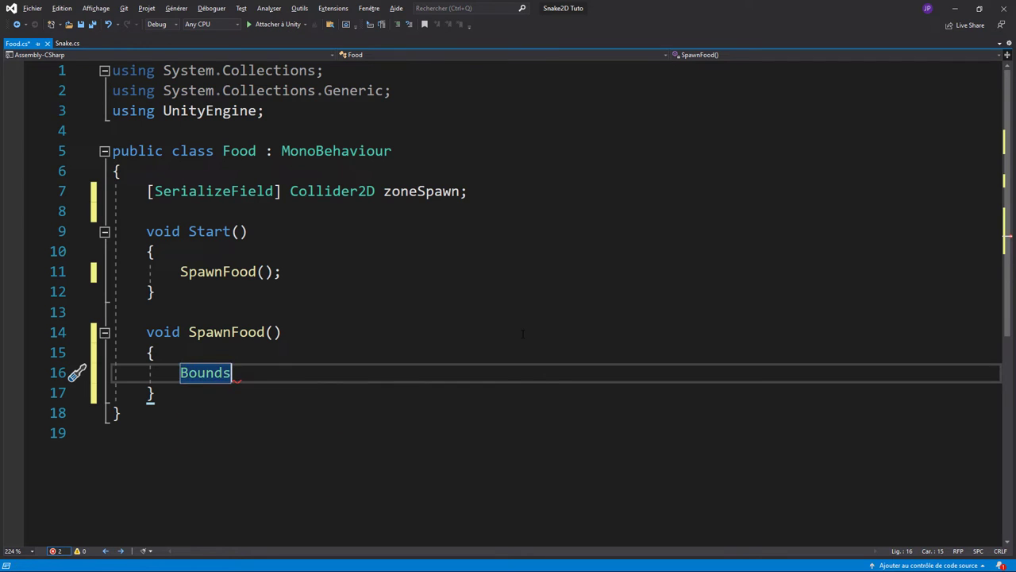
type(" boun")
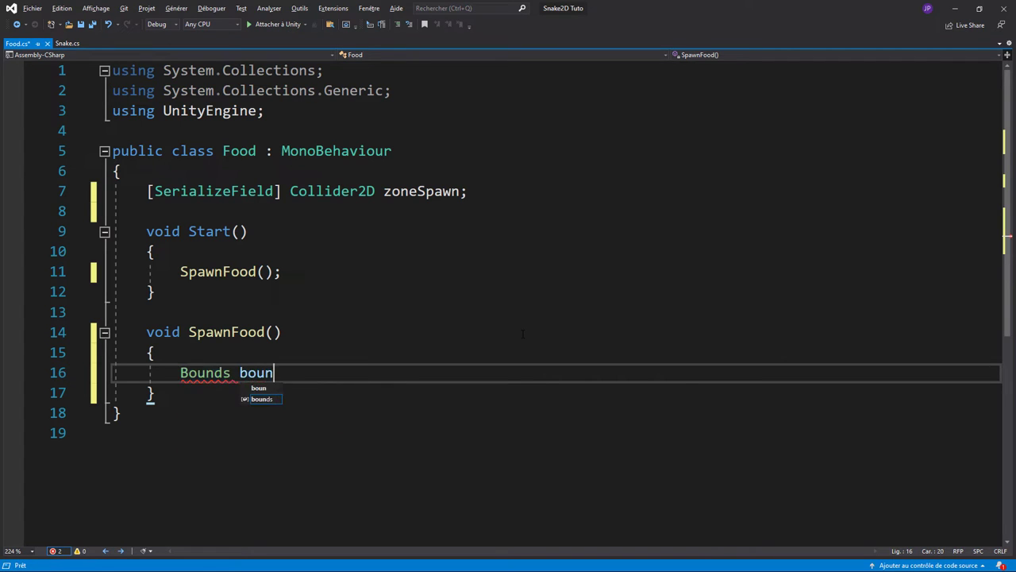
type("ds")
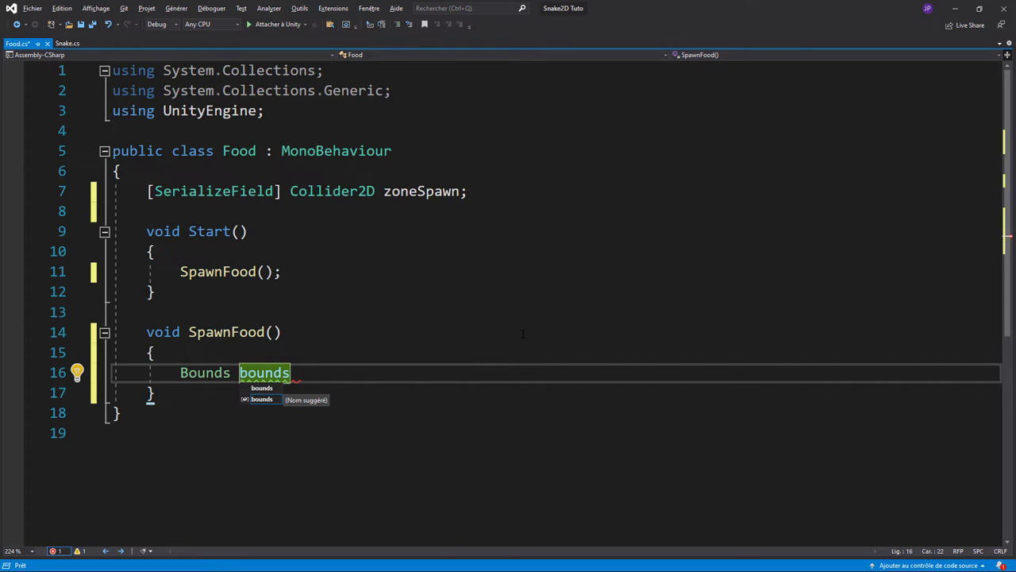
type(" = zon")
key("Tab")
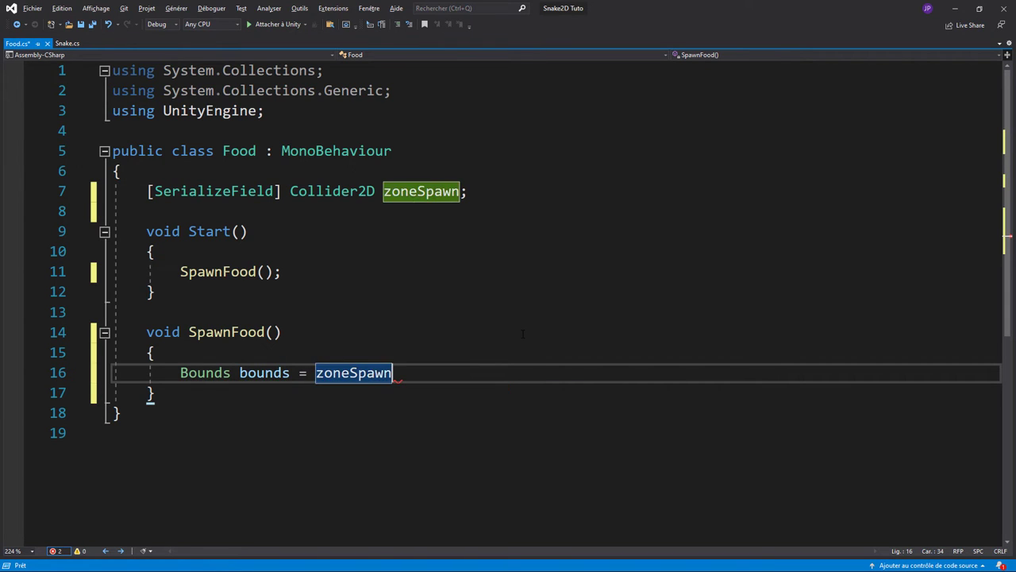
type(".bo")
key("Tab")
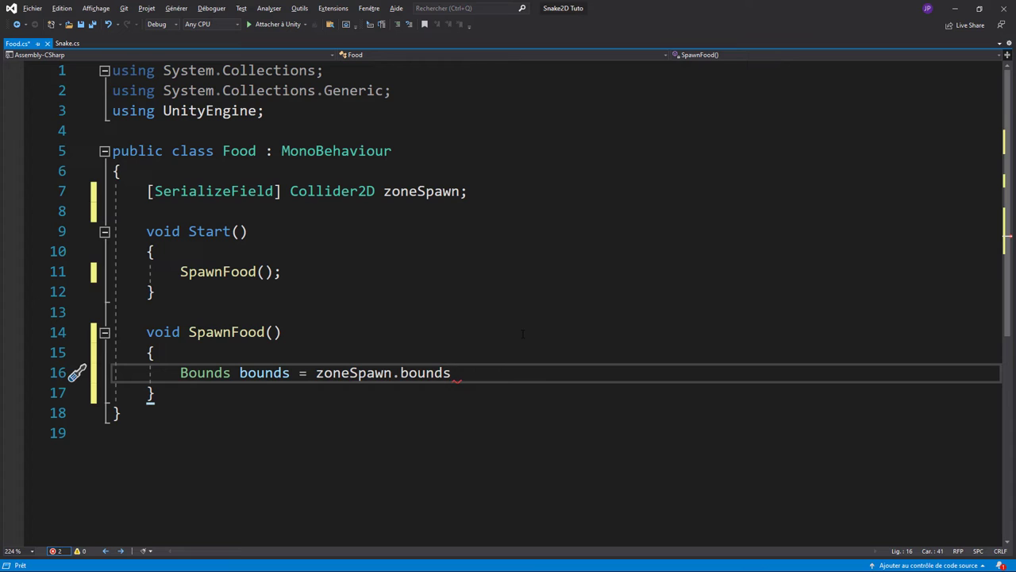
type(";")
key("Return")
key("Return")
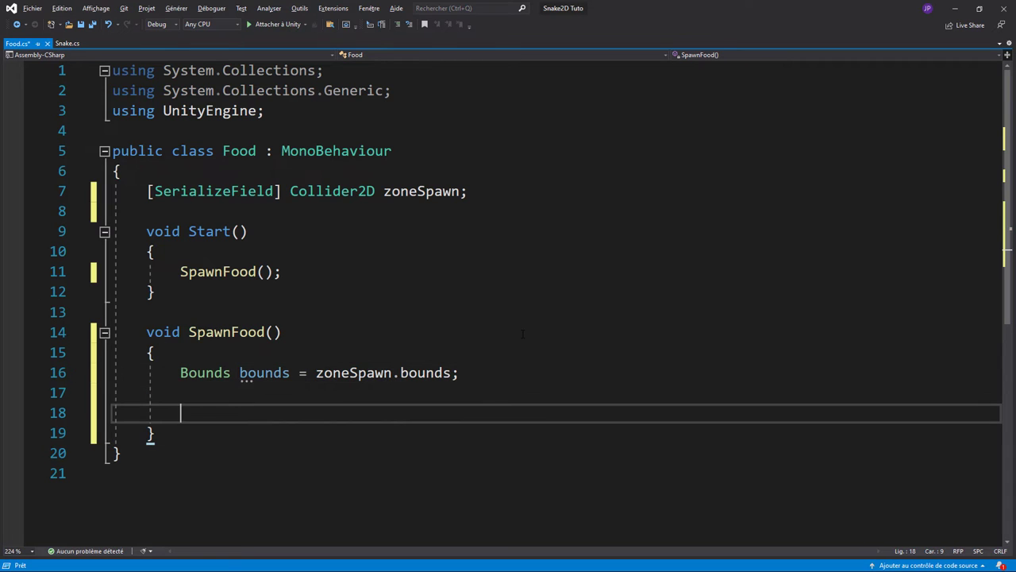
Add 'float x = Random.Range(bounds.min.x, bounds.max.x);' on the next line
type("float")
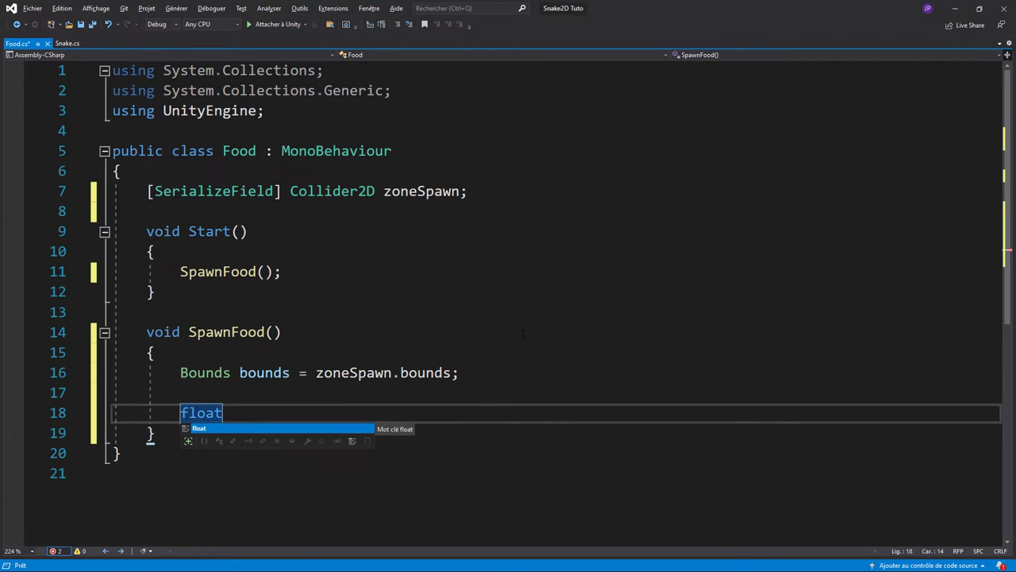
type(" x = ")
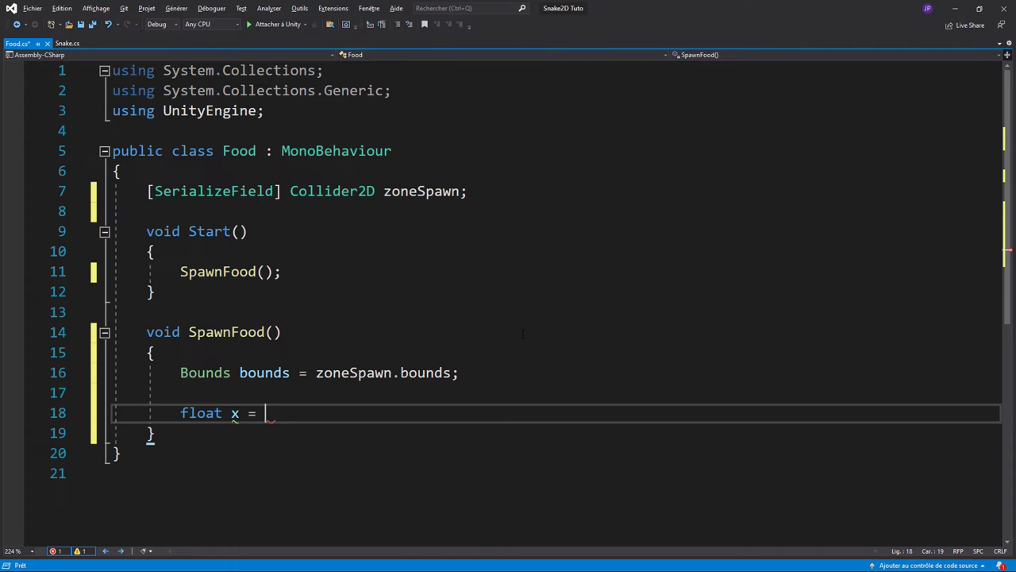
type("rand")
key("Tab")
type(".ra")
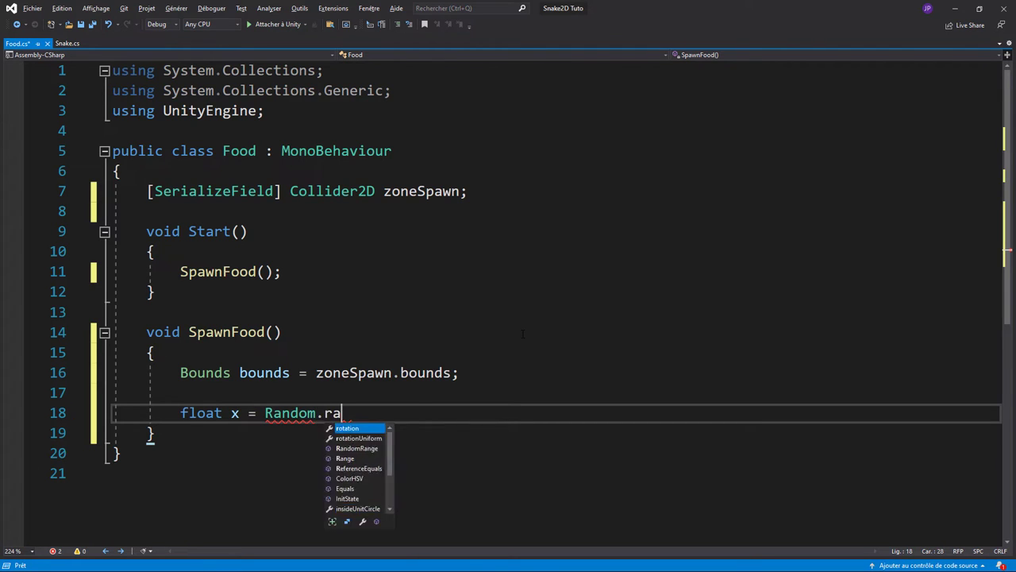
key("Tab")
key("BackSpace")
key("BackSpace")
key("BackSpace")
key("BackSpace")
key("BackSpace")
key("BackSpace")
key("BackSpace")
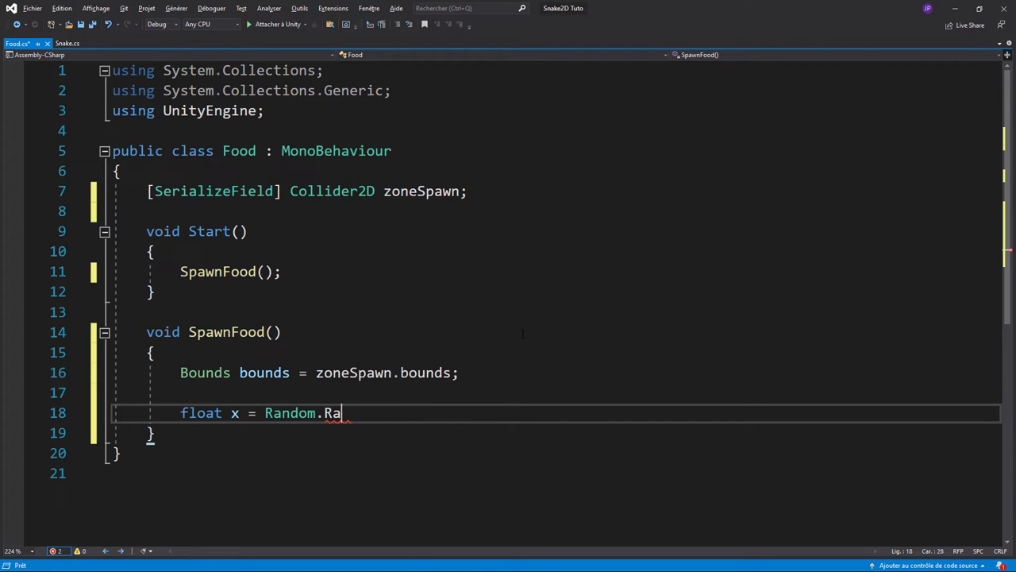
key("BackSpace")
key("BackSpace")
key("BackSpace")
type(".R,")
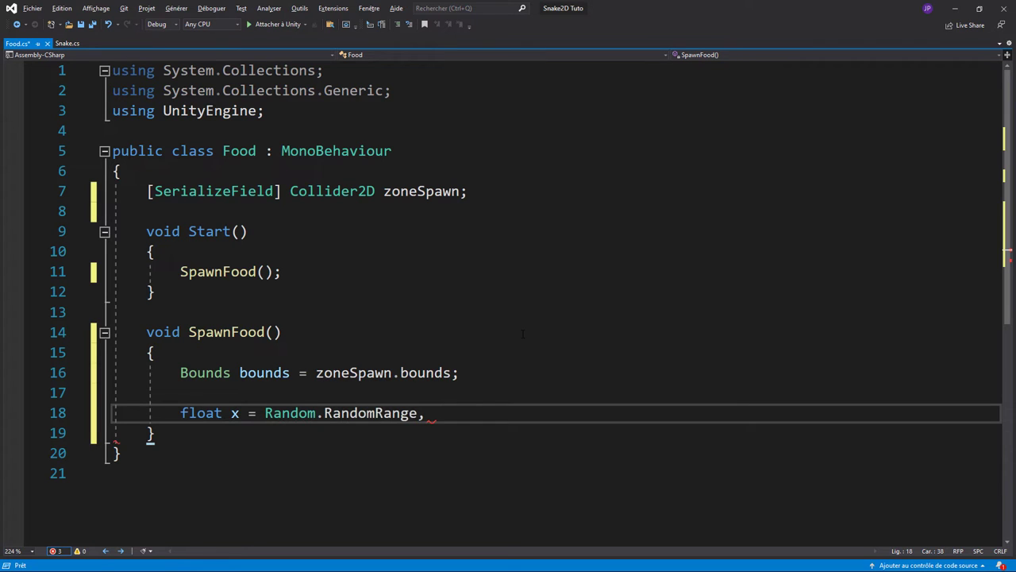
key("ctrl+z")
key("ctrl+z")
key("BackSpace")
key("BackSpace")
type(".")
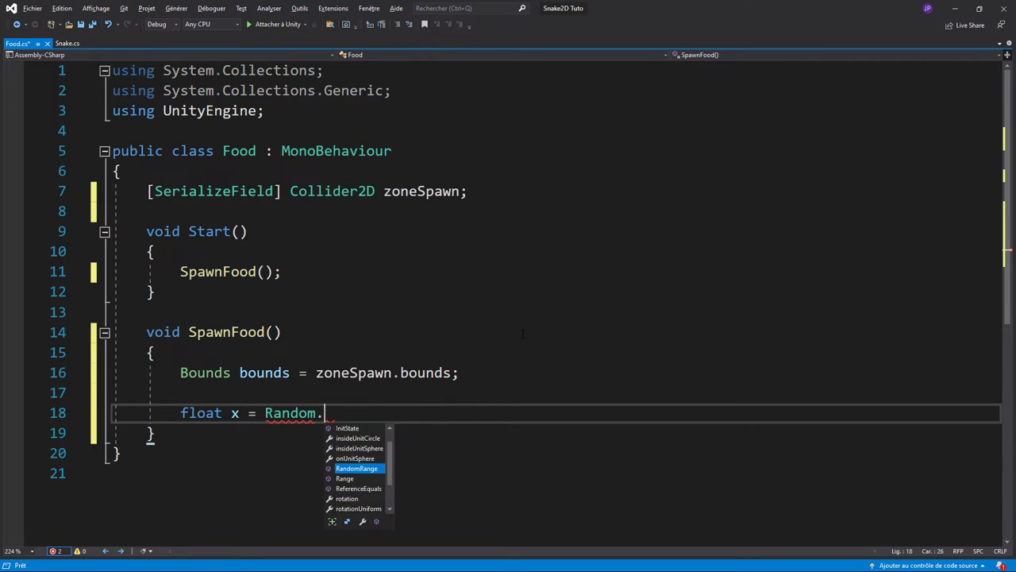
type("ran")
key("Down")
key("Tab")
type("(")
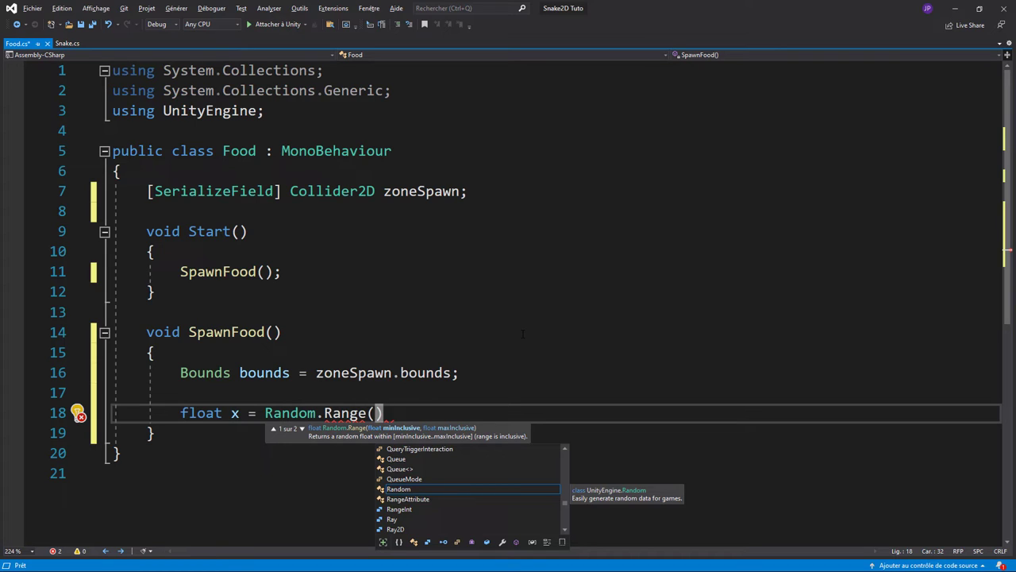
type("bo")
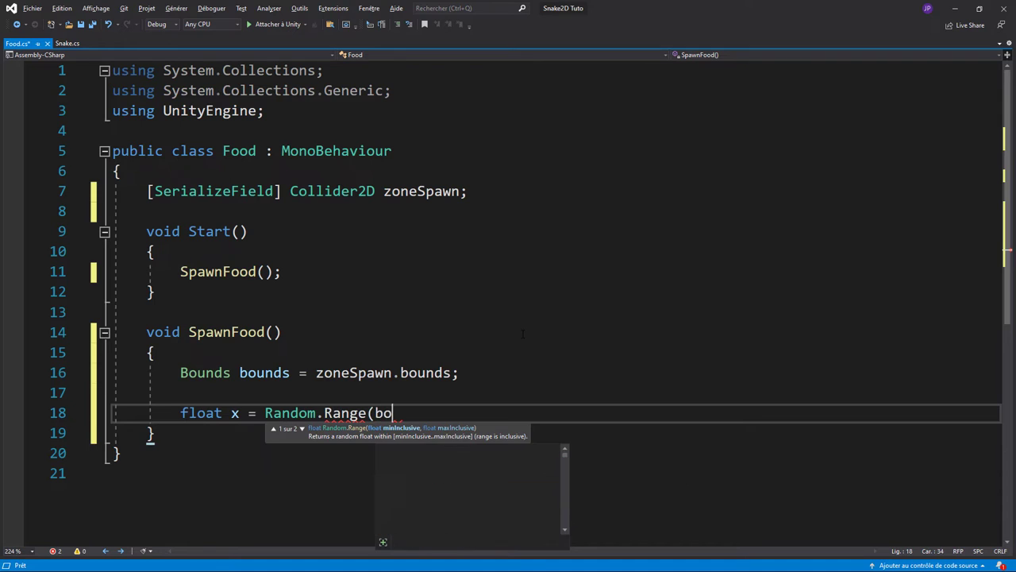
type("u")
key("Tab")
type(".")
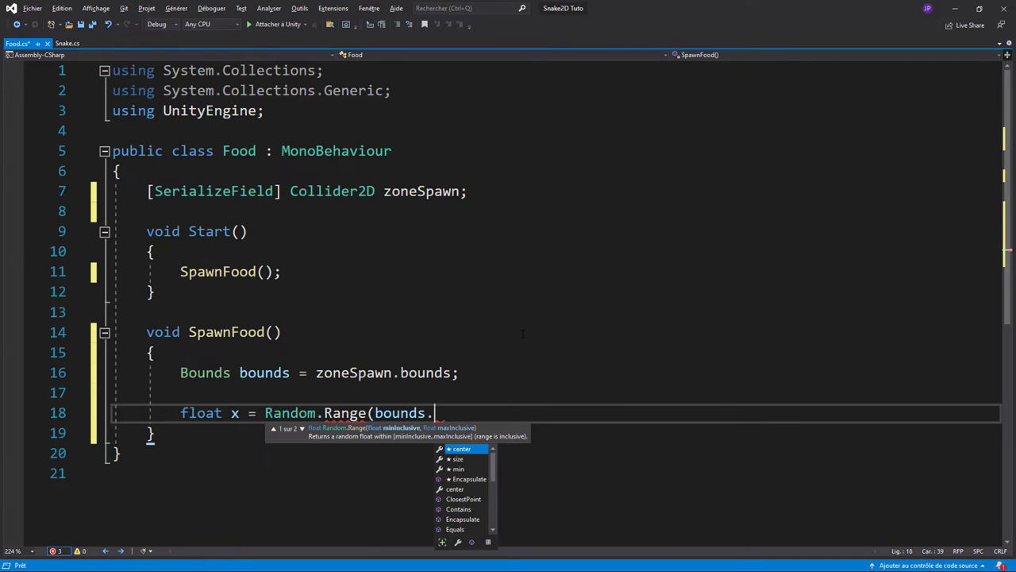
type("min")
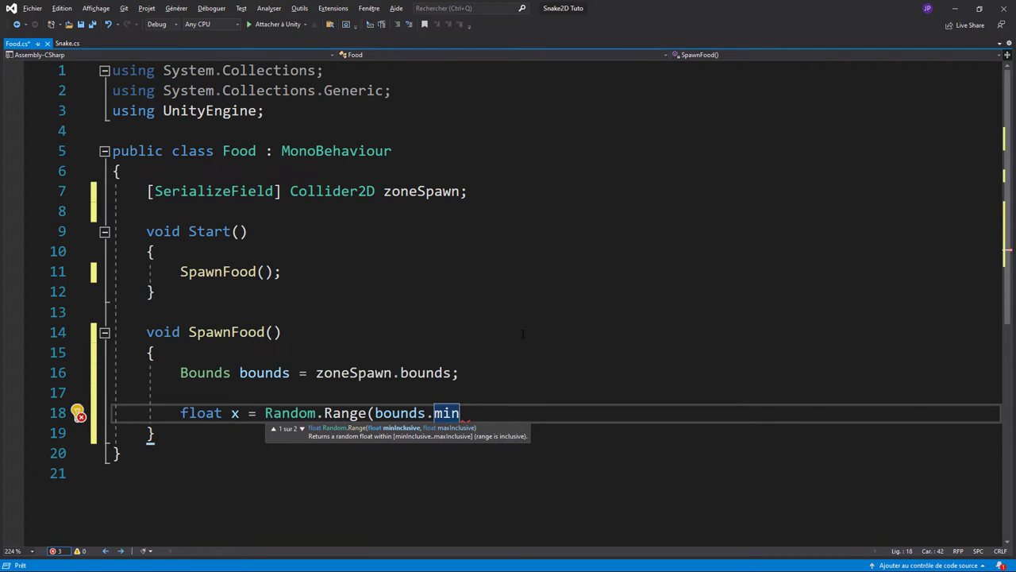
type(".x")
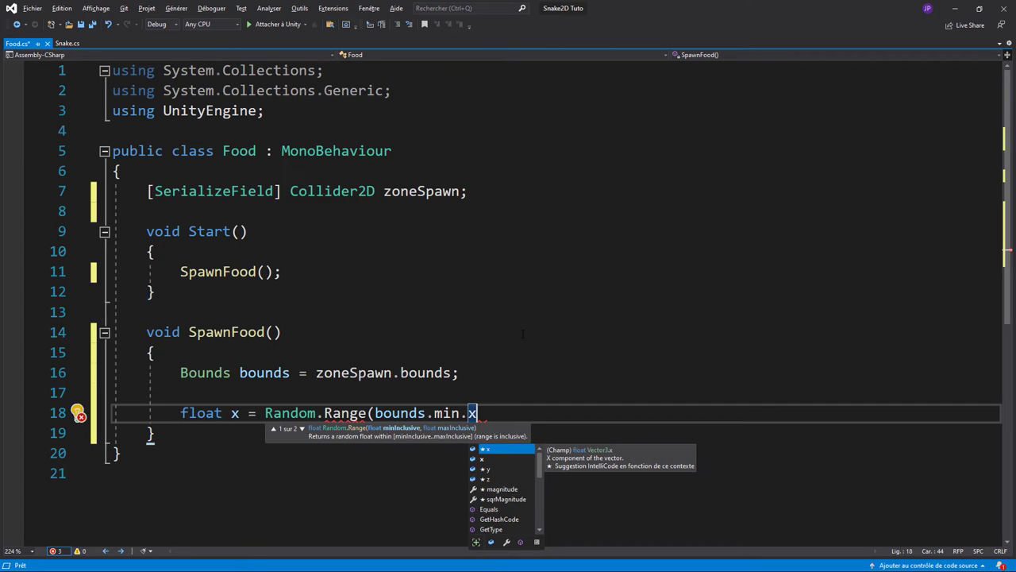
type(", ")
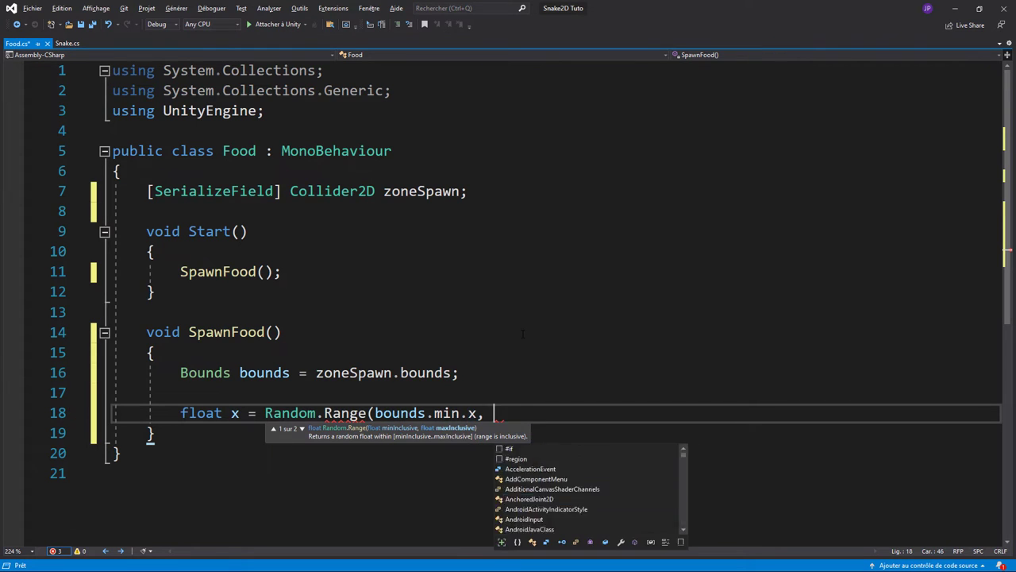
type("bounds")
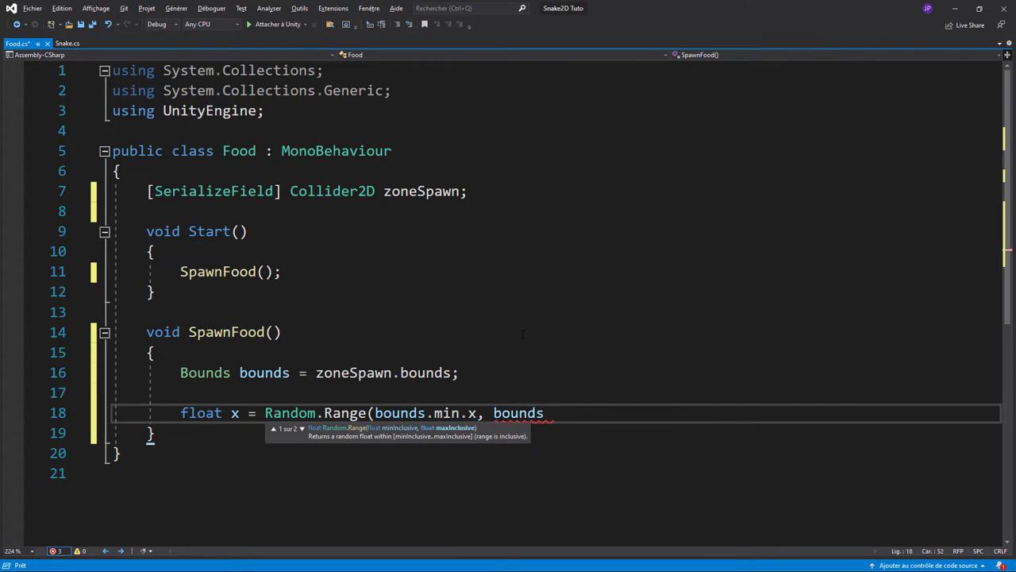
type(".max")
type(".x)")
type(";")
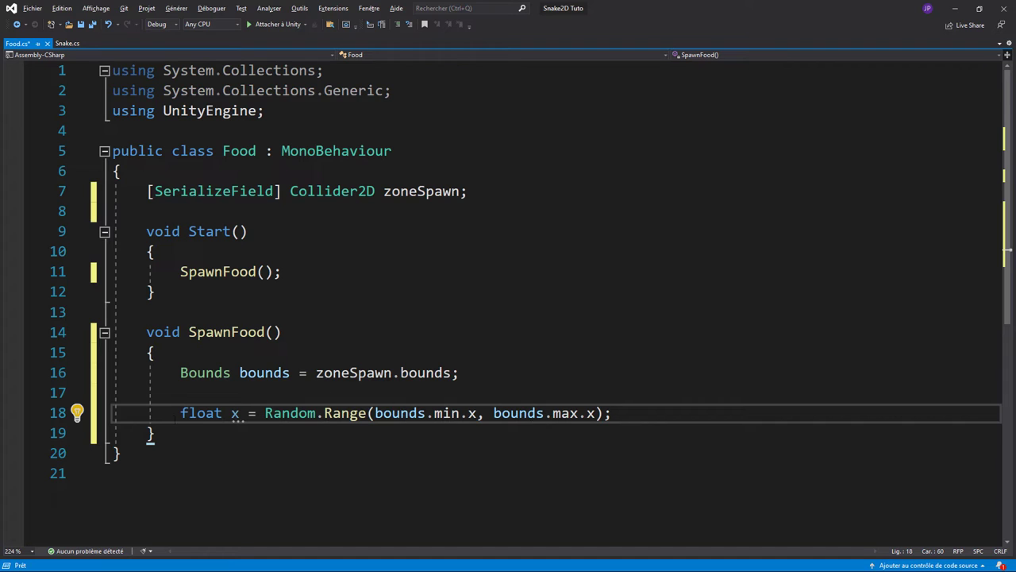
left_click_drag(175, 413, 632, 411)
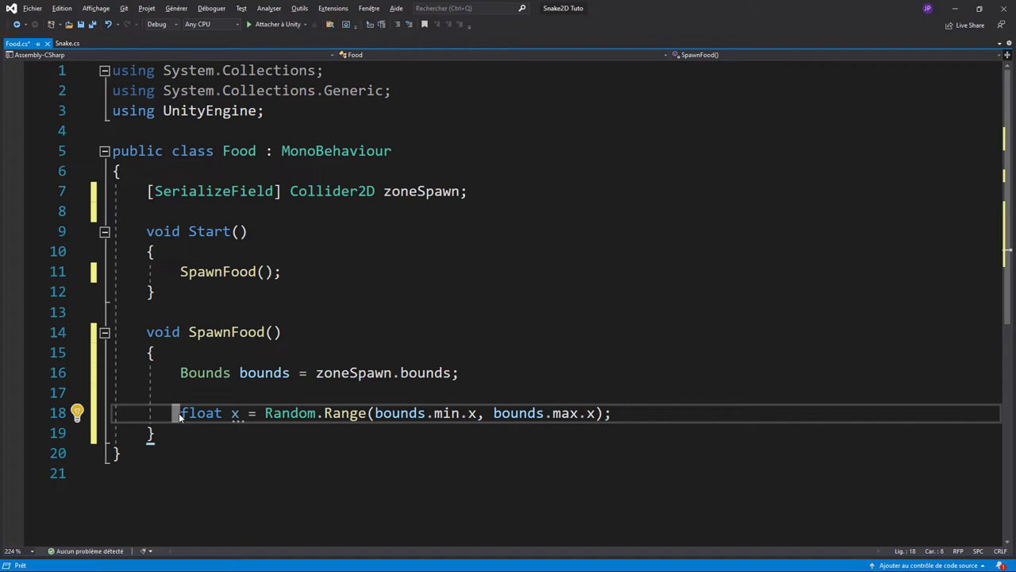
Duplicate the x randomisation line into a y line using bounds.min.y and bounds.max.y
key("ctrl+c")
left_click(632, 411)
key("Return")
key("ctrl+v")
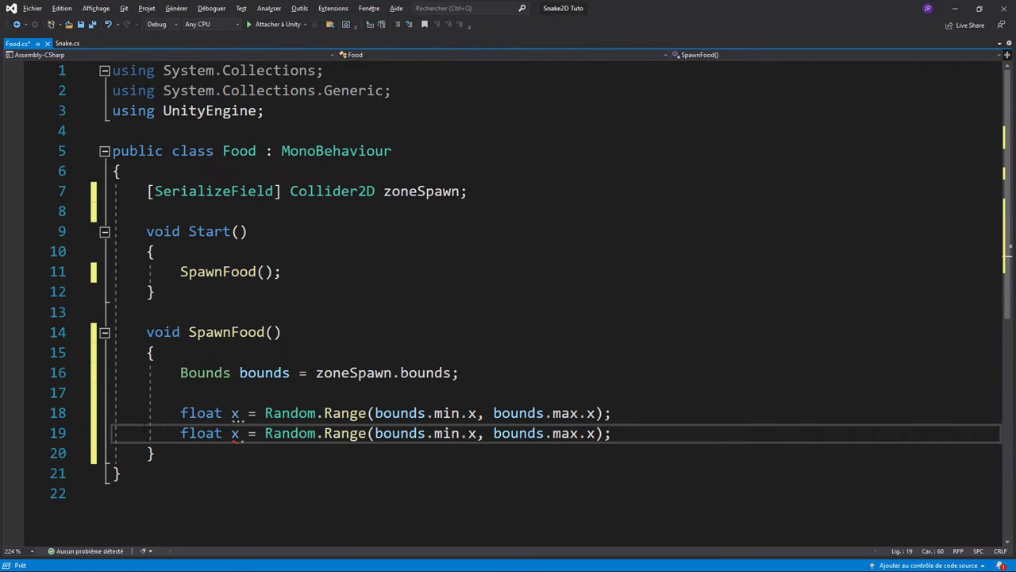
double_click(235, 433)
type("y")
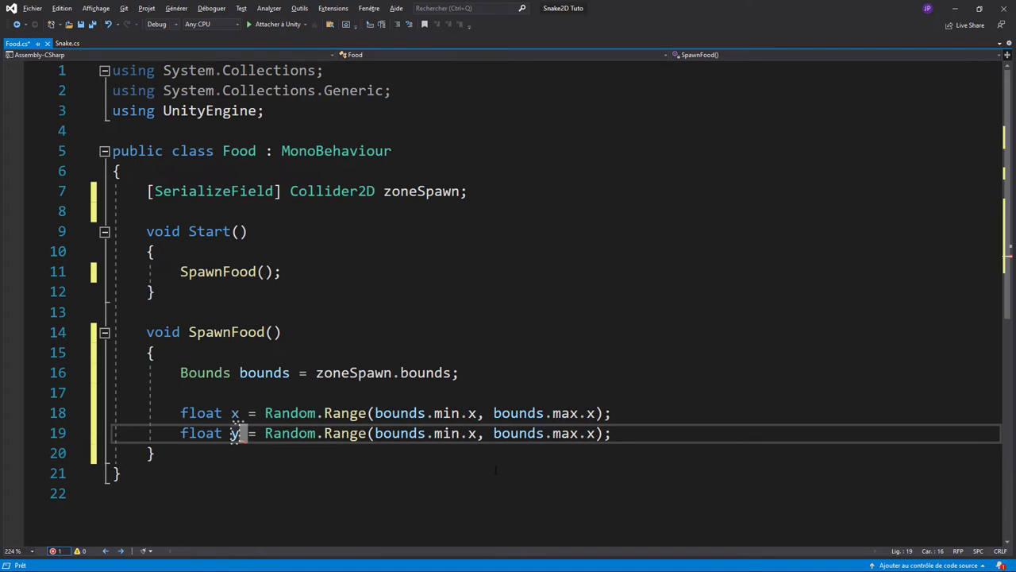
double_click(591, 433)
type("y")
double_click(473, 432)
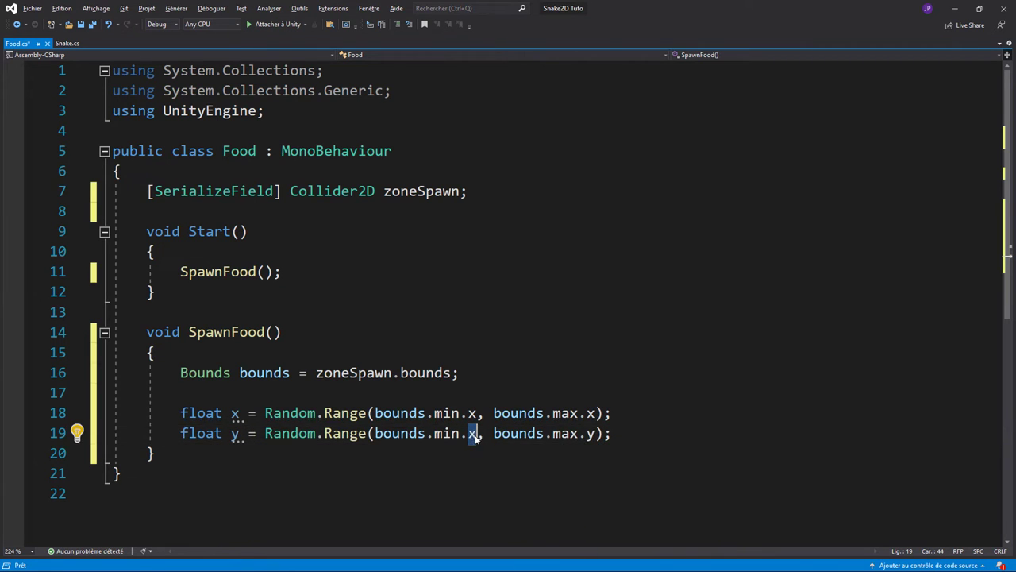
type("y")
key("Escape")
key("Down")
key("Down")
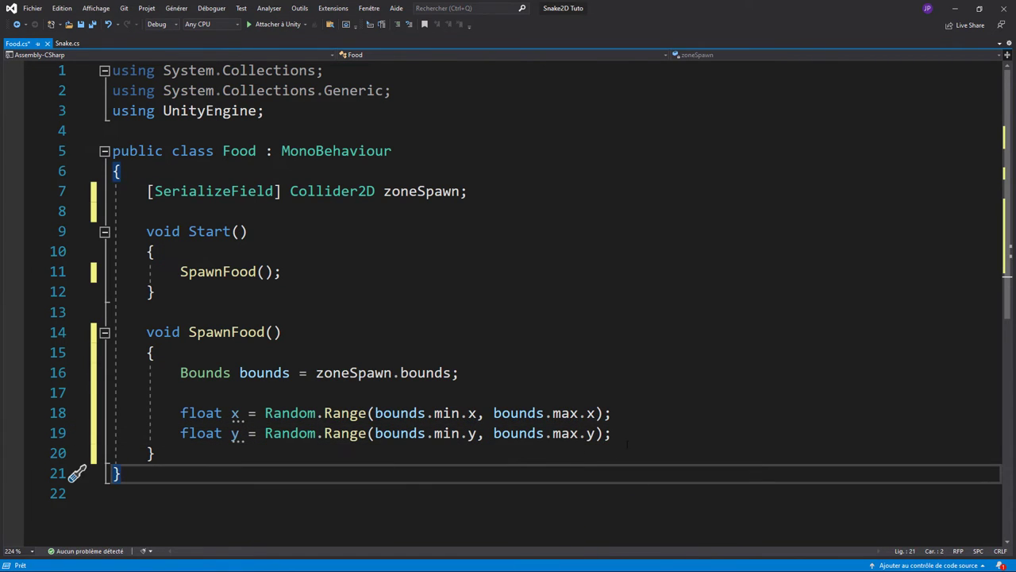
Add x = Mathf.Round(x); and y = Mathf.Round(y); below the random lines
left_click(639, 432)
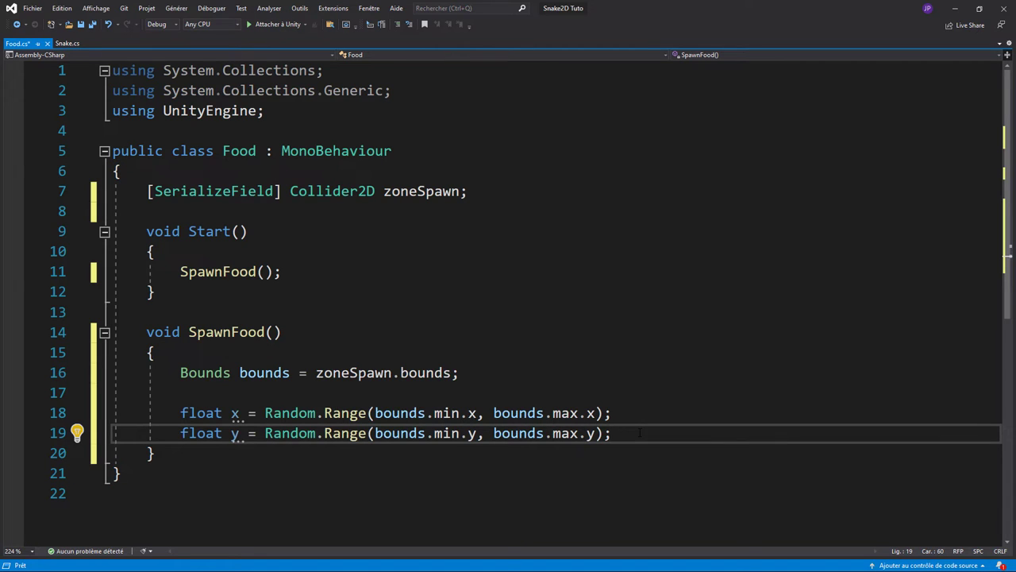
key("Return")
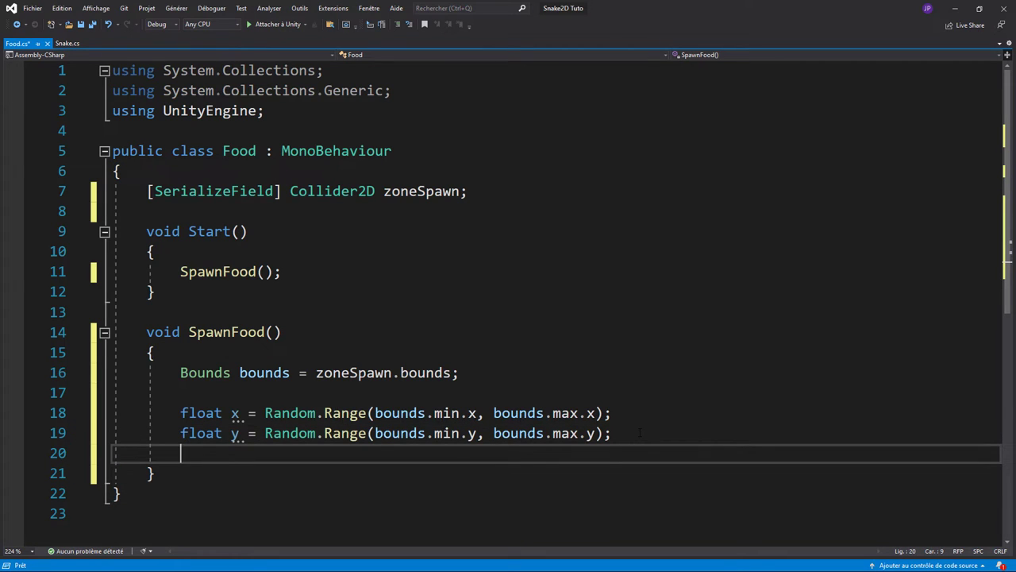
key("Return")
type("x=")
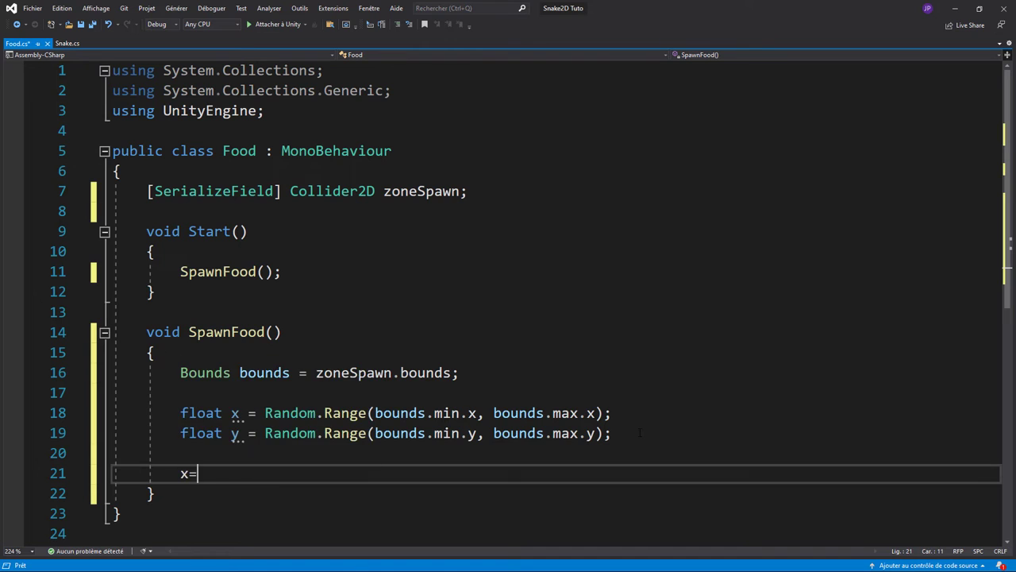
type("ma")
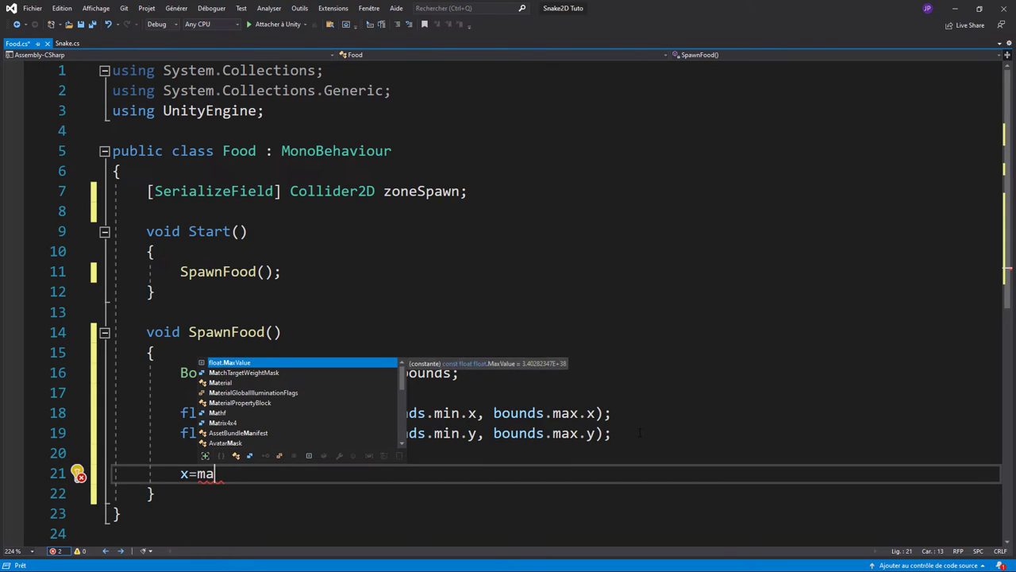
type("th")
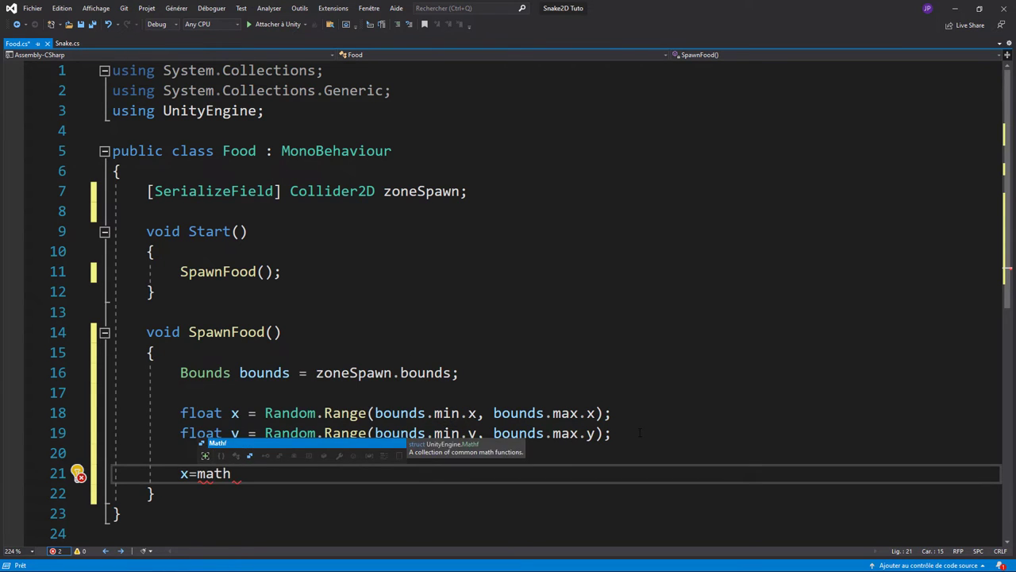
key("Tab")
type(".ro")
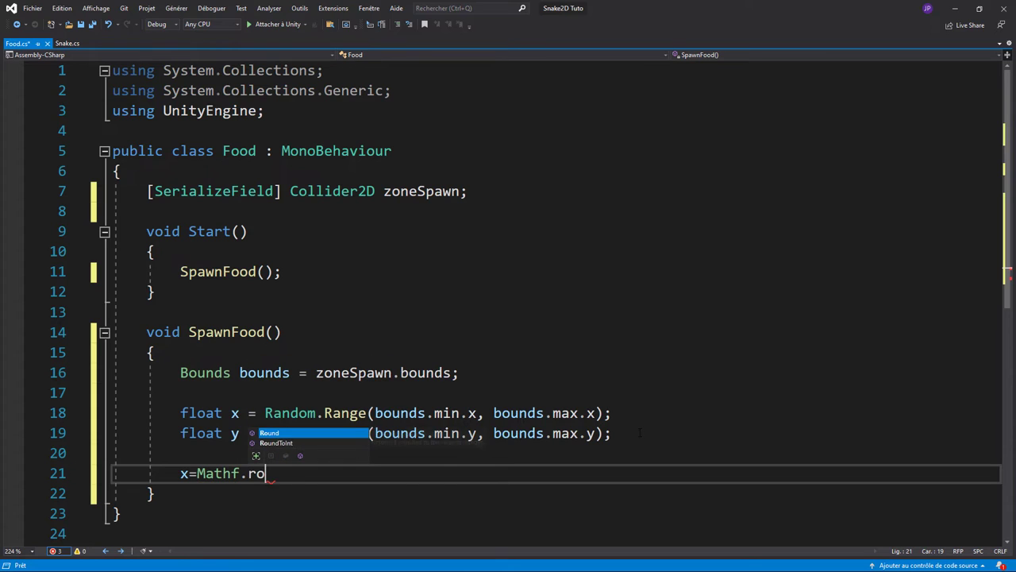
key("Tab")
type("(")
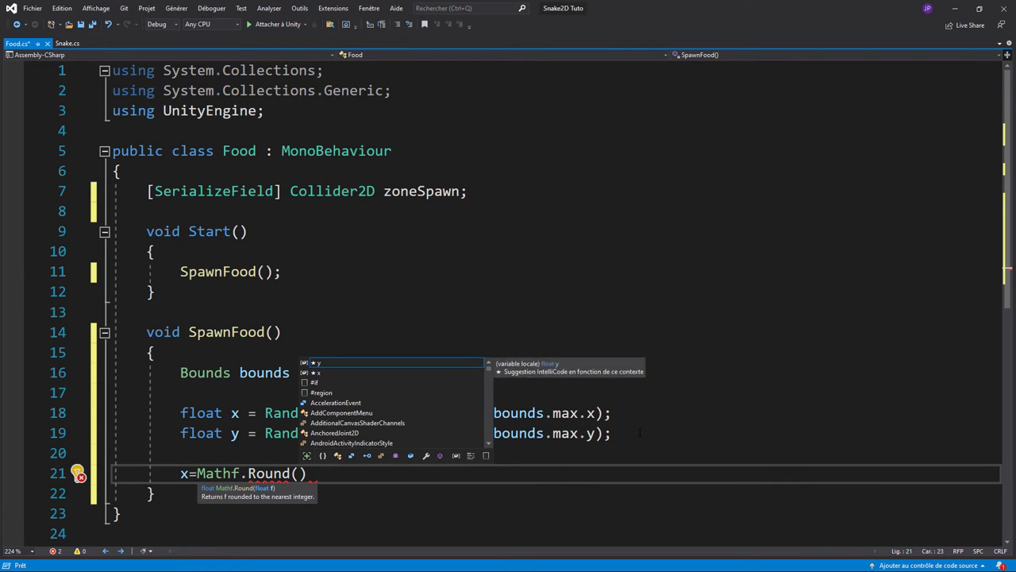
type("x")
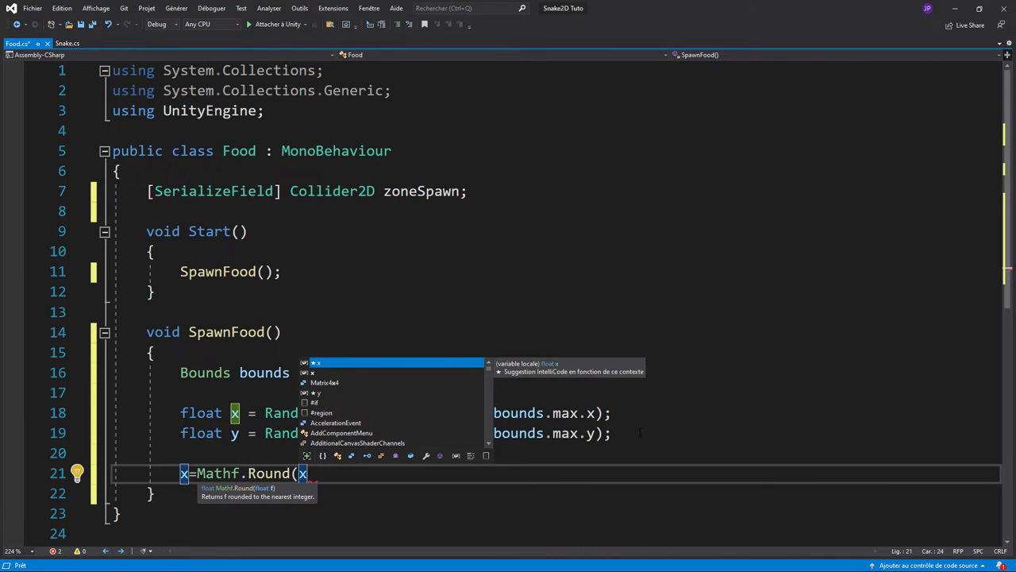
key("Escape")
type(")")
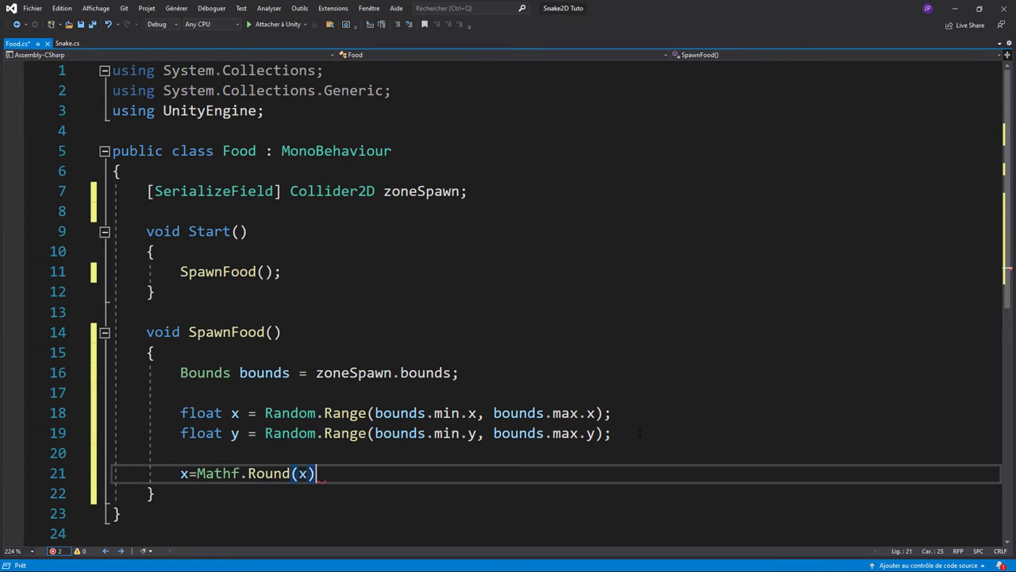
type(";")
left_click_drag(179, 473, 342, 474)
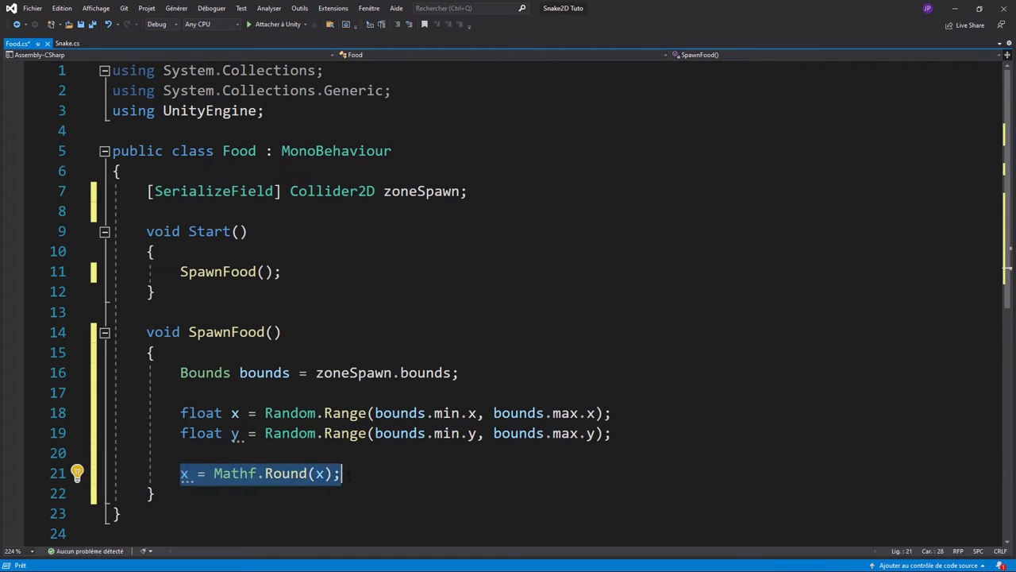
left_click(355, 474)
key("Return")
key("ctrl+v")
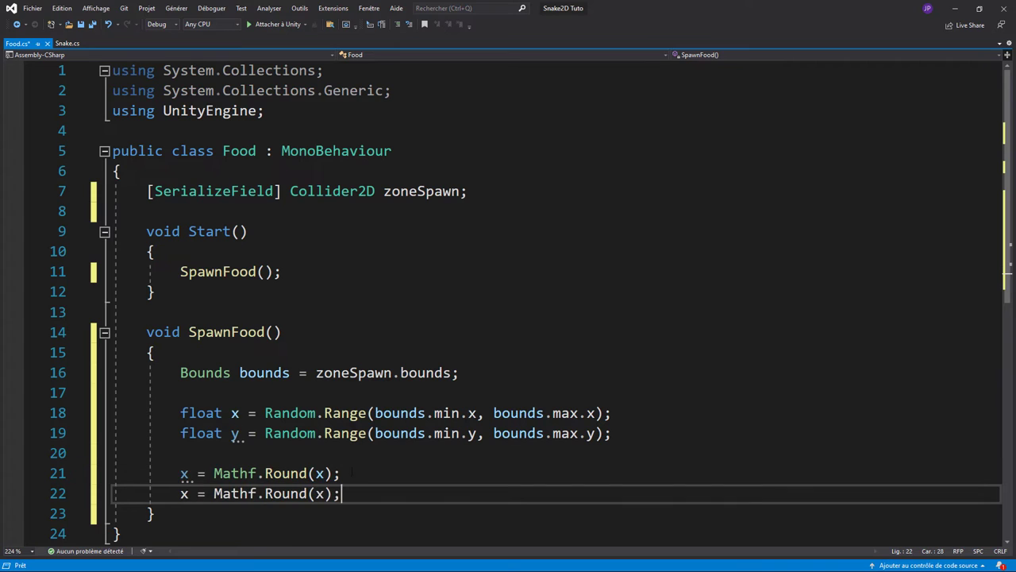
double_click(185, 494)
type("y")
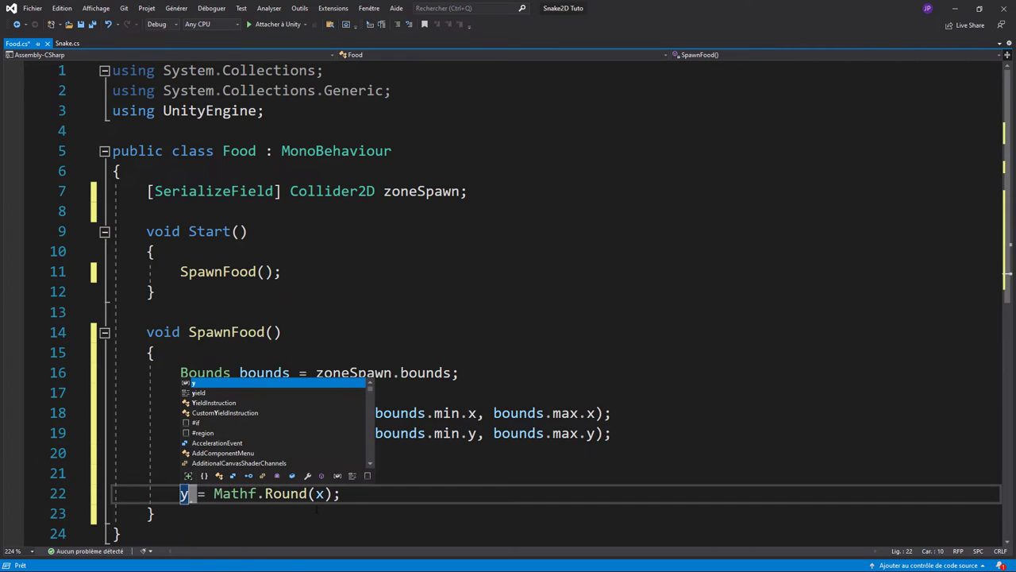
left_click(320, 494)
double_click(320, 494)
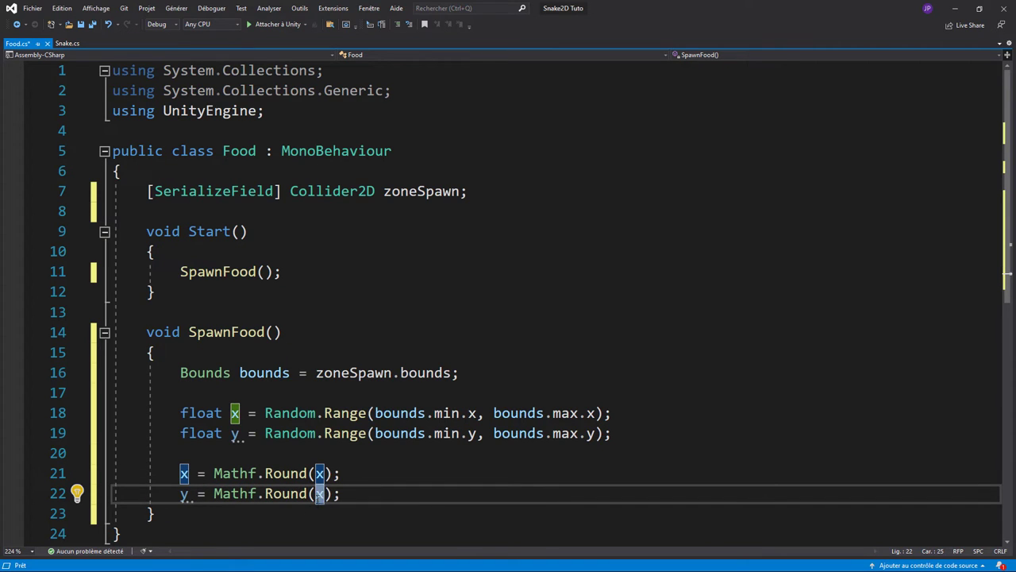
type("y")
left_click(343, 494)
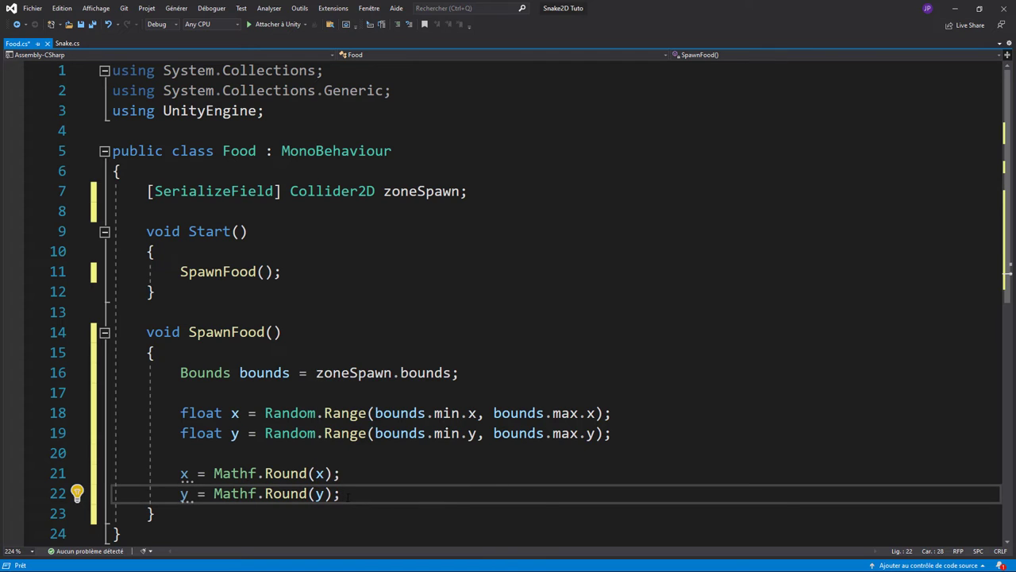
Add transform.position = new Vector2(x, y); and save Food.cs
key("Return")
key("Return")
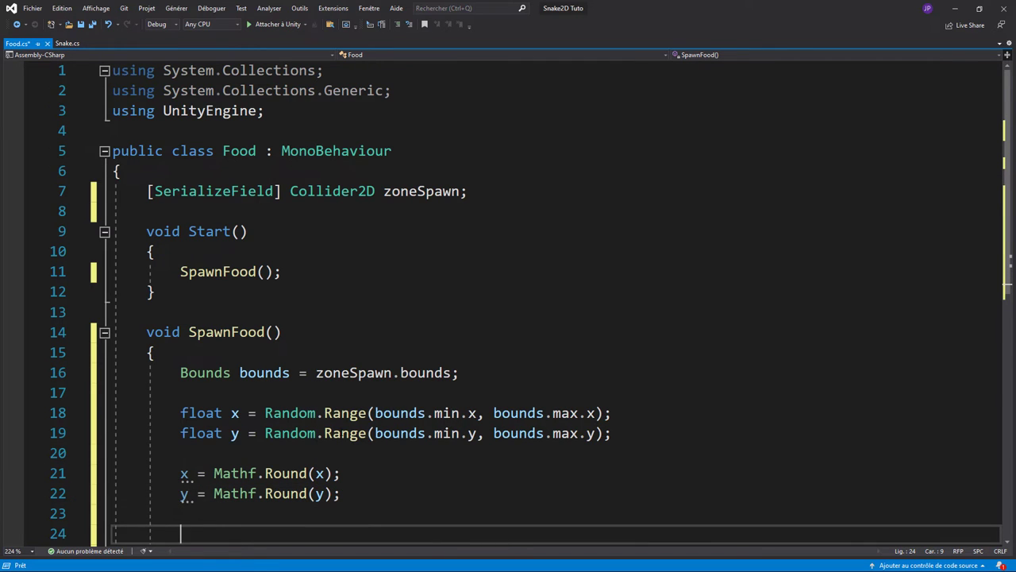
scroll(359, 444, "down", 3)
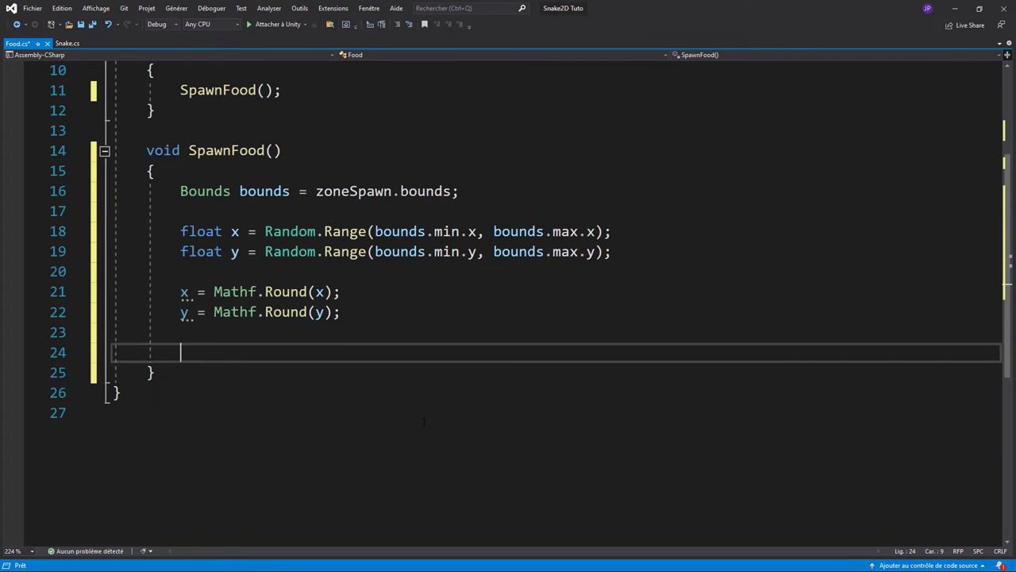
type("transform")
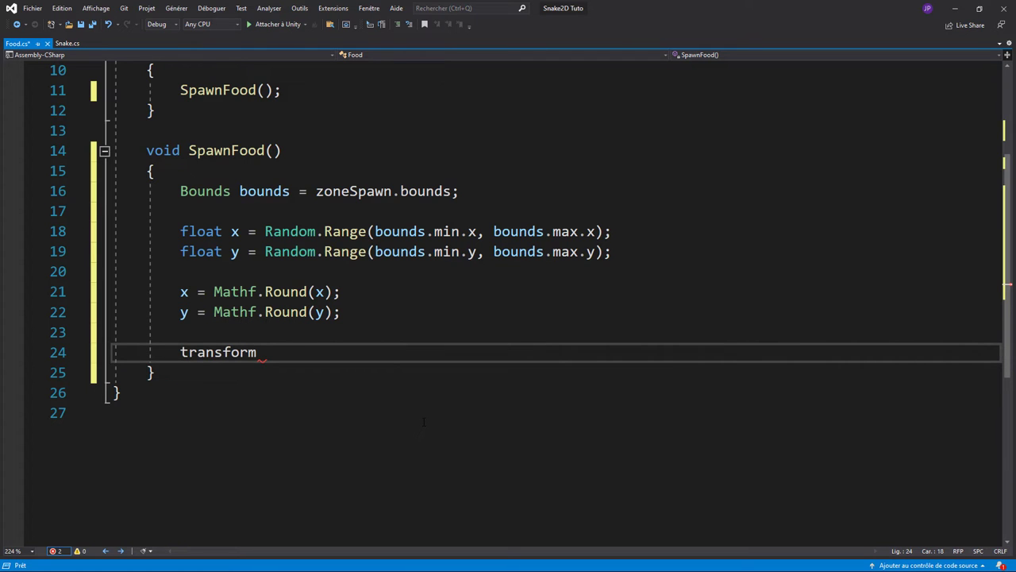
type(".p")
key("Tab")
type("=")
type(" new ve")
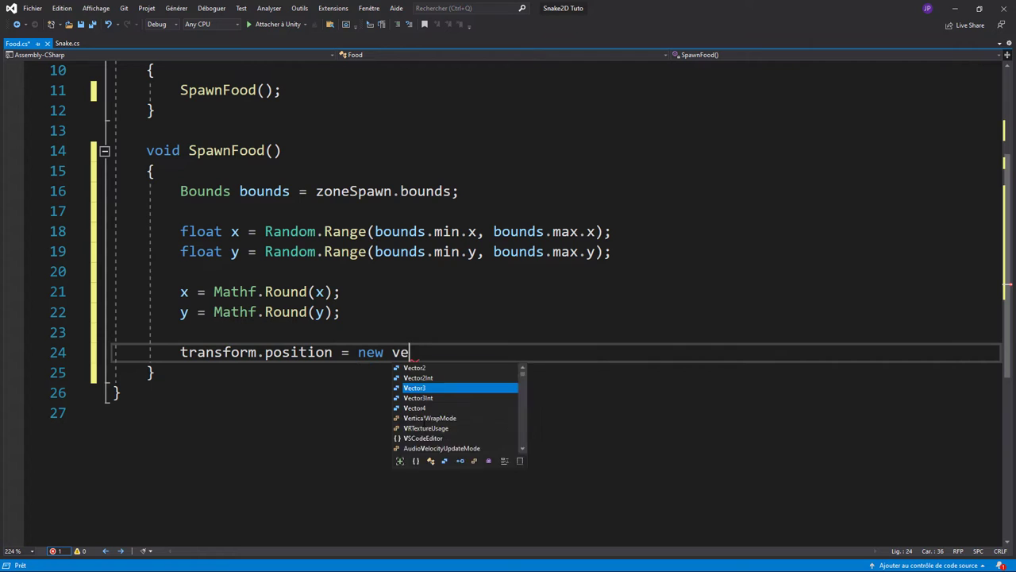
type("c")
key("Up")
key("Up")
key("Tab")
type("(")
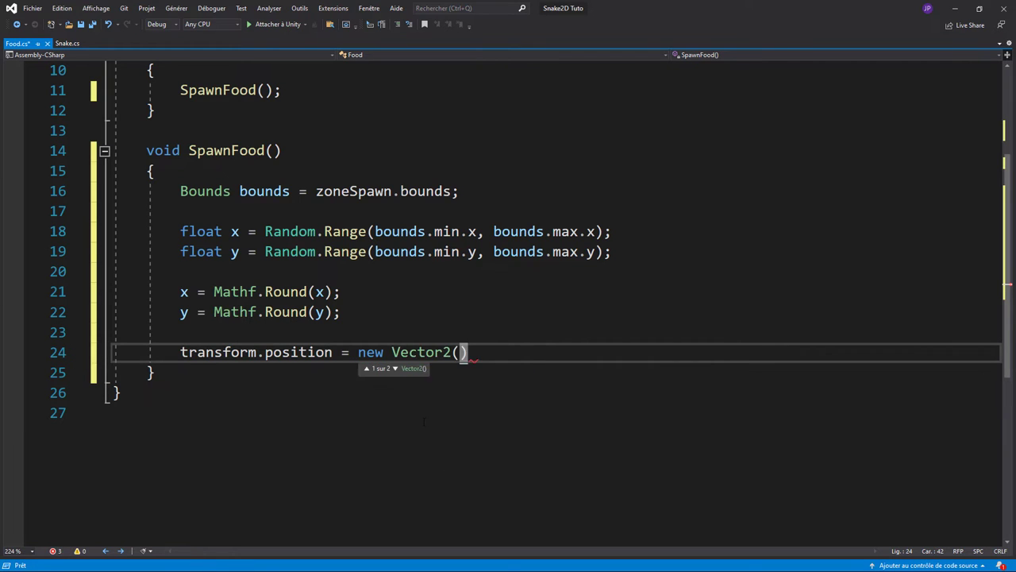
type("x,y")
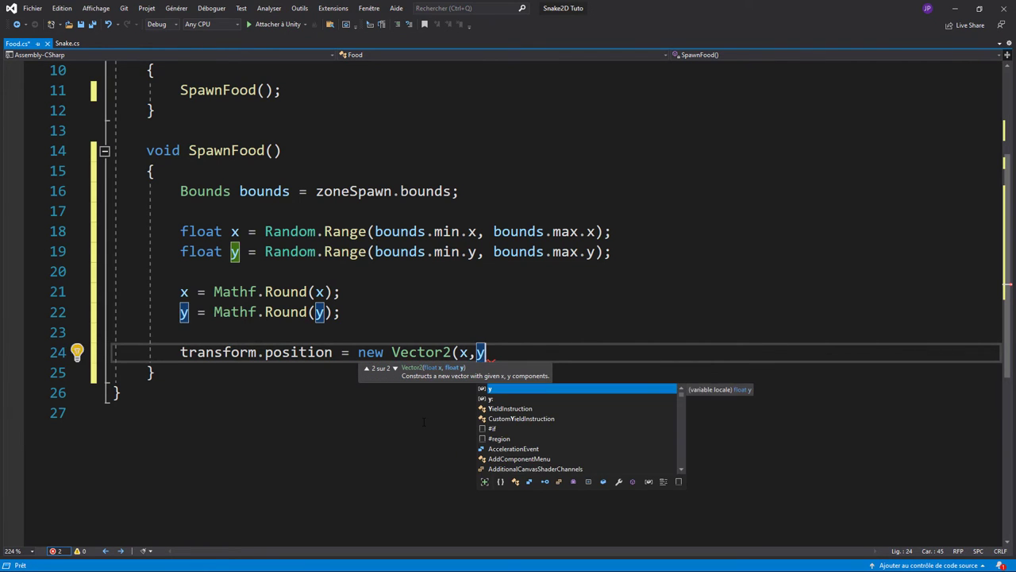
type(" y);")
key("ctrl+s")
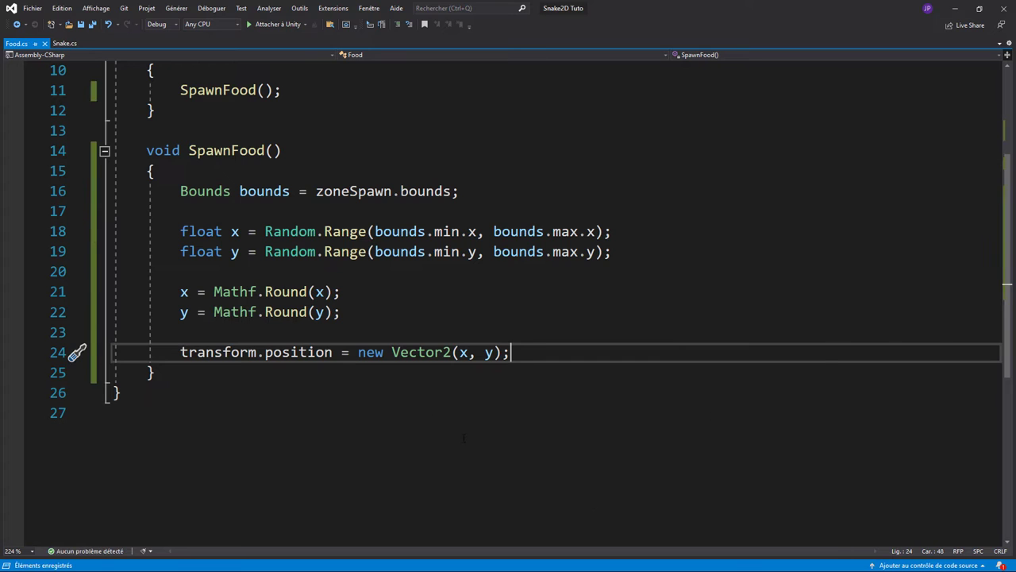
key("alt+Tab")
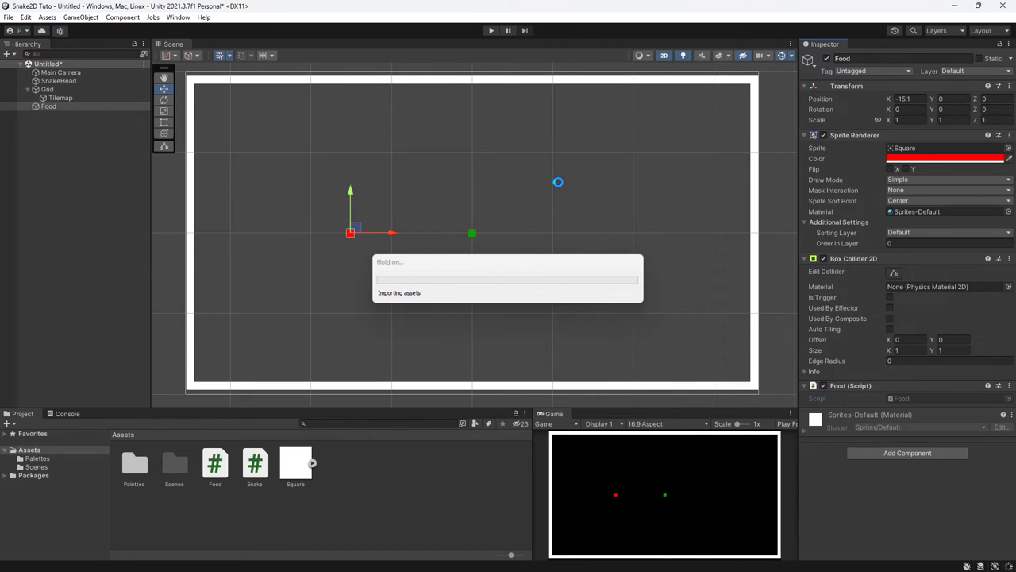
Test-run the game, then drag Grid into the Food script's Zone Spawn field
left_click(490, 30)
left_click(490, 30)
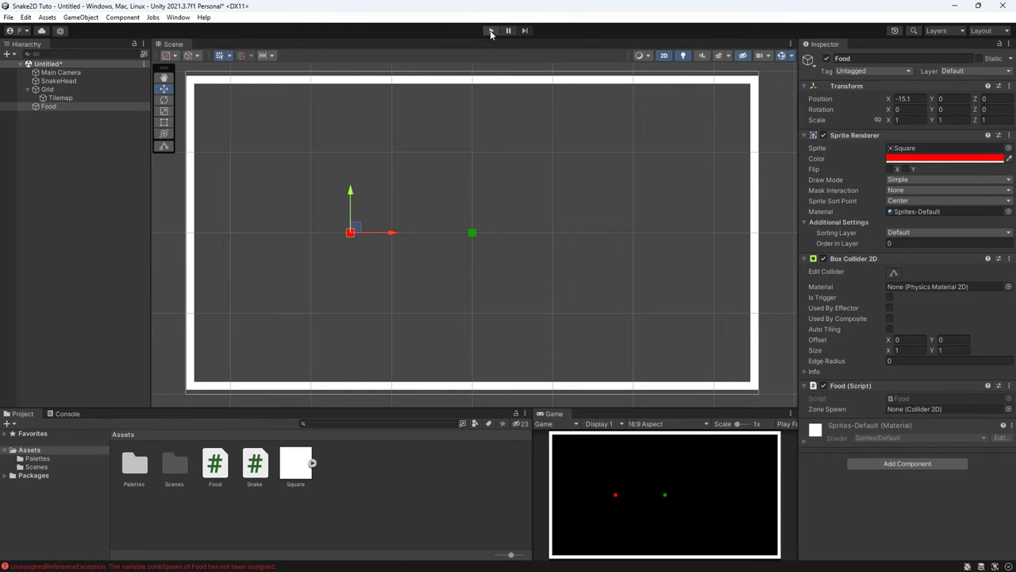
left_click(490, 30)
left_click(490, 31)
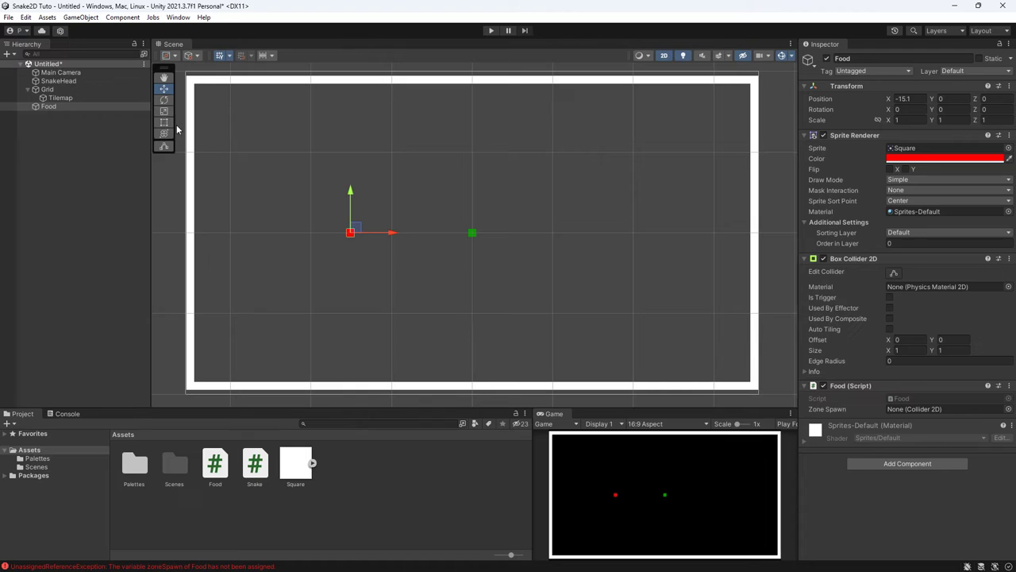
left_click(57, 109)
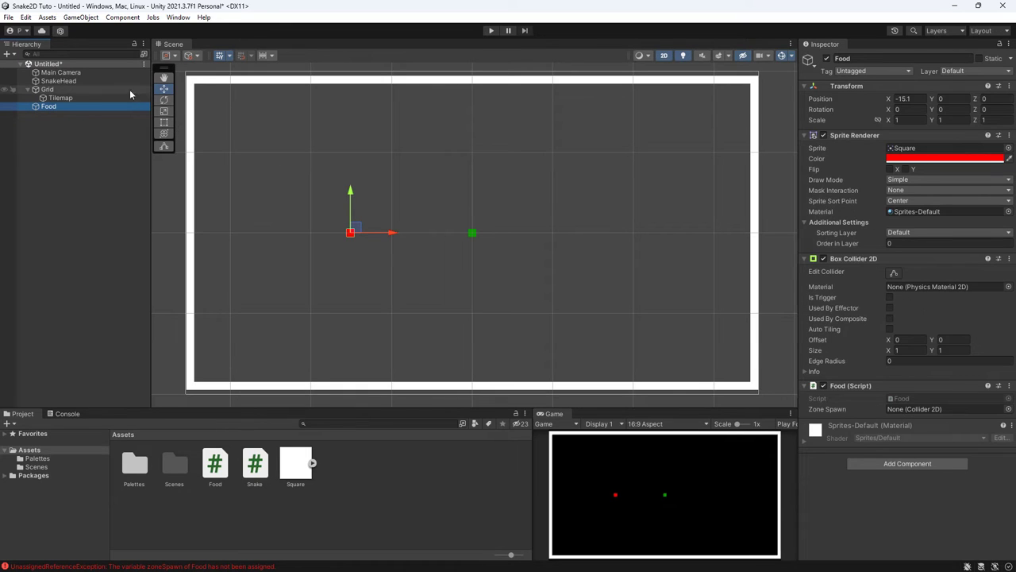
left_click_drag(46, 90, 941, 408)
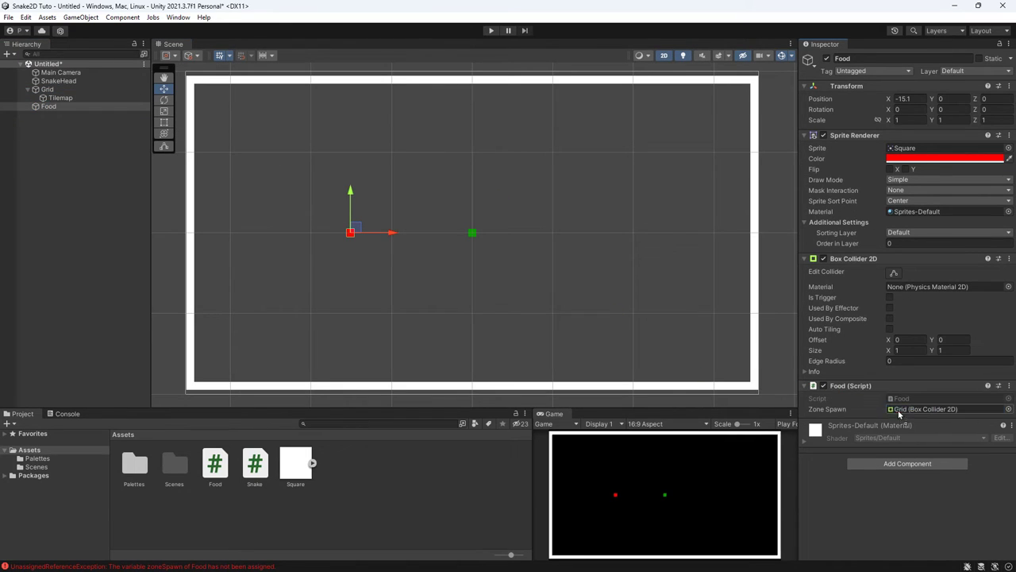
Play and stop the game repeatedly to check the food lands on whole-number spots like X -25, Y -13
left_click(494, 30)
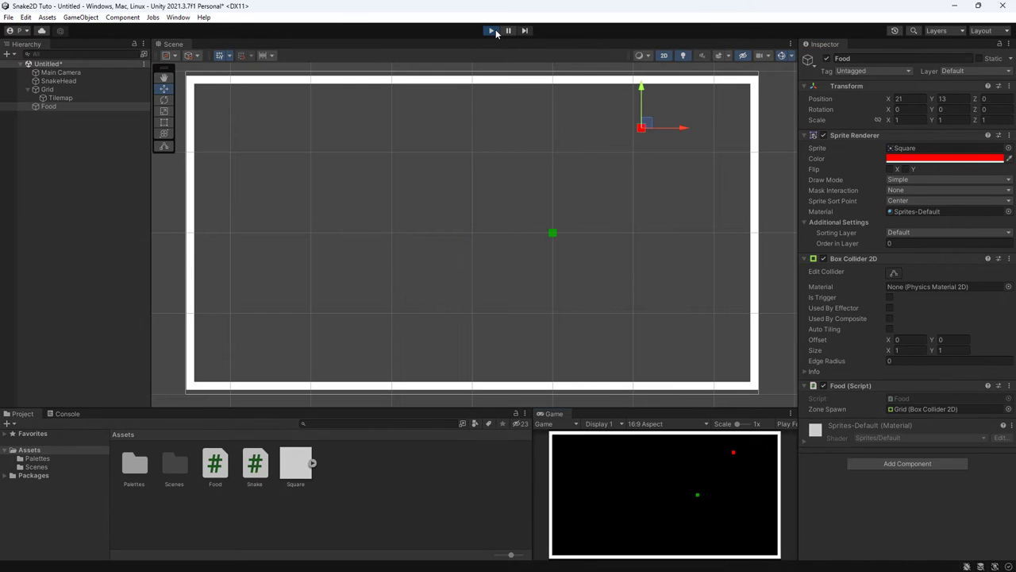
left_click(494, 30)
left_click(494, 31)
left_click(494, 30)
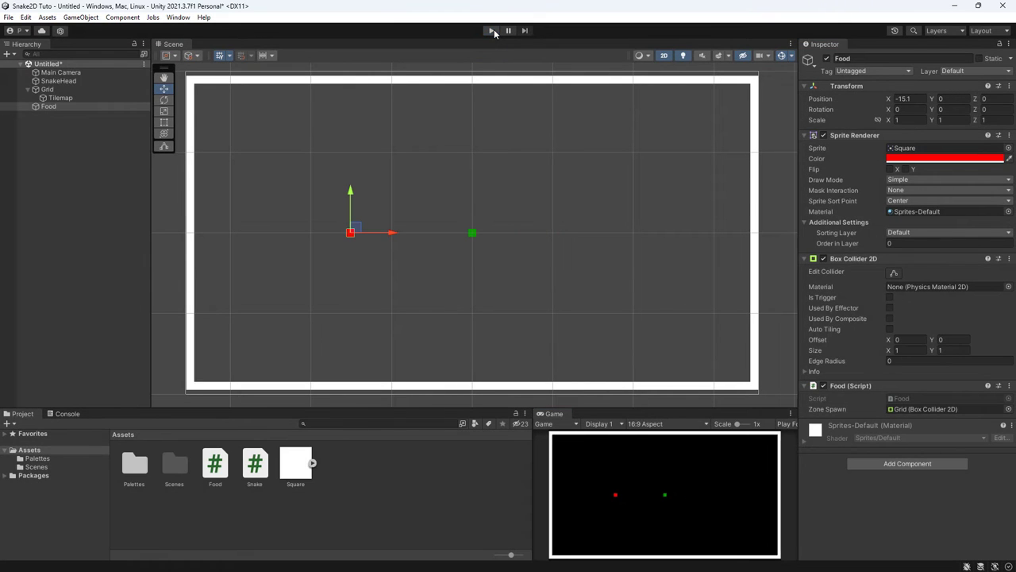
left_click(493, 30)
left_click(493, 30)
left_click(494, 30)
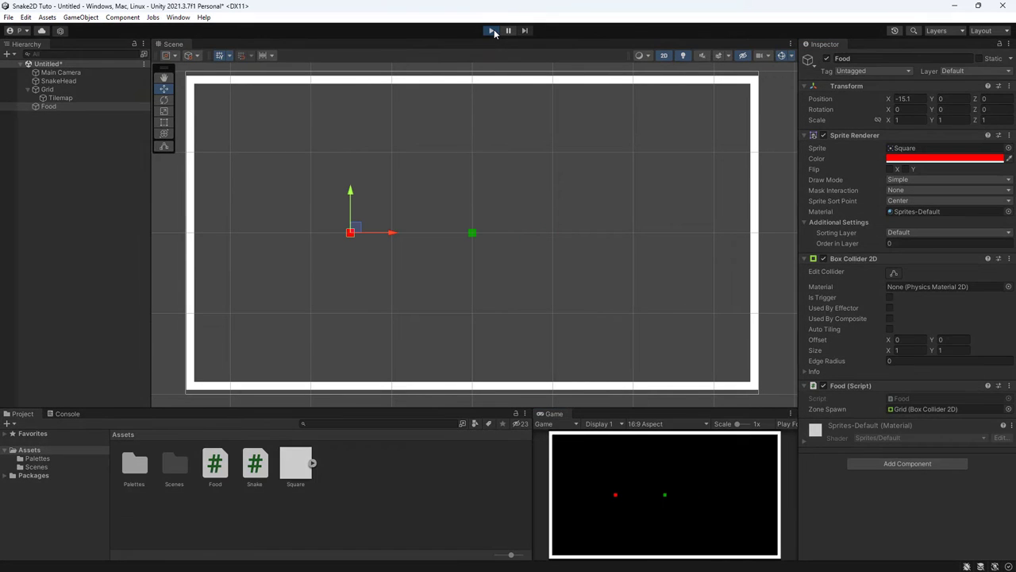
left_click(494, 31)
left_click(493, 31)
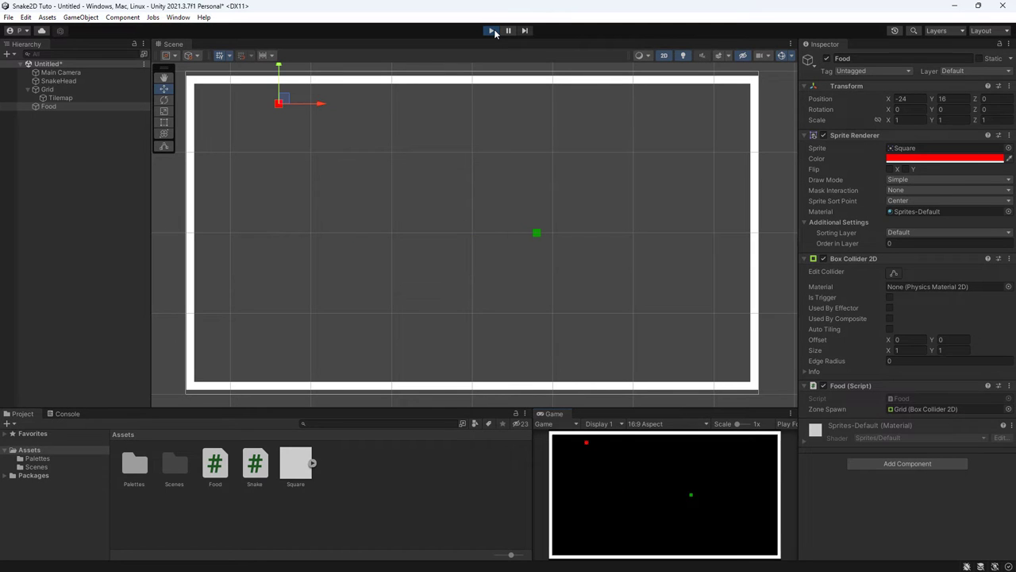
left_click(494, 30)
left_click(494, 31)
left_click(494, 31)
left_click(494, 30)
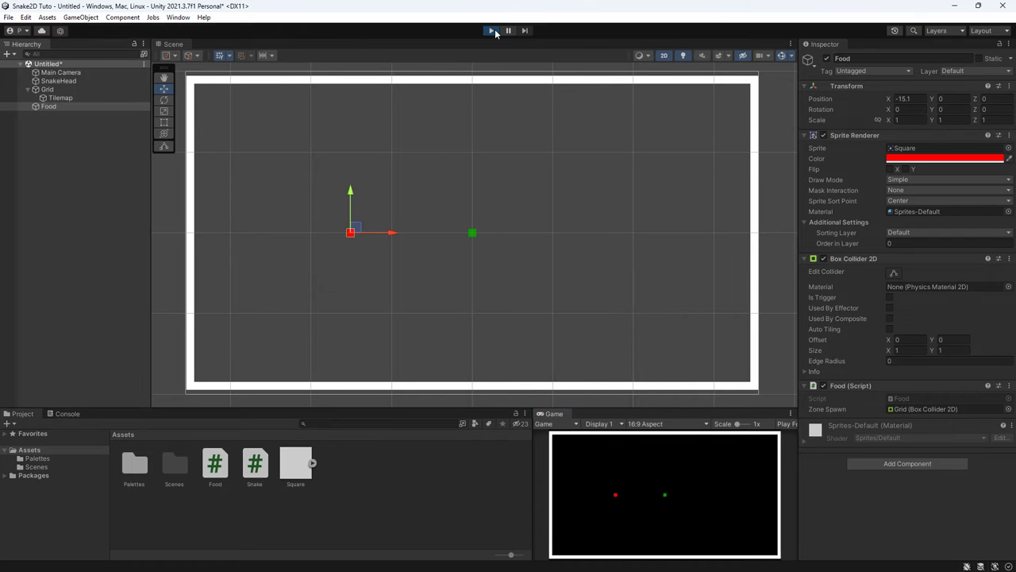
left_click(493, 30)
left_click(492, 30)
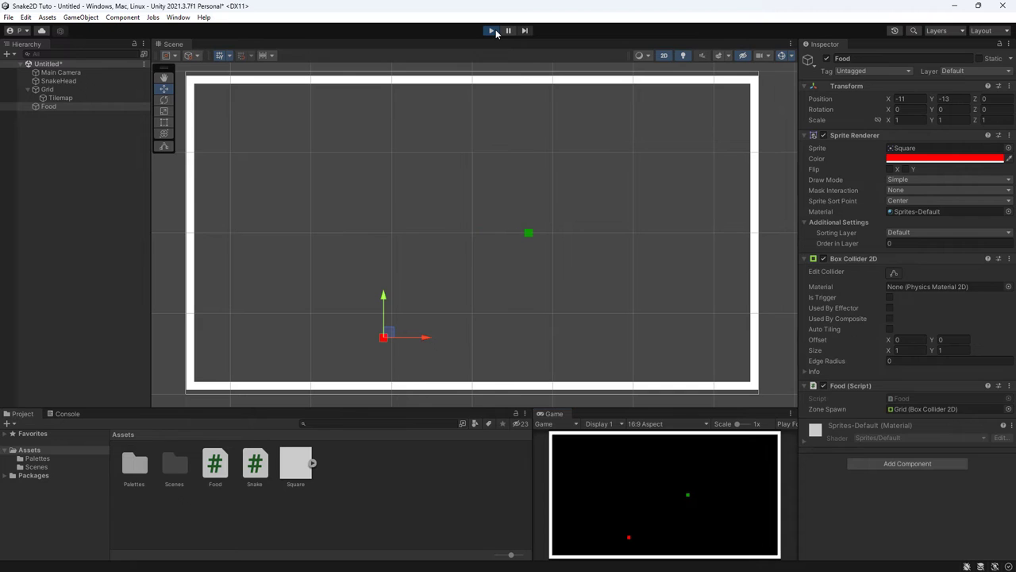
left_click(493, 31)
left_click(493, 31)
left_click(493, 31)
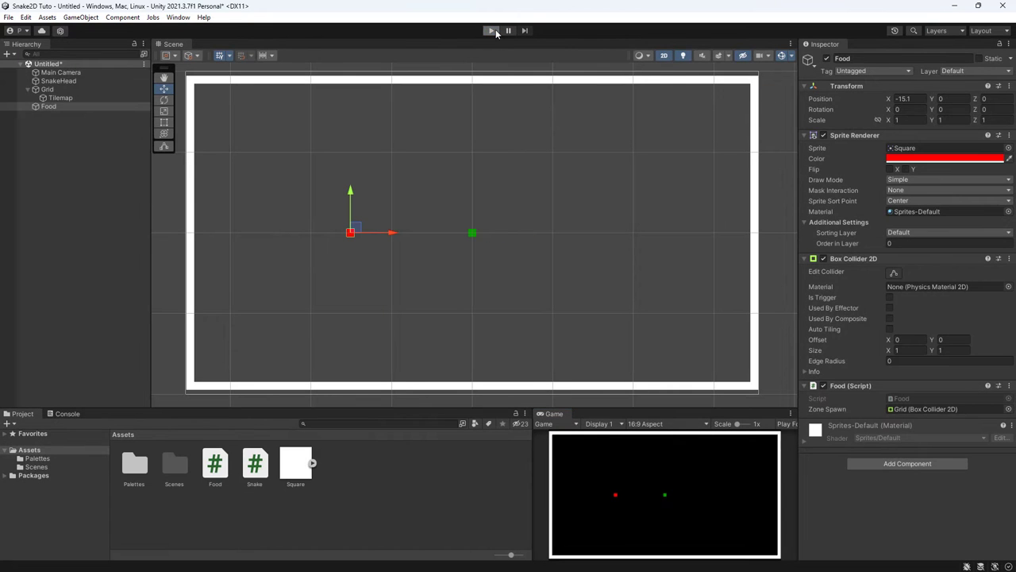
left_click(493, 31)
left_click(493, 31)
left_click(493, 31)
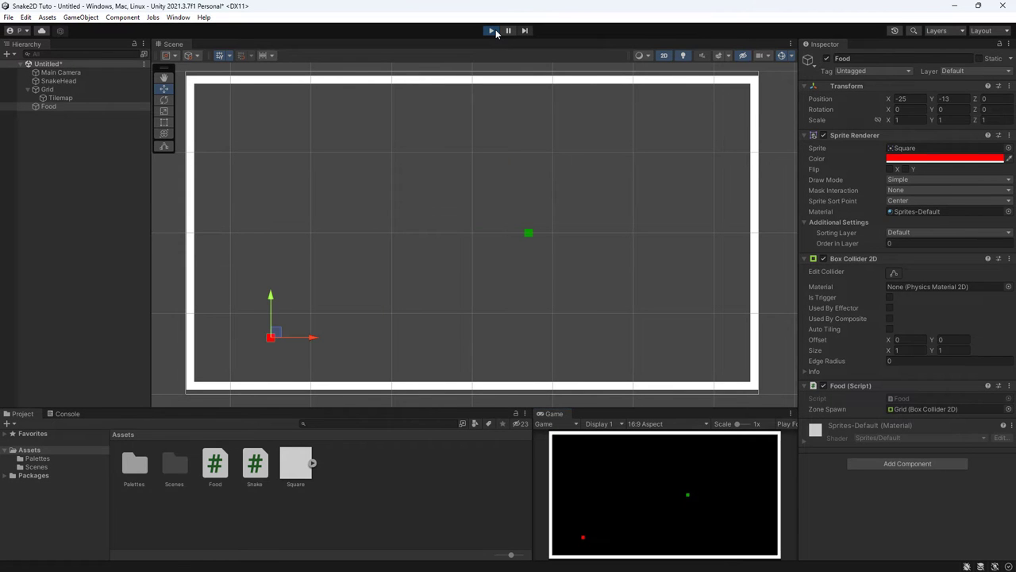
left_click(493, 31)
left_click(493, 31)
left_click(493, 31)
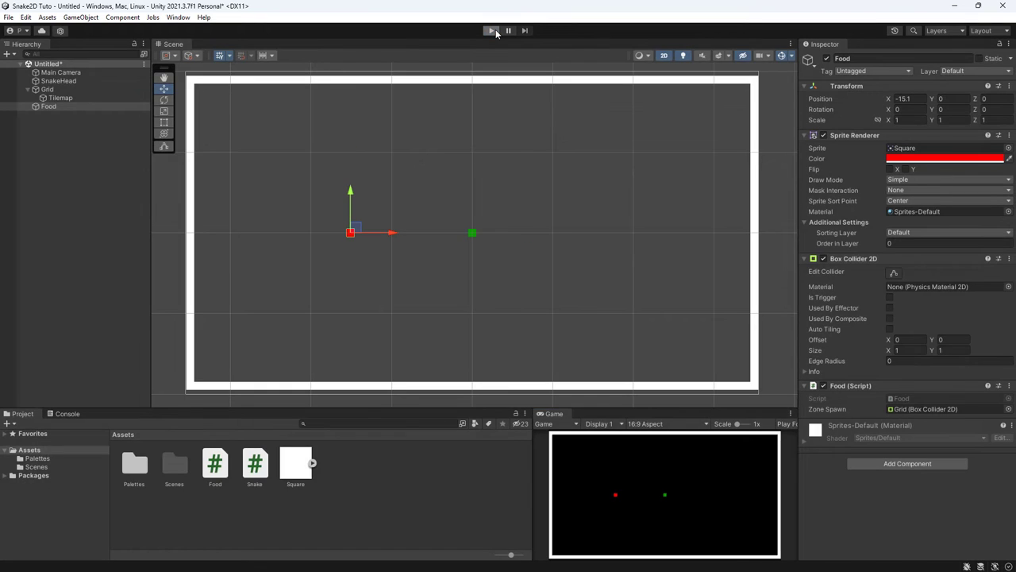
left_click(493, 31)
left_click(493, 31)
Below SpawnFood, add OnCollisionEnter2D(Collision2D collision) calling SpawnFood(); and save Food.cs
key("alt+Tab")
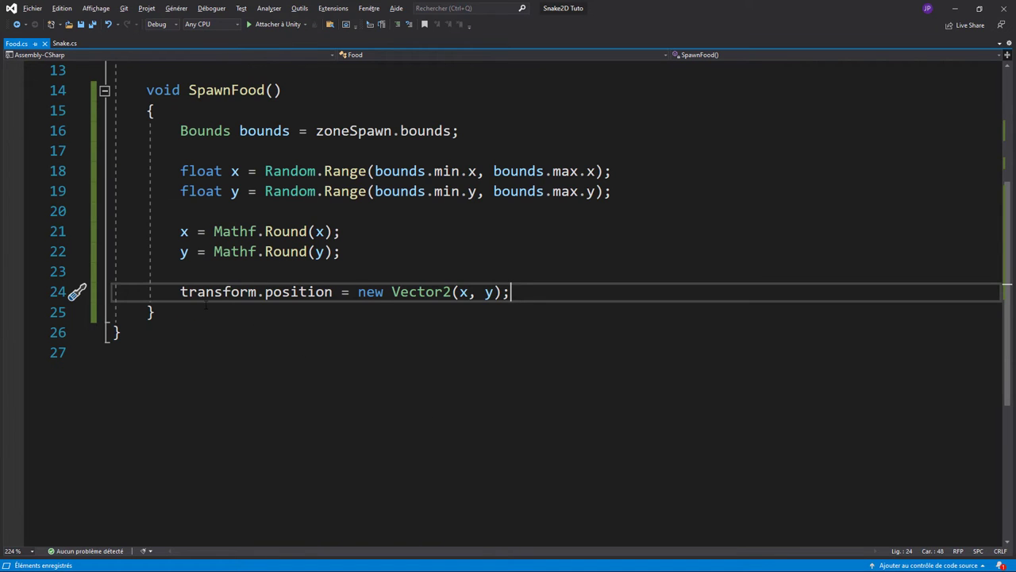
left_click(206, 306)
key("Return")
key("Return")
type("vo")
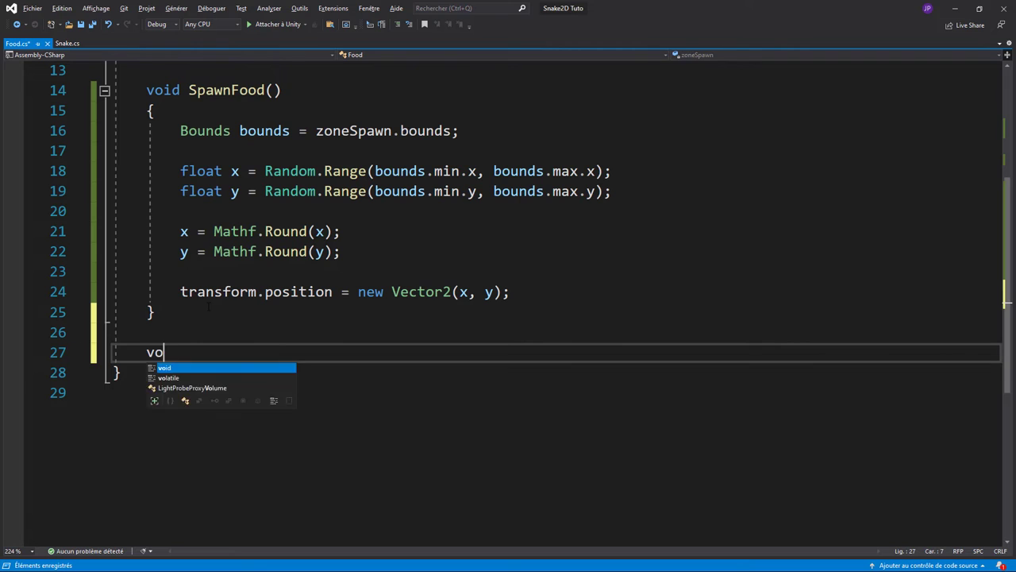
type("id Onc")
key("Down")
key("Tab")
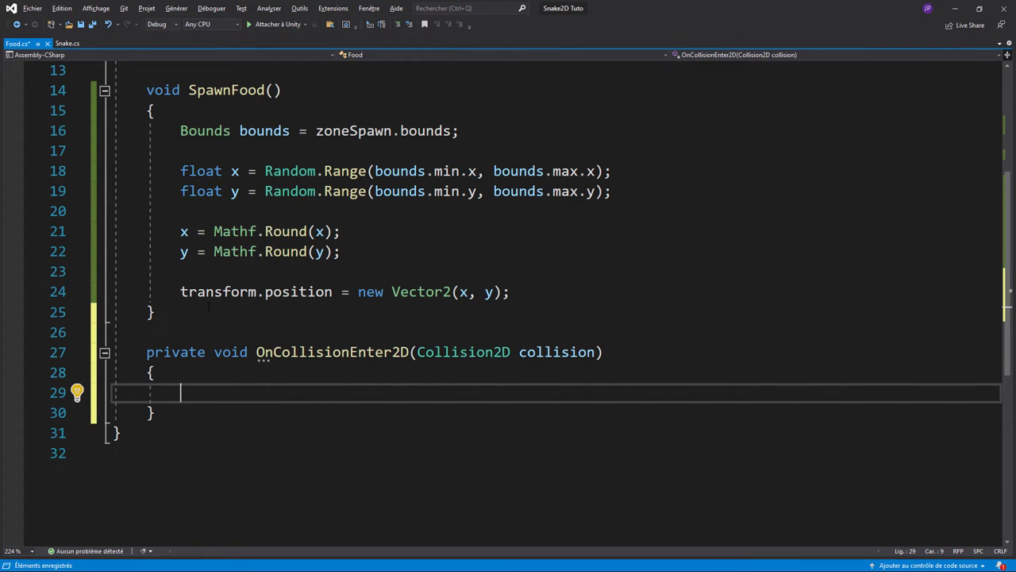
type("SP")
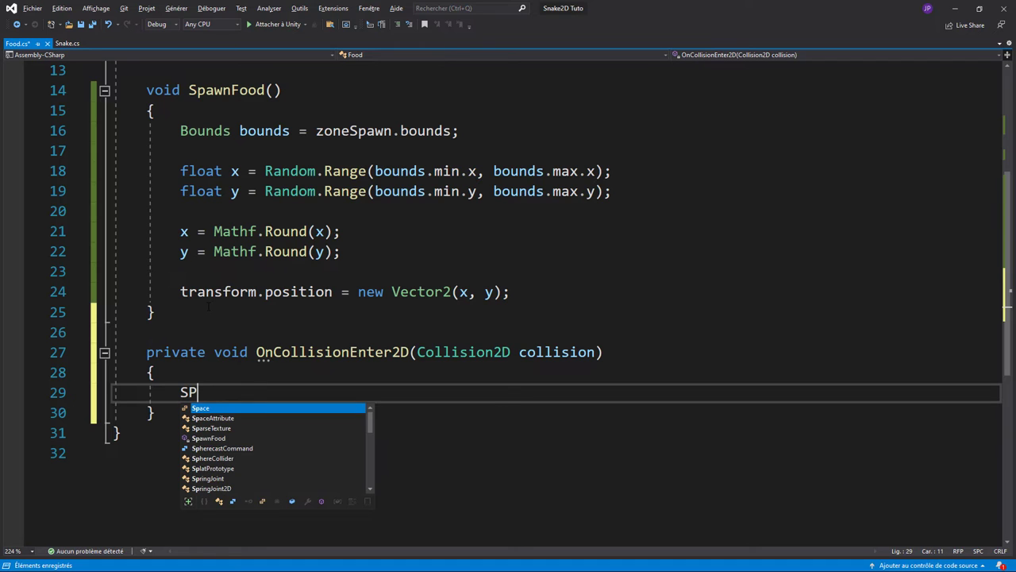
type("awn")
key("Tab")
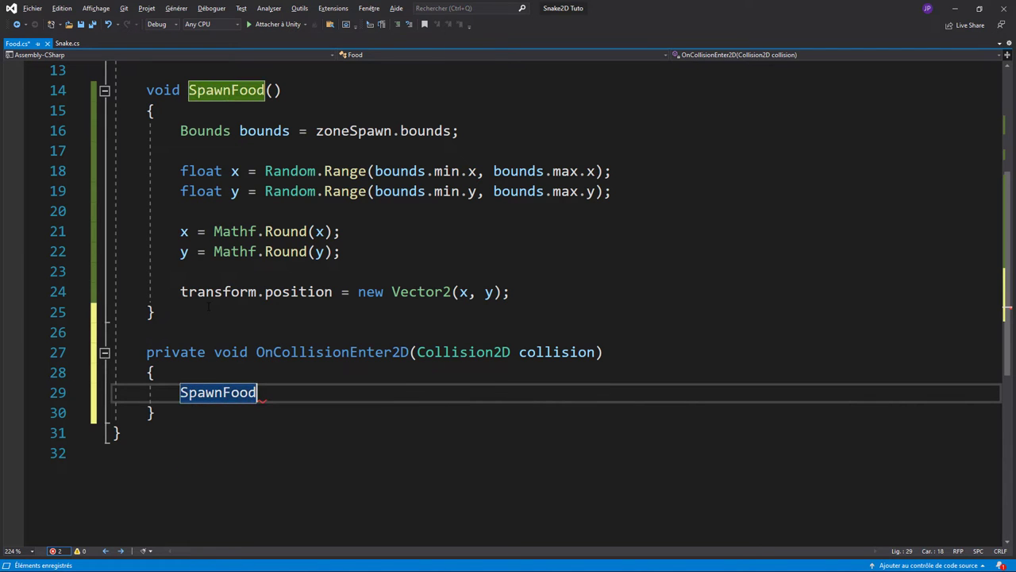
type("();")
scroll(315, 359, "up", 4)
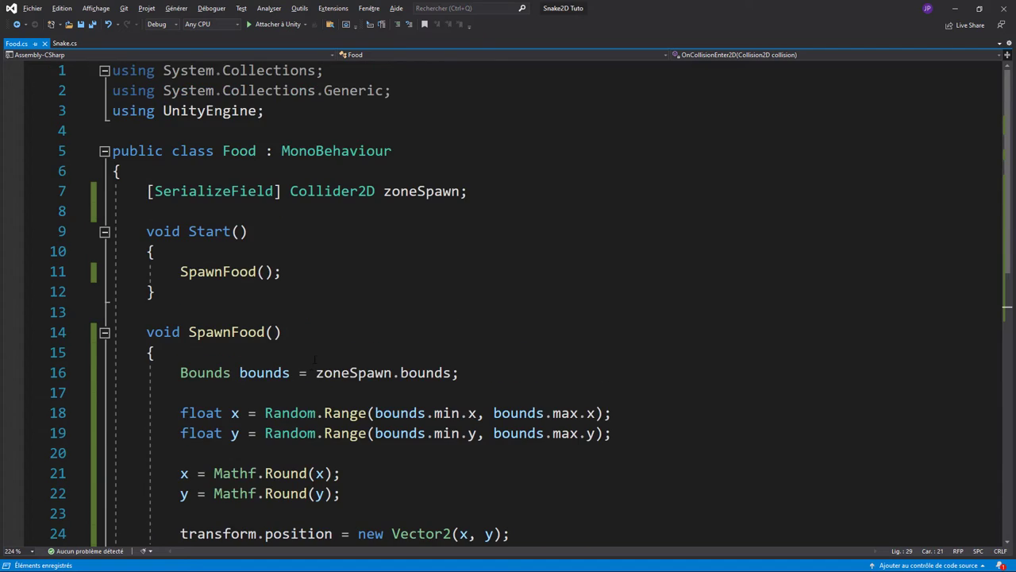
key("alt+Tab")
left_click(961, 10)
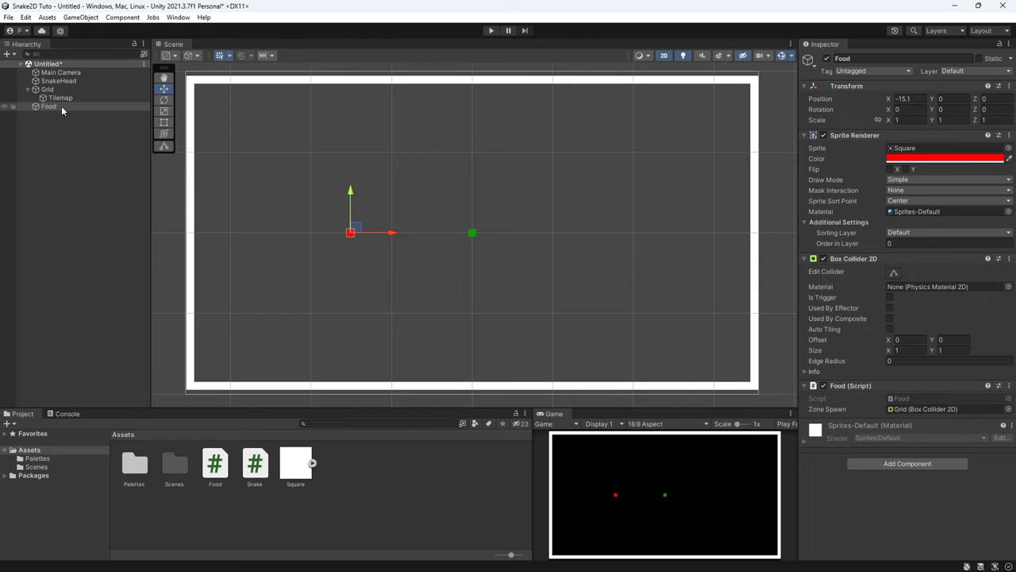
Add a Box Collider 2D component to SnakeHead
left_click(72, 80)
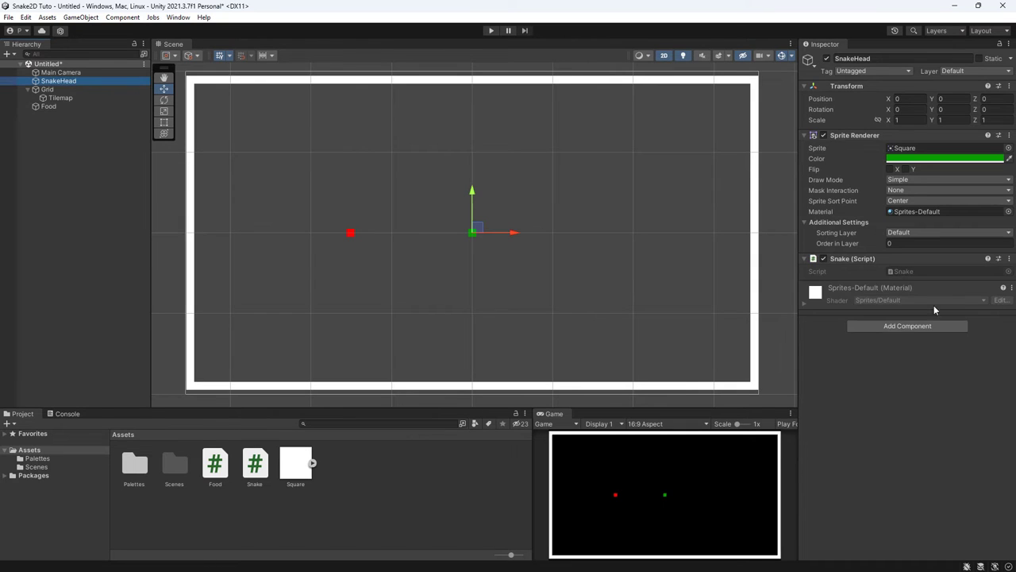
left_click(878, 326)
left_click(886, 375)
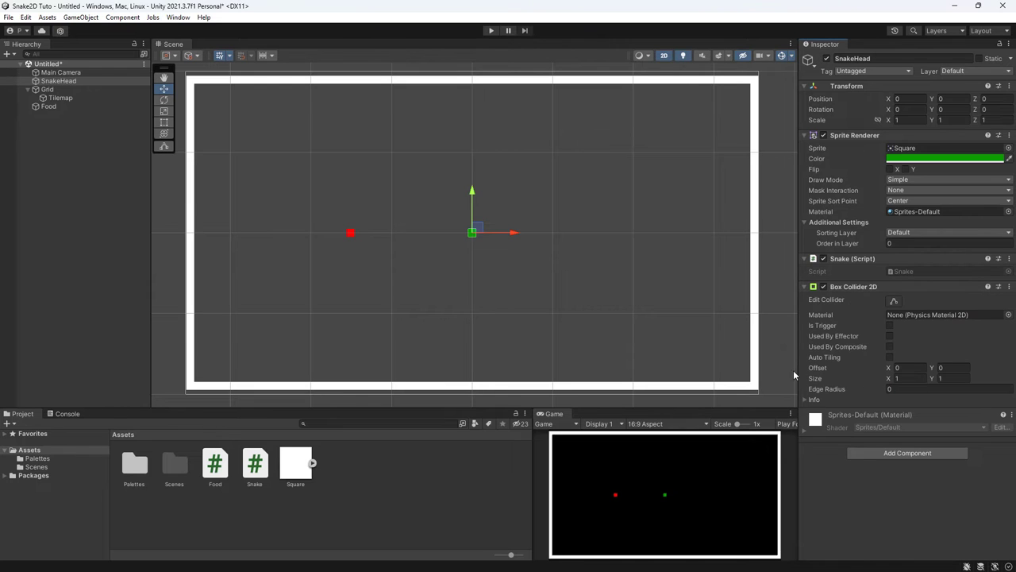
scroll(489, 299, "up", 3)
scroll(493, 297, "up", 3)
middle_click_drag(492, 297, 508, 372)
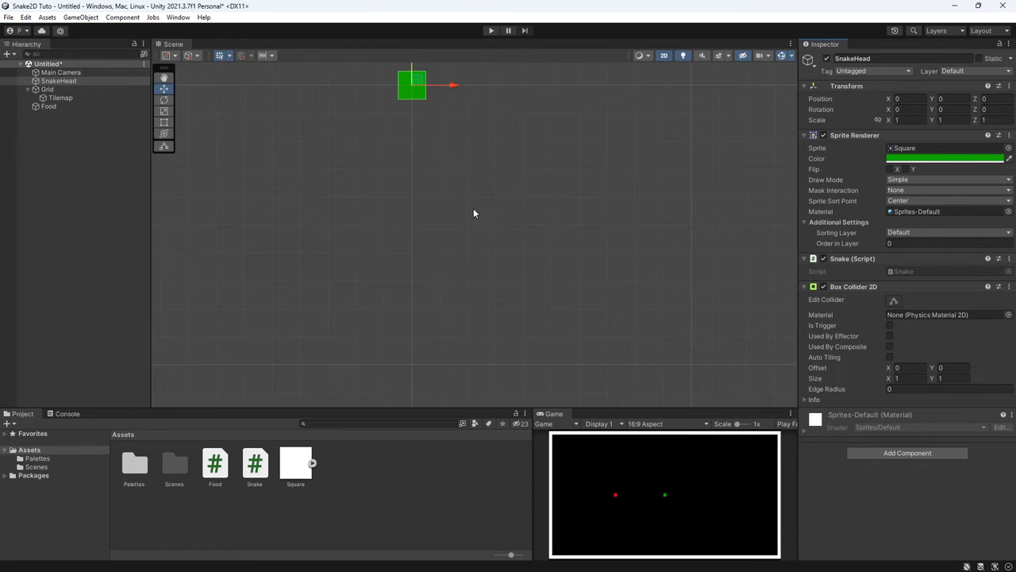
scroll(505, 297, "up", 2)
middle_click_drag(506, 284, 535, 332)
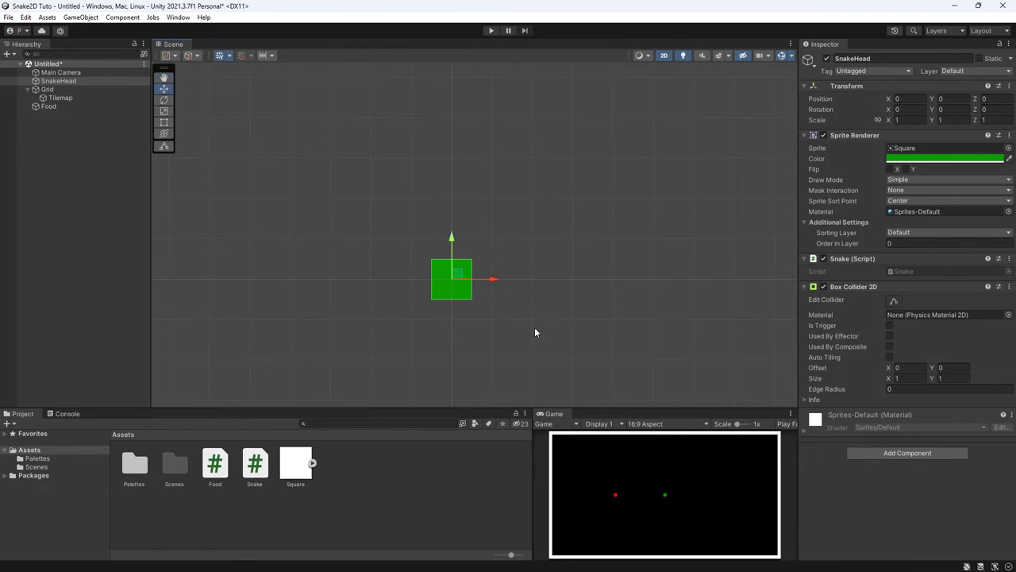
Trim the collider's left, bottom and top edges inward to about 0.86 by 0.89
left_click(893, 300)
scroll(442, 305, "up", 2)
scroll(490, 248, "up", 2)
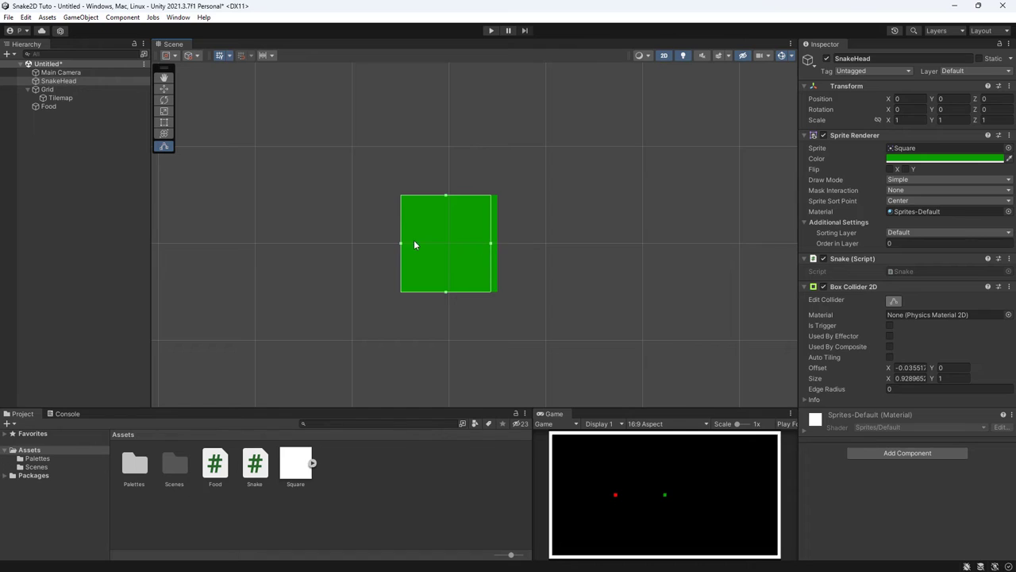
left_click_drag(401, 242, 407, 242)
left_click_drag(450, 291, 448, 284)
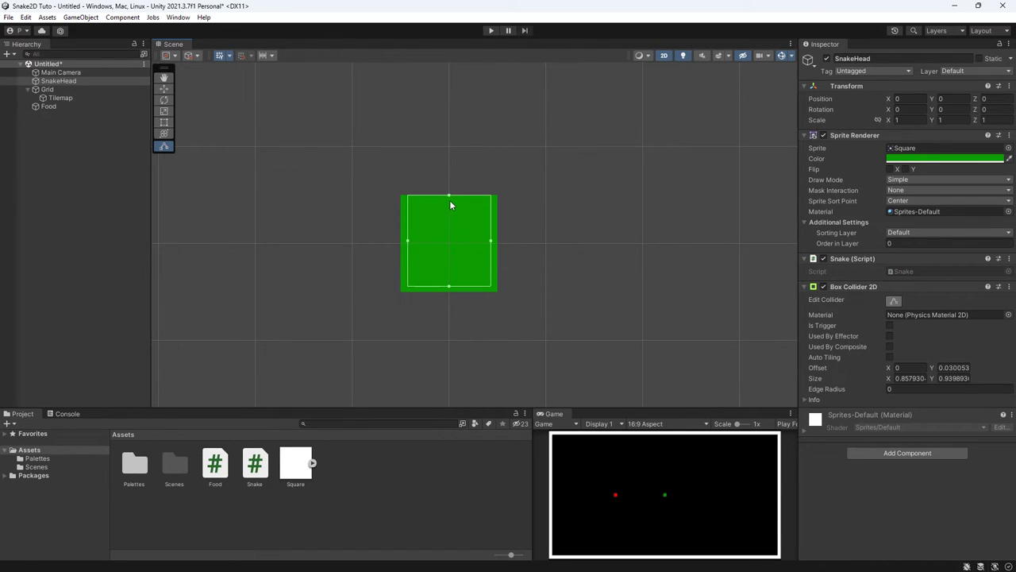
left_click_drag(449, 195, 447, 199)
scroll(587, 256, "down", 2)
scroll(556, 262, "down", 3)
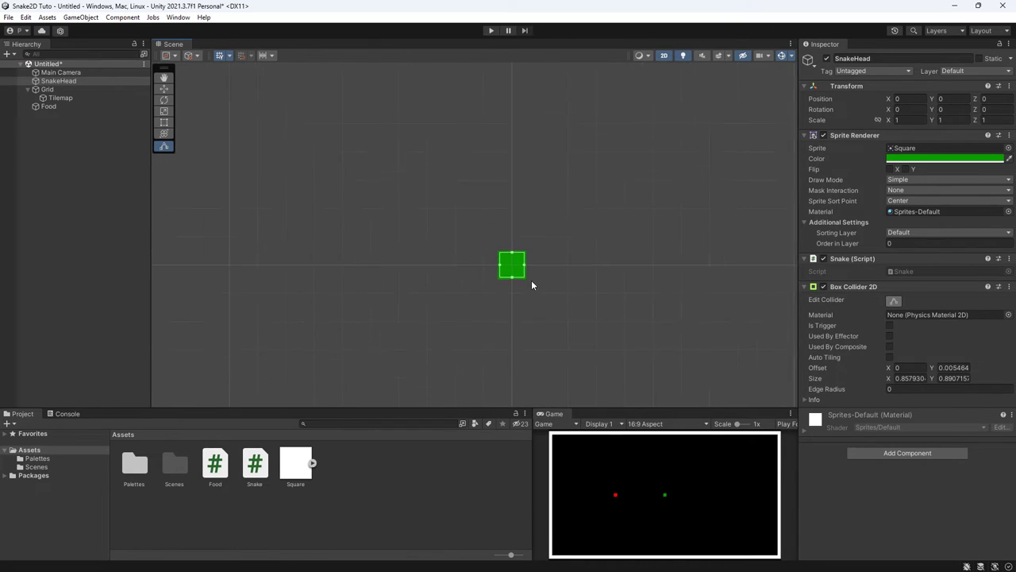
scroll(528, 284, "down", 2)
left_click(91, 108)
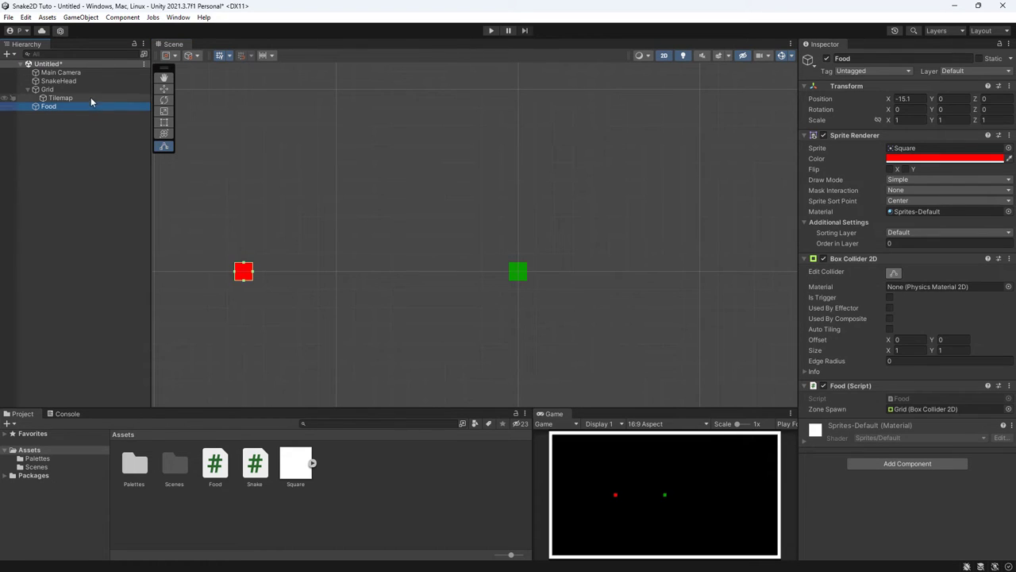
Give SnakeHead a Rigidbody 2D with Gravity Scale 0 and Freeze Rotation Z ticked
left_click(91, 82)
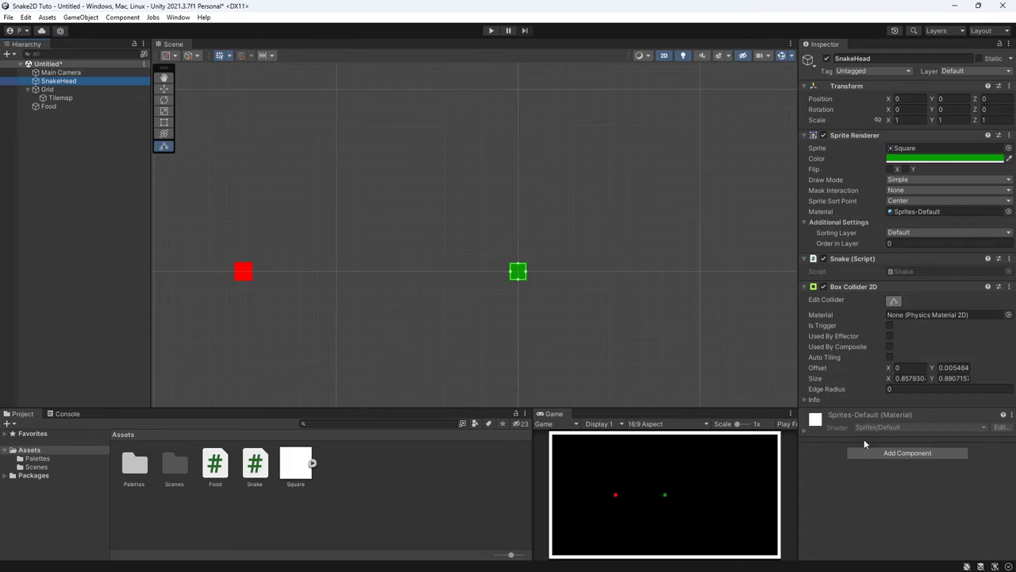
left_click(881, 451)
type("box")
type("r")
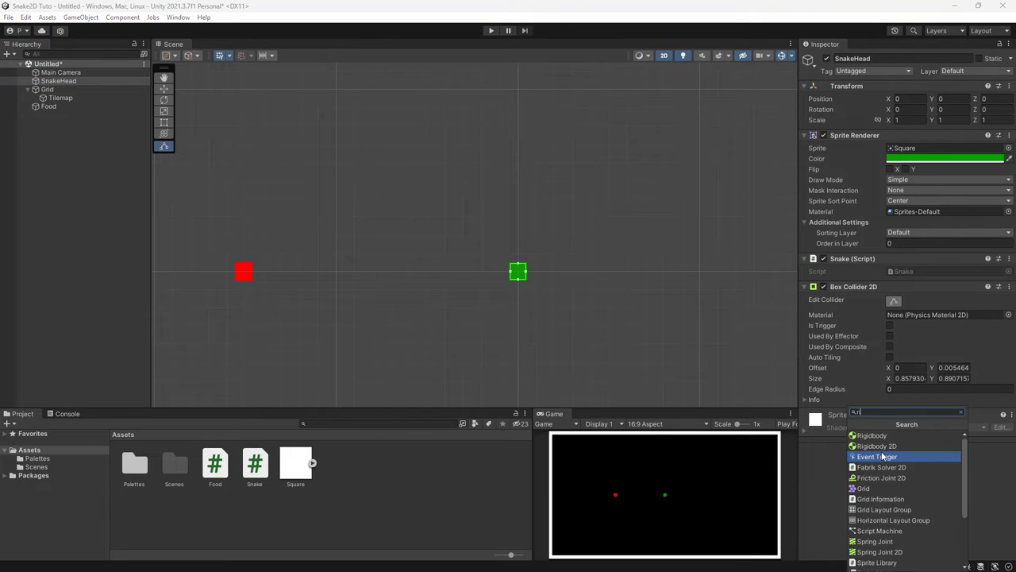
type("igi")
left_click(883, 445)
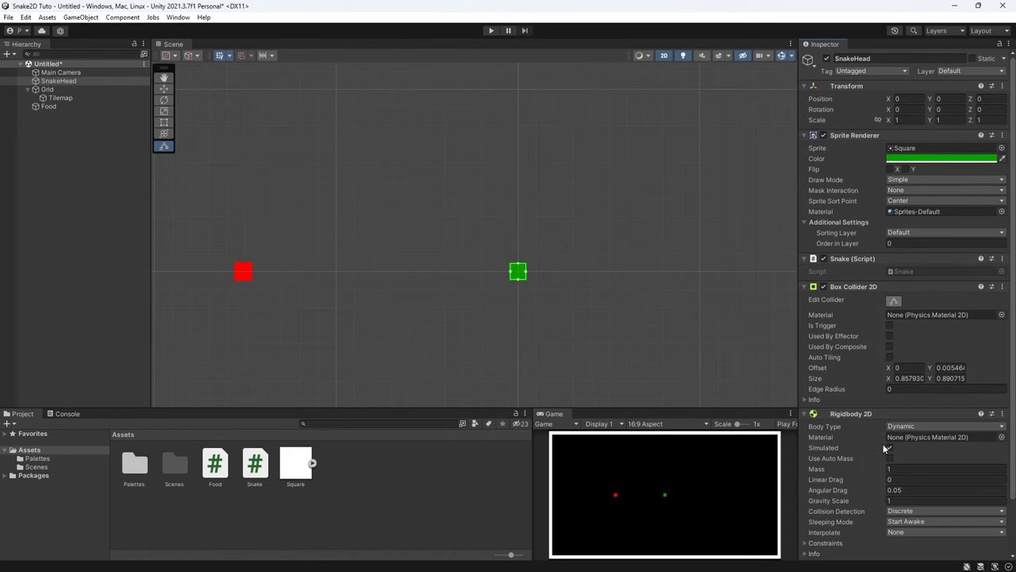
scroll(857, 432, "down", 2)
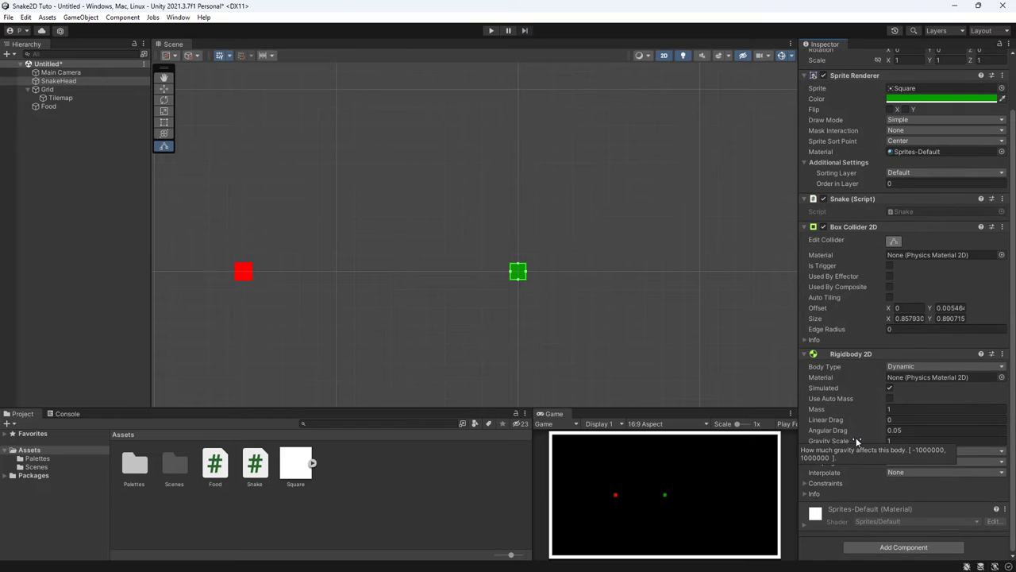
left_click(887, 443)
type("0")
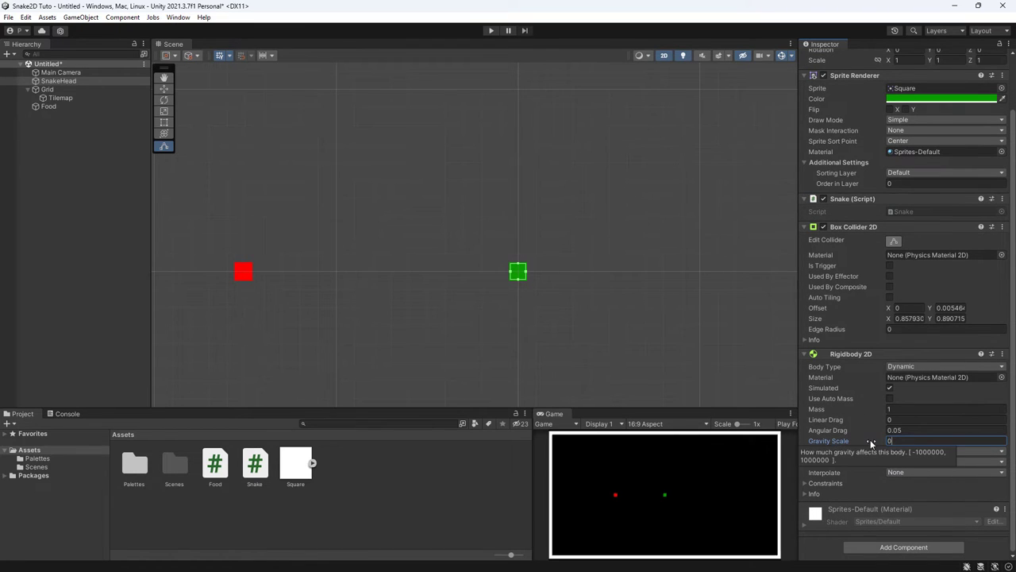
left_click(806, 482)
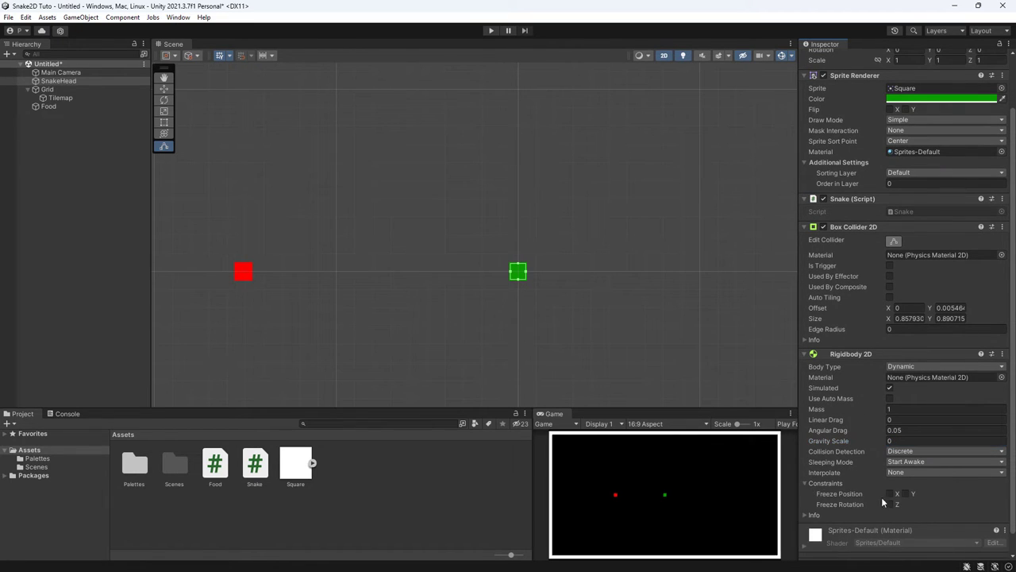
left_click(890, 504)
scroll(490, 231, "down", 4)
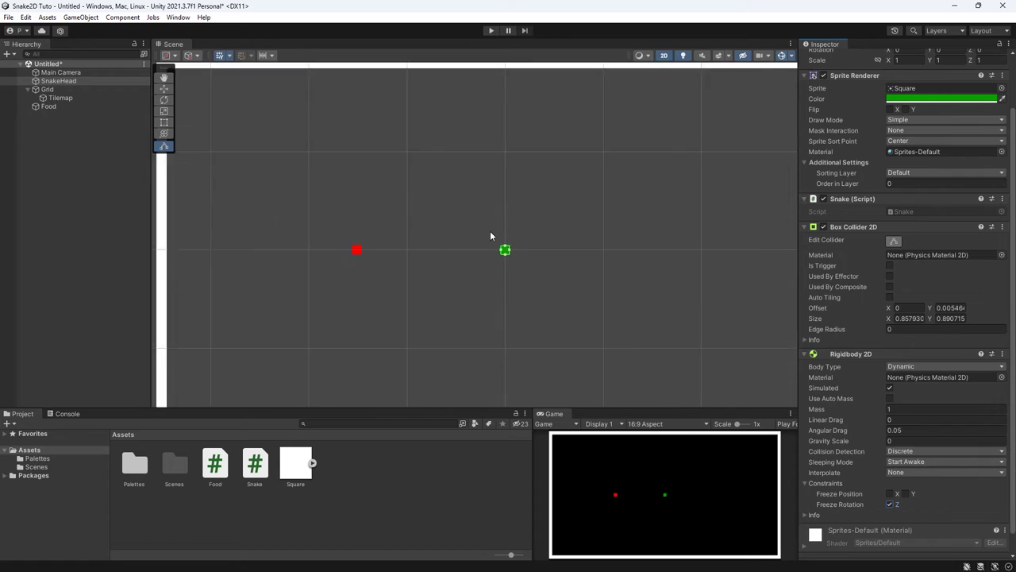
scroll(490, 230, "down", 4)
scroll(490, 226, "up", 3)
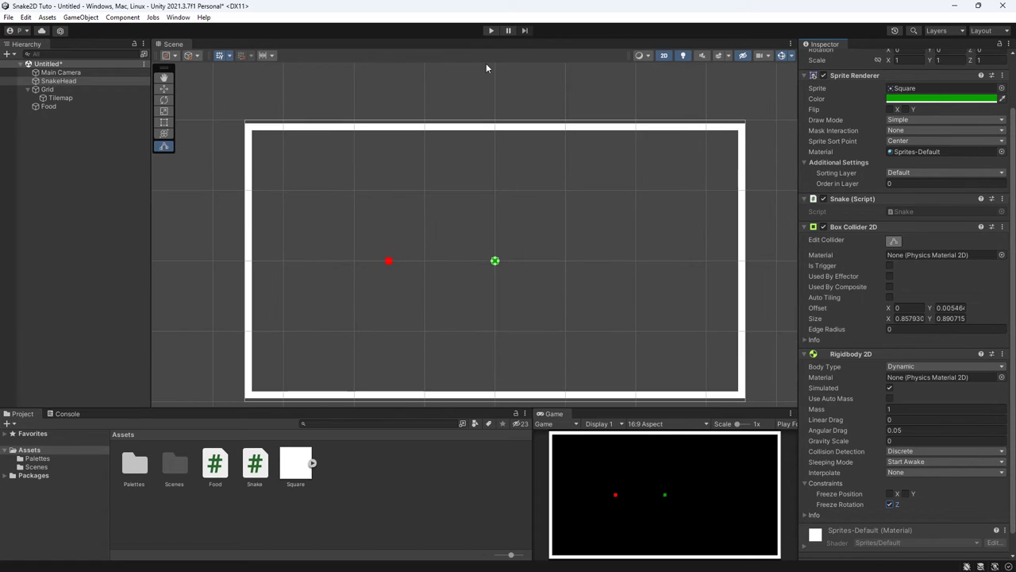
left_click(490, 31)
key("Down")
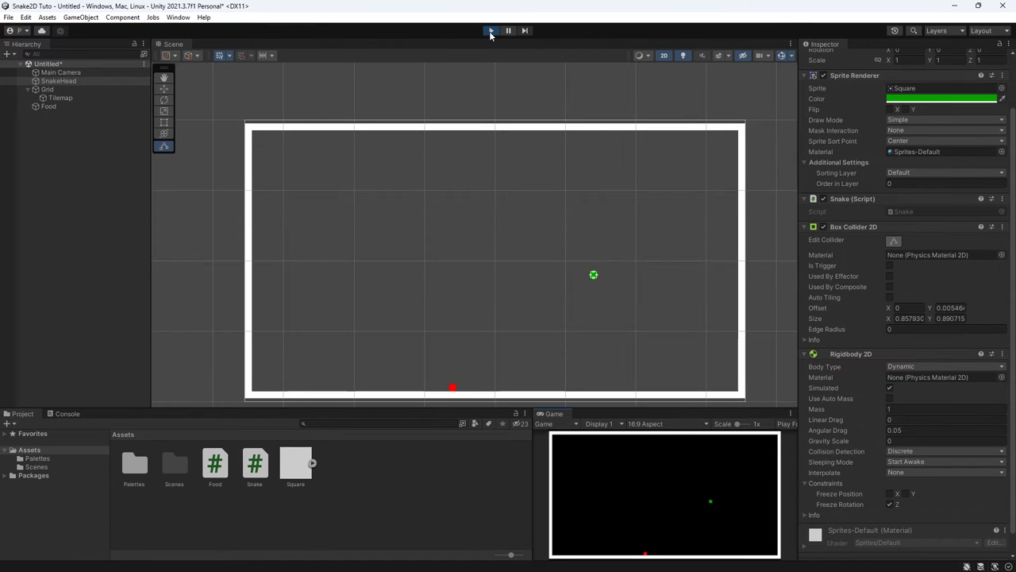
key("Left")
key("Up")
key("Right")
key("Down")
key("Left")
key("Up")
key("Right")
key("Down")
key("Right")
key("Up")
key("Left")
key("Down")
key("Left")
key("Up")
key("Left")
key("Up")
key("Left")
key("Down")
key("Right")
key("Up")
key("Down")
key("Right")
key("Down")
key("Right")
key("Up")
key("Left")
key("Left")
key("Down")
key("Right")
key("Up")
key("Left")
key("Down")
key("Left")
key("Up")
key("Right")
key("Up")
left_click(490, 30)
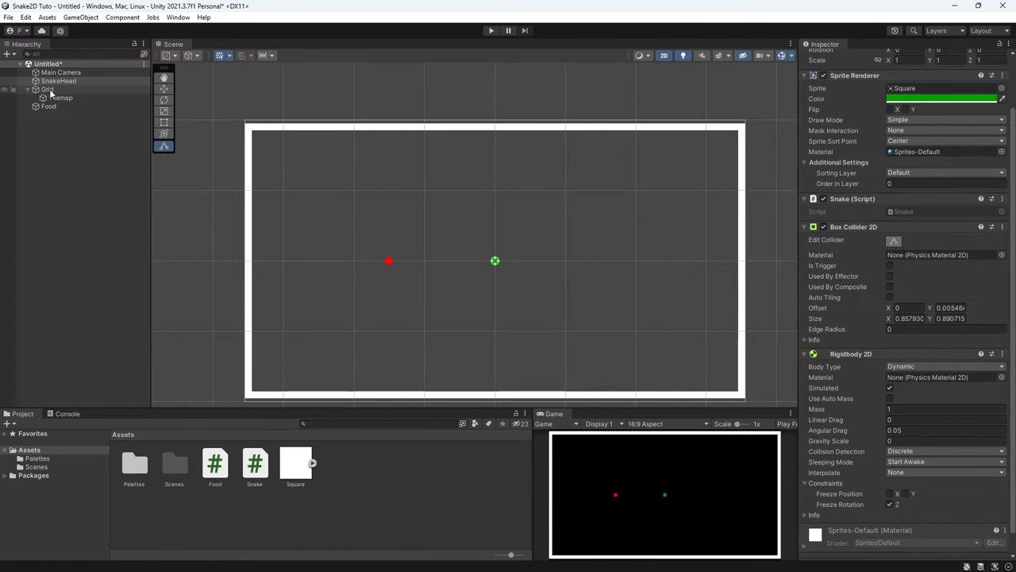
left_click(163, 88)
scroll(454, 321, "up", 2)
scroll(375, 258, "up", 1)
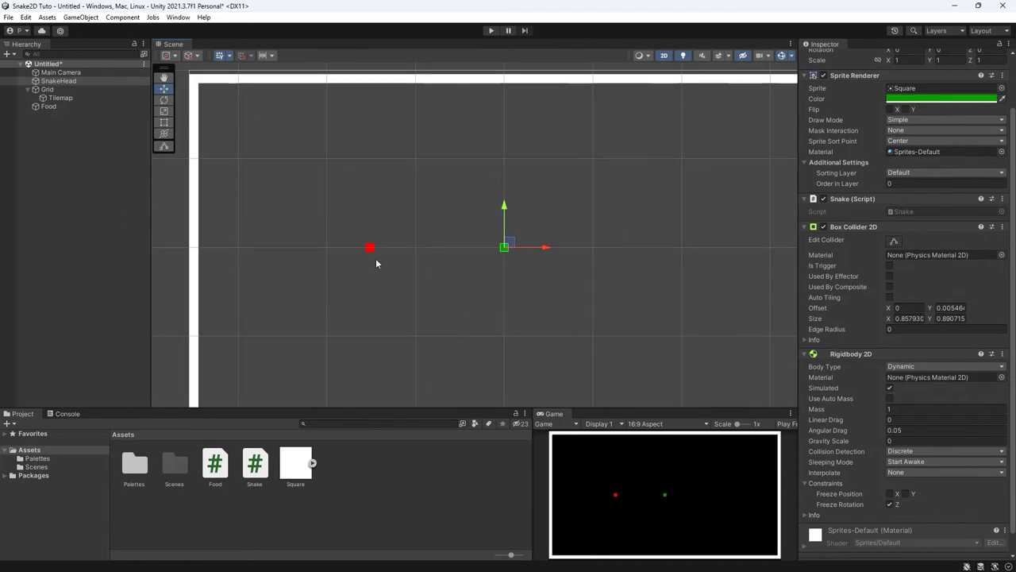
scroll(392, 292, "up", 1)
scroll(539, 321, "down", 2)
scroll(539, 322, "up", 1)
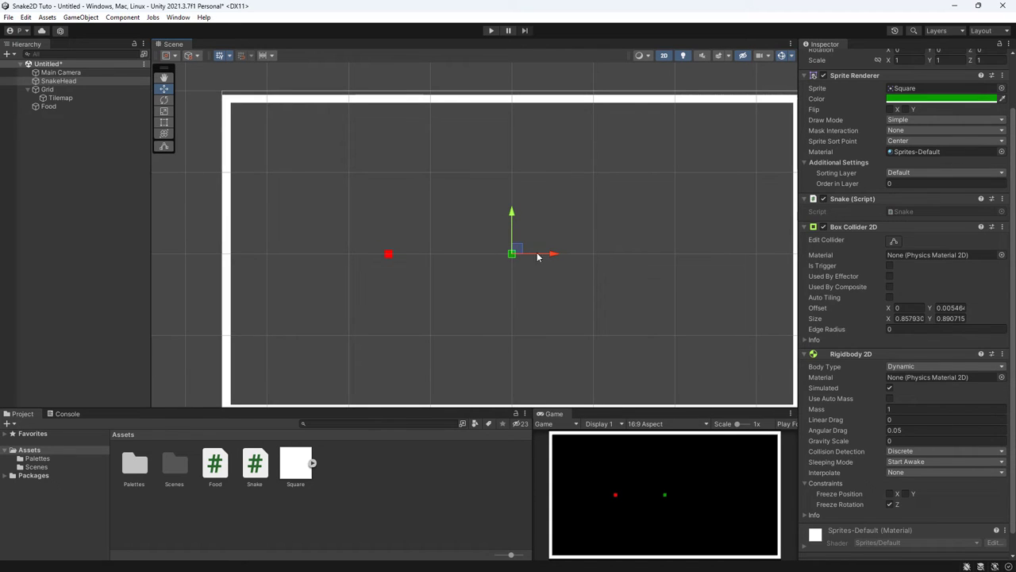
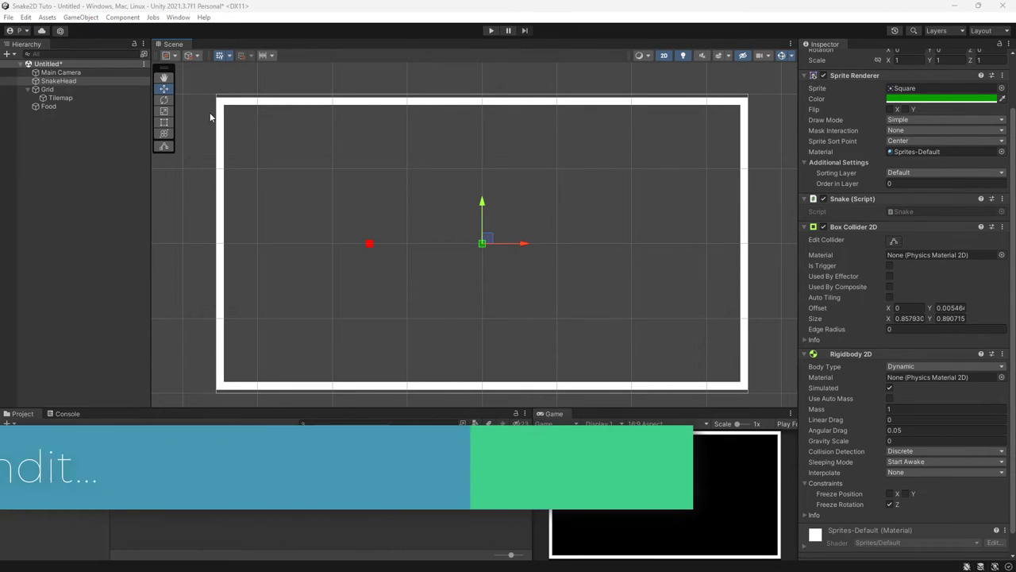
Duplicate SnakeHead and move the copy right to X 16.02
scroll(291, 249, "down", 1)
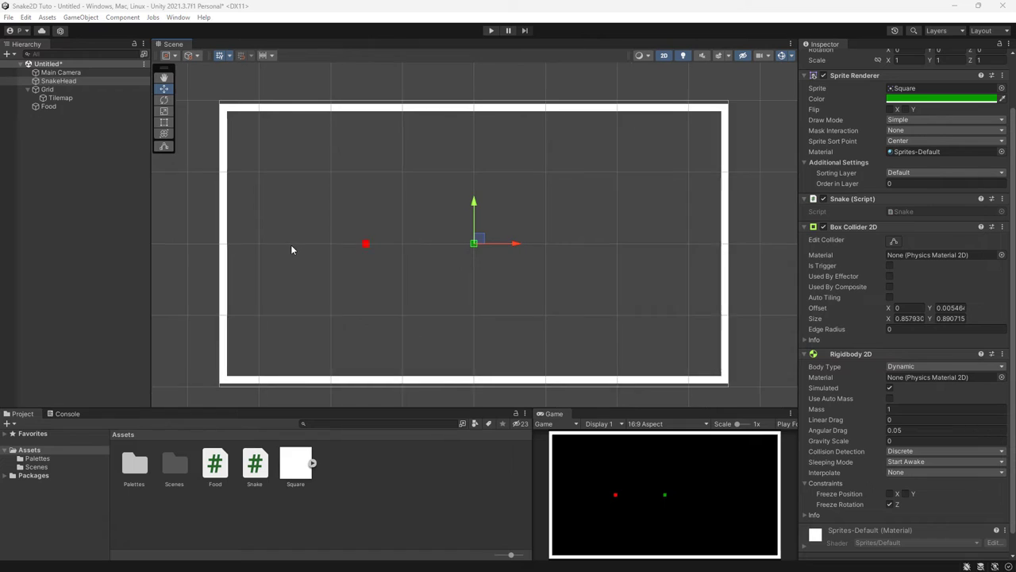
scroll(287, 249, "up", 1)
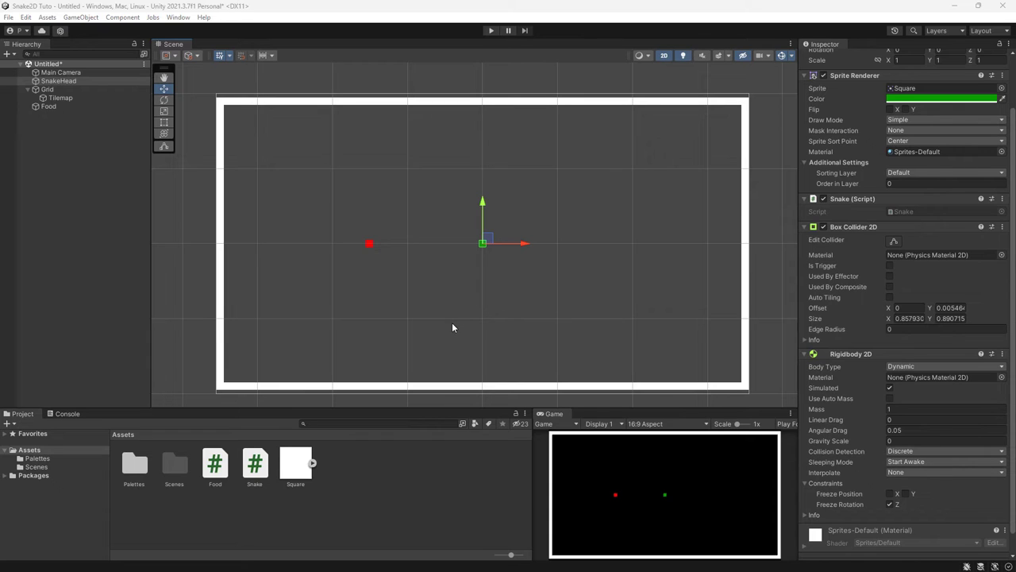
left_click(80, 168)
left_click(65, 83)
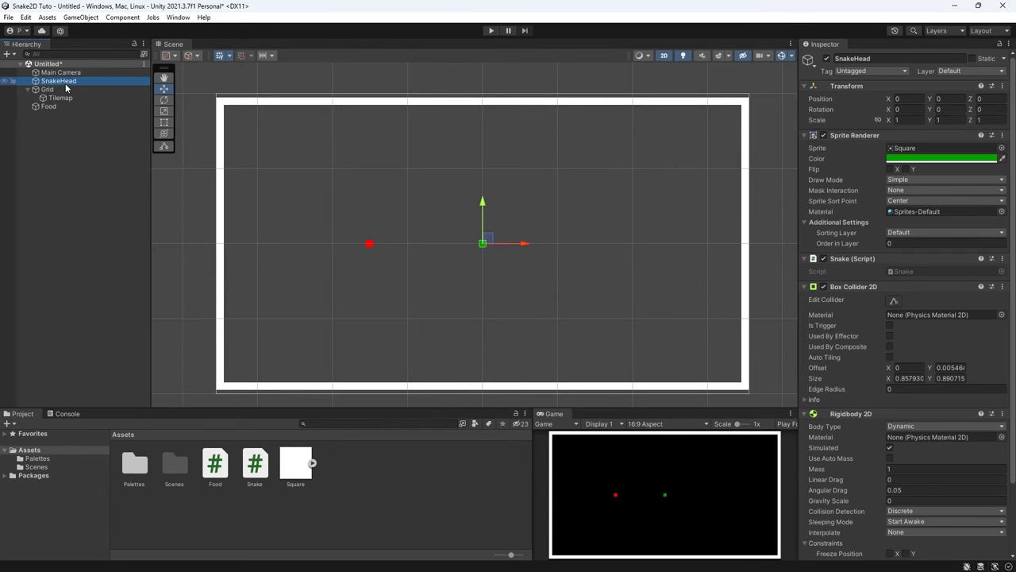
key("ctrl+d")
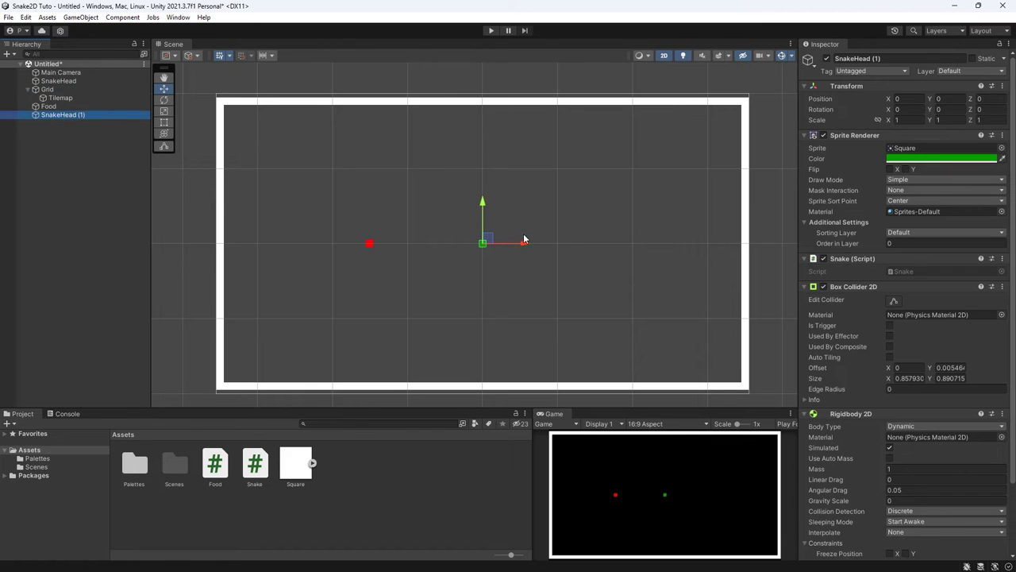
left_click_drag(522, 246, 642, 245)
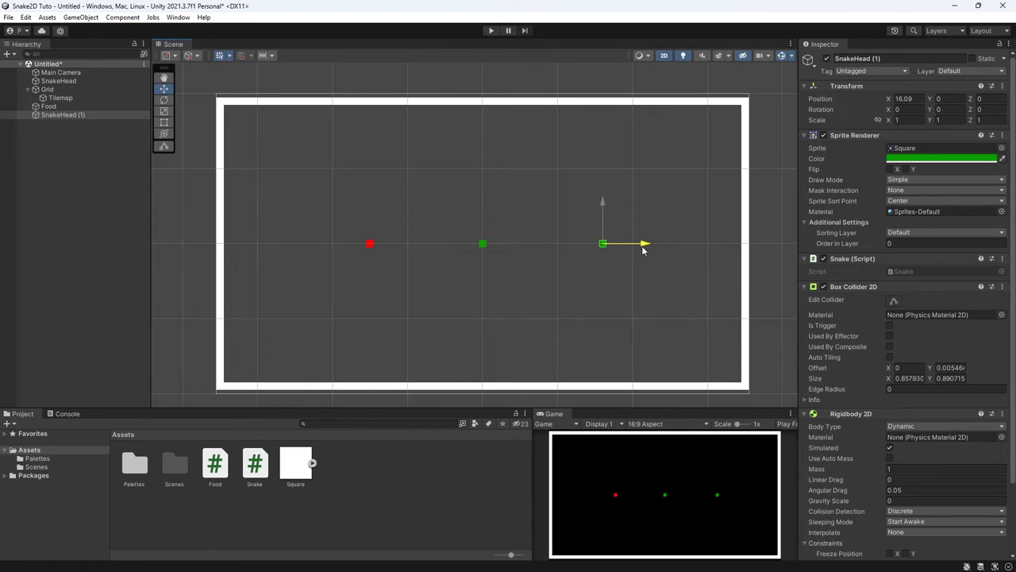
Rename the SnakeHead (1) copy to SnakeSegment
right_click(72, 117)
left_click(119, 173)
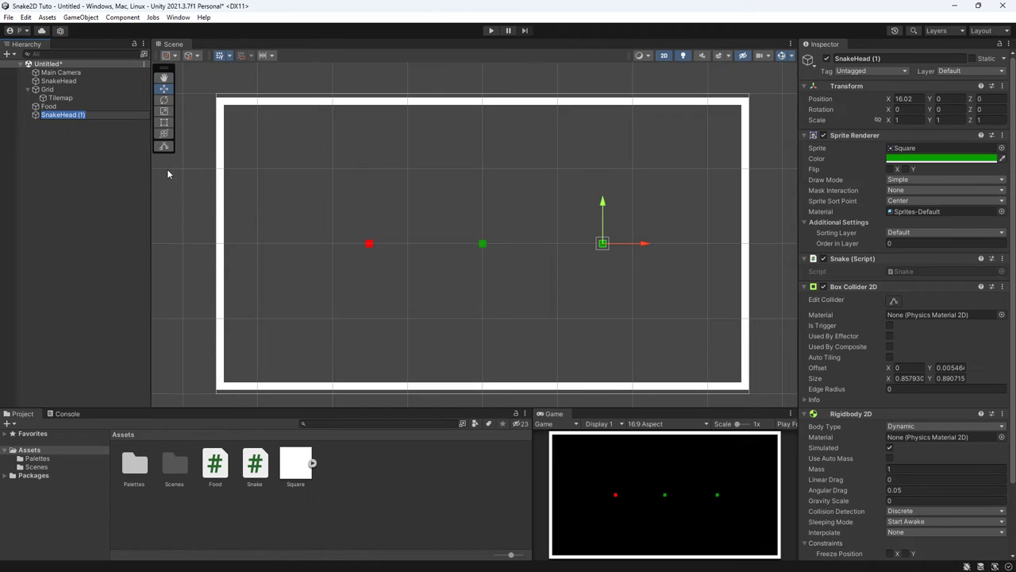
type("Snake")
type("Segment")
key("Return")
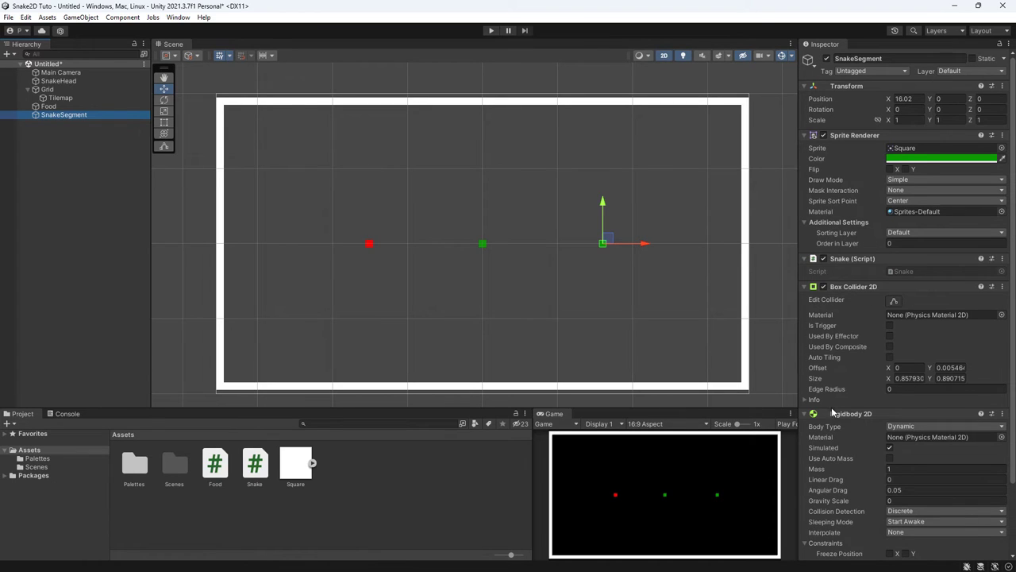
Remove the Rigidbody 2D and Snake script components from SnakeSegment
scroll(824, 318, "down", 1)
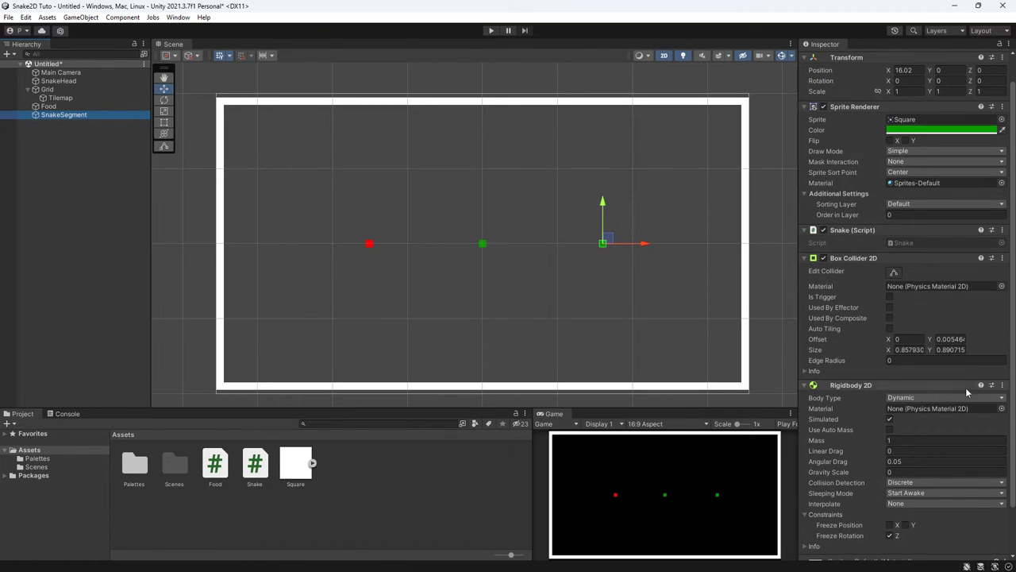
left_click(1002, 385)
left_click(938, 437)
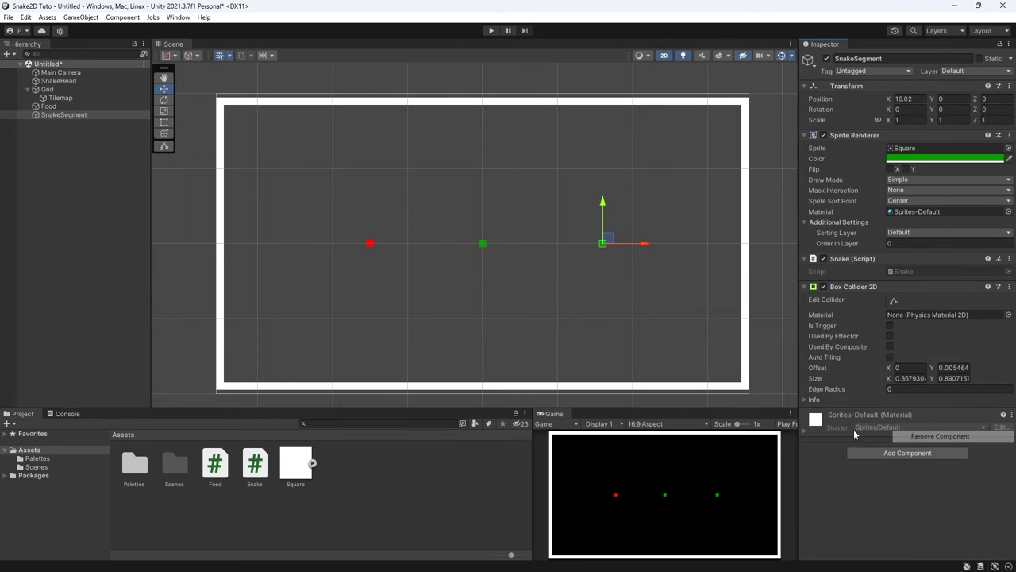
left_click(1009, 260)
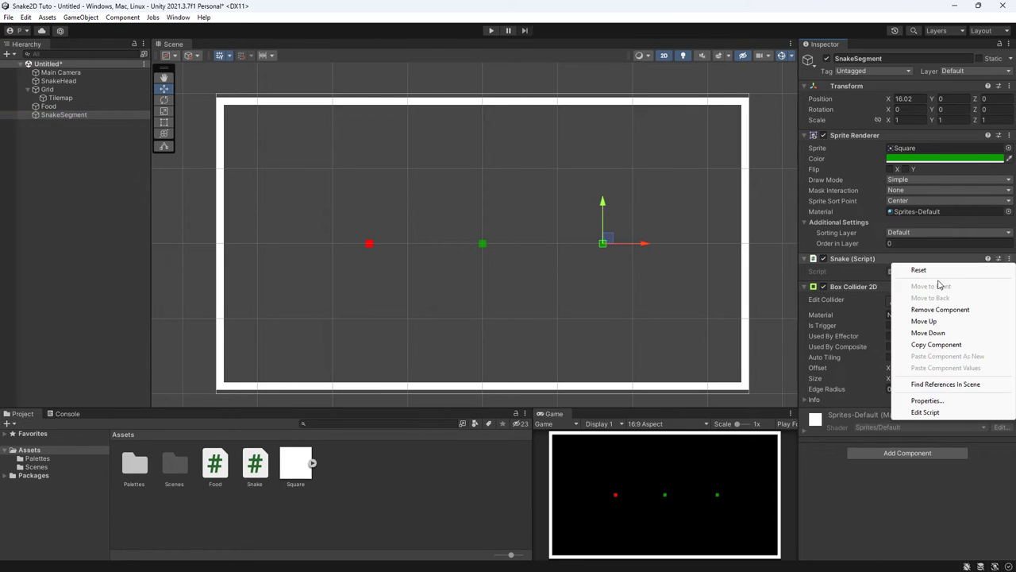
left_click(938, 311)
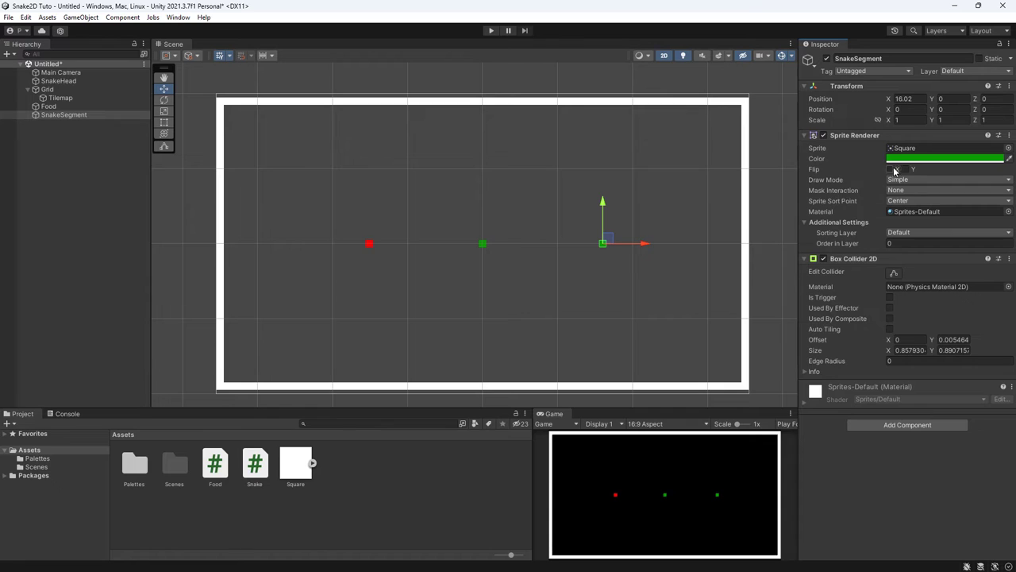
Scale SnakeSegment to 0.8 on X and Y and drag it into Assets as a prefab
left_click(902, 121)
type("0")
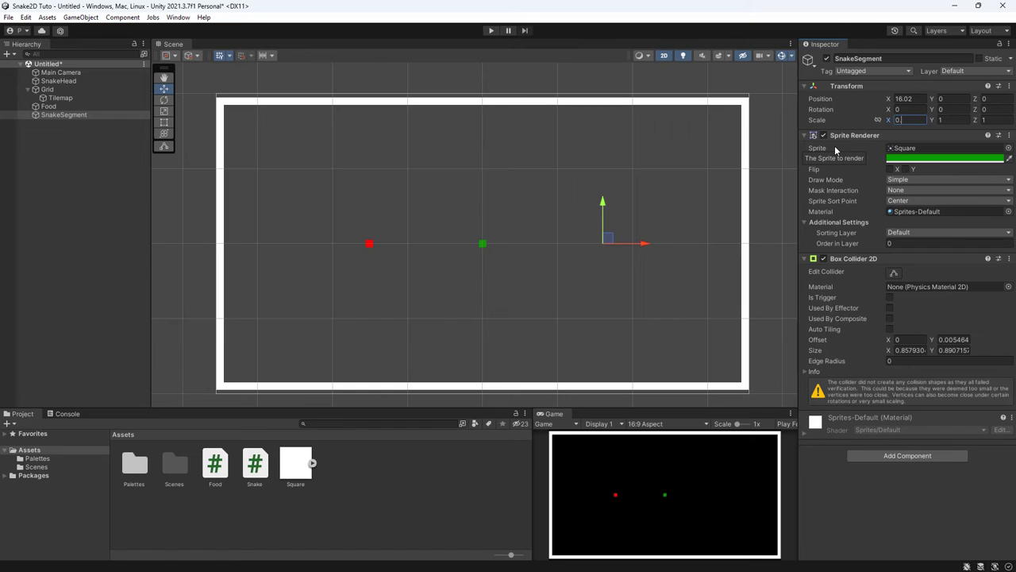
type(".8")
key("Tab")
type("0.8")
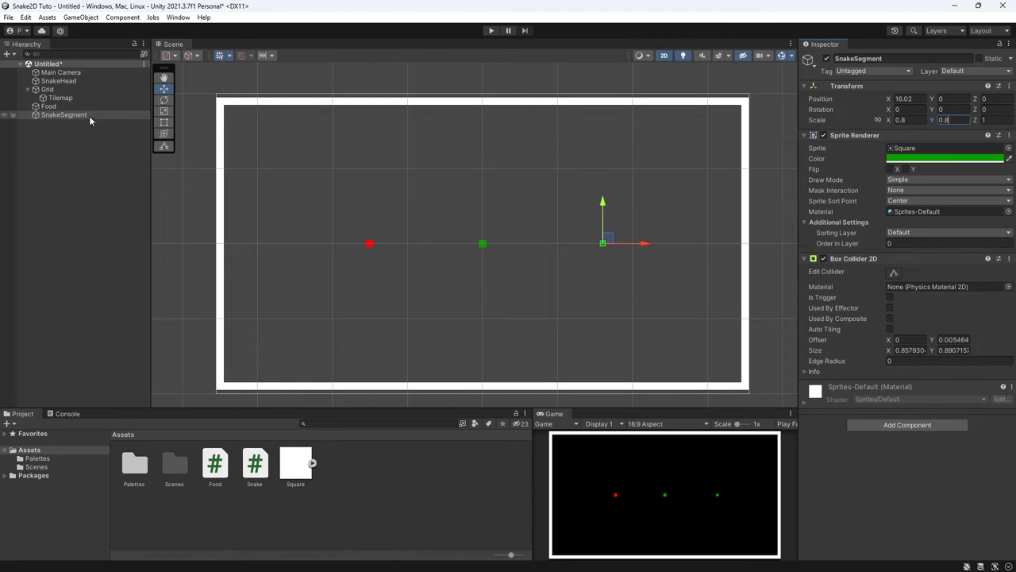
left_click_drag(79, 116, 363, 487)
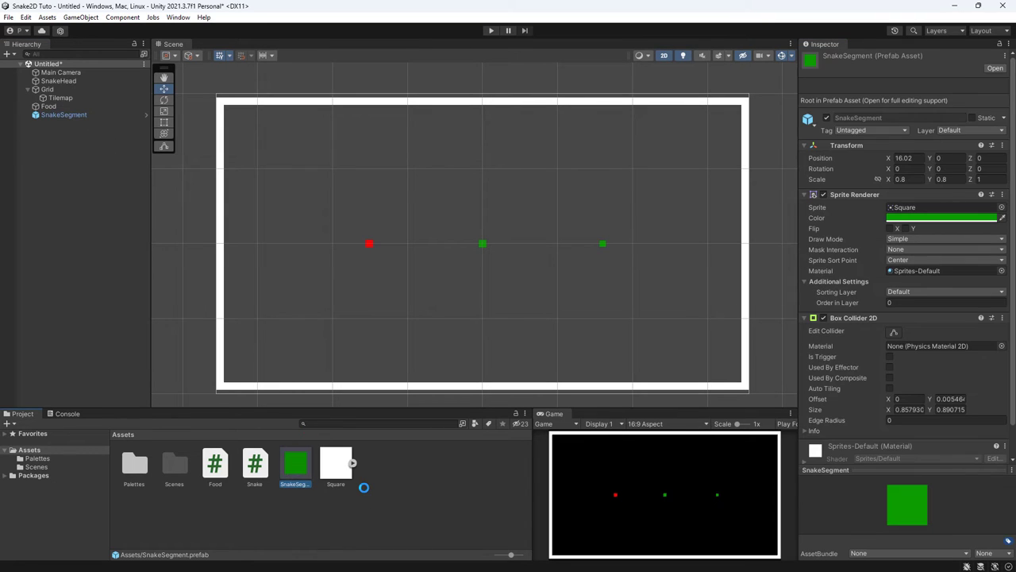
Delete SnakeSegment from the Hierarchy and open the Snake script in Visual Studio
left_click(68, 115)
key("Delete")
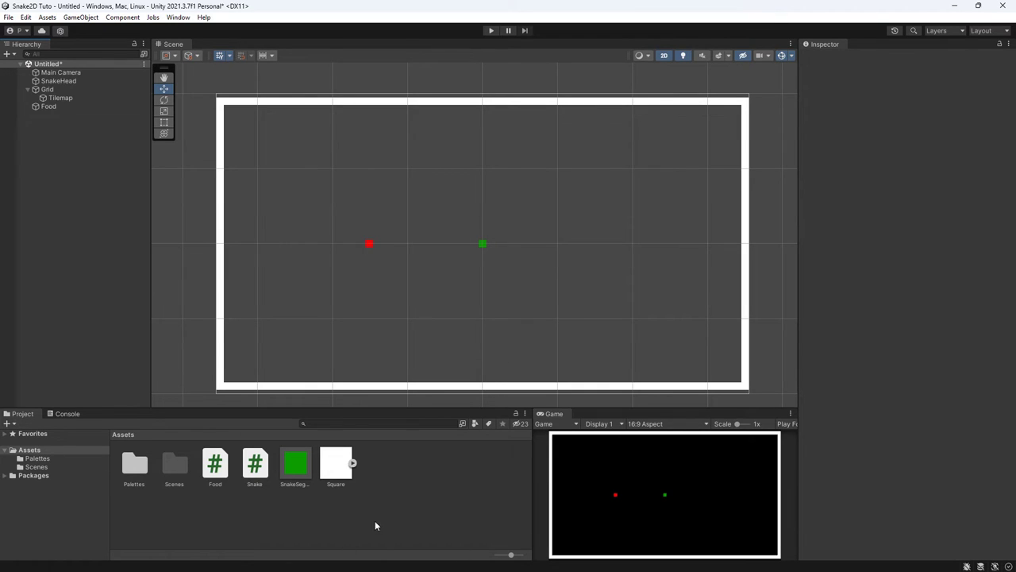
double_click(254, 464)
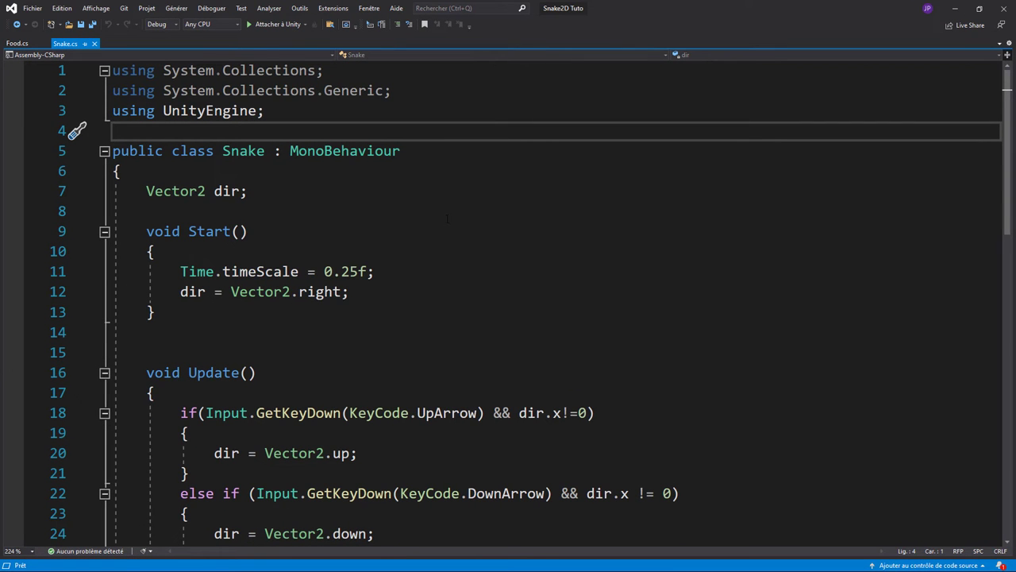
Declare List<Transform> segments = new List<Transform>(); below the dir declaration
left_click(292, 200)
key("Return")
key("Return")
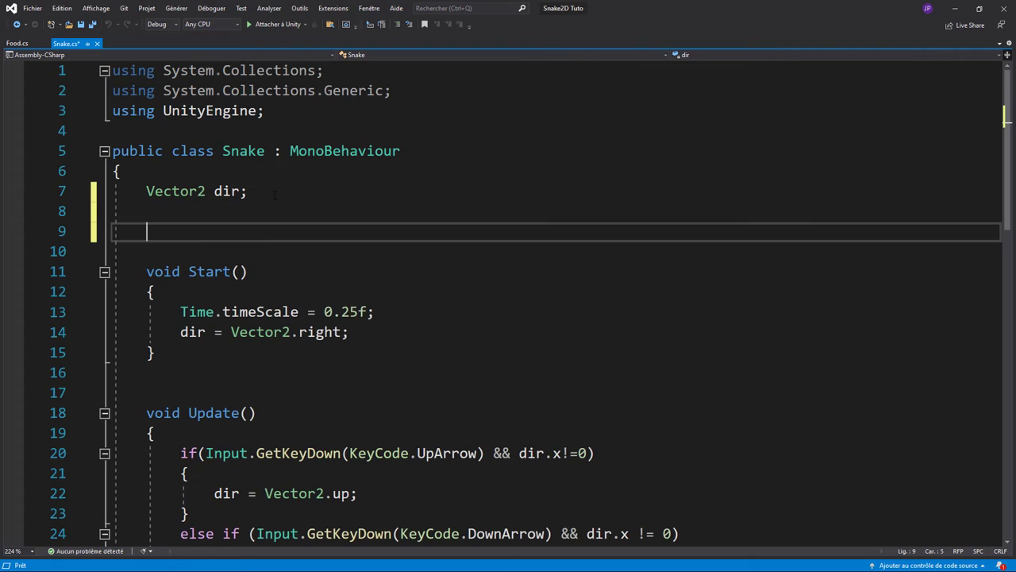
key("Up")
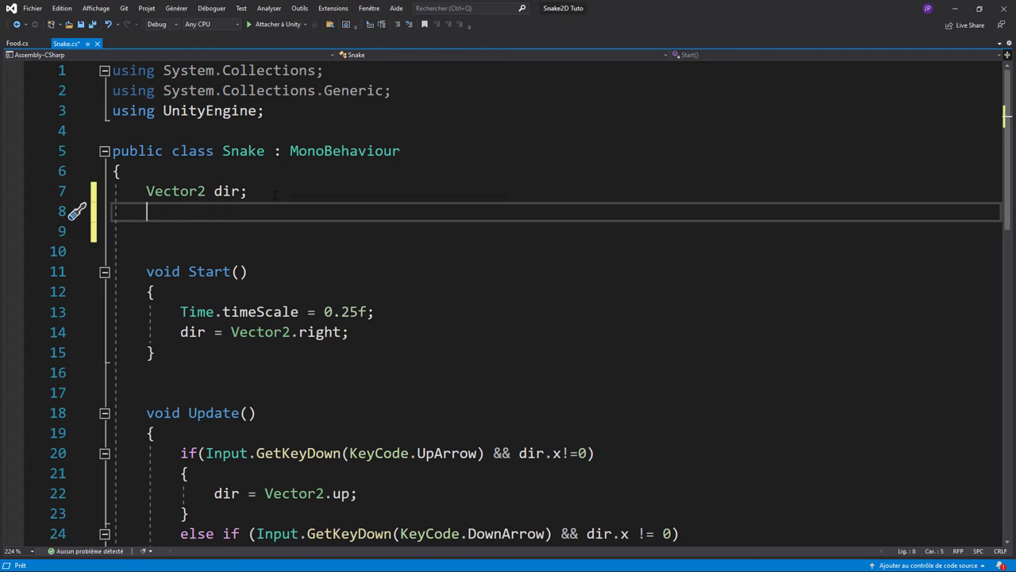
type("List<>")
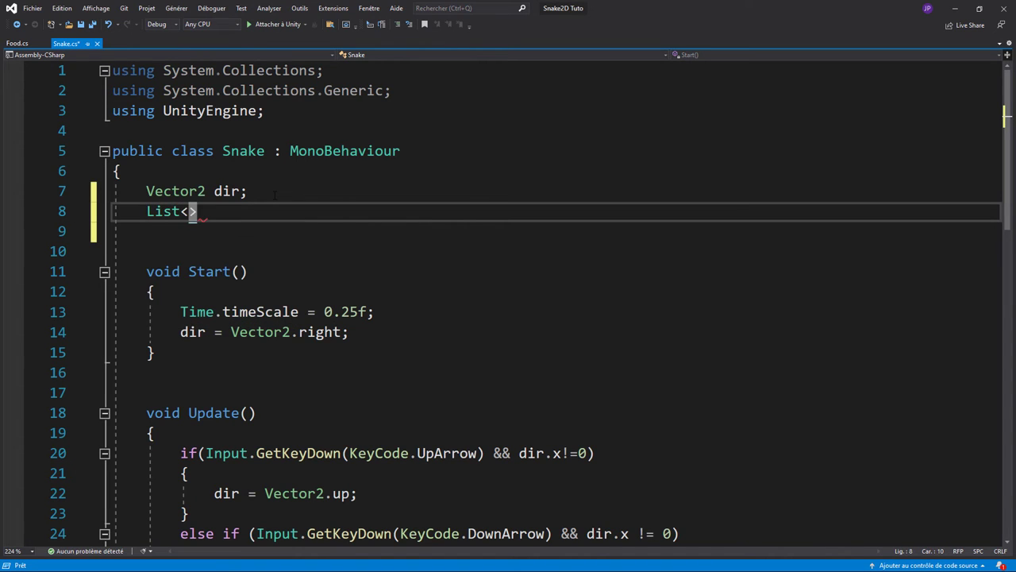
key("Delete")
type("Tr")
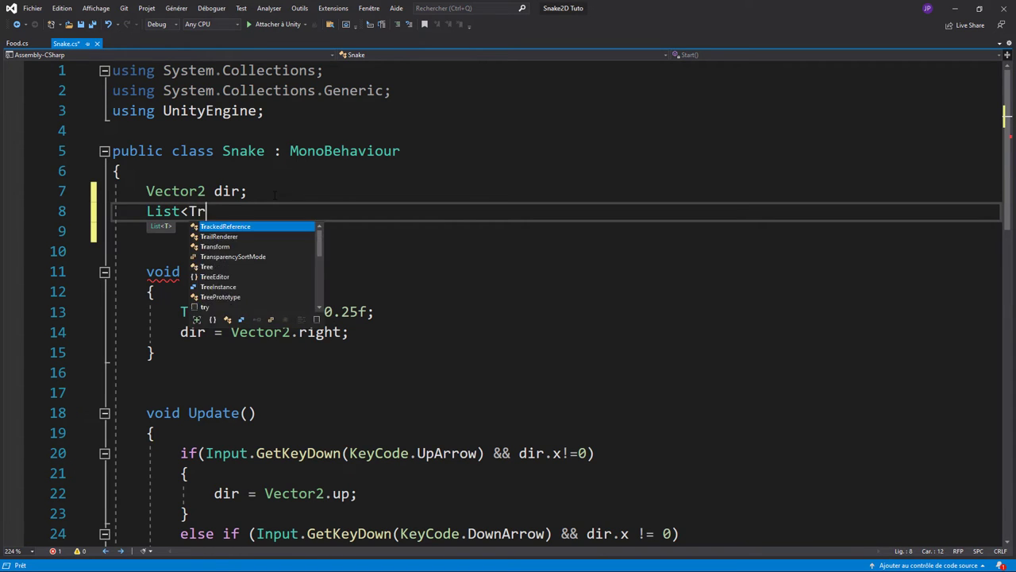
type("a")
key("Tab")
type(">")
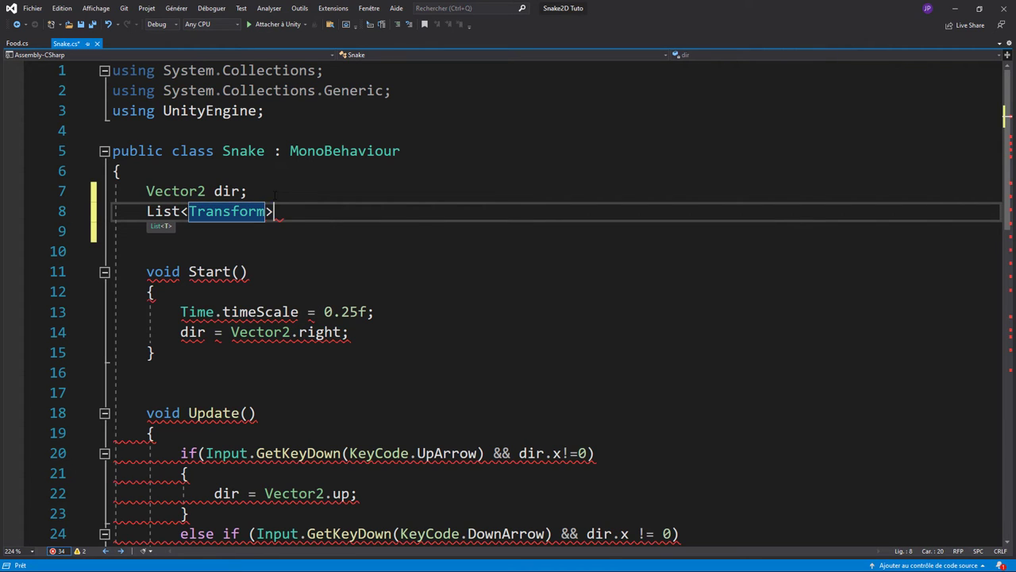
type(" seg")
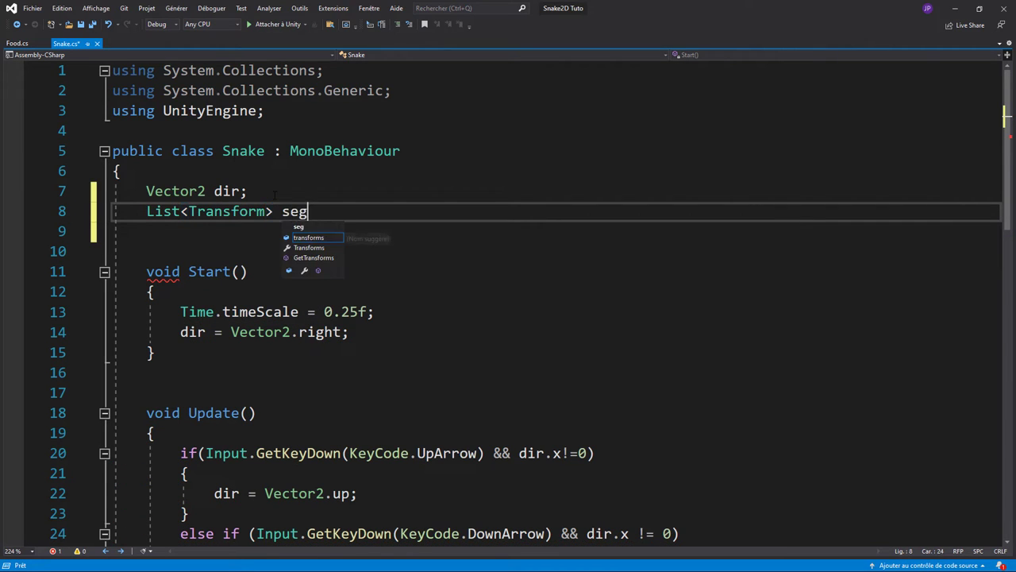
type("ment")
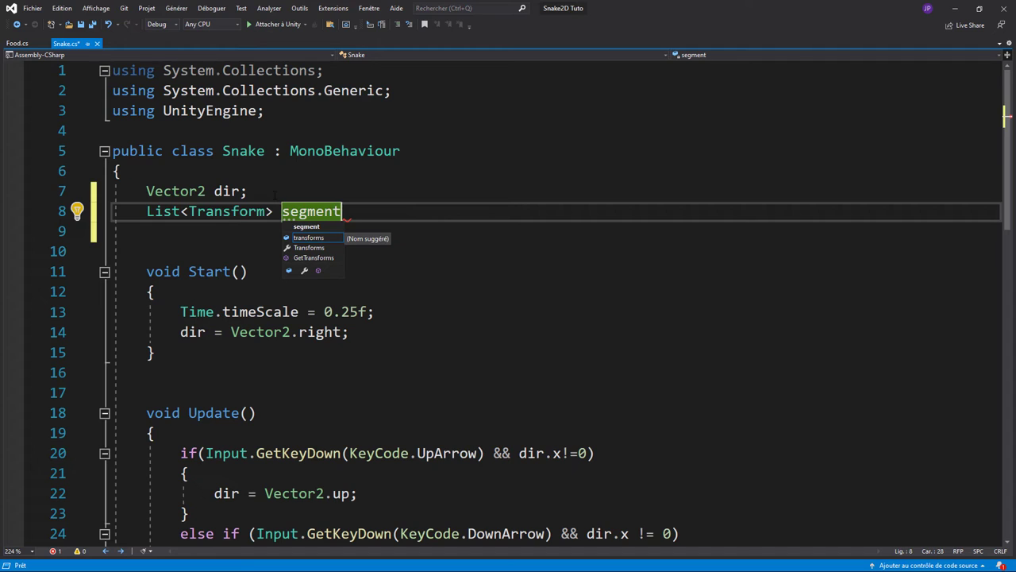
type("s = new")
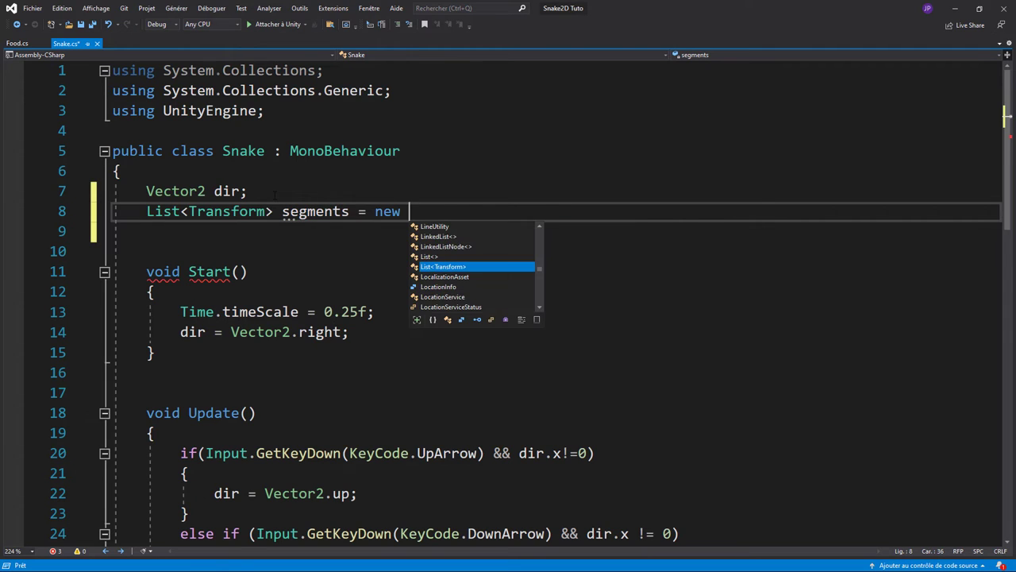
key("Tab")
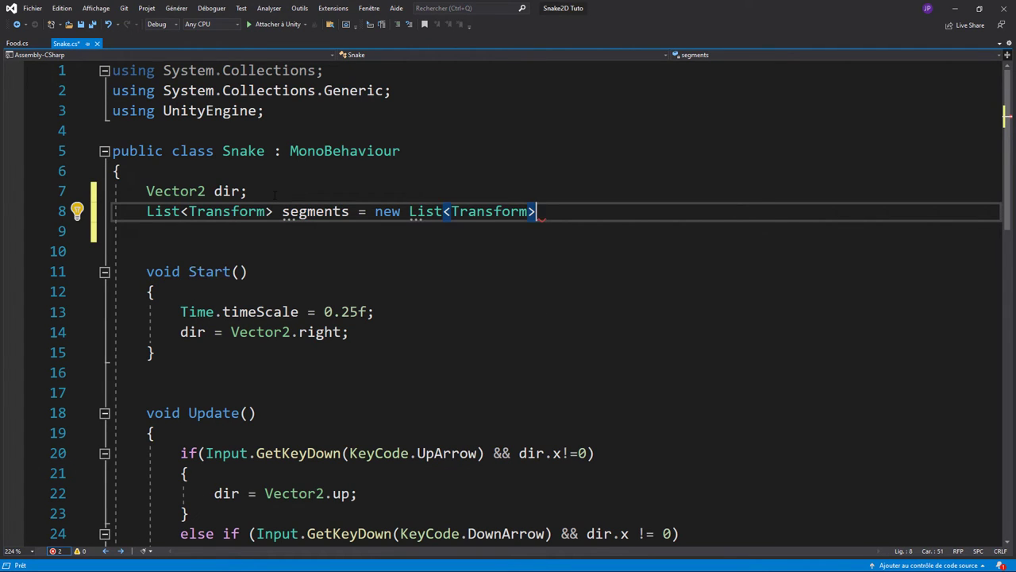
type("();")
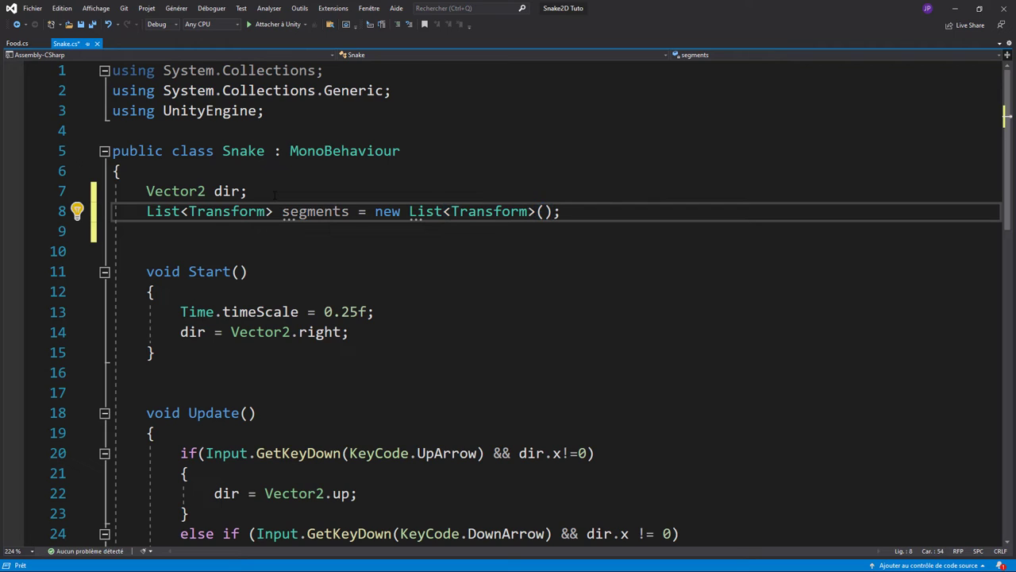
Add [SerializeField] Transform segmentPrefab; correcting the misspelled field name
key("Return")
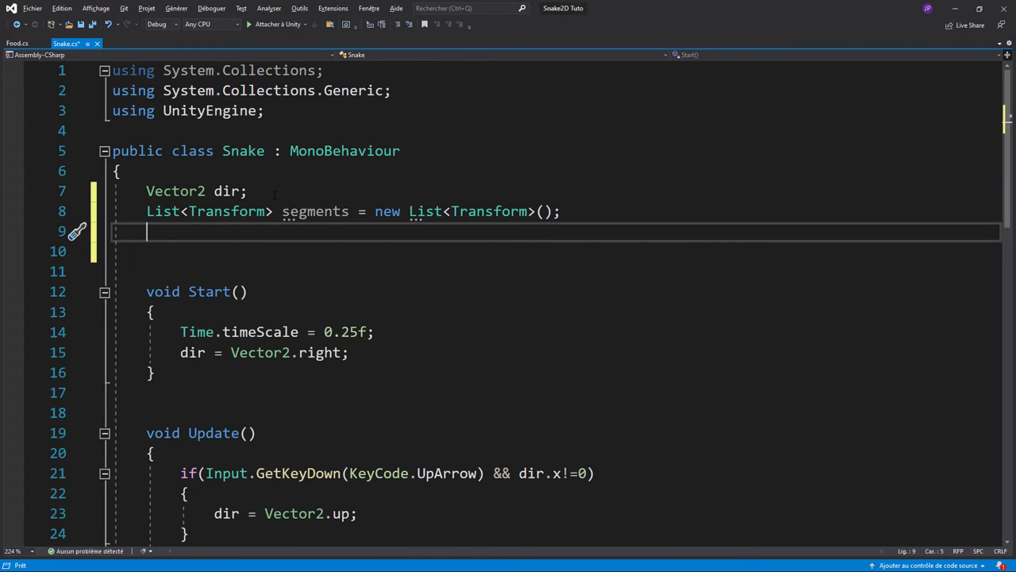
type("[seri")
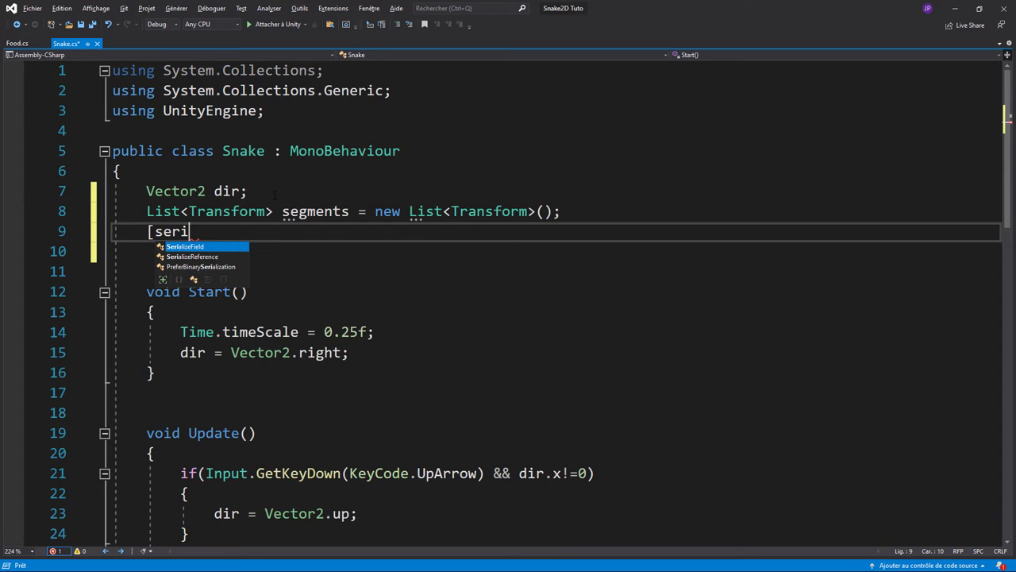
key("Tab")
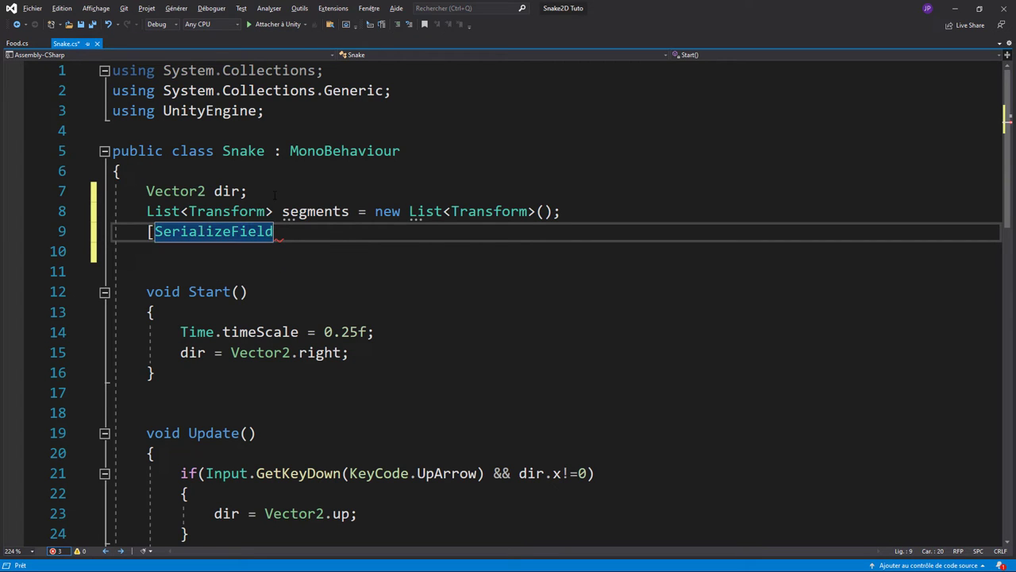
type("]")
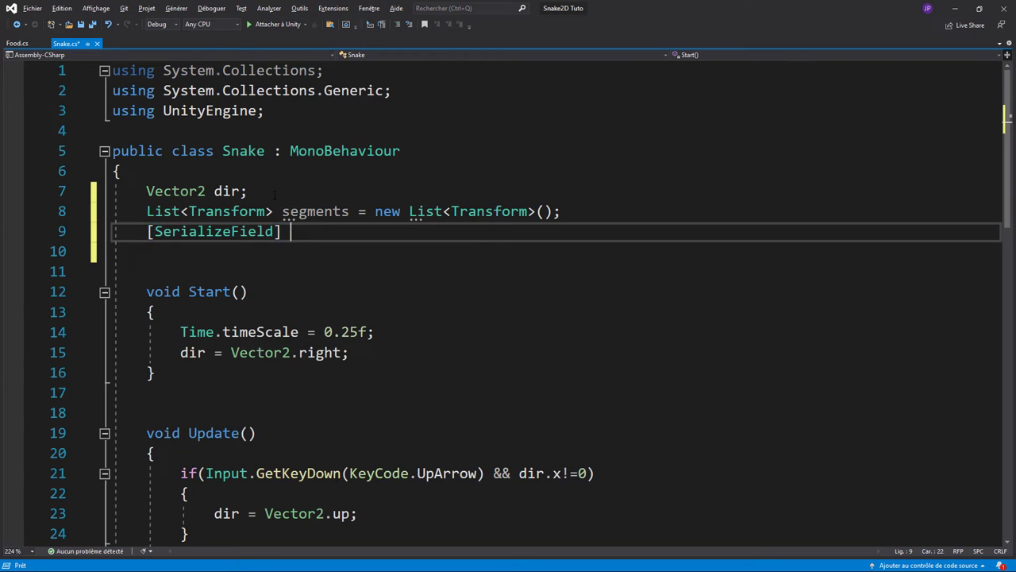
type(" Tr")
key("Tab")
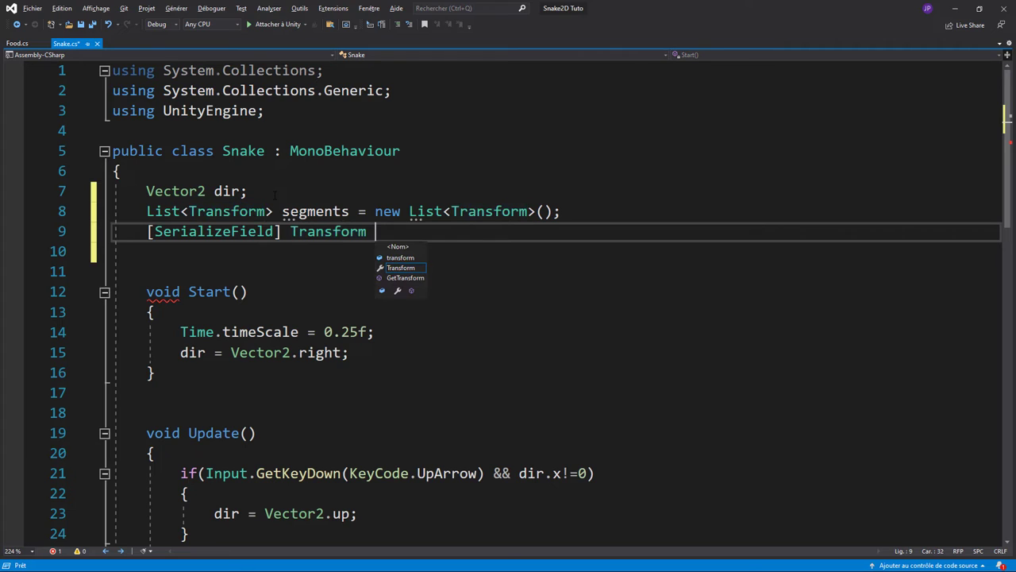
type("s")
type("gementPref")
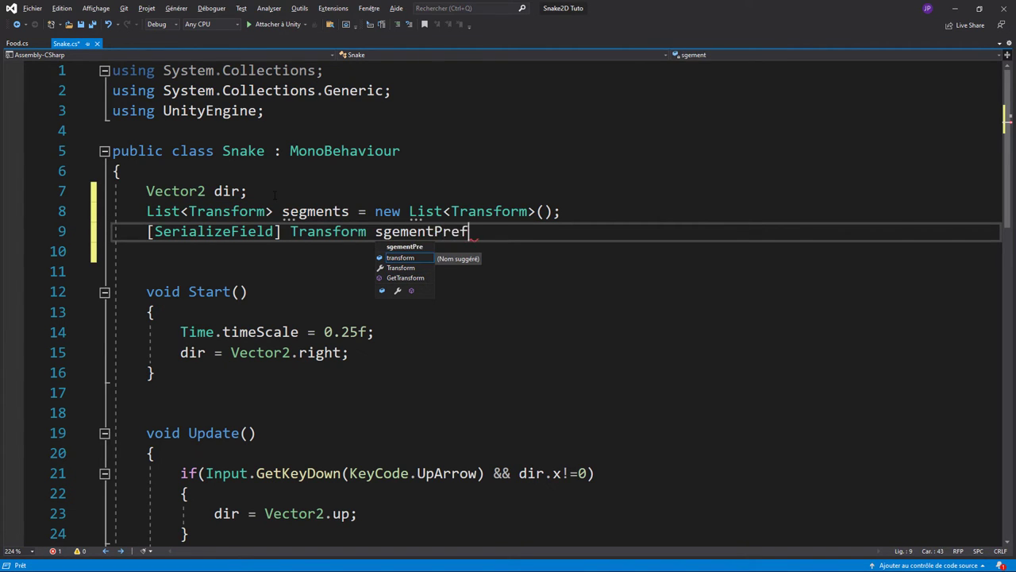
type("ab")
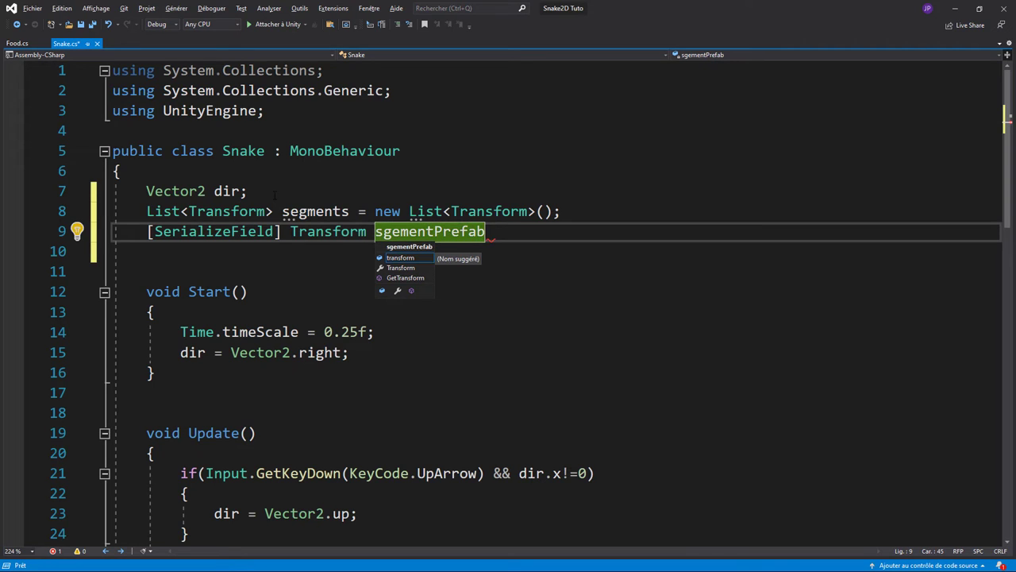
type(";")
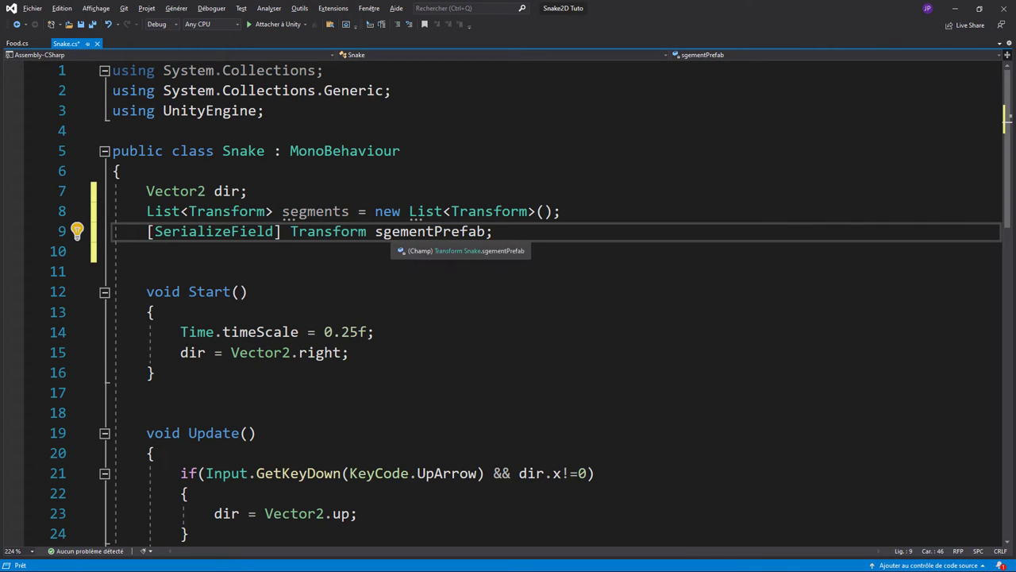
left_click(392, 231)
key("BackSpace")
key("BackSpace")
key("BackSpace")
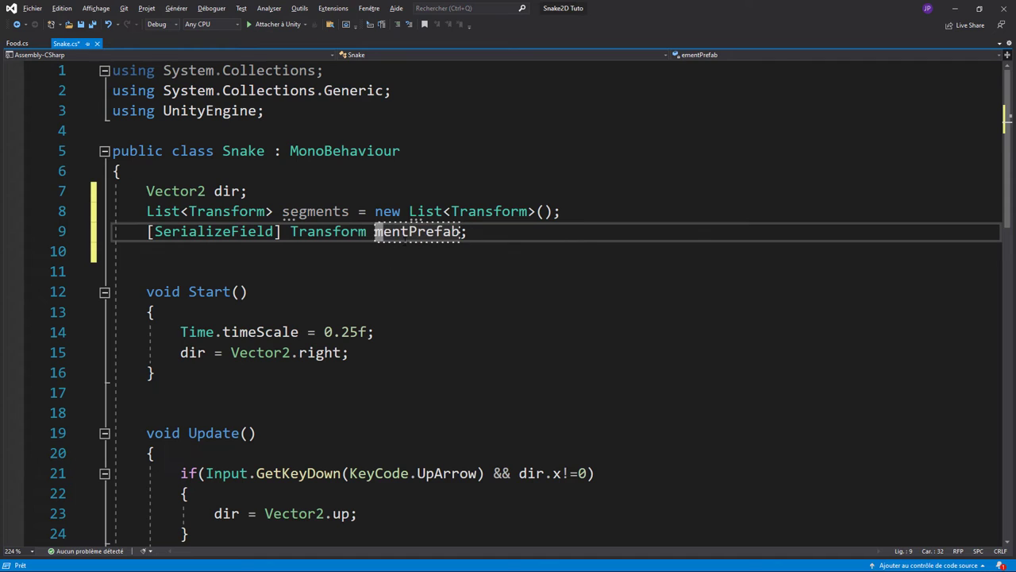
type("seg")
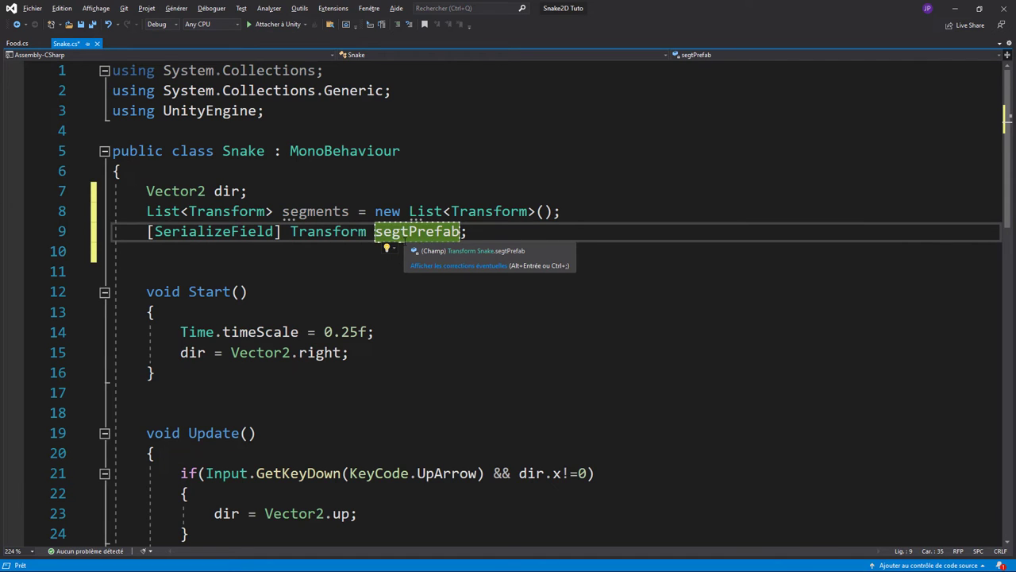
key("Insert")
type("men")
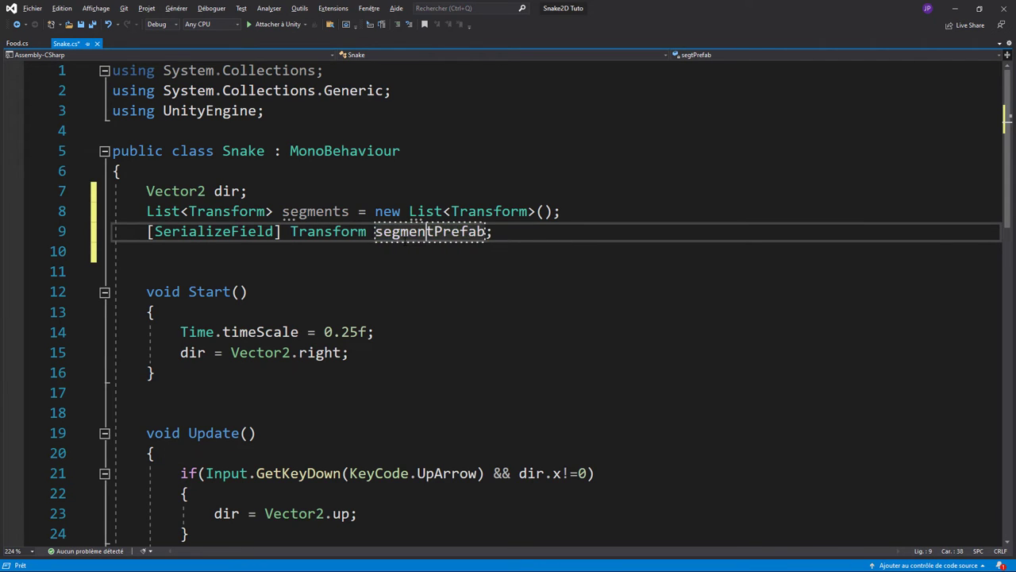
key("Down")
key("Down")
key("Down")
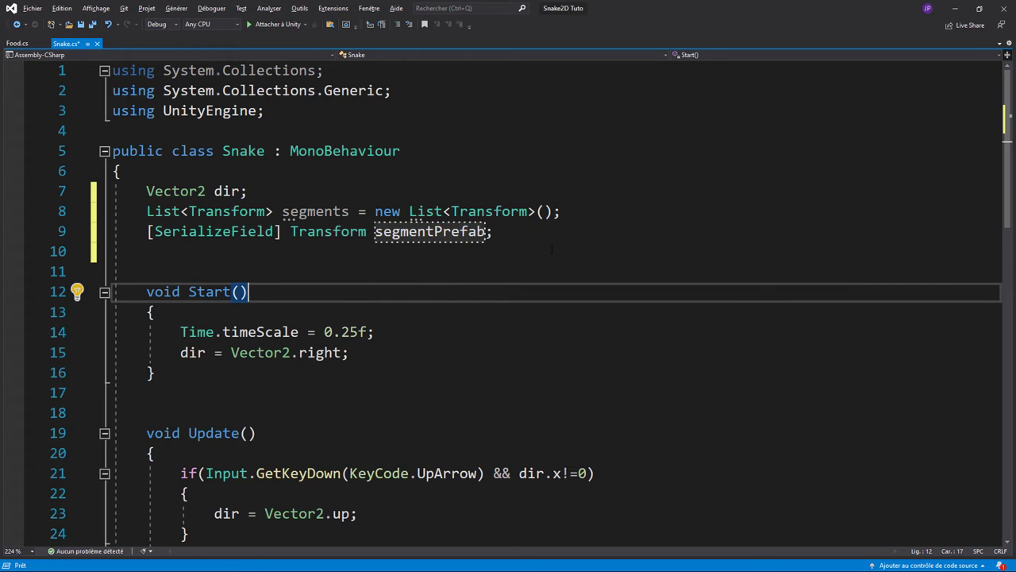
Remove the empty line inside FixedUpdate
scroll(447, 216, "down", 1)
left_click(315, 151)
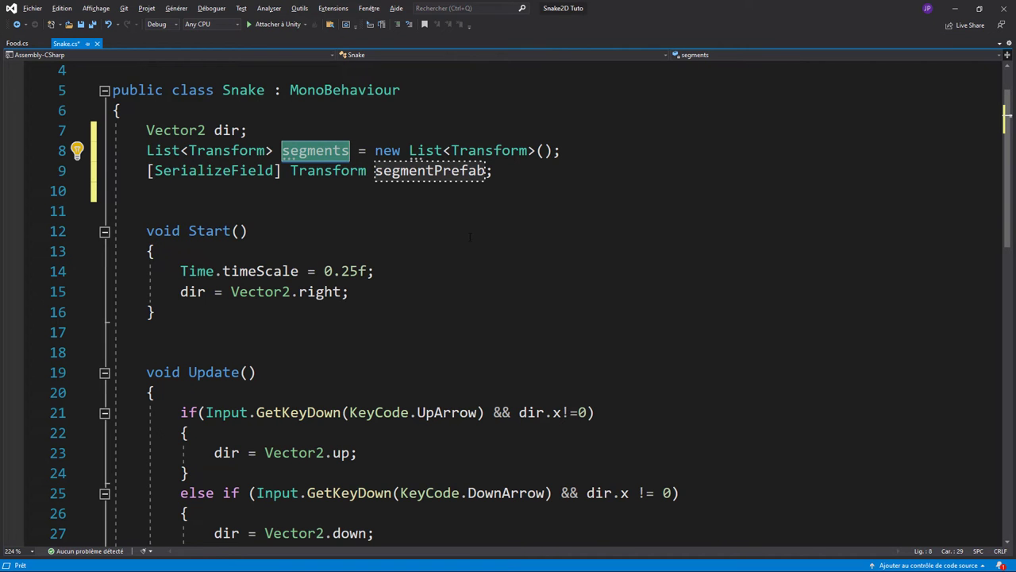
scroll(469, 236, "up", 1)
scroll(445, 246, "down", 2)
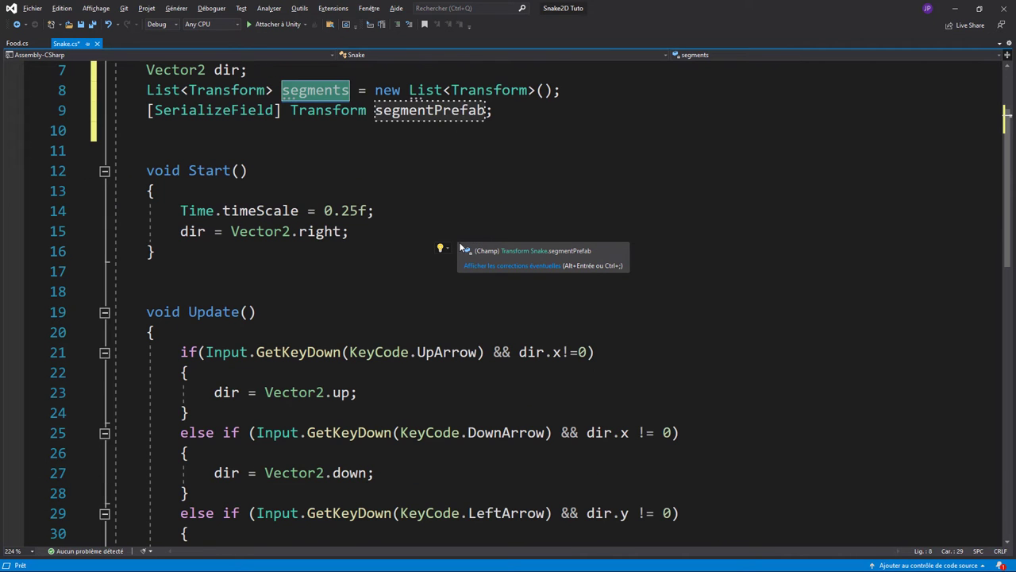
scroll(399, 250, "down", 6)
scroll(393, 251, "down", 3)
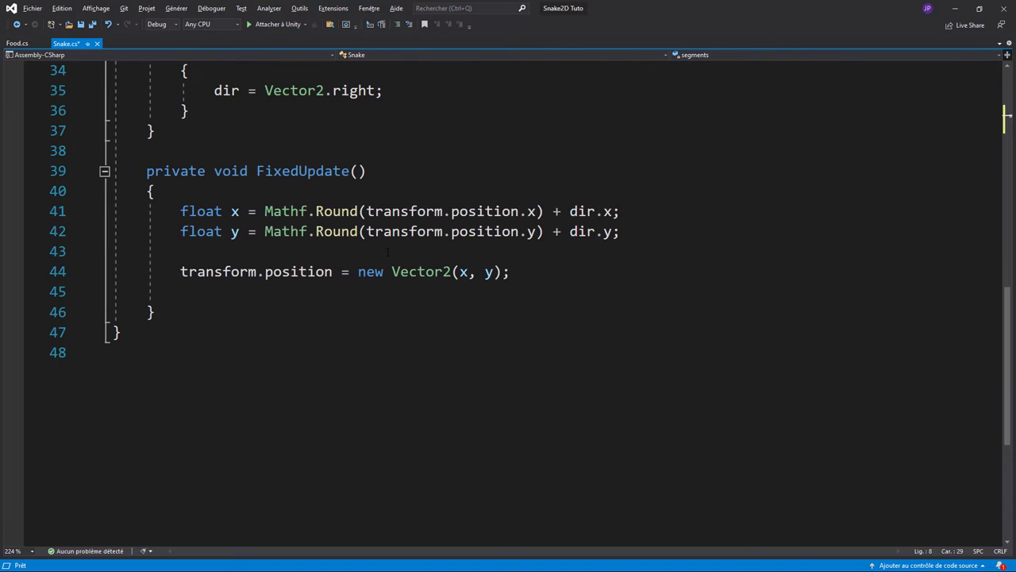
left_click(531, 284)
key("Delete")
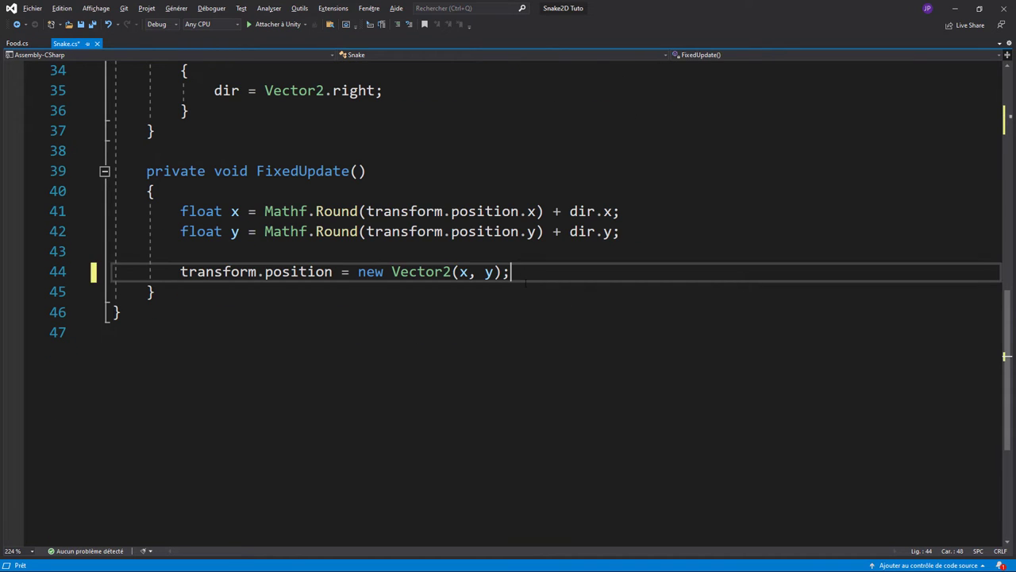
Start a new void Grow() method below FixedUpdate
left_click(227, 300)
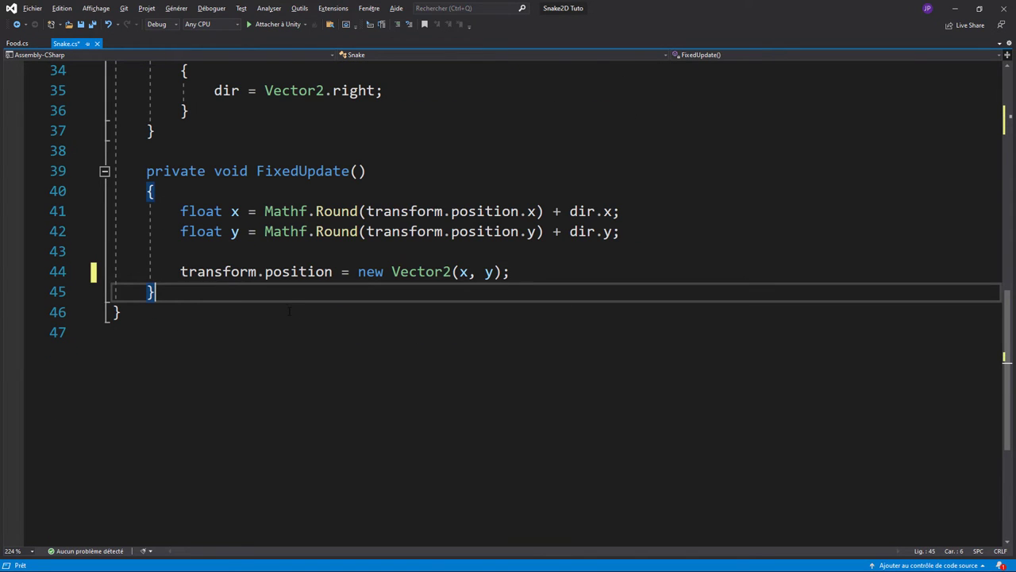
key("Return")
key("Return")
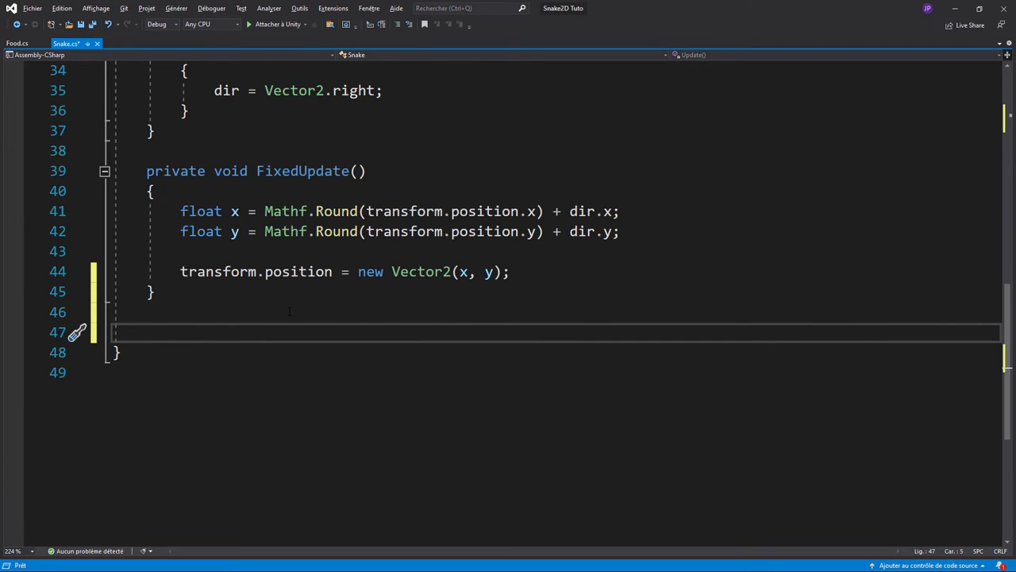
type("v")
type("oid")
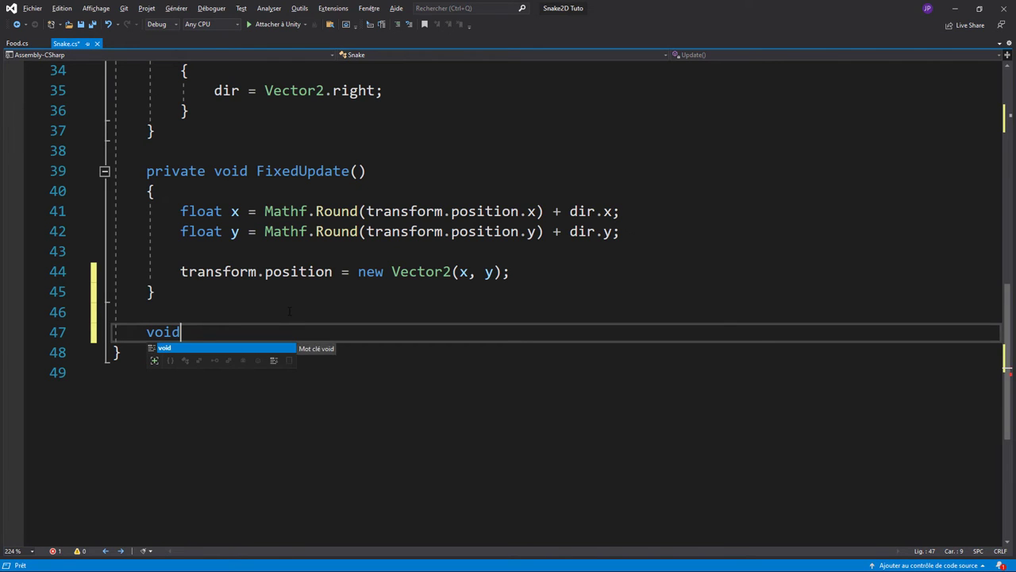
type(" Grow")
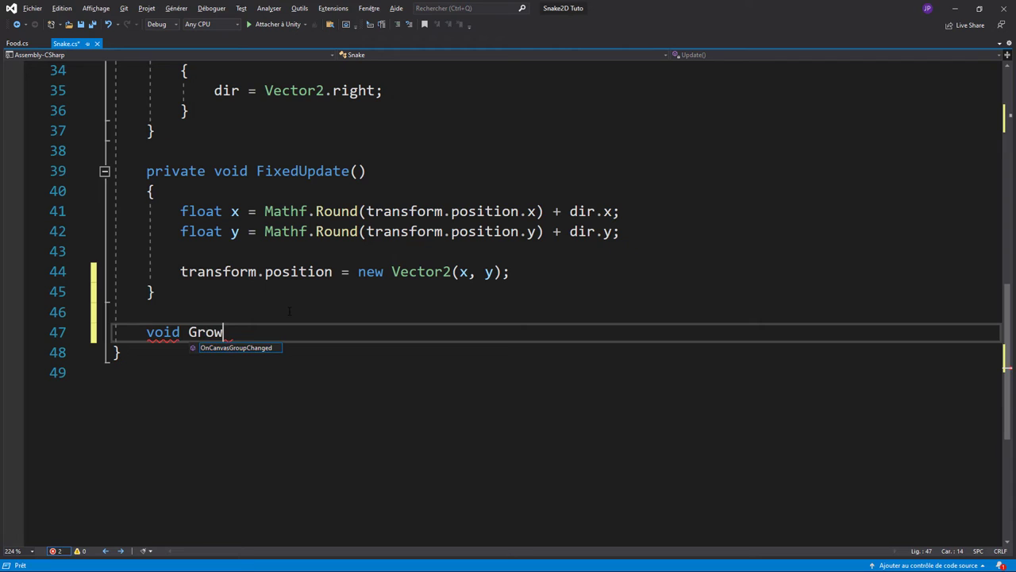
type("()")
key("Return")
type("{")
key("Return")
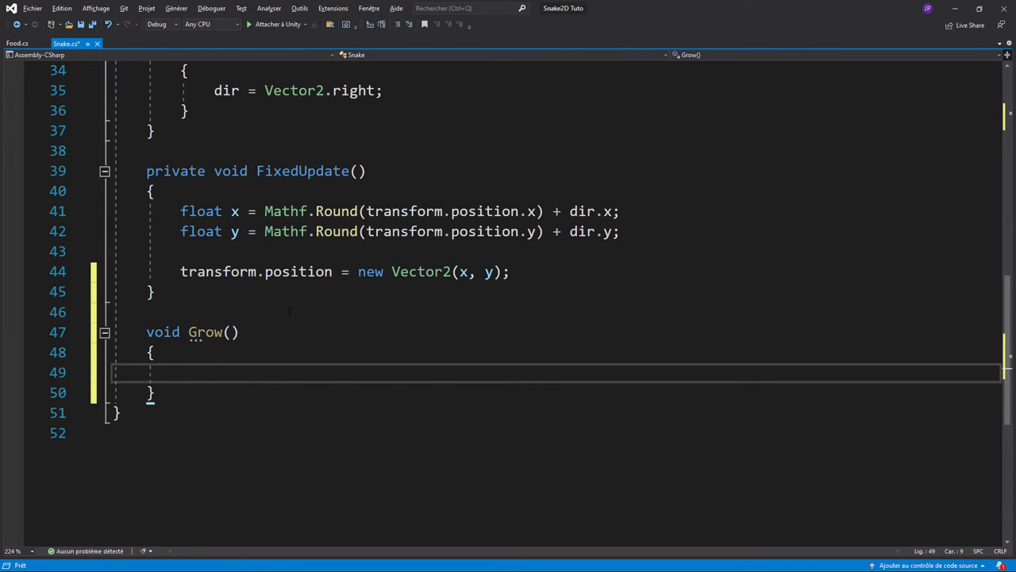
In Grow(), write Transform segment = Instantiate(segmentPrefab);
type("Tr")
key("Tab")
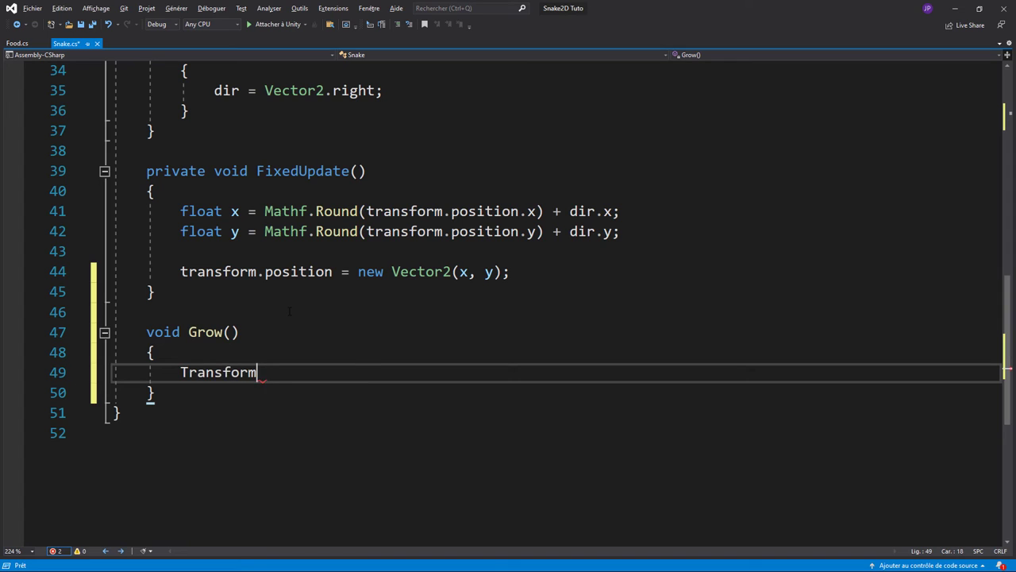
type(" seg")
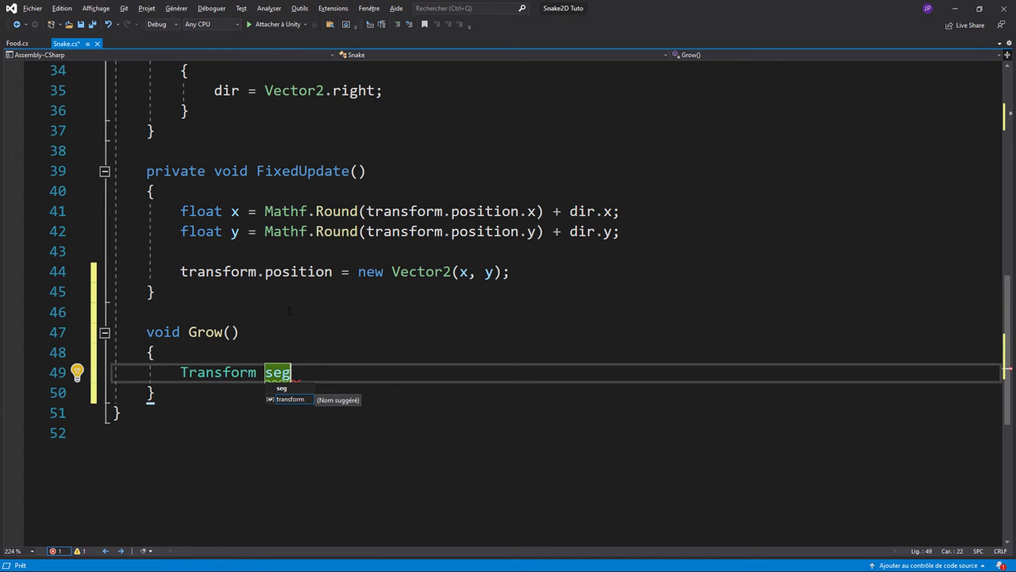
type("ment = ")
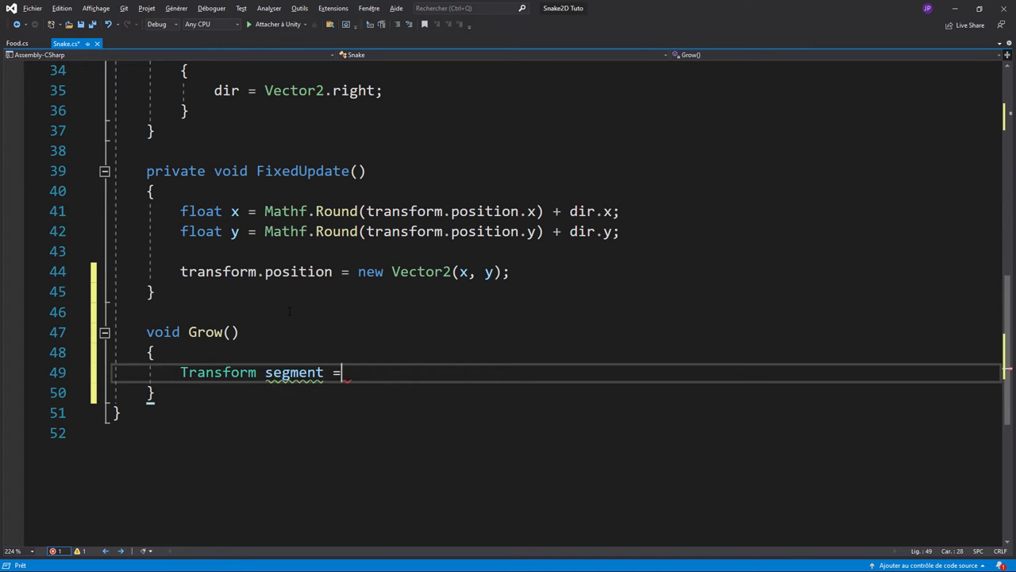
type("inst")
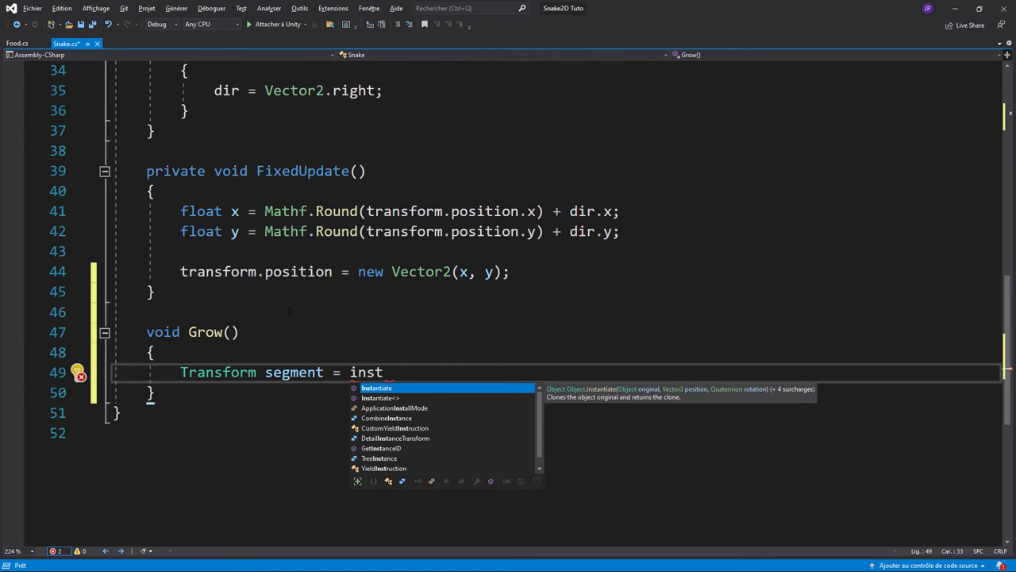
key("Tab")
type("(se")
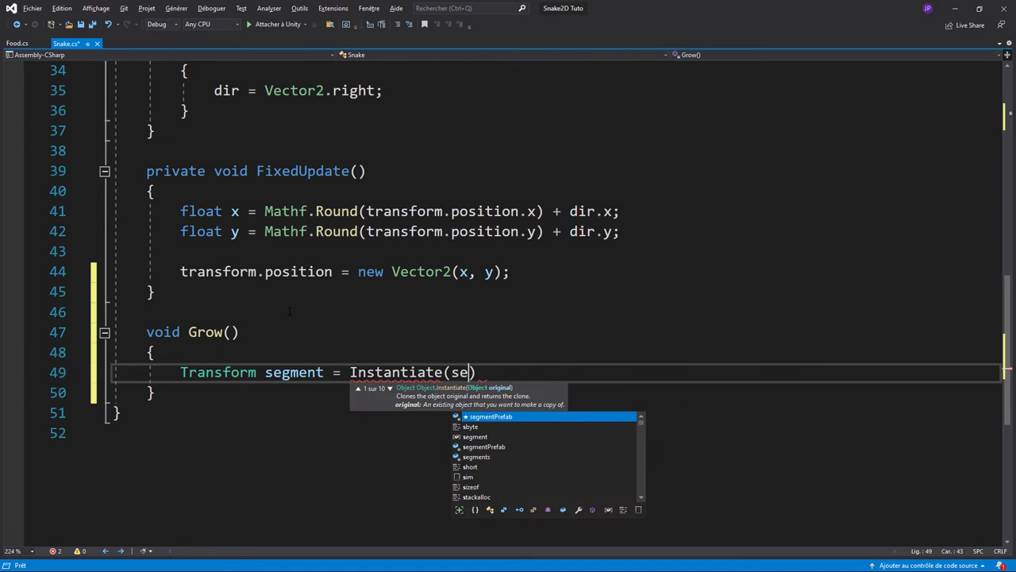
key("Tab")
type(");")
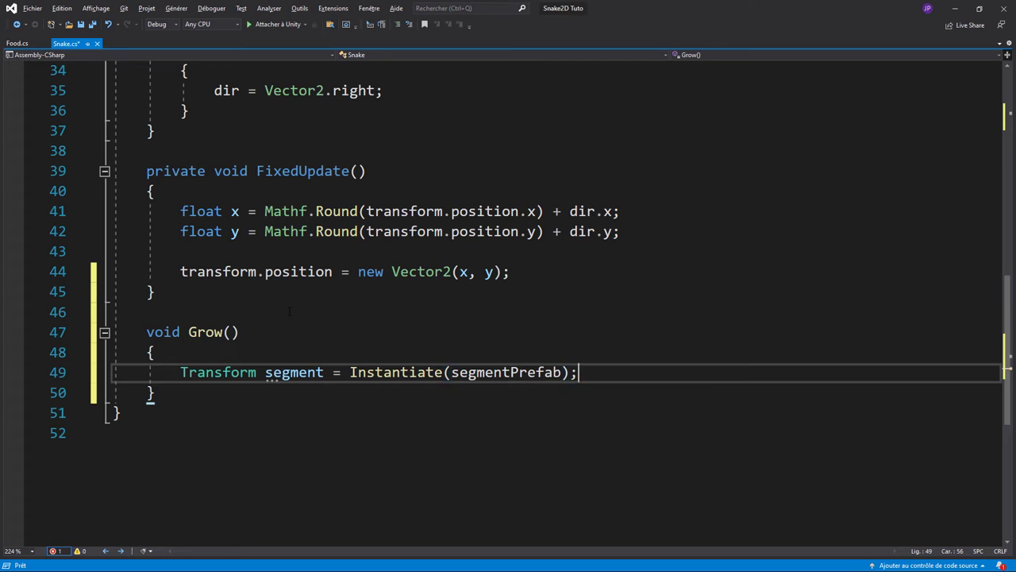
Begin the assignment segment.position = segments[ on a new line
key("Return")
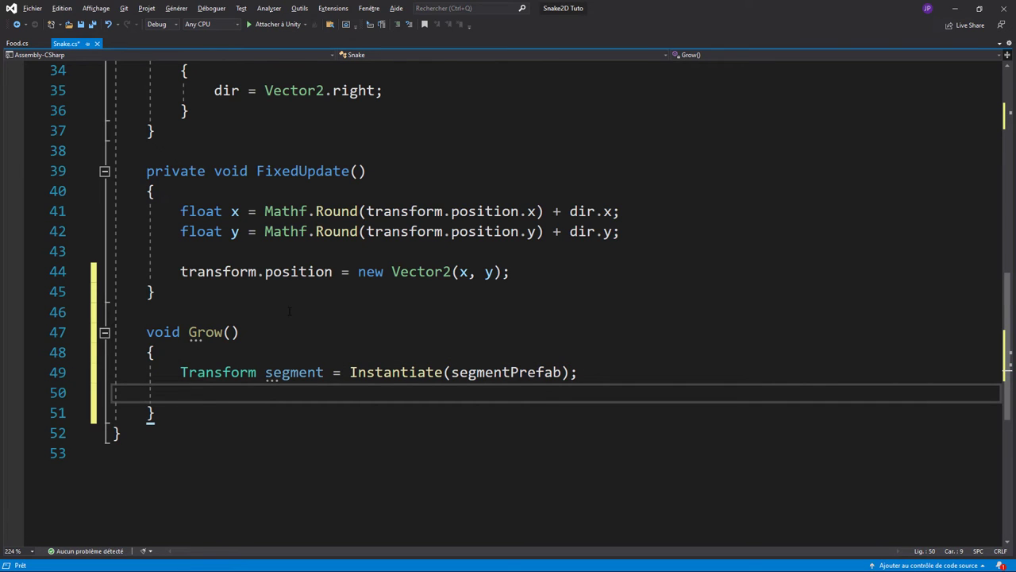
type("seg")
key("Tab")
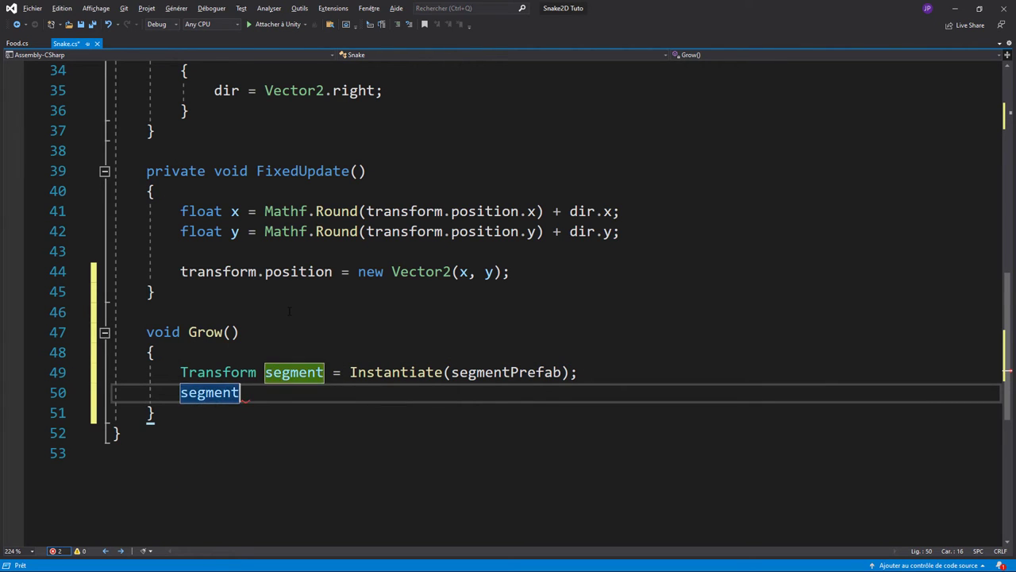
type(".po")
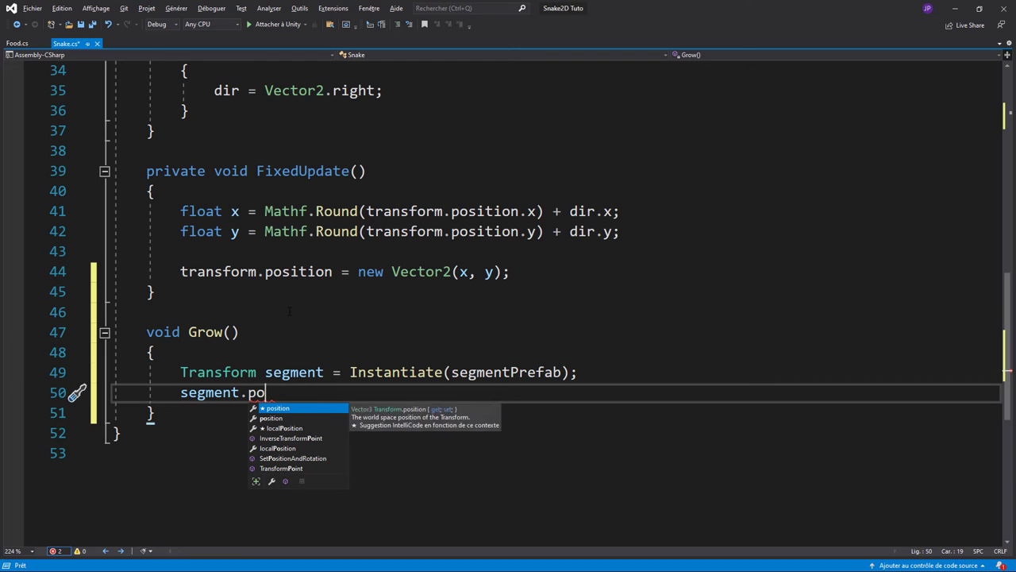
key("Tab")
type("= seg")
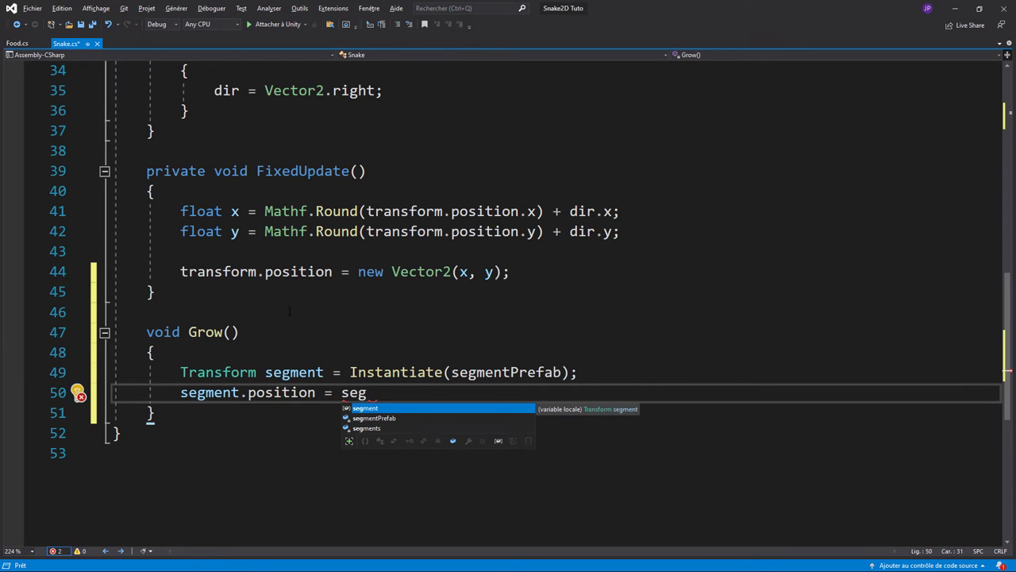
key("Down")
key("Down")
key("Tab")
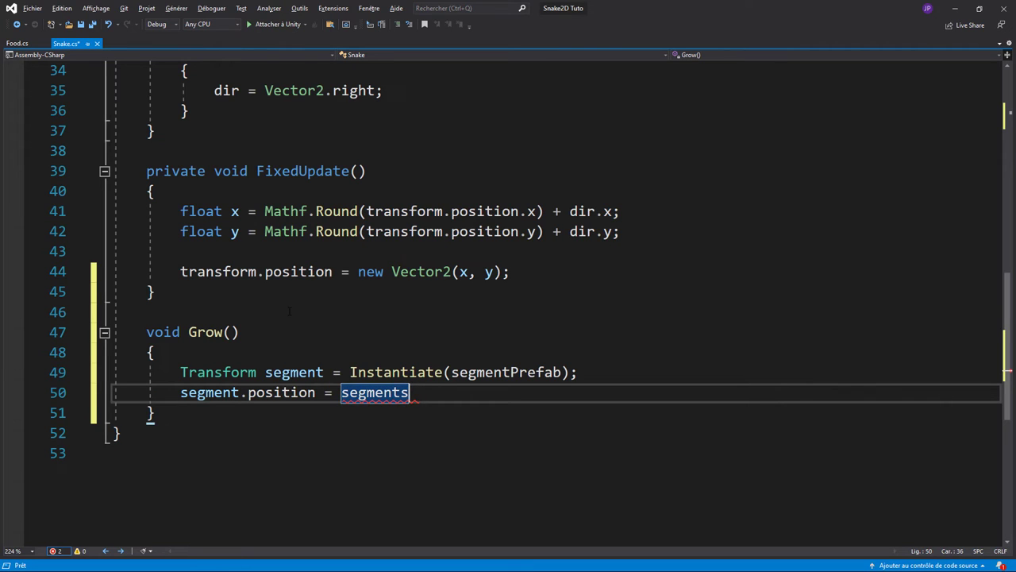
type("[")
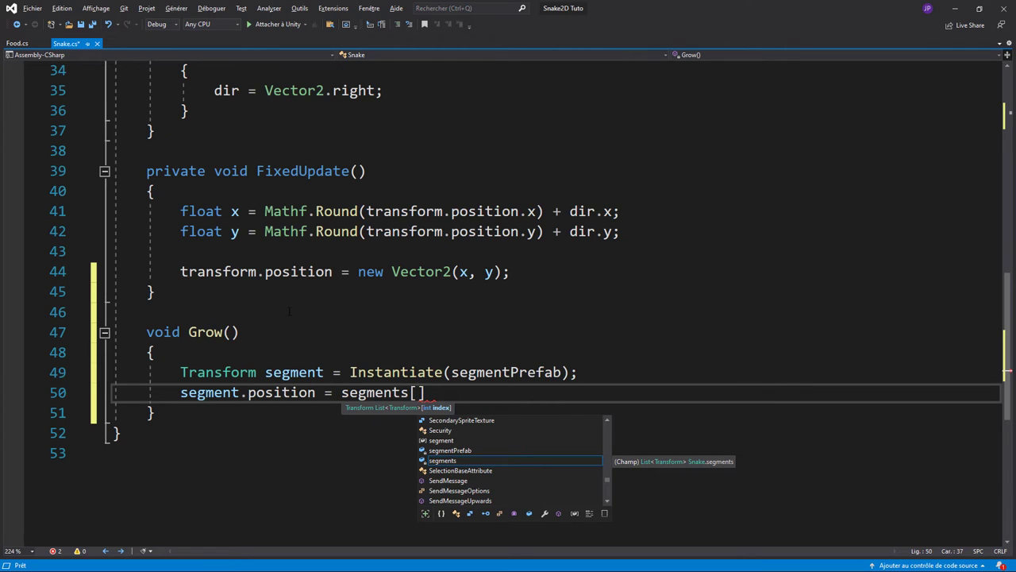
Complete the index as segments.Count - 1 and finish with .position;
type("seg")
key("Tab")
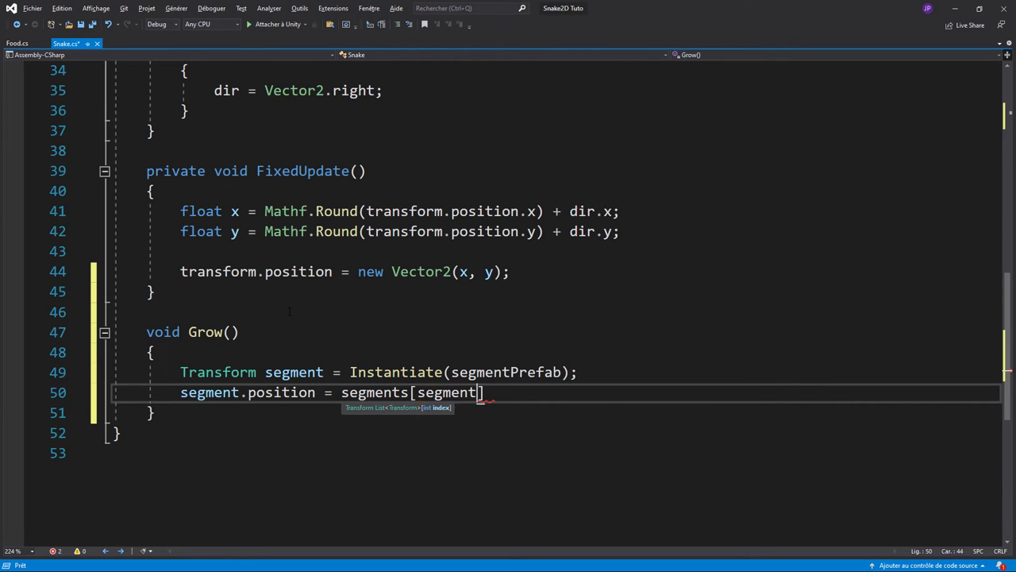
type(".Co")
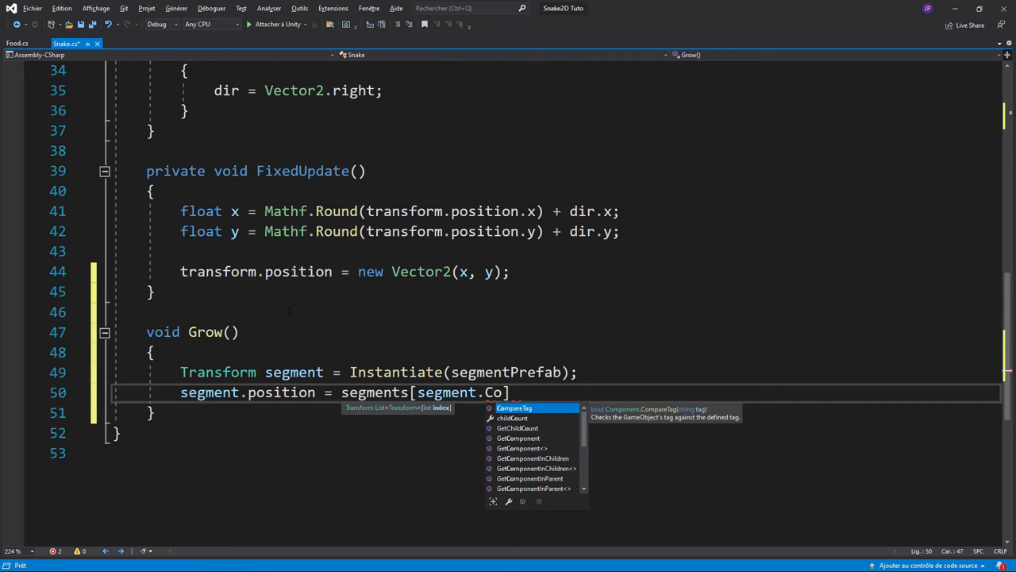
key("BackSpace")
key("BackSpace")
type("cou")
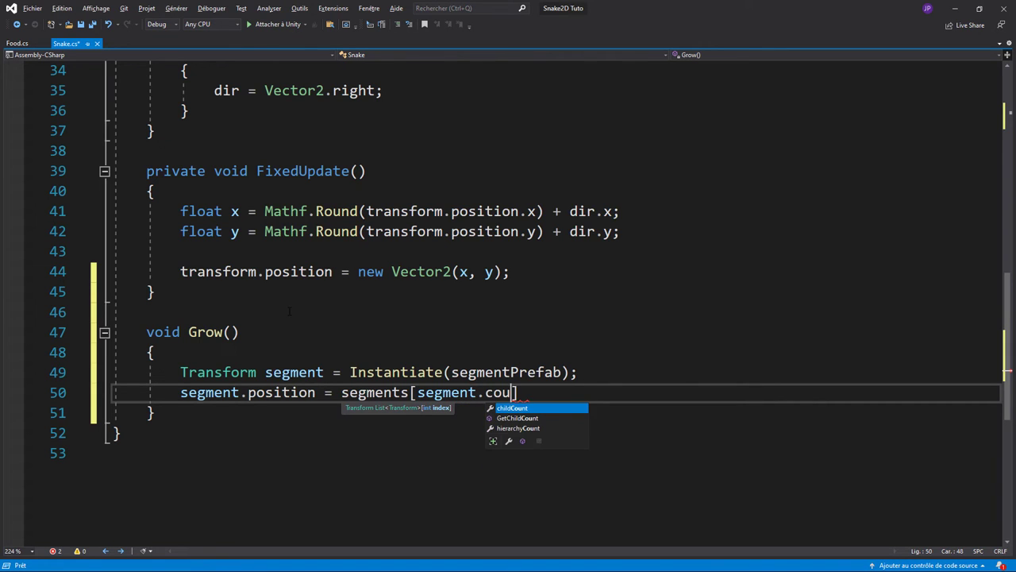
key("BackSpace")
key("BackSpace")
key("BackSpace")
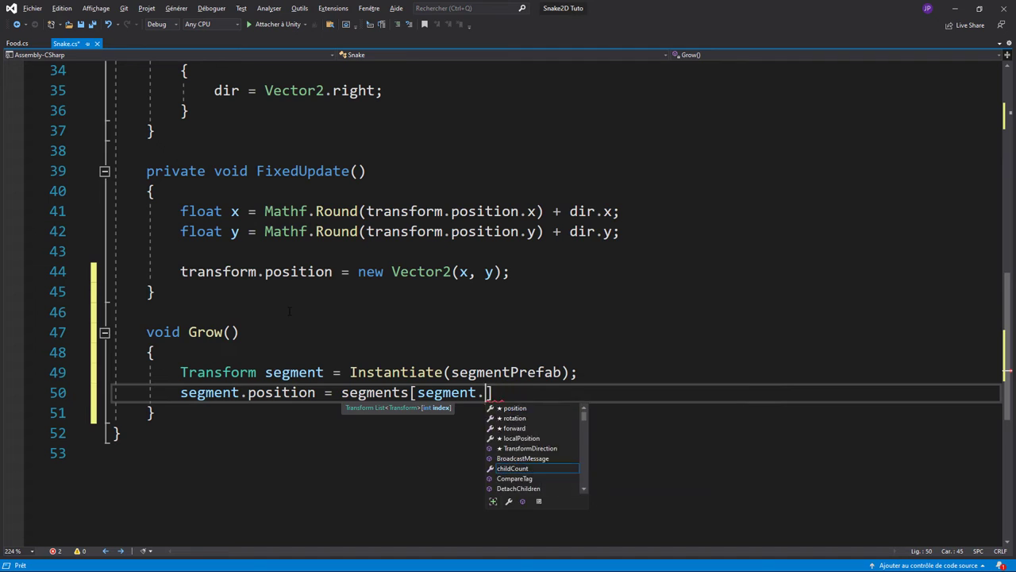
key("BackSpace")
type("s.co")
key("Tab")
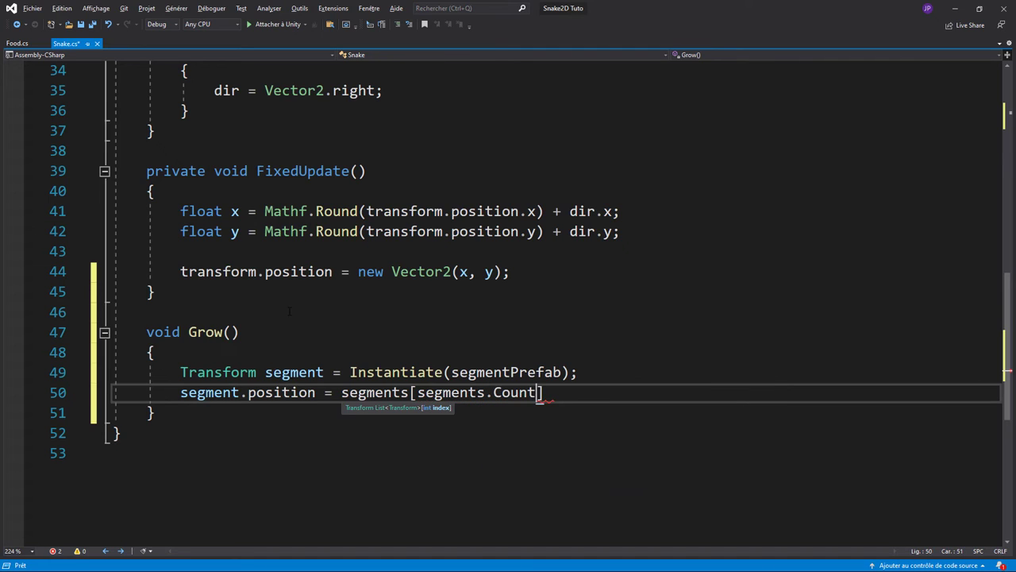
type("- 1")
key("End")
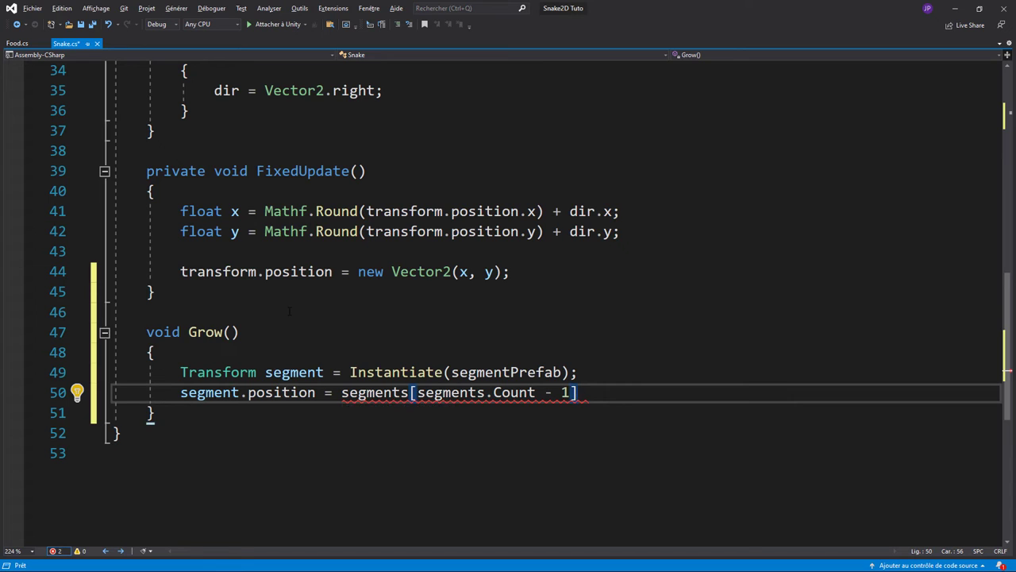
type(".po")
key("Tab")
type(";")
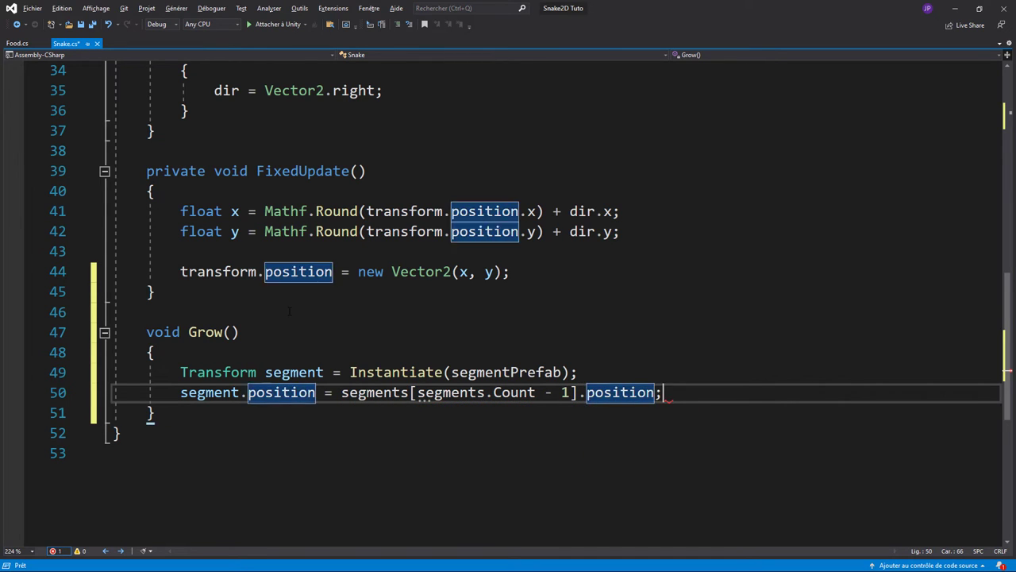
Add segments.Add(segment); to Grow() and save the script
key("Return")
type("se")
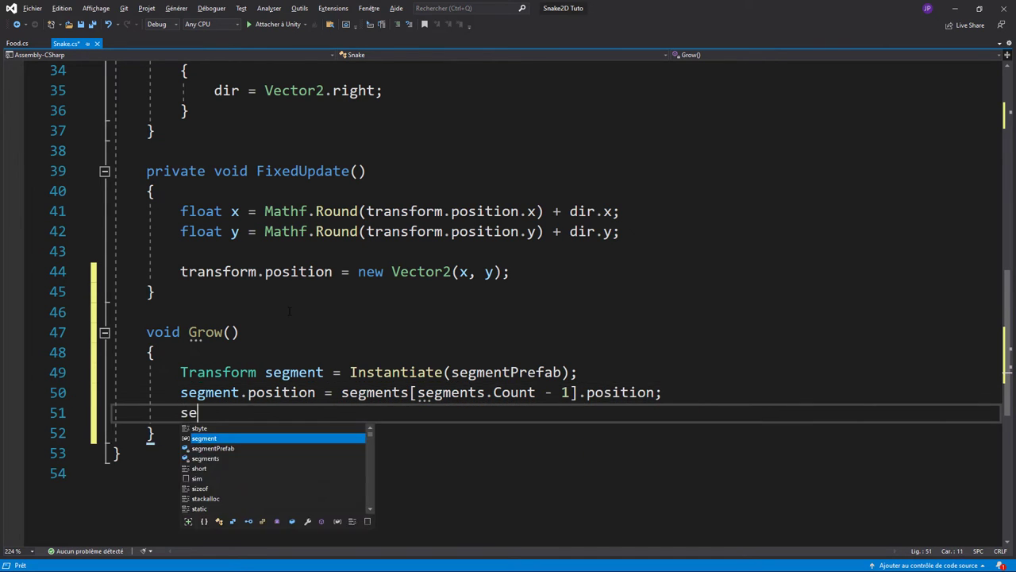
type("g")
key("Down")
key("Down")
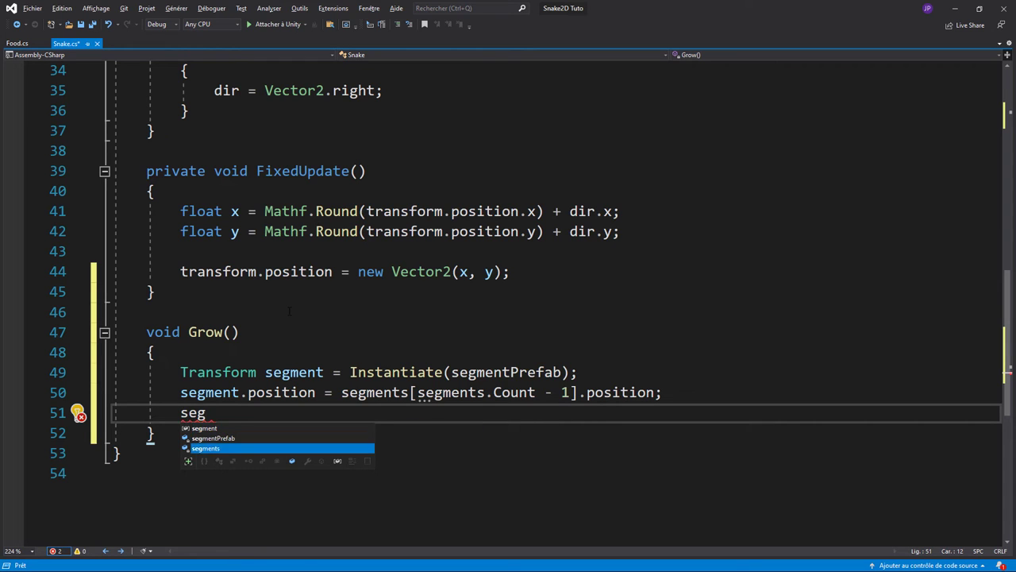
key("Tab")
type(".ad")
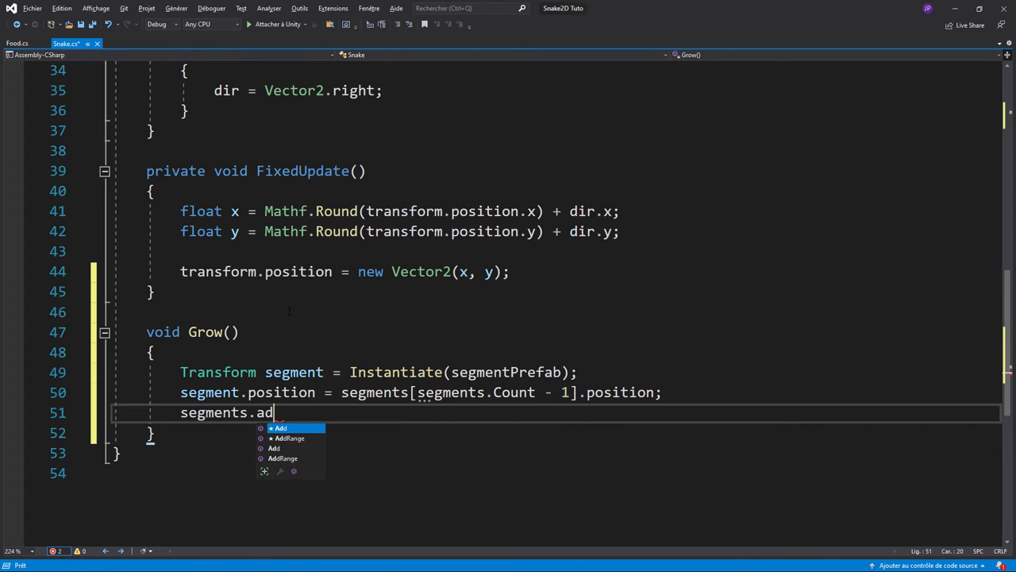
key("Tab")
type("(")
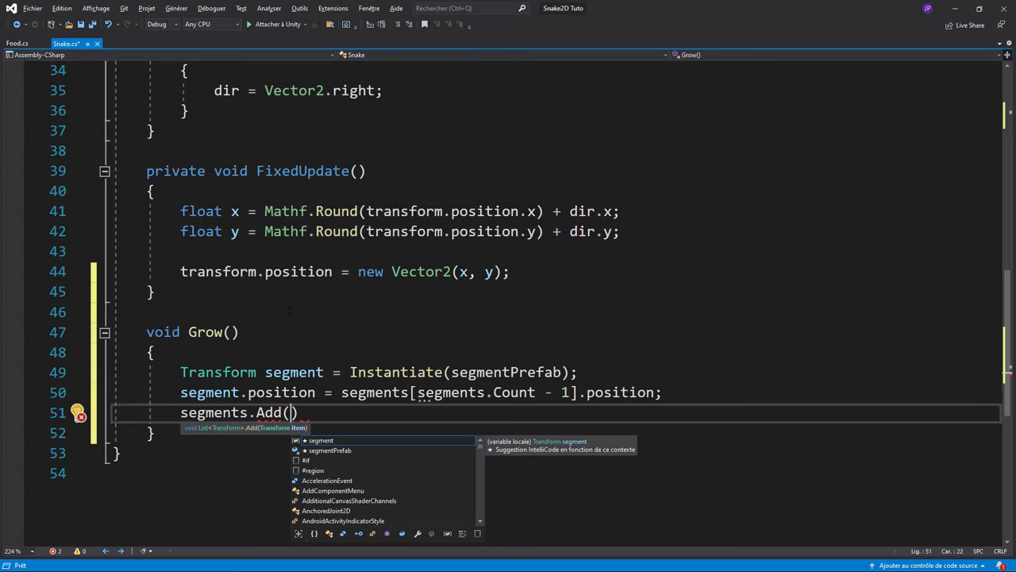
type("seg")
key("Tab")
type(");")
key("ctrl+s")
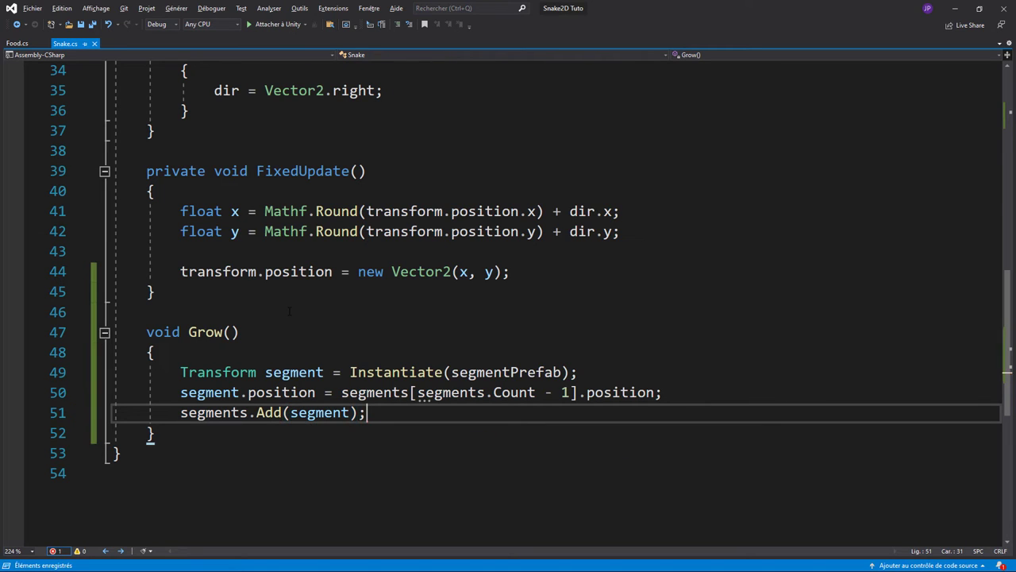
scroll(508, 301, "down", 1)
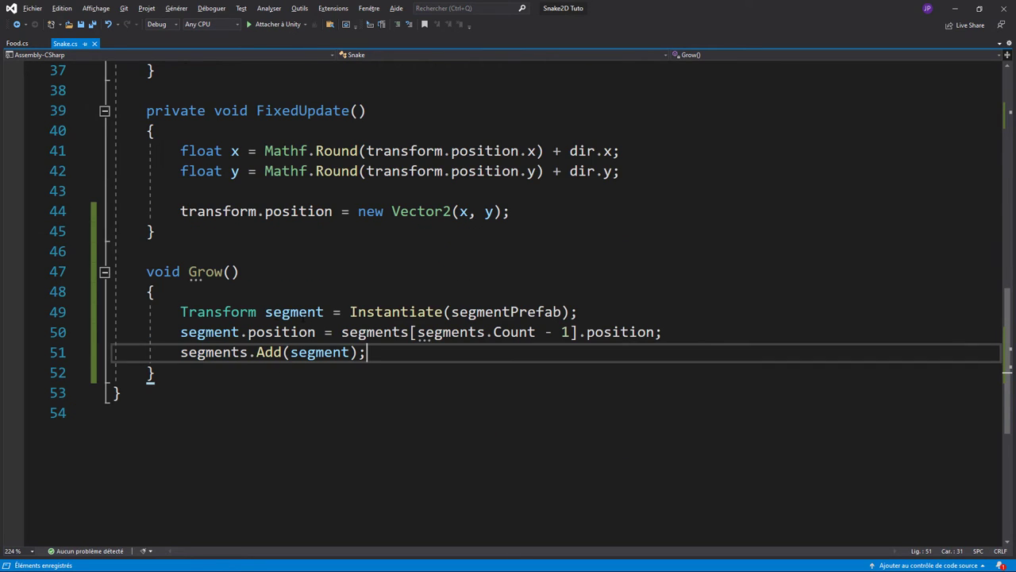
double_click(490, 311)
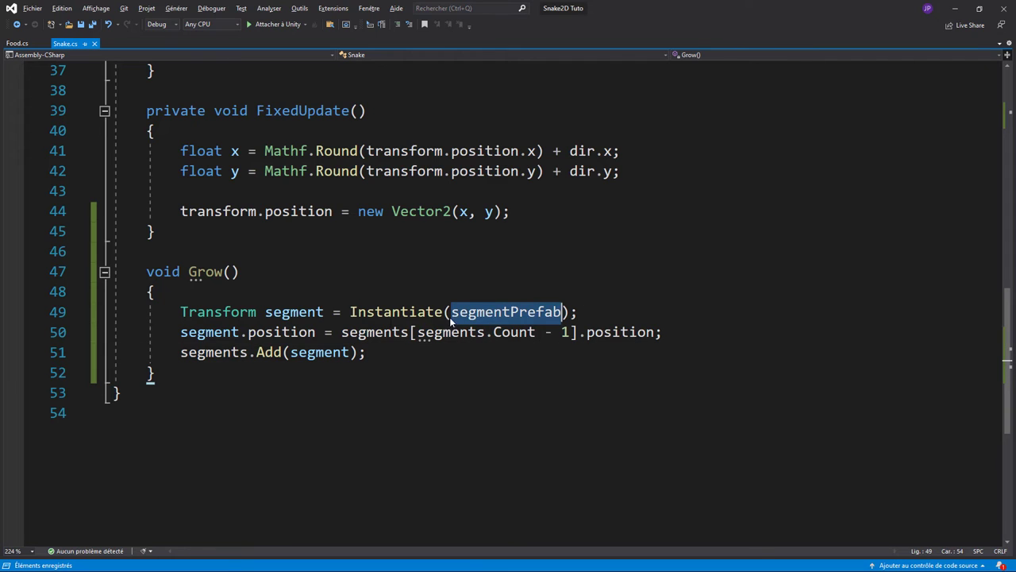
double_click(292, 312)
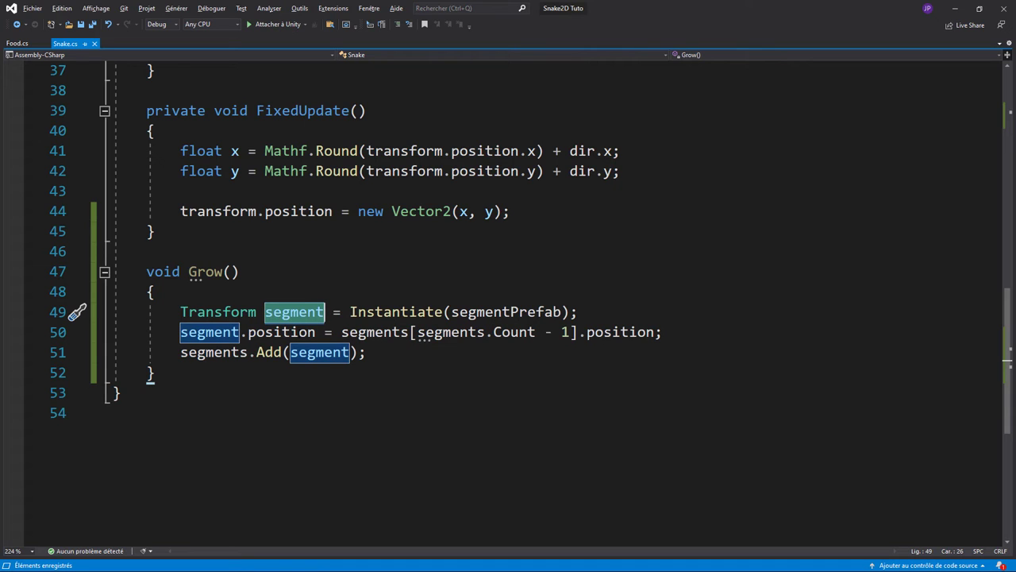
double_click(374, 332)
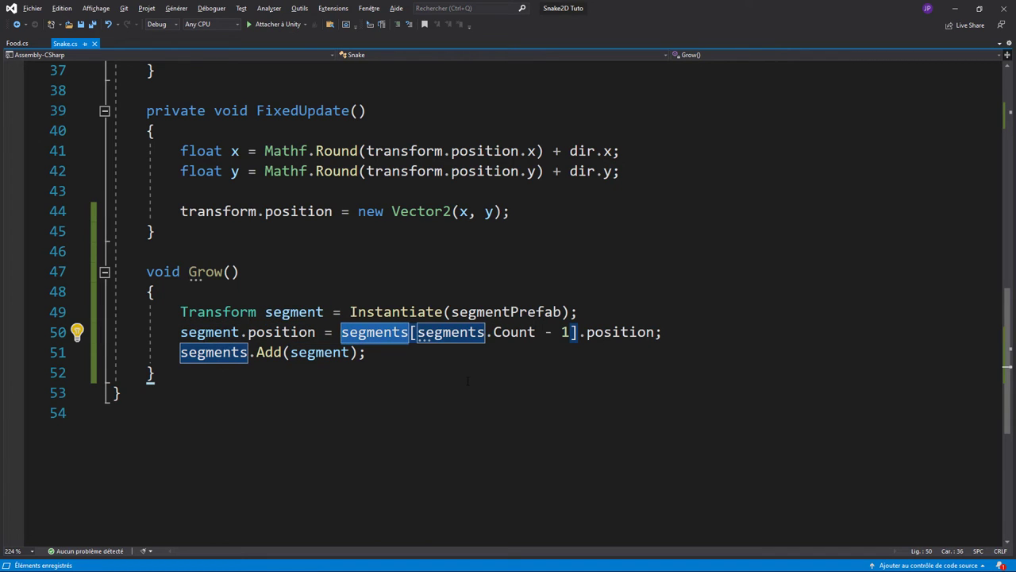
double_click(441, 333)
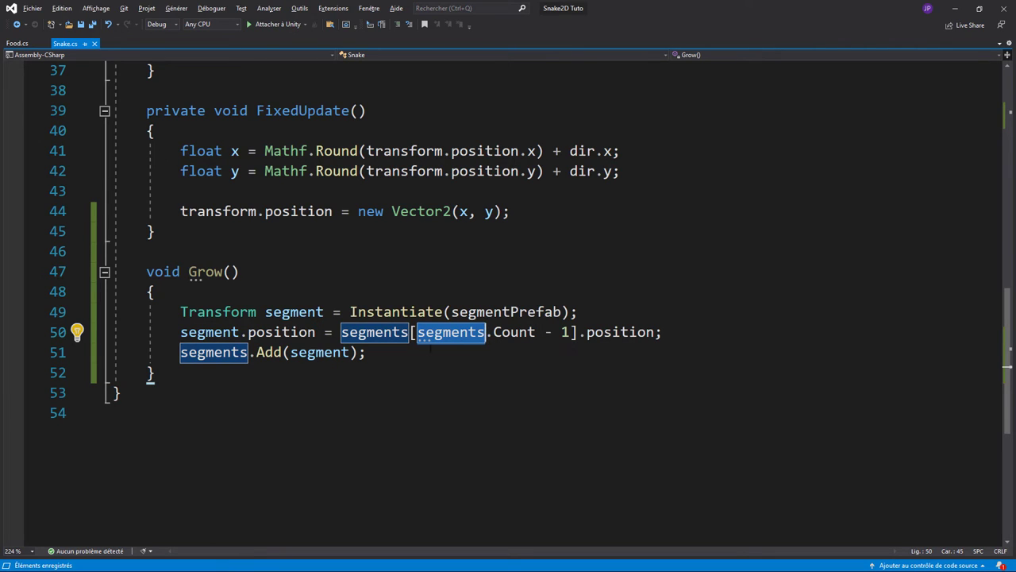
left_click(503, 333)
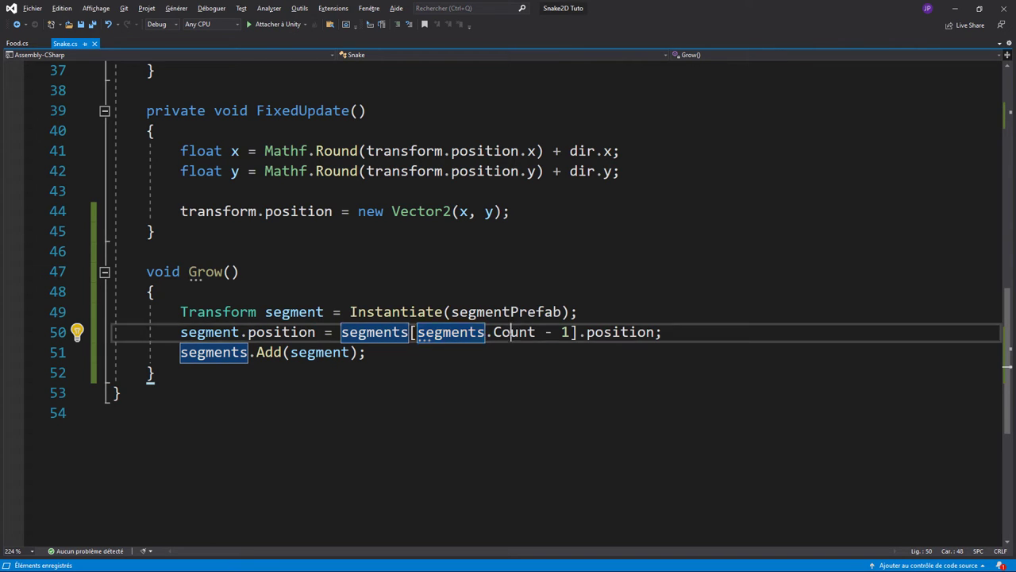
double_click(505, 333)
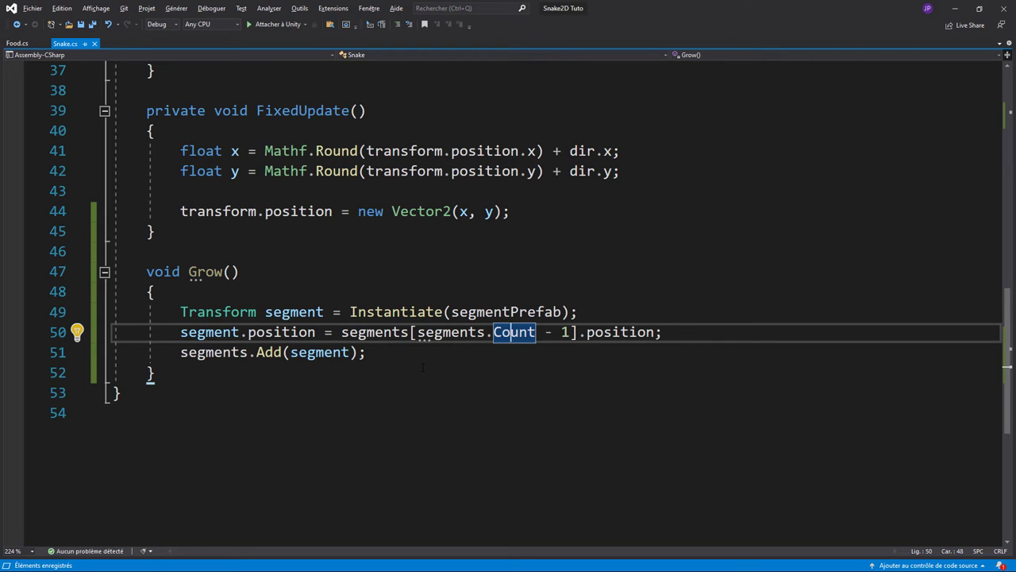
scroll(425, 368, "up", 1)
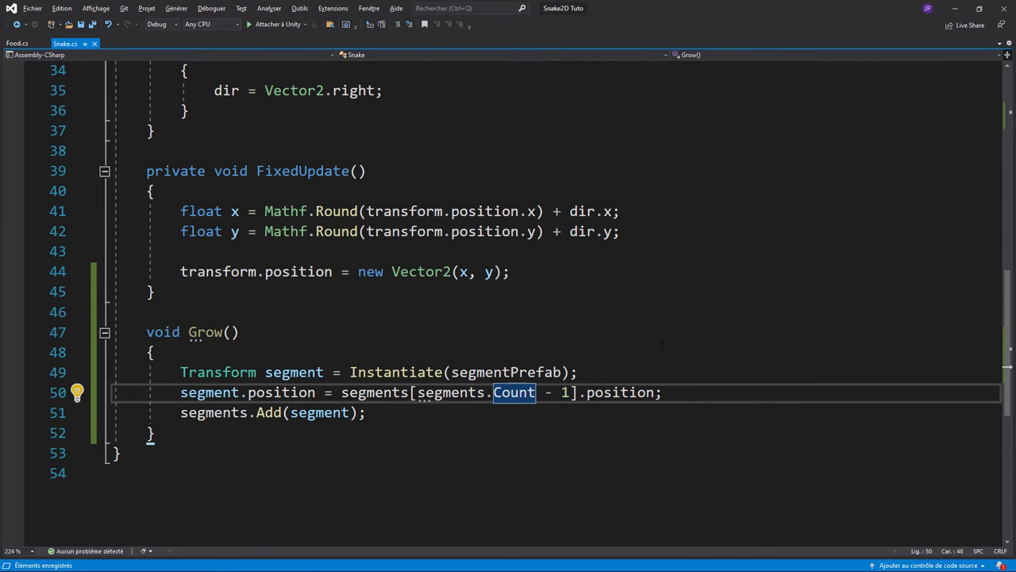
scroll(425, 367, "up", 4)
scroll(448, 368, "up", 7)
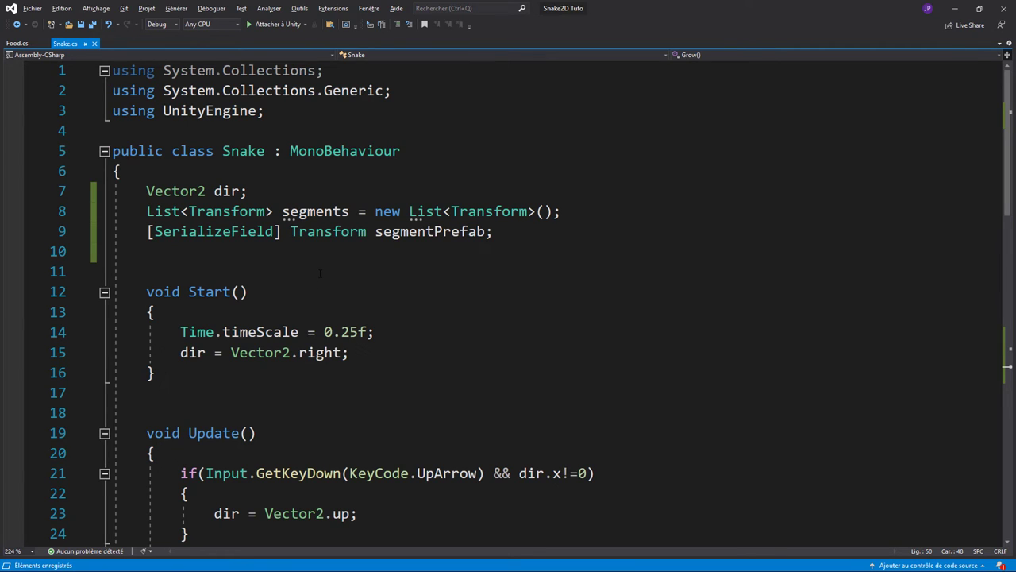
Add segments.Add(transform); in Start() and save the script
left_click(381, 355)
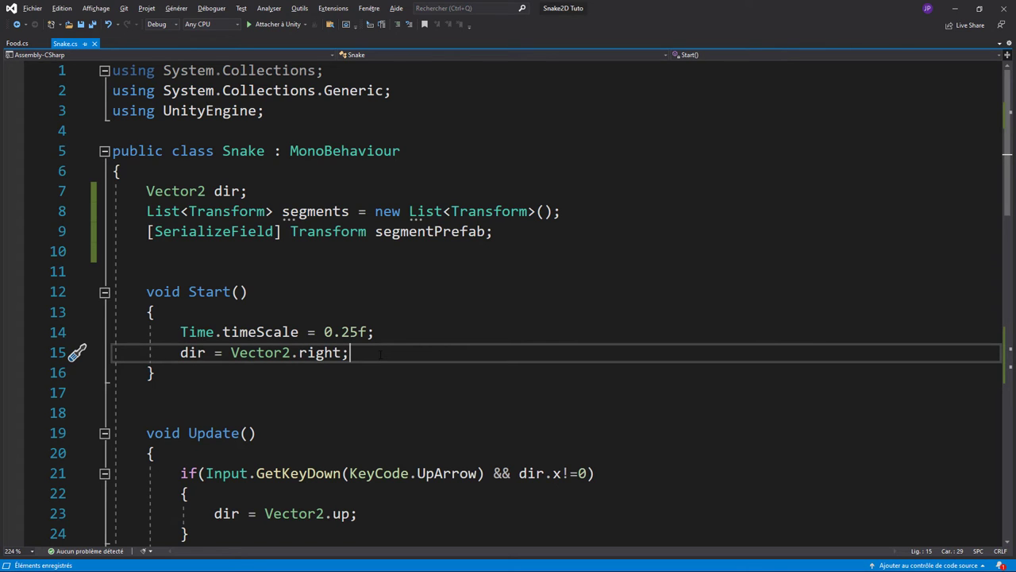
key("Return")
type("se")
key("Tab")
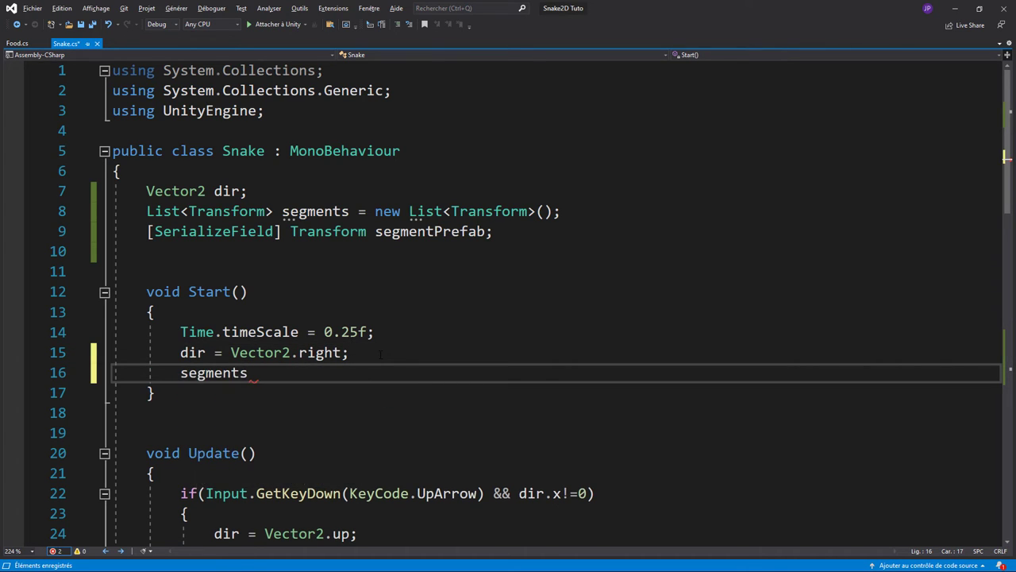
type(".a")
key("Tab")
type("(tra")
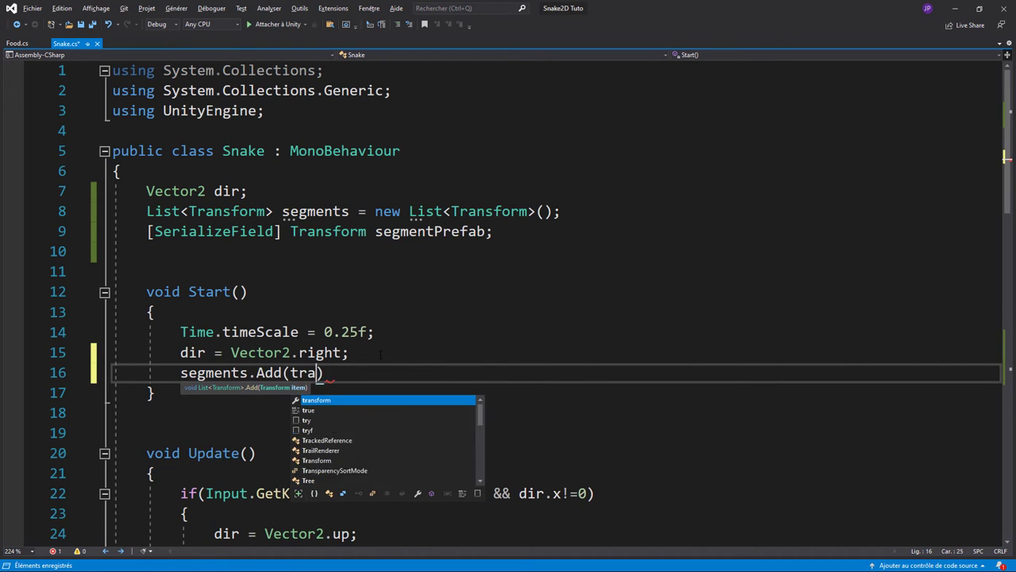
key("Tab")
type(");")
key("ctrl+s")
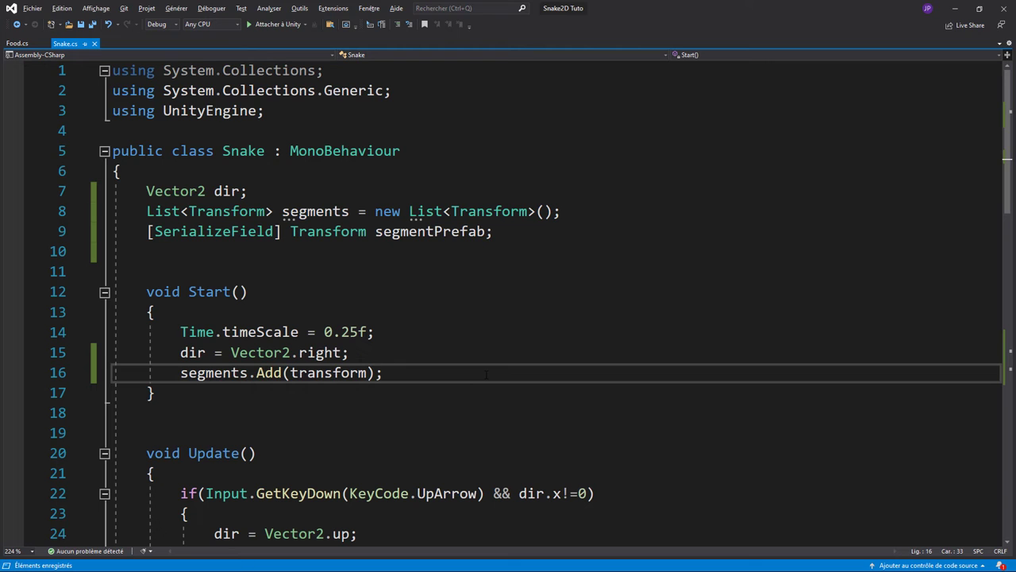
Begin a new method below Grow() by typing 'void Ontri'
scroll(427, 346, "down", 3)
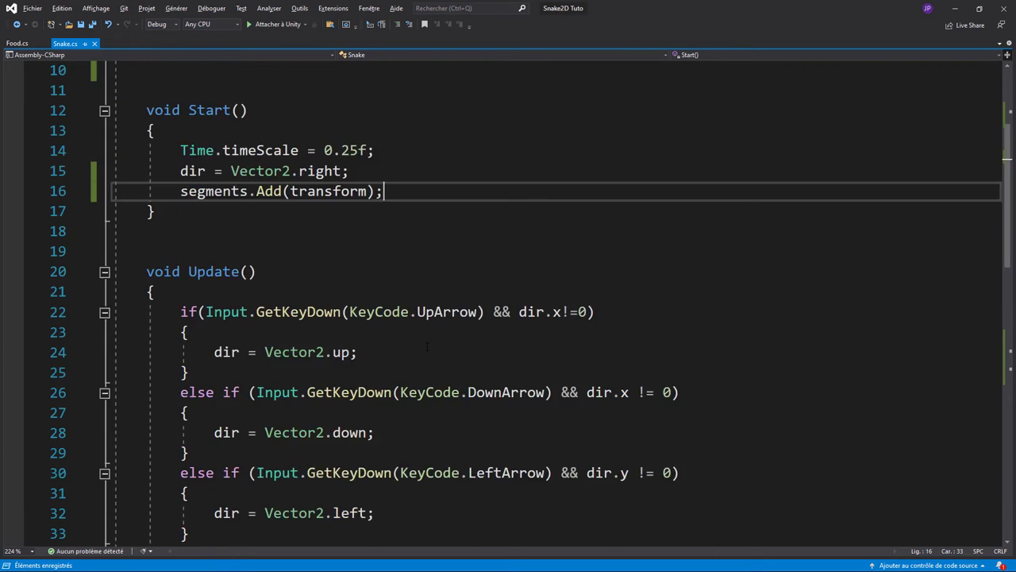
scroll(427, 346, "down", 6)
scroll(427, 347, "down", 3)
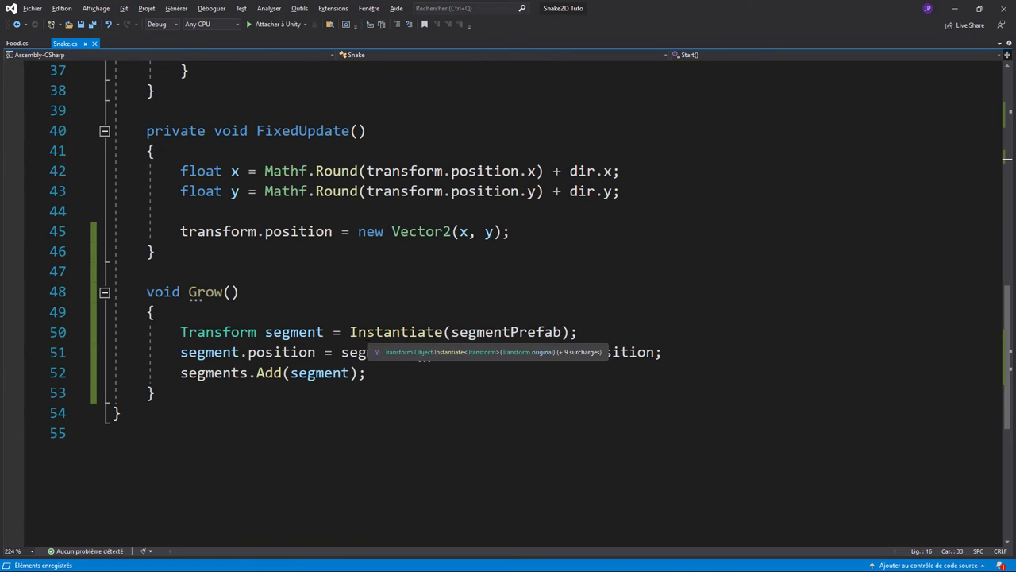
scroll(327, 306, "down", 2)
scroll(377, 346, "up", 1)
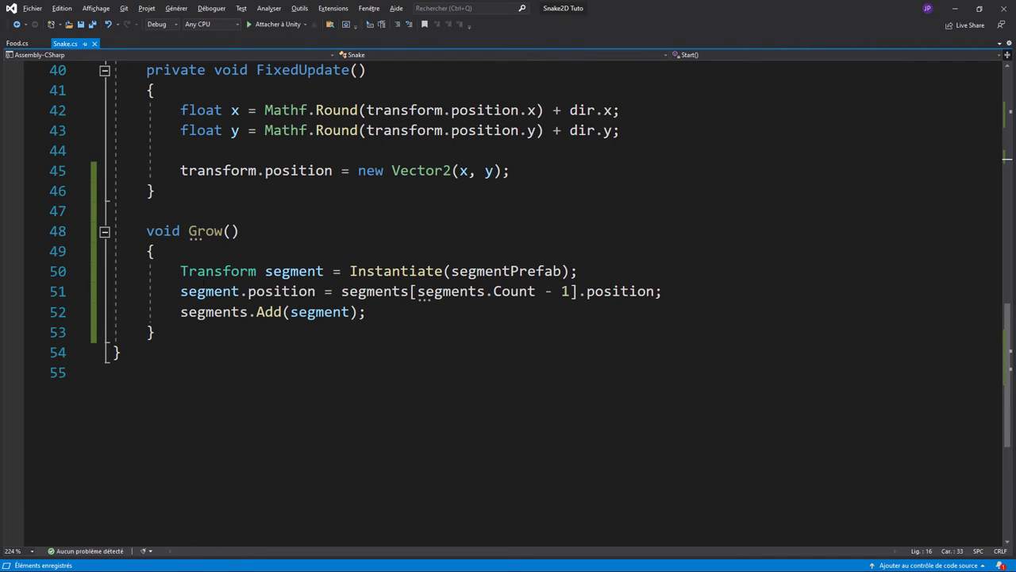
double_click(205, 231)
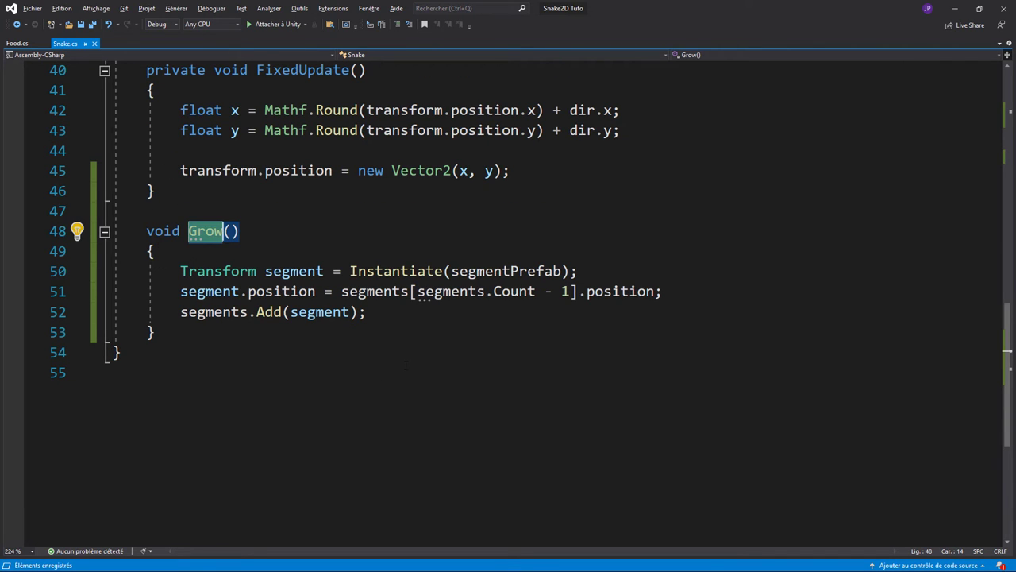
scroll(399, 364, "up", 1)
scroll(376, 356, "up", 1)
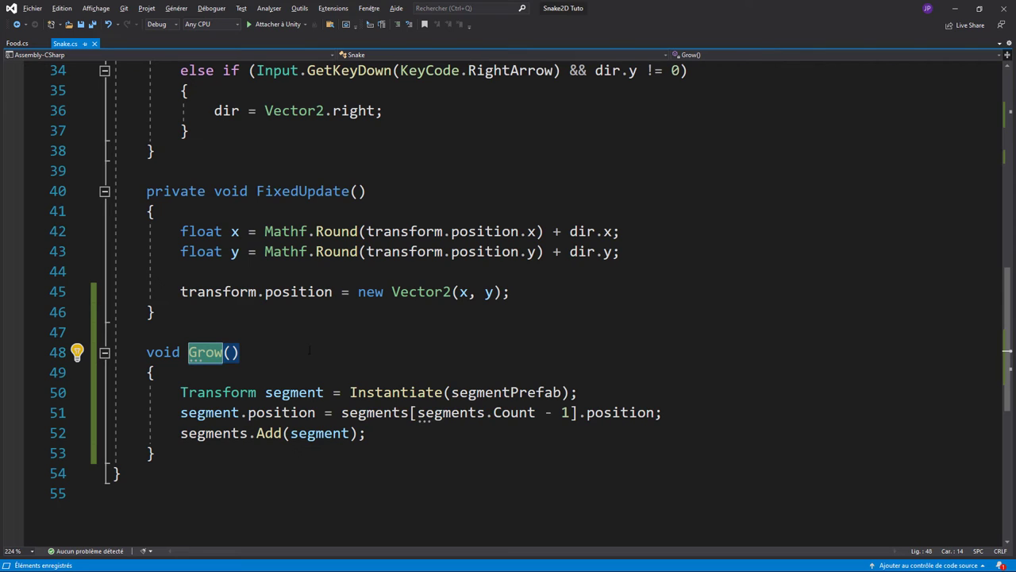
left_click(235, 454)
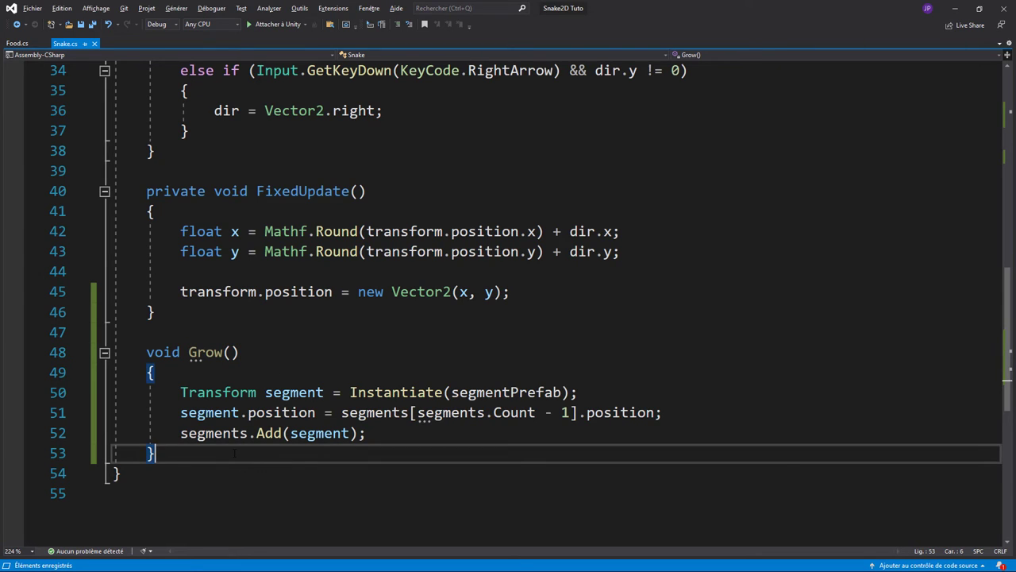
key("Return")
key("Return")
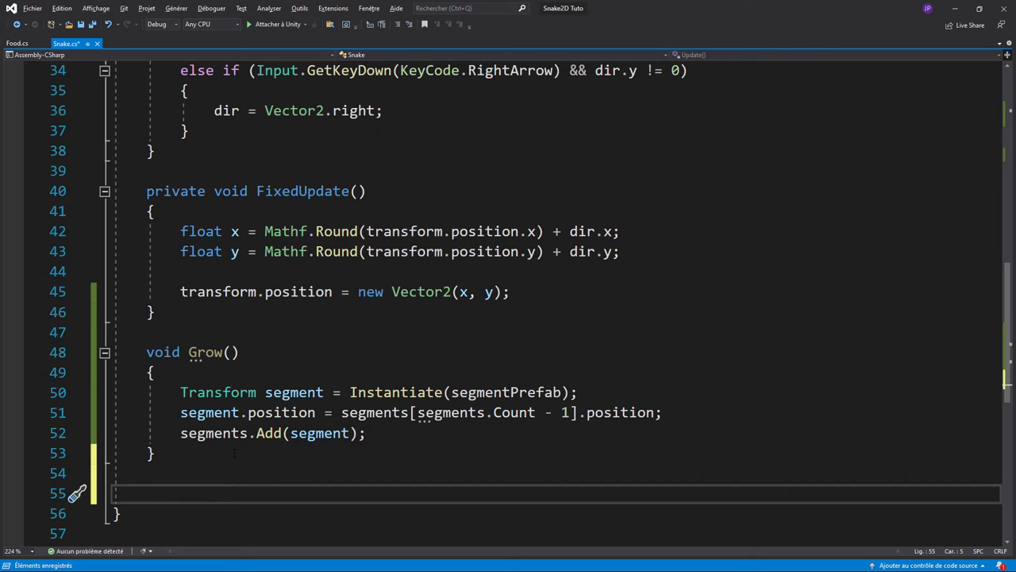
type("void ")
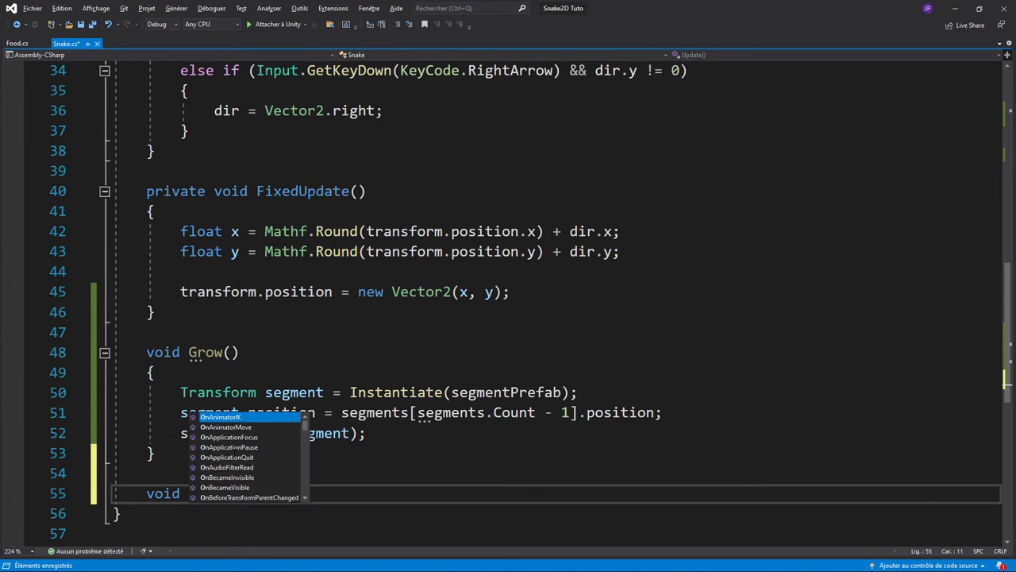
type("Ontri")
Insert OnTriggerEnter2D calling Grow() when collision.gameObject.transform == "Food", and save
key("Down")
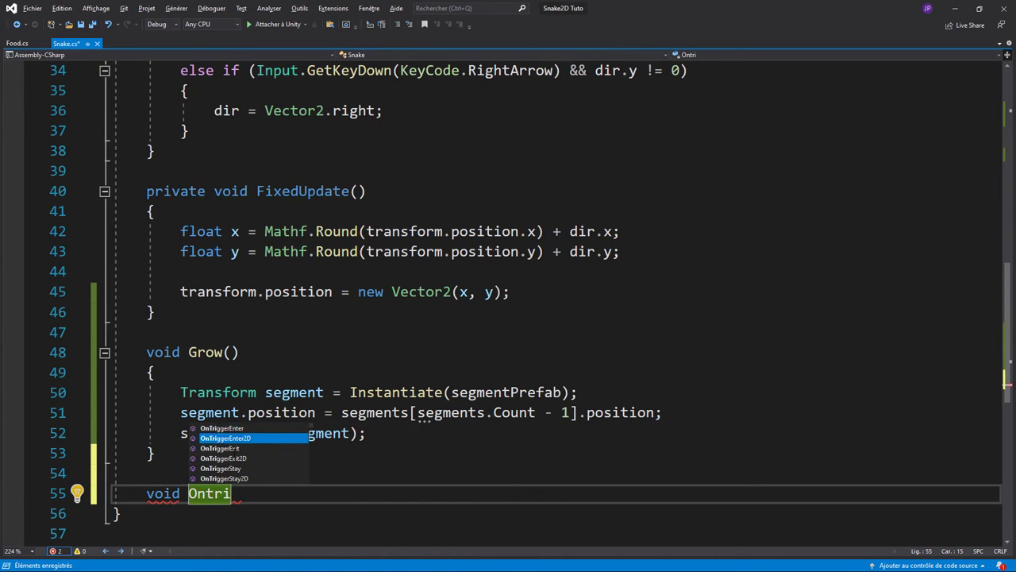
key("Return")
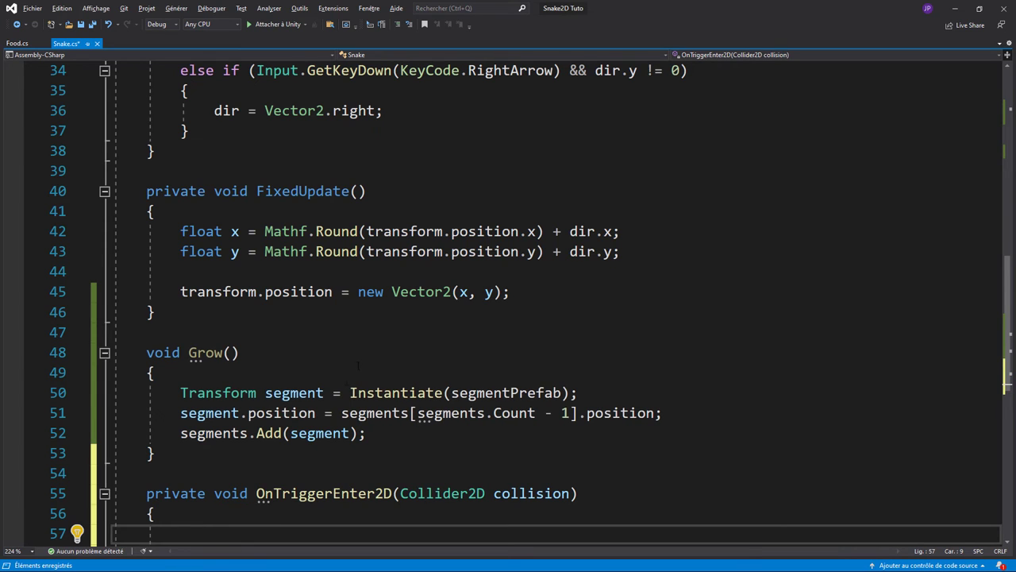
scroll(369, 362, "down", 2)
type("if(co")
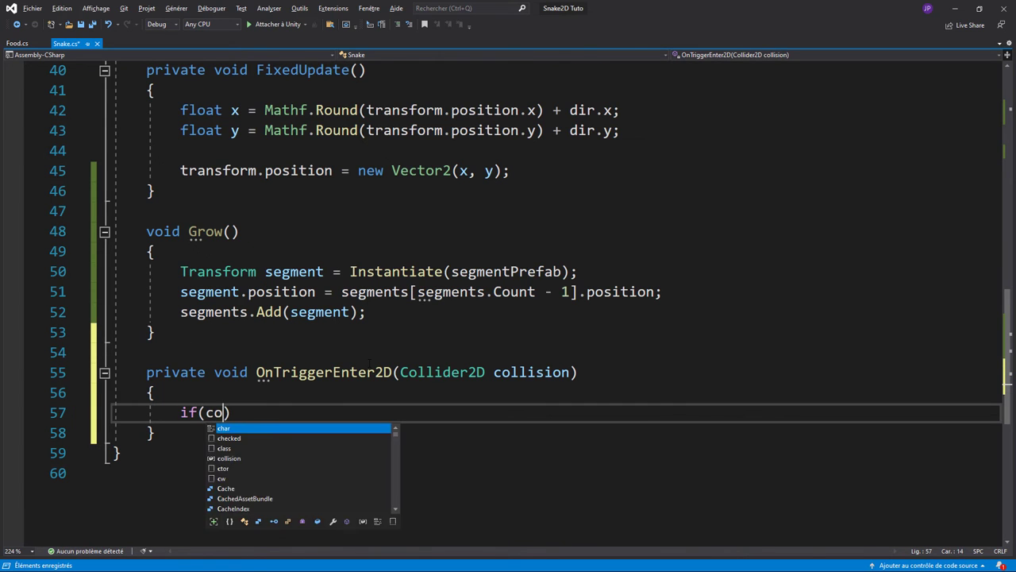
type("ll")
key("Tab")
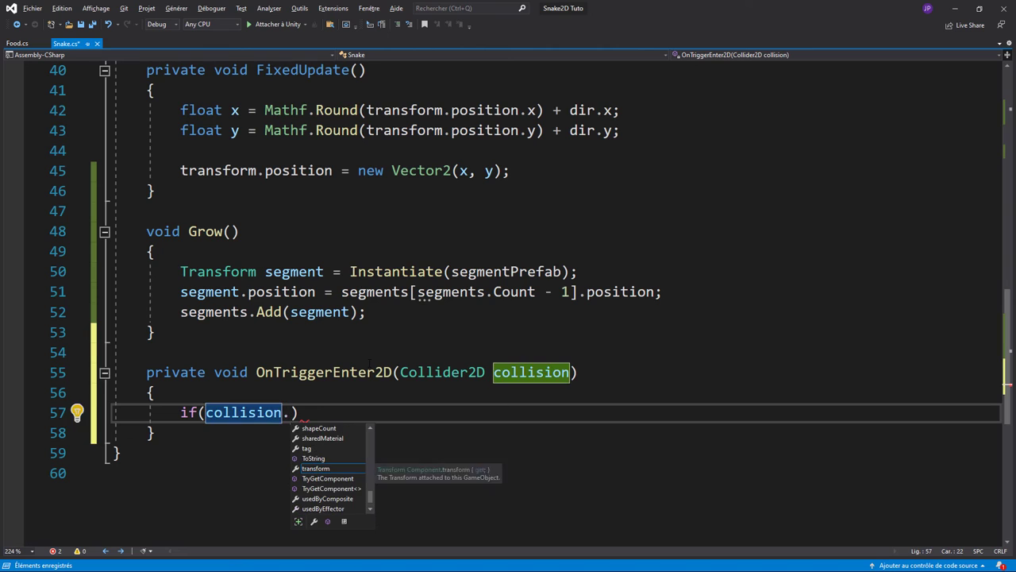
type("gameObject.transform")
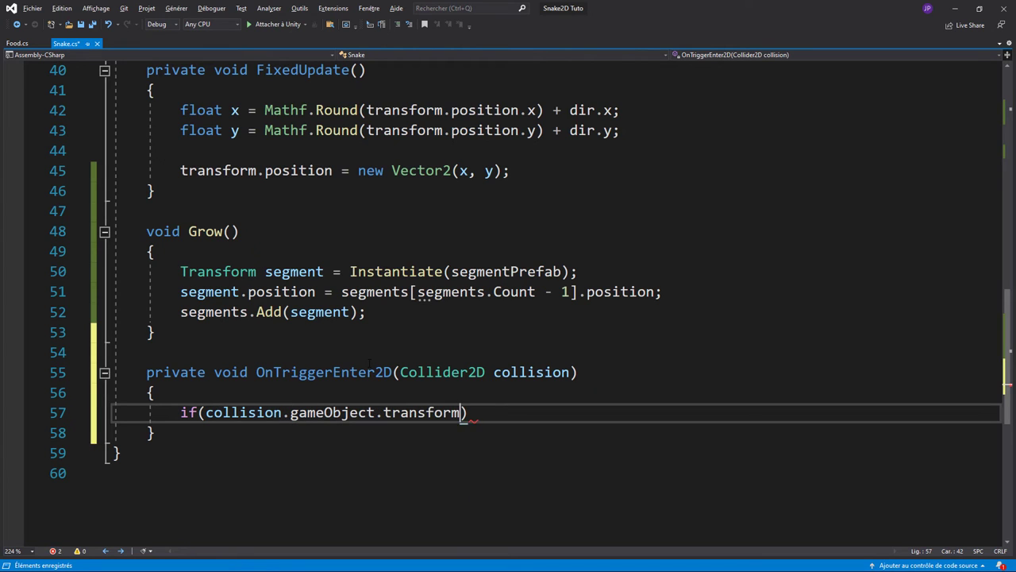
type("==\"")
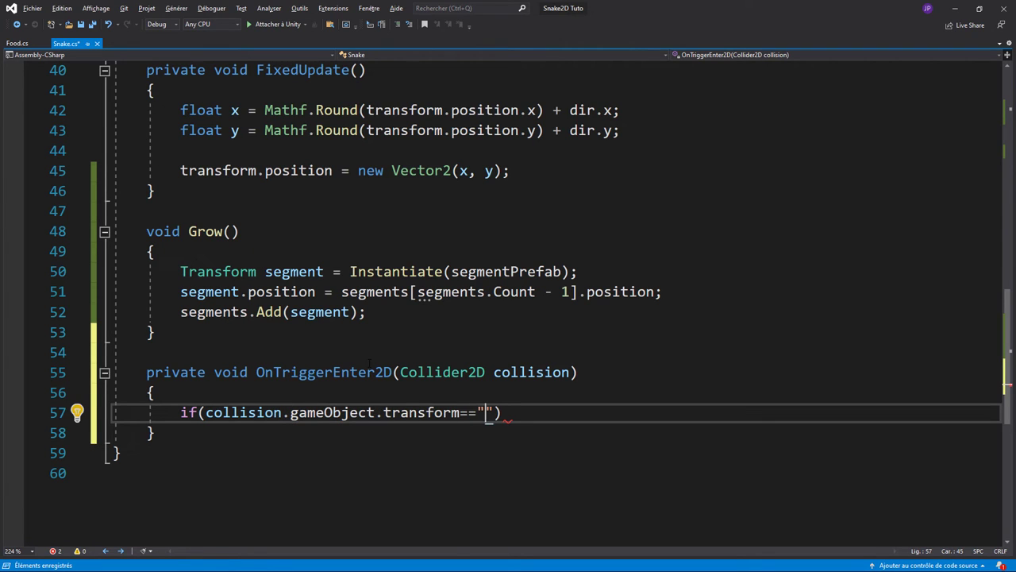
type("Food\") ")
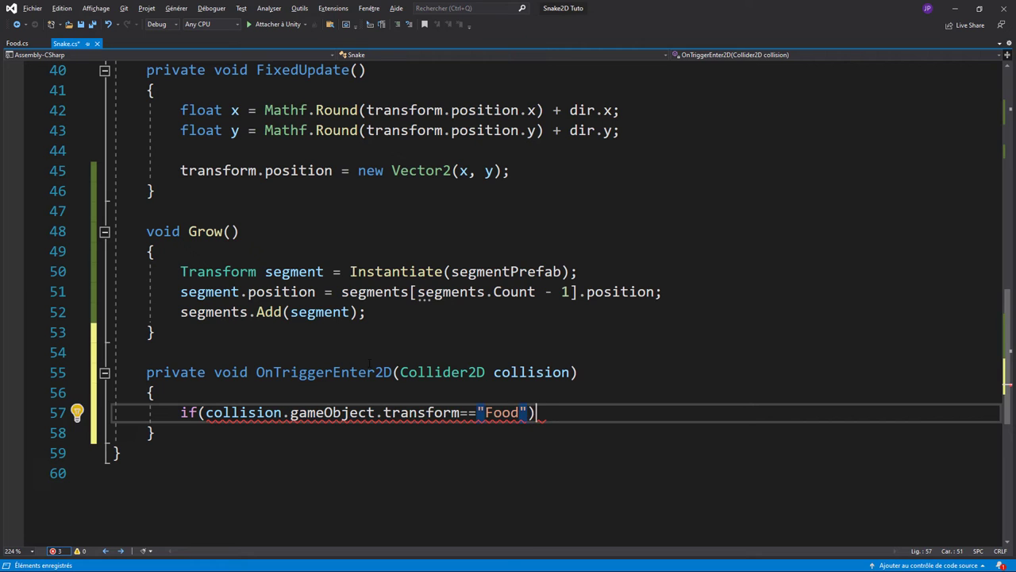
type("Gro")
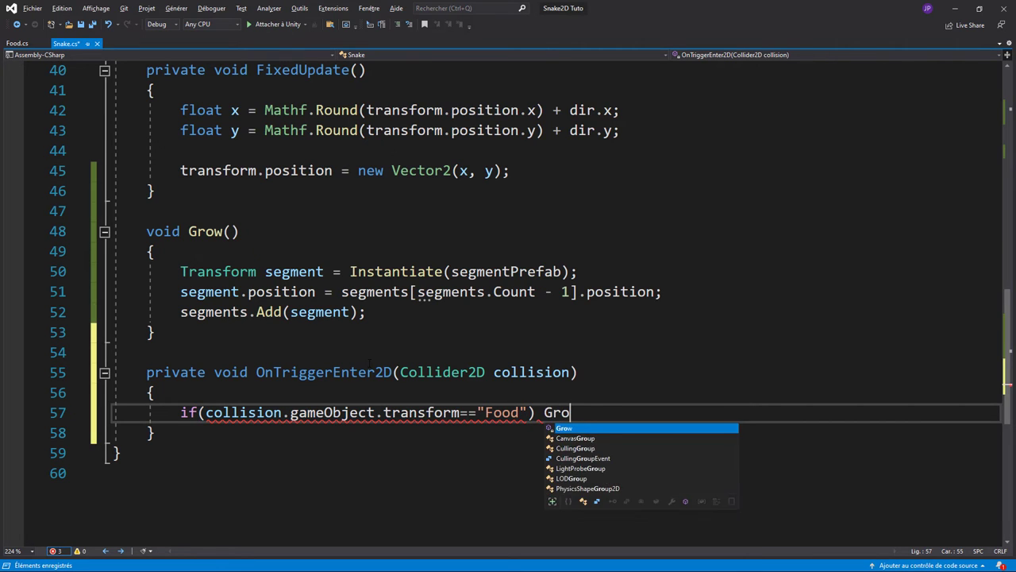
key("Tab")
type("();")
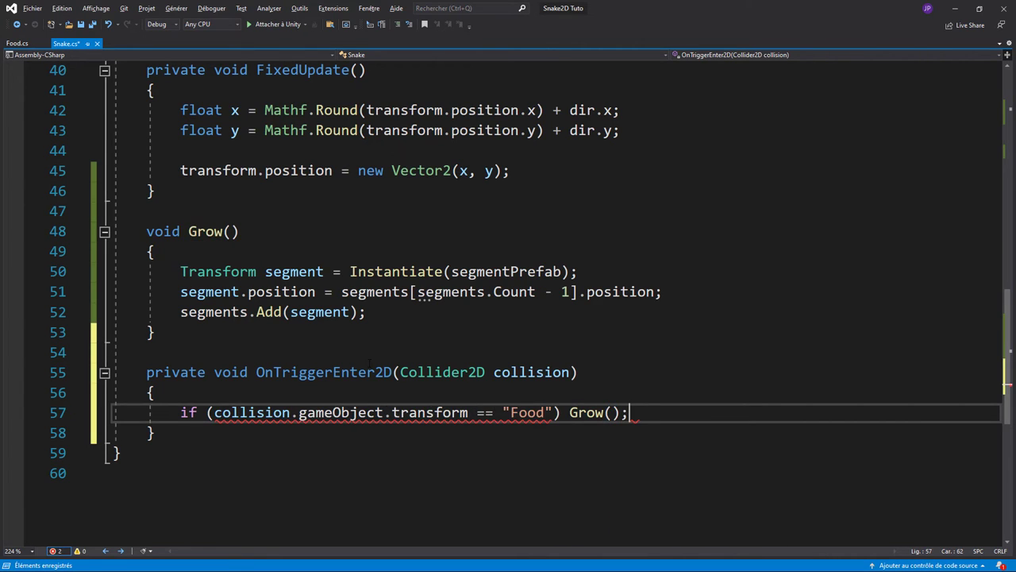
key("ctrl+s")
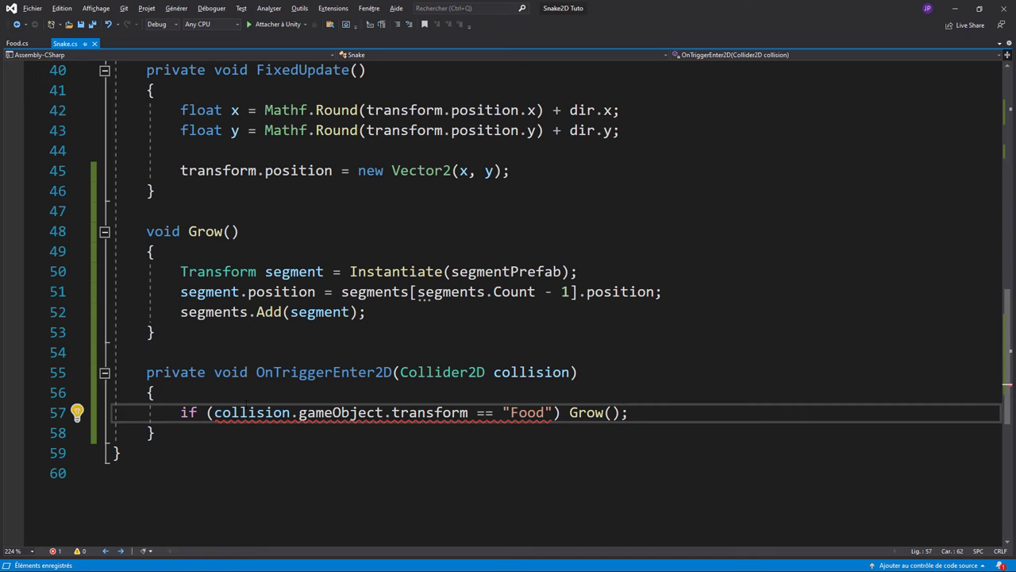
Change transform to tag in the Food condition, save, and return to Unity
left_click(214, 412)
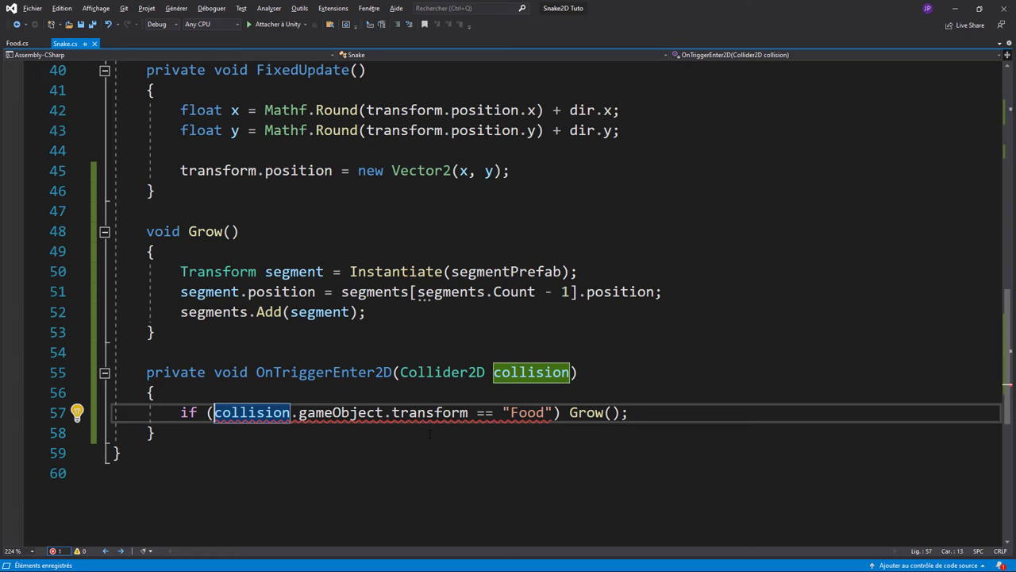
mouse_move(338, 412)
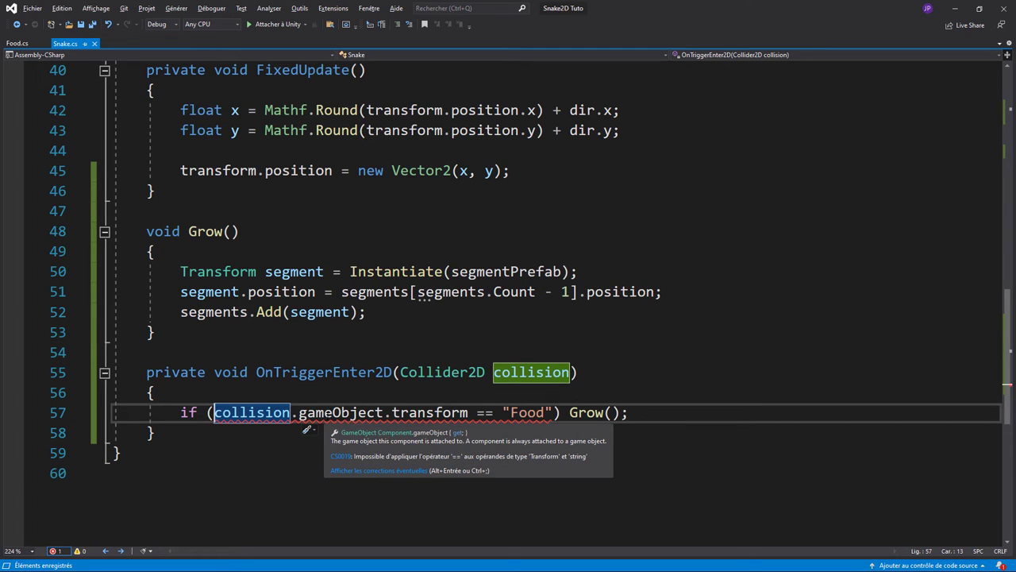
double_click(435, 412)
type("tag")
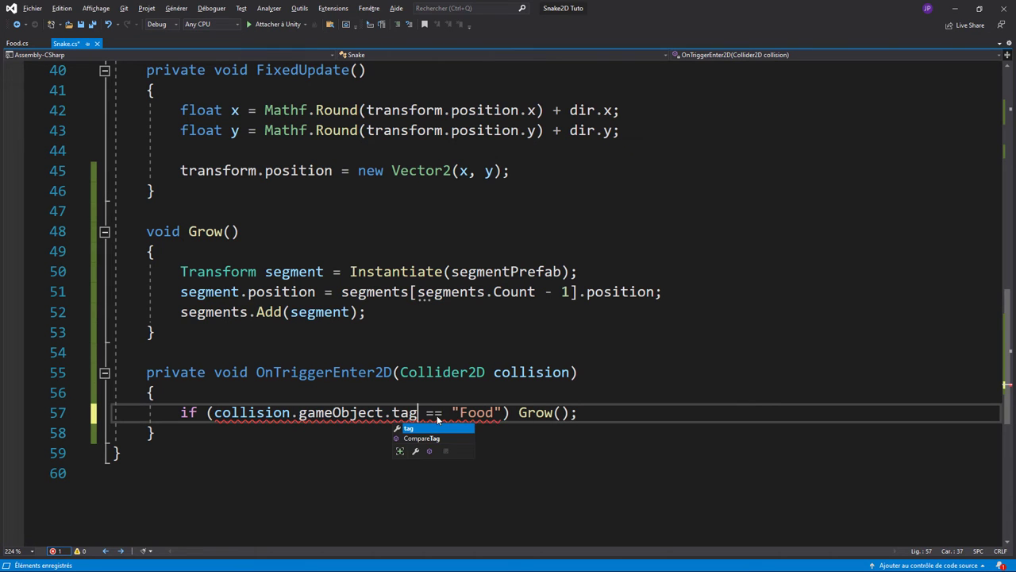
key("Escape")
left_click(121, 452)
key("ctrl+s")
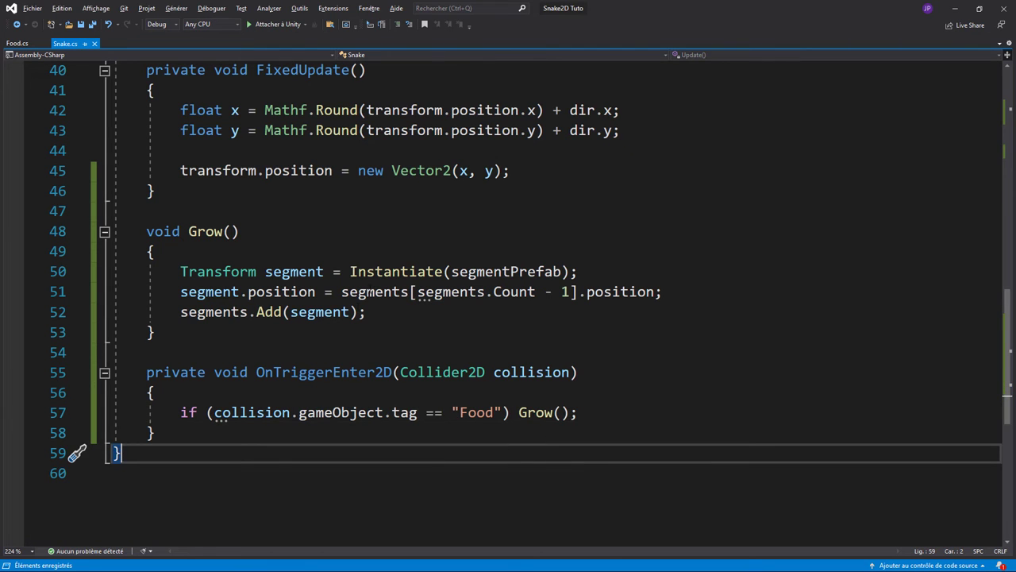
scroll(428, 444, "up", 1)
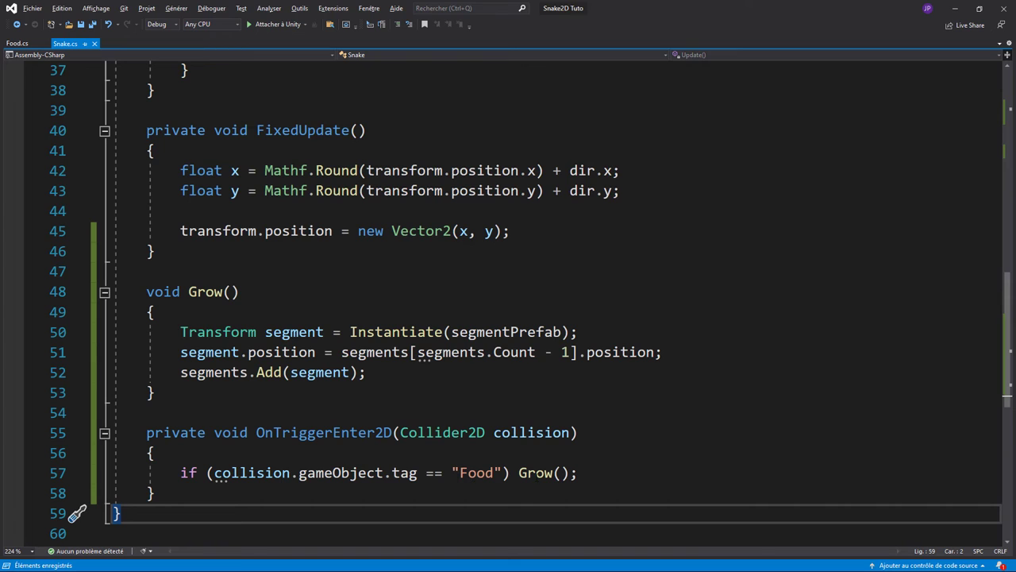
key("alt+Tab")
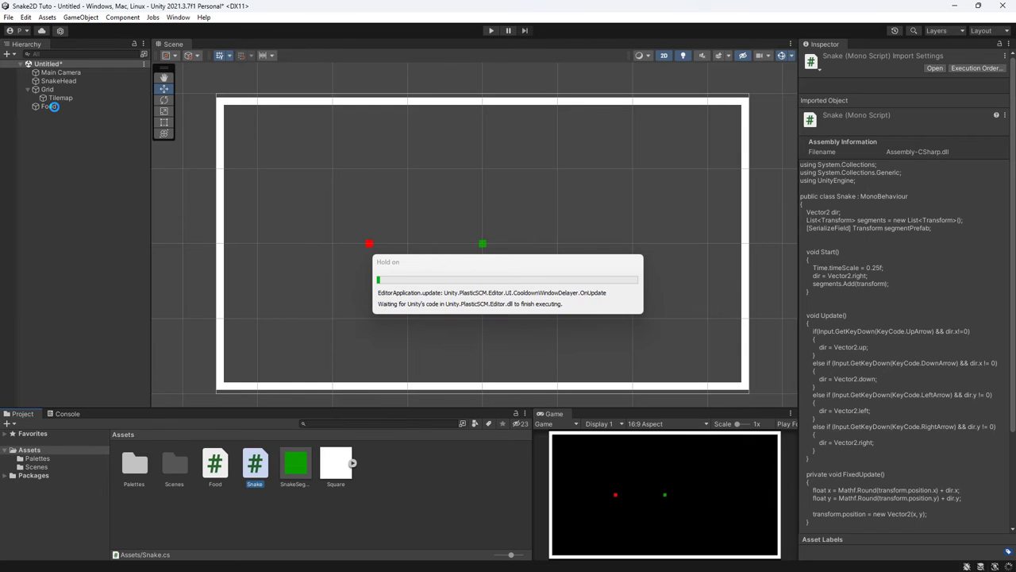
Create a new project tag named Food from the Food object's Tag dropdown
left_click(53, 106)
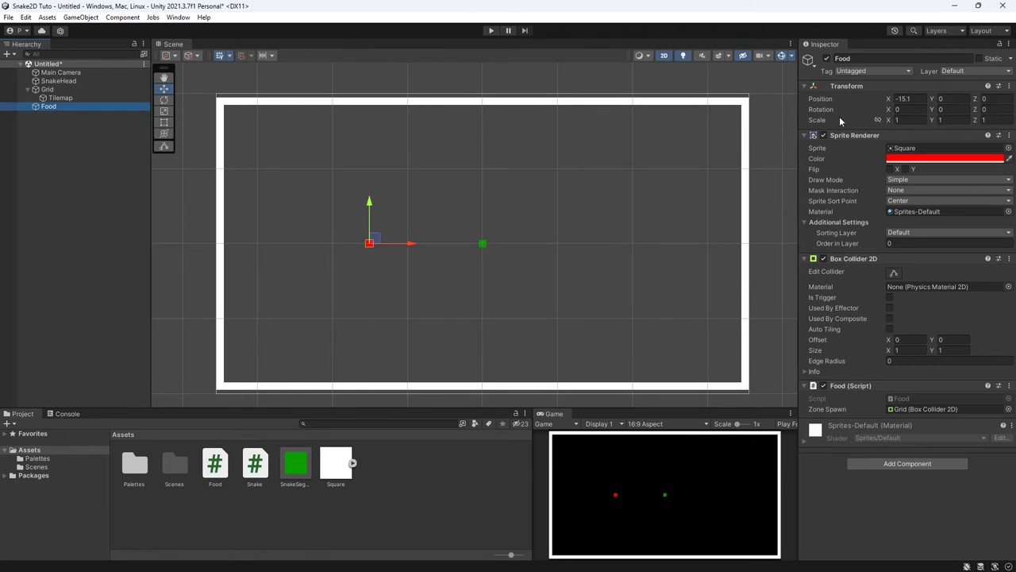
left_click(862, 71)
left_click(867, 167)
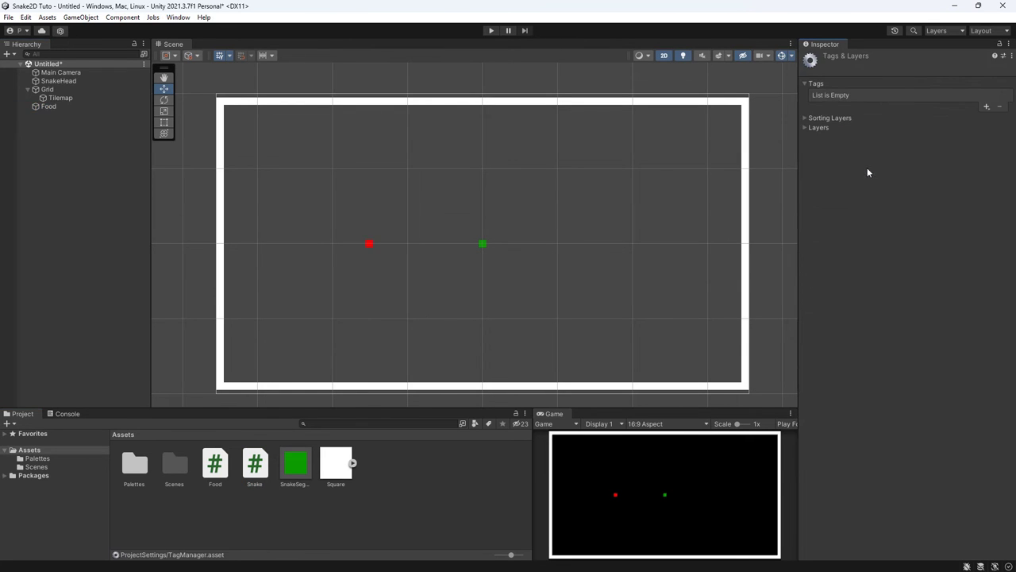
left_click(986, 106)
type("F")
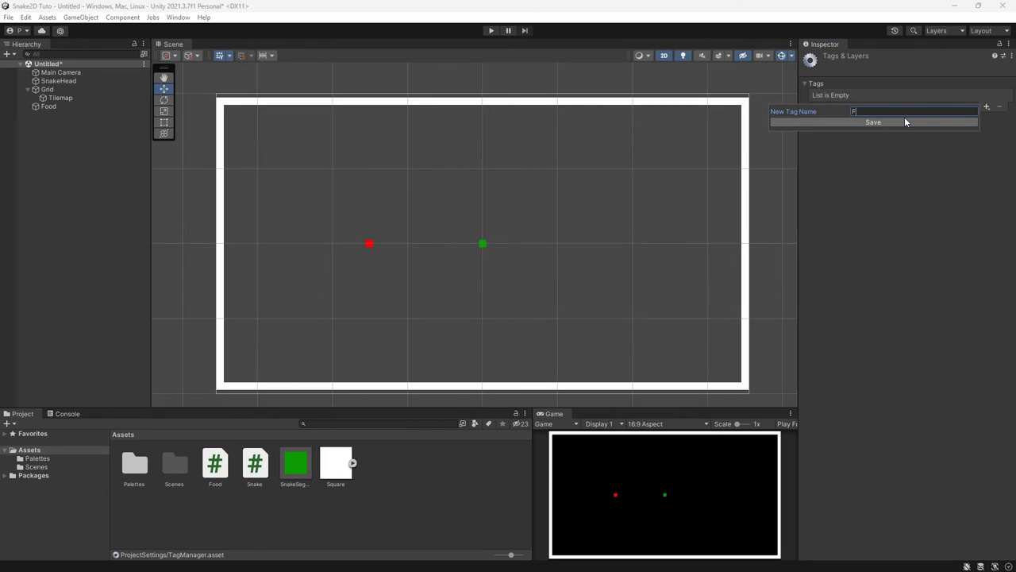
type("ood")
left_click(864, 121)
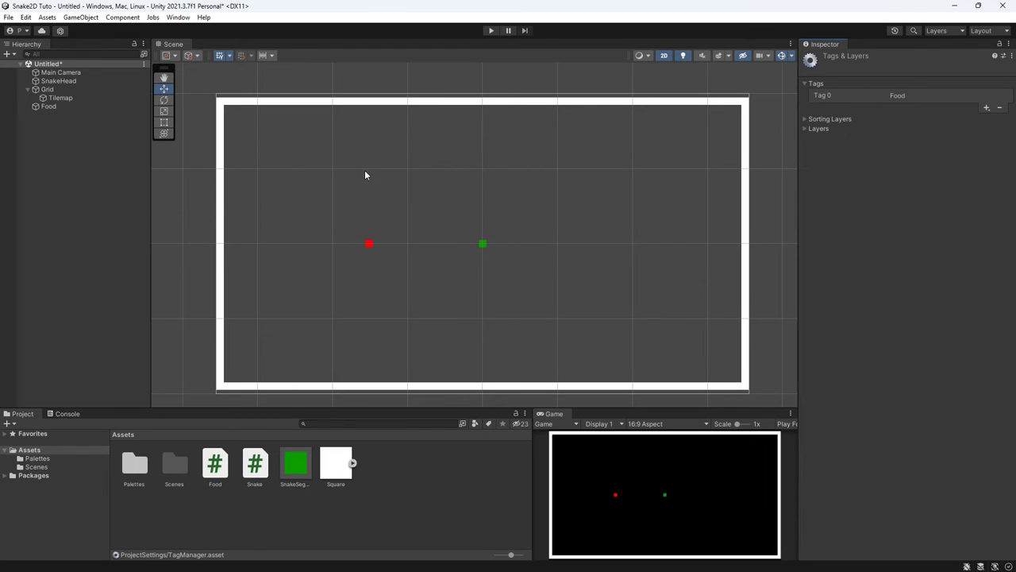
Assign the new Food tag to the Food object
left_click(72, 107)
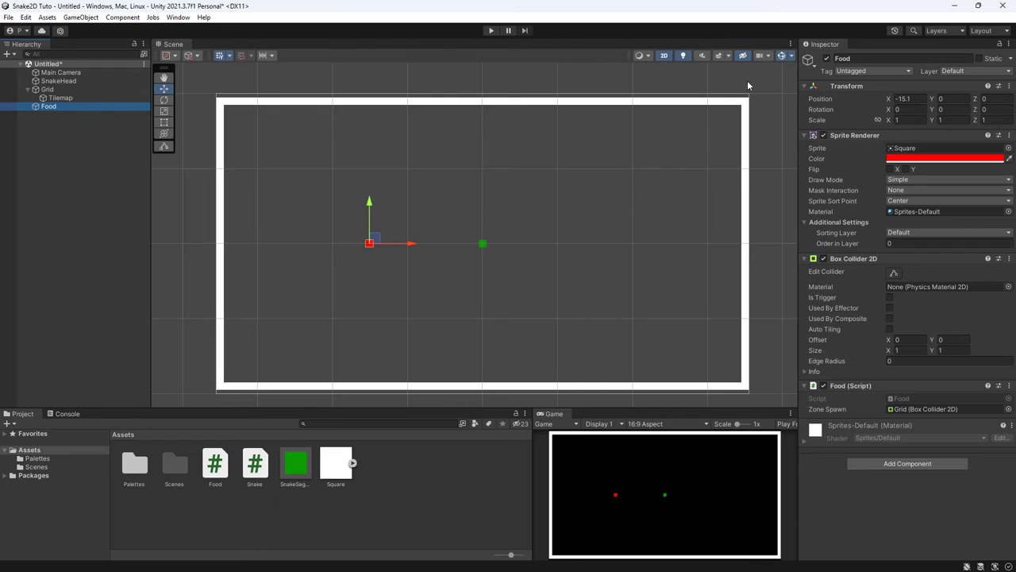
left_click(852, 73)
left_click(860, 164)
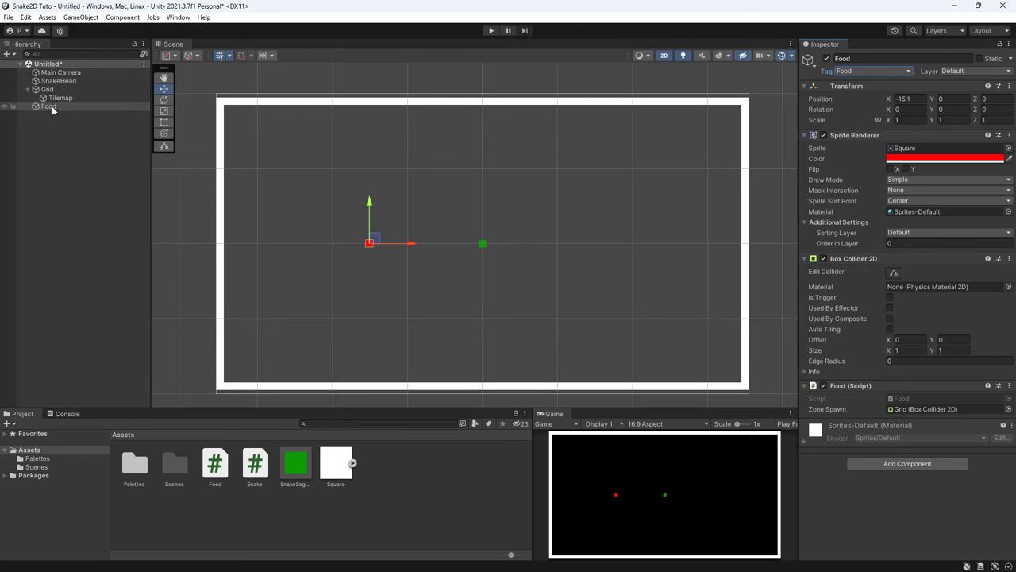
left_click(55, 81)
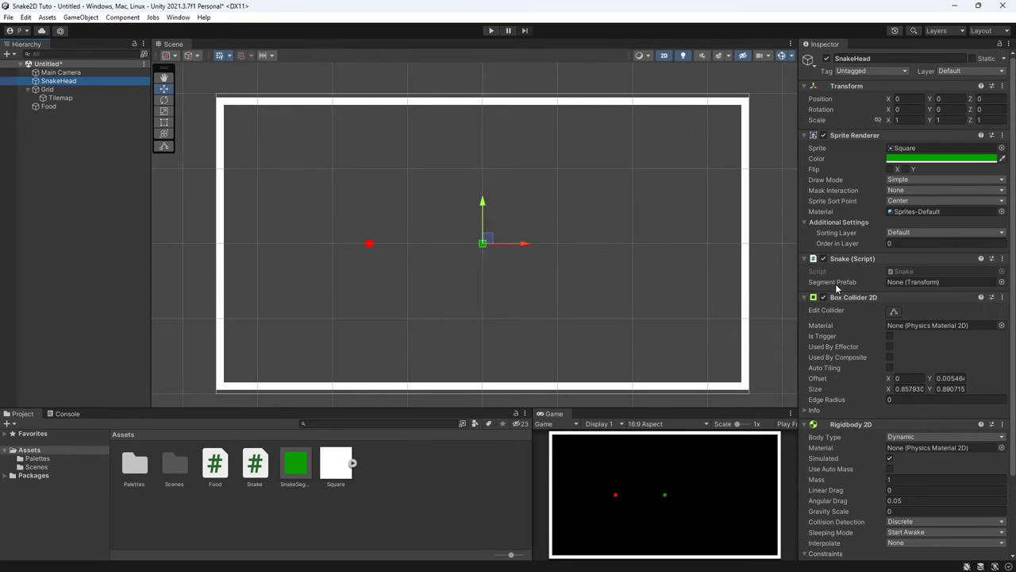
Put SnakeSegment in SnakeHead's Segment Prefab field and start a play test
left_click_drag(293, 467, 934, 283)
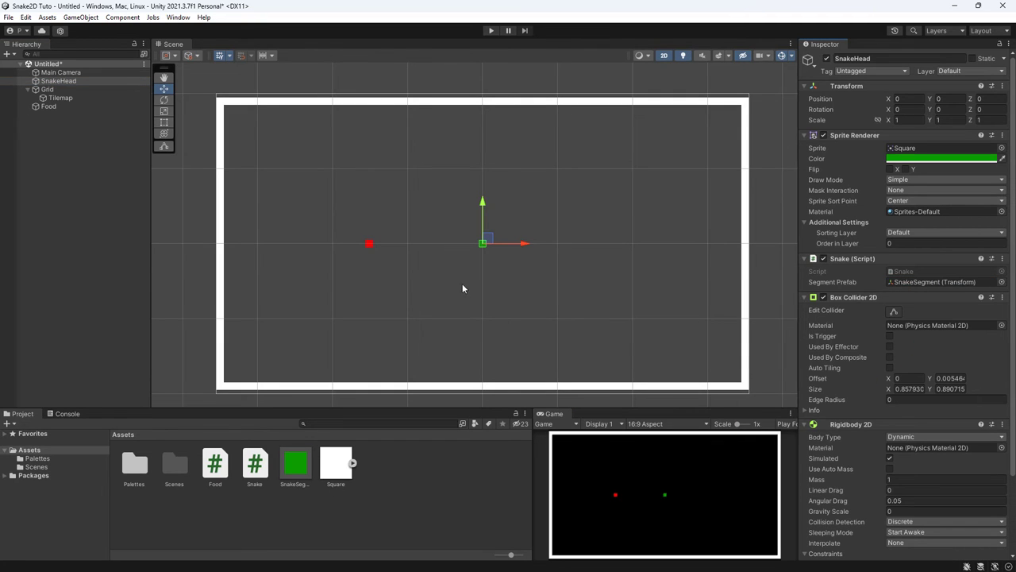
left_click(491, 32)
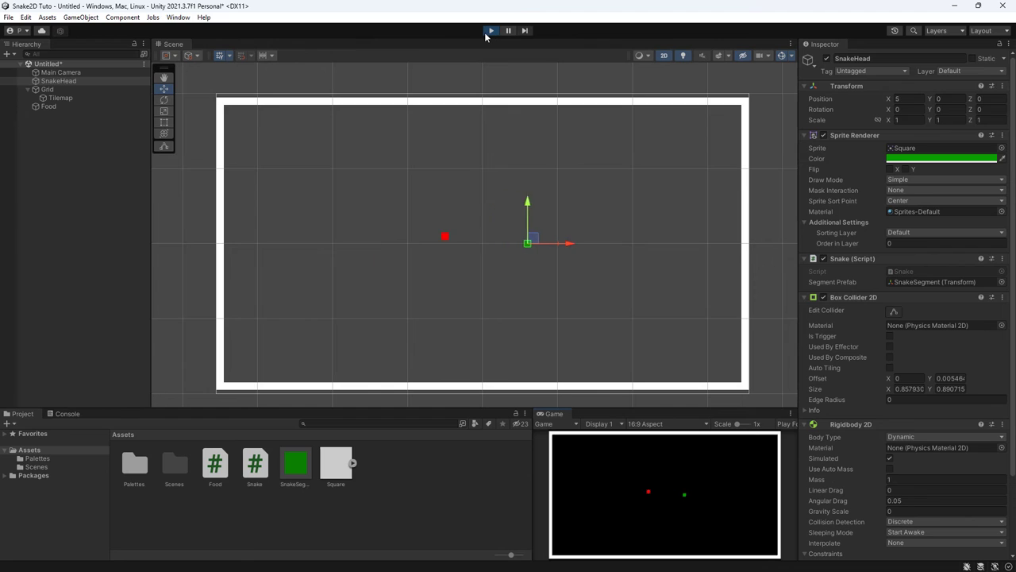
key("a")
key("s")
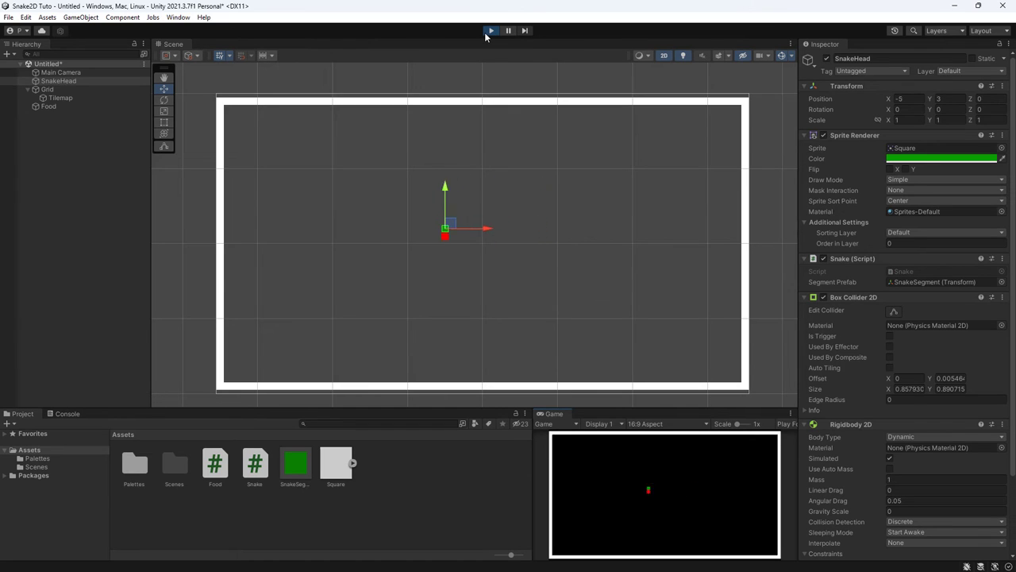
Steer the snake around with the WASD keys toward the food
key("a")
key("w")
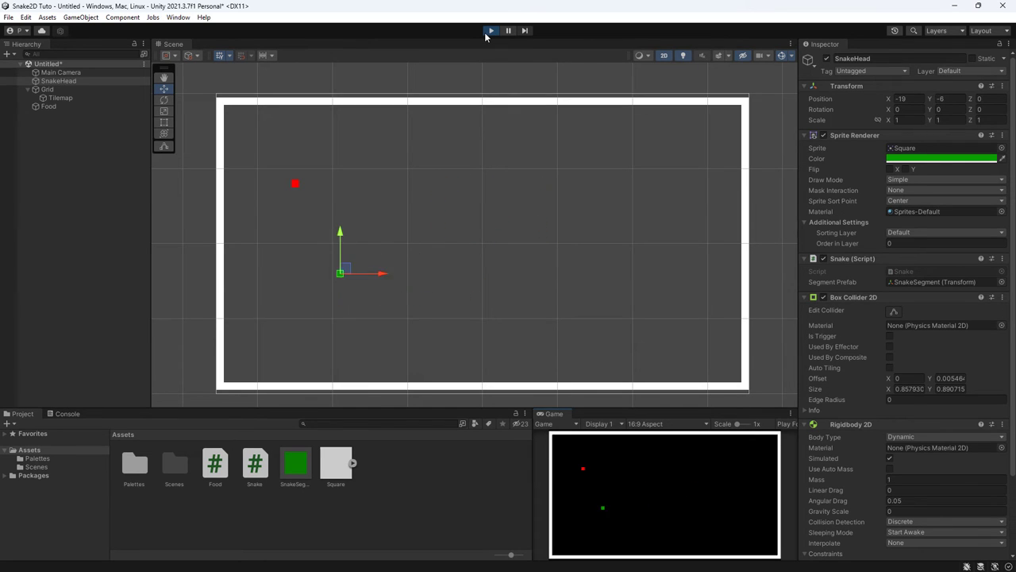
key("a")
key("w")
key("d")
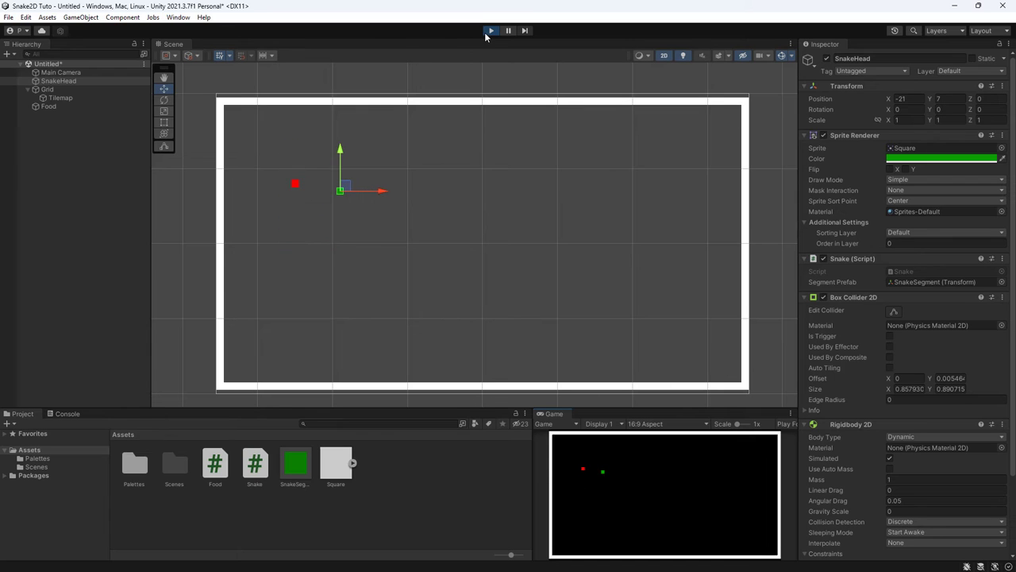
key("w")
key("a")
key("s")
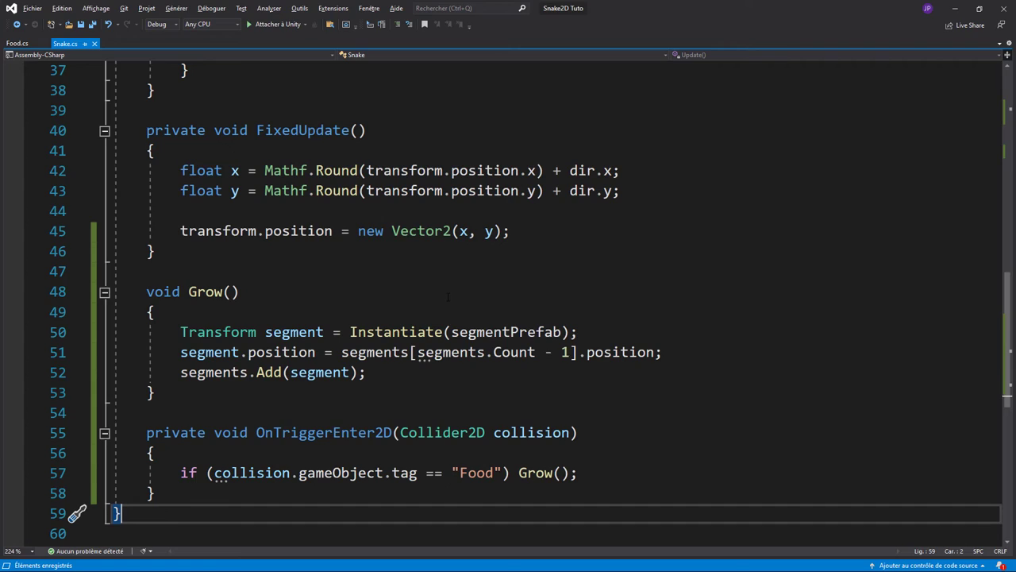
Tick Is Trigger on the Food object's Box Collider 2D
scroll(508, 301, "up", 1)
scroll(330, 478, "down", 2)
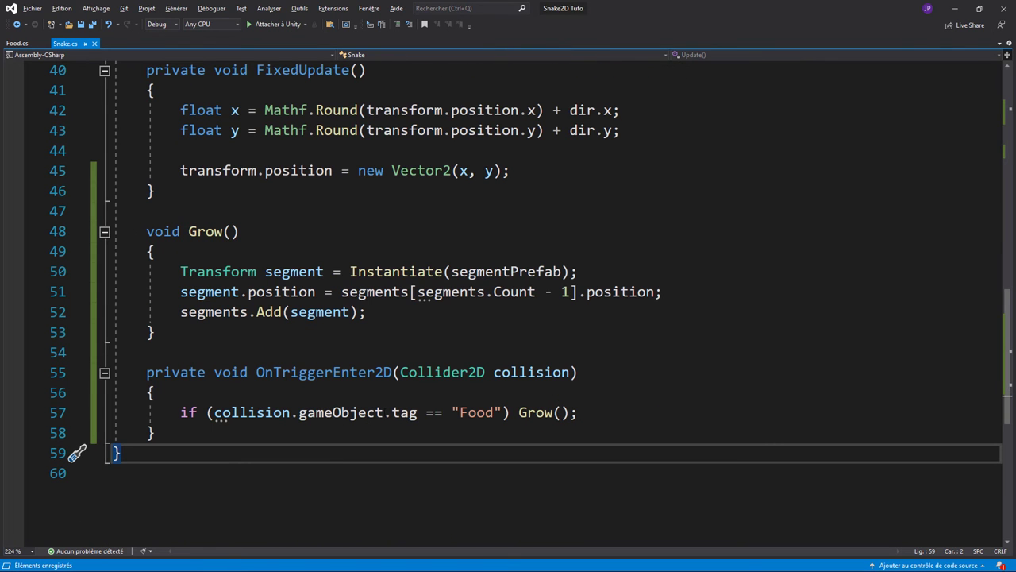
key("alt+Tab")
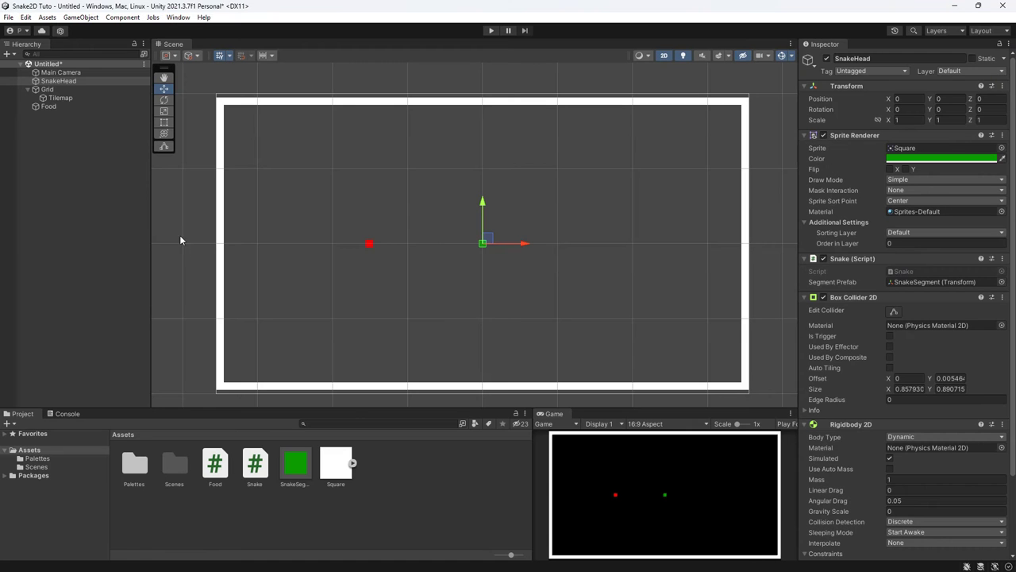
left_click(55, 105)
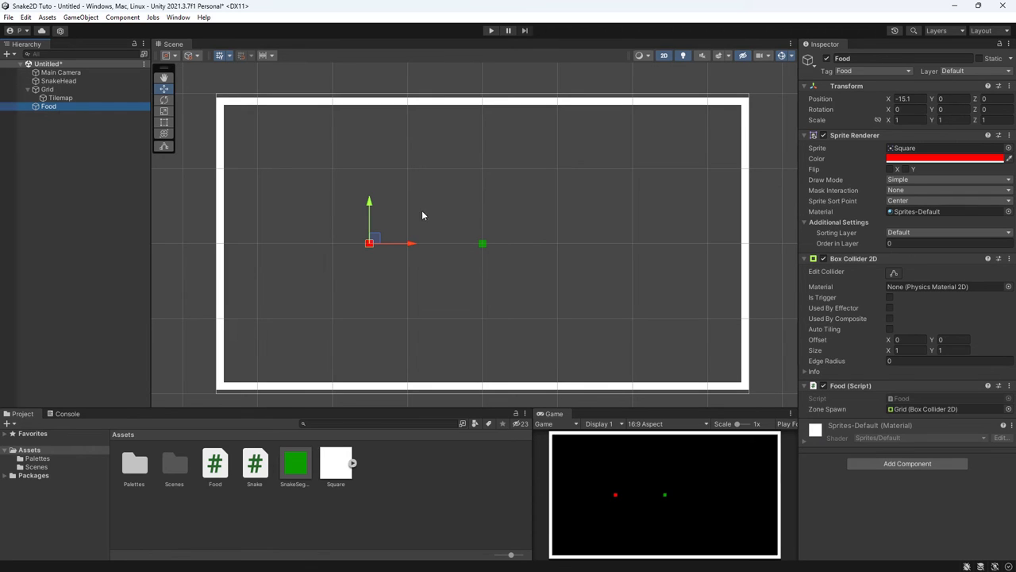
left_click(890, 297)
Play the game and steer with the arrow keys to eat the food three times
left_click(490, 31)
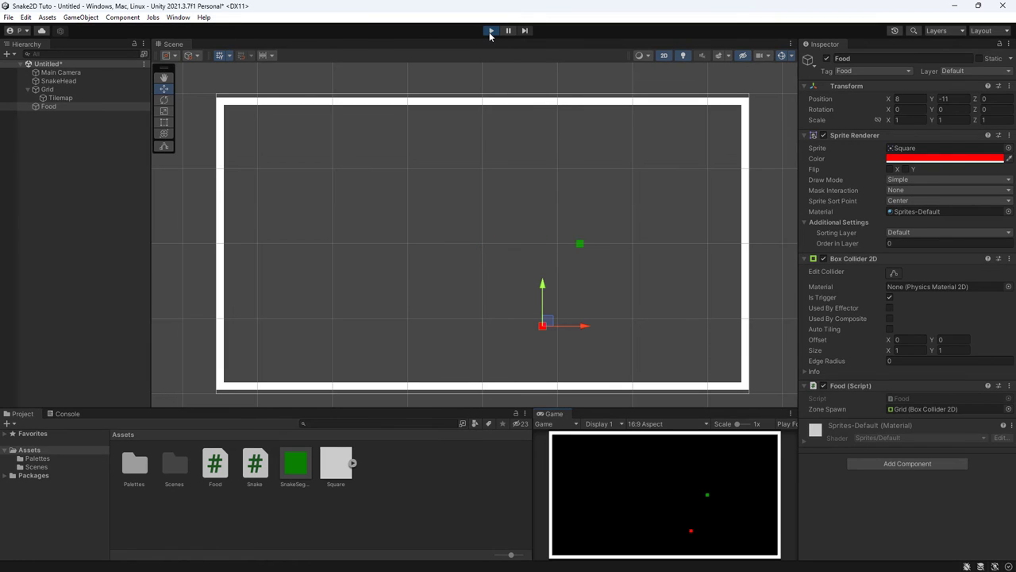
key("Left")
key("Up")
key("Right")
key("Down")
key("Left")
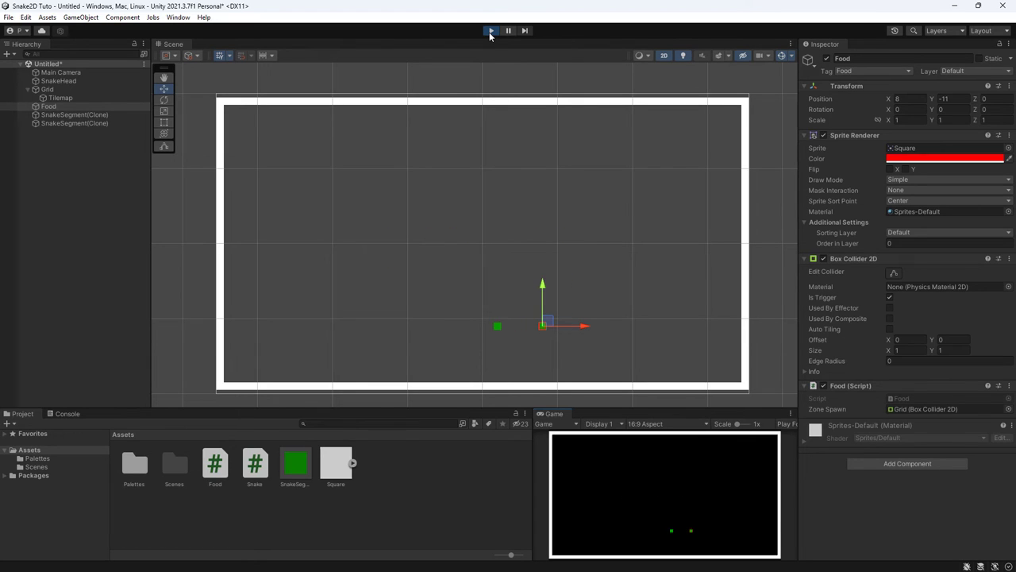
key("Up")
key("Right")
key("Down")
key("Left")
key("Up")
key("Right")
key("Down")
key("Left")
Pause, move the food to about X -3.72, Y 2.34, then exit Play mode
left_click(508, 30)
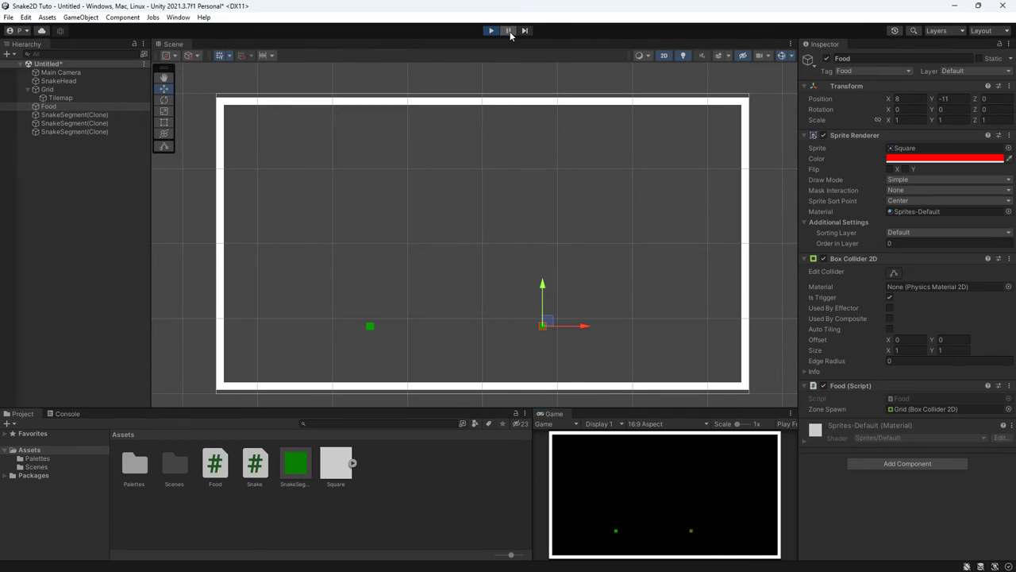
left_click_drag(572, 325, 483, 327)
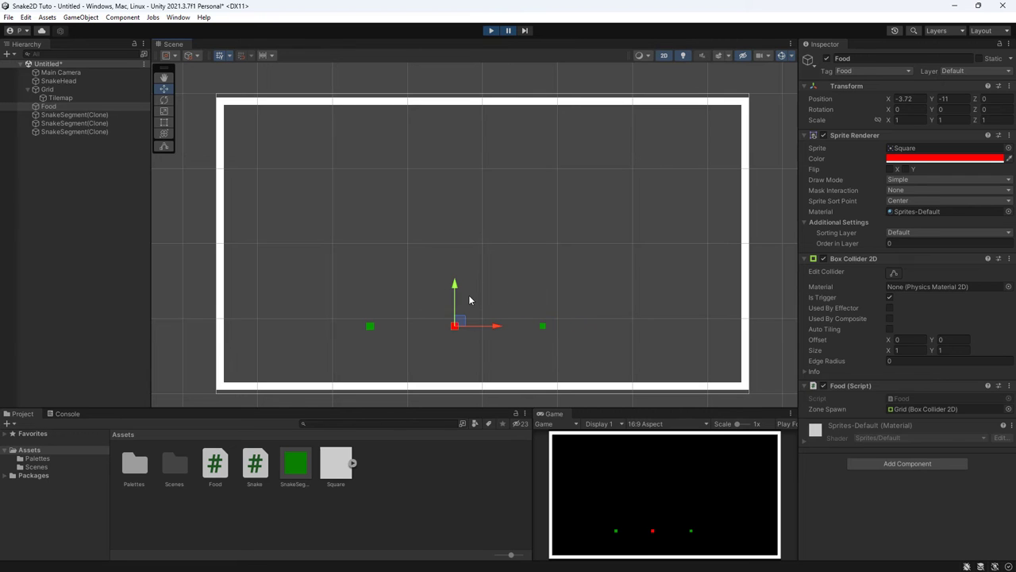
left_click_drag(457, 285, 469, 195)
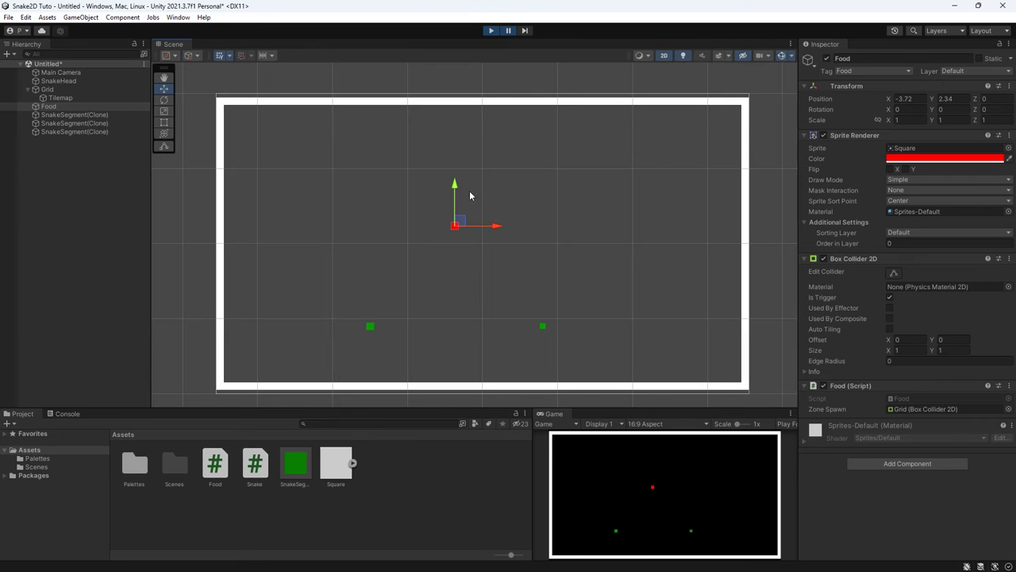
left_click(490, 31)
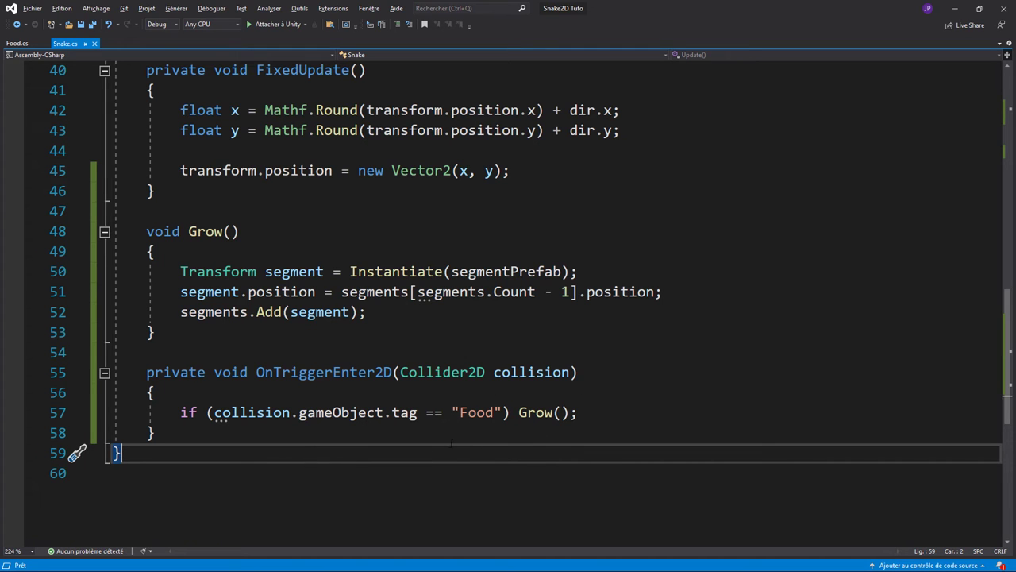
Insert a for-loop snippet on a new line at the top of FixedUpdate
scroll(476, 413, "up", 2)
scroll(461, 417, "up", 10)
scroll(443, 423, "up", 1)
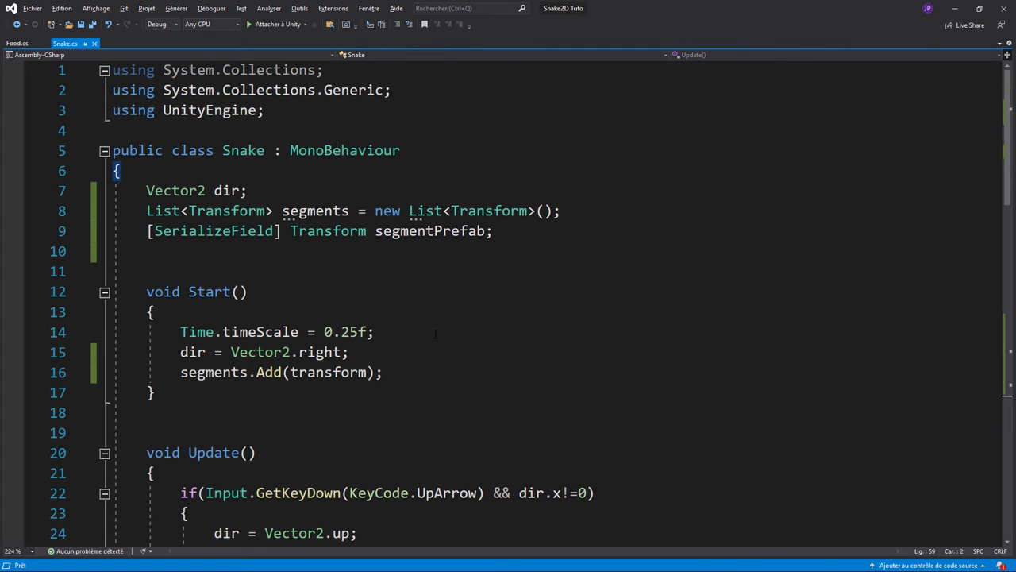
scroll(435, 333, "down", 5)
scroll(435, 333, "down", 3)
scroll(435, 333, "up", 1)
scroll(435, 333, "down", 1)
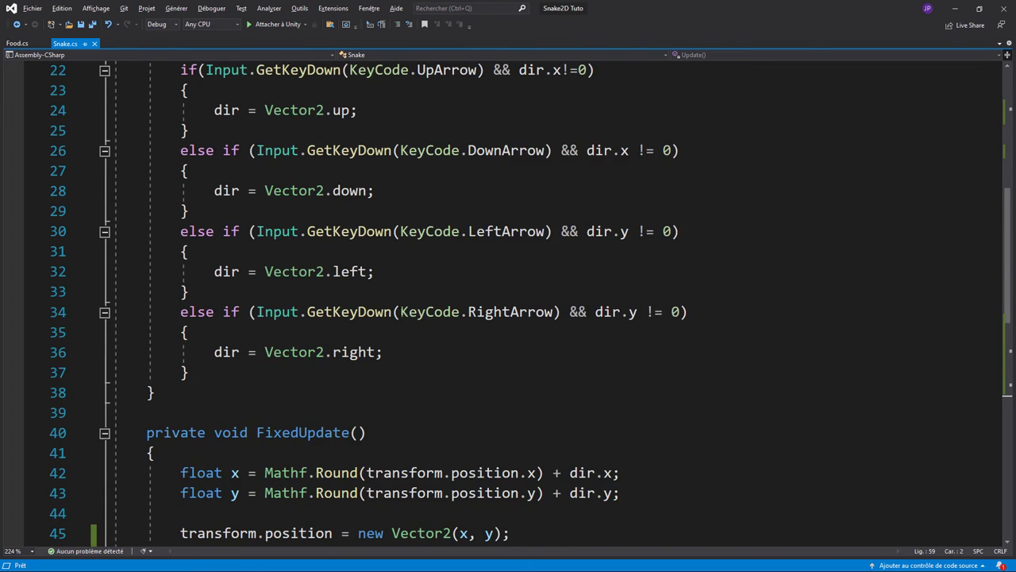
scroll(419, 289, "down", 1)
scroll(419, 293, "down", 2)
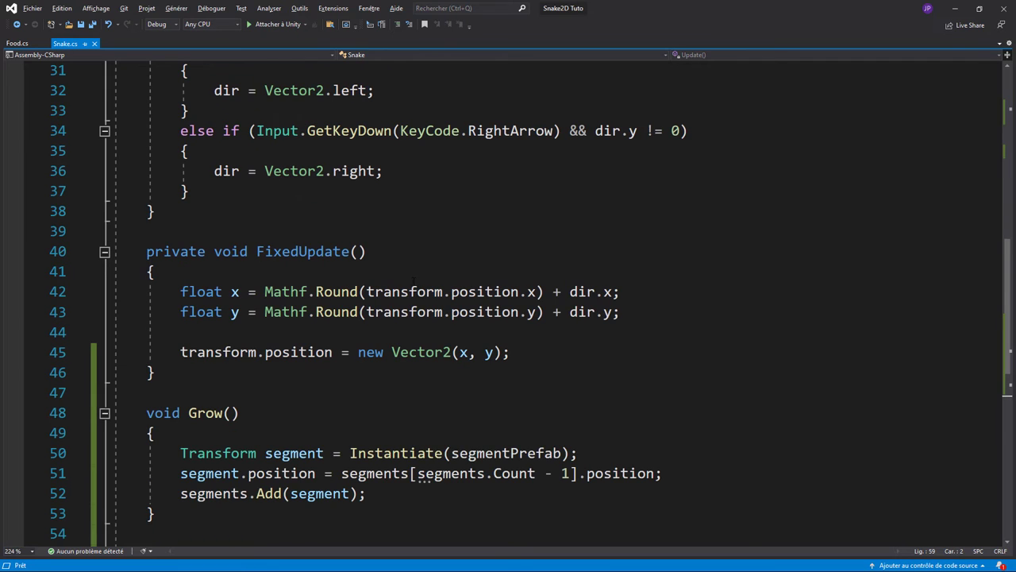
left_click(197, 272)
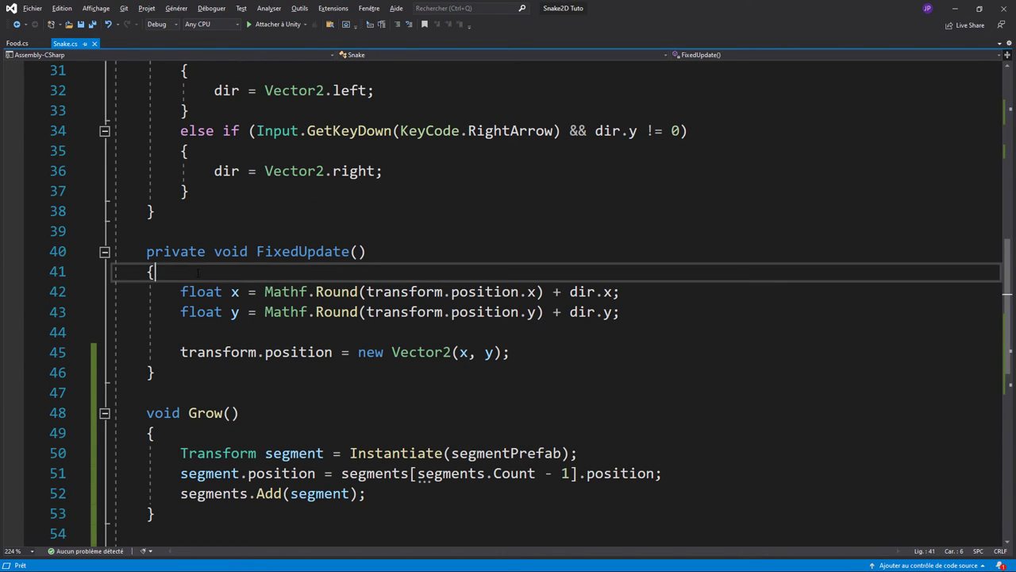
key("Return")
key("Return")
key("Return")
key("Return")
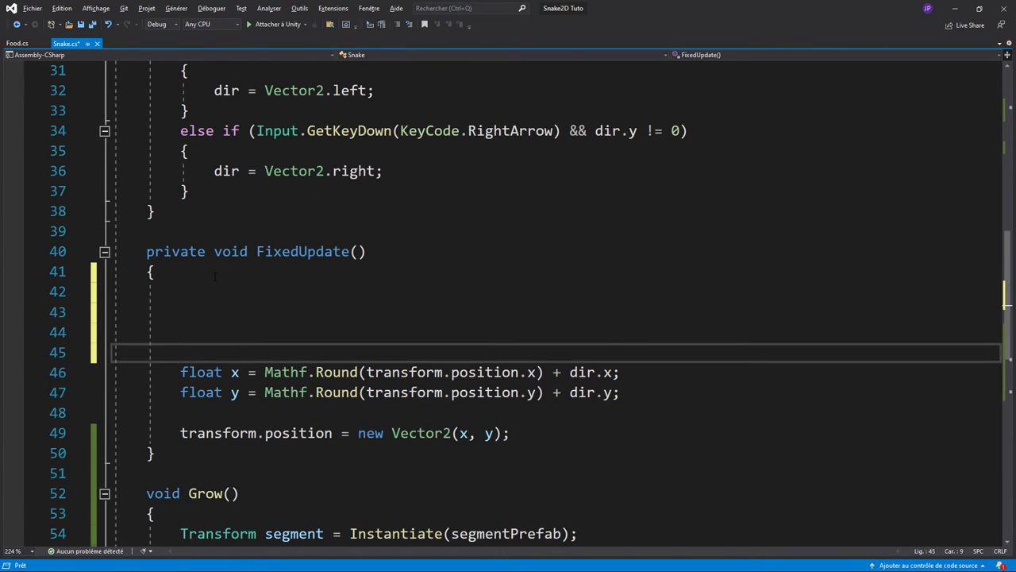
key("Up")
key("Up")
type("f")
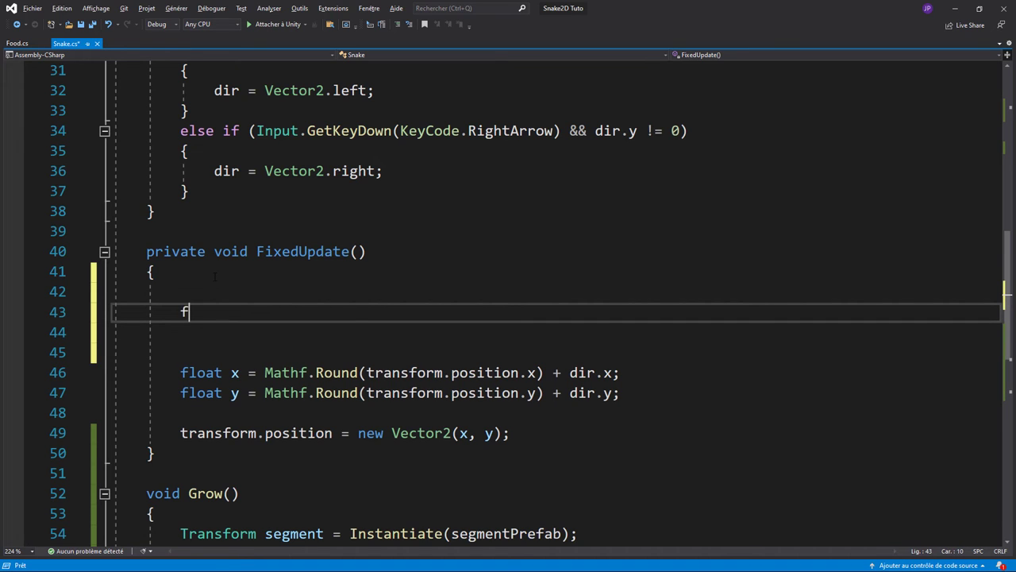
type("or")
key("Tab")
key("Tab")
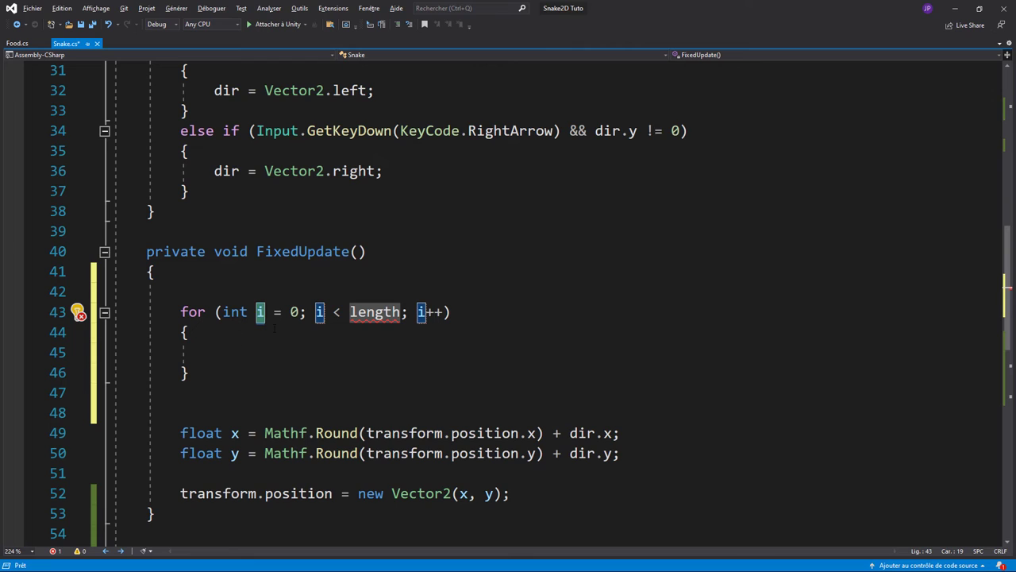
key("Return")
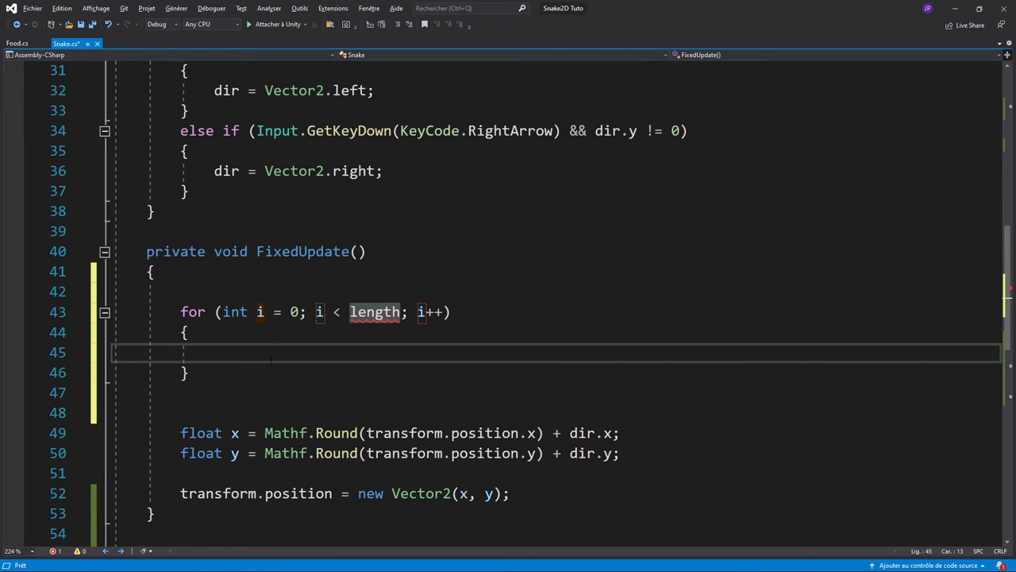
Edit the loop header to for (int i = segments.Count - 1; i > 0; i--)
double_click(294, 312)
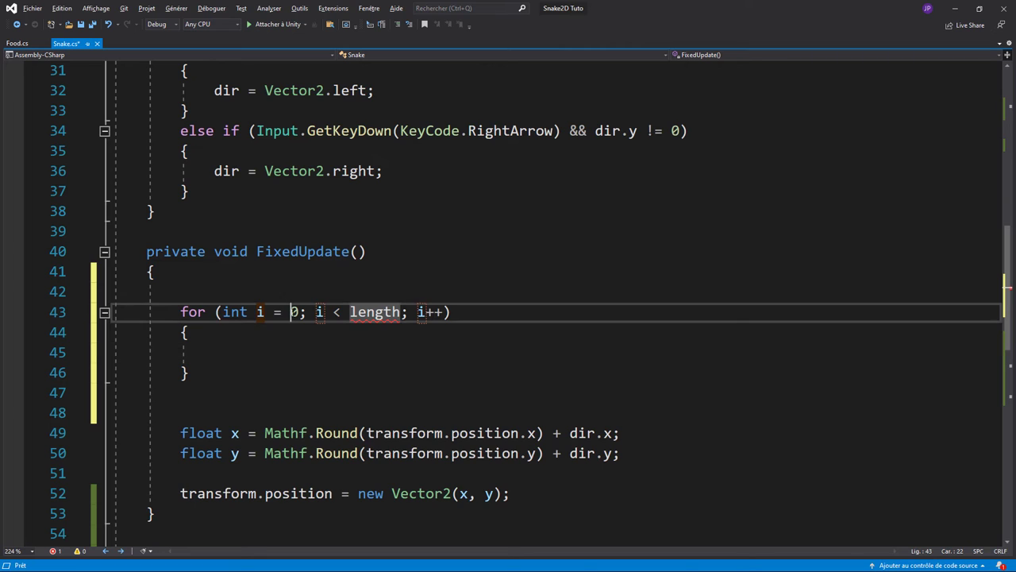
type("se")
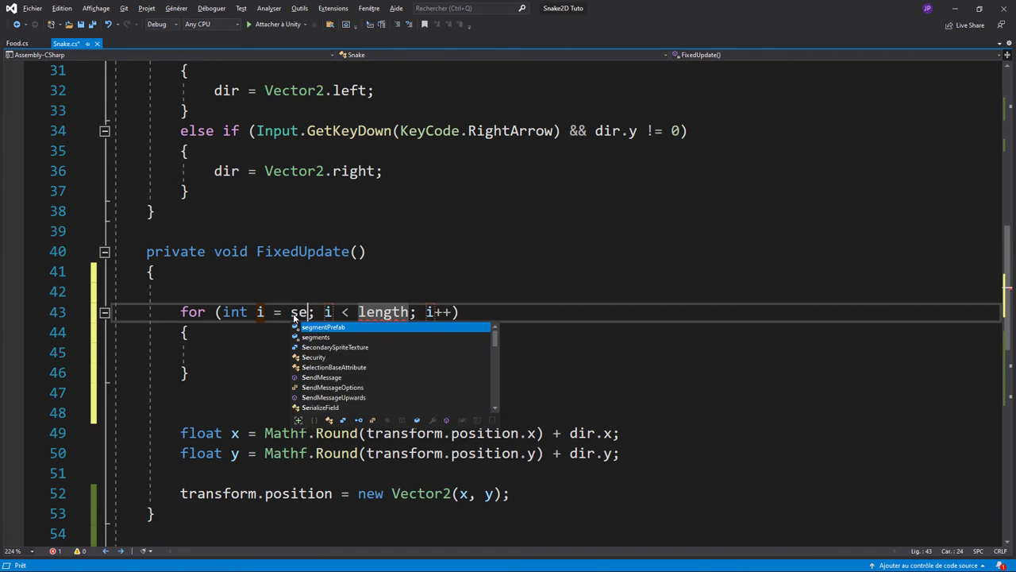
type("g")
key("Tab")
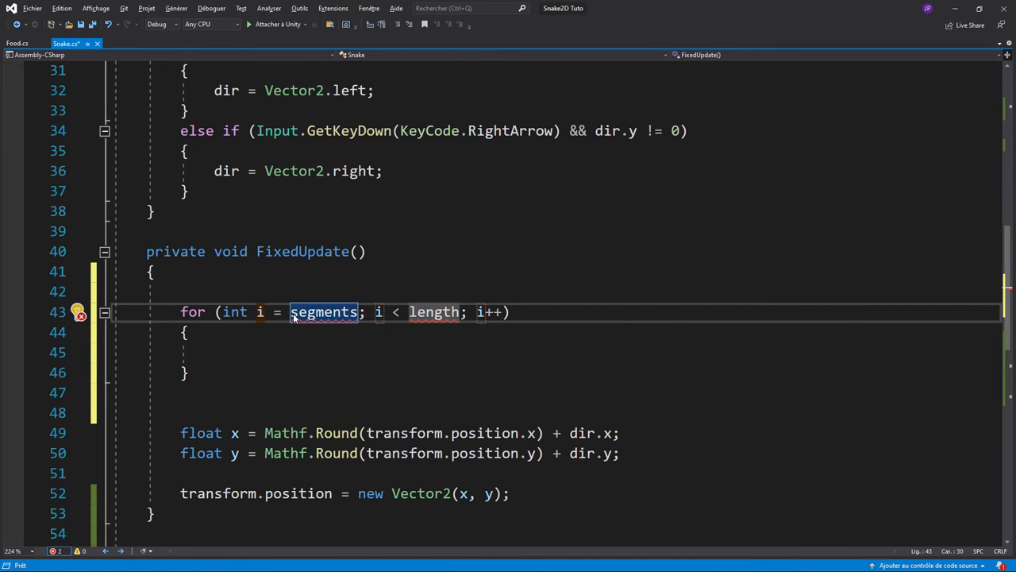
type(".co")
key("Tab")
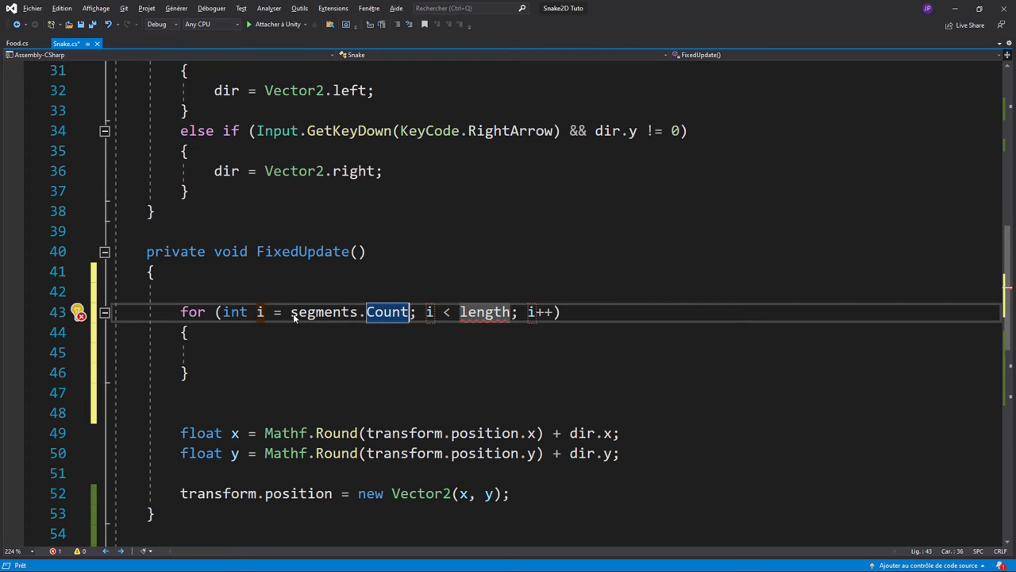
type("- 1")
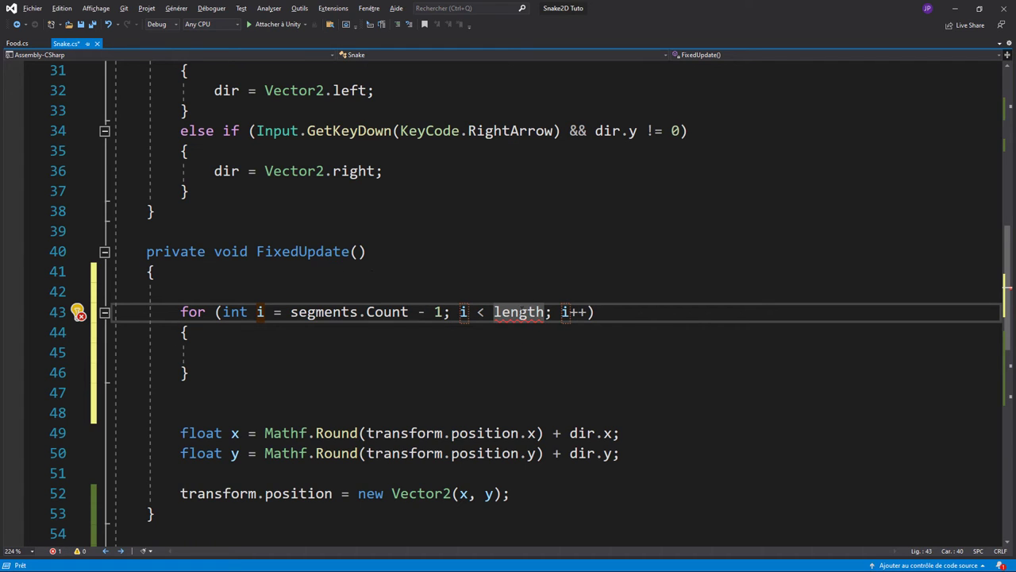
left_click_drag(476, 312, 537, 317)
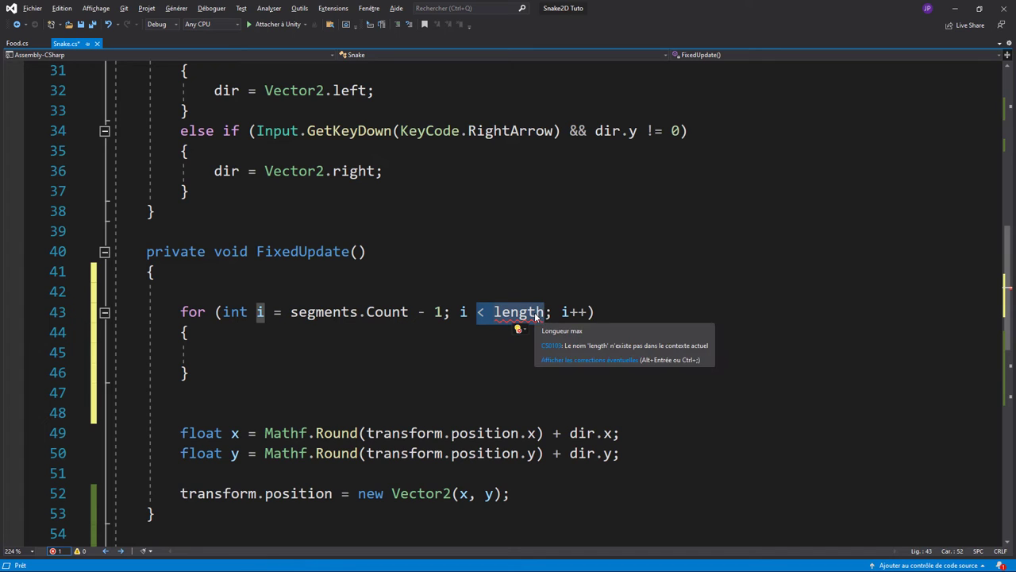
type(">")
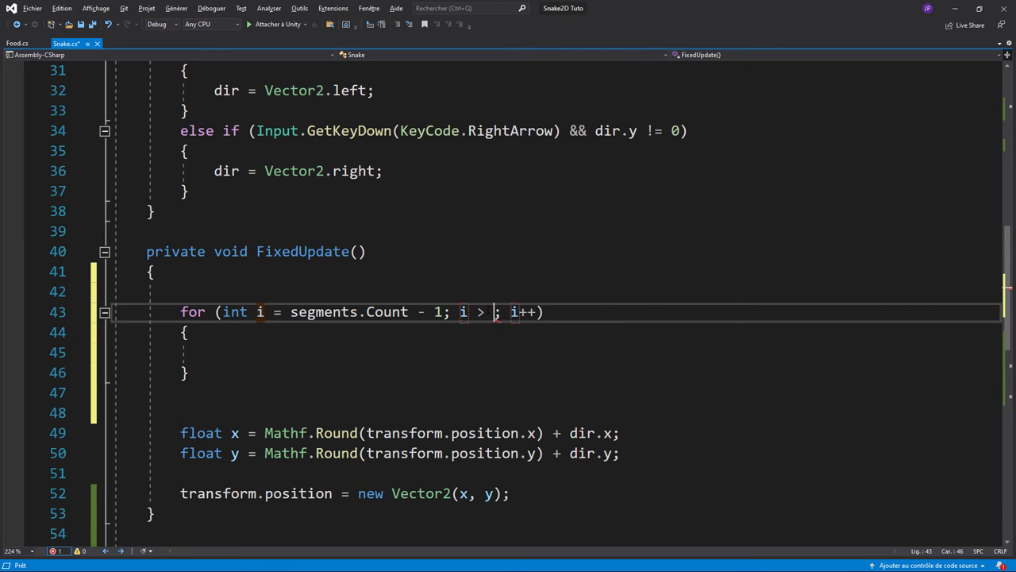
type(" 0")
left_click_drag(527, 312, 546, 312)
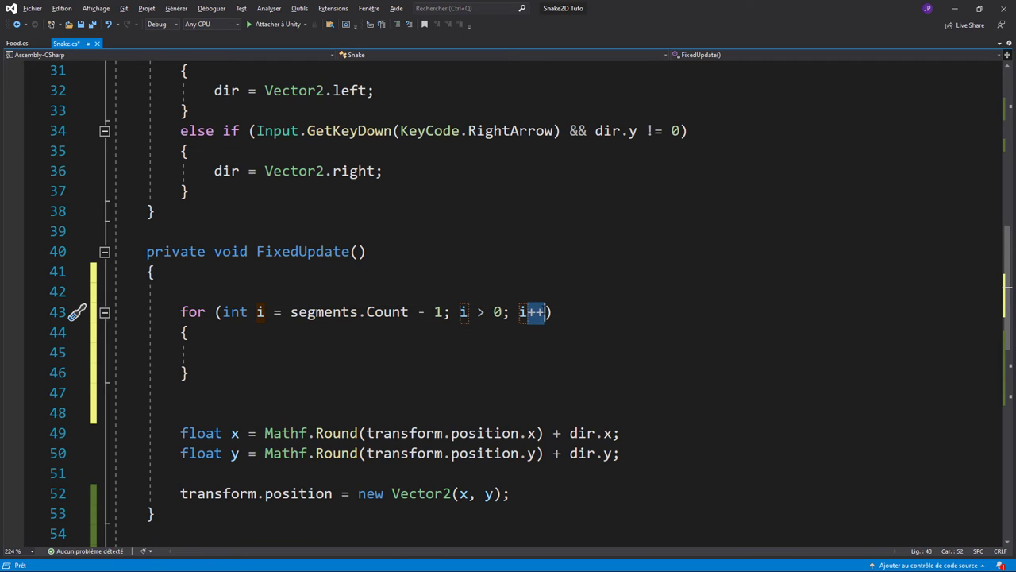
type("--")
key("Down")
key("Down")
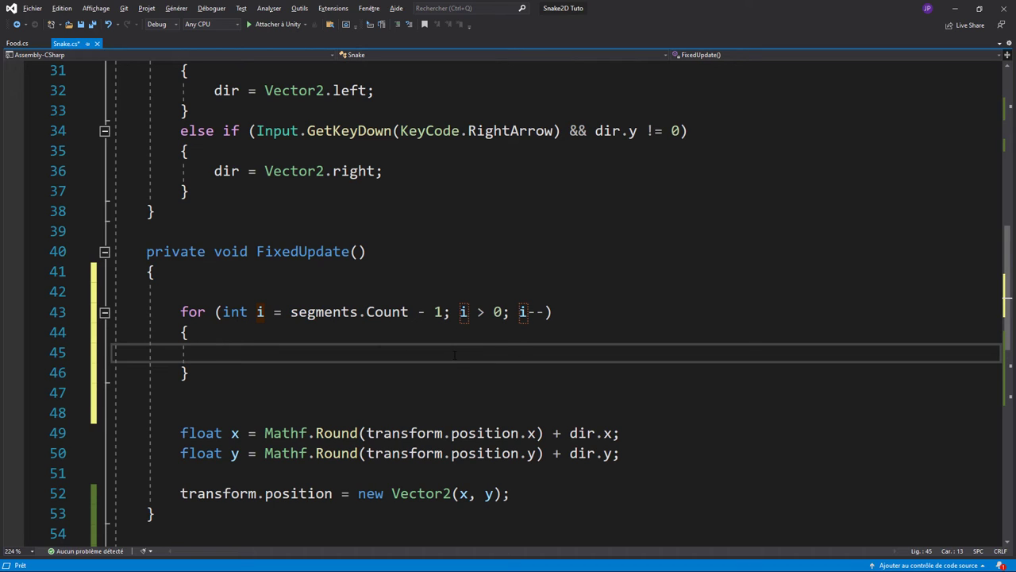
Write segments[i].position = segments[i + 1].position; in the loop body
type("s")
type("egments")
key("BackSpace")
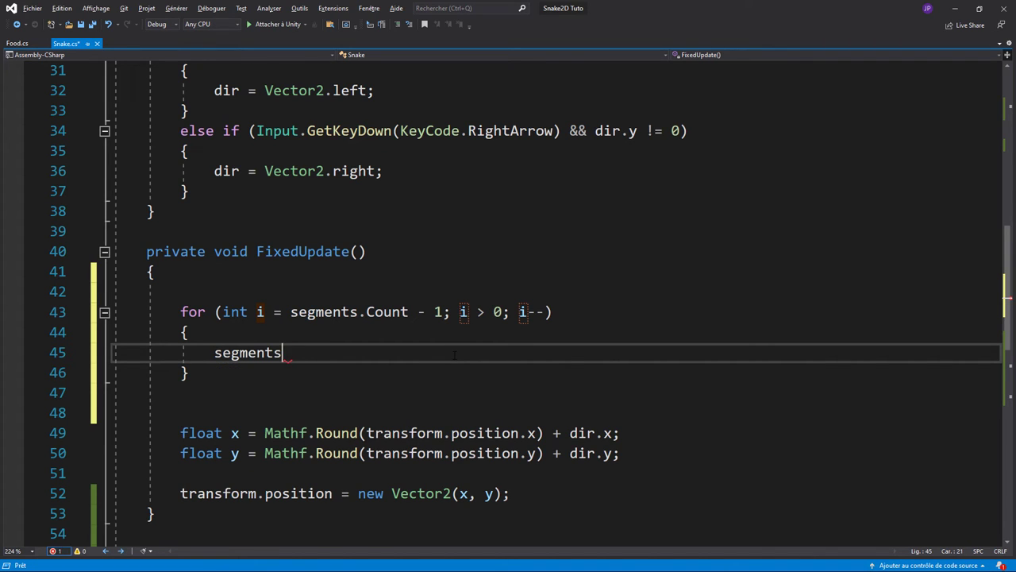
type("[")
key("BackSpace")
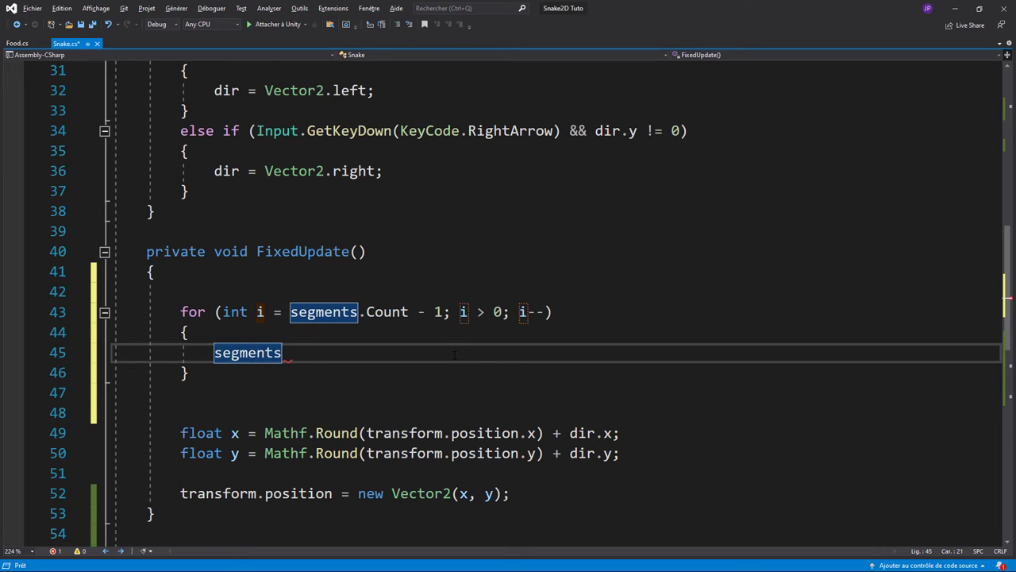
type("[i")
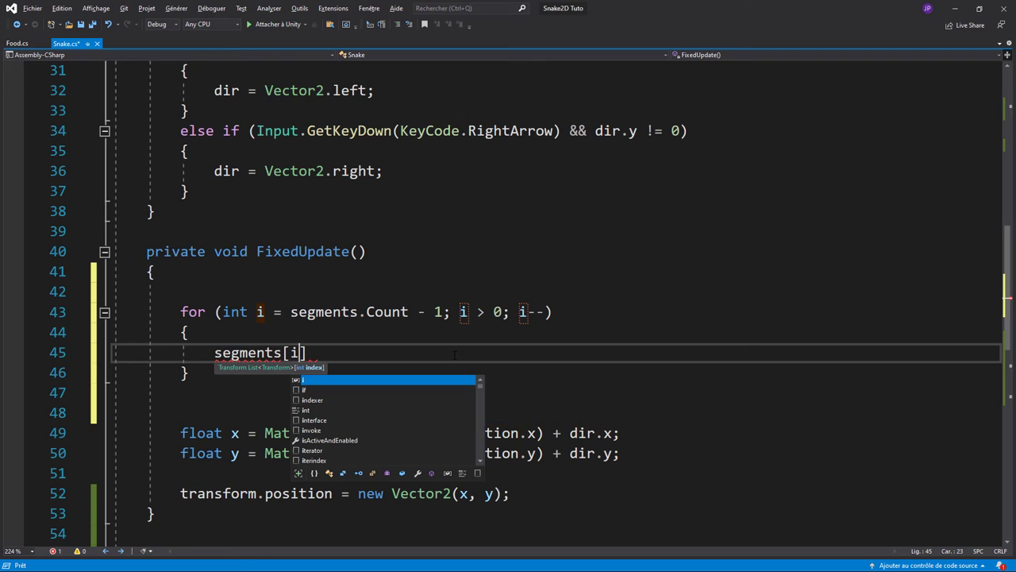
type("]")
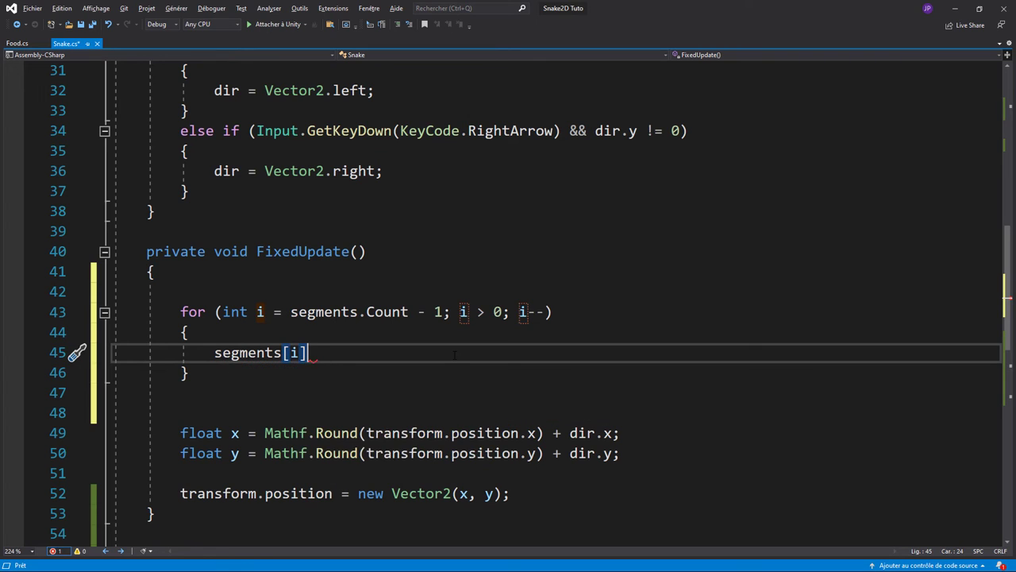
type(".p")
key("Tab")
type("= ")
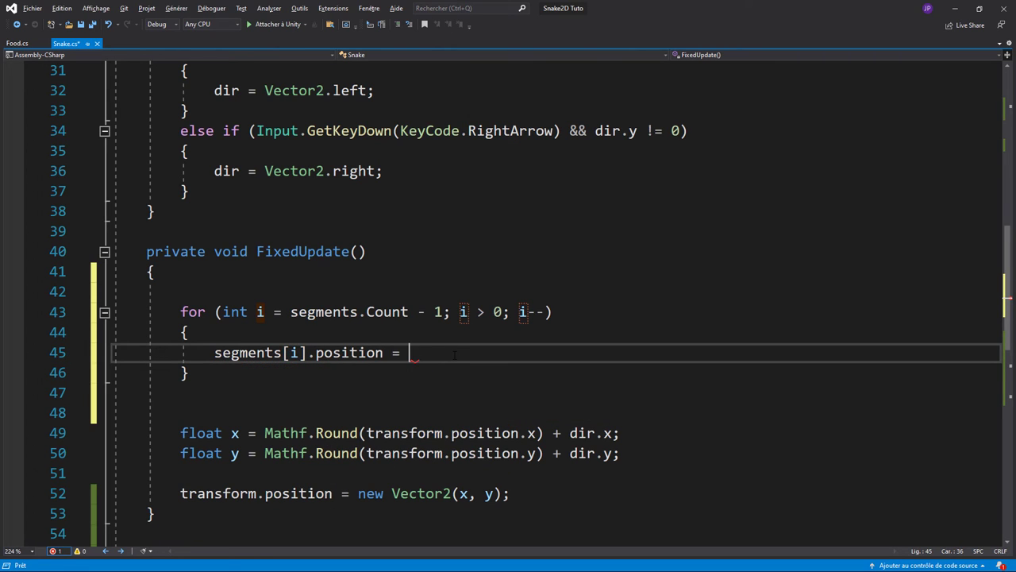
type("seg")
key("Tab")
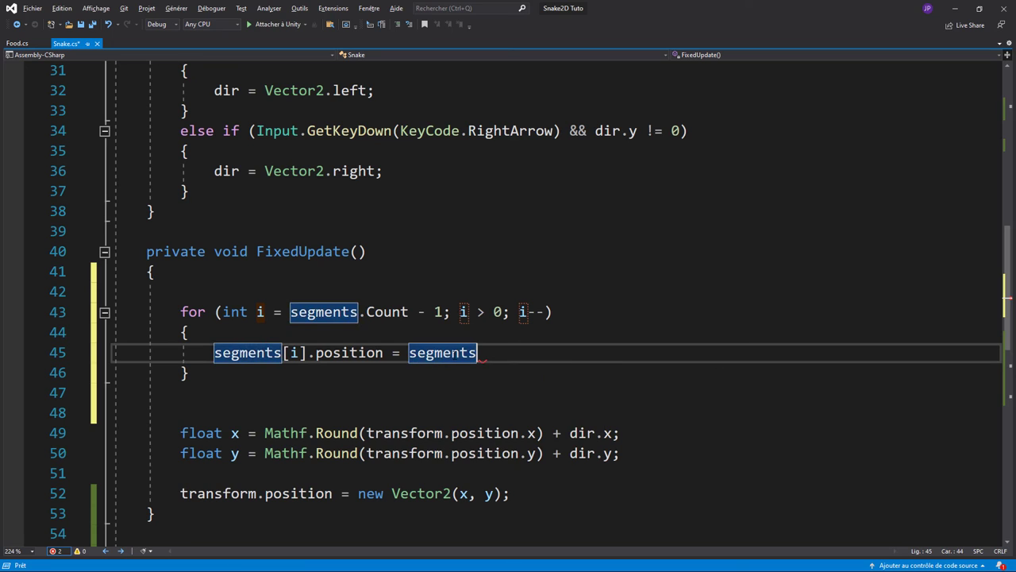
type("[")
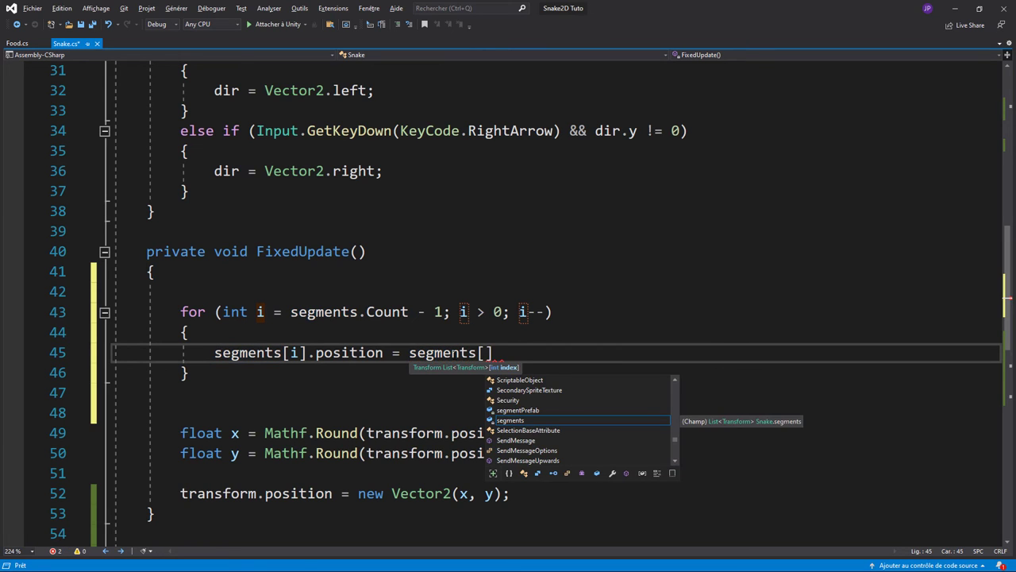
type("i + 1")
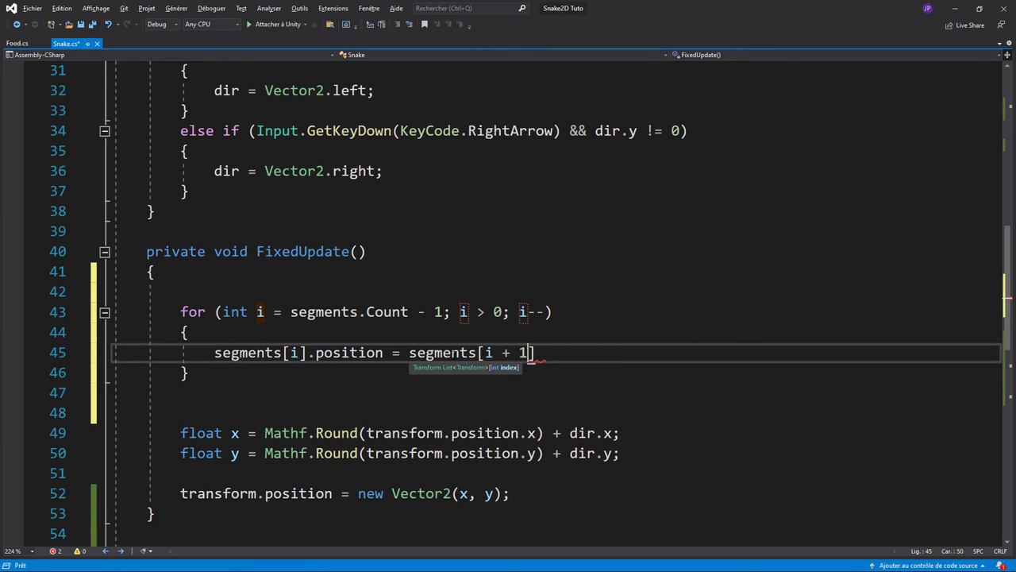
type("].po")
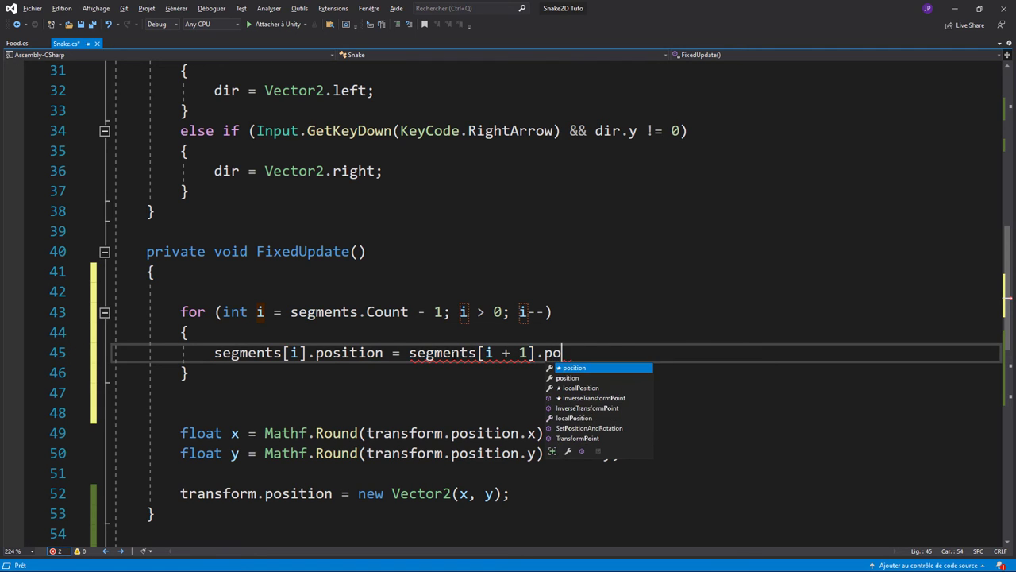
key("Tab")
type(";")
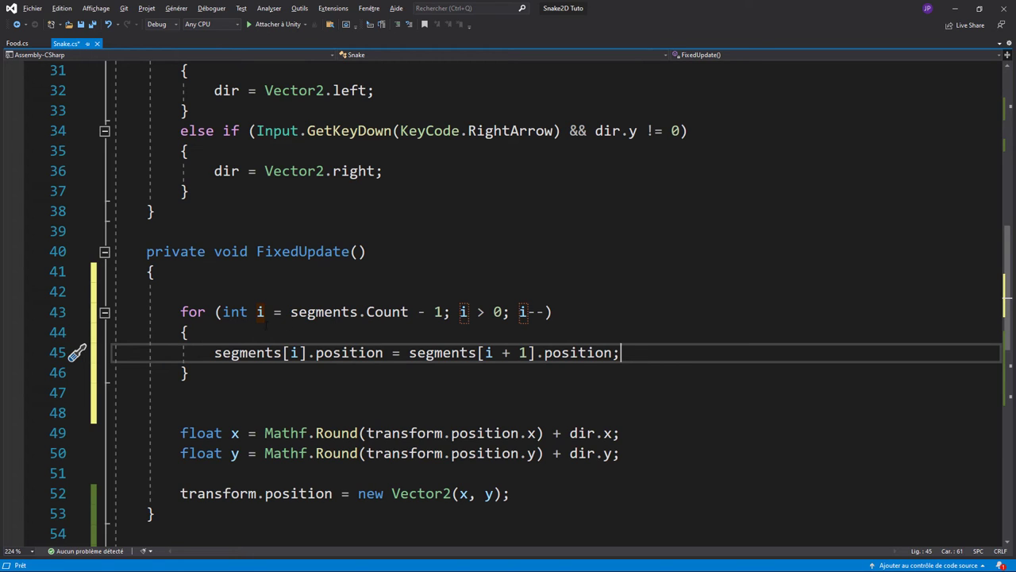
Review the new loop line, save Snake.cs and return to Unity to reload
double_click(248, 353)
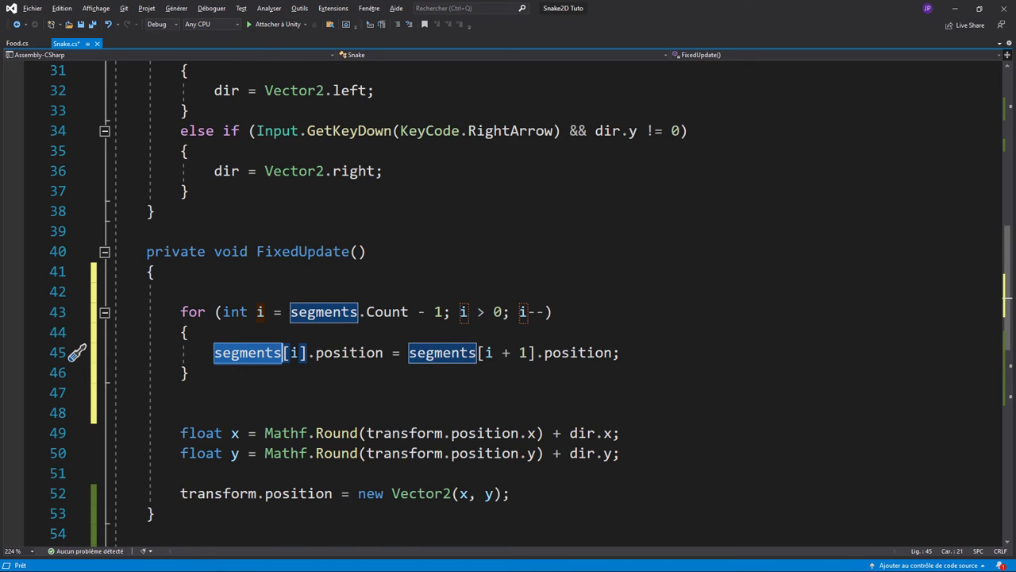
left_click(290, 353)
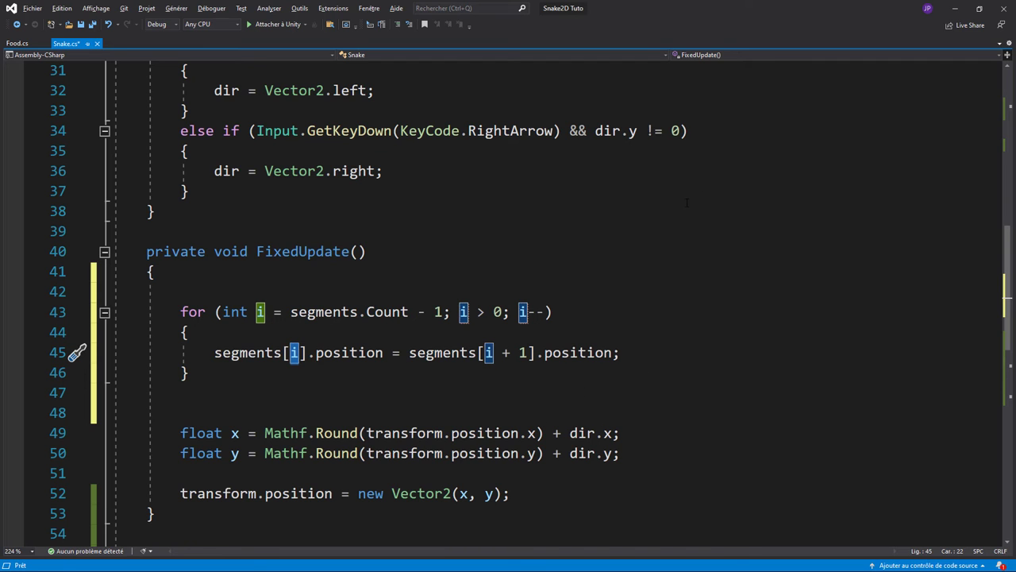
key("ctrl+s")
key("alt+Tab")
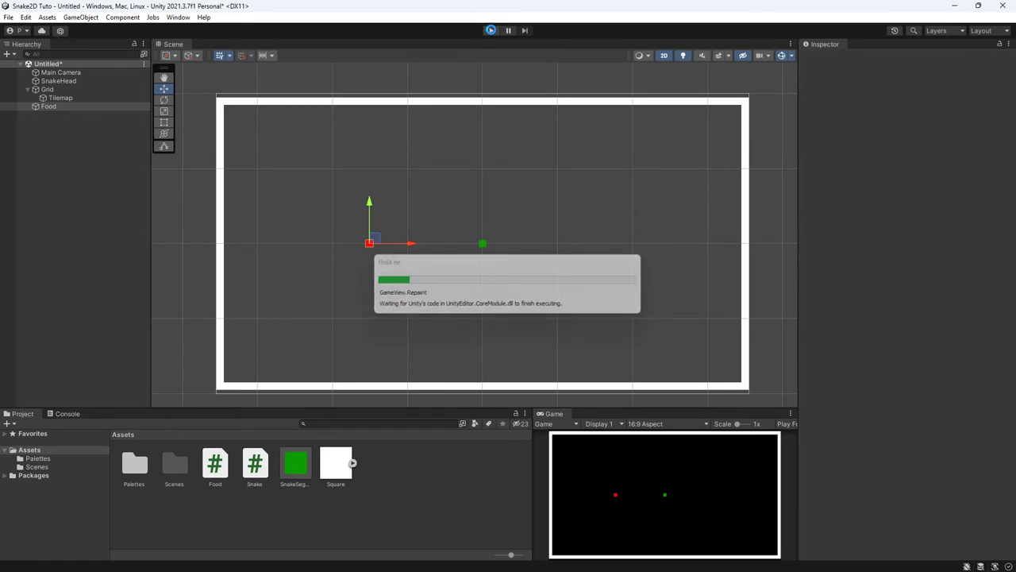
Run a brief play test, then jump from the Console's ArgumentOutOfRangeException to line 45
left_click(491, 30)
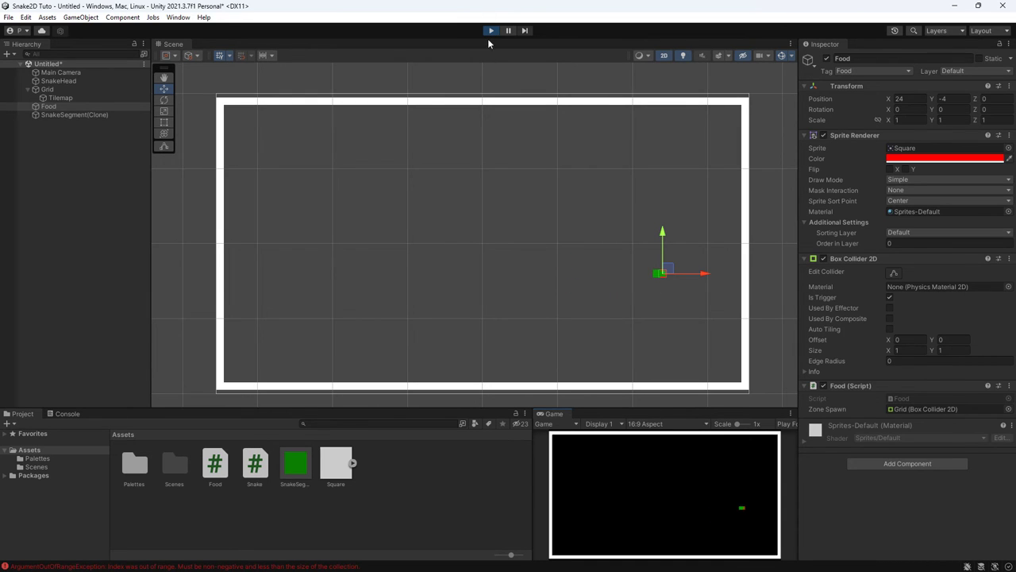
left_click(491, 30)
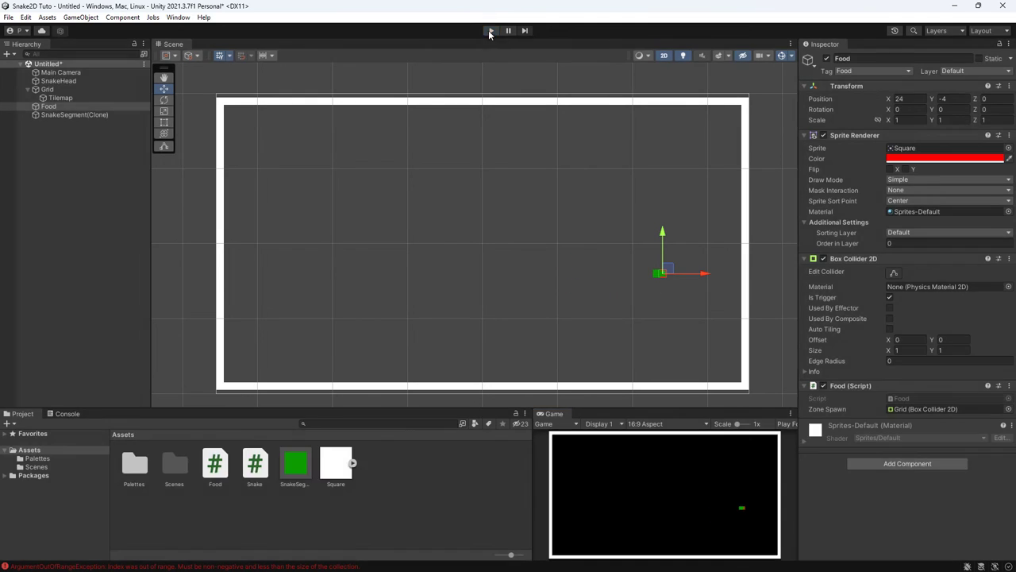
left_click(72, 414)
scroll(189, 472, "up", 2)
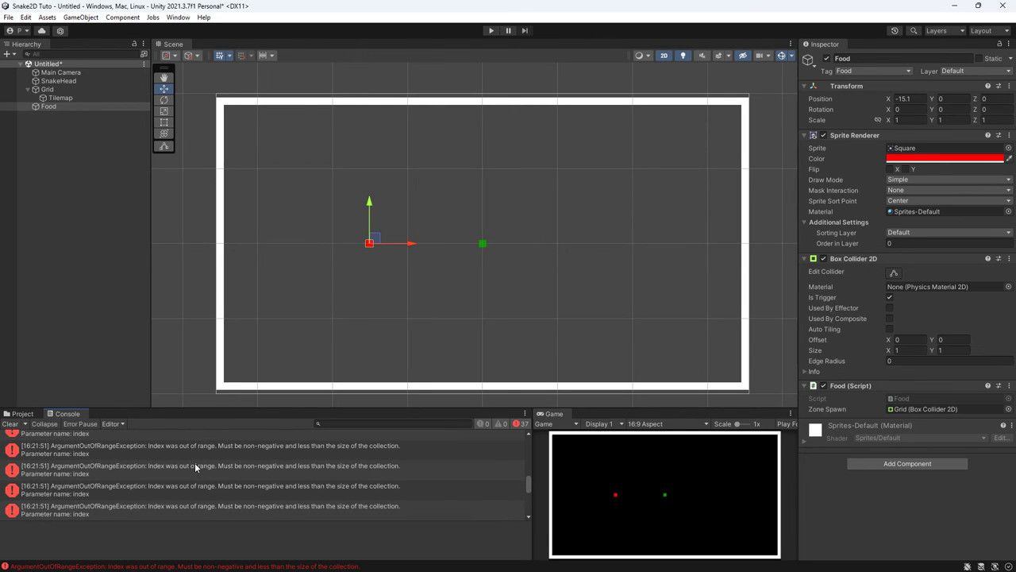
double_click(194, 464)
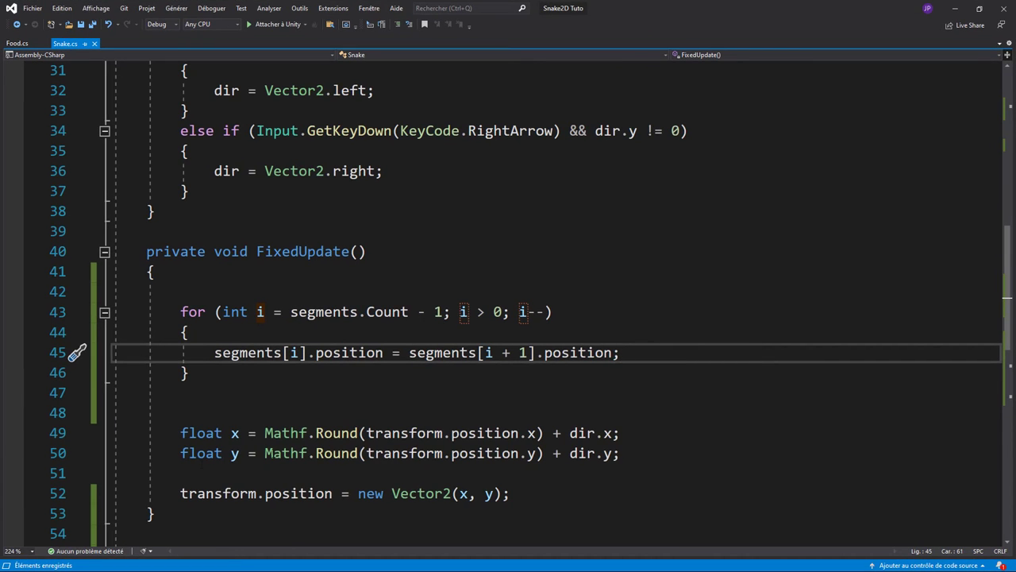
Insert a blank line above segments.Add(transform)
scroll(424, 381, "up", 10)
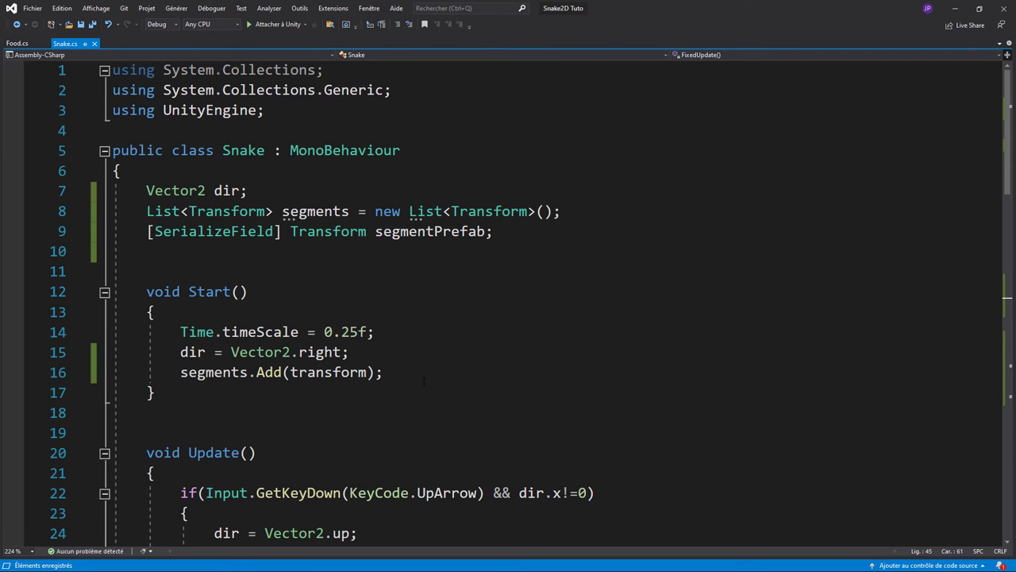
left_click(180, 371)
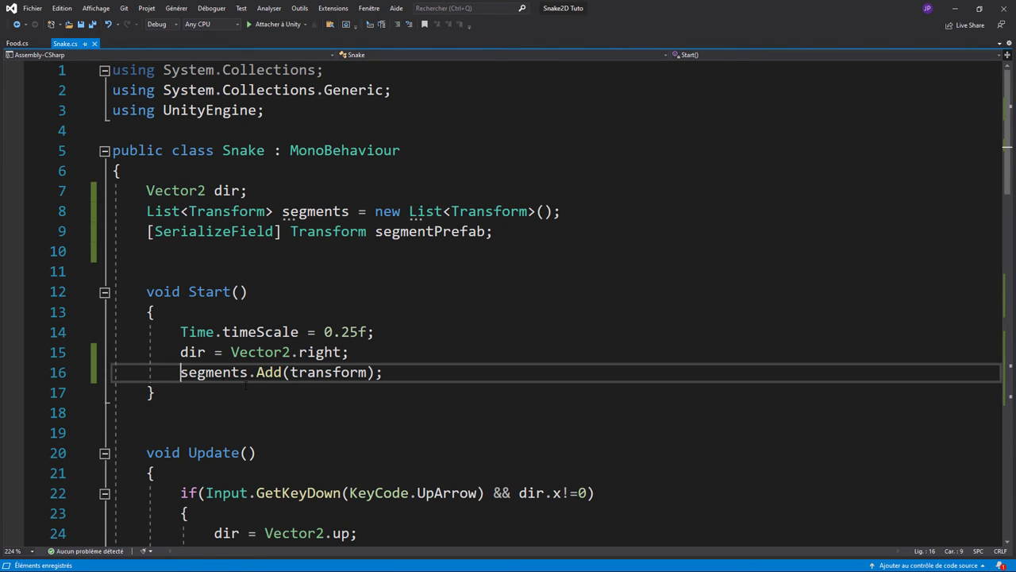
key("Return")
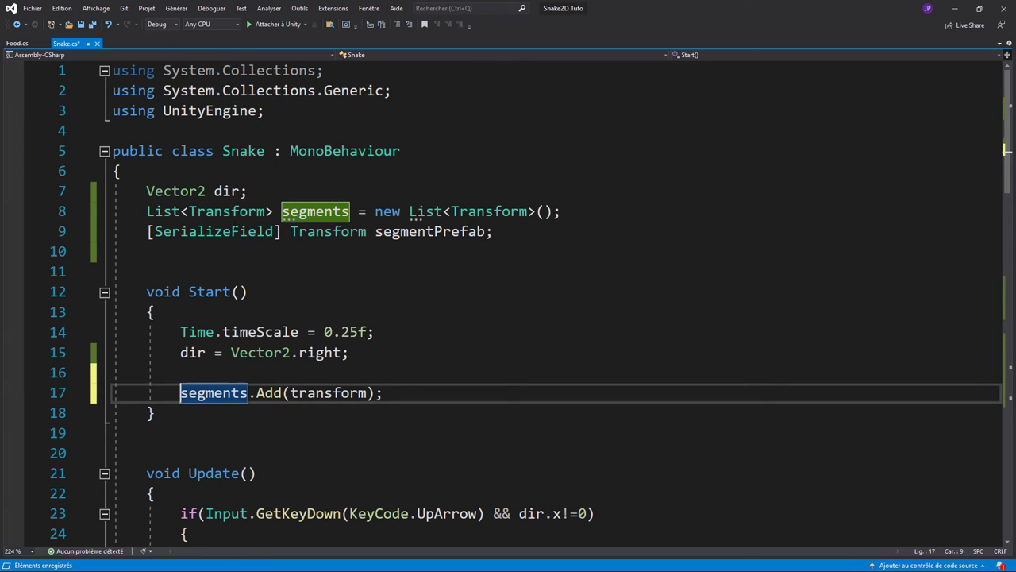
Make the List<Transform> segments declaration public, save, and return to Unity
left_click(146, 211)
type("pu")
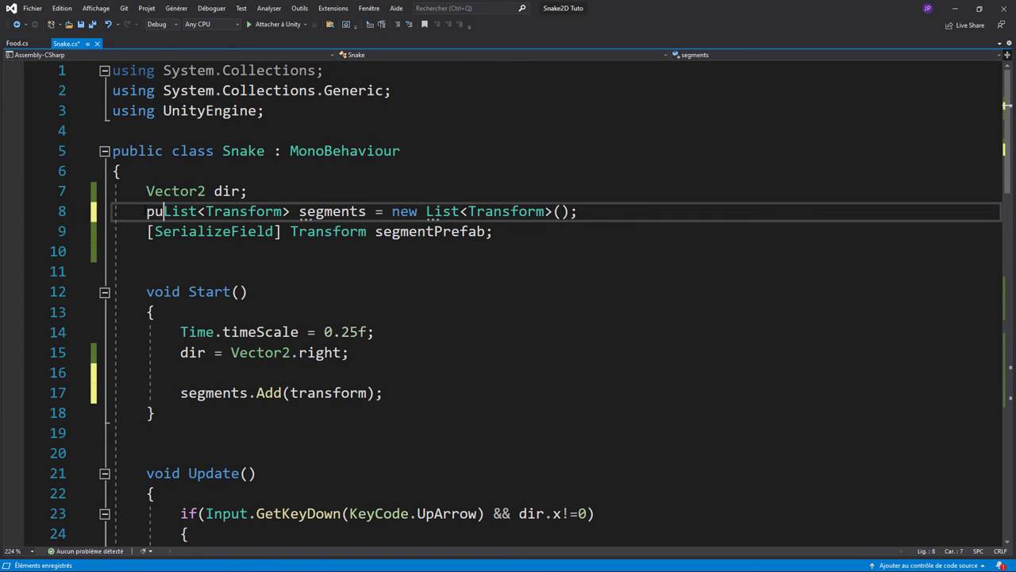
type("blic")
key("ctrl+s")
key("alt+Tab")
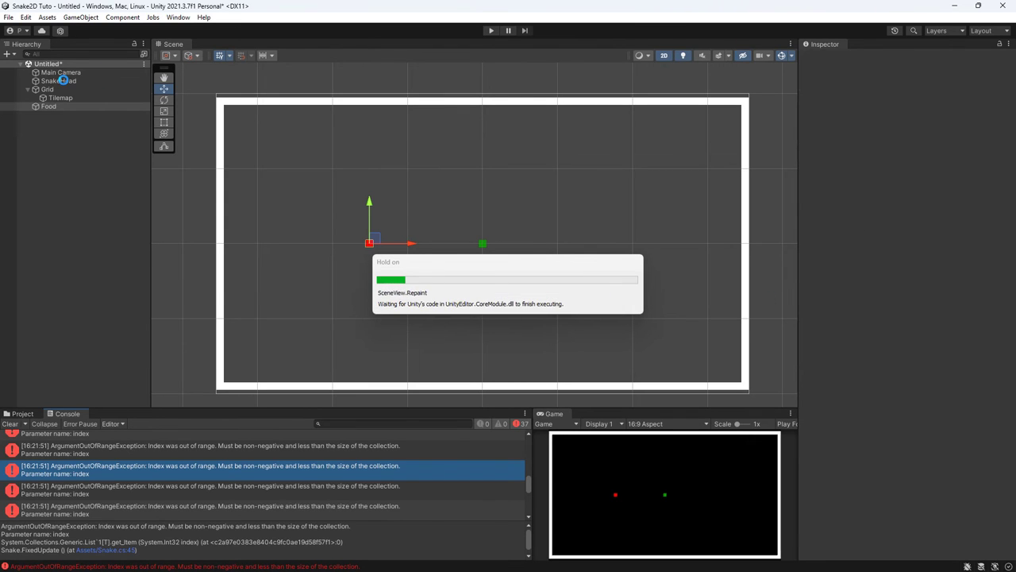
Expand SnakeHead's Segments list in the Inspector and watch it during a short play run
left_click(63, 80)
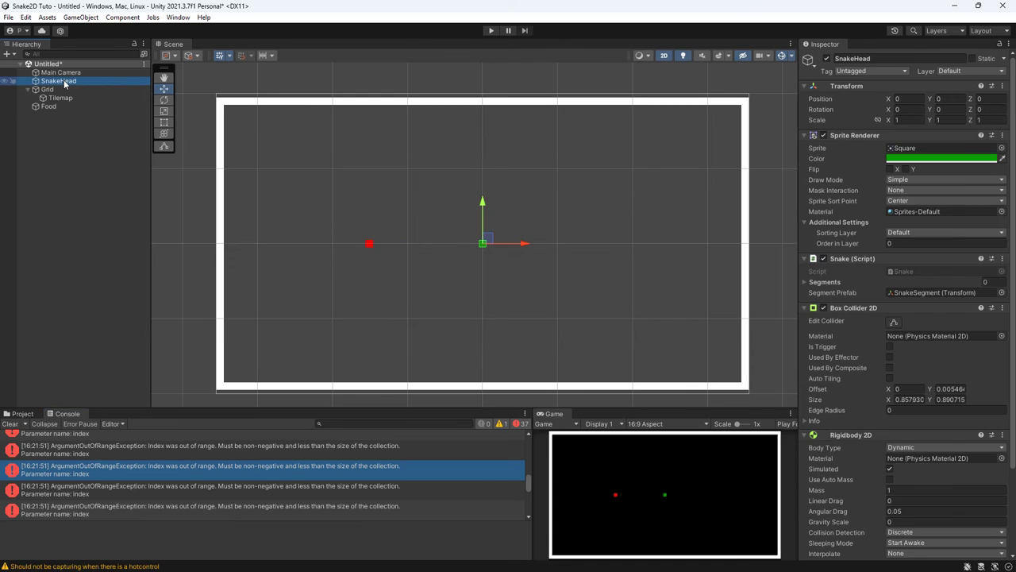
left_click(807, 308)
left_click(804, 282)
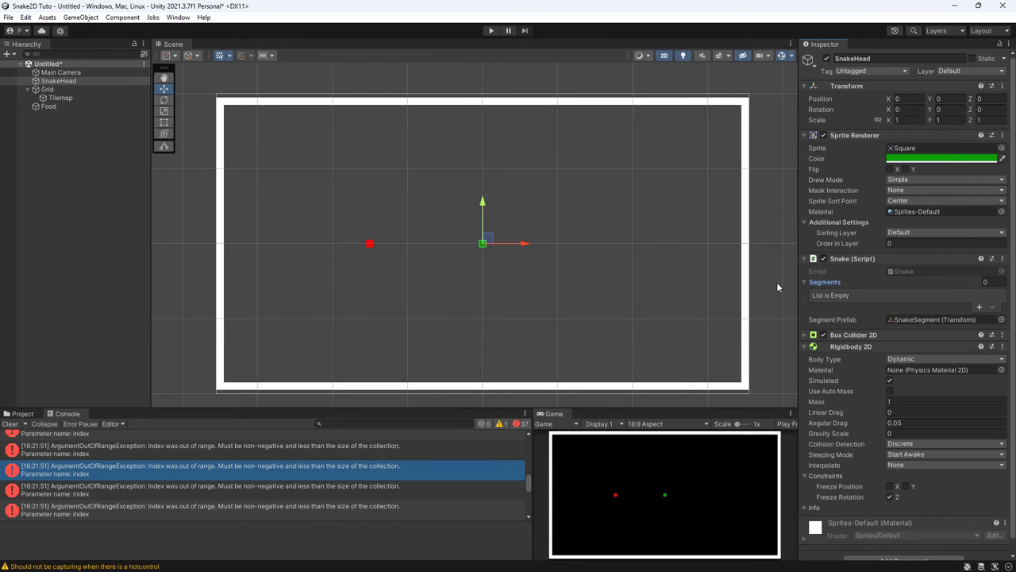
left_click(491, 30)
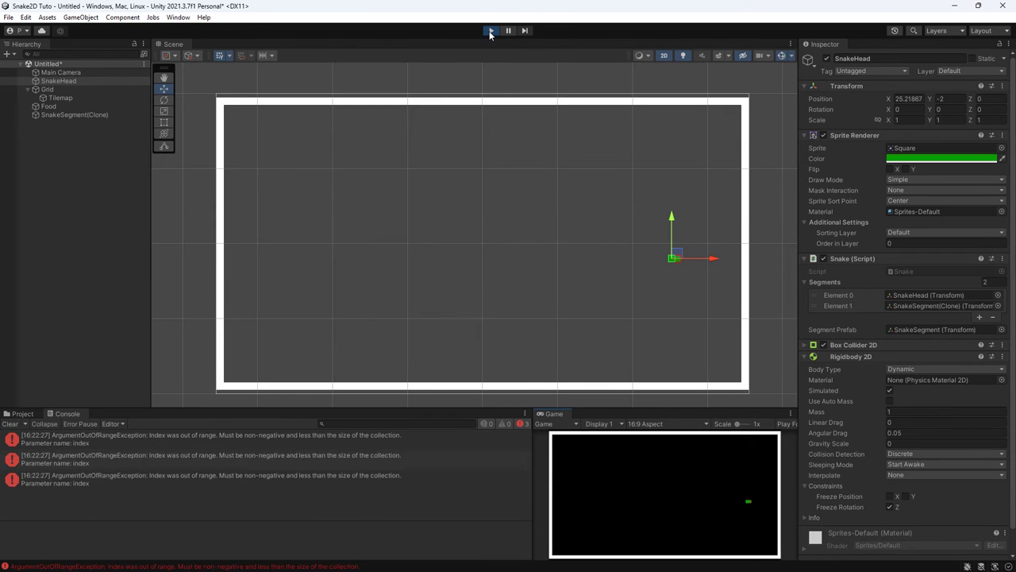
left_click(492, 31)
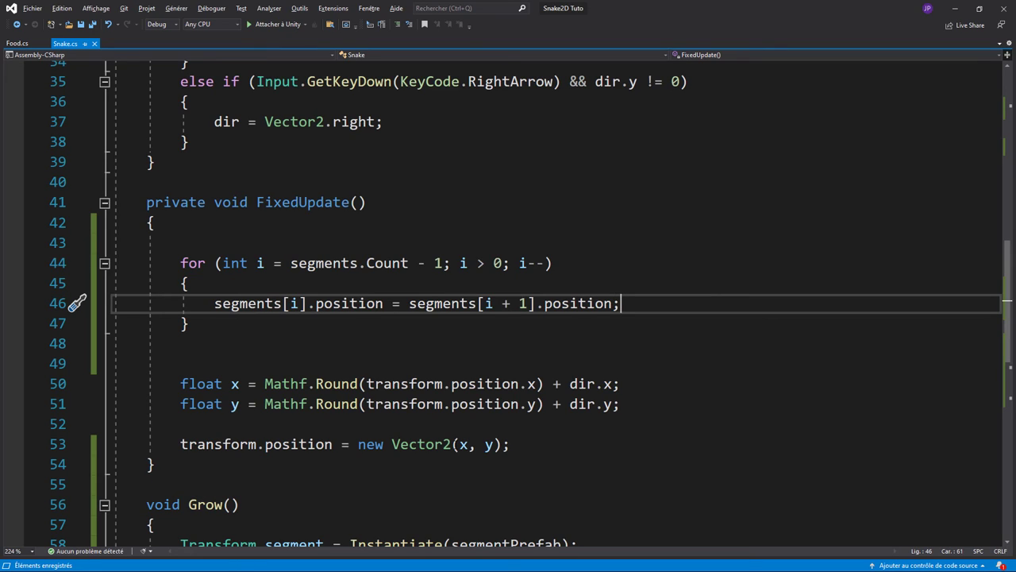
Change segments[i + 1] to segments[i - 1] on line 46, save, and switch to Unity
mouse_move(445, 445)
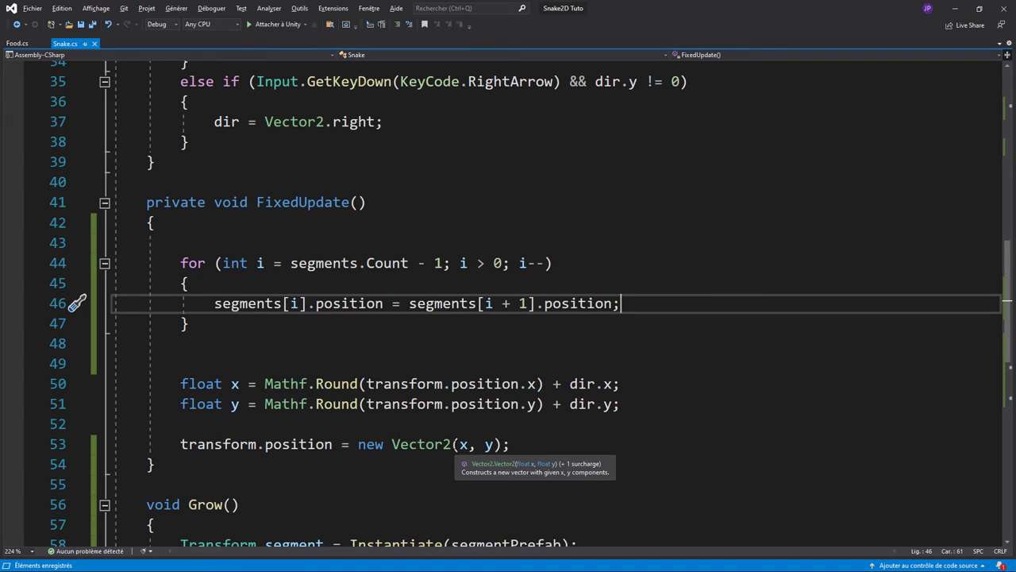
double_click(505, 303)
type("-")
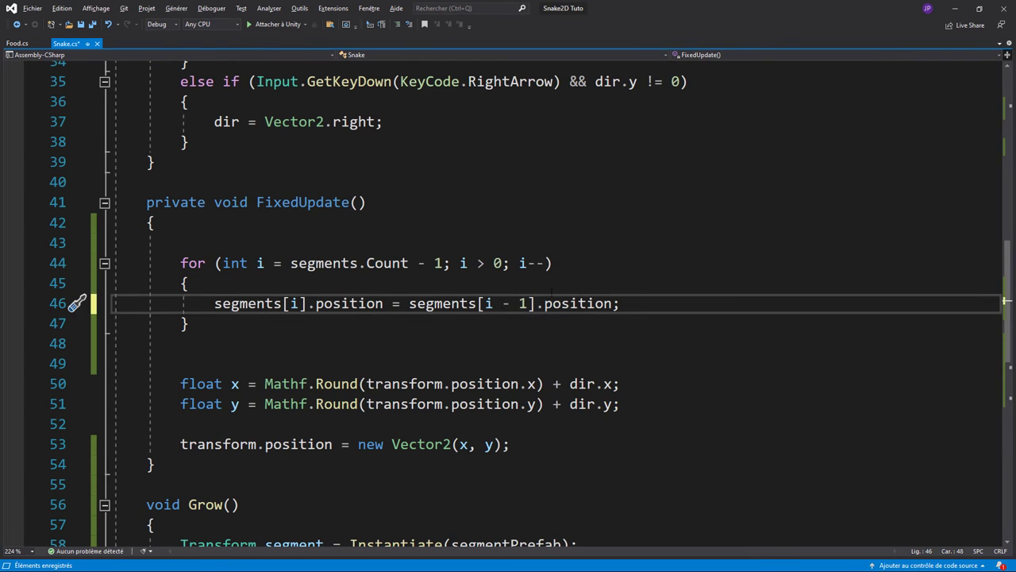
key("ctrl+s")
key("alt+Tab")
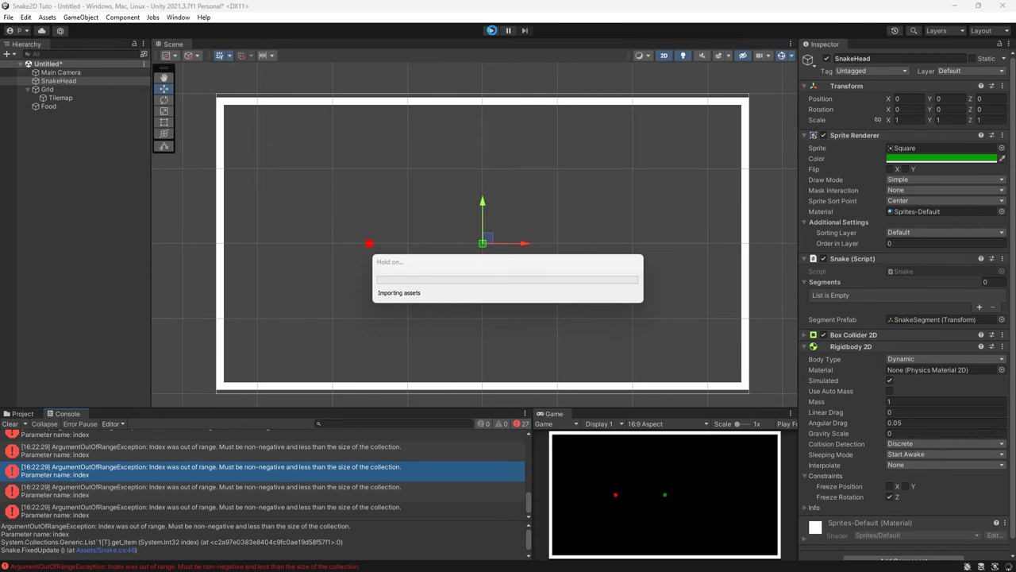
Play the game and steer the snake with WASD onto the food to watch it grow
left_click(491, 32)
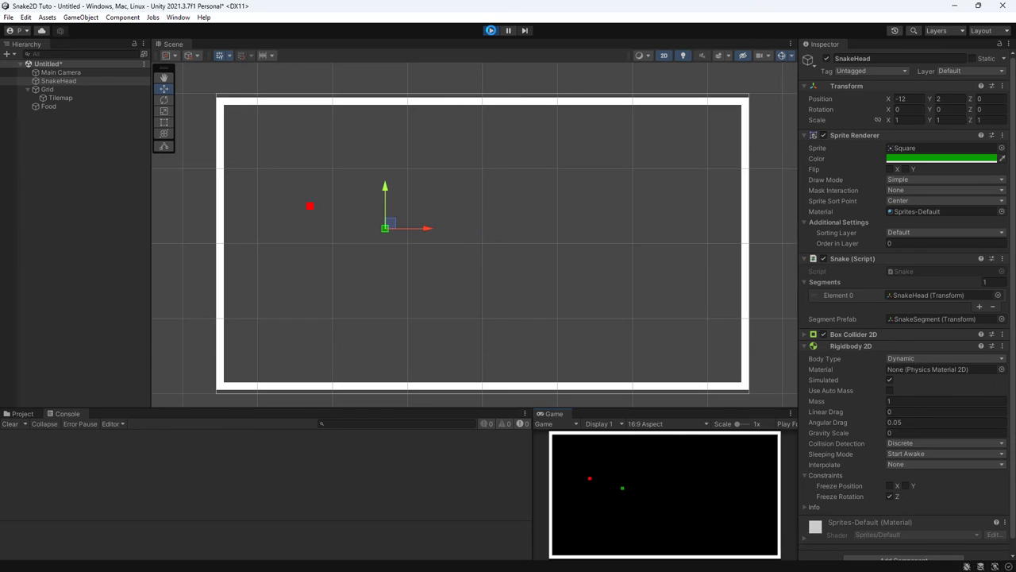
key("w")
key("d")
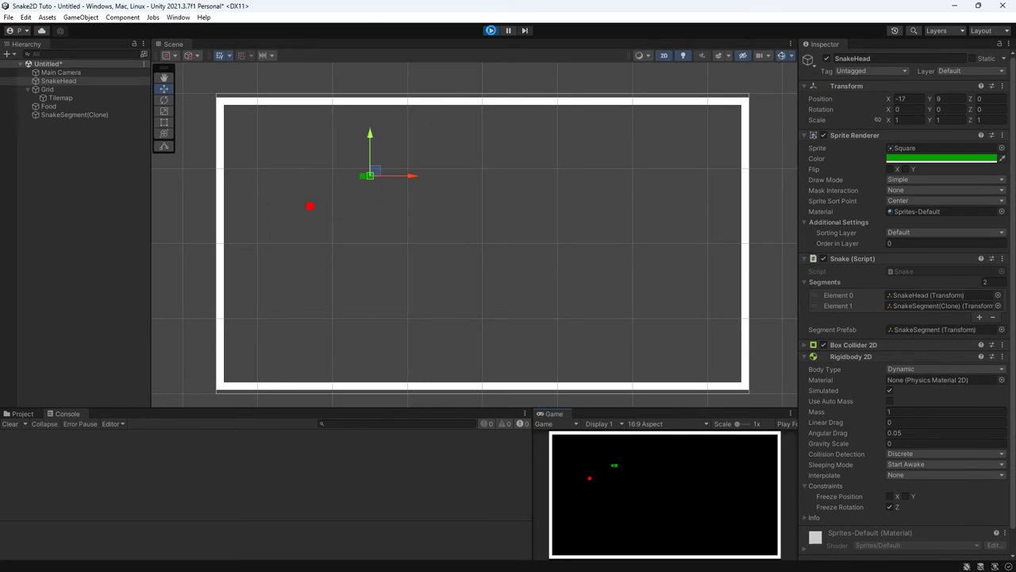
key("s")
key("a")
key("w")
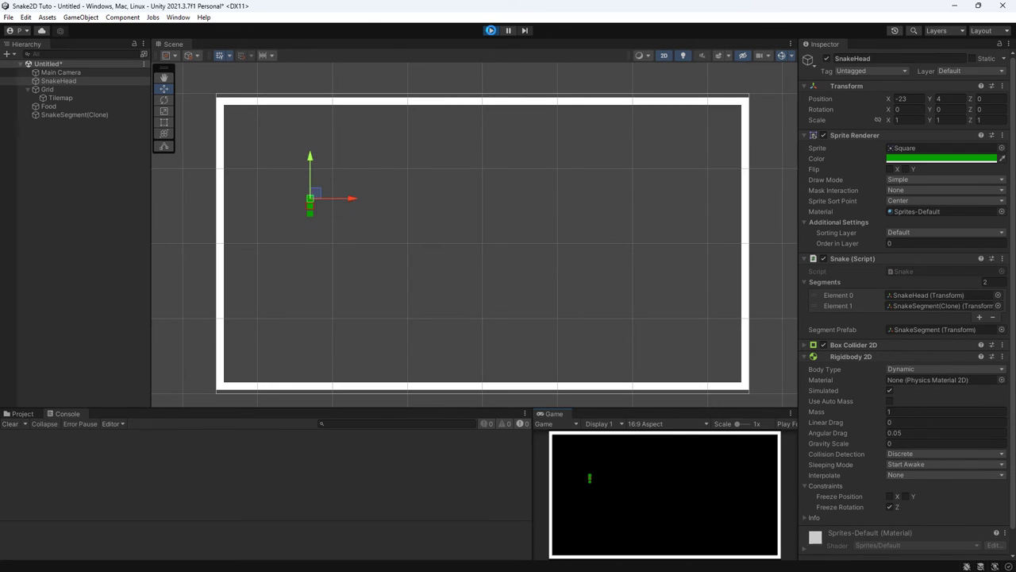
key("d")
key("s")
key("a")
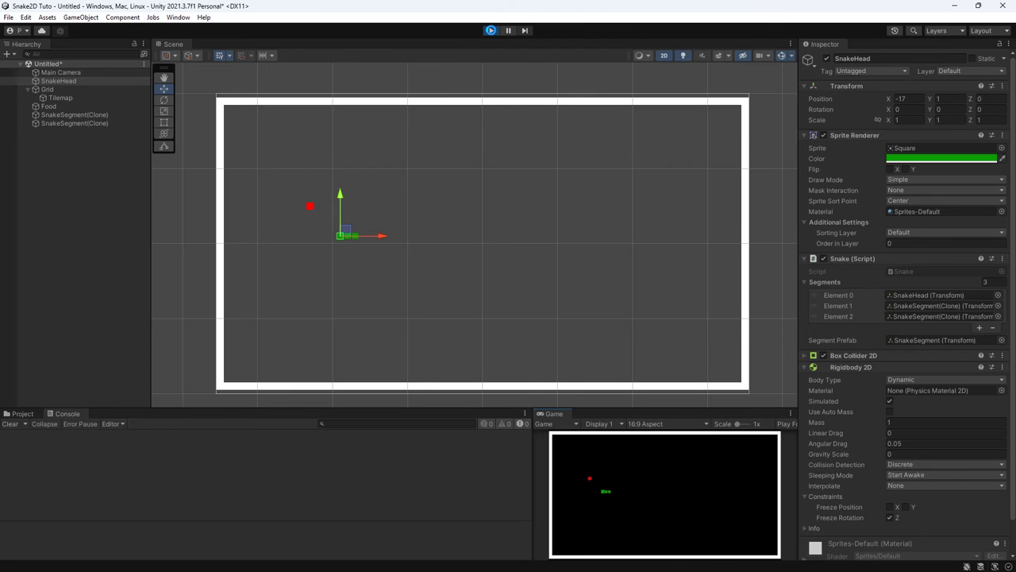
key("w")
key("d")
key("s")
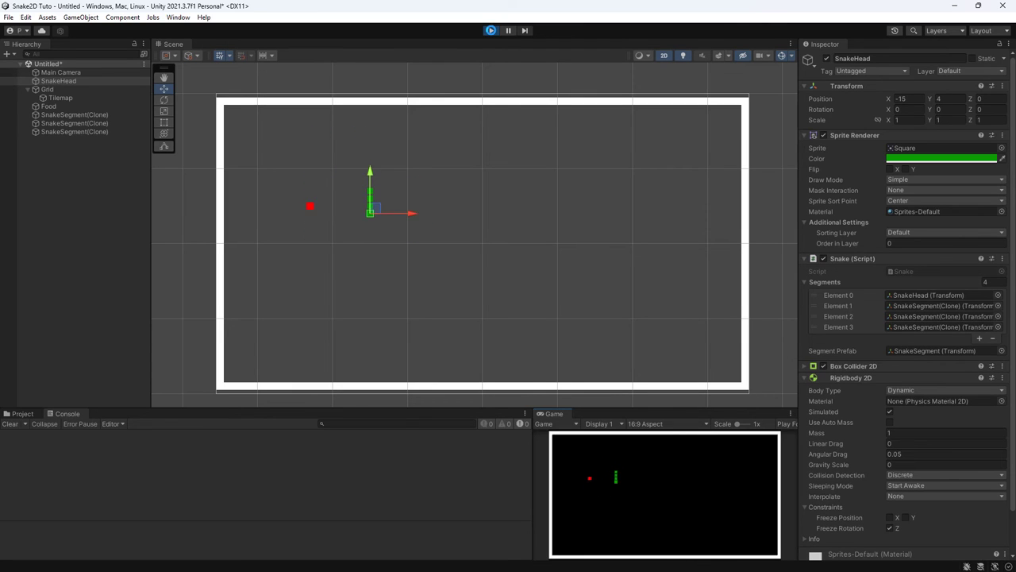
key("a")
key("w")
key("d")
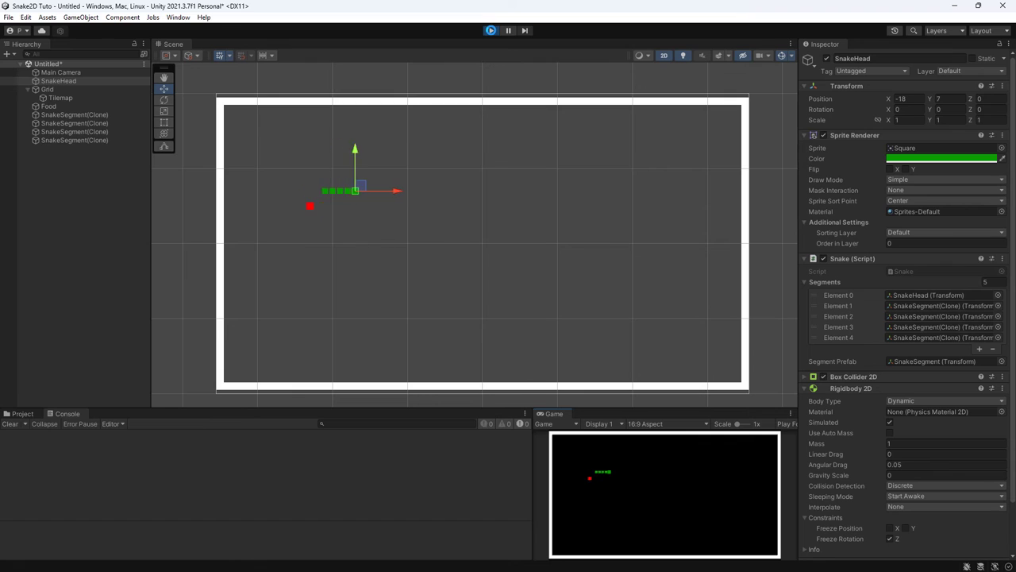
key("s")
key("a")
key("w")
key("d")
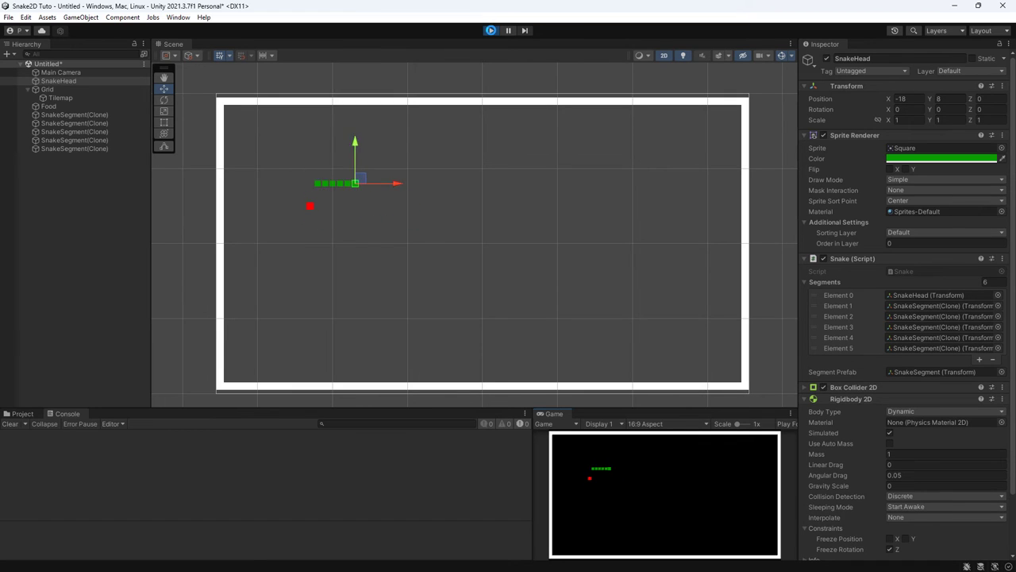
key("s")
key("a")
key("w")
key("d")
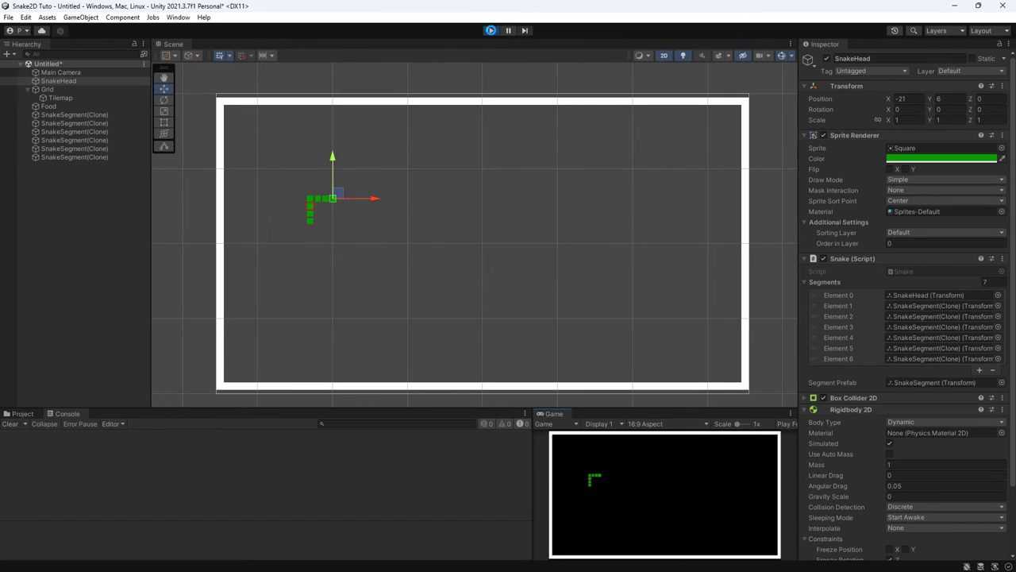
key("s")
key("a")
key("w")
key("d")
key("s")
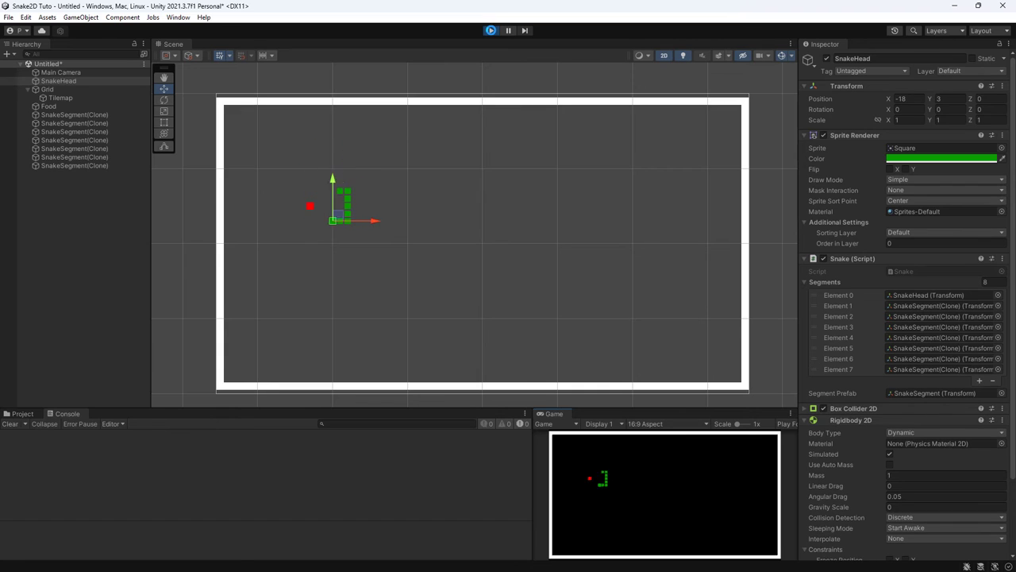
key("a")
key("w")
key("d")
key("s")
key("a")
key("w")
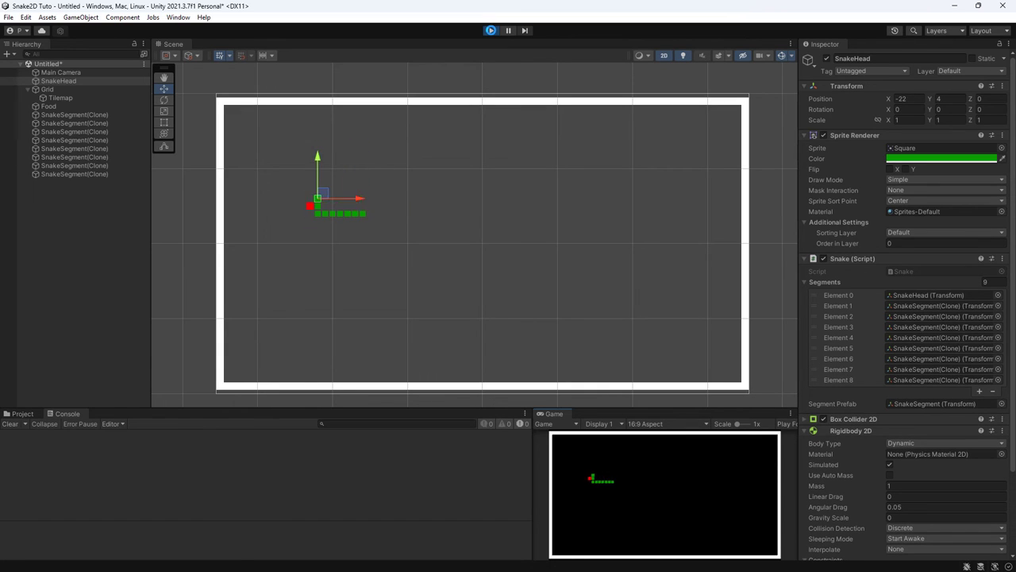
key("d")
key("w")
key("a")
key("s")
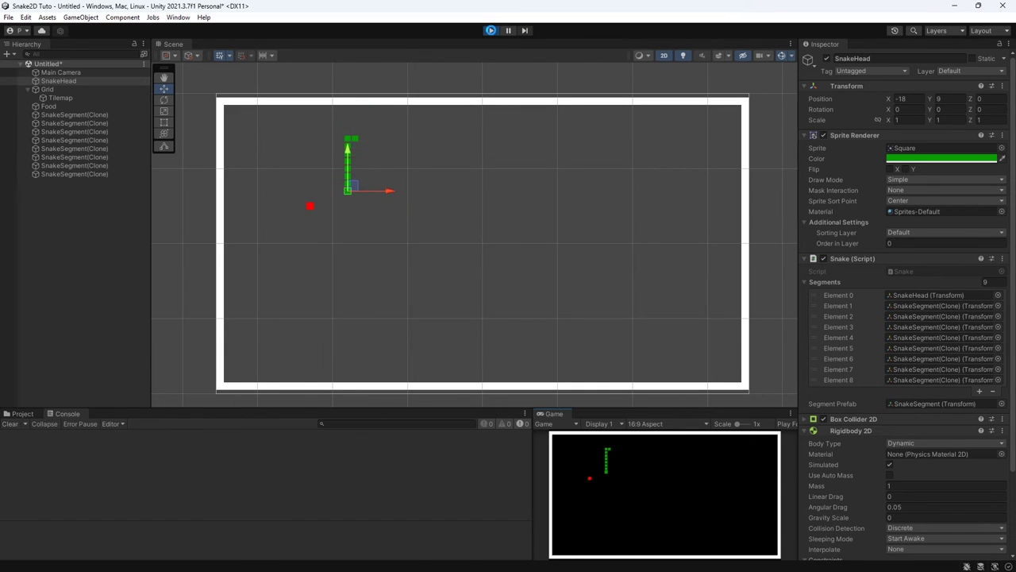
key("a")
key("s")
key("d")
key("w")
key("a")
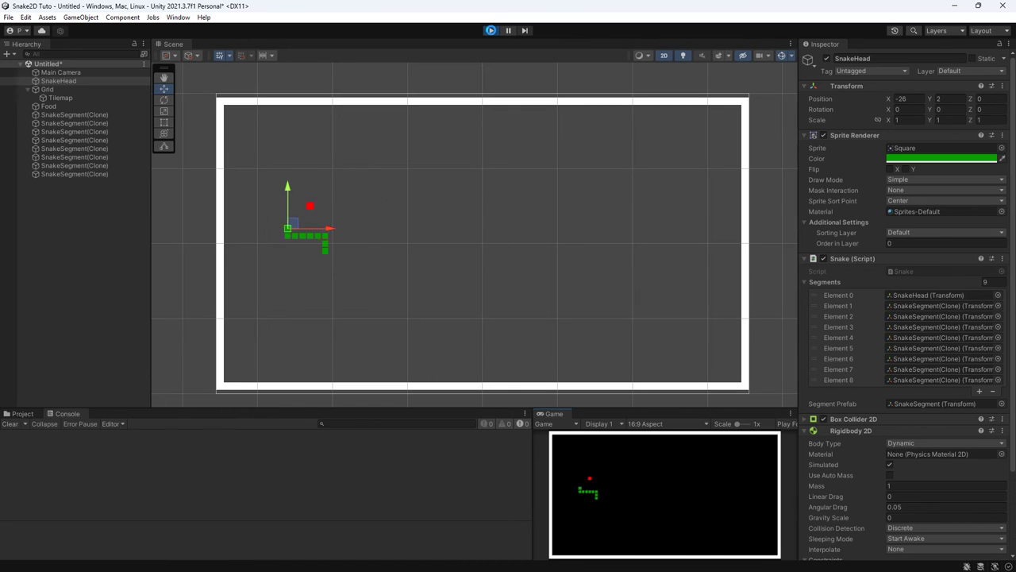
key("w")
key("d")
key("w")
key("a")
key("s")
key("d")
key("w")
key("a")
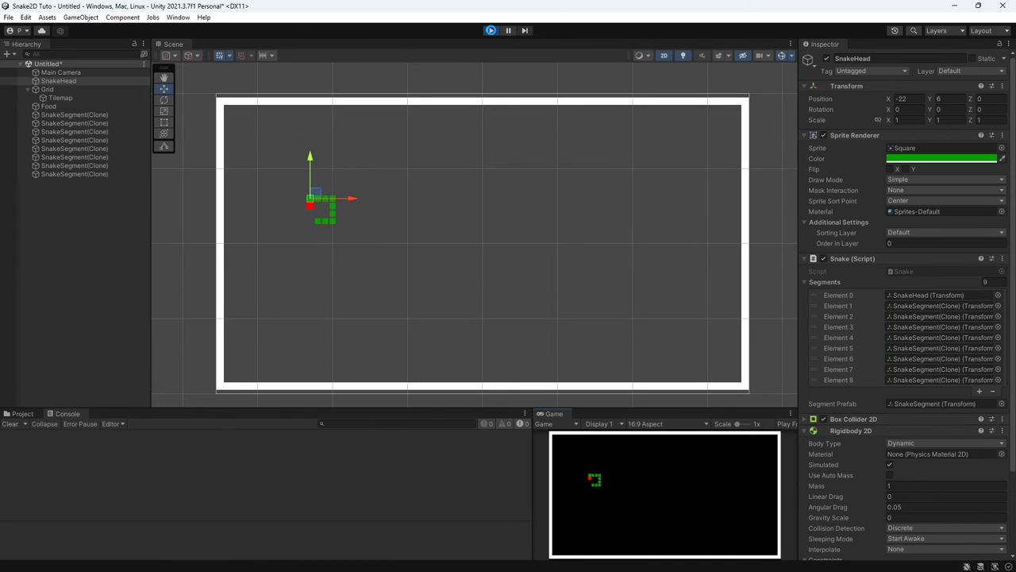
Finish the run, stop the game and show the project's Assets in the Project panel
key("d")
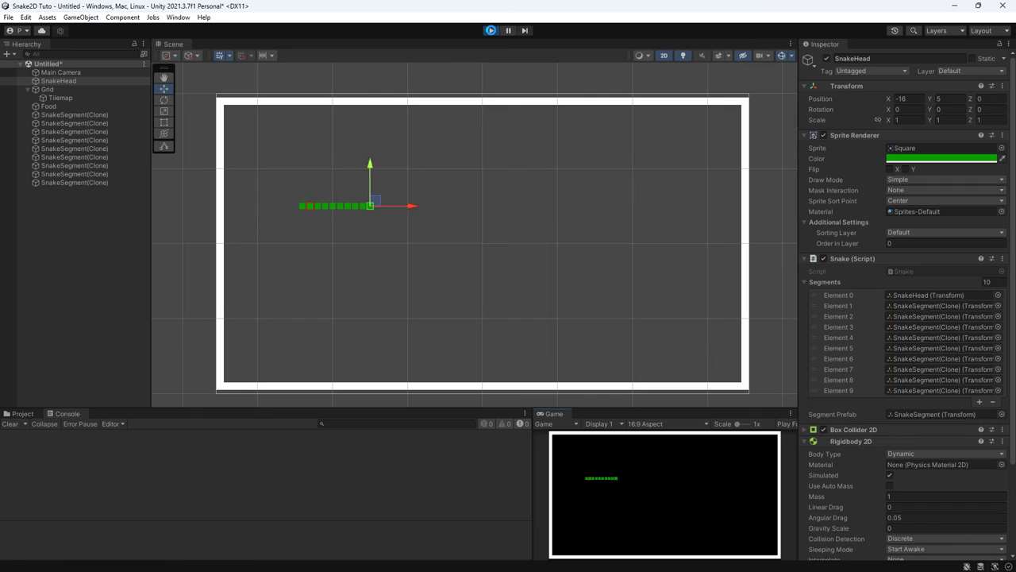
left_click(491, 30)
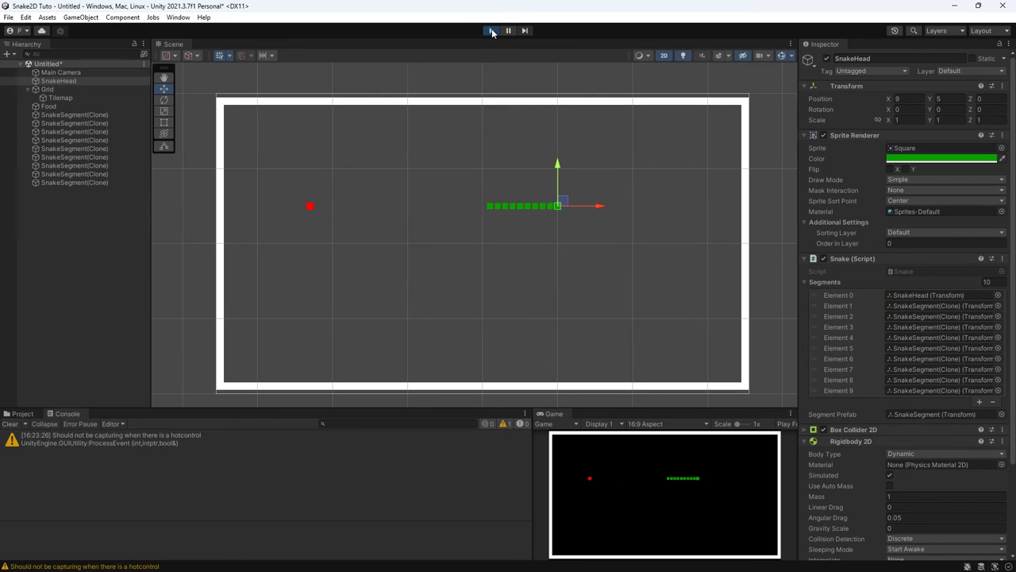
left_click(22, 413)
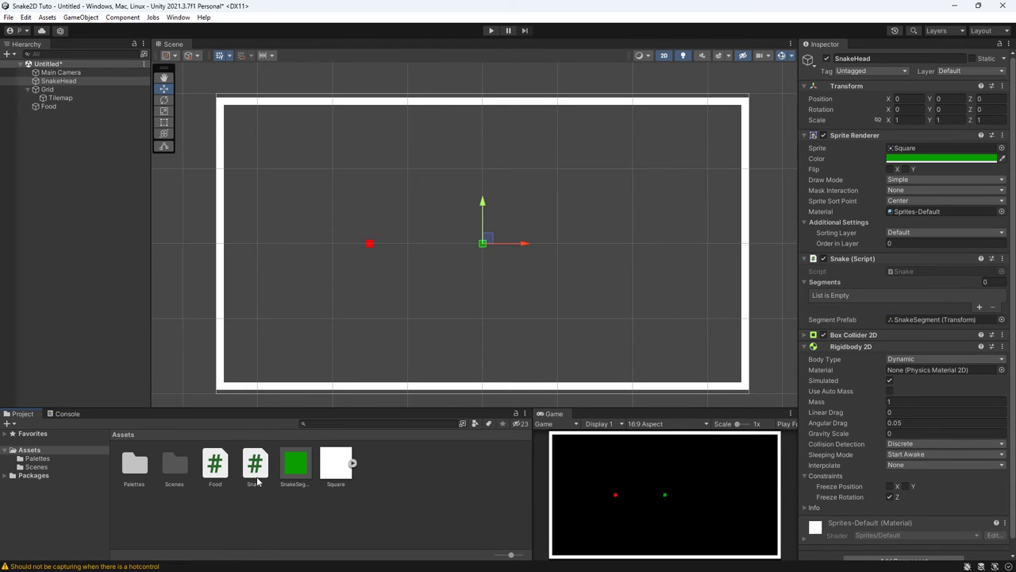
Open the Food script from Assets in Visual Studio
left_click(225, 472)
double_click(225, 472)
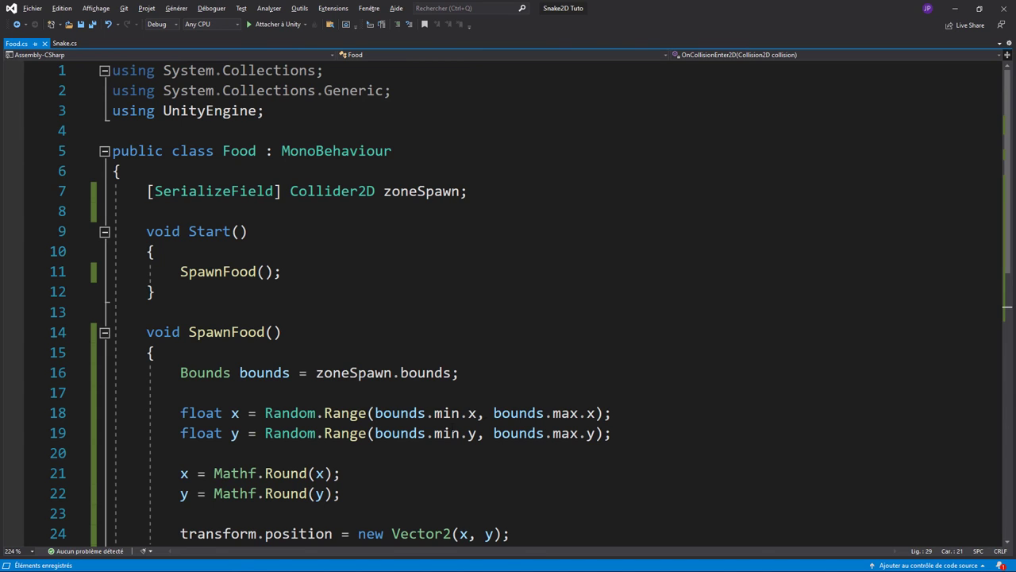
scroll(494, 363, "down", 2)
scroll(493, 363, "down", 5)
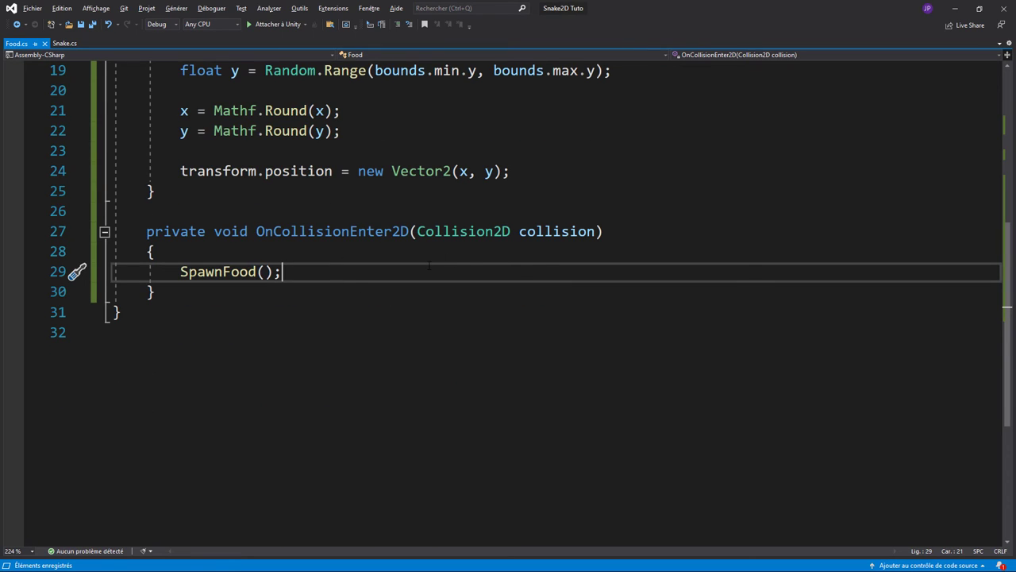
Rename OnCollisionEnter2D to OnTriggerEnter2D and remove its Collision2D parameter
left_click(320, 234)
double_click(321, 234)
type("Ontr")
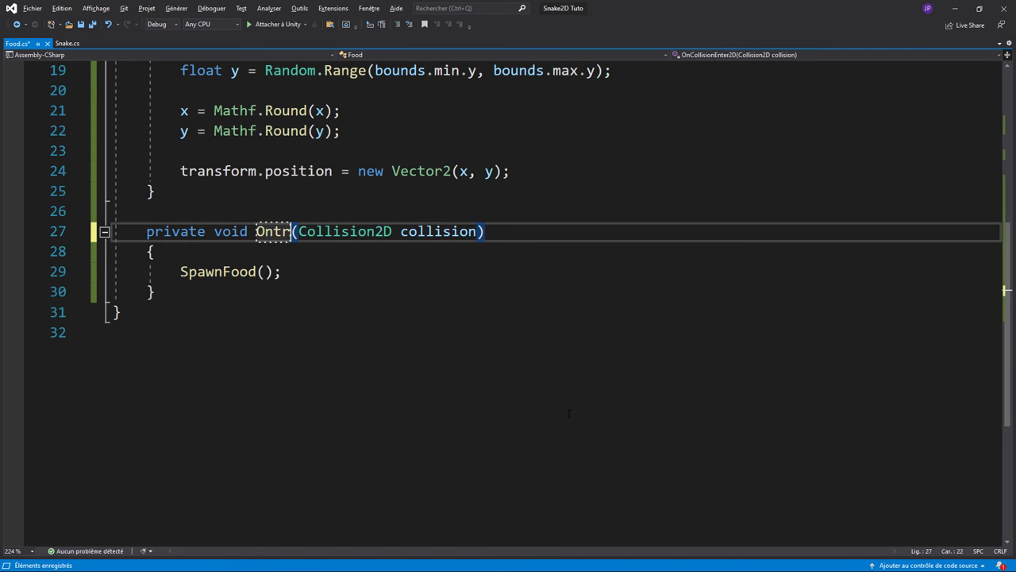
key("BackSpace")
key("BackSpace")
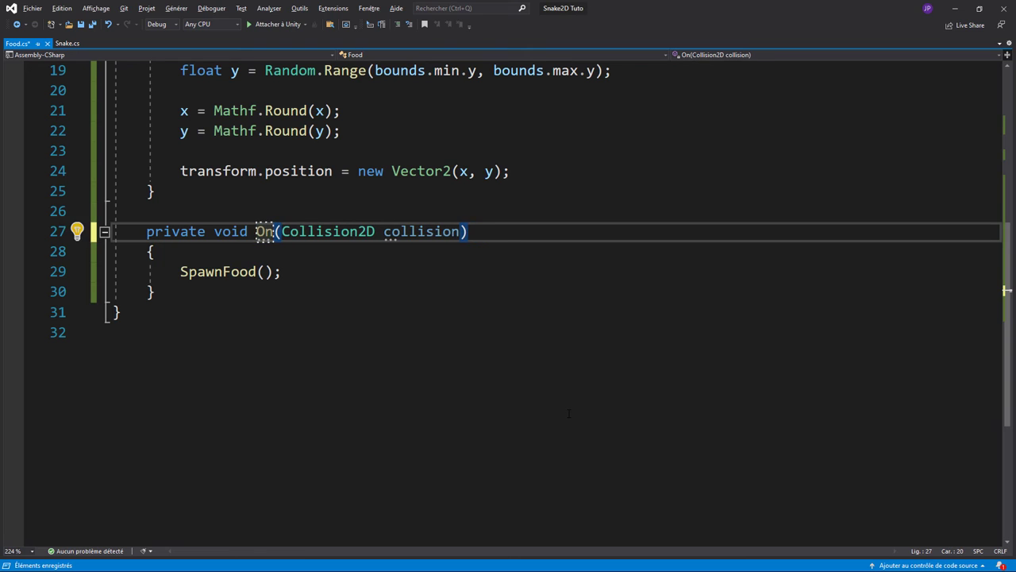
type("TriggerENt")
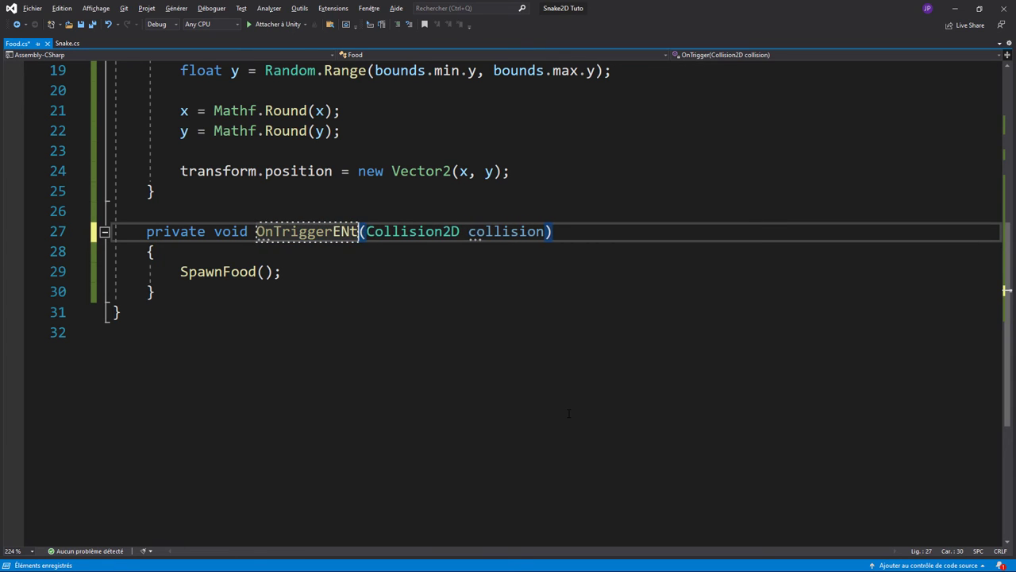
type("er")
key("BackSpace")
key("BackSpace")
key("BackSpace")
key("BackSpace")
type("nte")
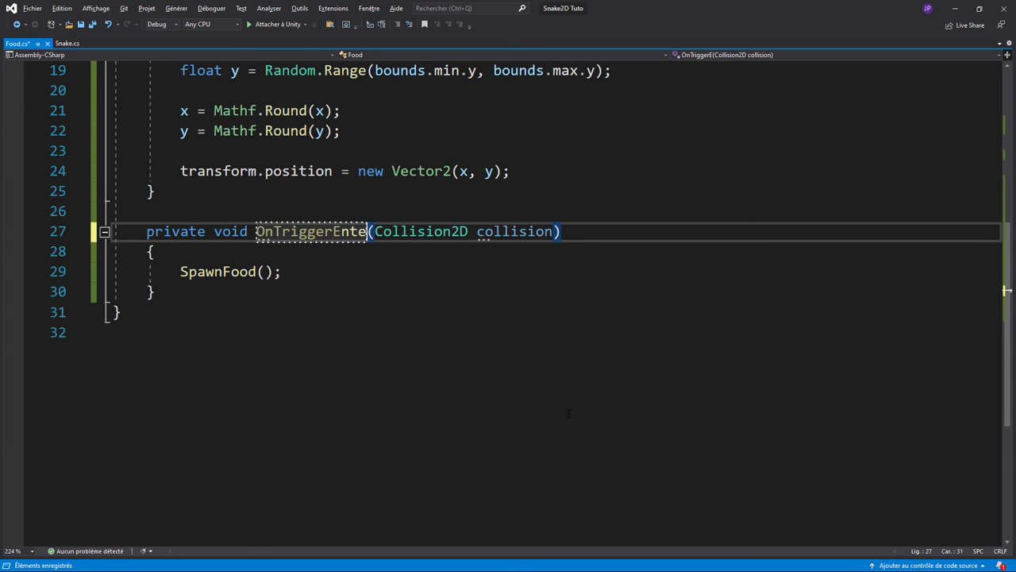
type("r2D")
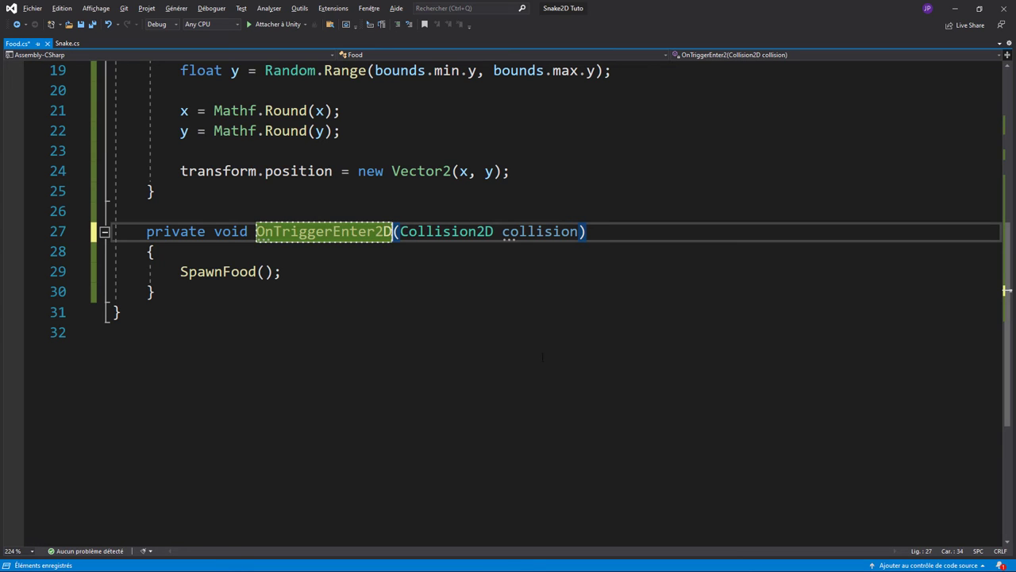
key("Right")
key("Delete")
key("Delete")
key("Delete")
key("Delete")
key("Delete")
key("Delete")
key("Delete")
key("Delete")
key("Delete")
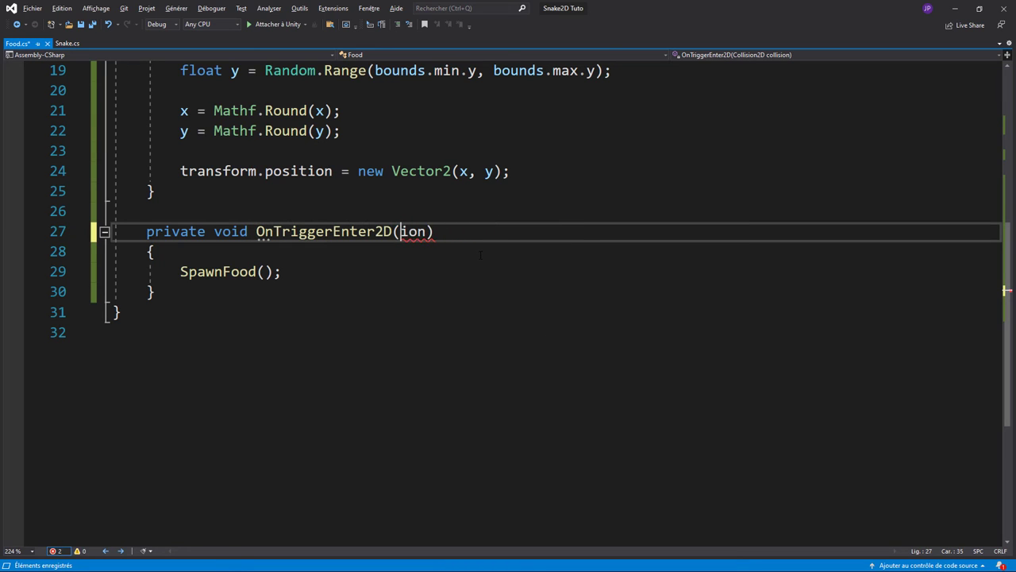
Save Food.cs and return to Unity
left_click(435, 292)
key("ctrl+s")
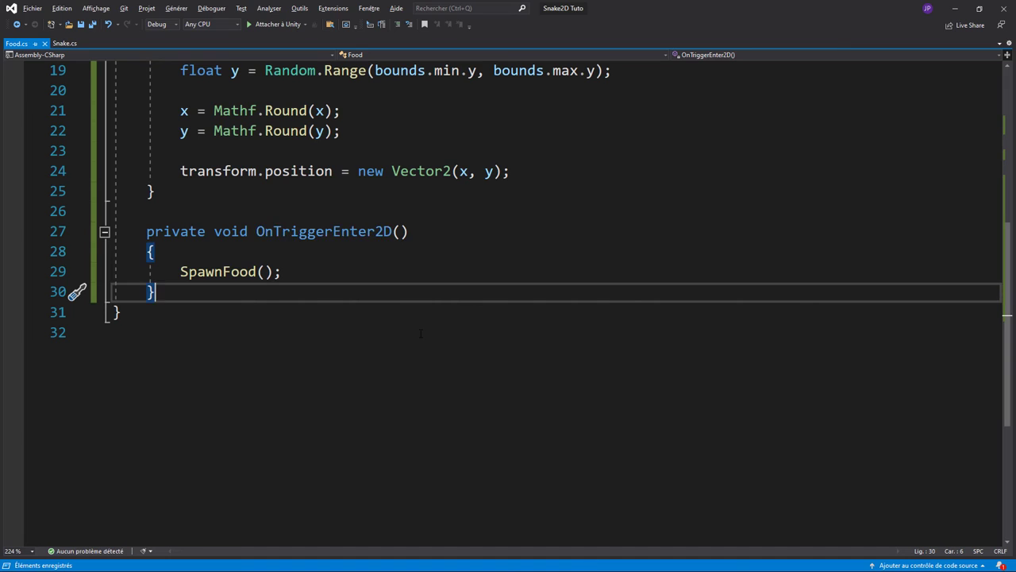
key("alt+Tab")
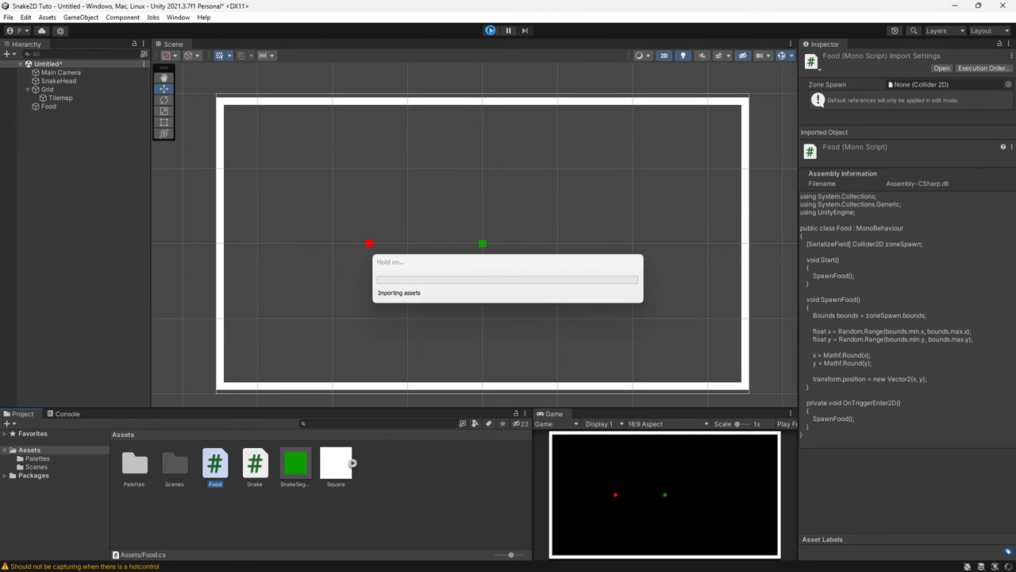
Play the game and steer the snake with the arrow keys onto the red food repeatedly
left_click(491, 32)
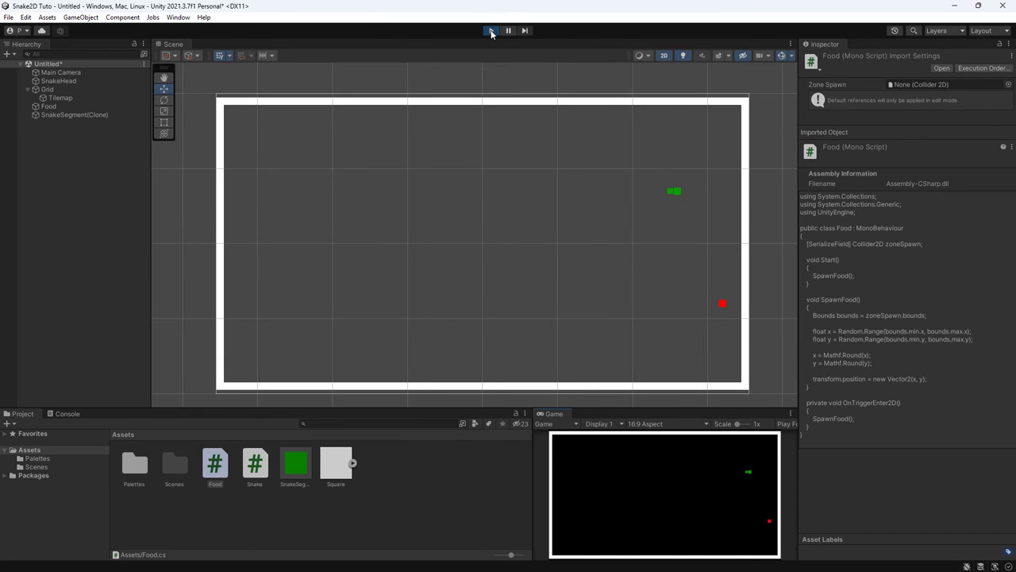
key("Left")
key("Up")
key("Left")
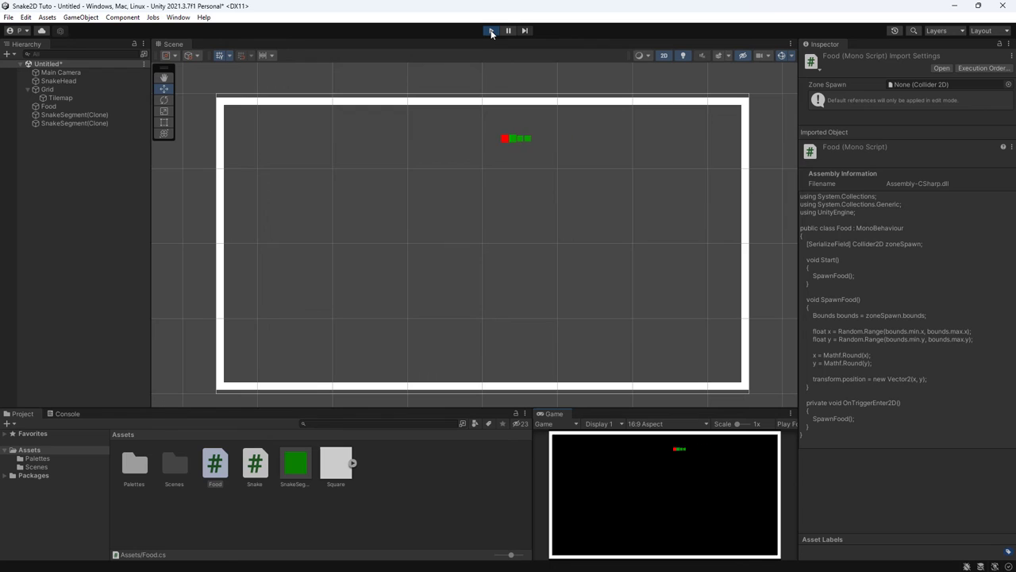
key("Down")
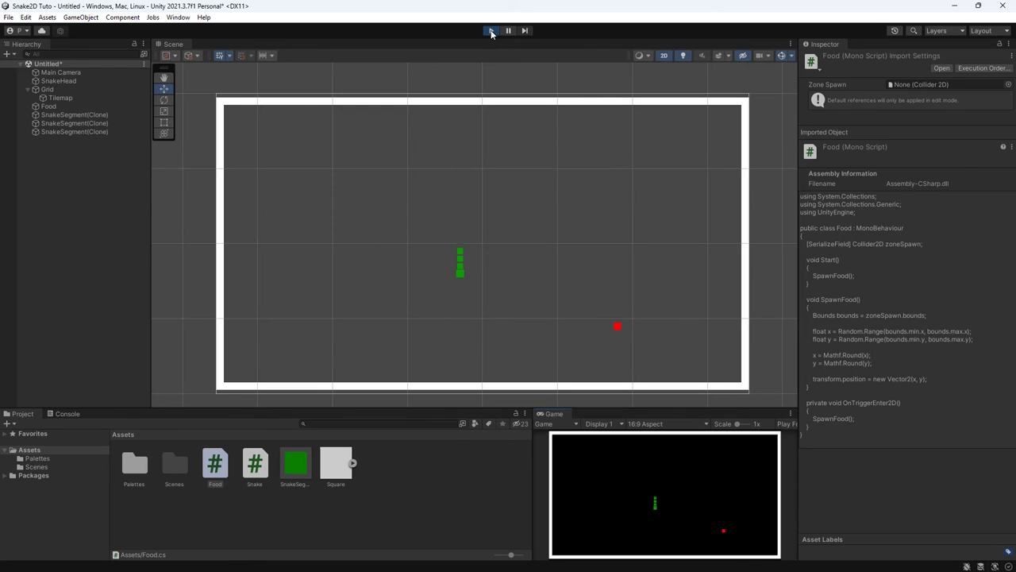
key("Right")
key("Down")
key("Right")
key("Down")
key("Right")
key("Up")
key("Left")
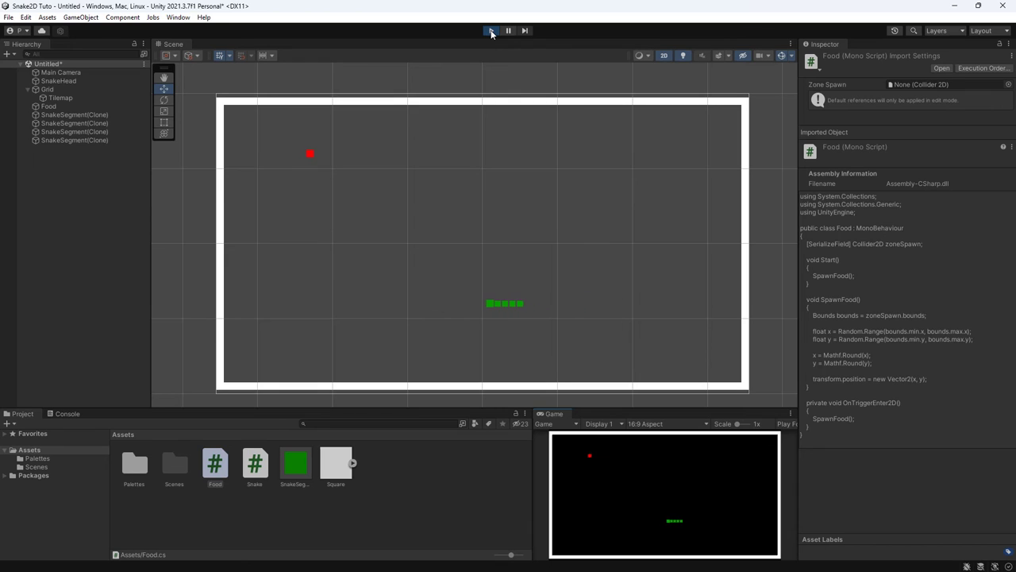
key("Up")
key("Right")
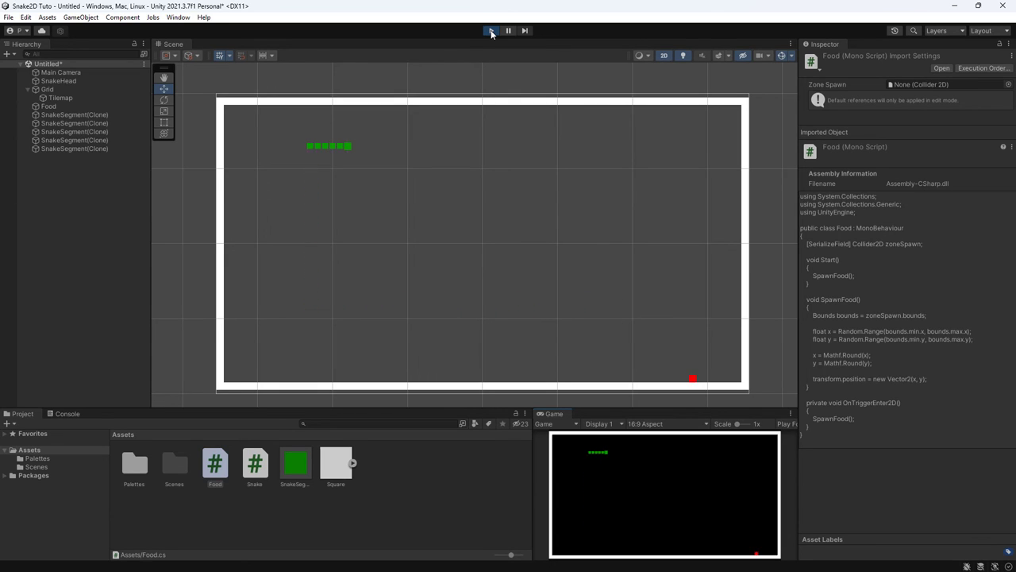
key("Down")
key("Right")
key("Down")
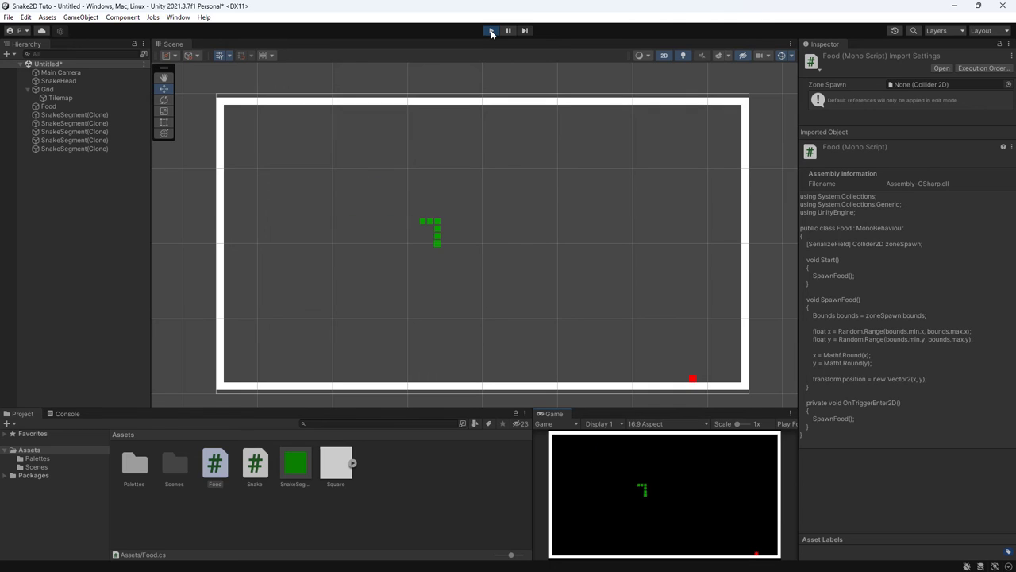
key("Right")
key("Down")
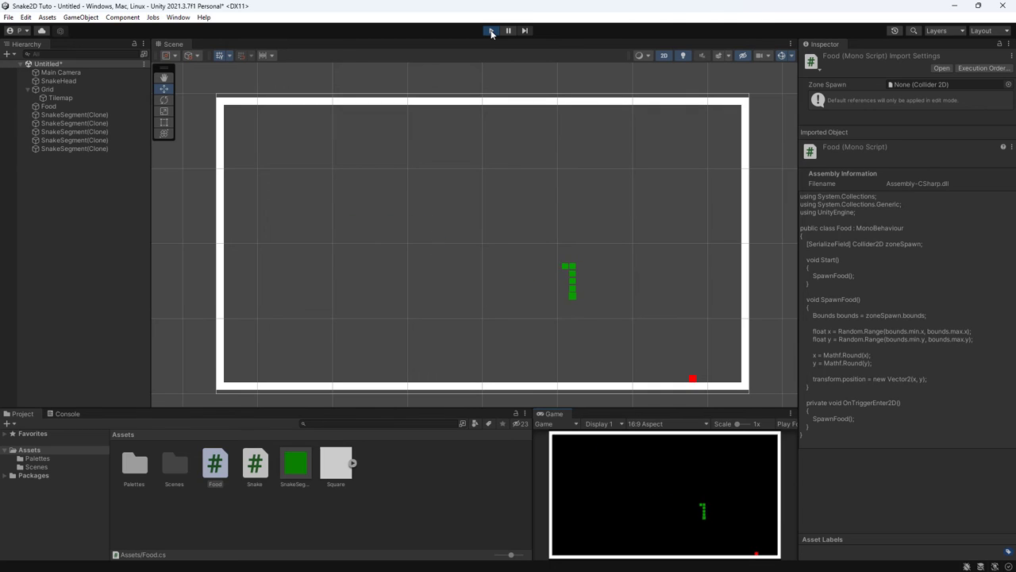
key("Right")
key("Down")
key("Right")
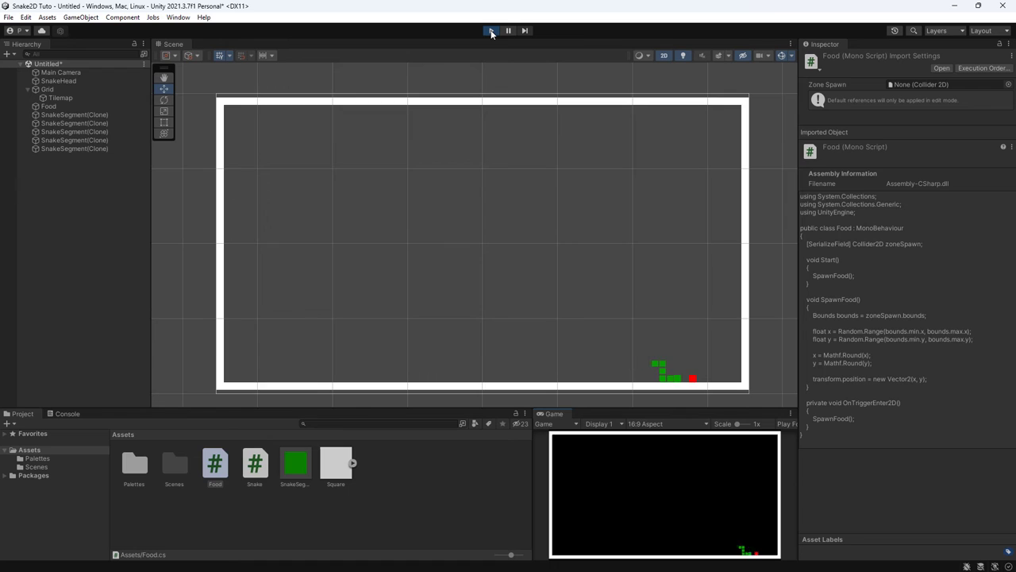
key("Up")
key("Left")
key("Down")
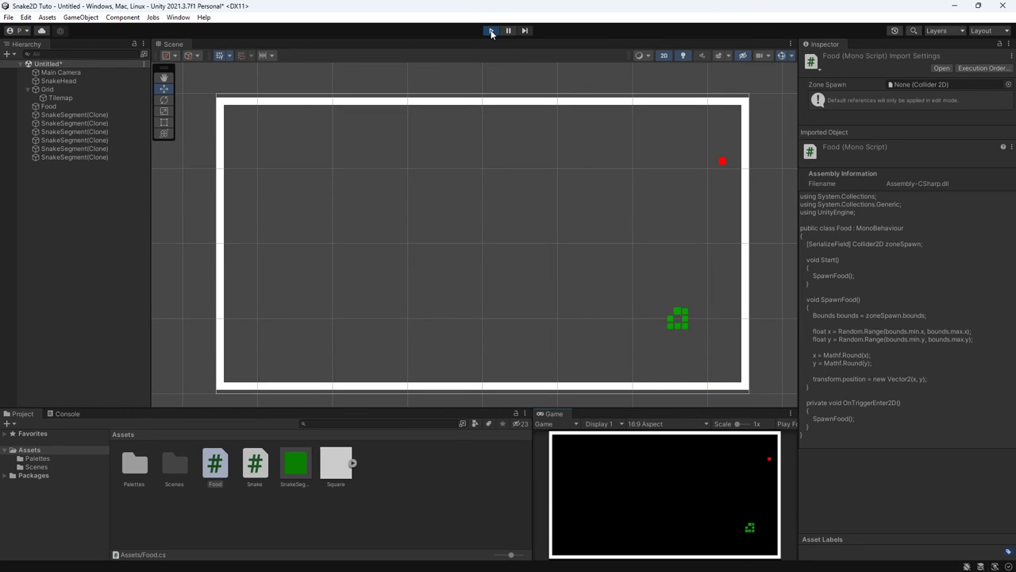
key("Right")
key("Up")
key("Left")
key("Down")
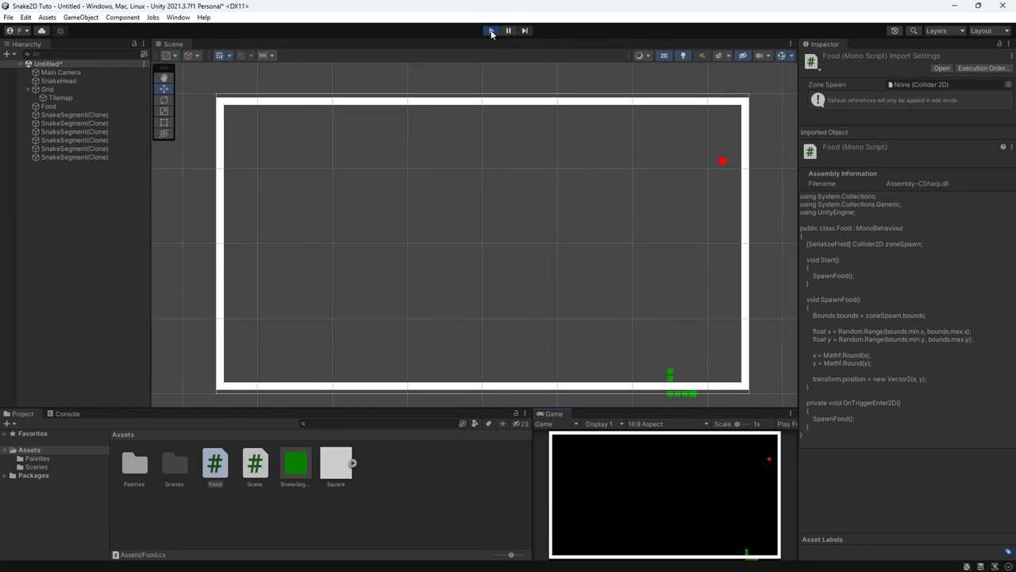
key("Right")
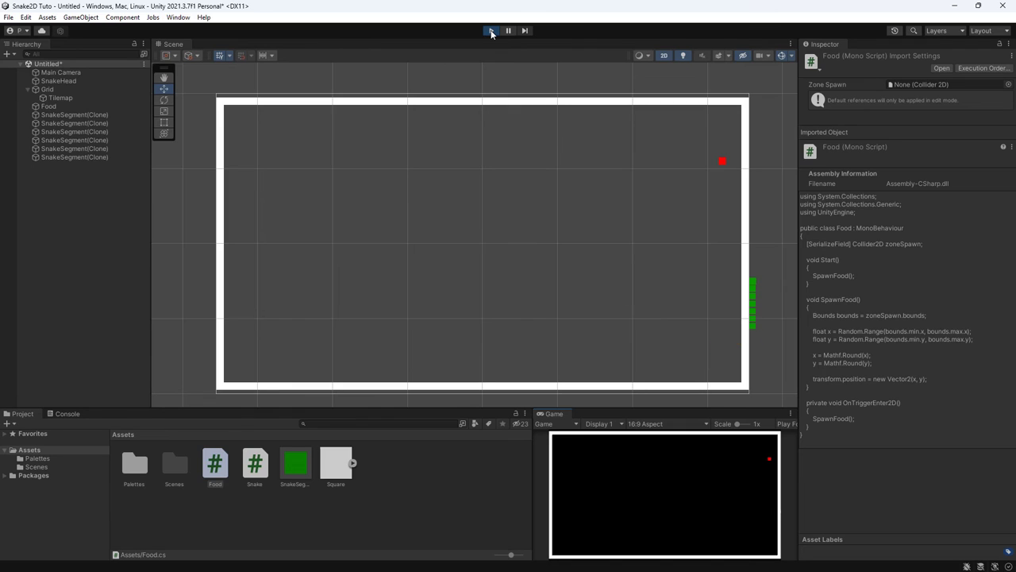
key("Right")
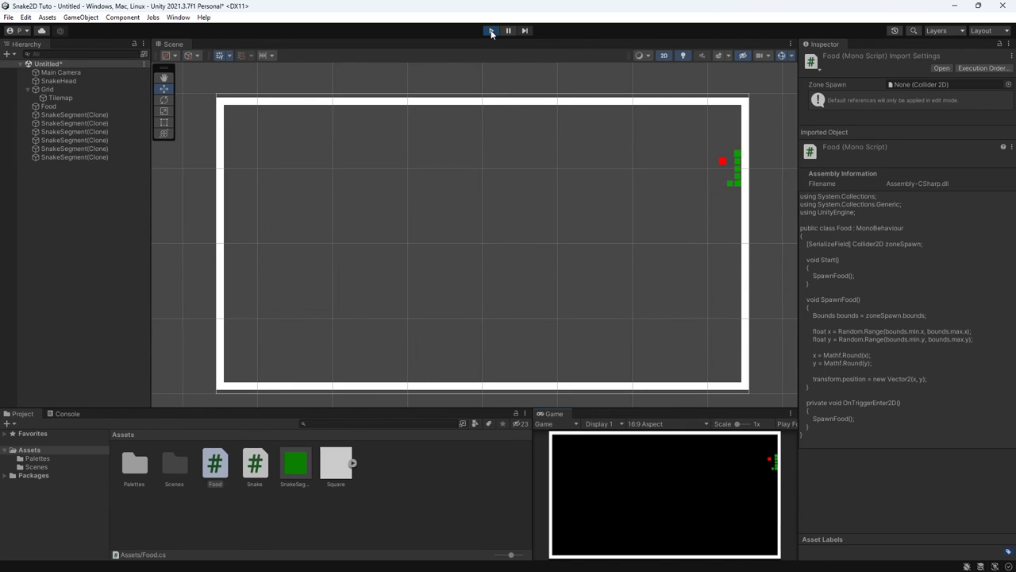
key("Right")
key("Up")
key("Right")
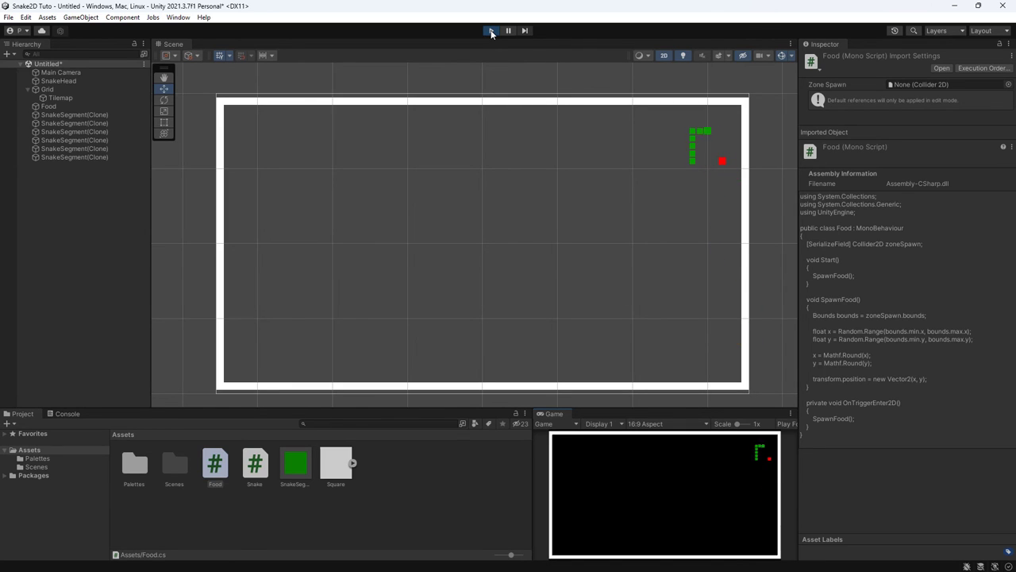
key("Left")
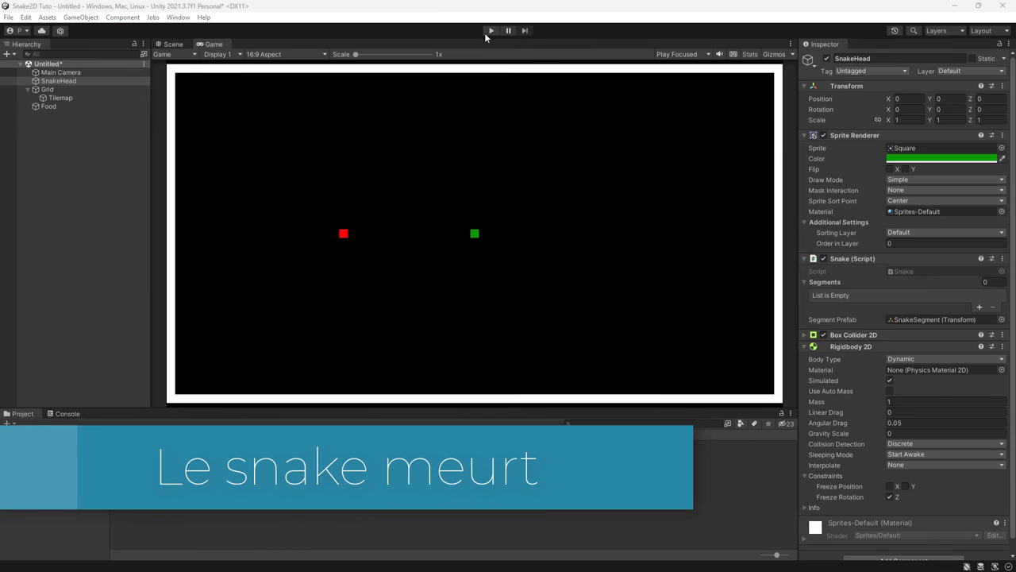
Run the game again, steer the snake over the food toward the right edge, then stop play
left_click(489, 30)
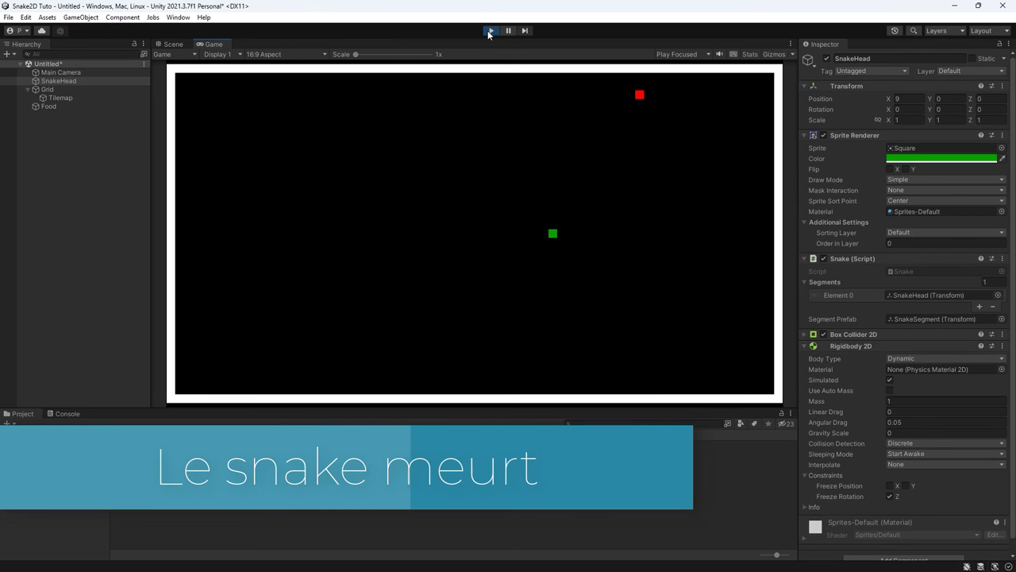
key("Right")
key("Up")
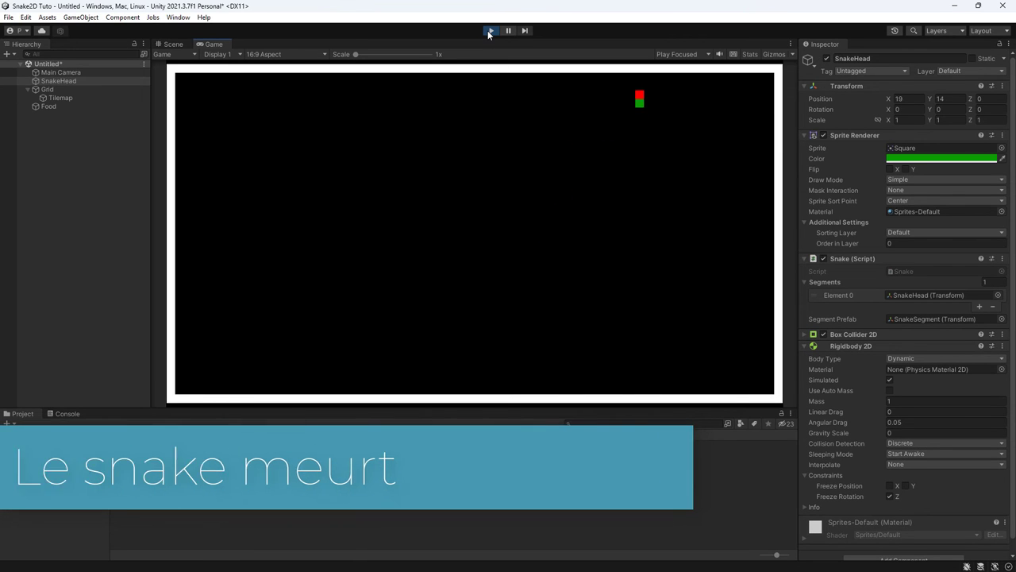
key("Left")
key("Down")
key("Right")
key("Down")
key("Right")
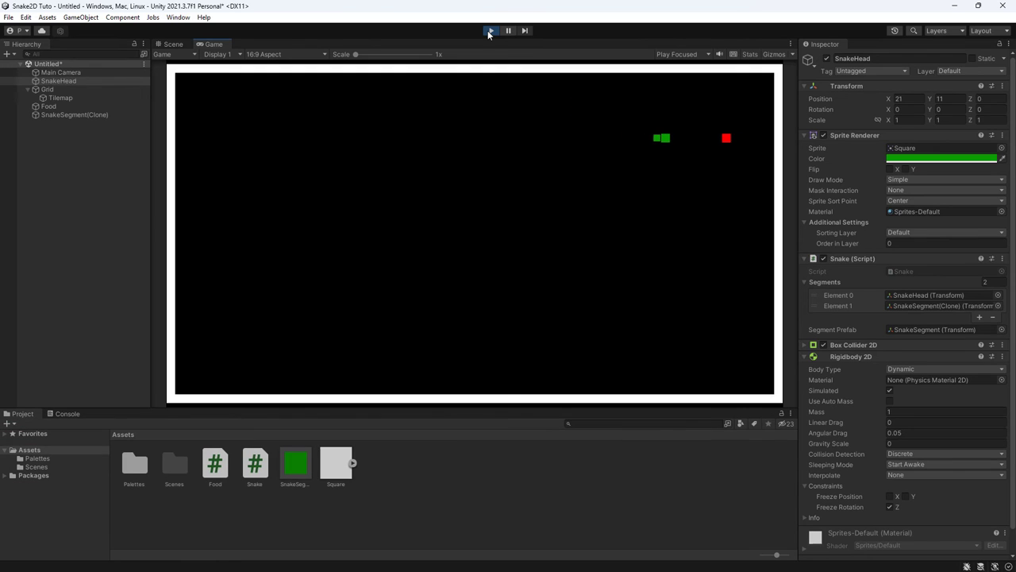
key("Down")
key("Right")
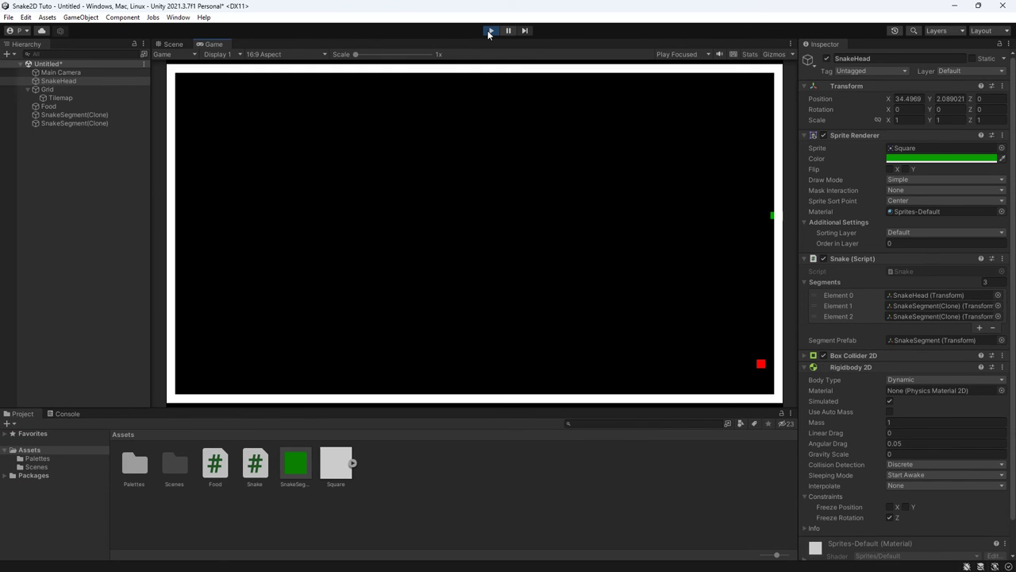
left_click(487, 30)
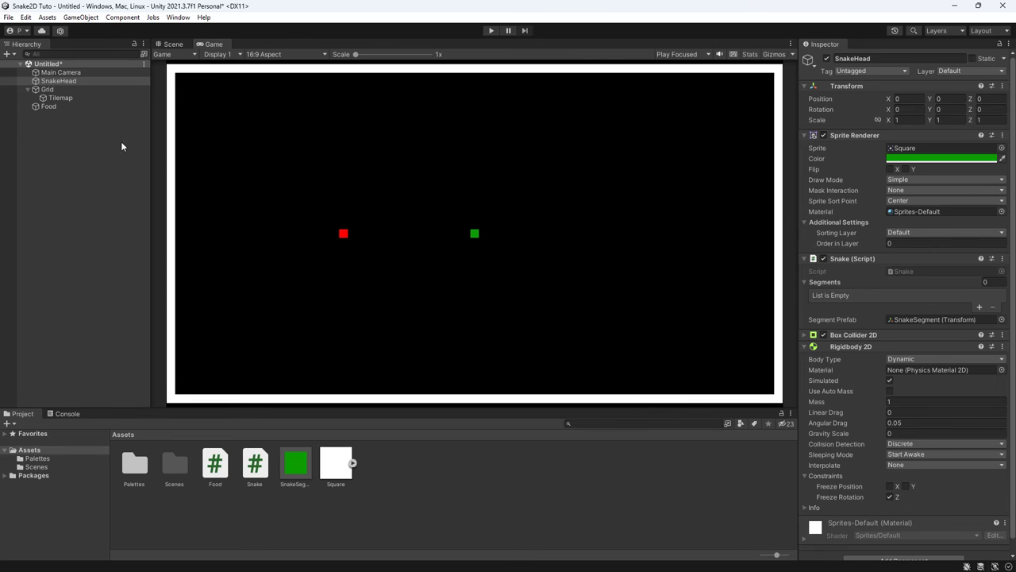
Inspect the Food's Box Collider 2D, then the Grid's and Tilemap's colliders
left_click(60, 106)
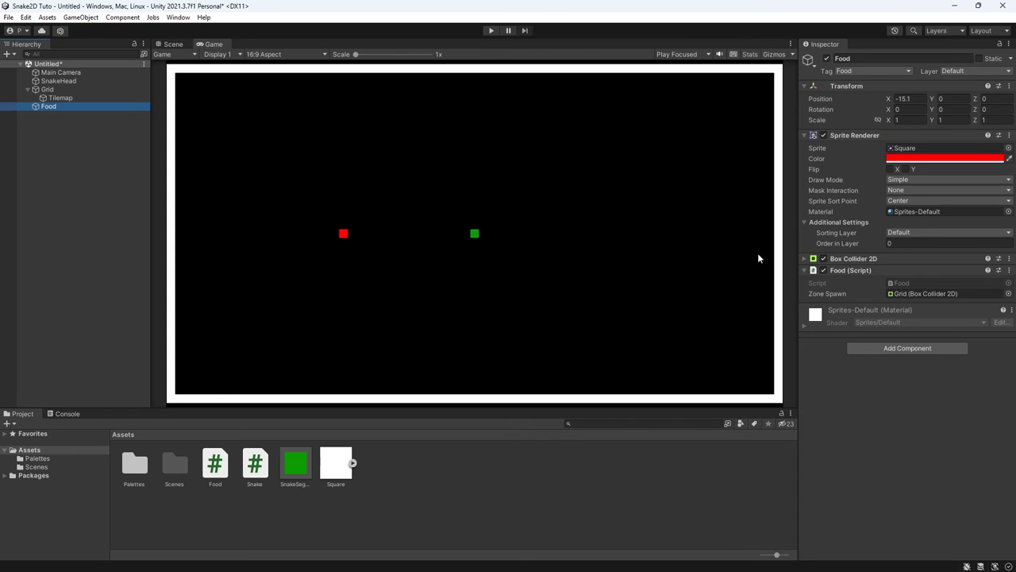
left_click(804, 258)
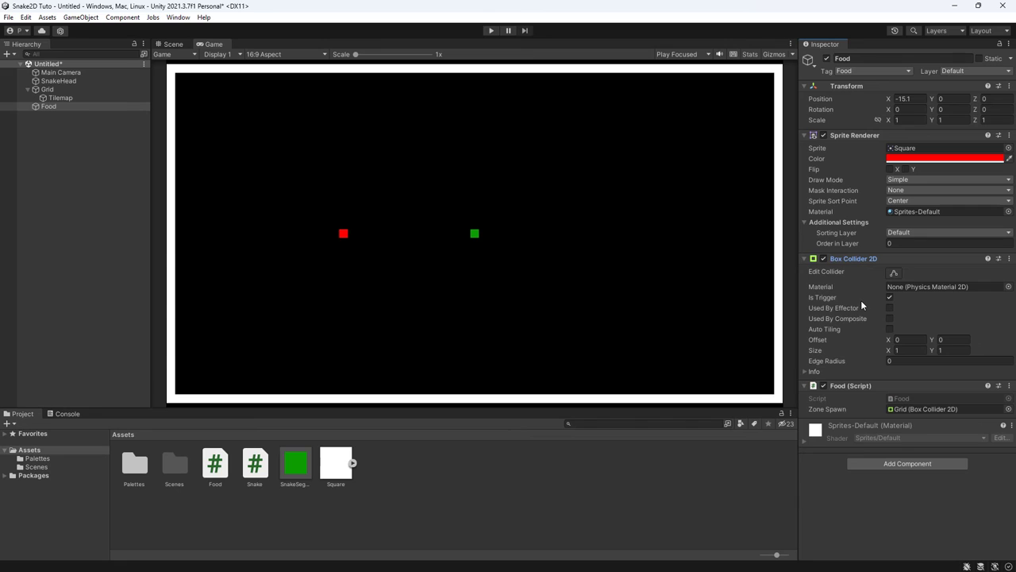
left_click(52, 91)
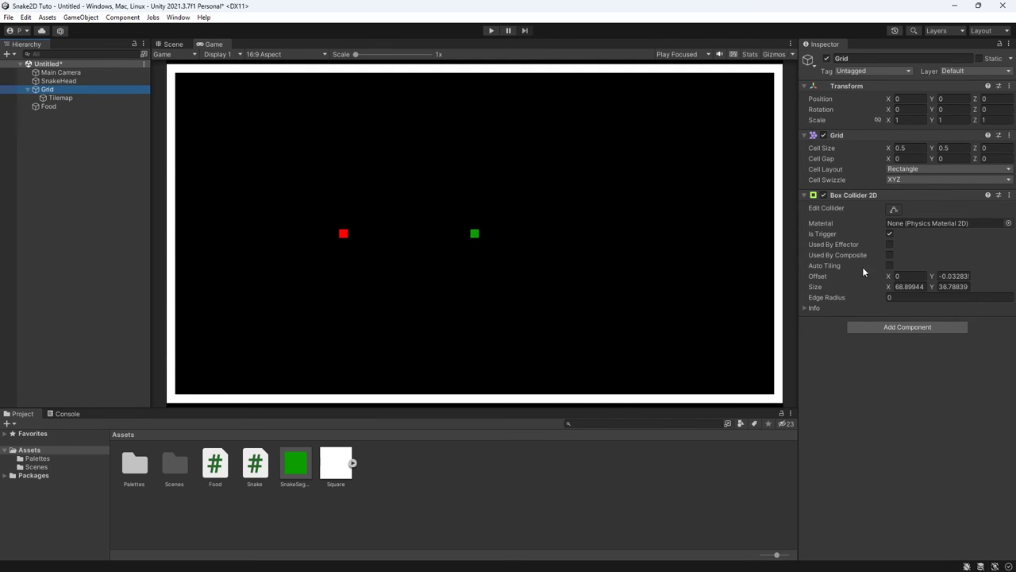
left_click(68, 99)
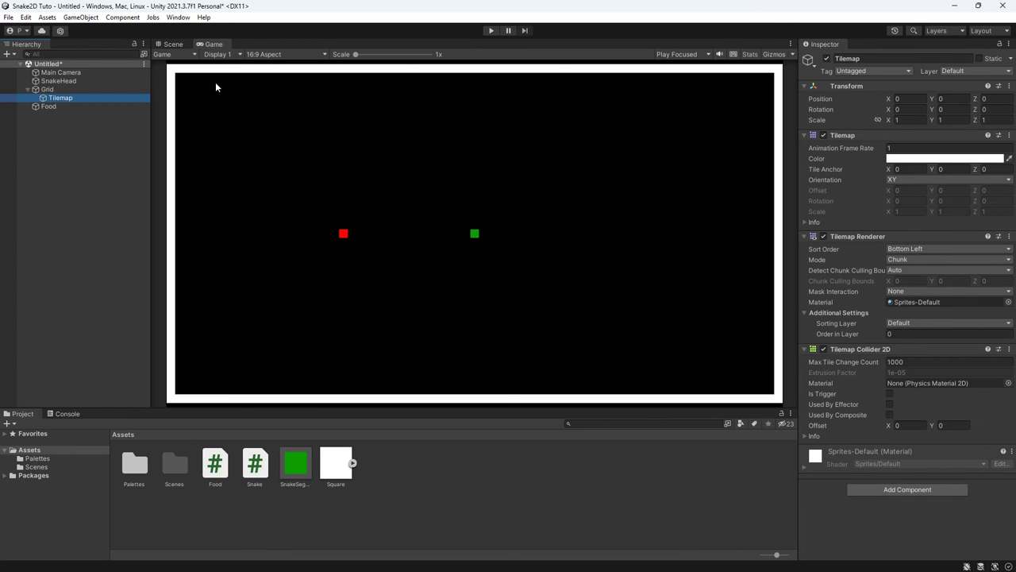
Switch to the Scene view and check the Tilemap's tag without changing it
left_click(172, 44)
scroll(677, 343, "up", 1)
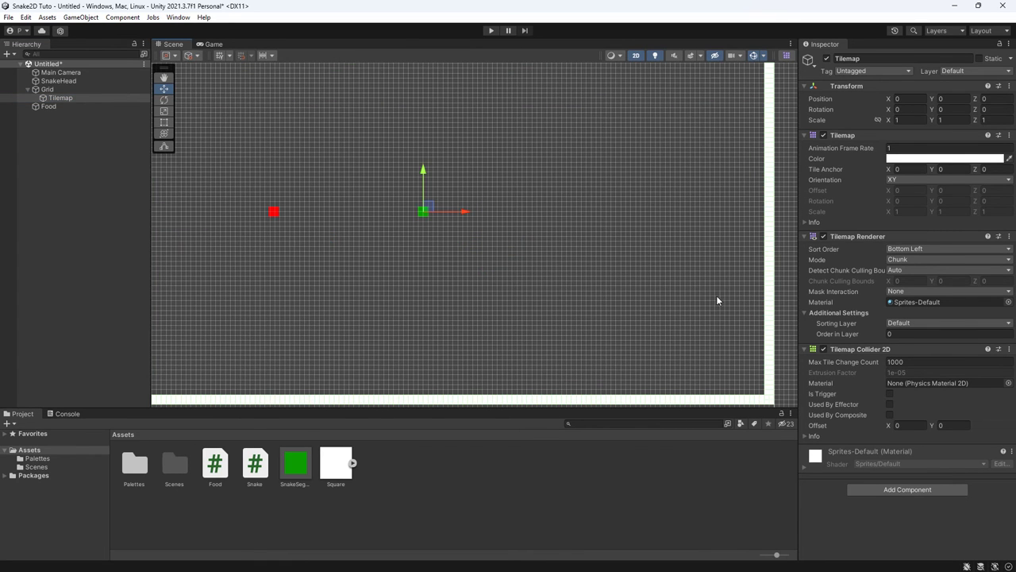
scroll(647, 290, "down", 1)
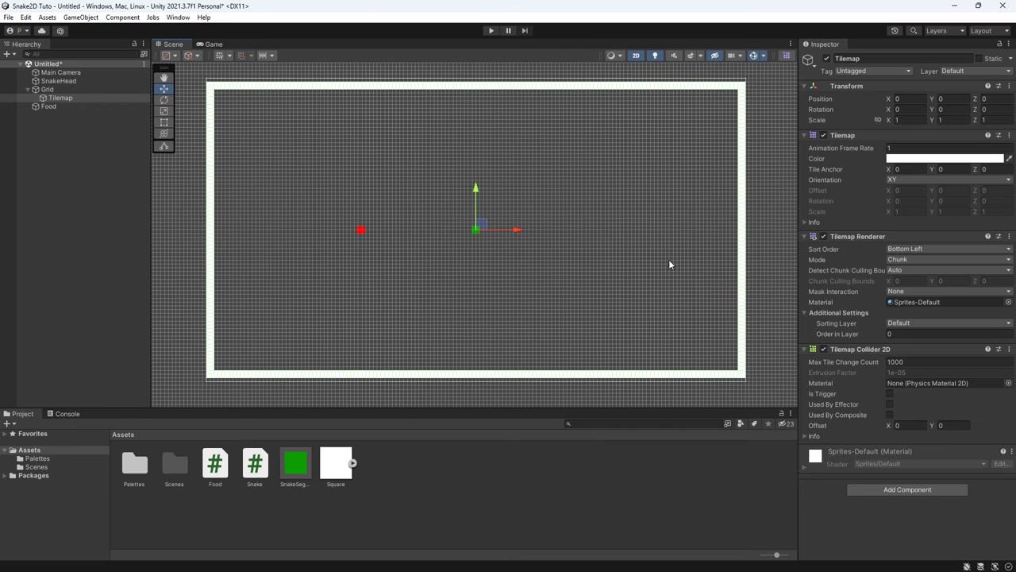
left_click(871, 71)
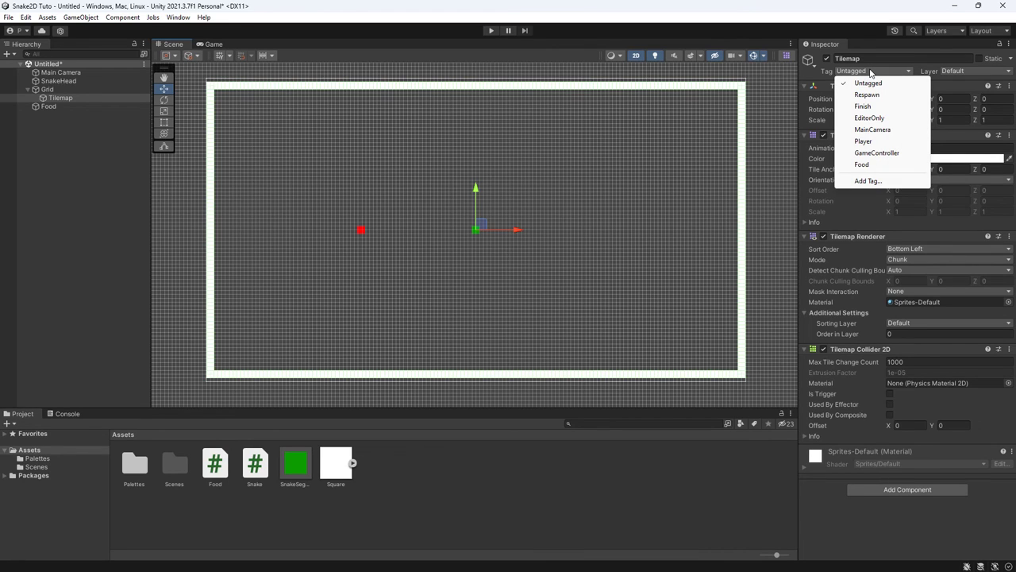
left_click(555, 464)
left_click(554, 464)
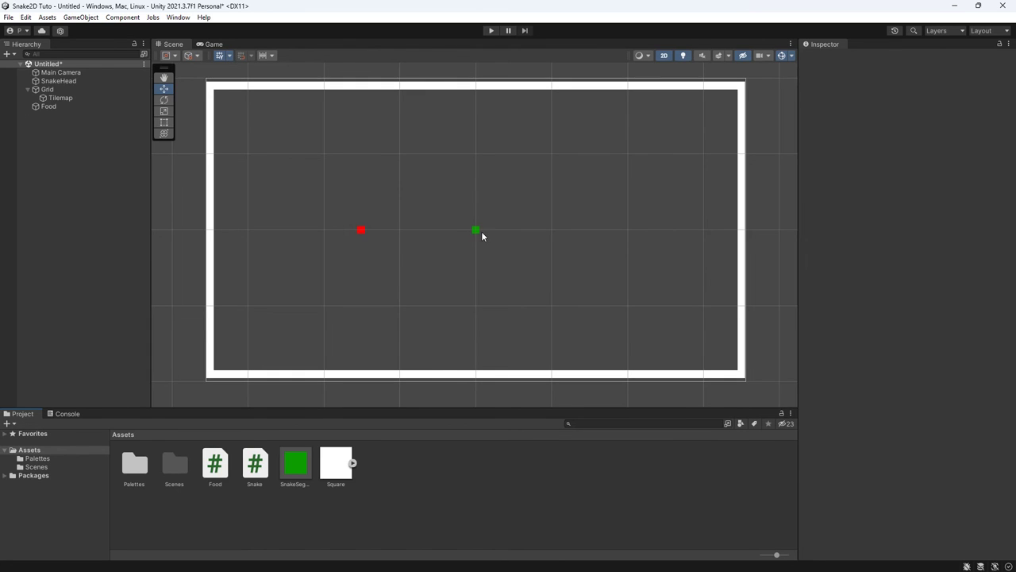
Inspect SnakeHead and the SnakeSegment prefab, then open Snake.cs at its OnTriggerEnter2D handler
left_click(61, 80)
scroll(838, 440, "down", 3)
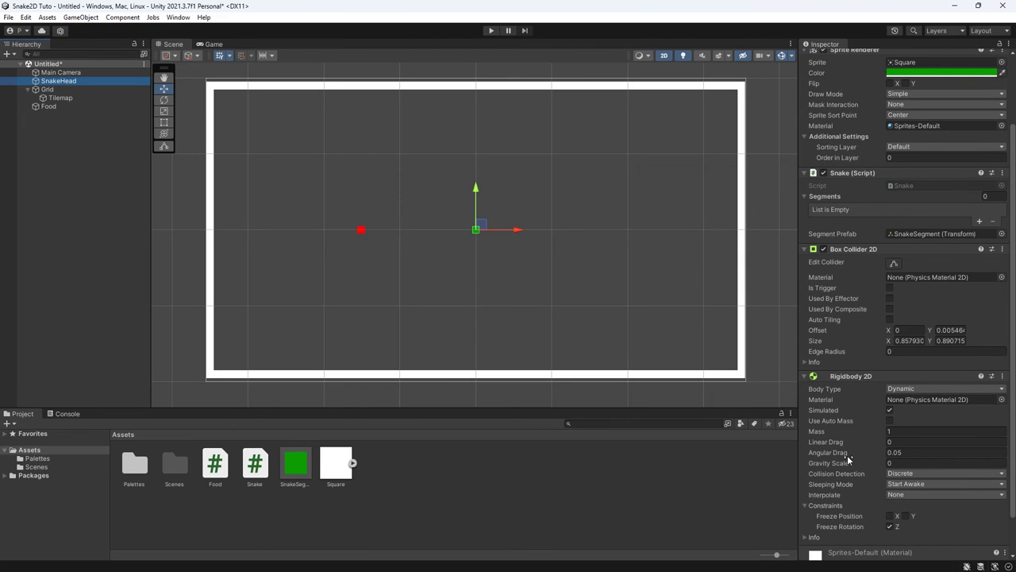
left_click(296, 469)
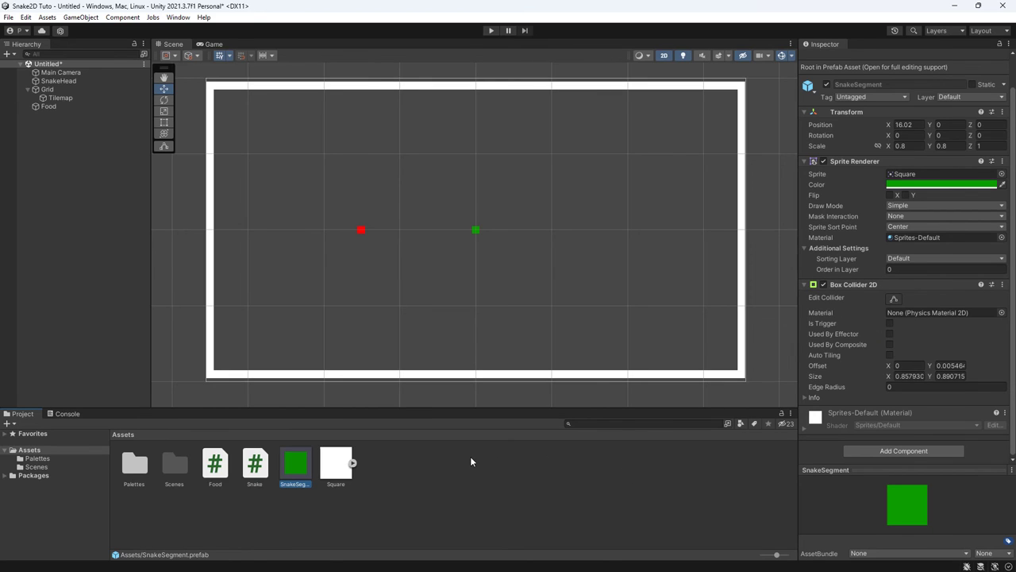
double_click(254, 464)
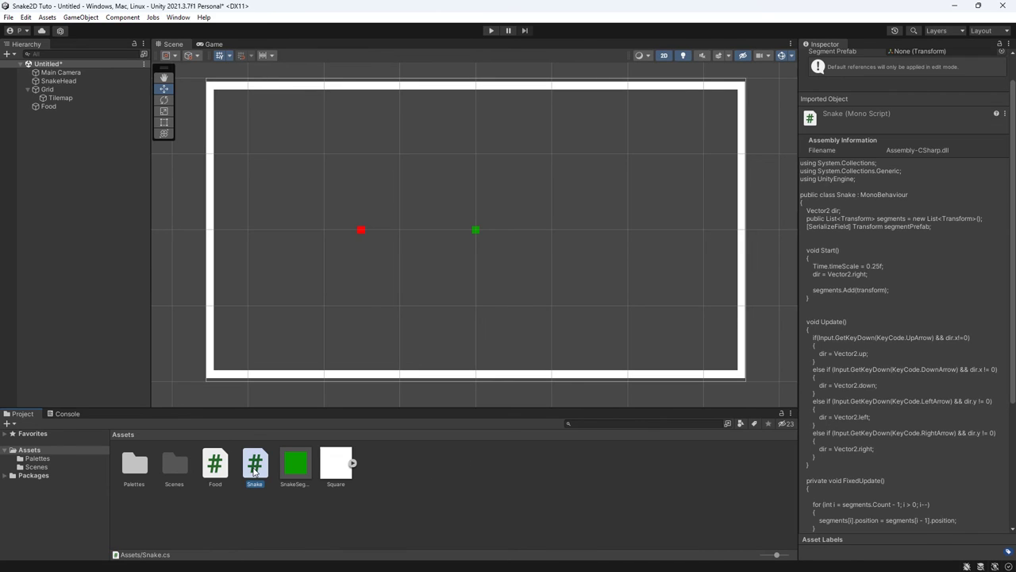
scroll(360, 449, "down", 7)
Generate an empty OnCollisionEnter2D method below OnTriggerEnter2D in Snake.cs via IntelliSense
left_click(178, 283)
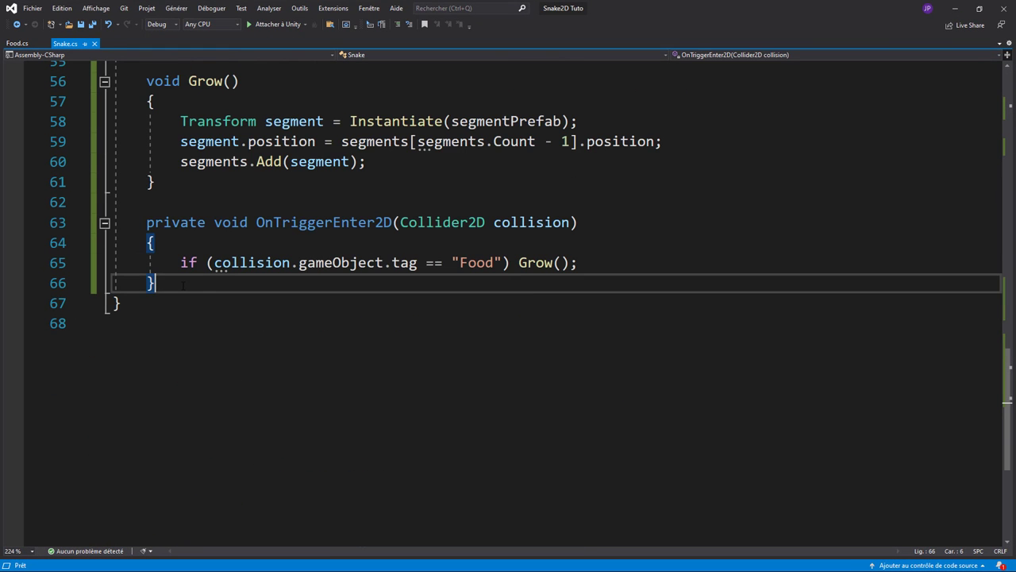
key("Return")
key("Return")
type("void On")
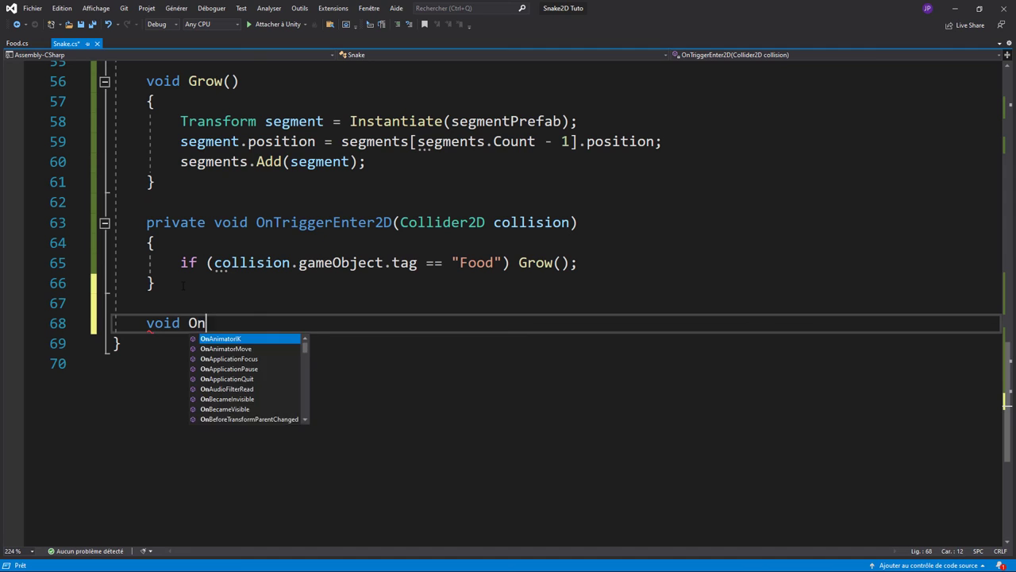
type("tr")
key("Down")
key("Down")
key("Down")
key("Down")
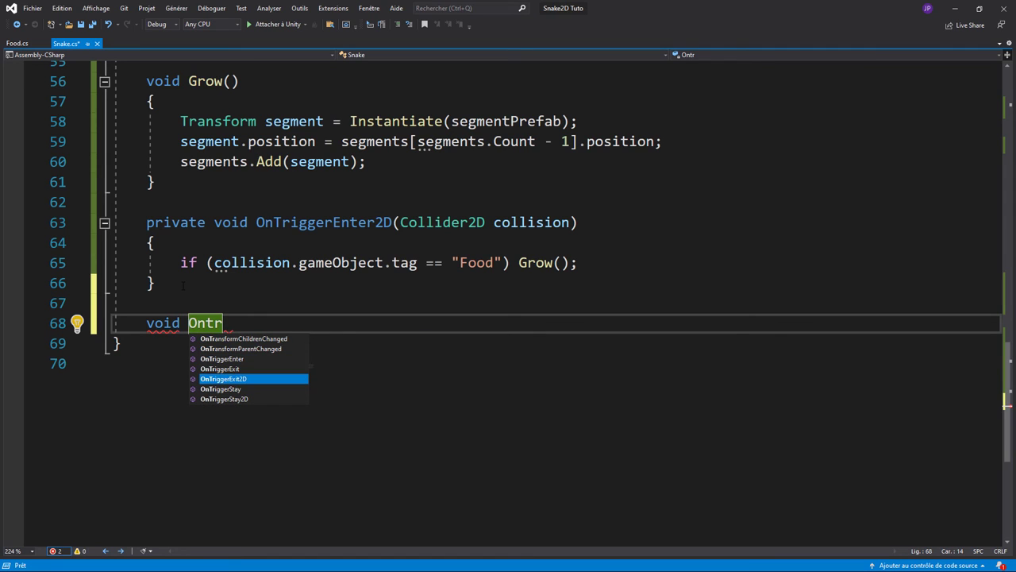
key("Up")
key("Up")
key("Down")
key("Down")
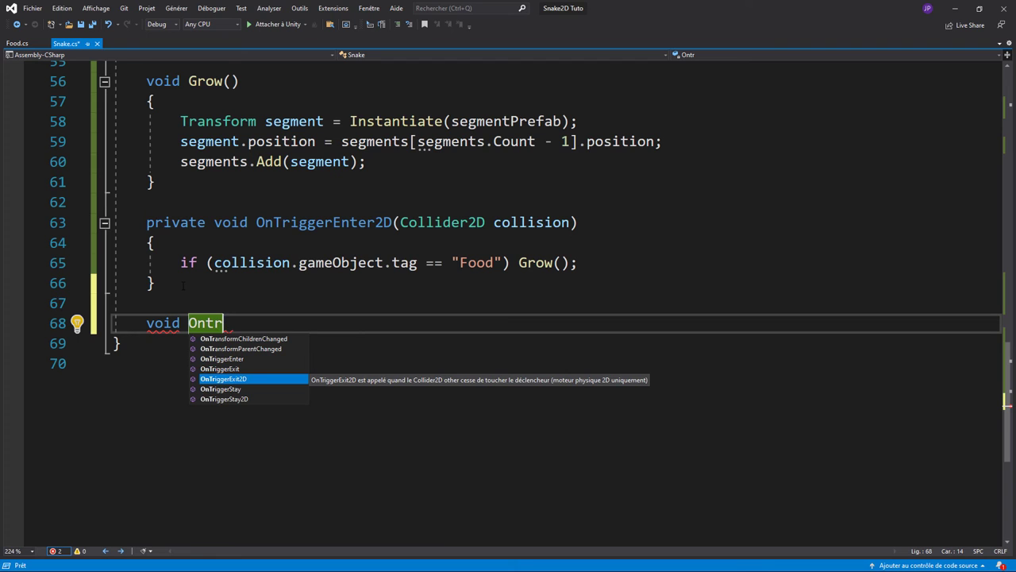
key("BackSpace")
key("BackSpace")
type("coll")
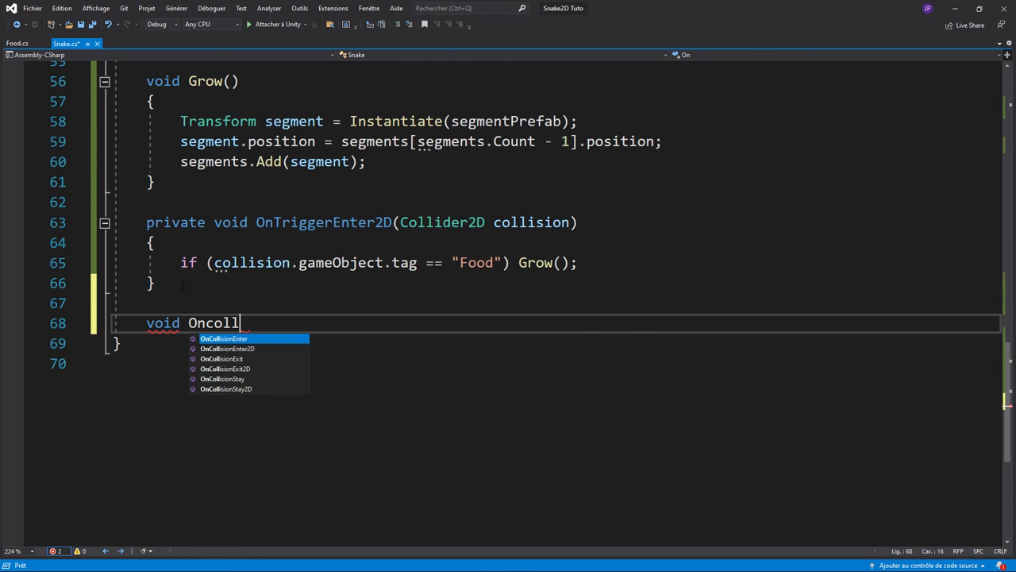
key("Down")
key("Tab")
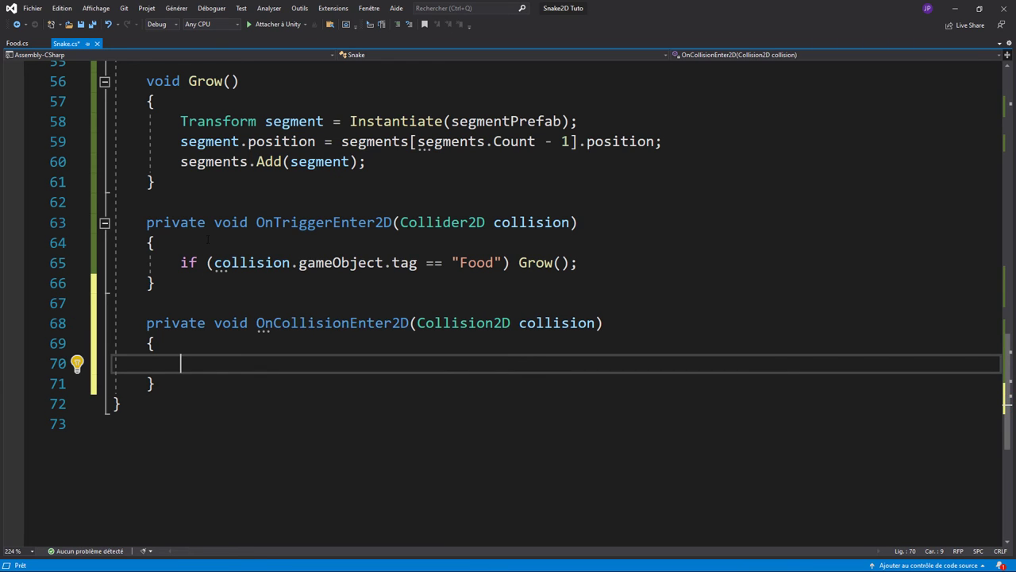
key("Up")
key("Up")
key("Up")
key("shift+End")
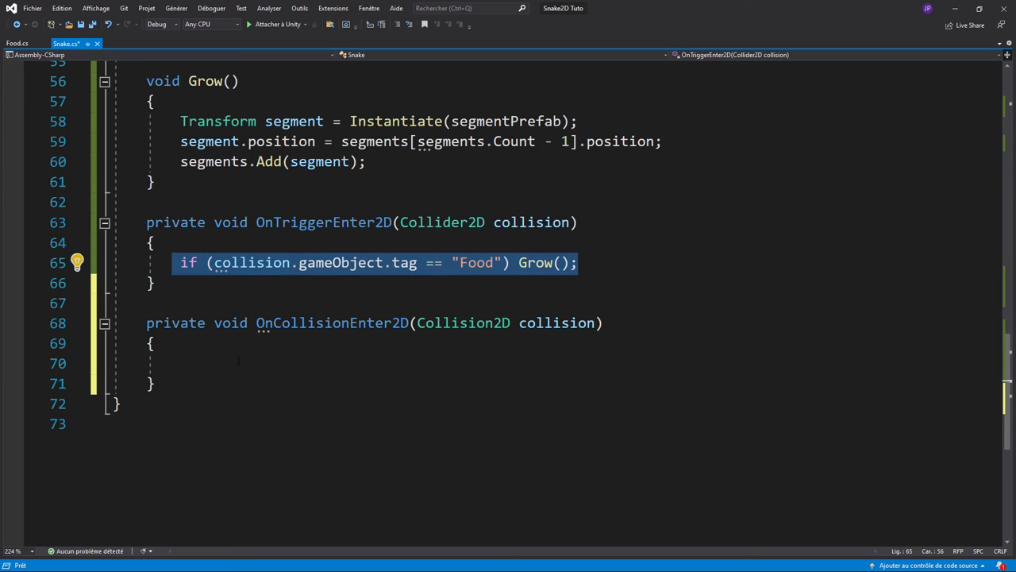
Fill OnCollisionEnter2D with Destroy(GetComponent<Snake>()); and save Snake.cs
left_click(239, 361)
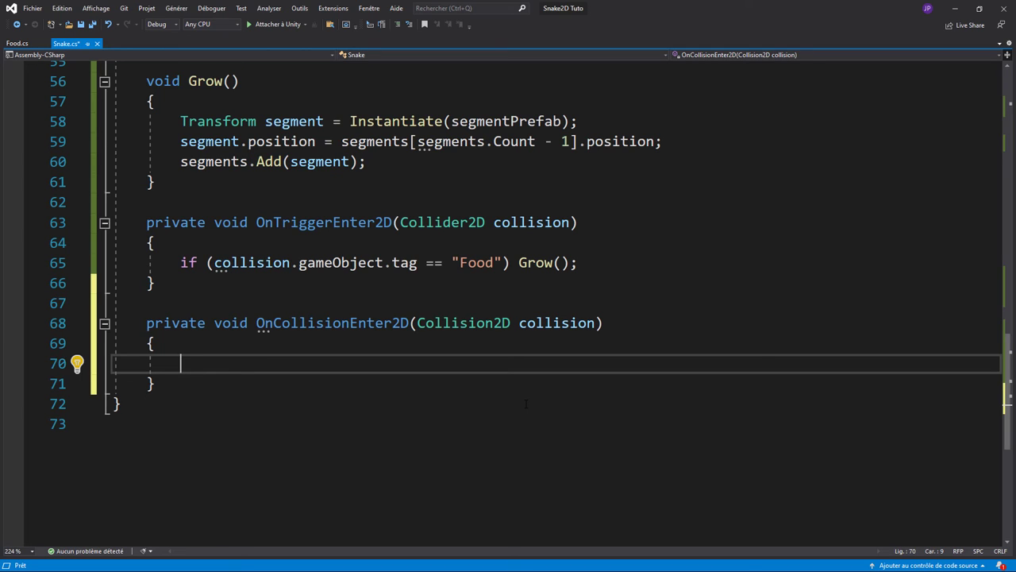
type("Des")
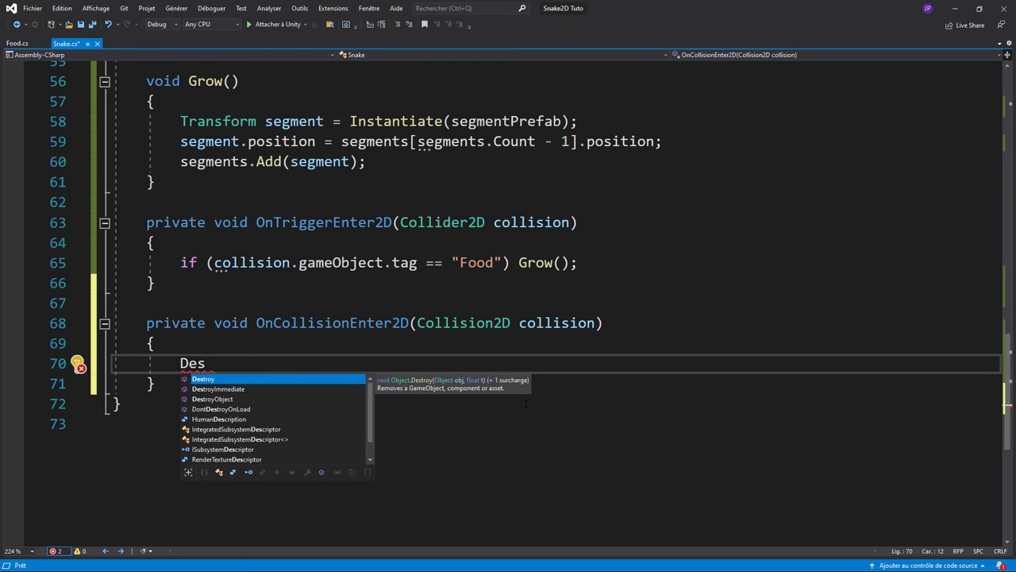
key("Tab")
type("(G")
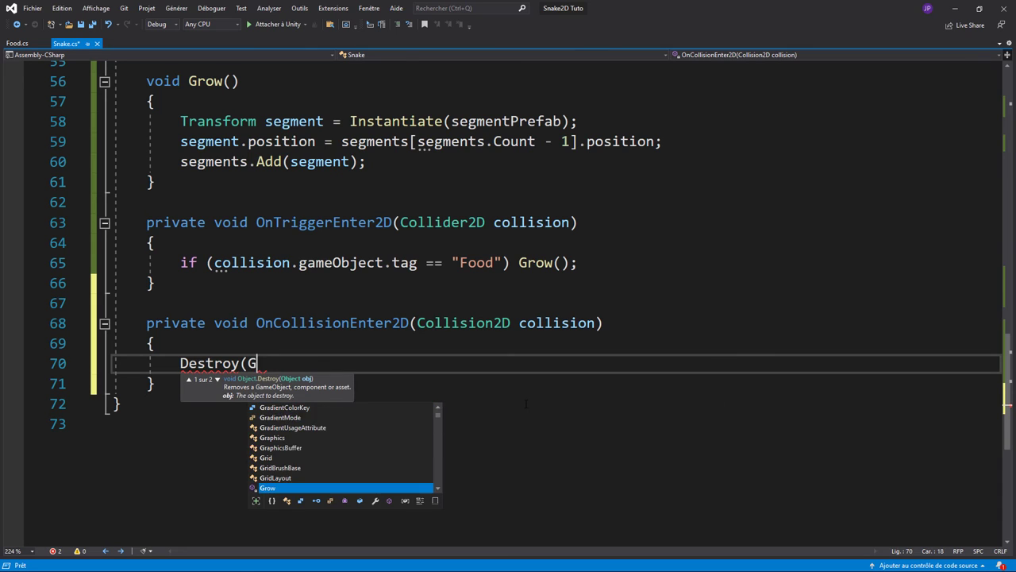
type("et")
key("Tab")
type("<")
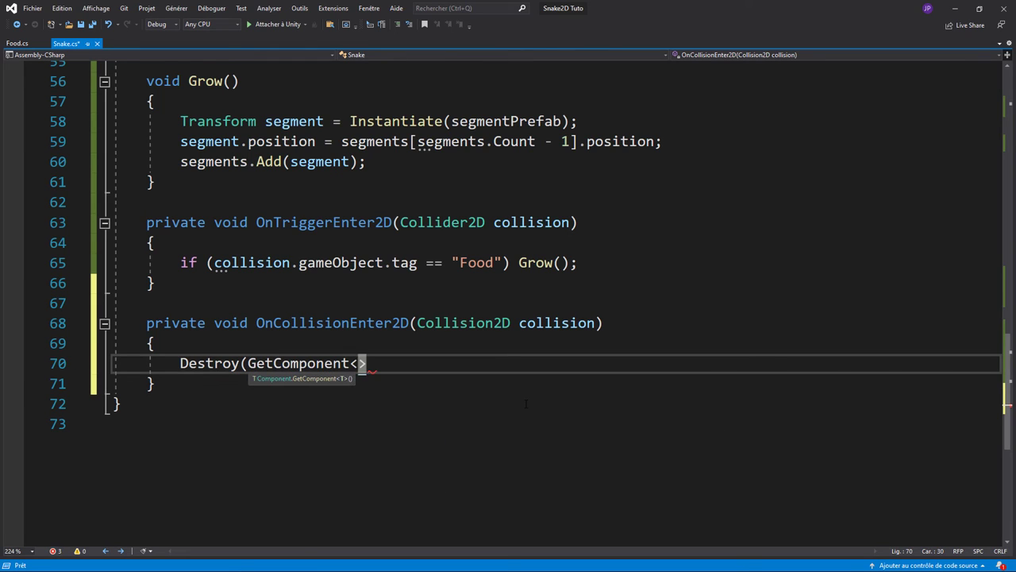
type(">")
key("Left")
type("Sn")
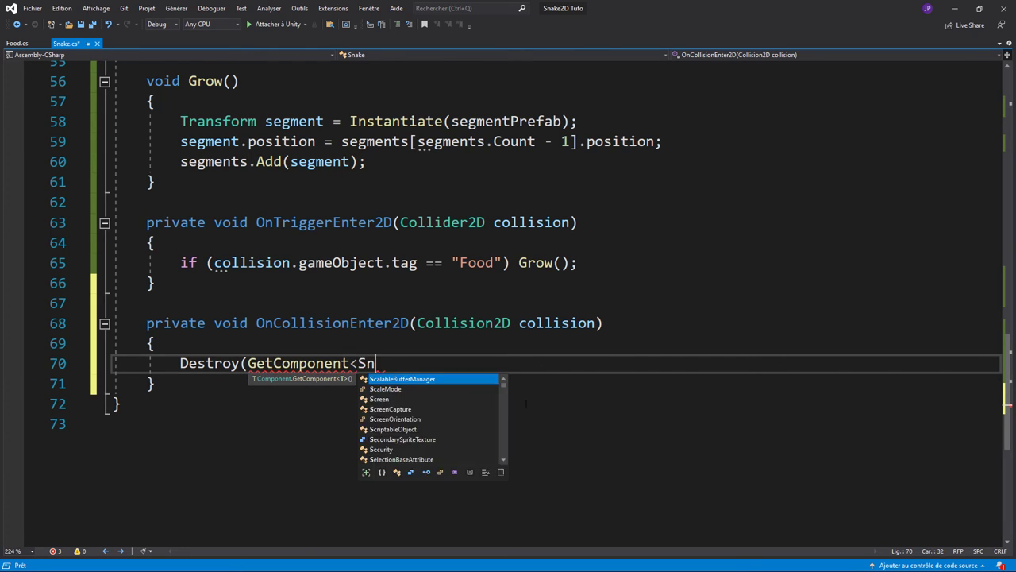
type("a")
key("Tab")
type(">")
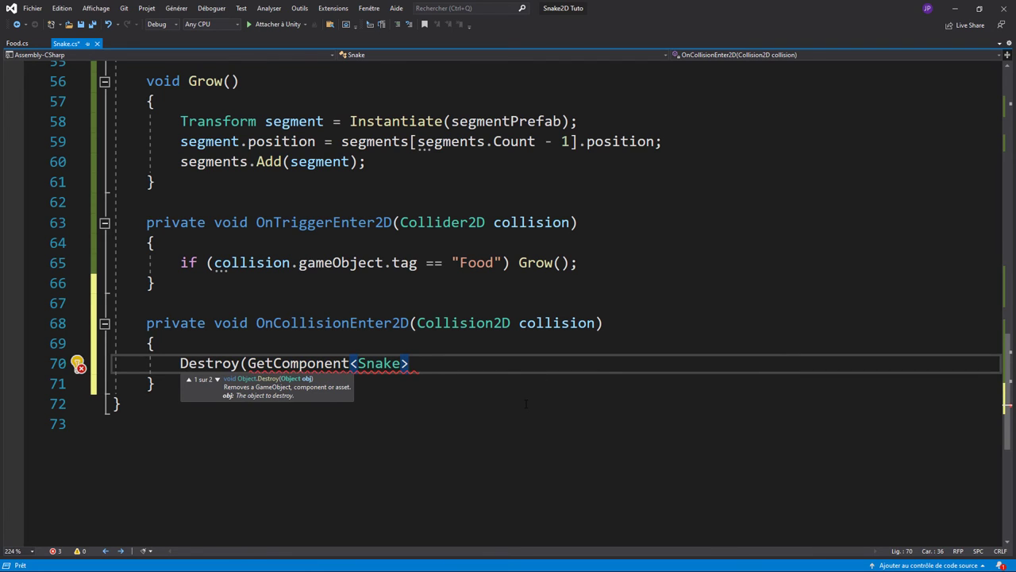
type("(")
key("Down")
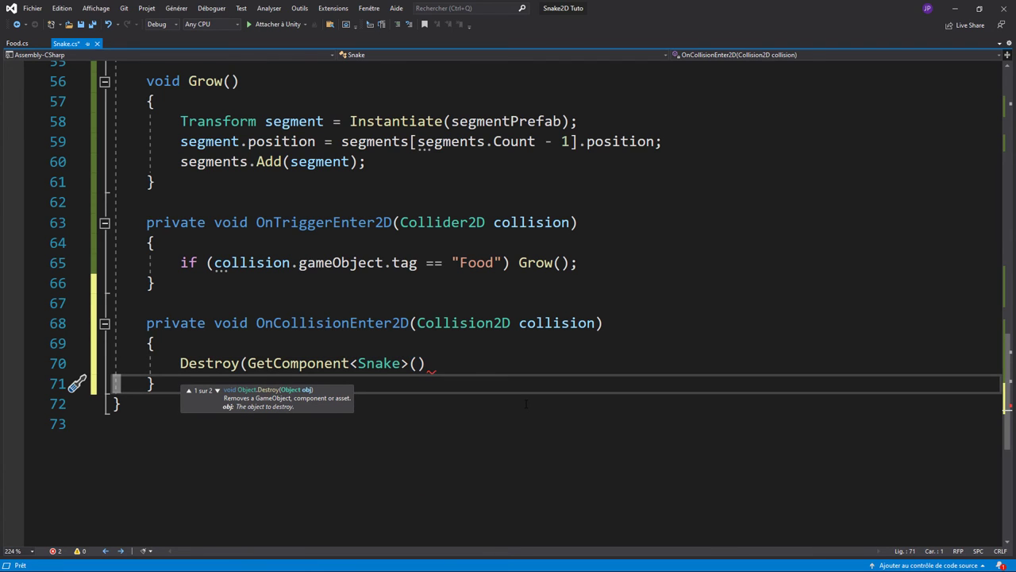
left_click(467, 365)
type(");")
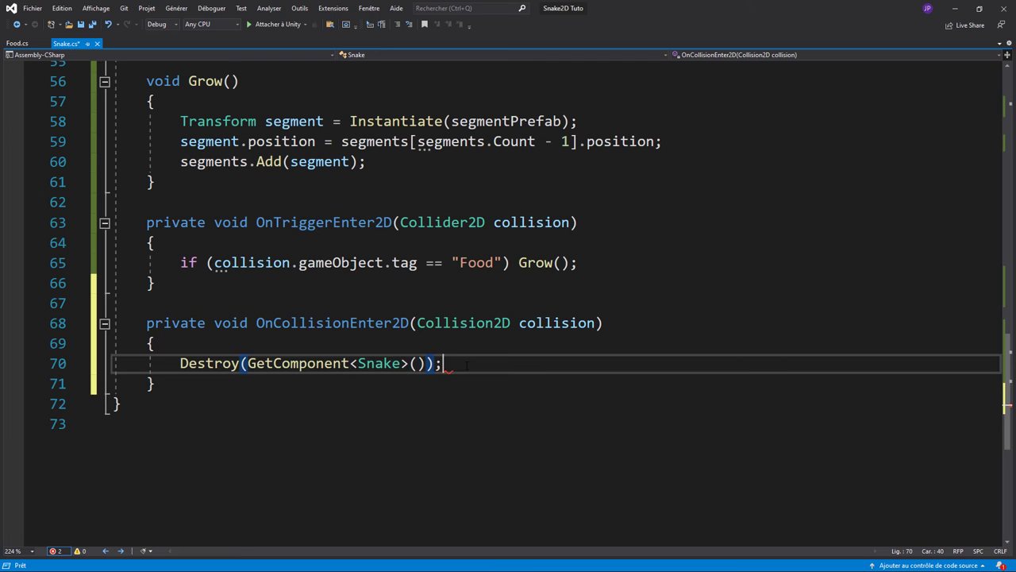
key("ctrl+s")
scroll(516, 418, "up", 1)
Switch to Unity and run a brief play test of the collision change
scroll(500, 409, "up", 6)
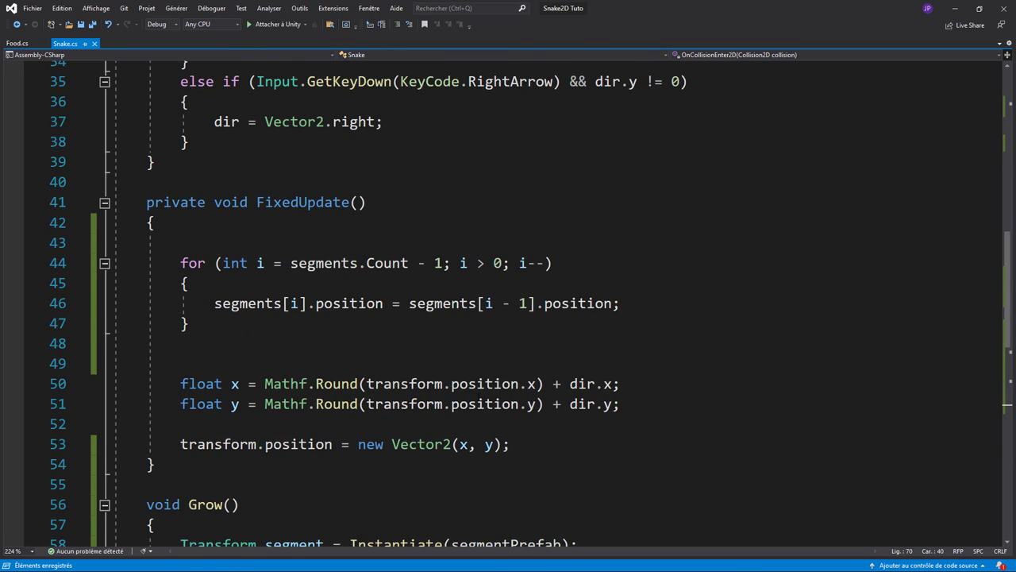
scroll(480, 397, "up", 6)
scroll(463, 385, "up", 5)
key("alt+Tab")
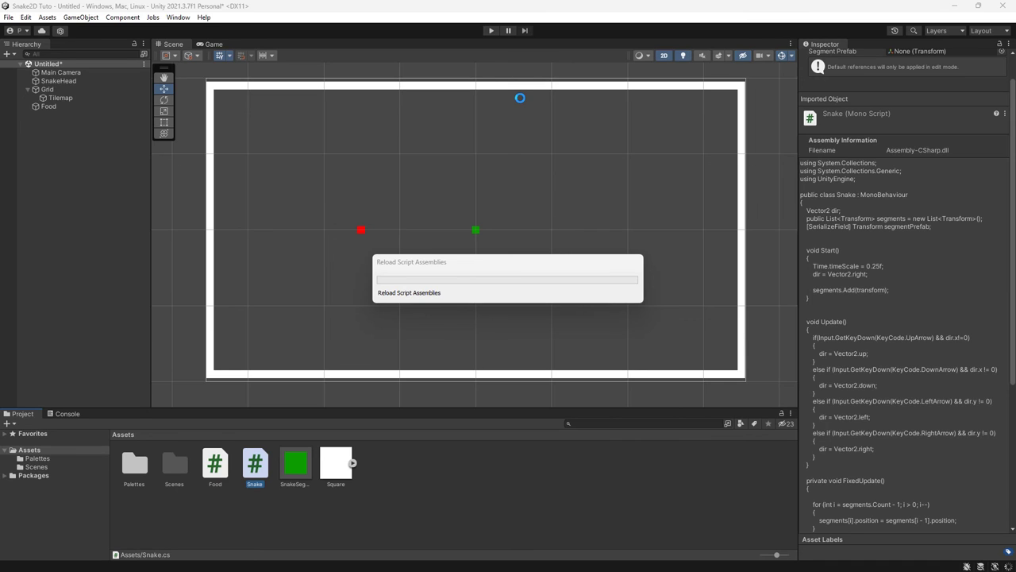
left_click(490, 32)
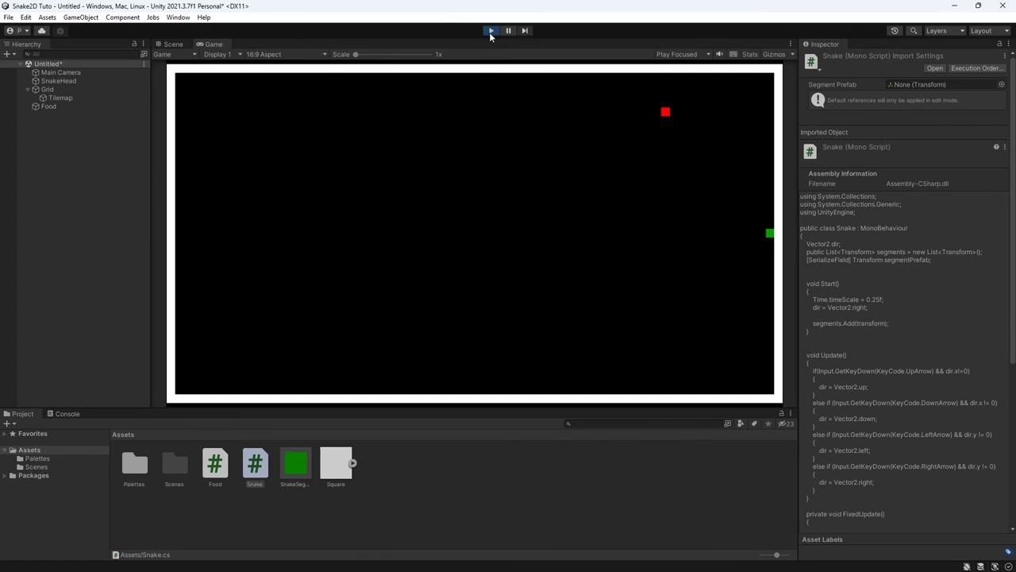
left_click(489, 32)
Play again steering down, left and down, then stop and return to Snake.cs
left_click(489, 32)
key("Down")
key("Left")
key("Down")
left_click(489, 32)
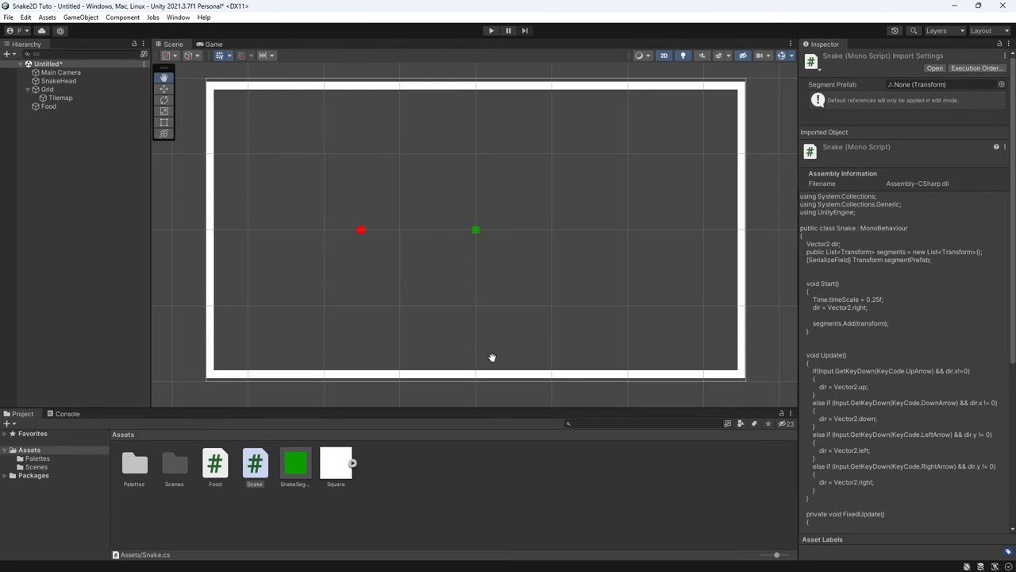
key("alt+Tab")
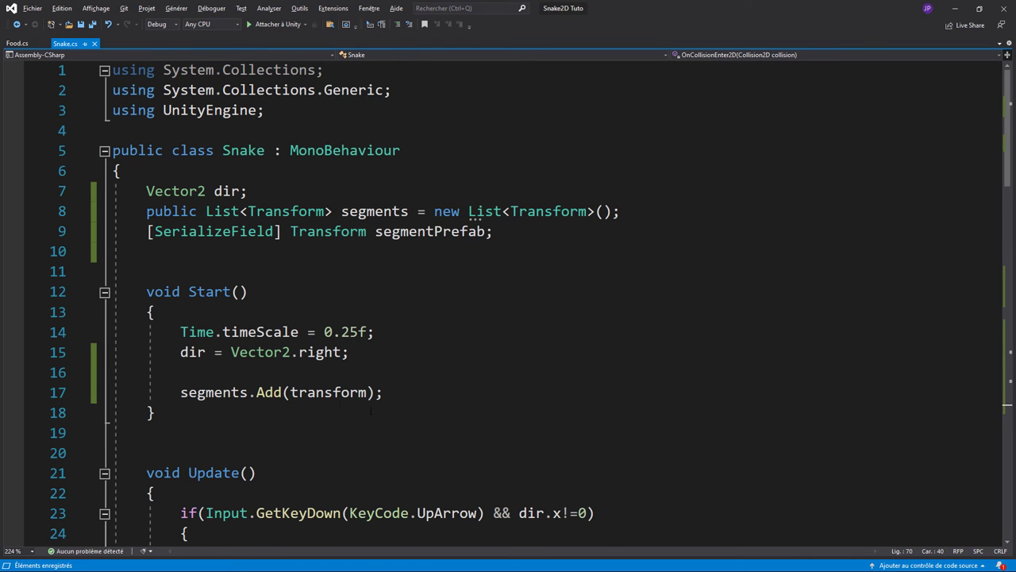
Insert a for-loop with i < 10 after the segments.Add line in Start()
left_click(383, 399)
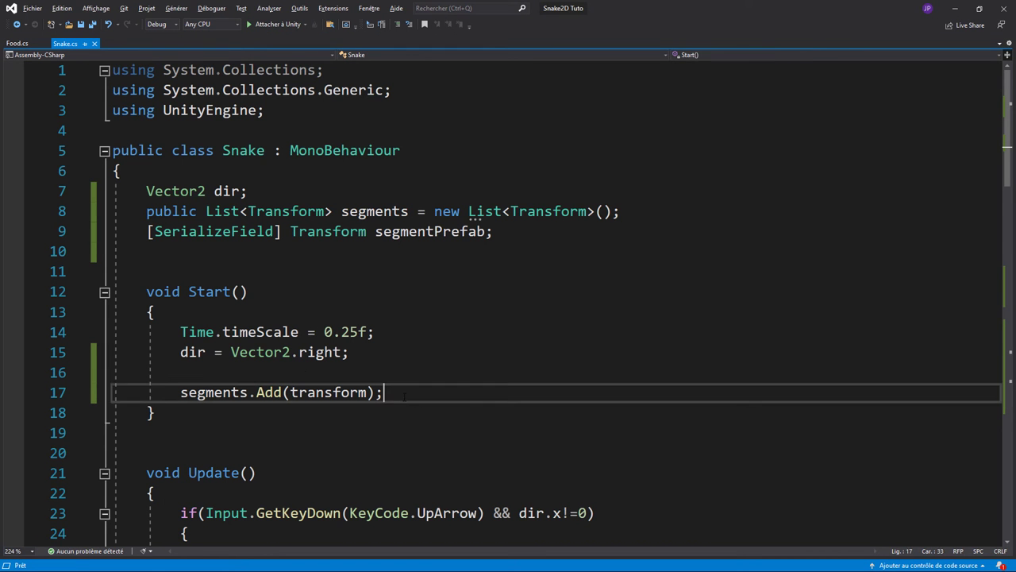
key("Return")
key("Return")
type("f")
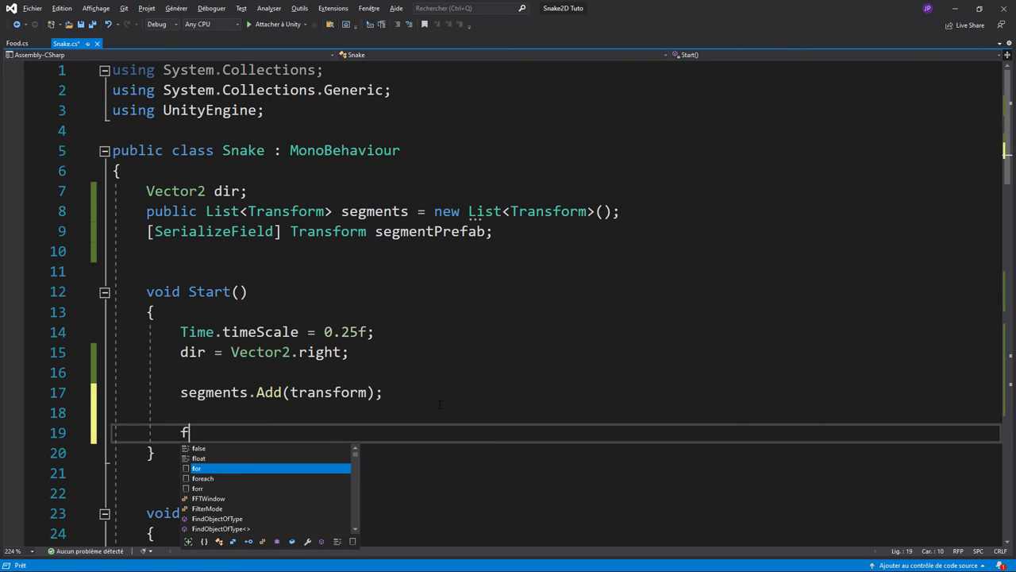
type("or")
key("Tab")
key("Tab")
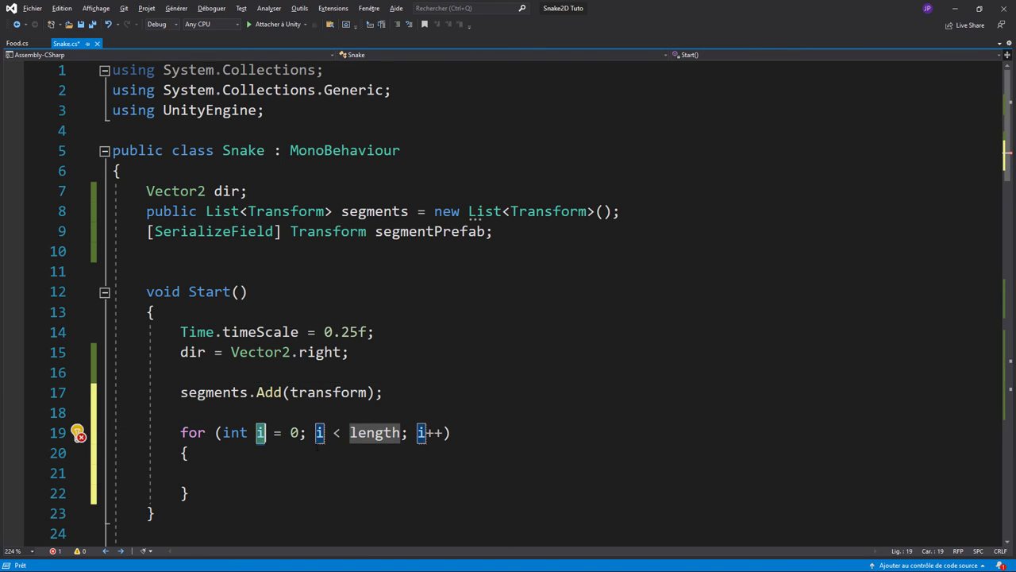
key("Tab")
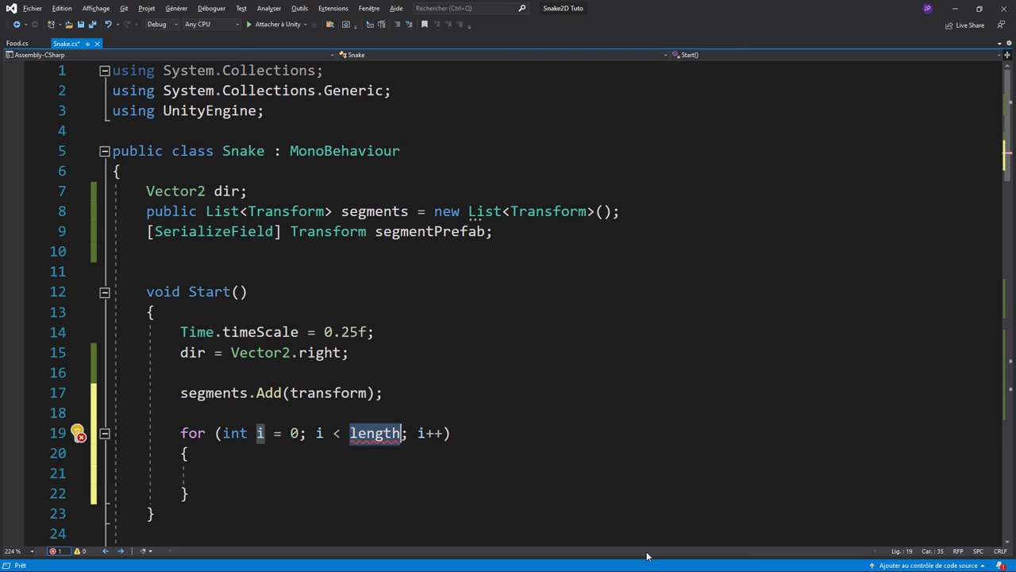
type("5")
key("BackSpace")
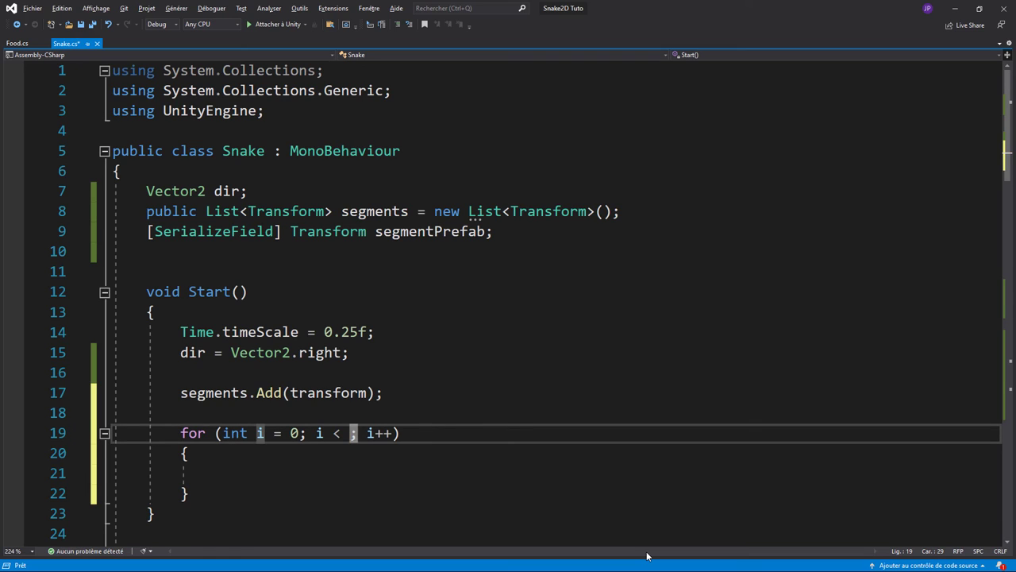
type("1")
key("Tab")
type("0")
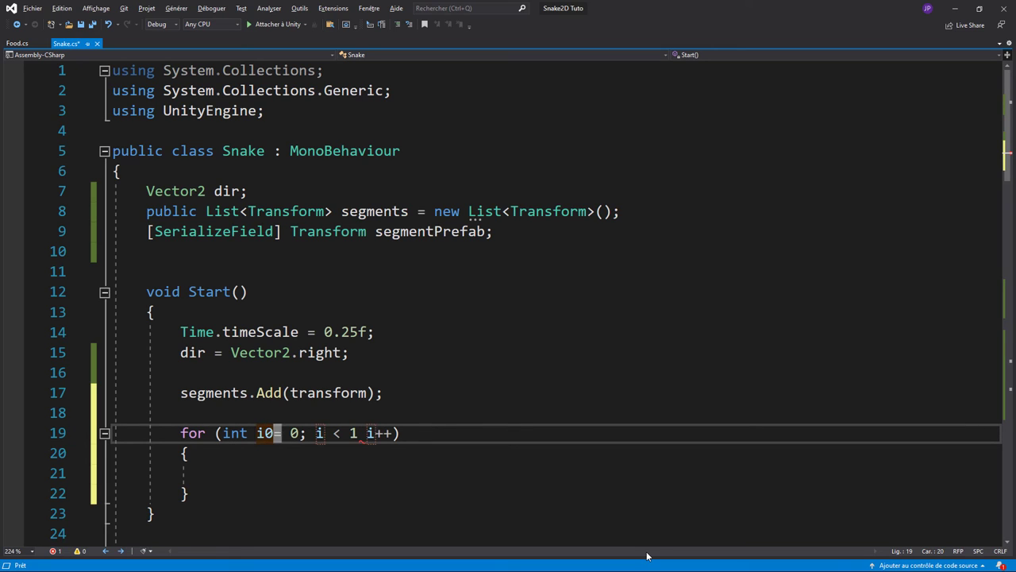
key("Insert")
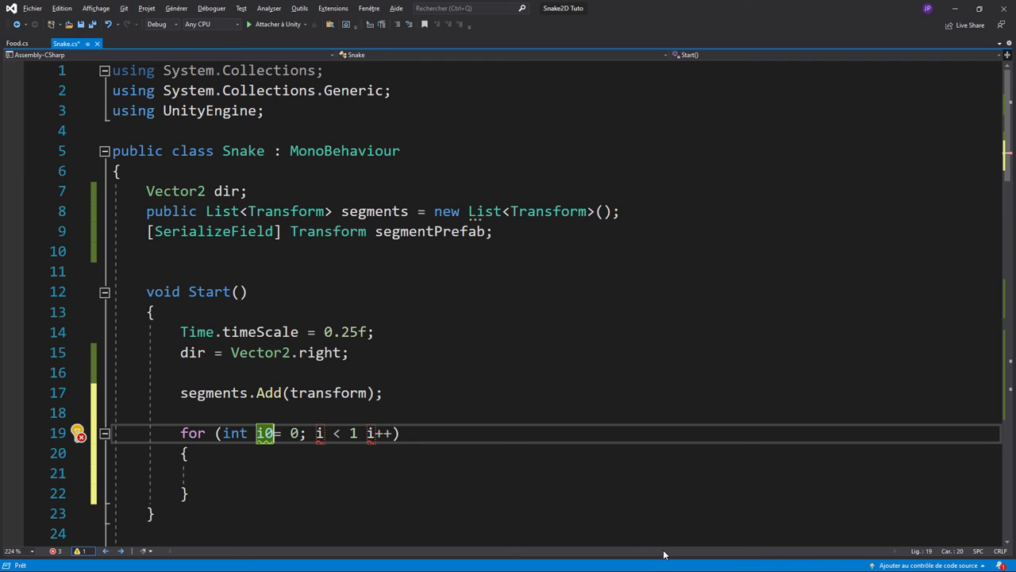
key("ctrl+z")
key("ctrl+z")
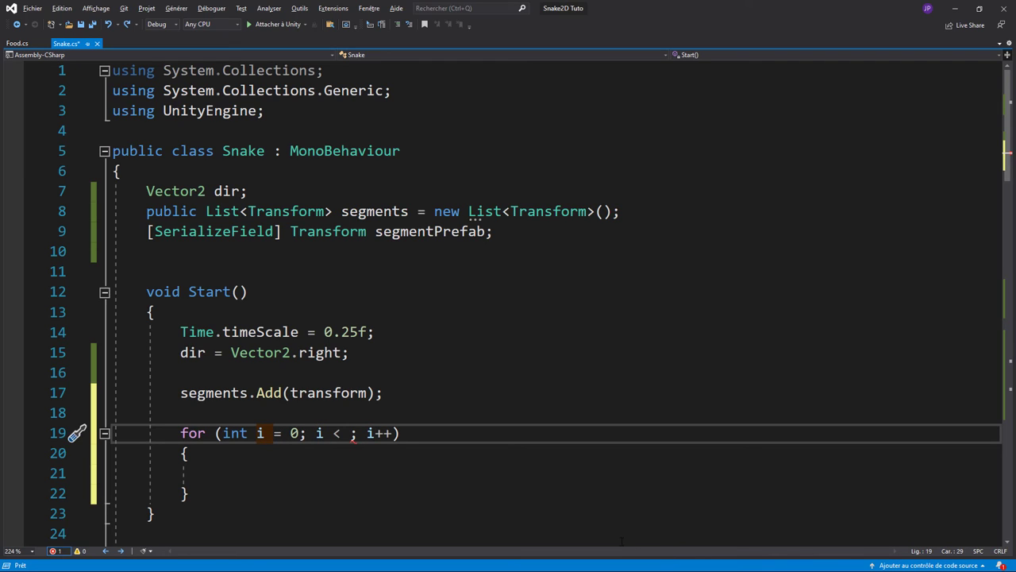
type("10")
Put Grow(); inside the loop body, save Snake.cs, and return to Unity
left_click(368, 476)
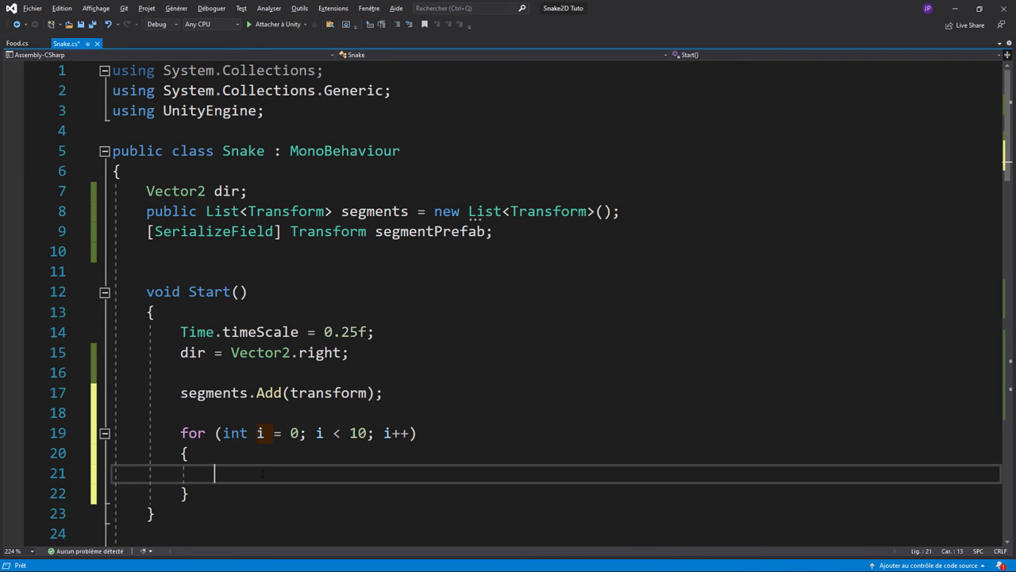
type("gr")
key("Tab")
key("BackSpace")
key("BackSpace")
key("BackSpace")
key("BackSpace")
key("BackSpace")
key("BackSpace")
key("BackSpace")
type("G")
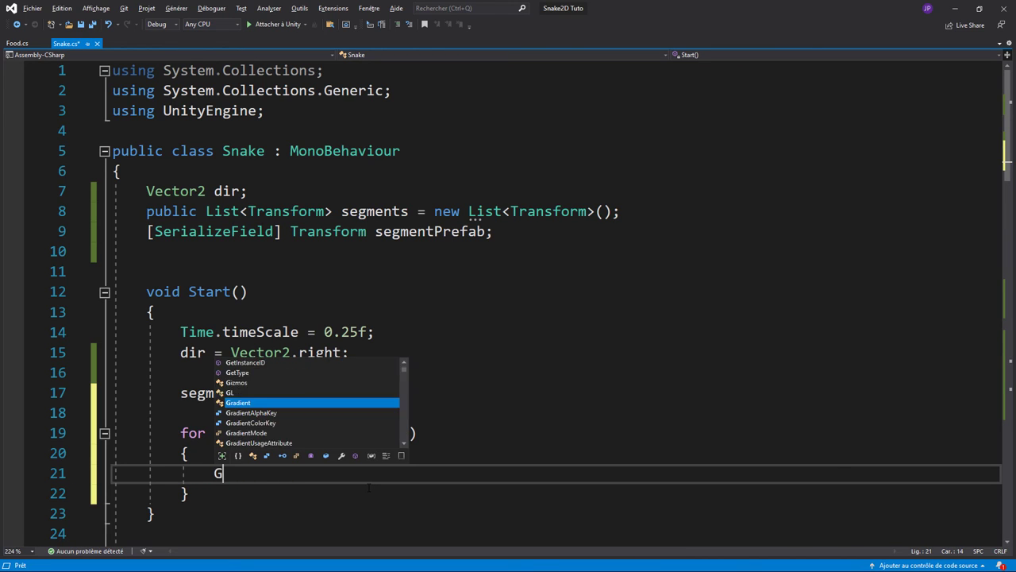
type("row();")
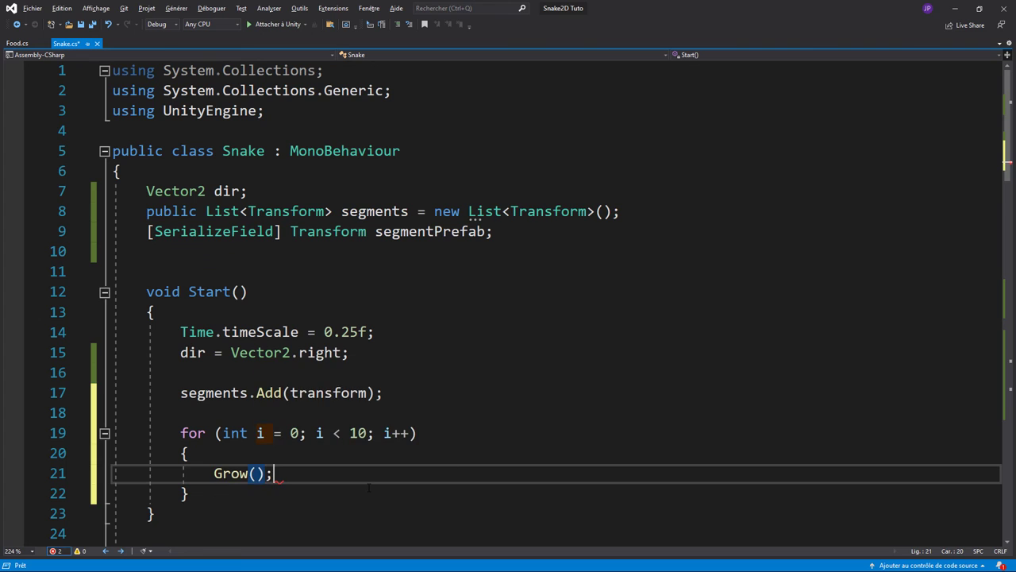
key("ctrl+s")
key("alt+Tab")
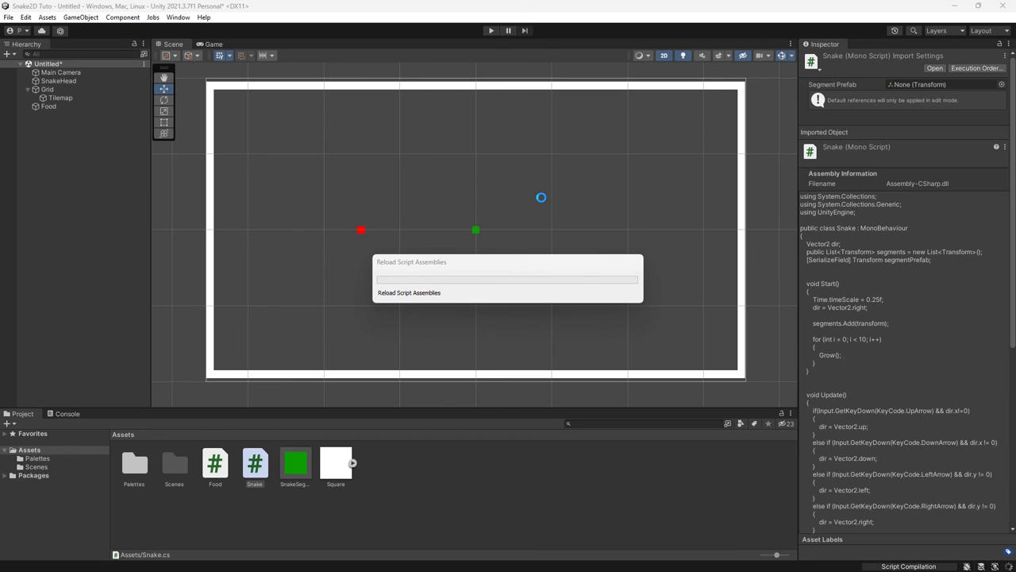
Run two short play tests, steering the snake up and then down
left_click(489, 32)
key("Up")
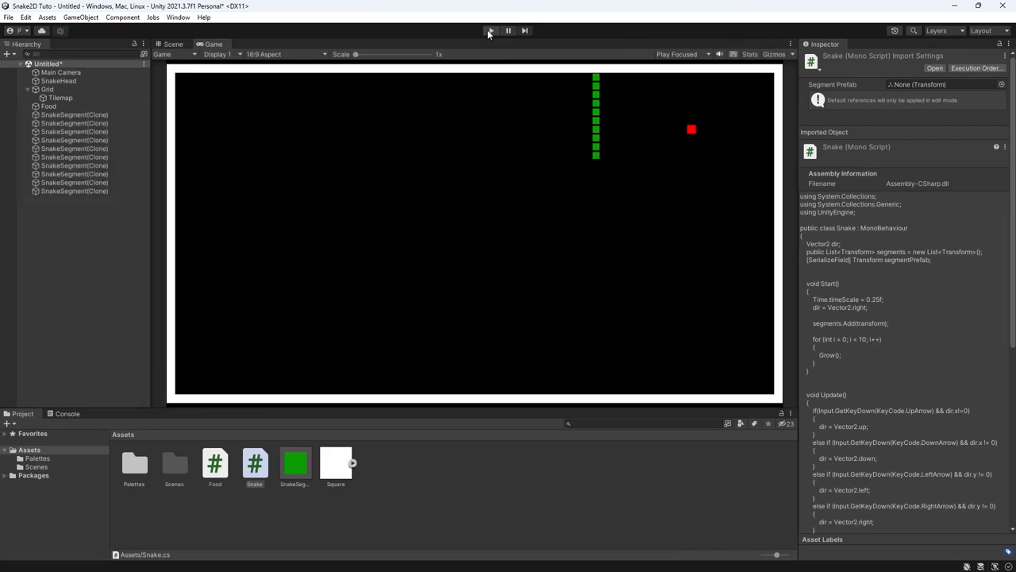
left_click(488, 32)
left_click(488, 32)
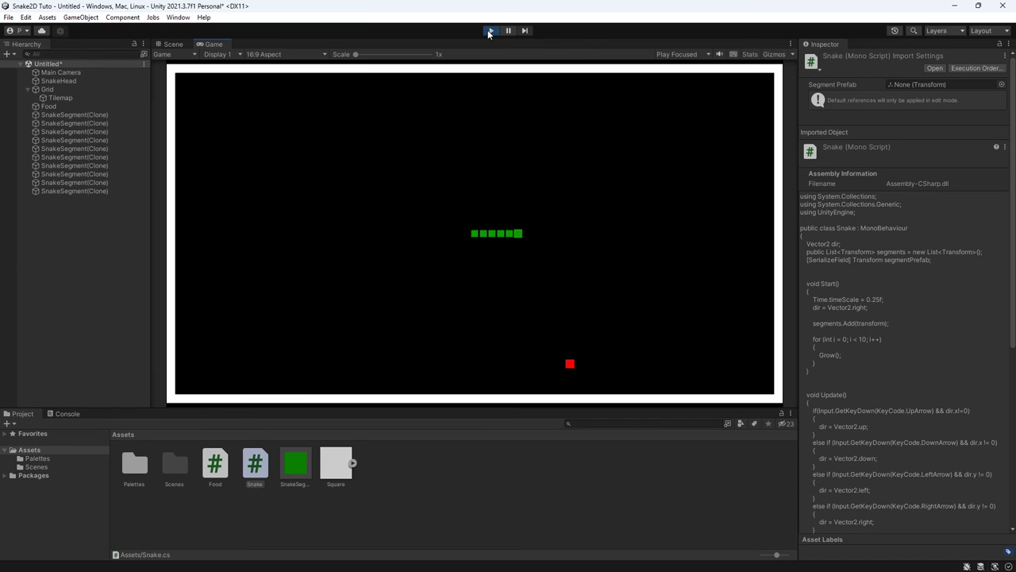
key("Down")
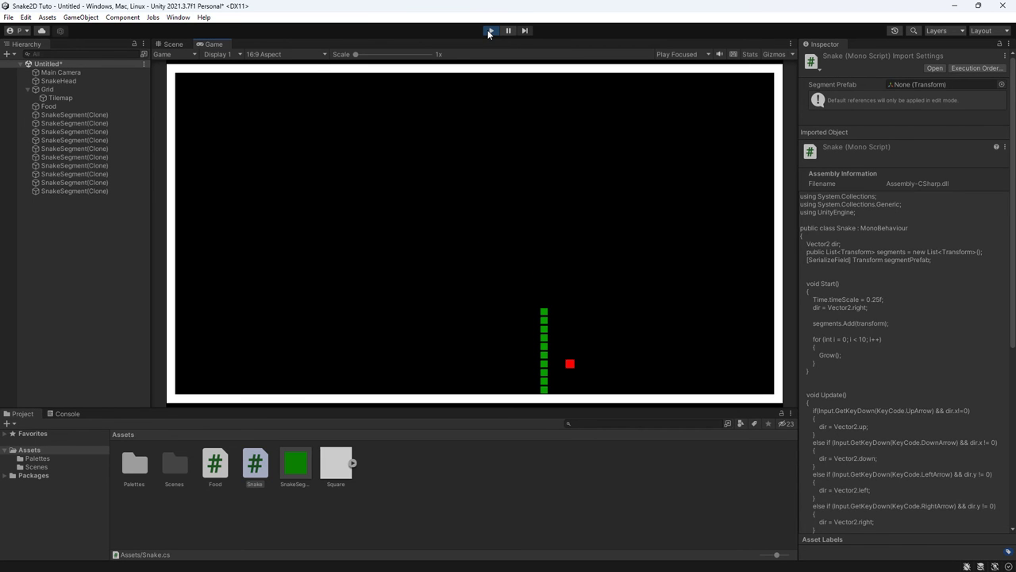
left_click(489, 32)
Play again, steer the ten-segment snake toward the food, then stop and show the Game view
left_click(488, 32)
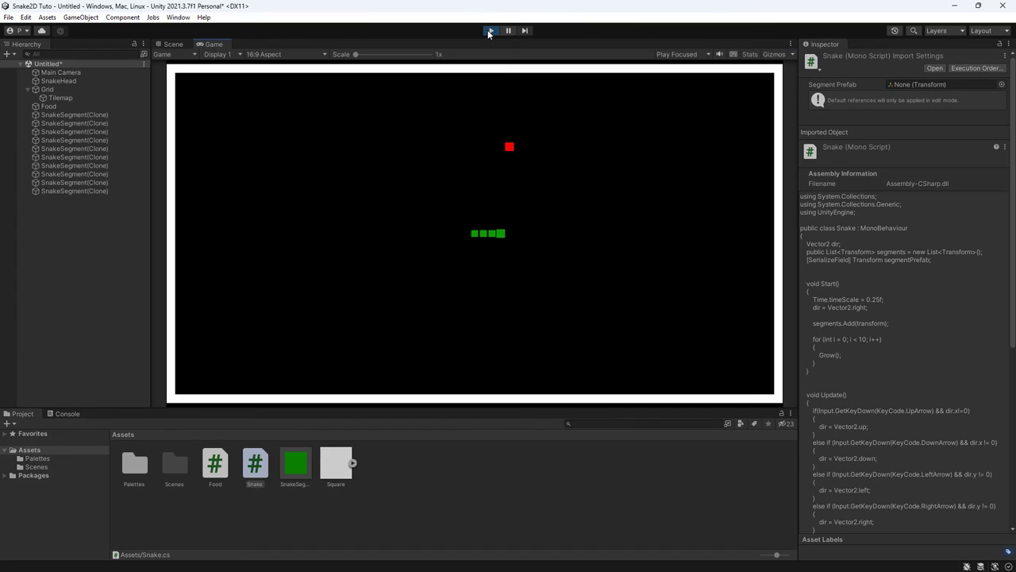
key("Up")
key("Left")
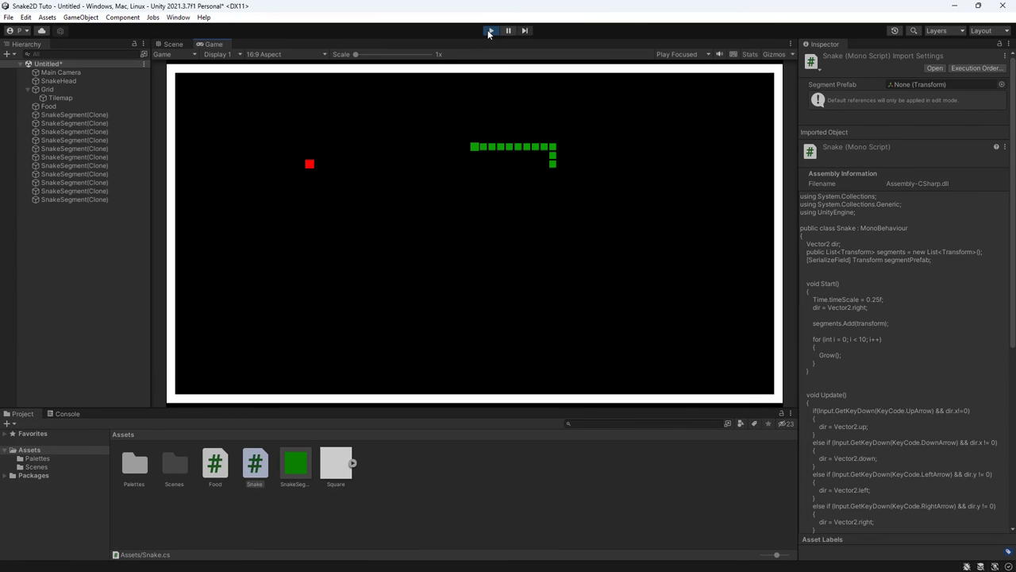
key("Down")
key("Left")
key("Up")
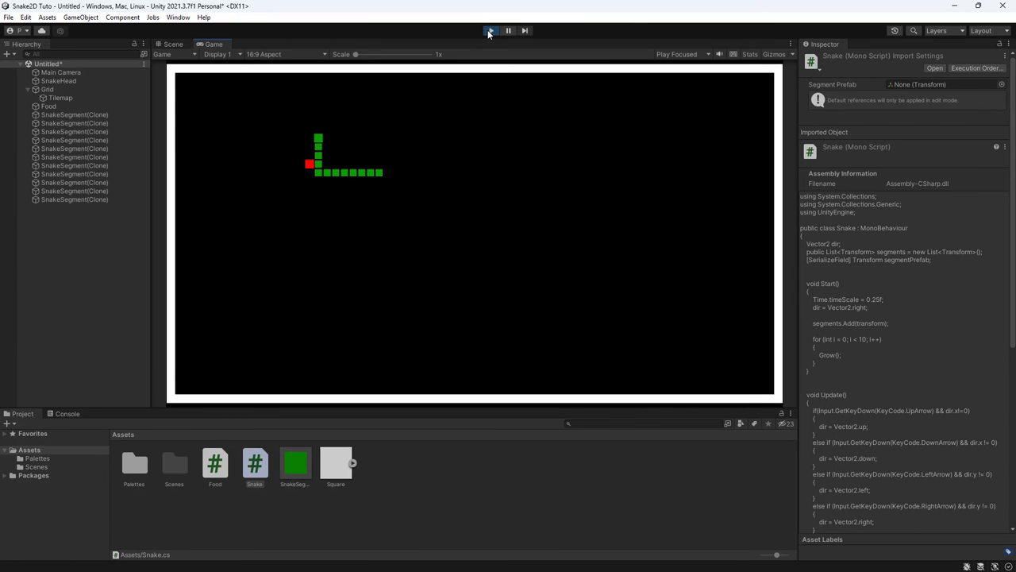
key("Left")
key("Down")
key("Right")
key("Up")
key("Right")
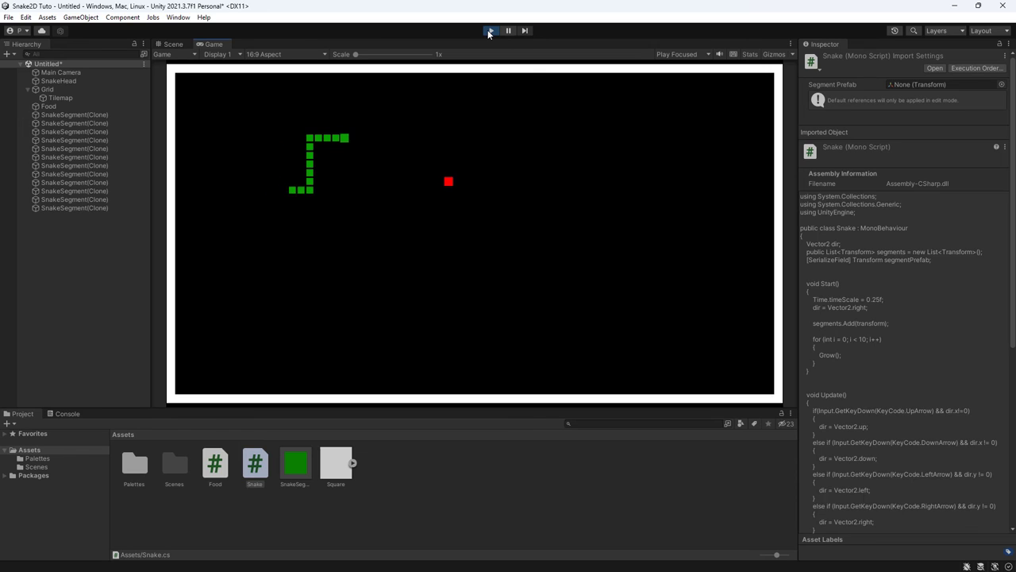
key("Down")
key("Left")
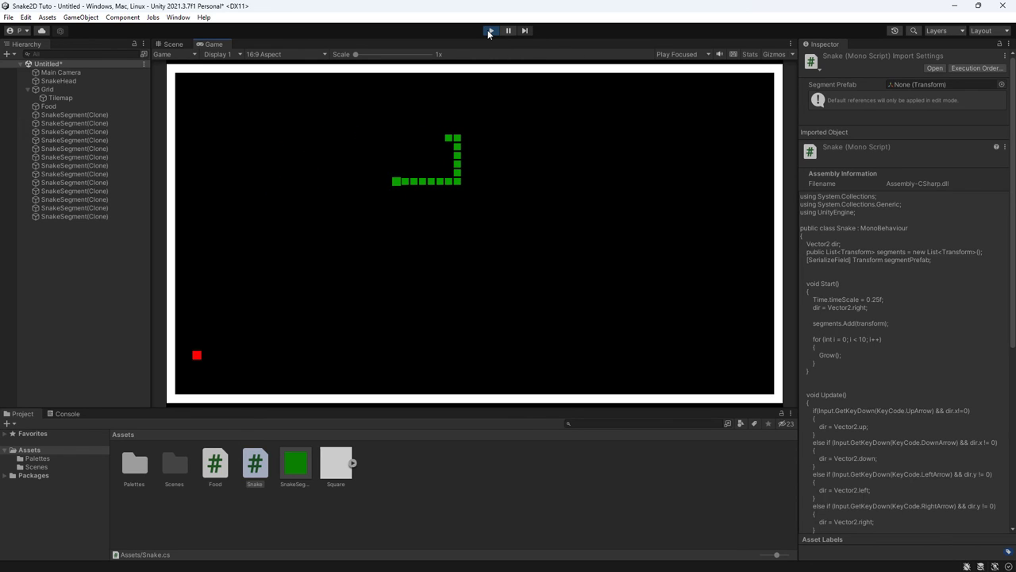
key("Down")
key("Right")
key("Up")
key("Left")
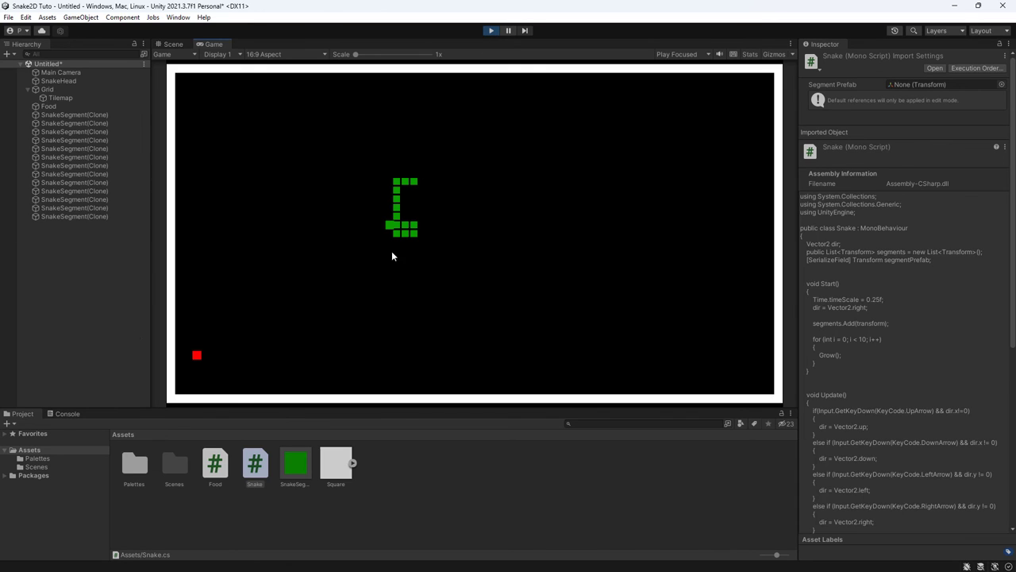
left_click(492, 30)
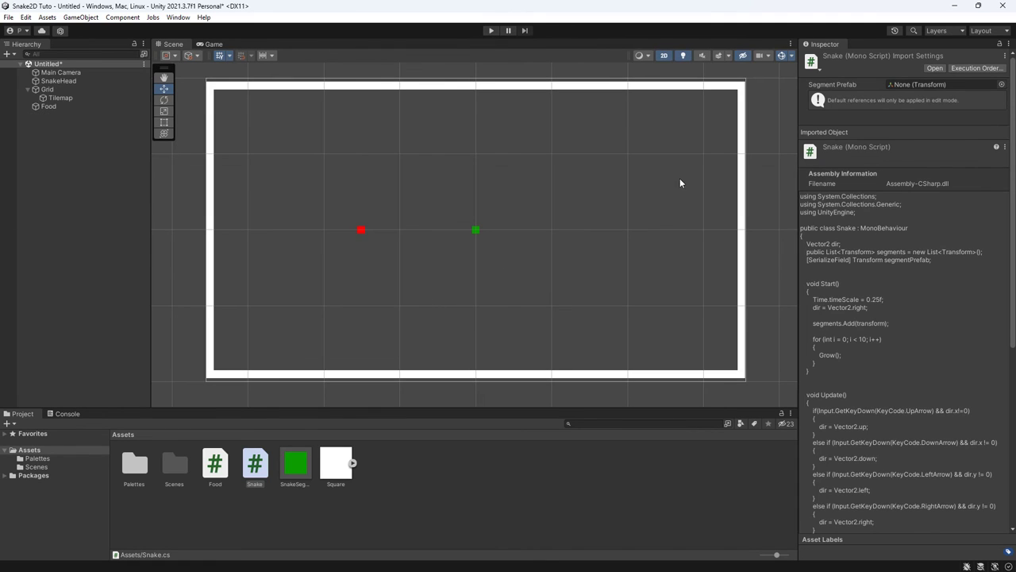
left_click(218, 46)
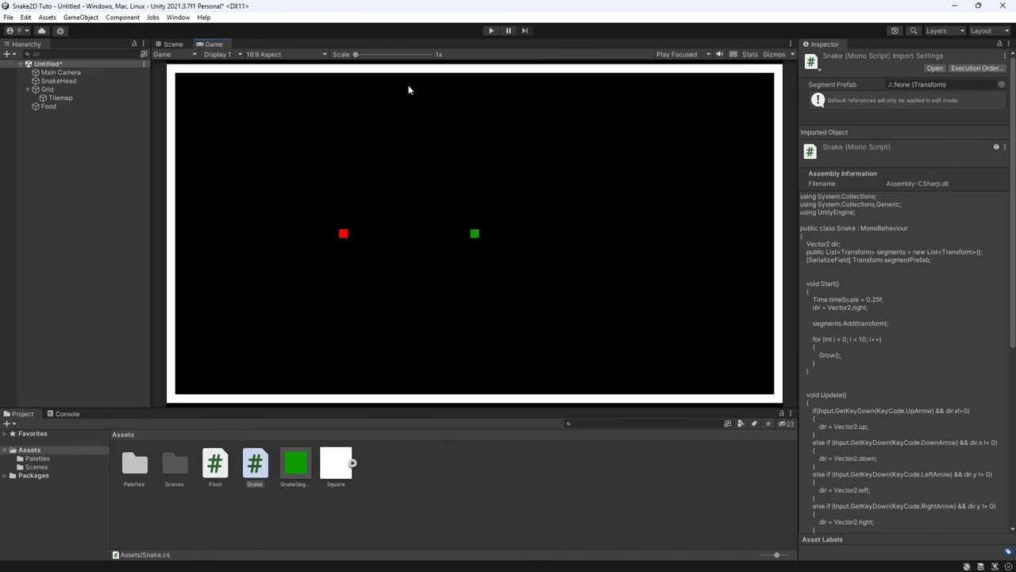
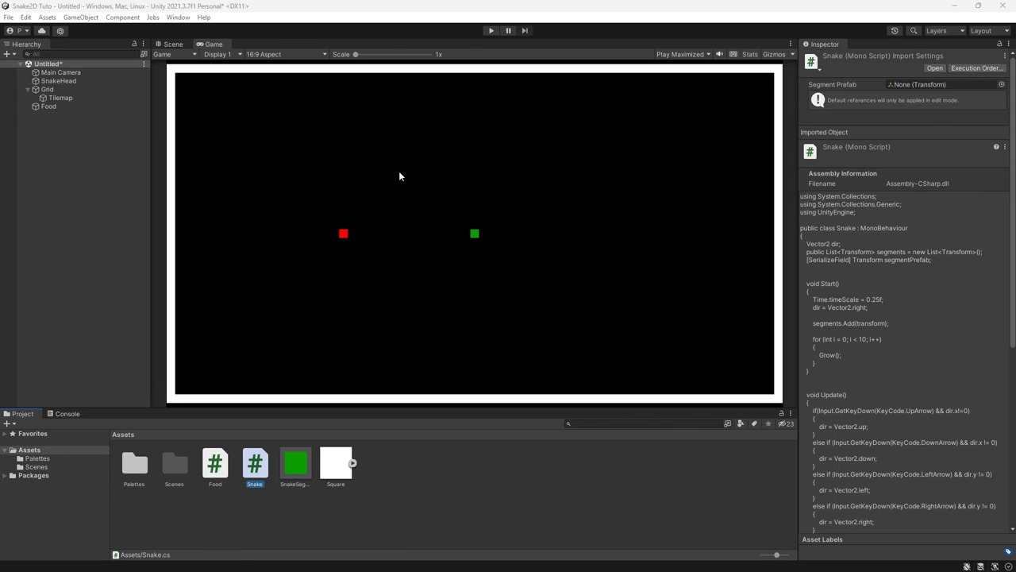
Select the Grid object and open the Tile Palette on the white Border tile
left_click(61, 98)
left_click(46, 90)
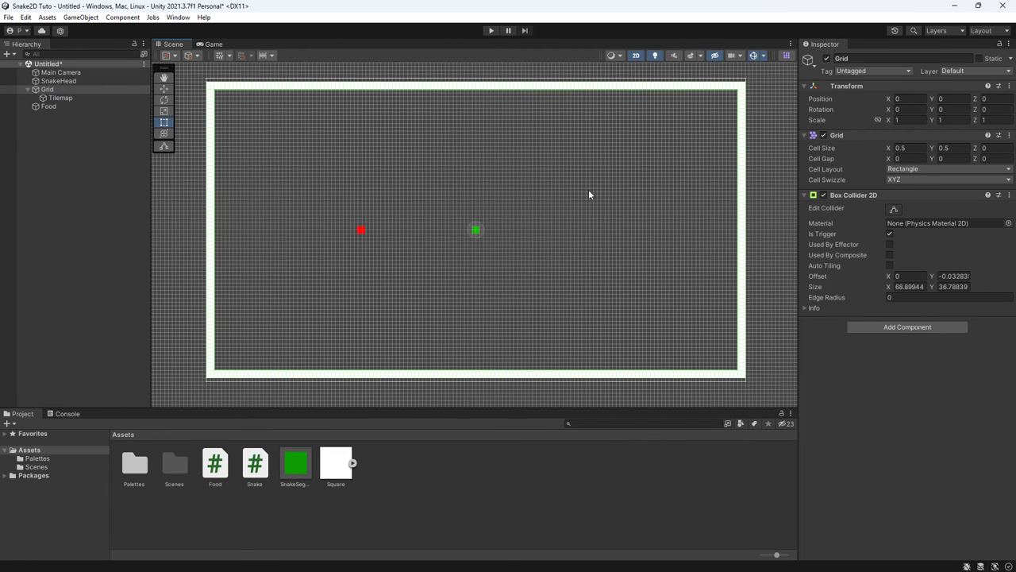
left_click(785, 59)
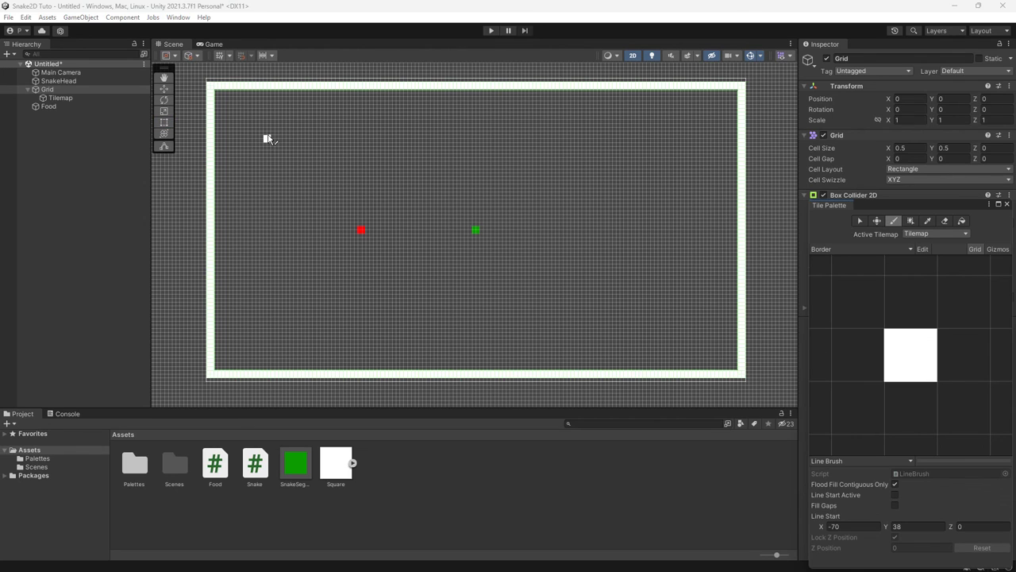
Draw five white interior wall lines with the Line Brush, then enter Play mode
left_click(269, 138)
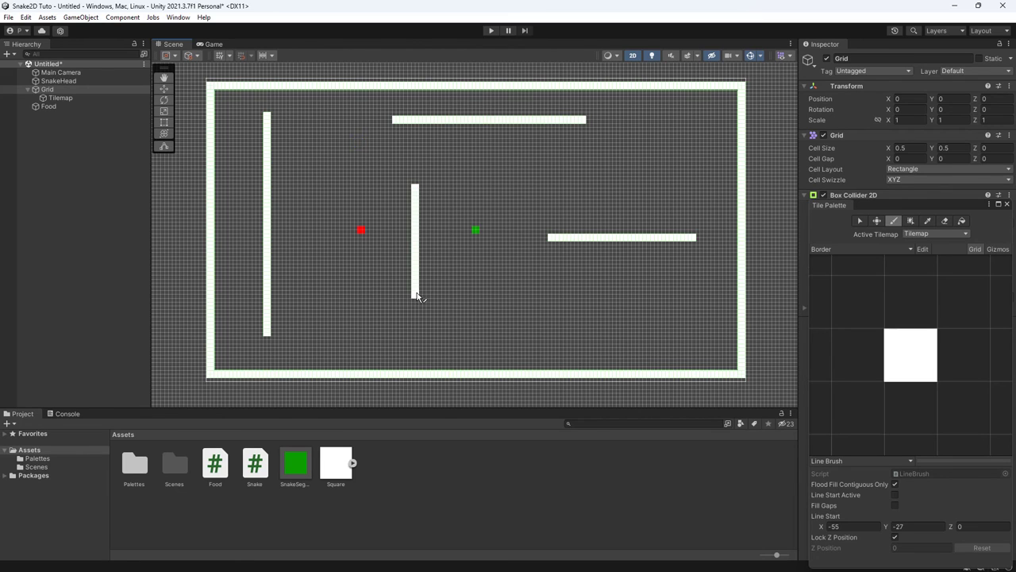
left_click(317, 347)
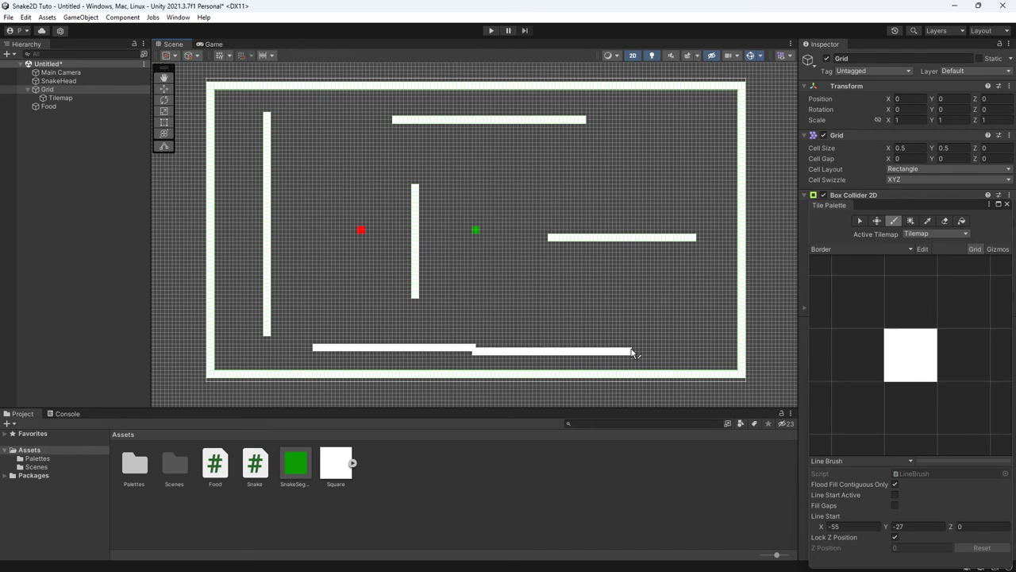
left_click(492, 29)
Steer the snake briefly, then stop and restart the game for a fresh run
key("Left")
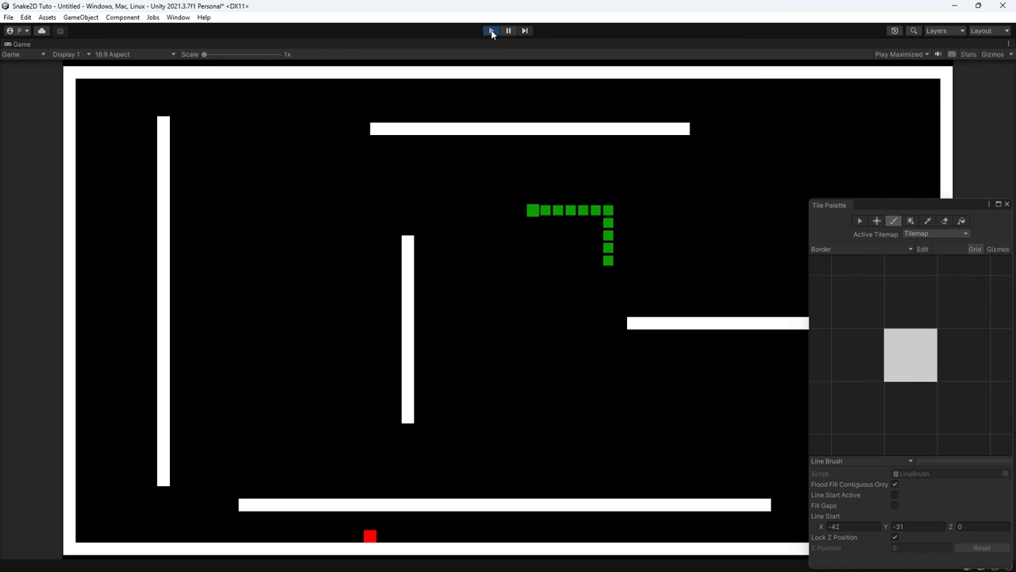
key("Down")
key("Left")
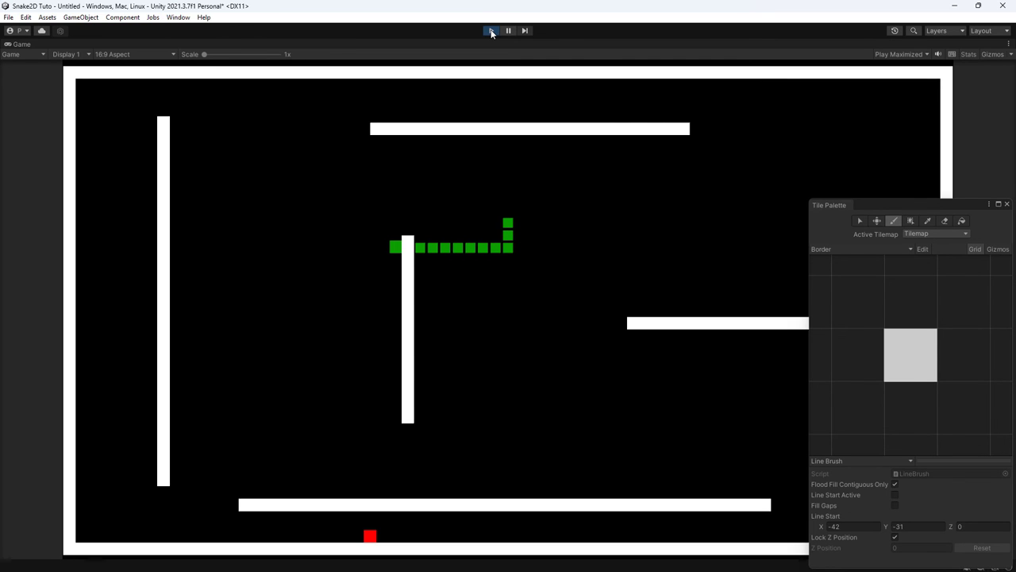
left_click(492, 30)
left_click(491, 30)
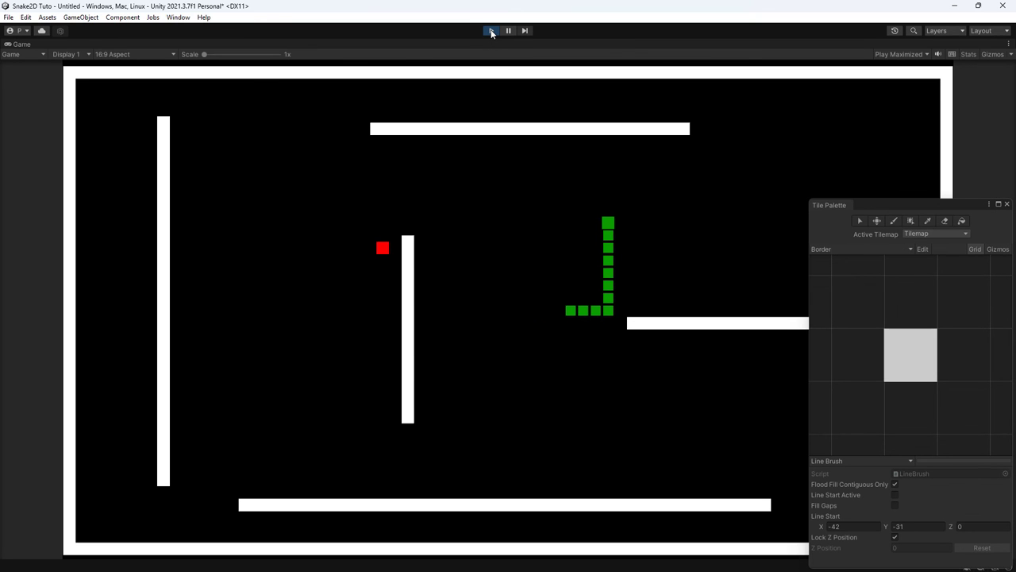
Steer the snake with the arrow keys around the white walls, eating food to grow
key("Left")
key("Down")
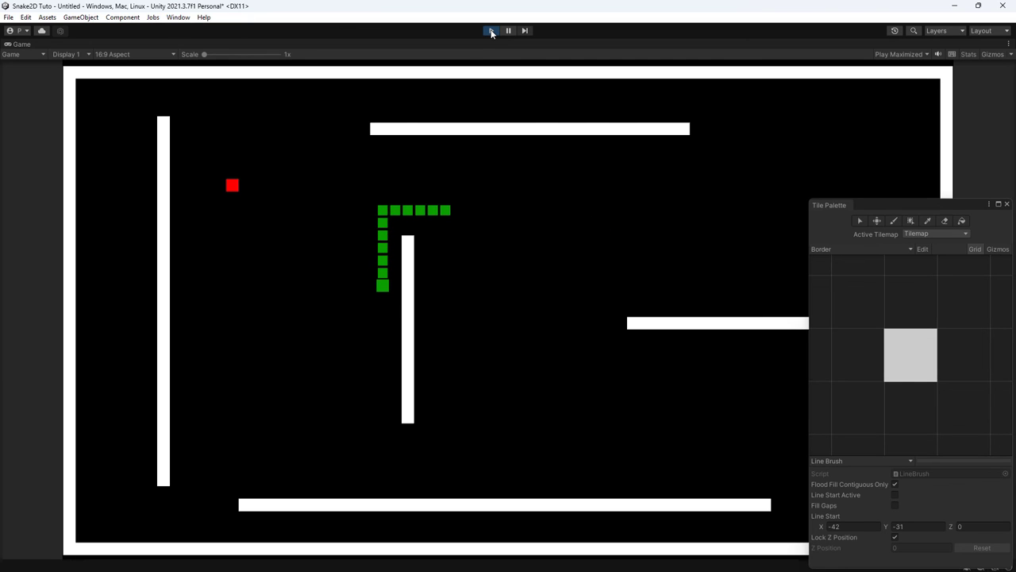
key("Left")
key("Up")
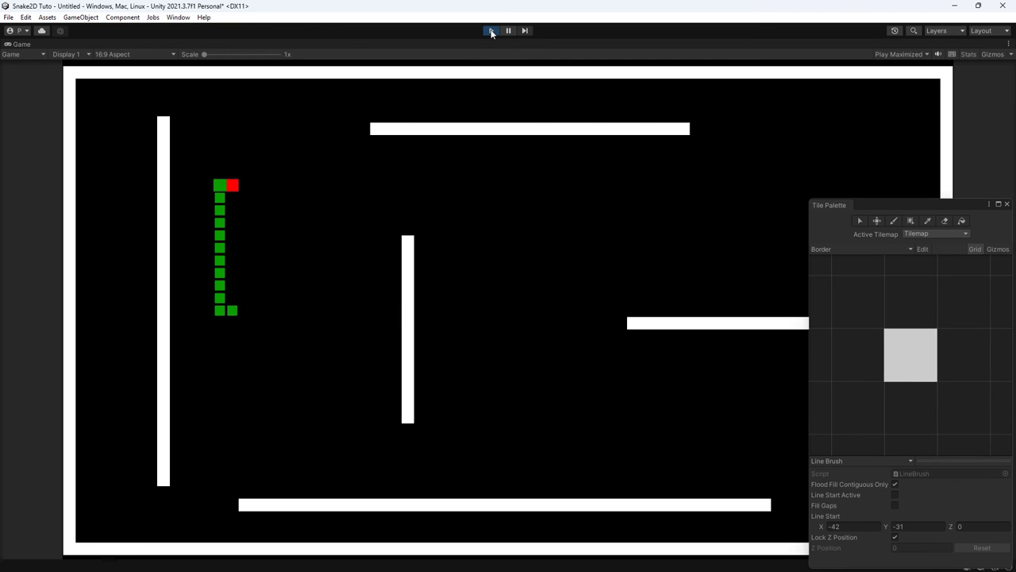
key("Right")
key("Up")
key("Right")
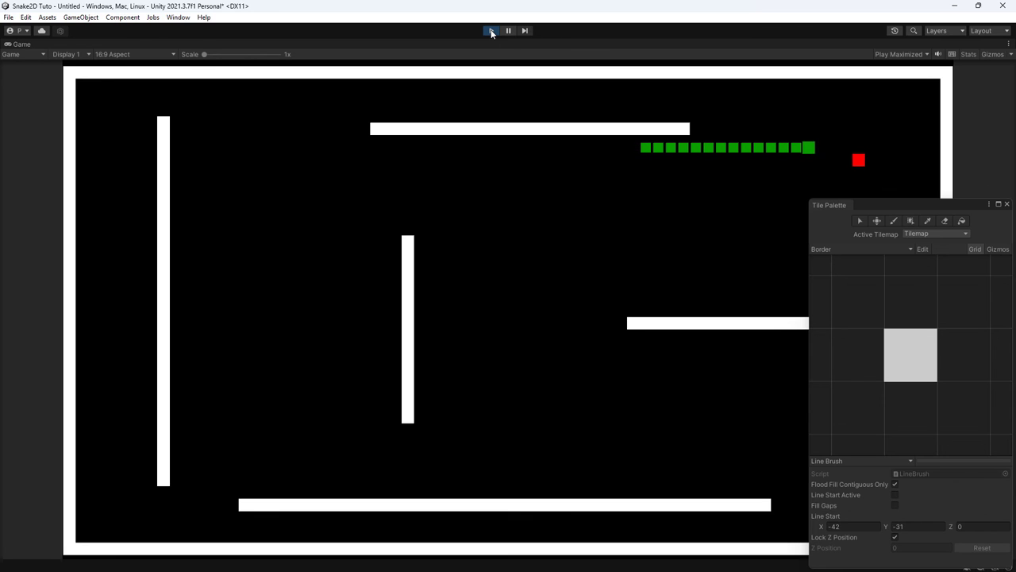
key("Down")
key("Left")
key("Down")
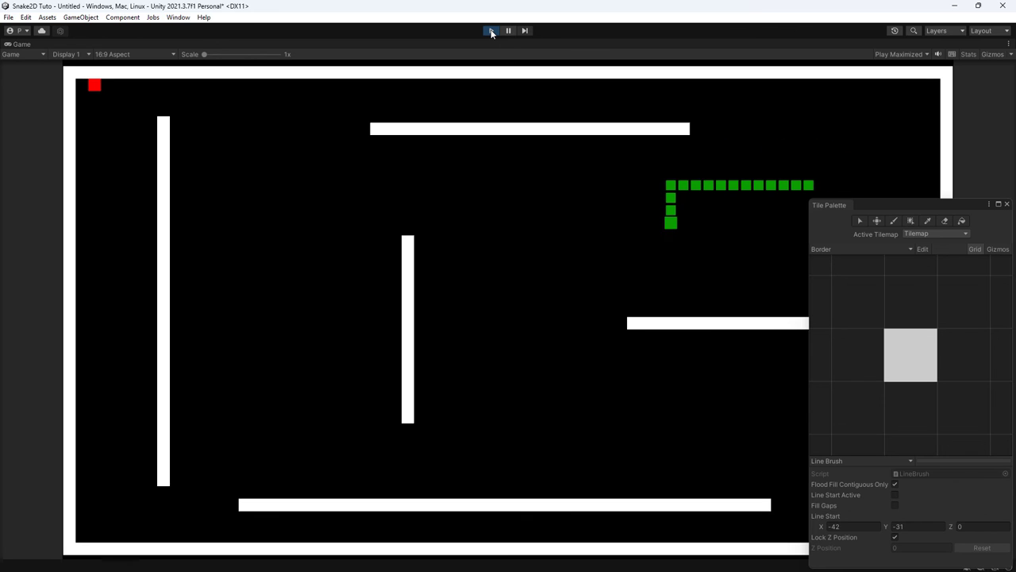
key("Left")
key("Up")
key("Left")
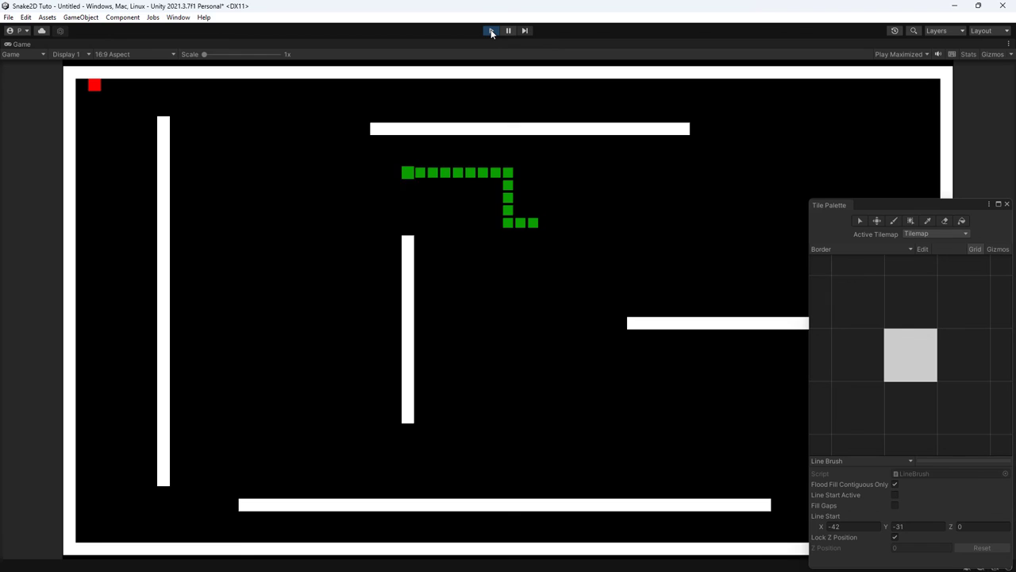
key("Up")
key("Left")
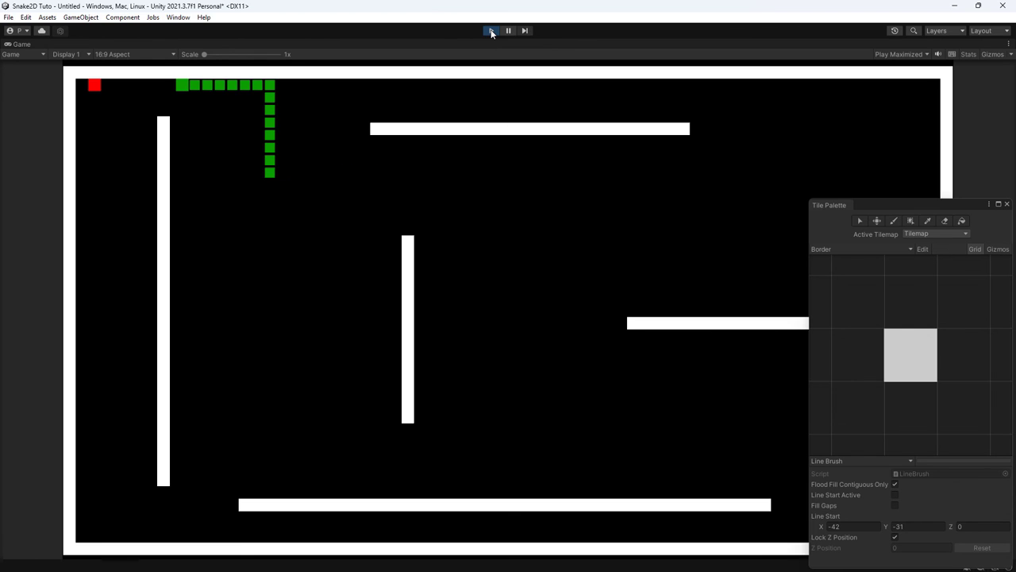
key("Down")
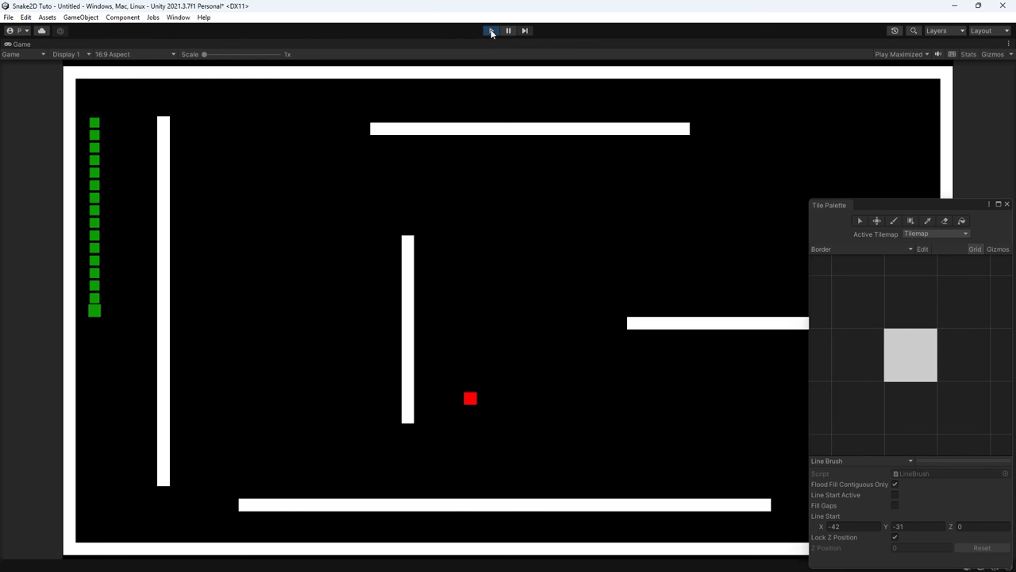
key("Right")
key("Up")
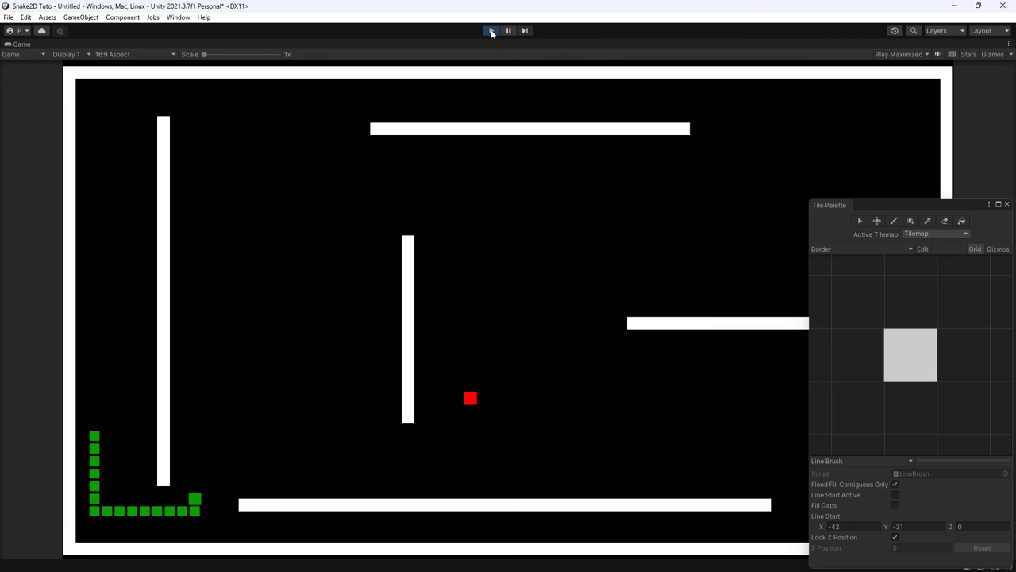
key("Right")
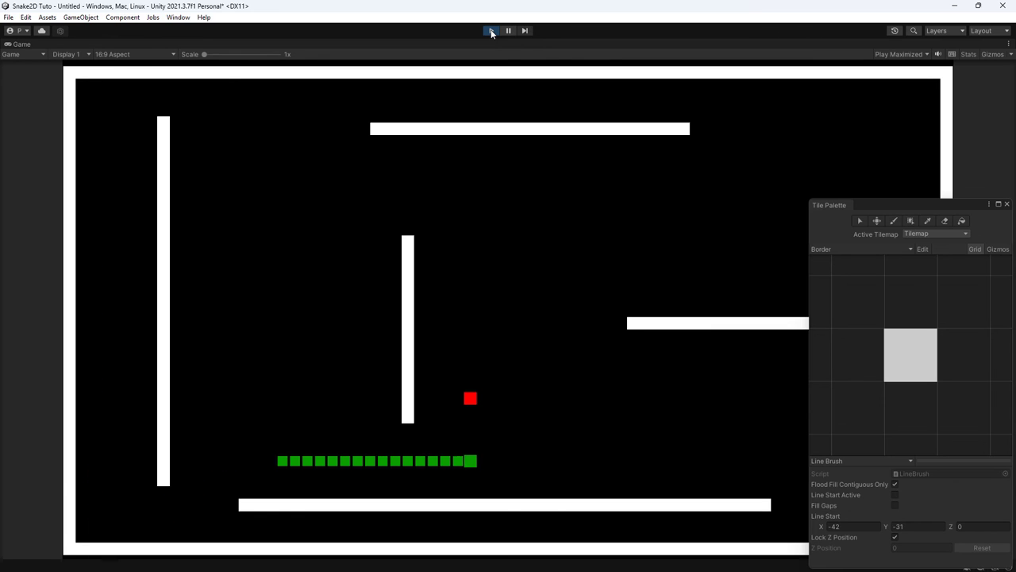
key("Up")
key("Left")
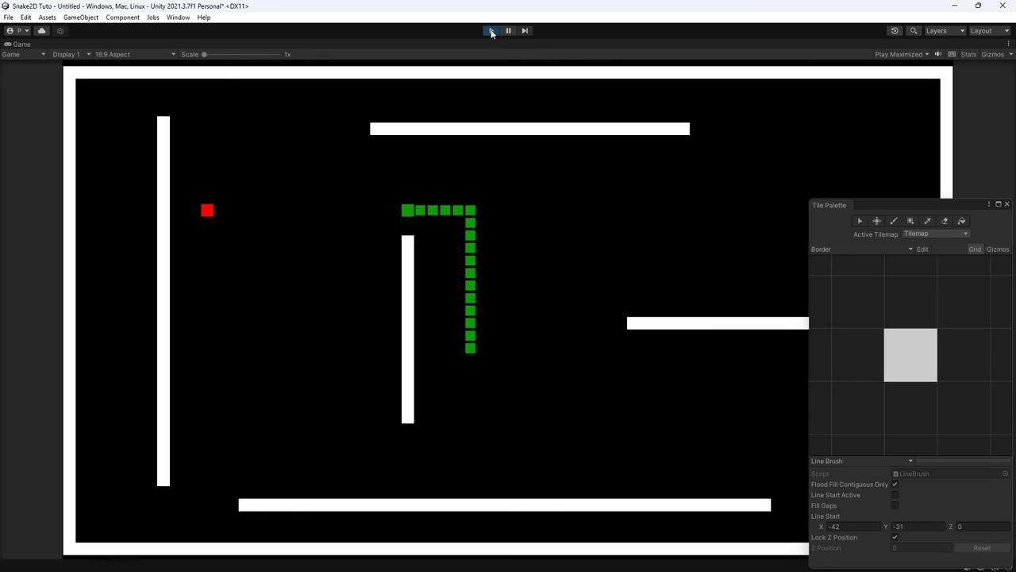
key("Down")
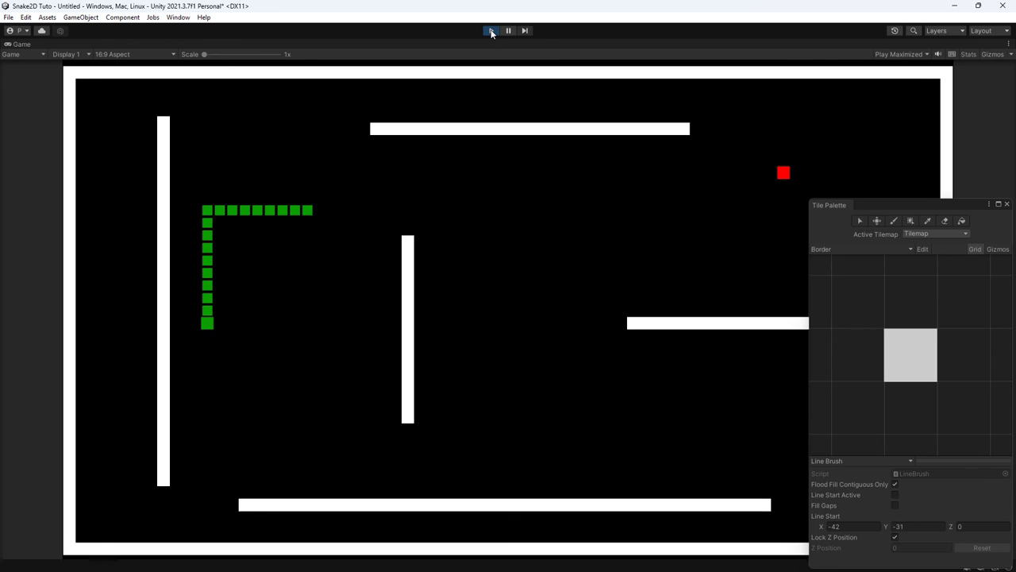
key("Right")
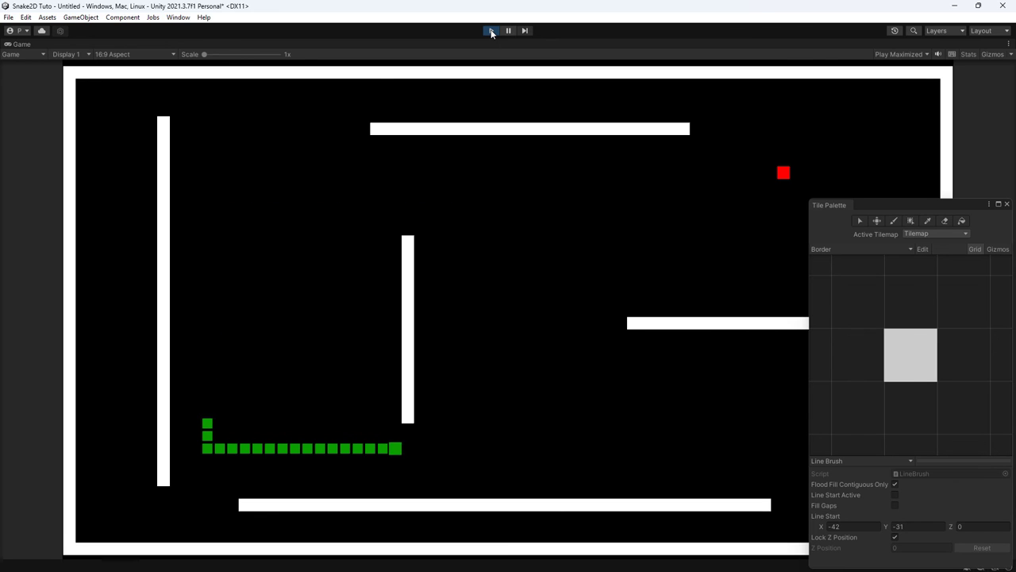
key("Up")
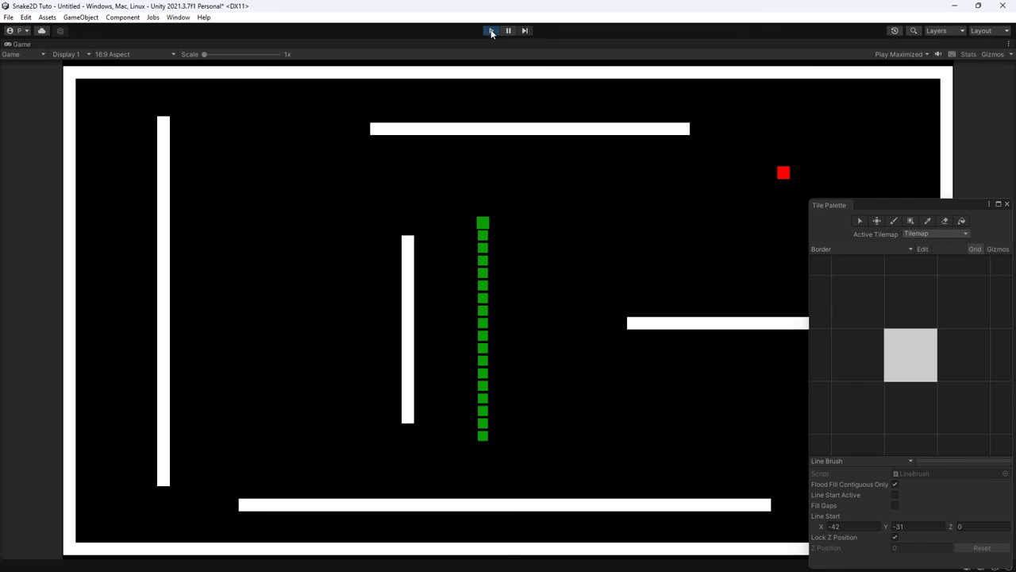
key("Right")
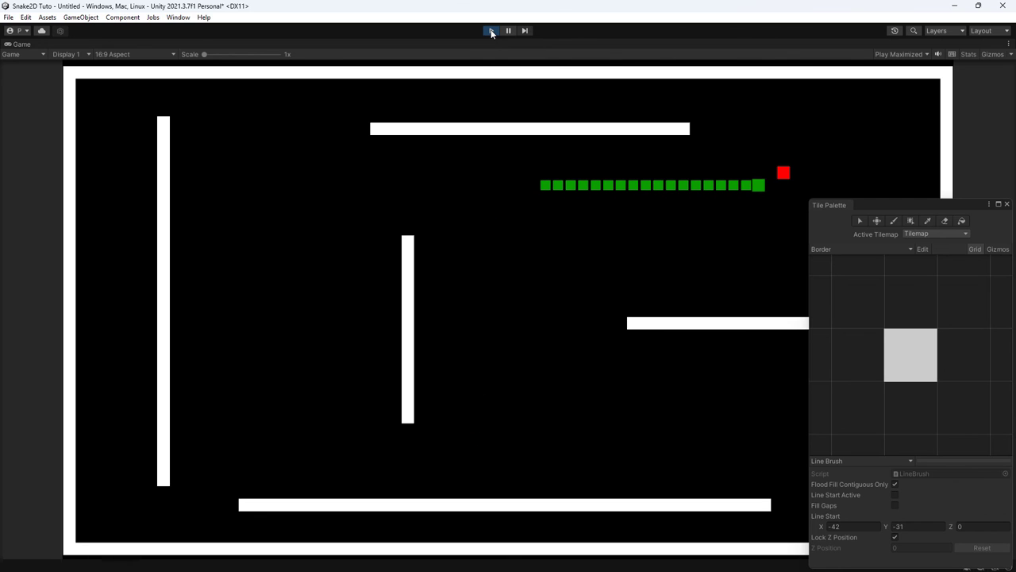
key("Up")
key("Left")
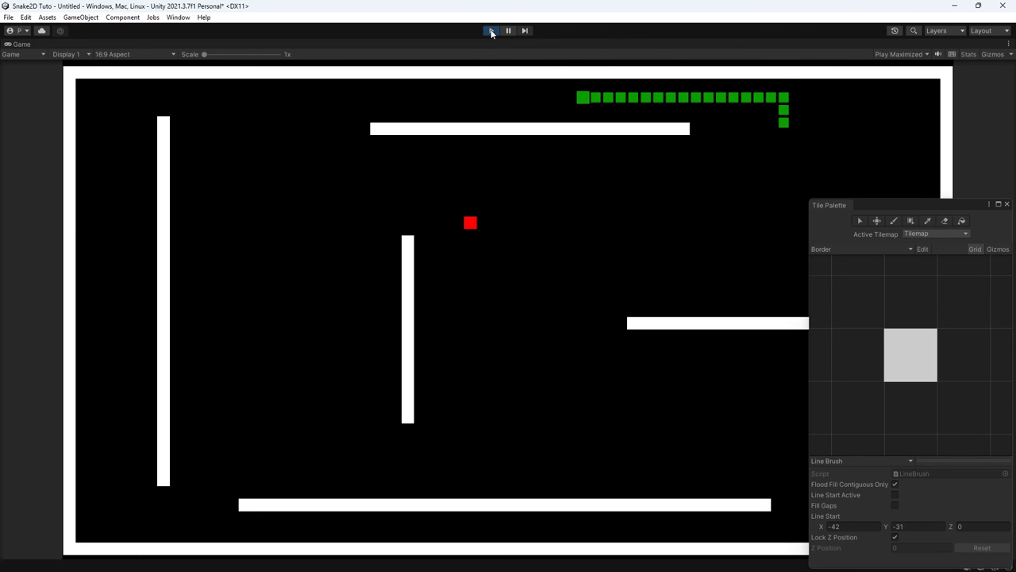
key("Down")
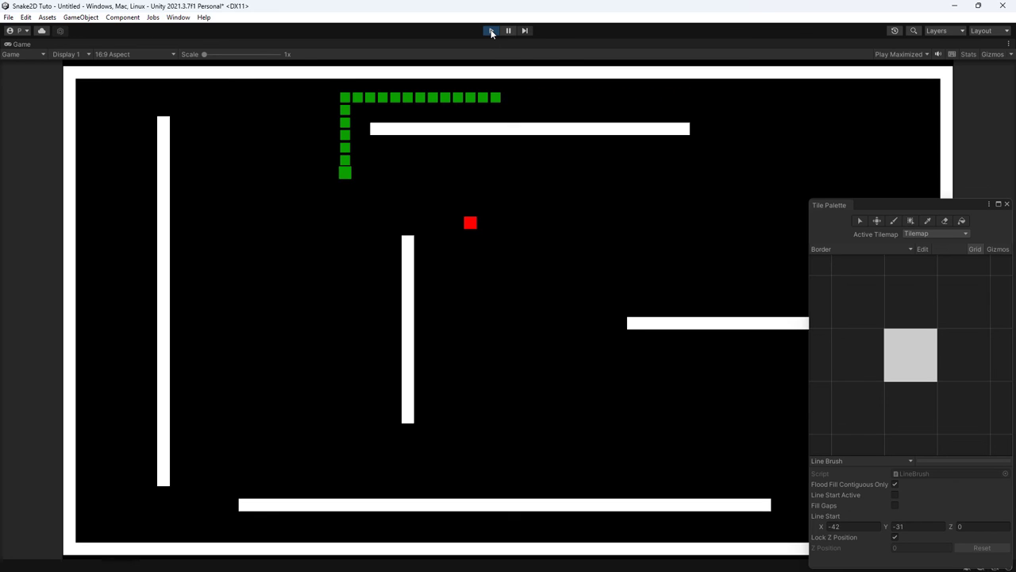
key("Right")
key("Down")
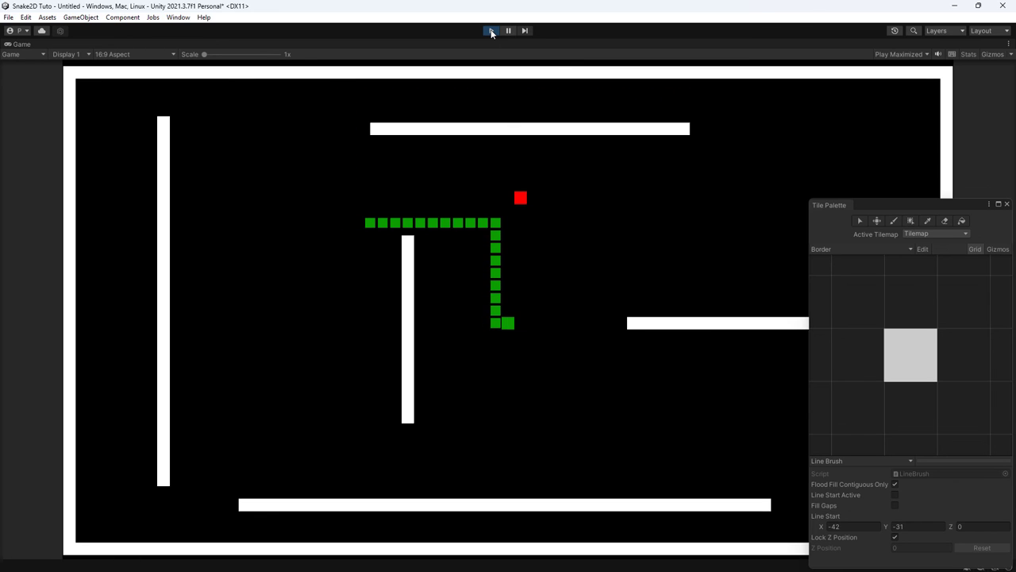
key("Left")
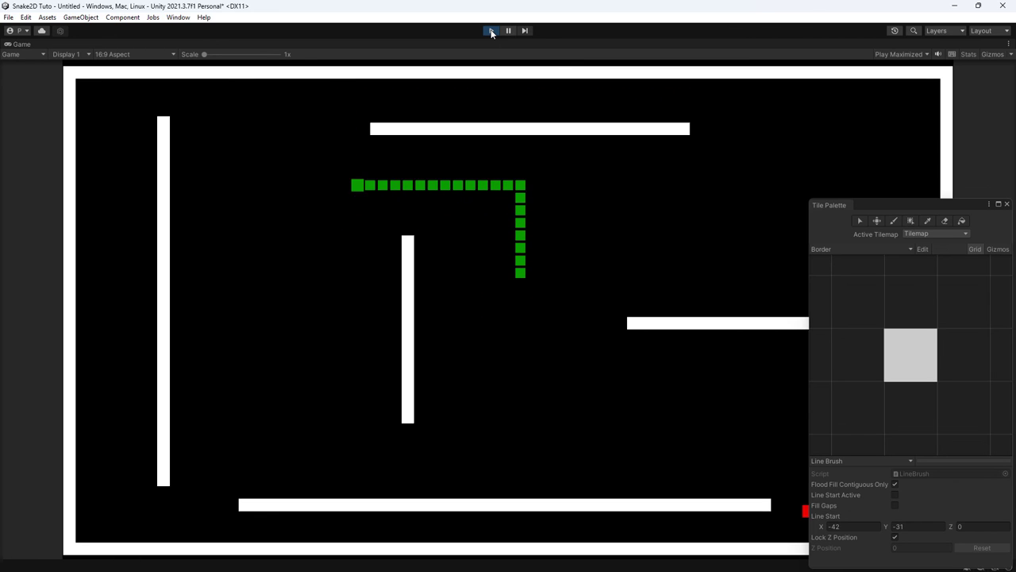
key("Down")
key("Right")
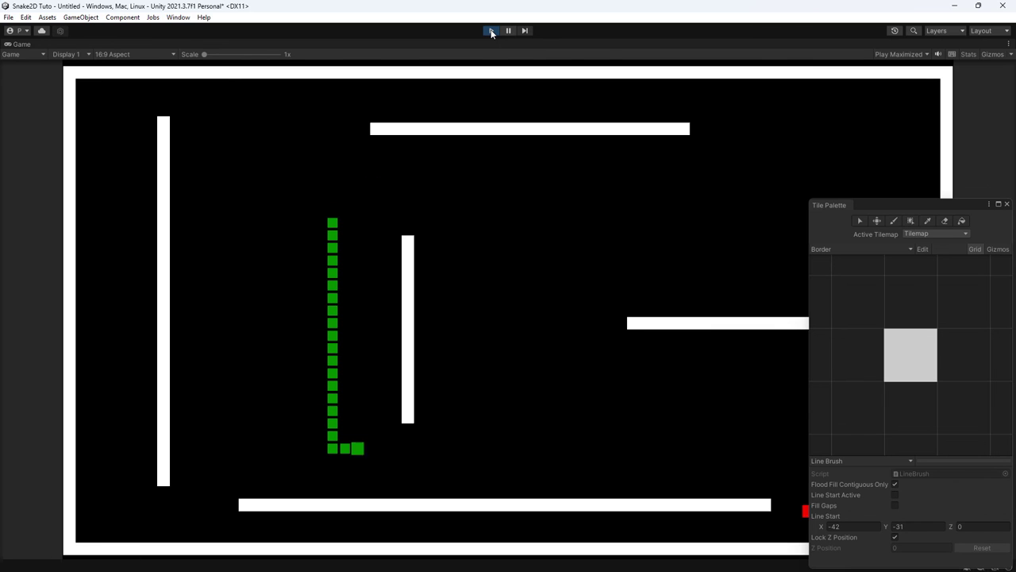
Close the Tile Palette covering the game and keep collecting the red food
left_click(1005, 204)
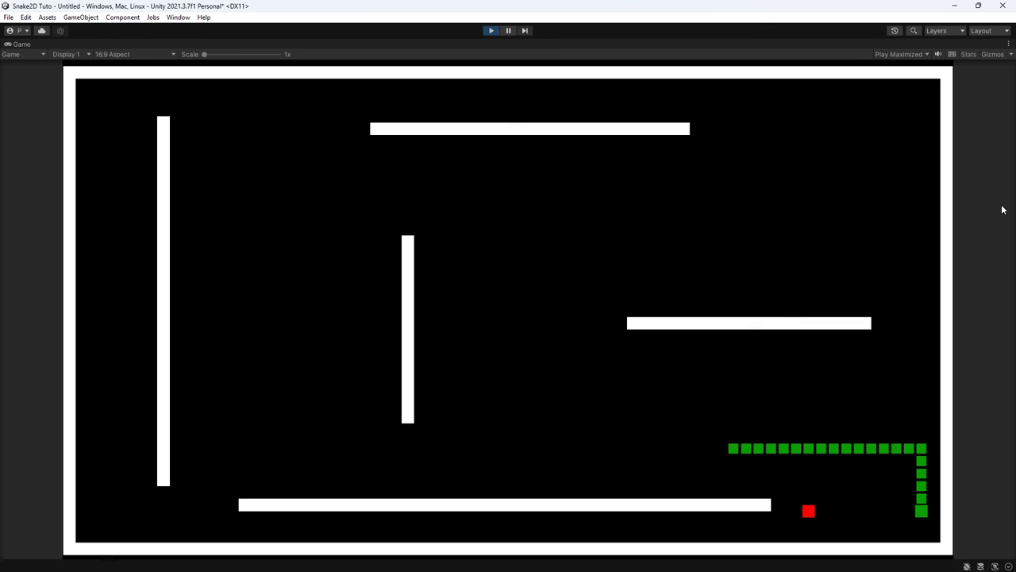
key("Left")
key("Up")
key("Left")
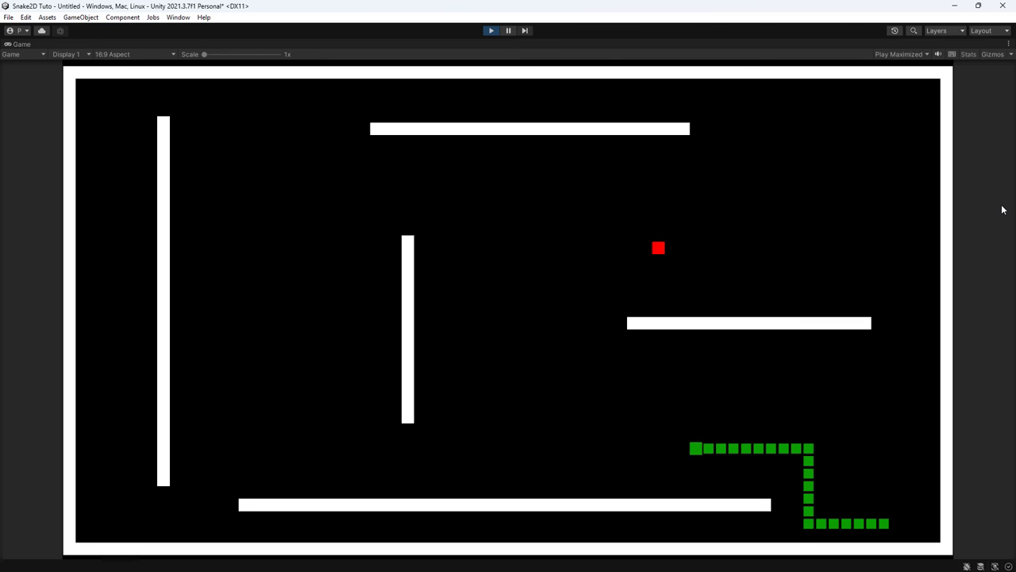
key("Up")
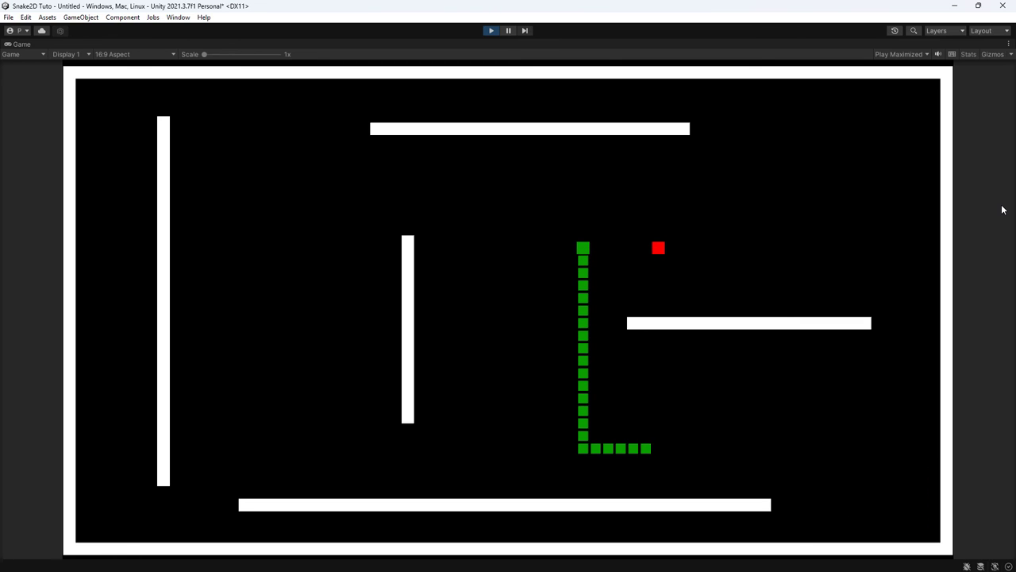
key("Down")
key("Left")
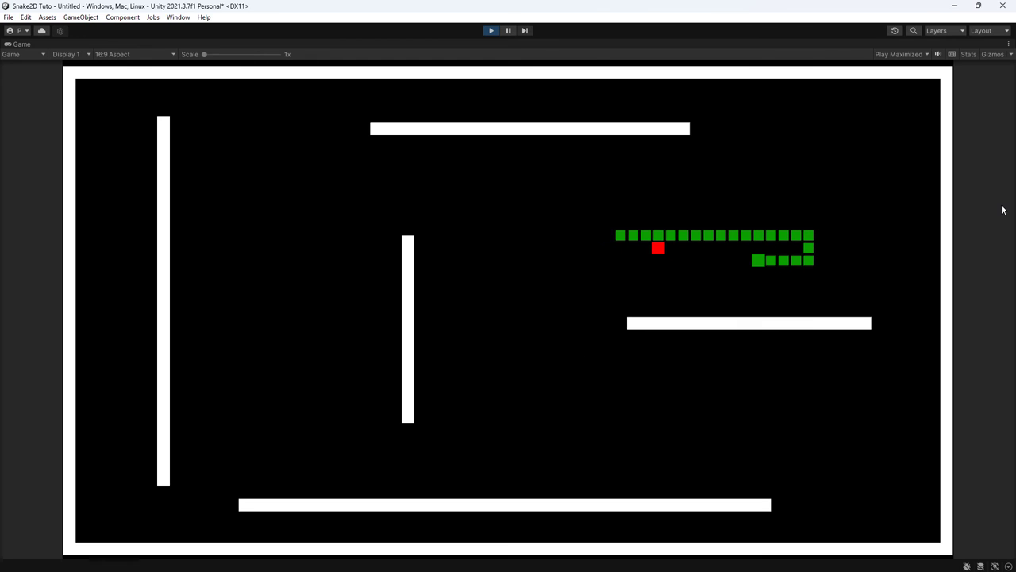
key("Up")
key("Left")
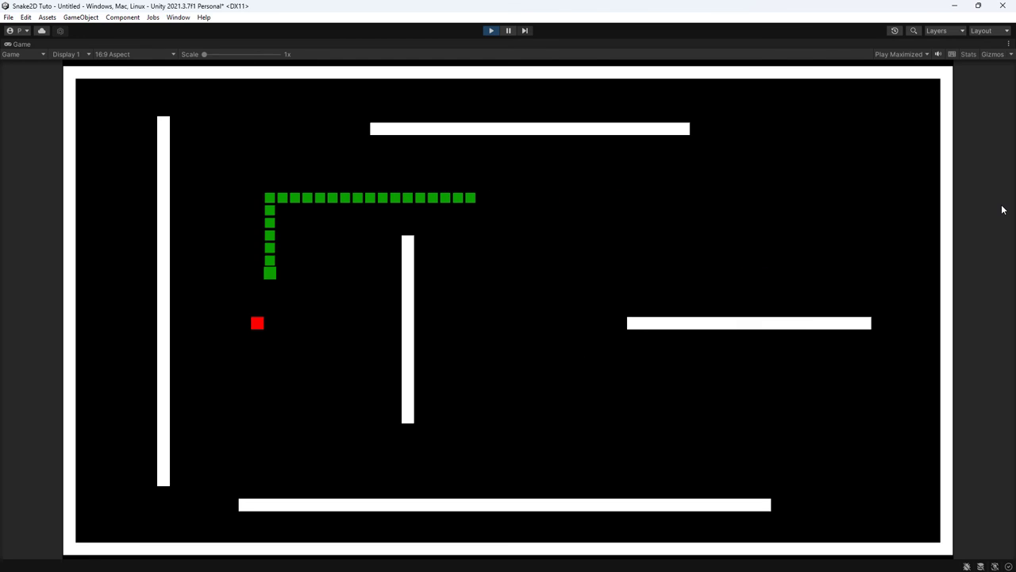
key("Left")
key("Up")
key("Right")
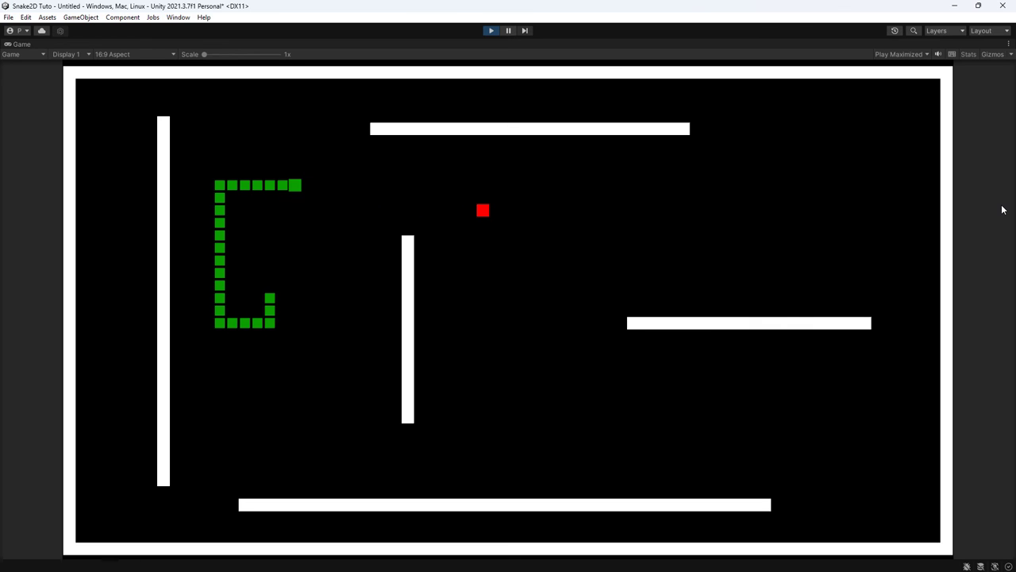
key("Down")
key("Right")
key("Up")
key("Right")
key("Down")
key("Right")
key("Up")
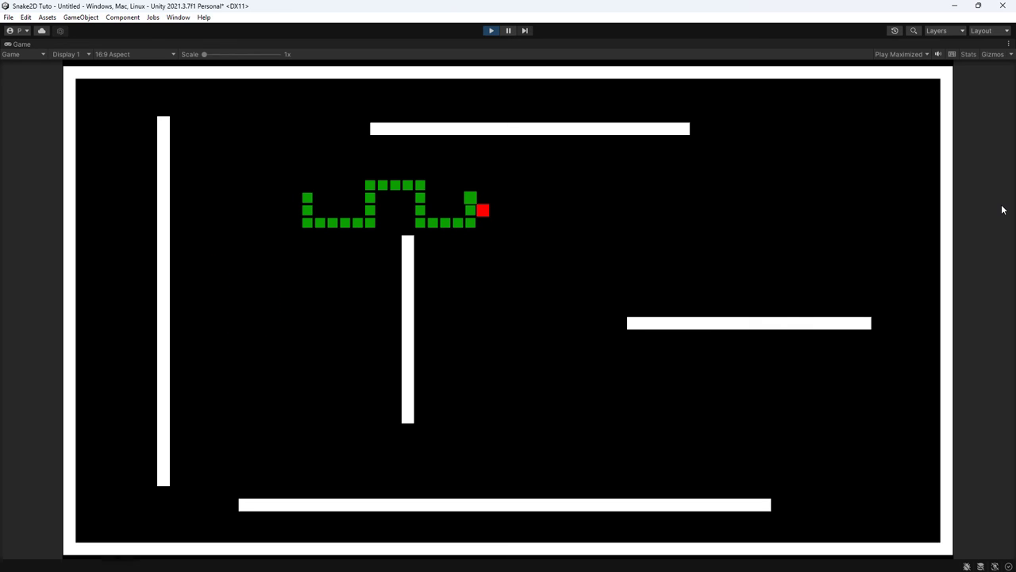
key("Right")
key("Down")
key("Left")
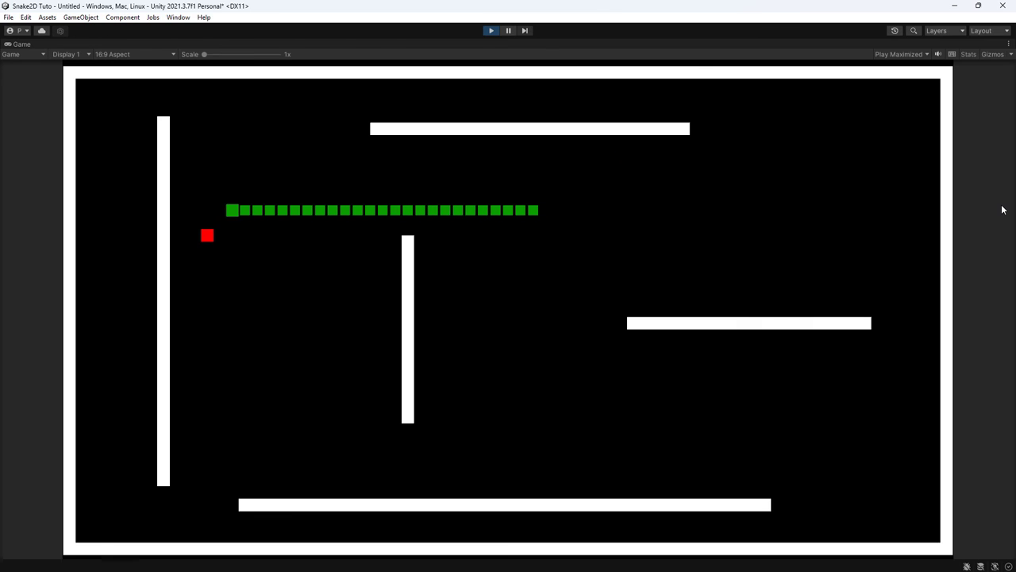
key("Down")
key("Right")
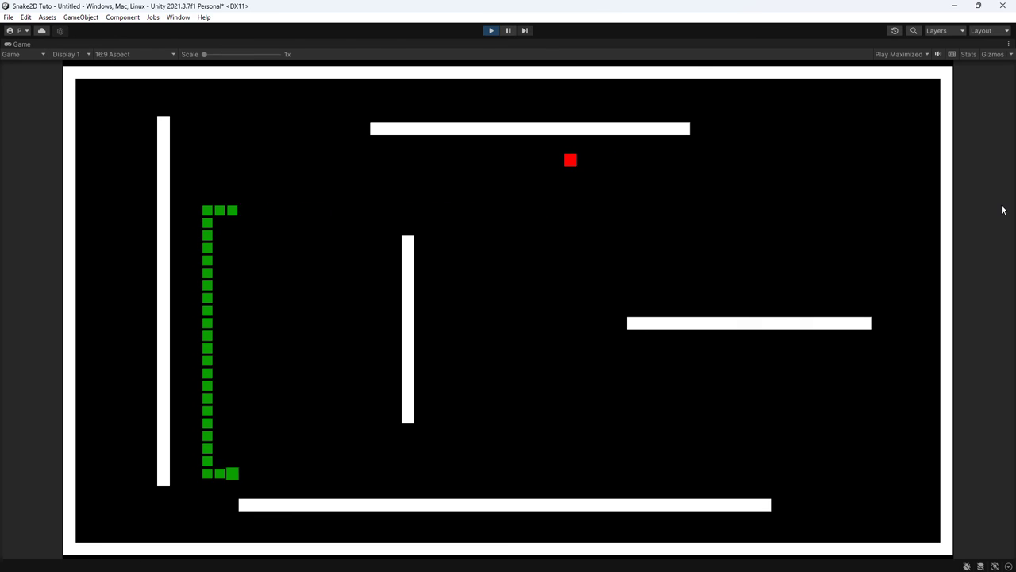
key("Up")
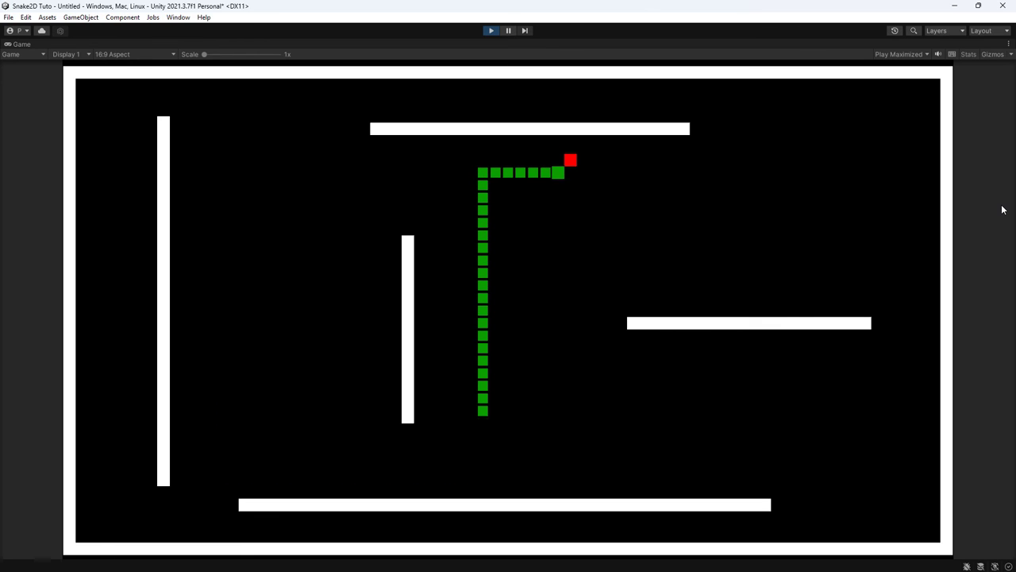
Guide the growing snake until it hits an interior wall, then exit Play mode
key("Up")
key("Right")
key("Down")
key("Left")
key("Down")
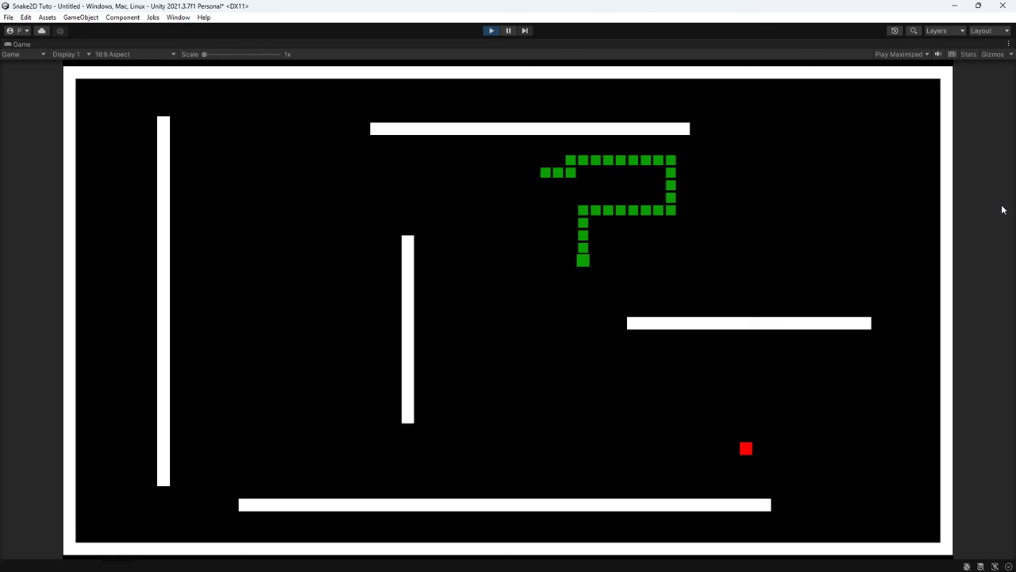
key("Right")
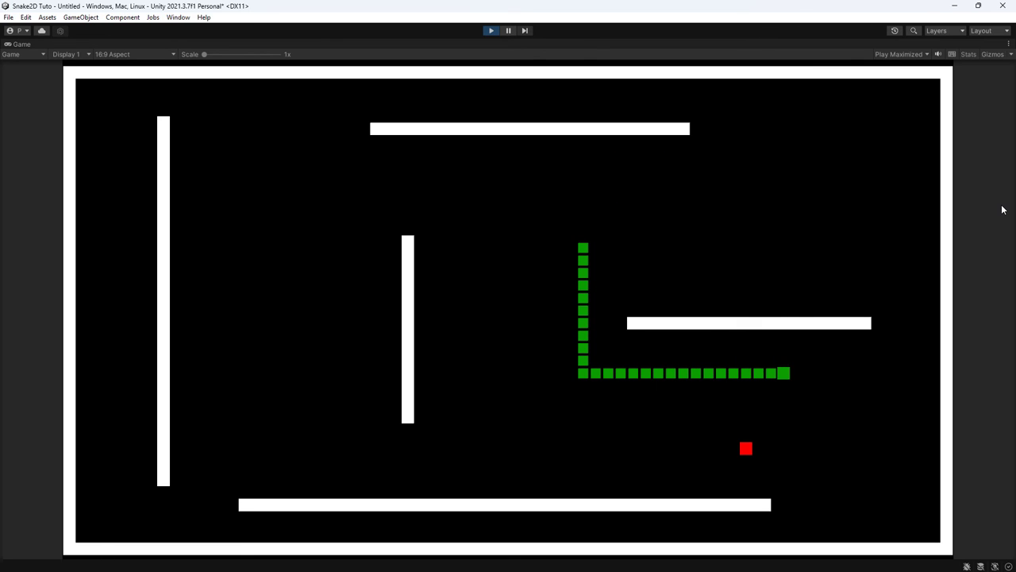
key("Down")
key("Left")
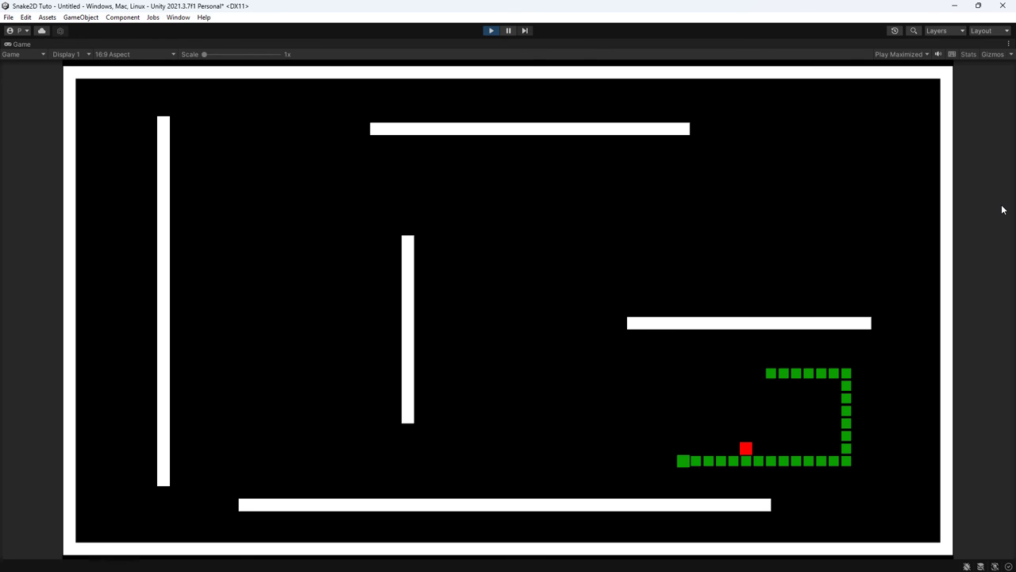
key("Up")
key("Right")
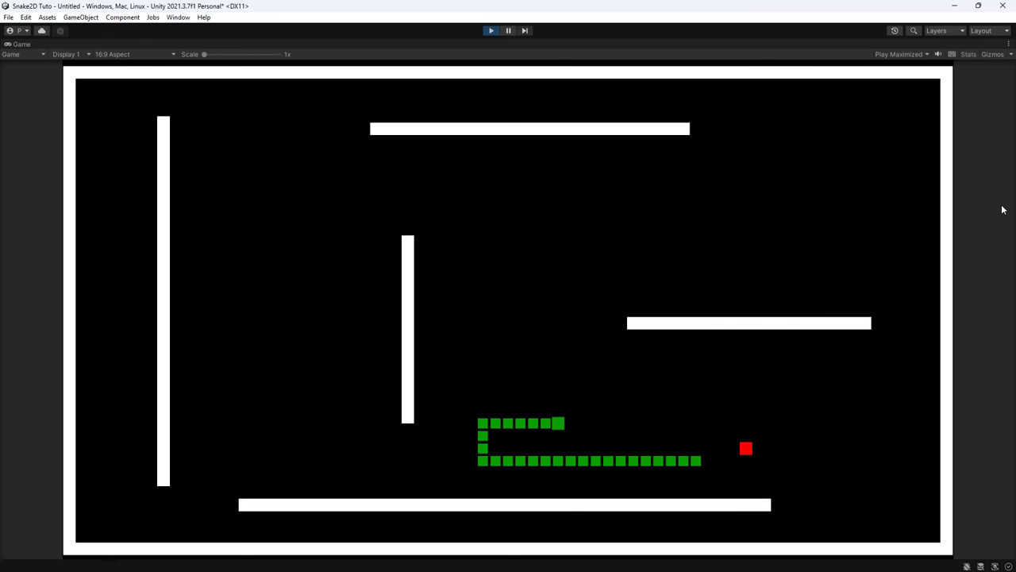
key("Down")
key("Right")
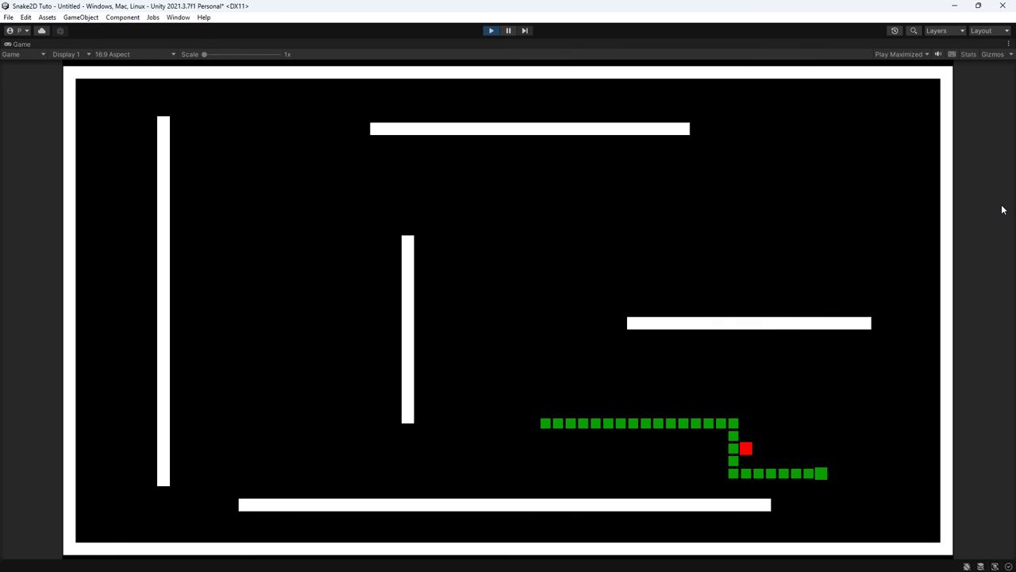
key("Up")
key("Left")
key("Down")
key("Left")
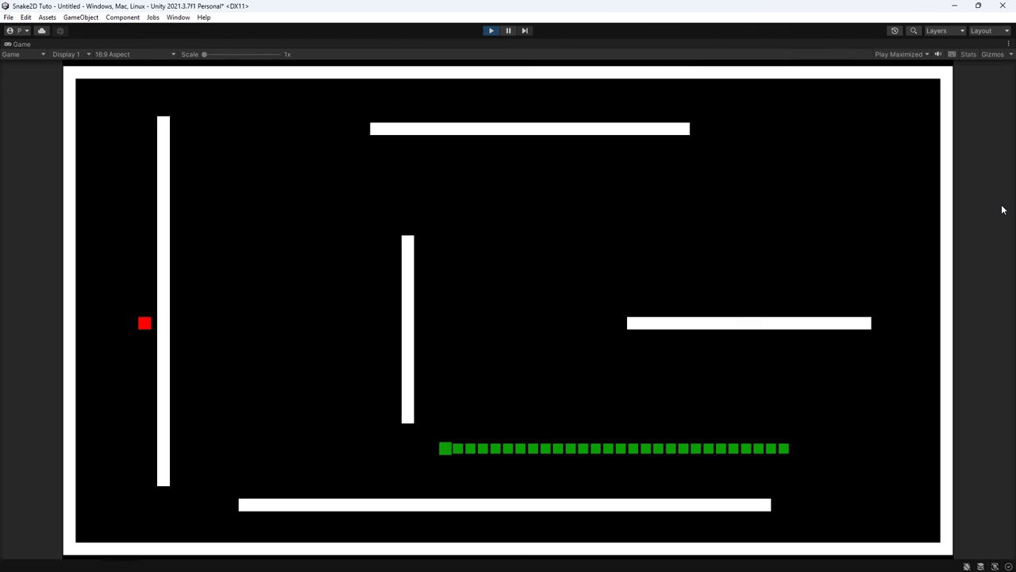
key("Down")
key("Left")
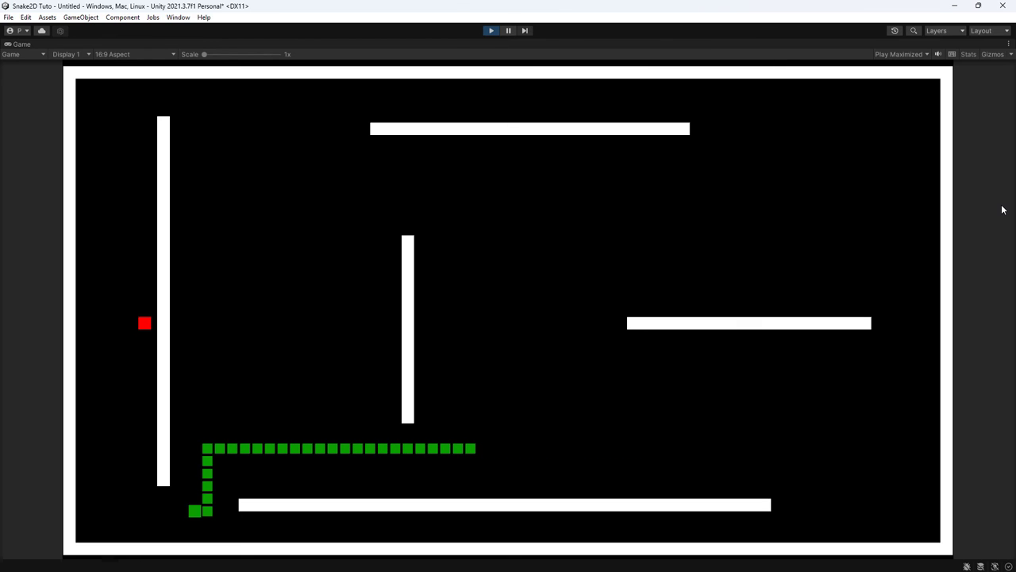
key("Up")
key("Right")
key("Up")
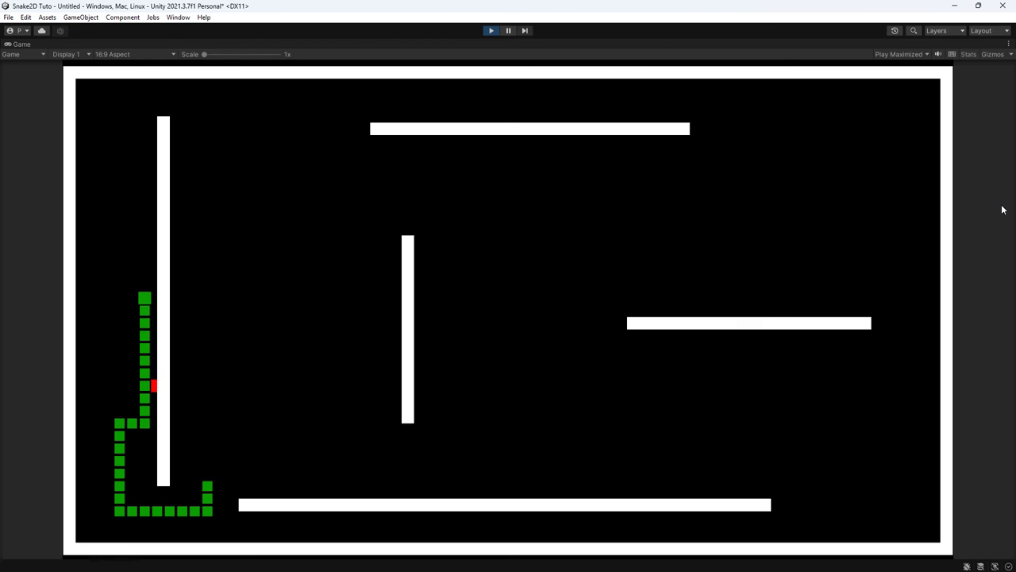
key("Right")
key("Down")
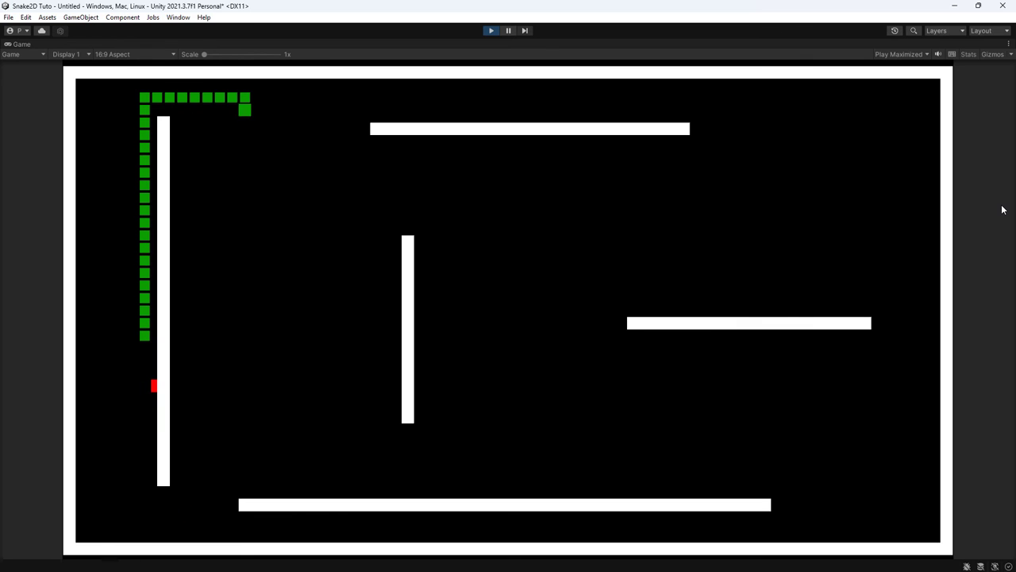
key("Left")
key("Up")
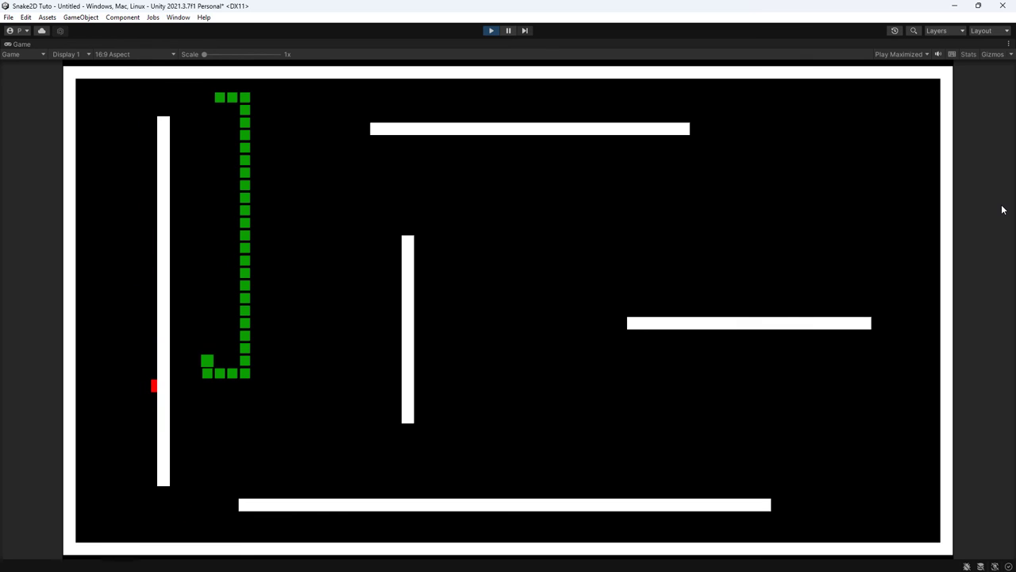
key("Left")
key("Up")
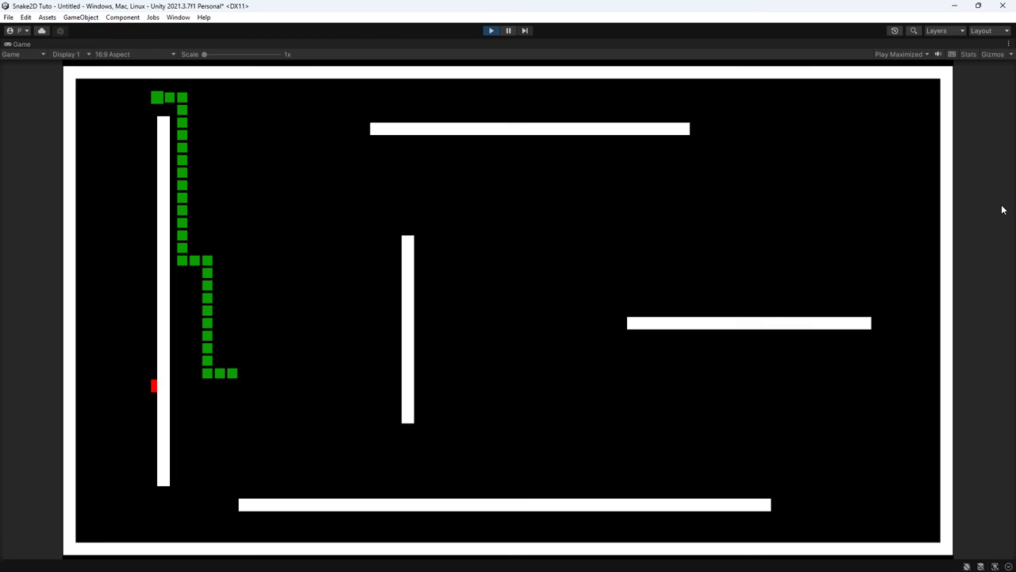
key("Down")
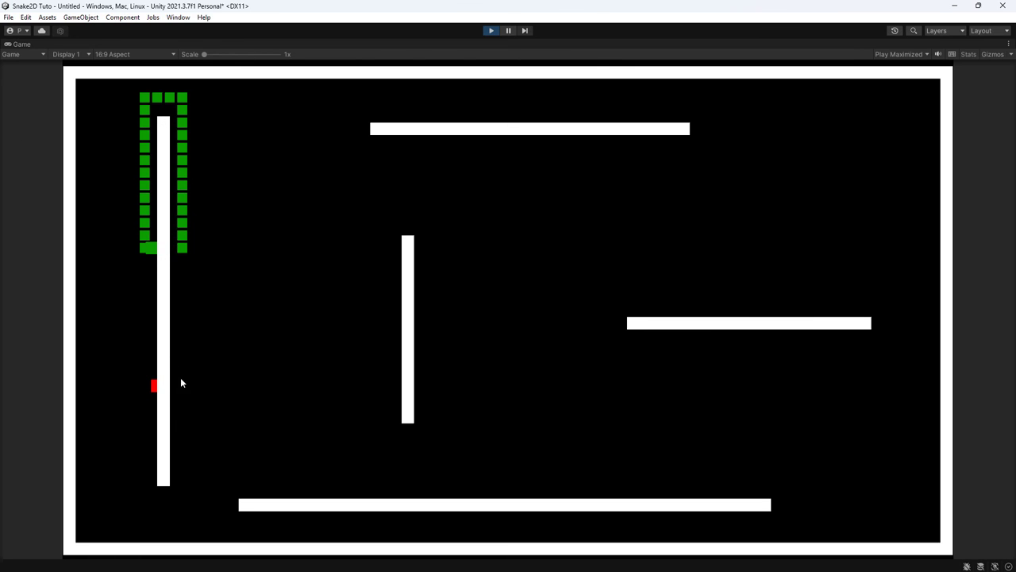
left_click(487, 29)
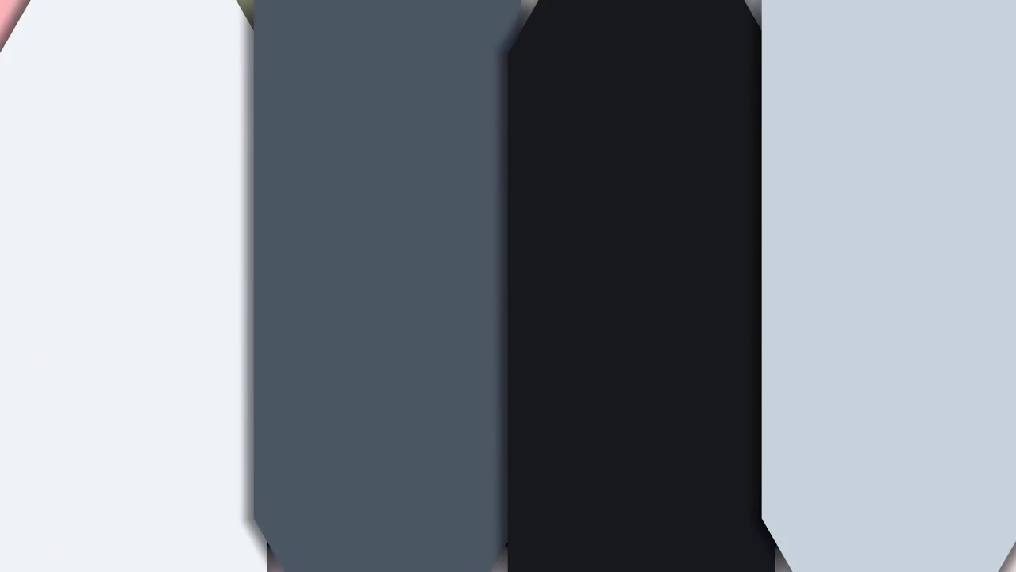